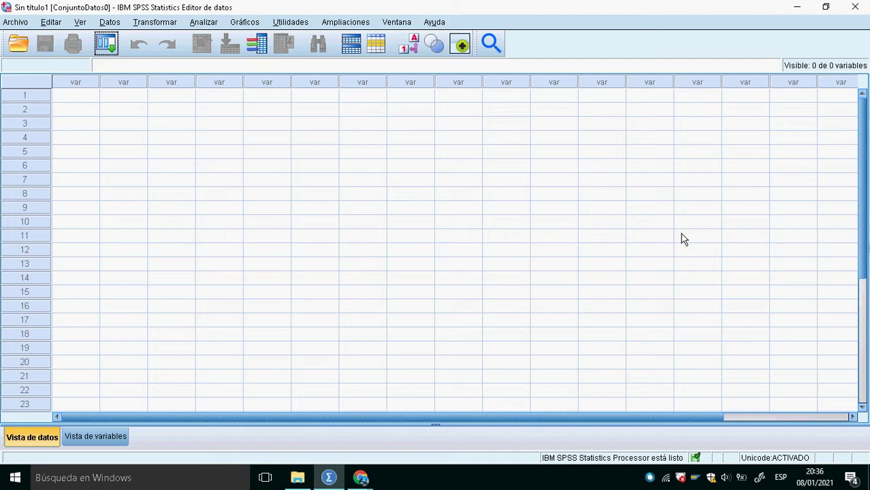
Open Antropometricas.sav from the Archivos de Trabajo folder, inside MATERIAL CURSO SPSS under Curso SPSS 2020 on drive D
{"action": "left_click", "coordinate": [19, 23]}
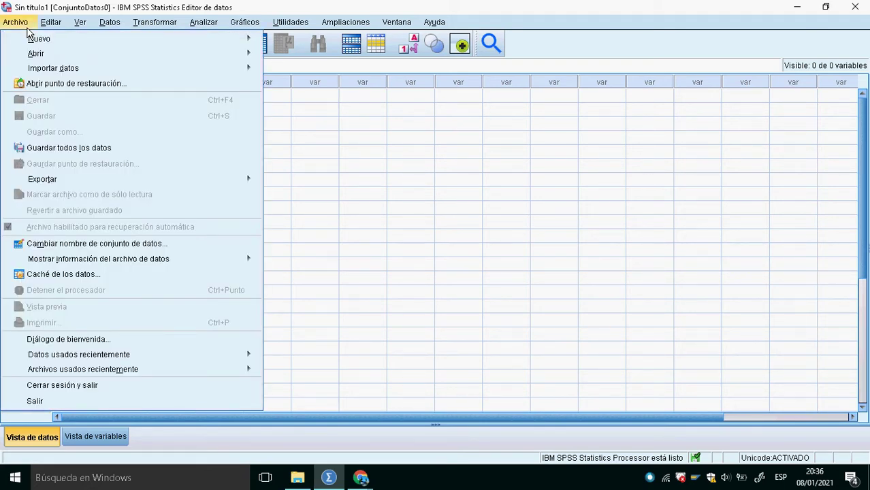
{"action": "mouse_move", "coordinate": [43, 57]}
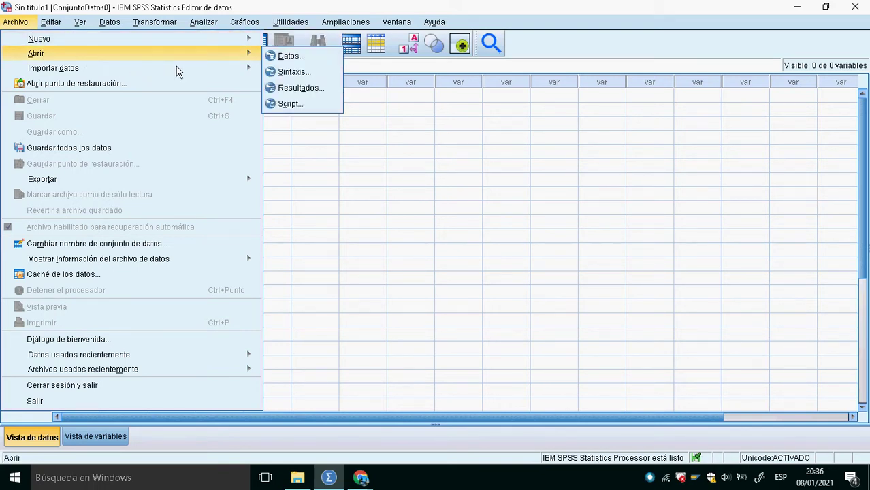
{"action": "left_click", "coordinate": [302, 62]}
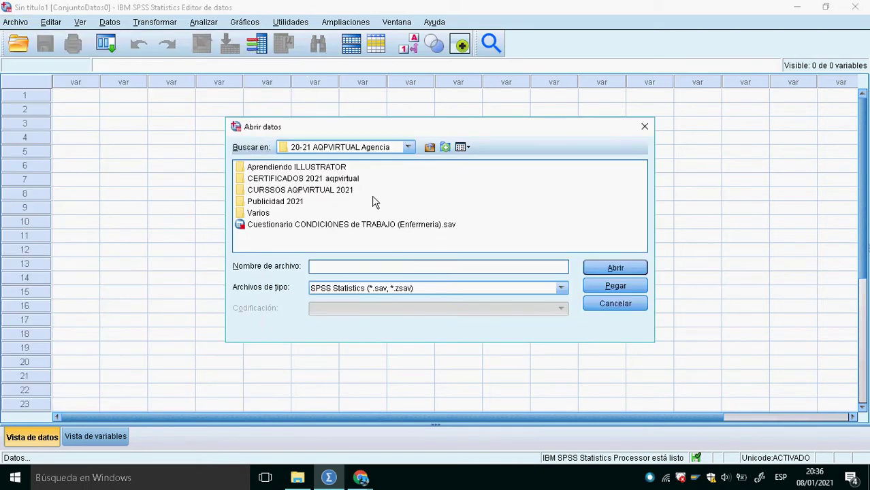
{"action": "left_click", "coordinate": [389, 151]}
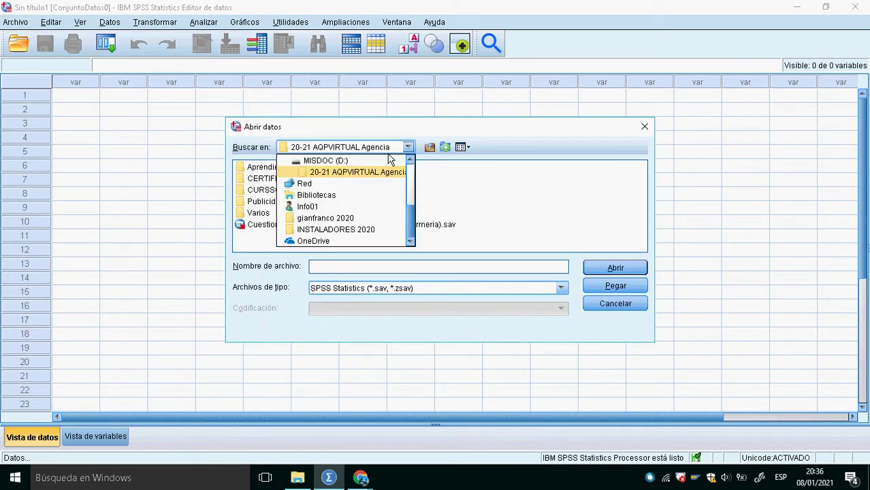
{"action": "left_click", "coordinate": [348, 162]}
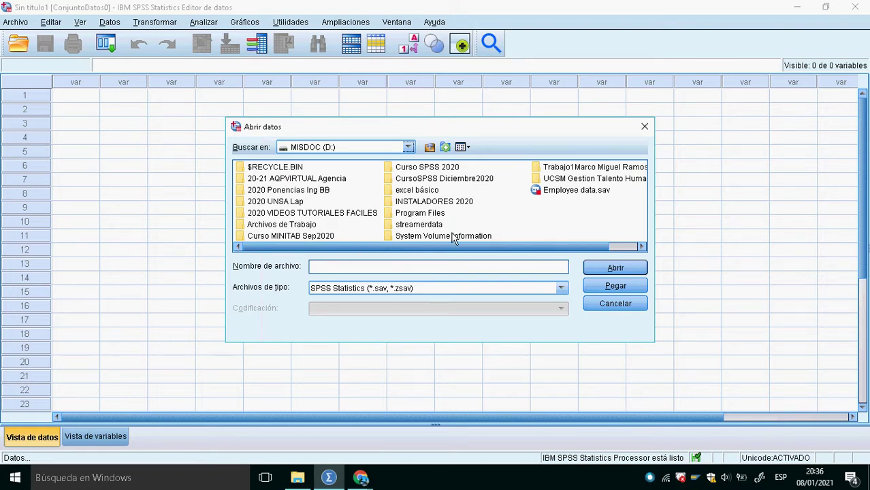
{"action": "left_click", "coordinate": [429, 169]}
{"action": "double_click", "coordinate": [432, 175]}
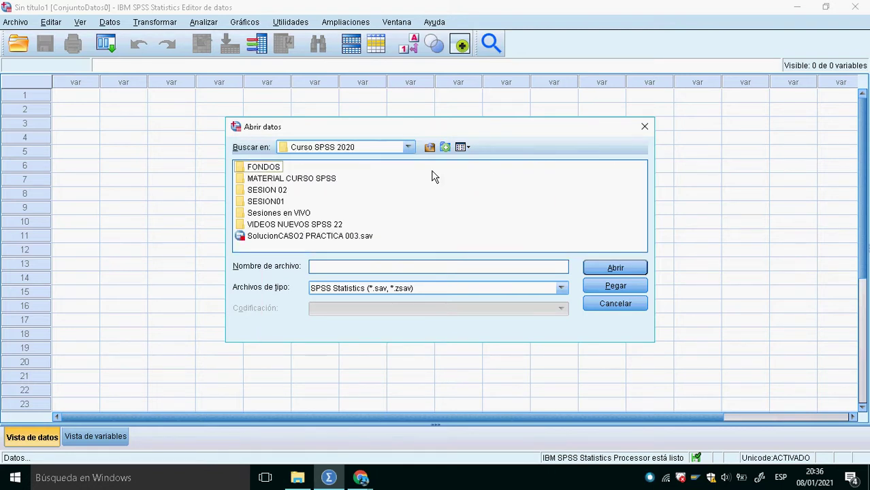
{"action": "double_click", "coordinate": [304, 180]}
{"action": "double_click", "coordinate": [299, 172]}
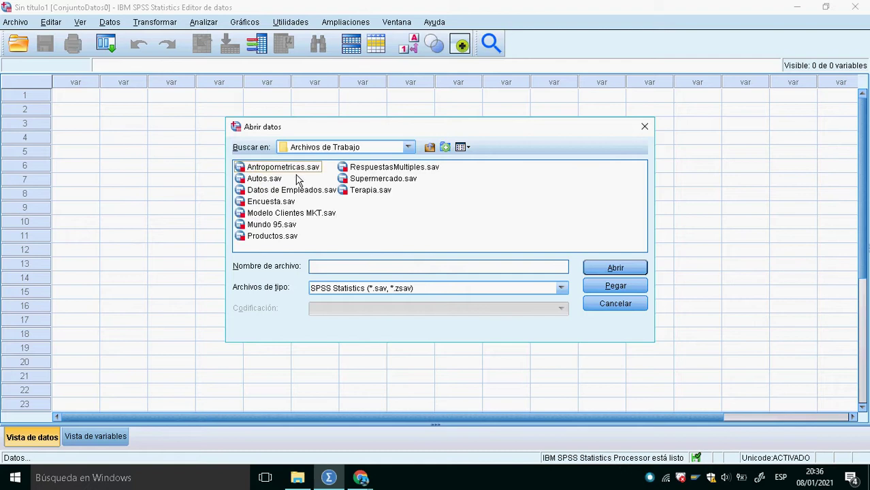
{"action": "left_click", "coordinate": [608, 271]}
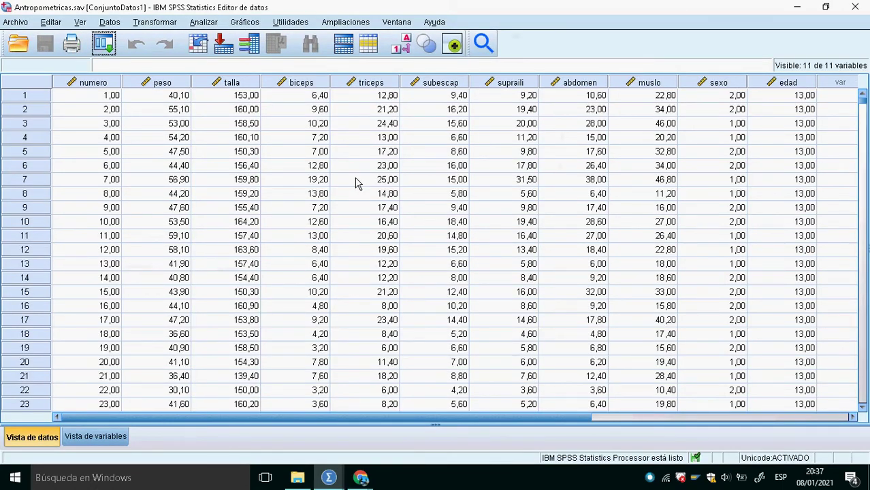
Switch to the Google Meet call in Chrome and admit the participant waiting to join
{"action": "key", "text": "alt+Tab"}
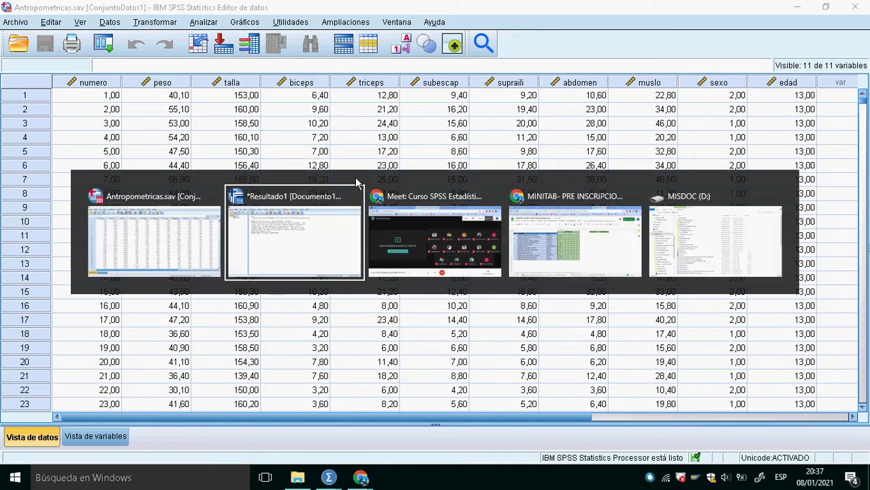
{"action": "key", "text": "alt+Tab"}
{"action": "key", "text": "Tab"}
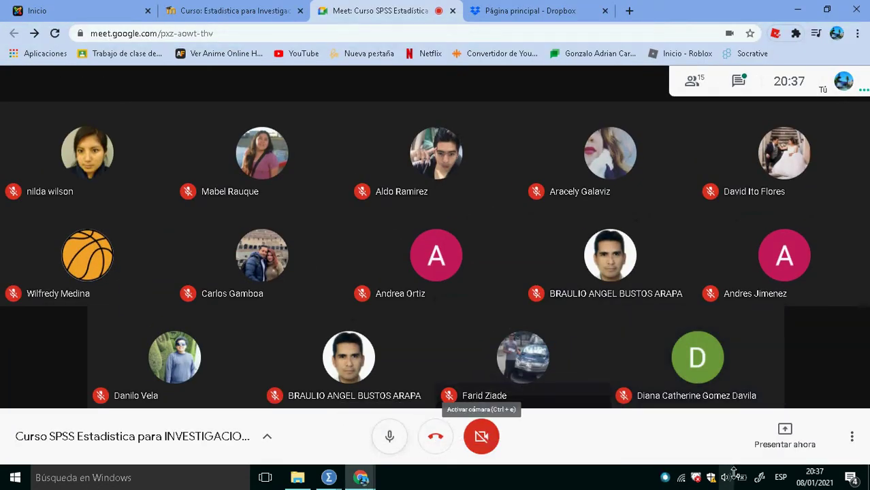
{"action": "left_click", "coordinate": [779, 439]}
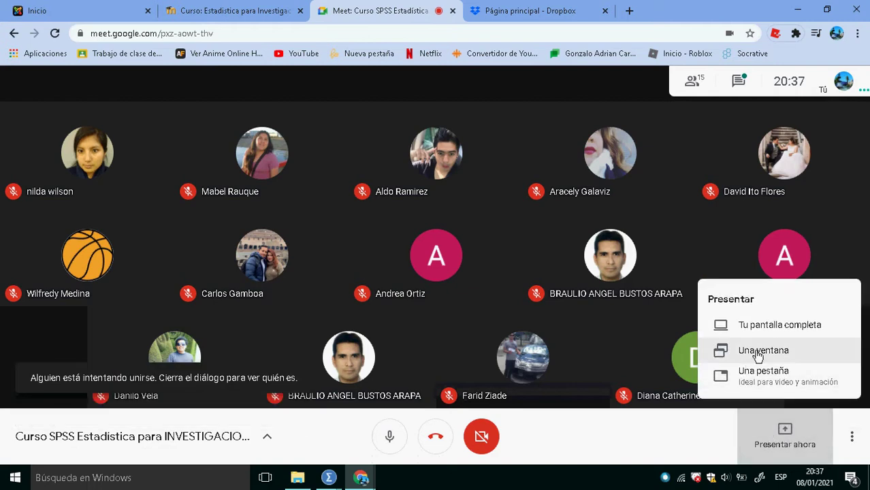
{"action": "left_click", "coordinate": [450, 80]}
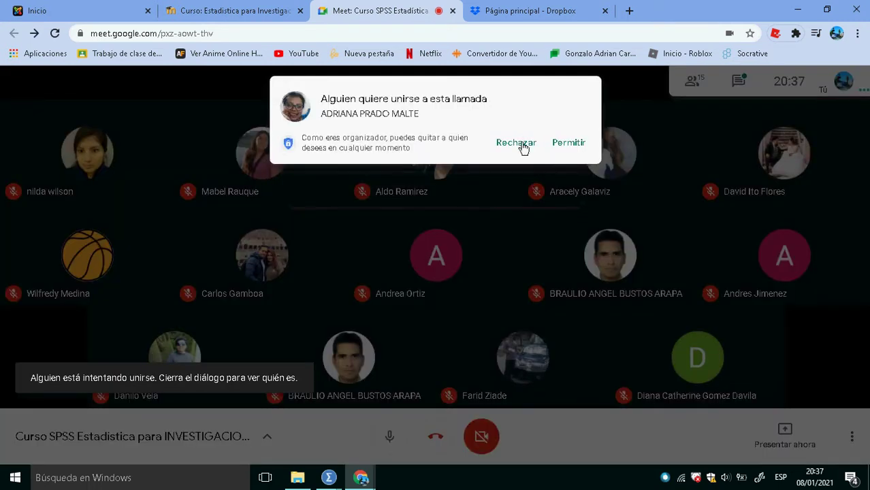
{"action": "left_click", "coordinate": [579, 154]}
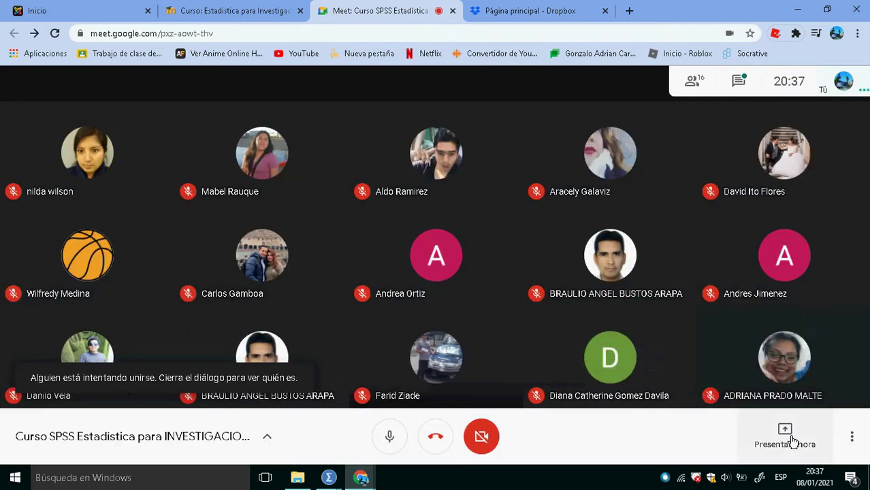
Present the entire screen to the meeting participants
{"action": "left_click", "coordinate": [784, 436]}
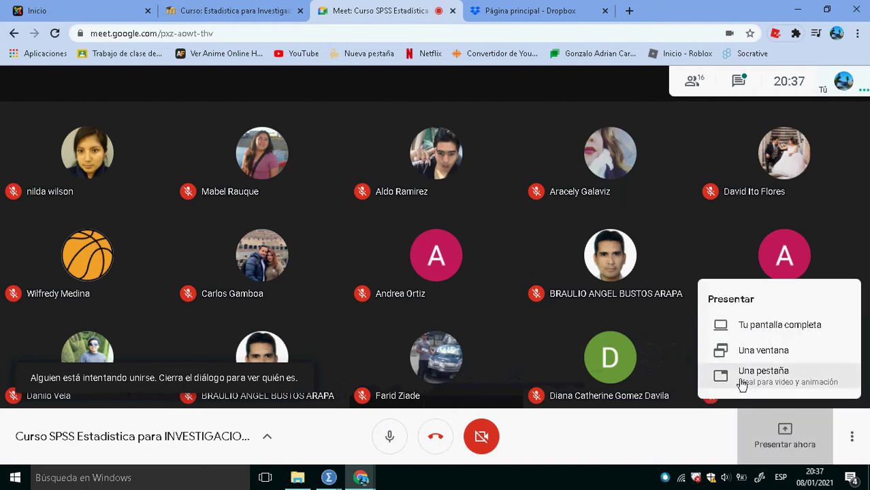
{"action": "left_click", "coordinate": [761, 334]}
{"action": "left_click", "coordinate": [317, 133]}
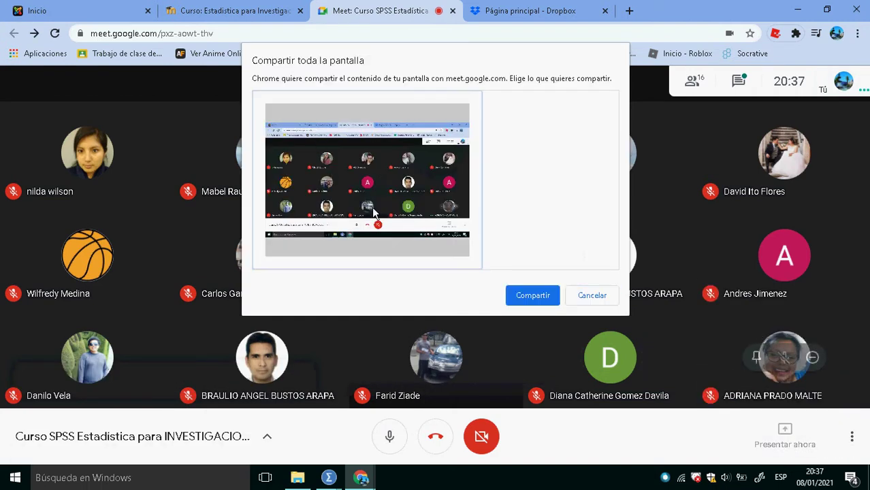
{"action": "left_click", "coordinate": [544, 299]}
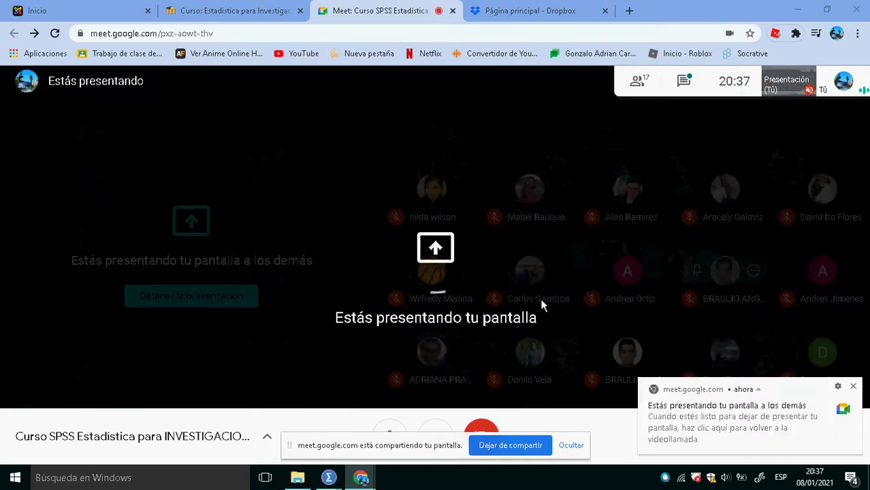
Switch back to the SPSS data editor, dismiss the presentation notification and hide the screen-sharing bar
{"action": "key", "text": "alt+Tab"}
{"action": "key", "text": "alt+Tab"}
{"action": "key", "text": "alt+Tab"}
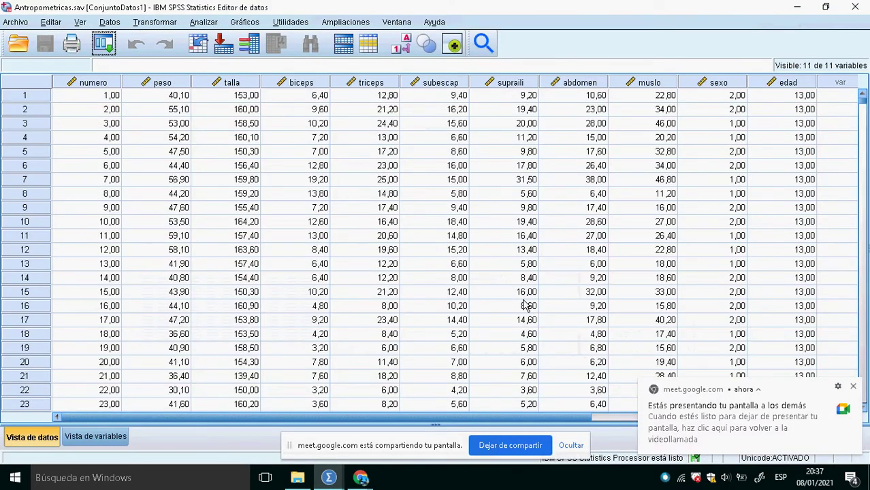
{"action": "left_click", "coordinate": [853, 386]}
{"action": "left_click", "coordinate": [562, 448]}
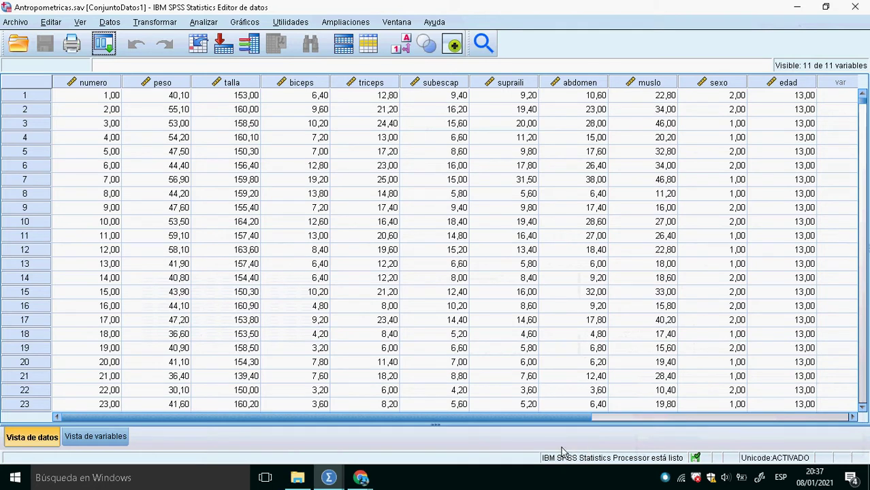
Examine the dataset's first and last cases and the measurement levels in the variable definitions
{"action": "left_click", "coordinate": [130, 129]}
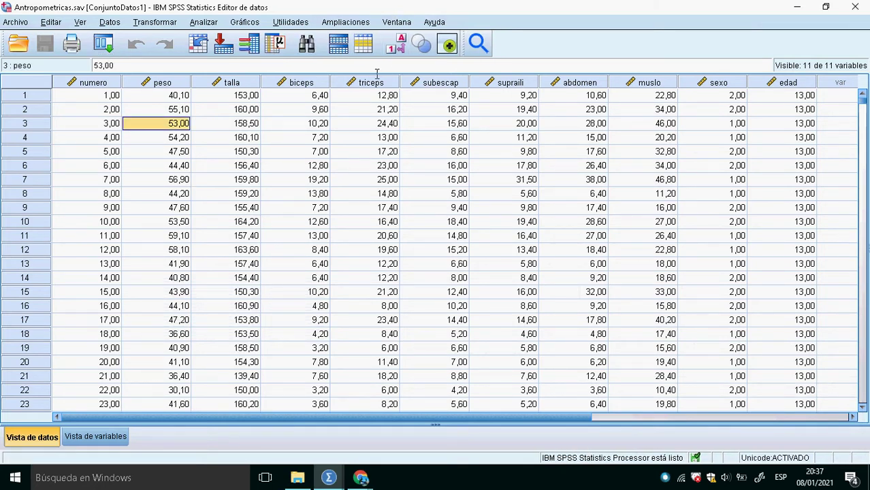
{"action": "key", "text": "ctrl+Down"}
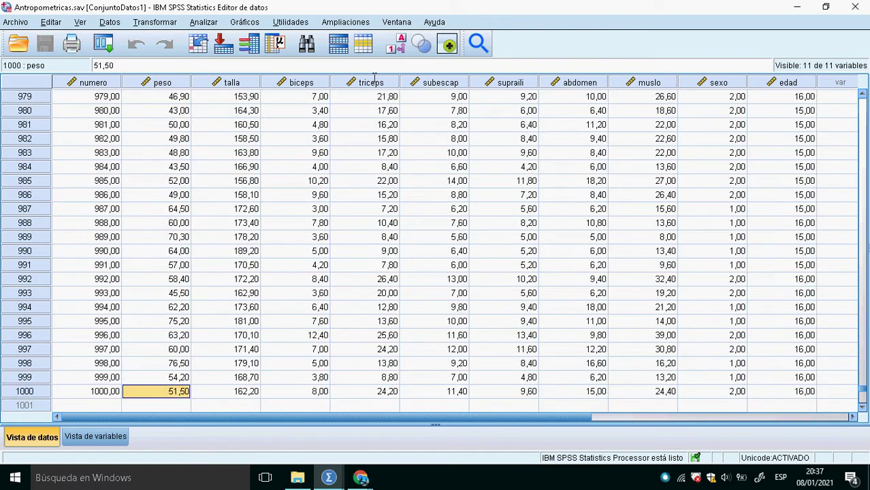
{"action": "key", "text": "ctrl+Up"}
{"action": "key", "text": "Left"}
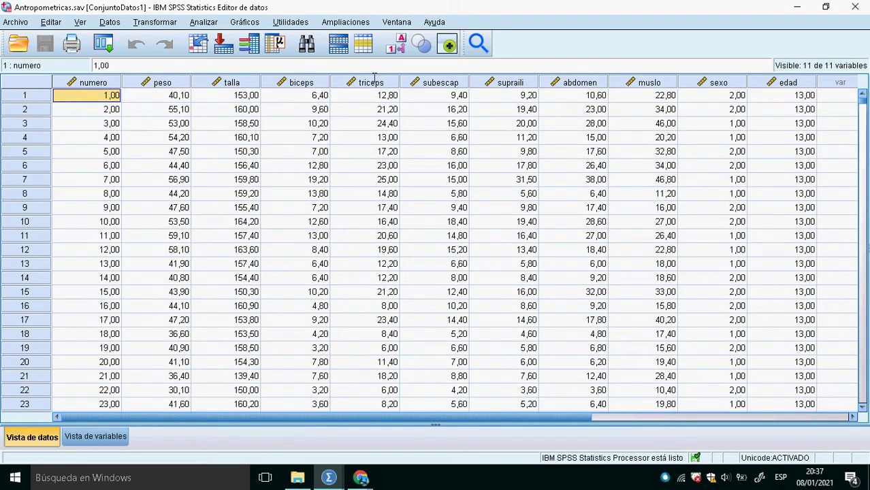
{"action": "left_click", "coordinate": [96, 439]}
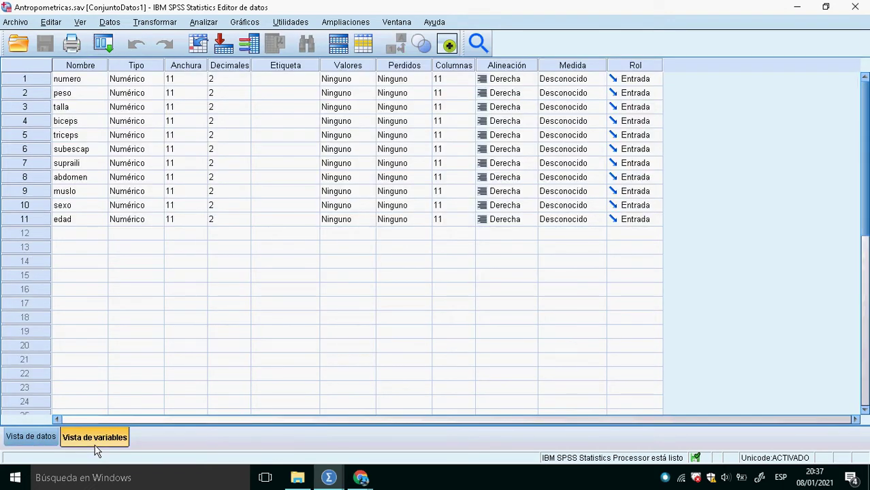
{"action": "left_click", "coordinate": [589, 76]}
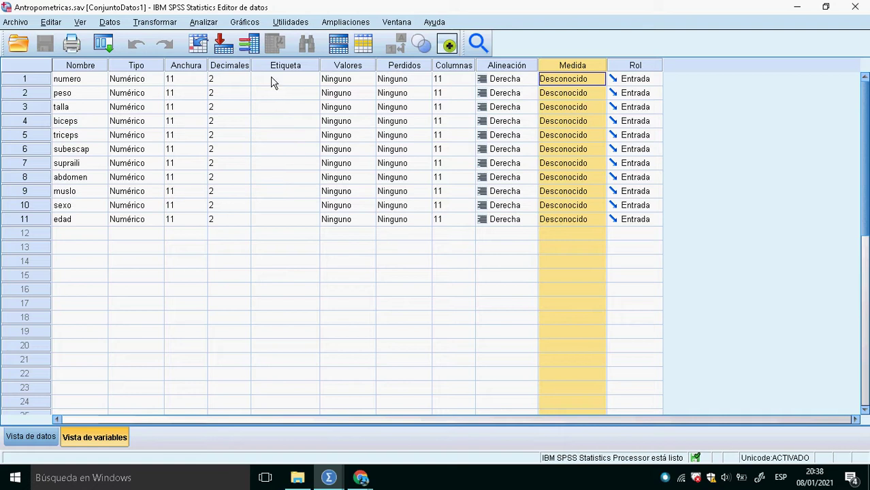
{"action": "left_click", "coordinate": [31, 437]}
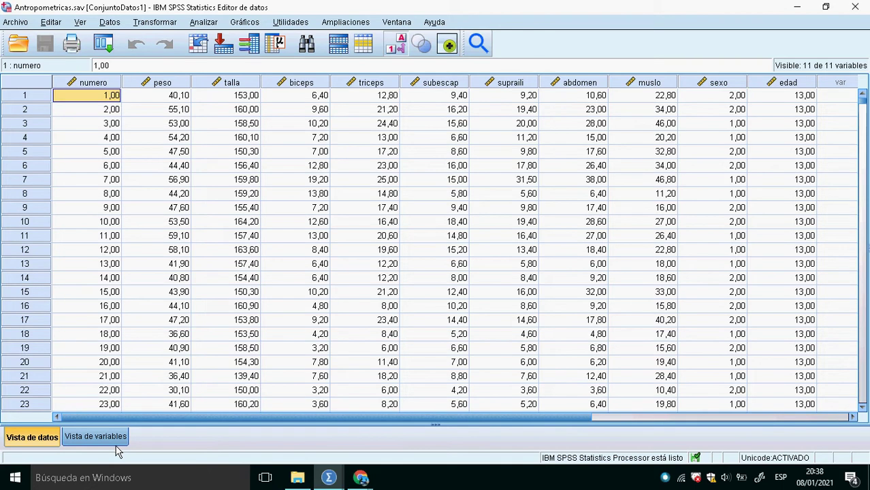
{"action": "left_click", "coordinate": [95, 437]}
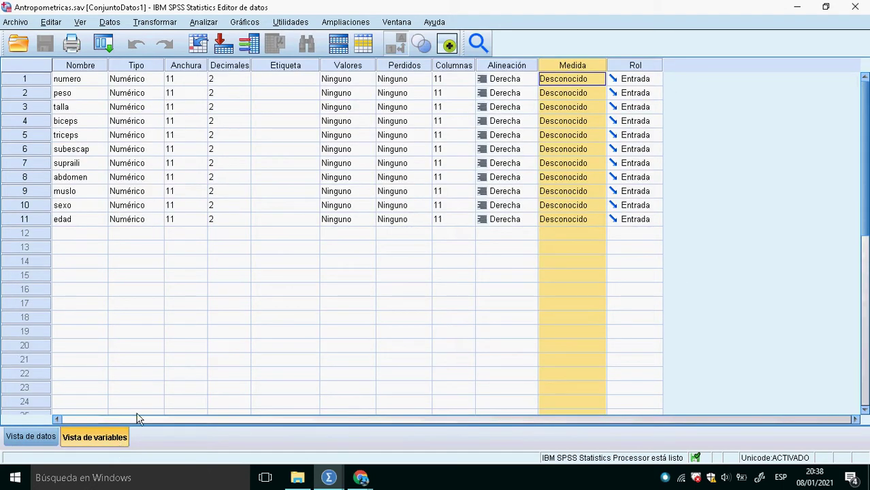
Set the measurement level of the variable numero to Escala
{"action": "left_click", "coordinate": [595, 80]}
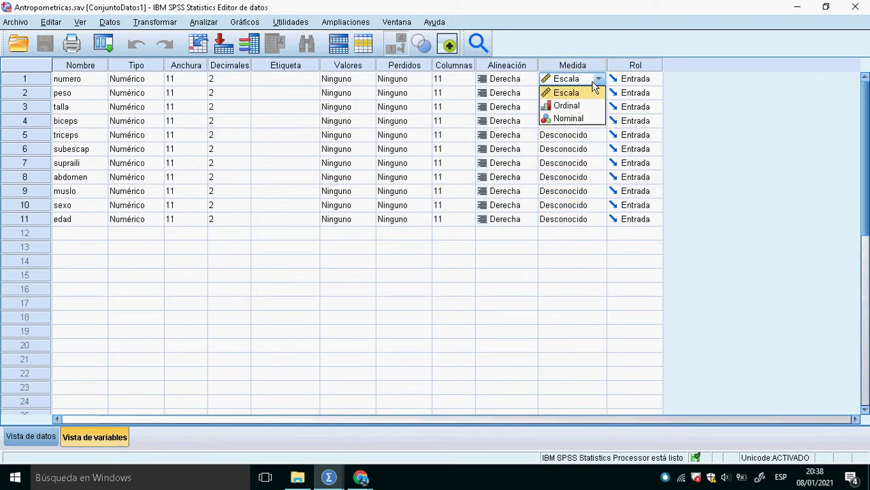
{"action": "left_click", "coordinate": [582, 94]}
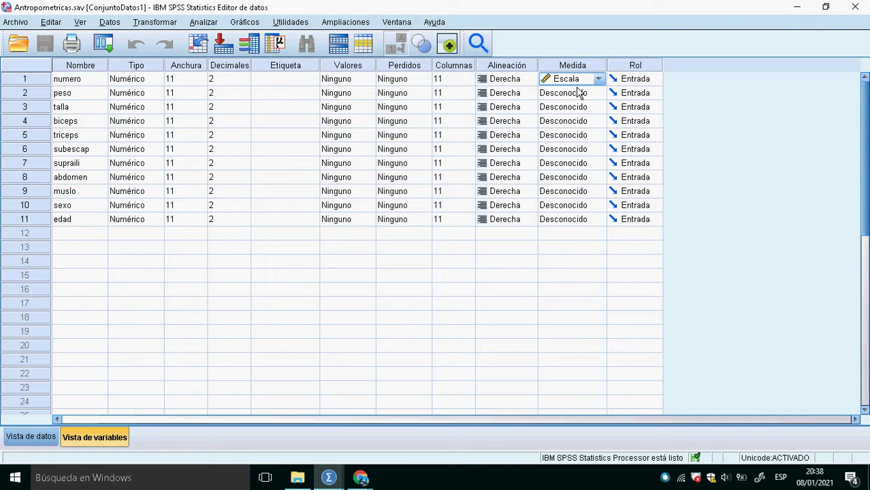
{"action": "left_click", "coordinate": [524, 85]}
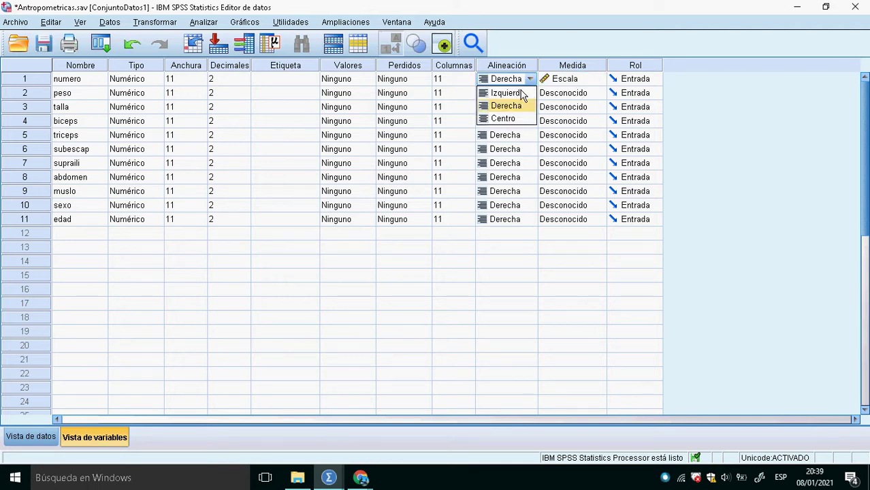
{"action": "left_click", "coordinate": [560, 85]}
{"action": "left_click", "coordinate": [565, 92]}
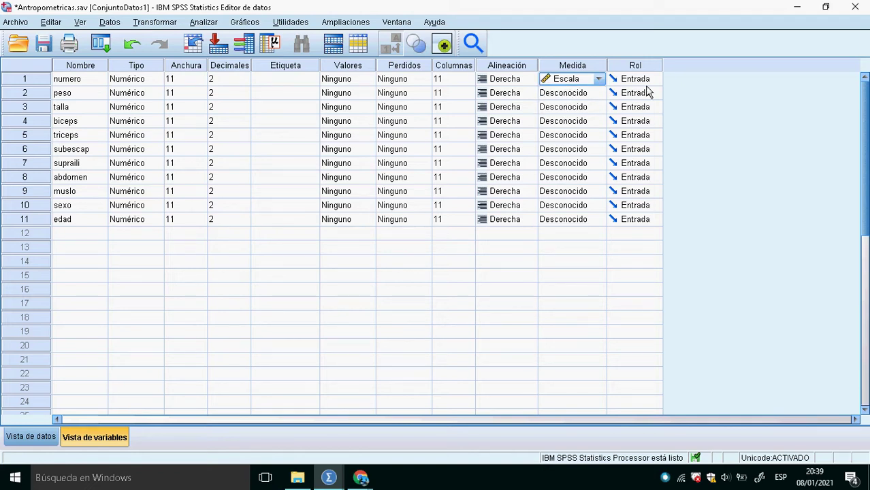
Copy numero's measurement level and set the measurement level of peso to Escala
{"action": "key", "text": "ctrl+Down"}
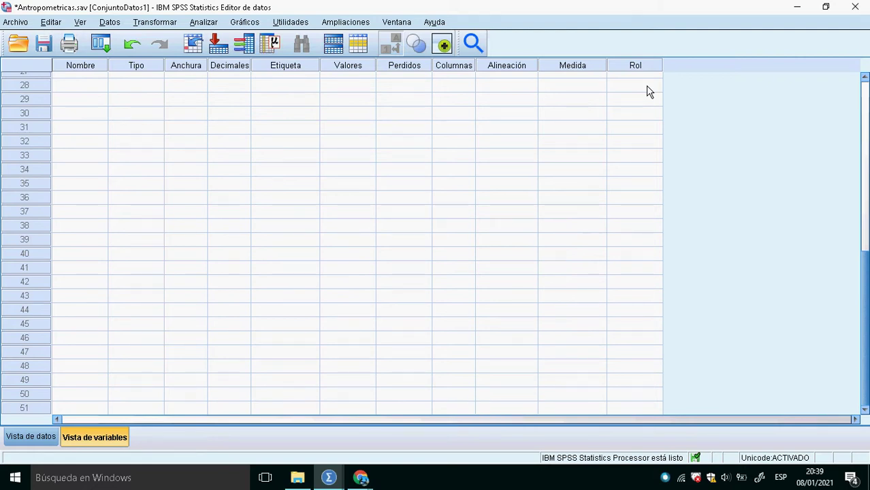
{"action": "key", "text": "ctrl+Up"}
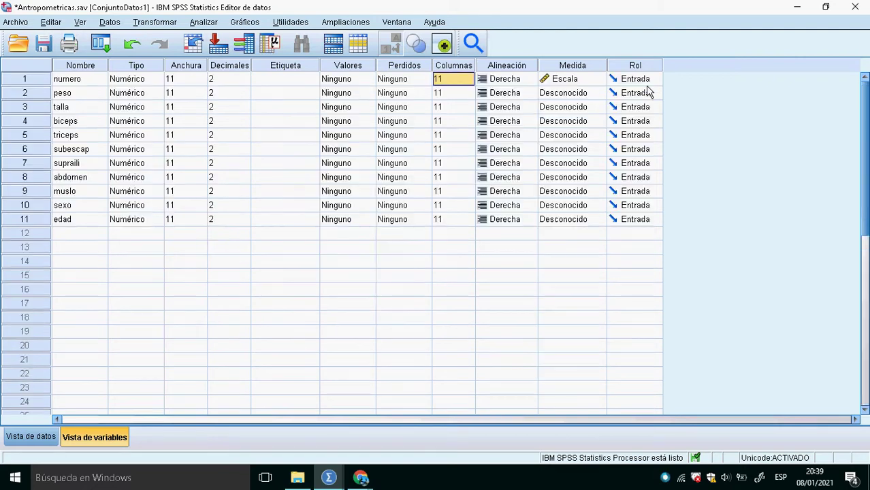
{"action": "key", "text": "Right"}
{"action": "key", "text": "Right"}
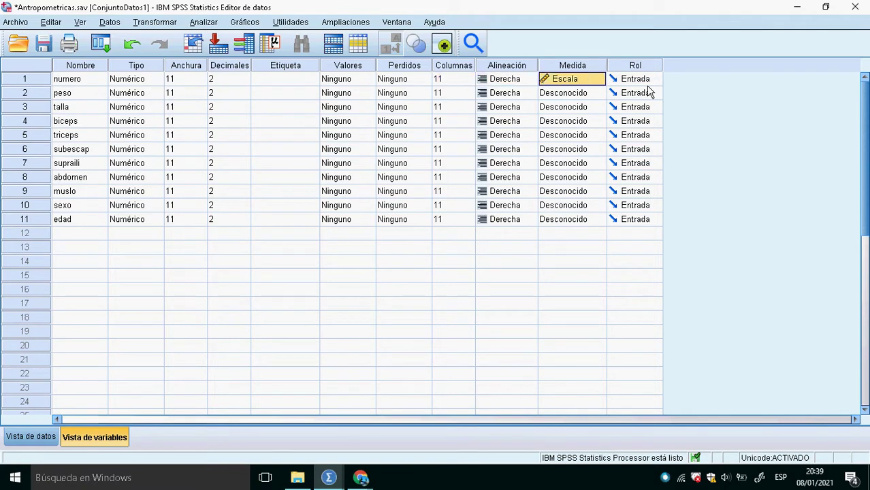
{"action": "right_click", "coordinate": [565, 83]}
{"action": "left_click", "coordinate": [573, 97]}
{"action": "left_click", "coordinate": [570, 97]}
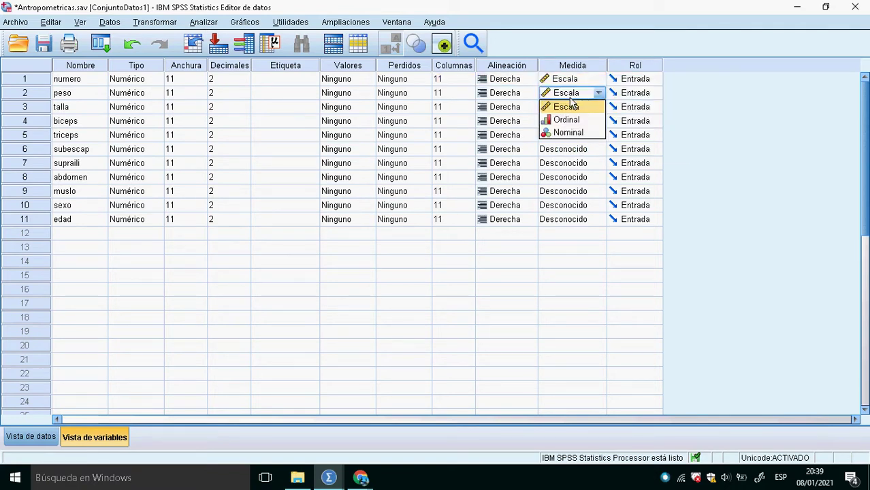
{"action": "left_click", "coordinate": [571, 105]}
Paste the copied Escala measurement level onto all variables from peso through edad
{"action": "key", "text": "shift+Down"}
{"action": "key", "text": "shift+Down"}
{"action": "key", "text": "shift+Down"}
{"action": "key", "text": "shift+Down"}
{"action": "key", "text": "shift+Down"}
{"action": "key", "text": "shift+Down"}
{"action": "key", "text": "shift+Down"}
{"action": "key", "text": "shift+Down"}
{"action": "key", "text": "shift+Down"}
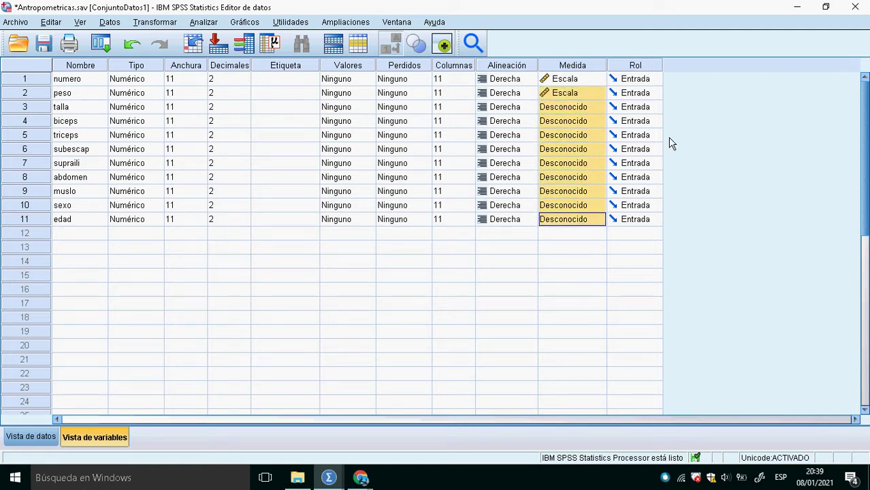
{"action": "right_click", "coordinate": [581, 132]}
{"action": "left_click", "coordinate": [602, 153]}
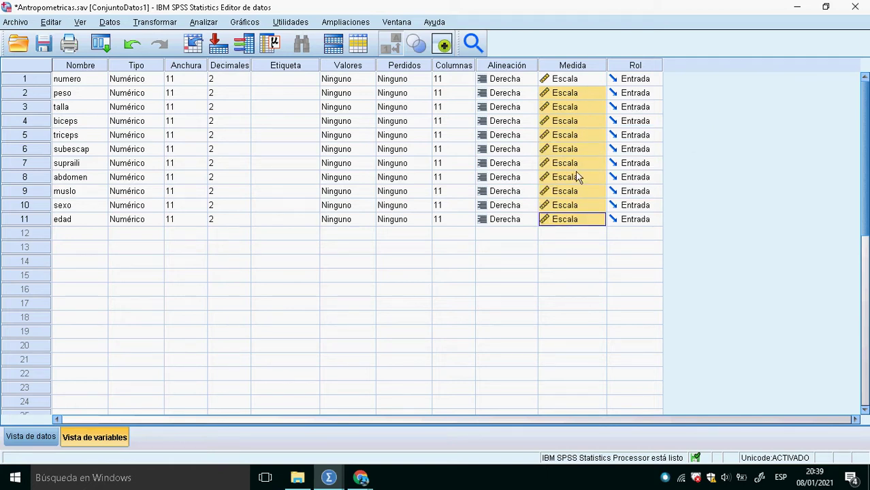
Check the sexo variable in the data and set its measurement level to Nominal
{"action": "left_click", "coordinate": [89, 208]}
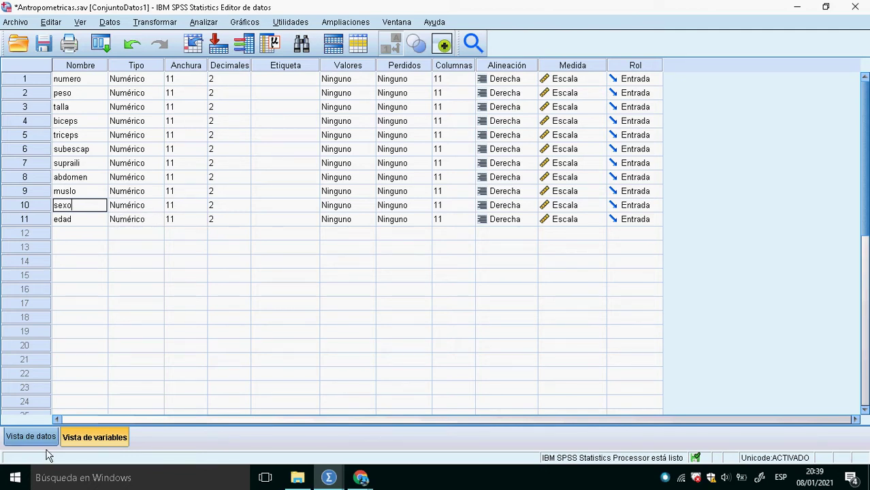
{"action": "left_click", "coordinate": [30, 436]}
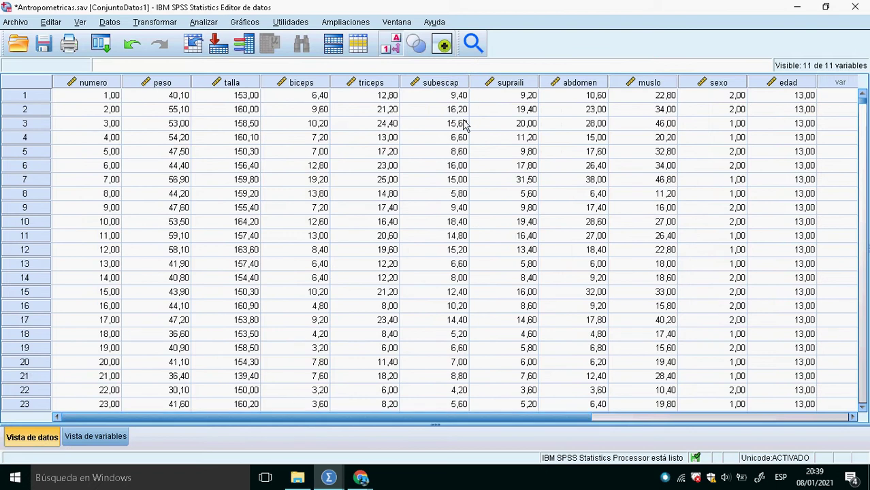
{"action": "left_click", "coordinate": [392, 56]}
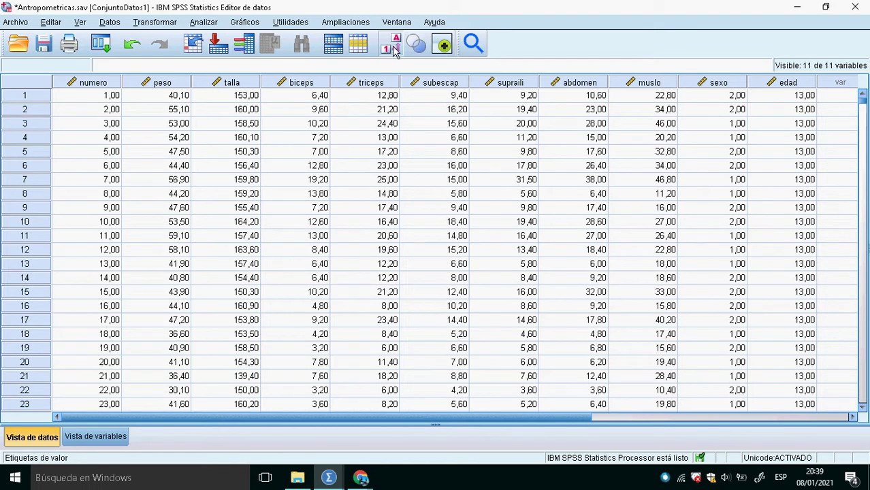
{"action": "left_click", "coordinate": [95, 436]}
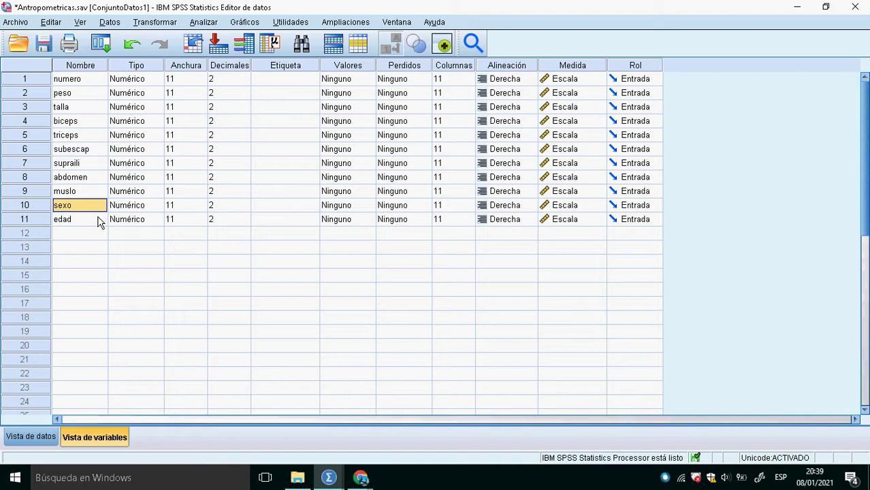
{"action": "left_click", "coordinate": [598, 206]}
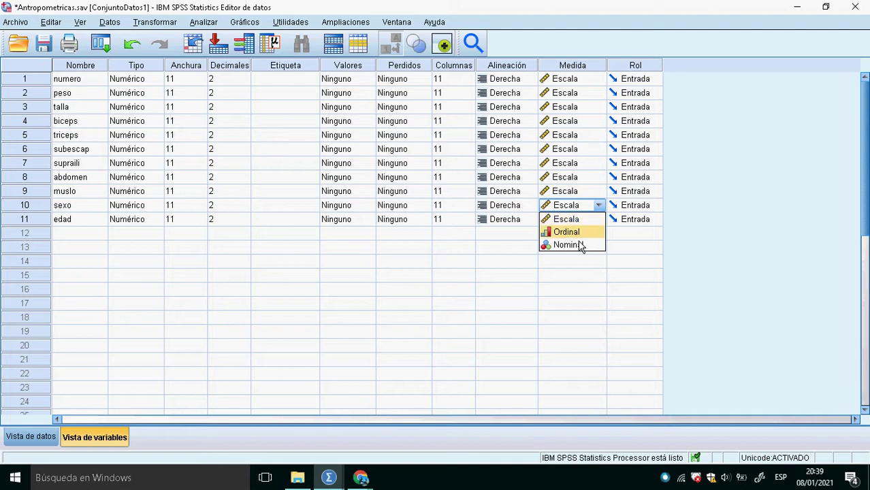
{"action": "left_click", "coordinate": [565, 245]}
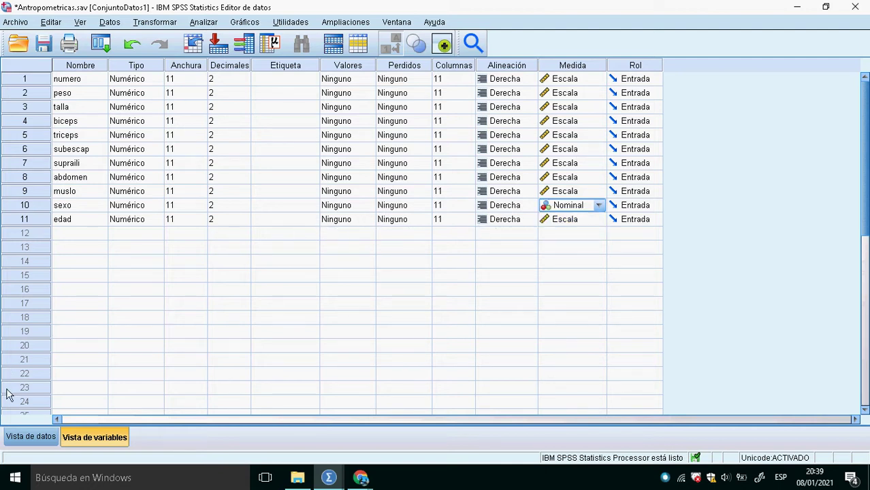
Examine the codes recorded for sexo across the cases and compare them with its variable definition
{"action": "left_click", "coordinate": [34, 436]}
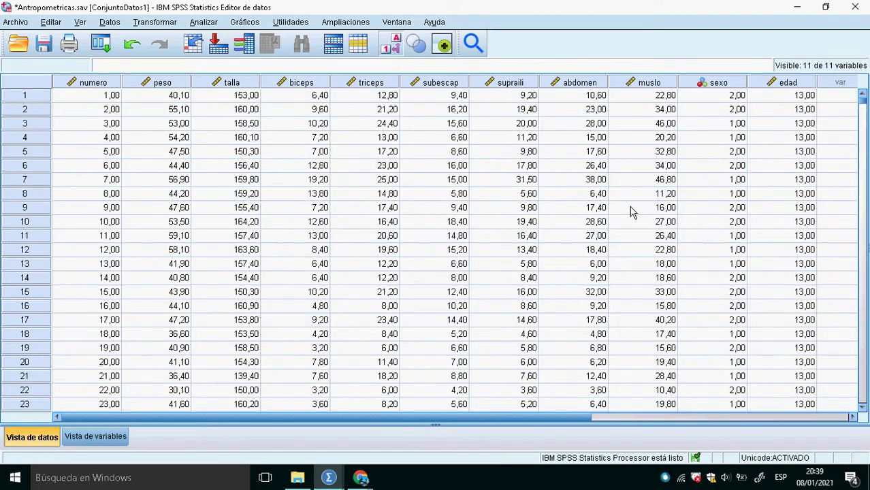
{"action": "left_click", "coordinate": [722, 123]}
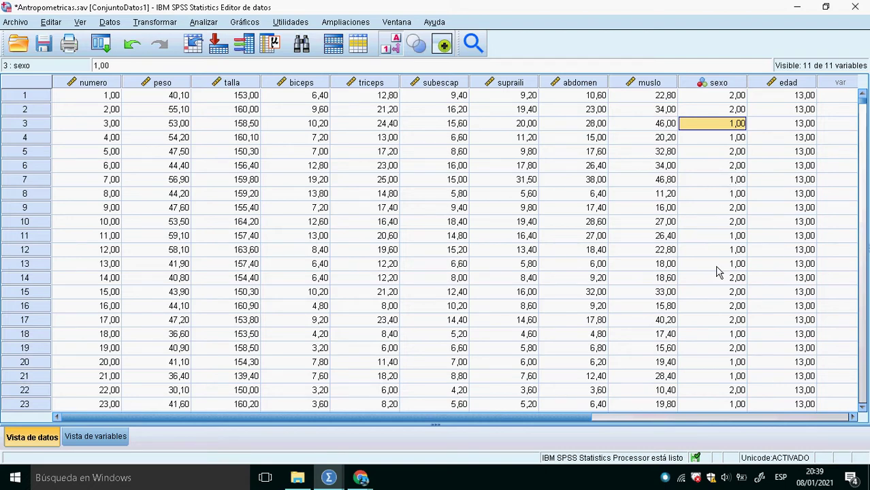
{"action": "scroll", "coordinate": [720, 274], "scroll_direction": "down", "scroll_amount": 5}
{"action": "scroll", "coordinate": [720, 274], "scroll_direction": "down", "scroll_amount": 9}
{"action": "scroll", "coordinate": [715, 270], "scroll_direction": "up", "scroll_amount": 9}
{"action": "scroll", "coordinate": [714, 267], "scroll_direction": "up", "scroll_amount": 5}
{"action": "left_click", "coordinate": [105, 443]}
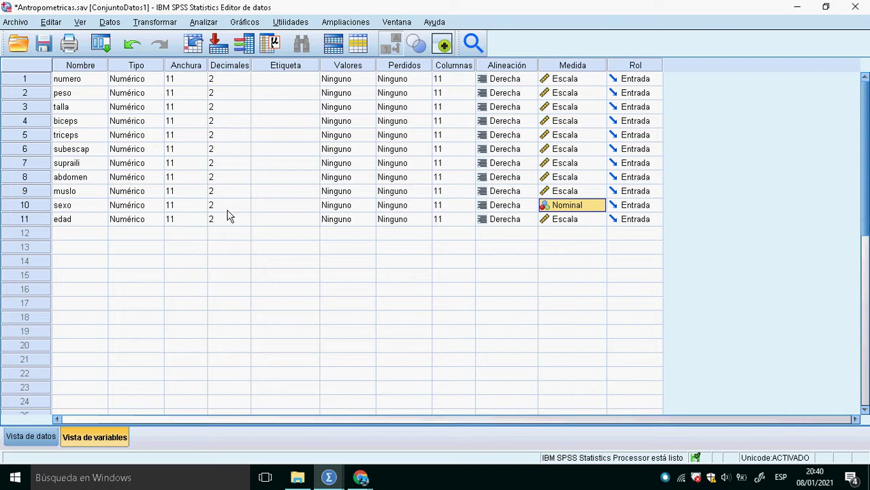
{"action": "left_click", "coordinate": [34, 437]}
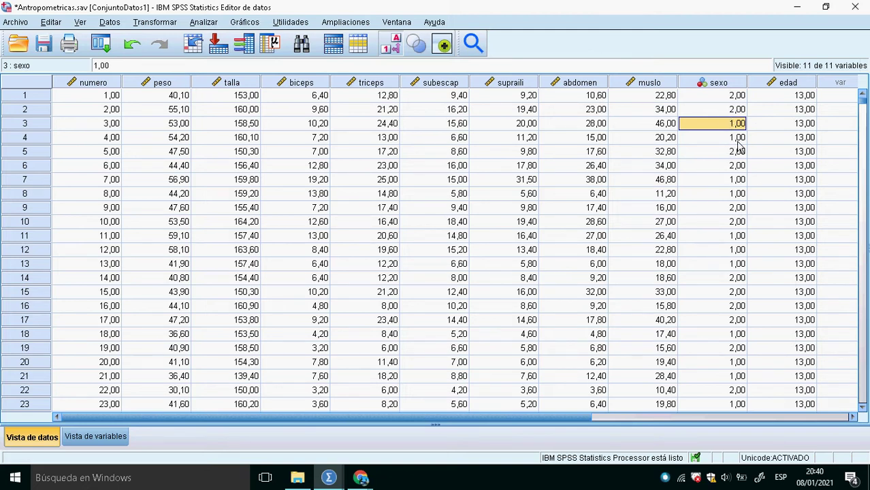
{"action": "left_click", "coordinate": [728, 167]}
{"action": "left_click", "coordinate": [725, 208]}
{"action": "scroll", "coordinate": [716, 202], "scroll_direction": "down", "scroll_amount": 7}
{"action": "scroll", "coordinate": [716, 202], "scroll_direction": "up", "scroll_amount": 7}
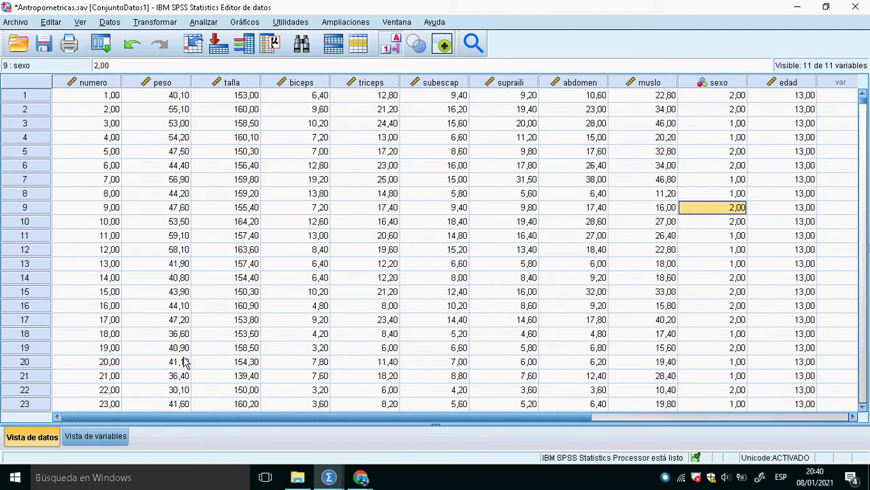
{"action": "left_click", "coordinate": [101, 446]}
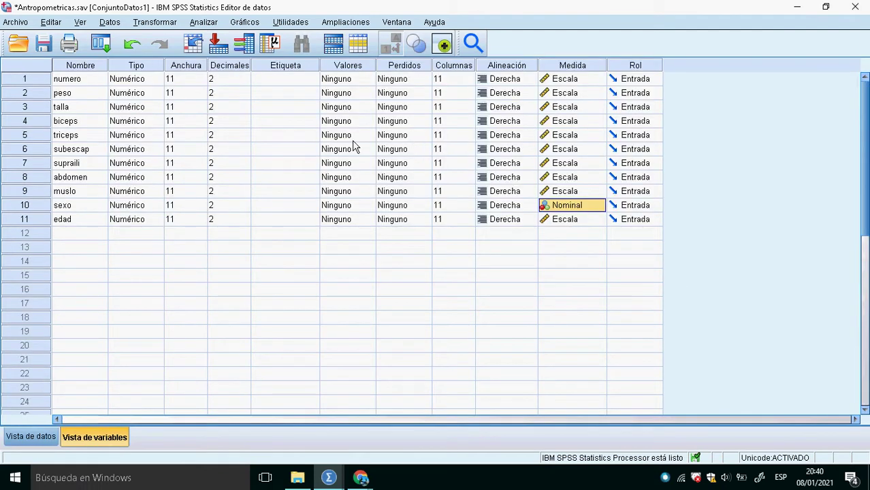
{"action": "left_click", "coordinate": [39, 438]}
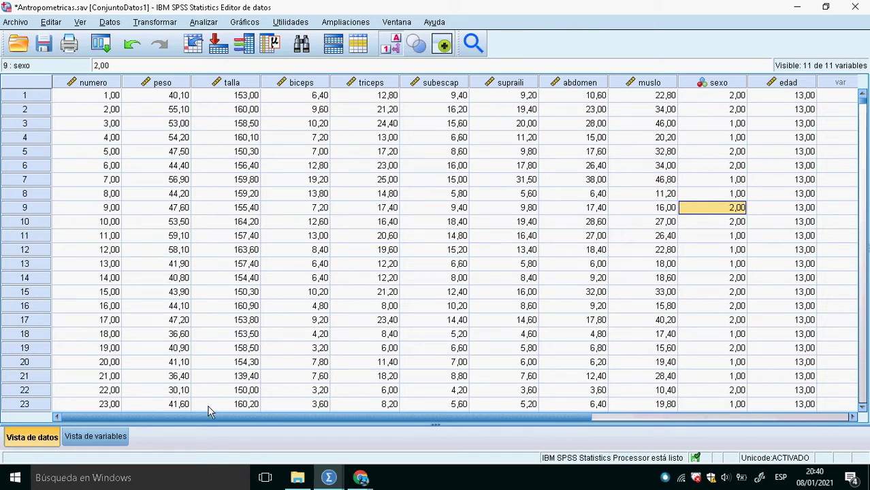
{"action": "left_click", "coordinate": [93, 440]}
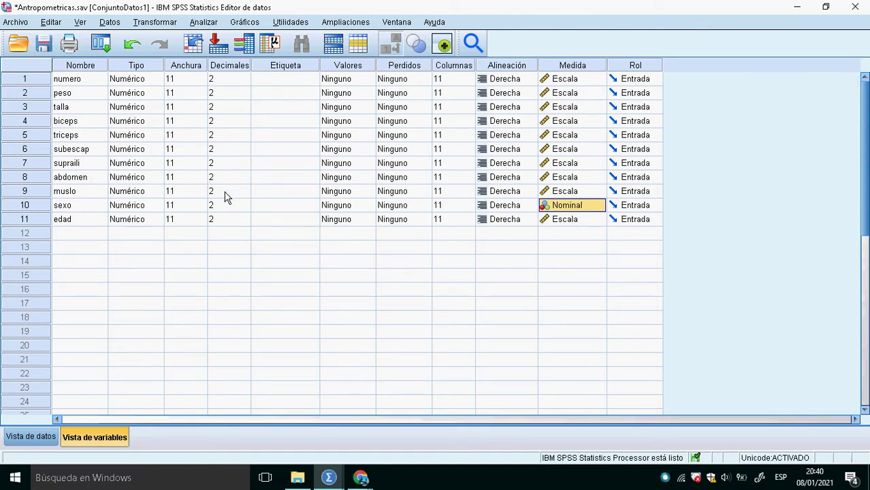
Open the value labels of sexo and add the label Hombre for value 1
{"action": "left_click", "coordinate": [282, 210]}
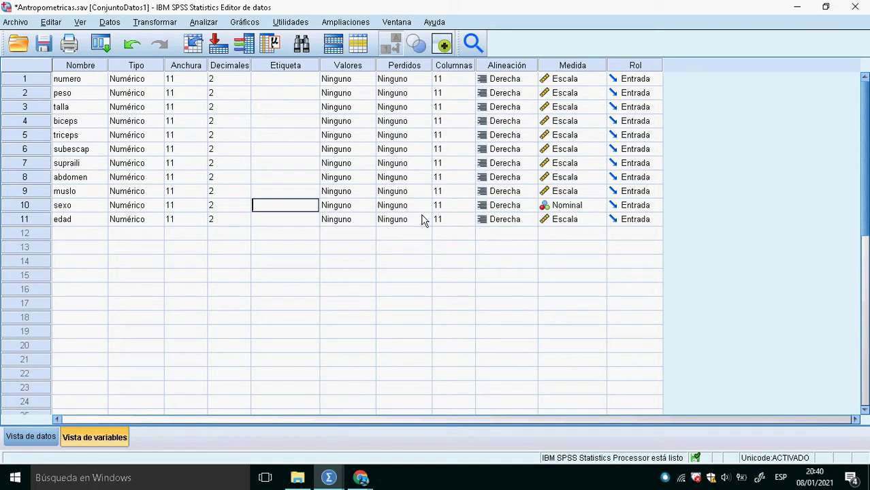
{"action": "double_click", "coordinate": [369, 217]}
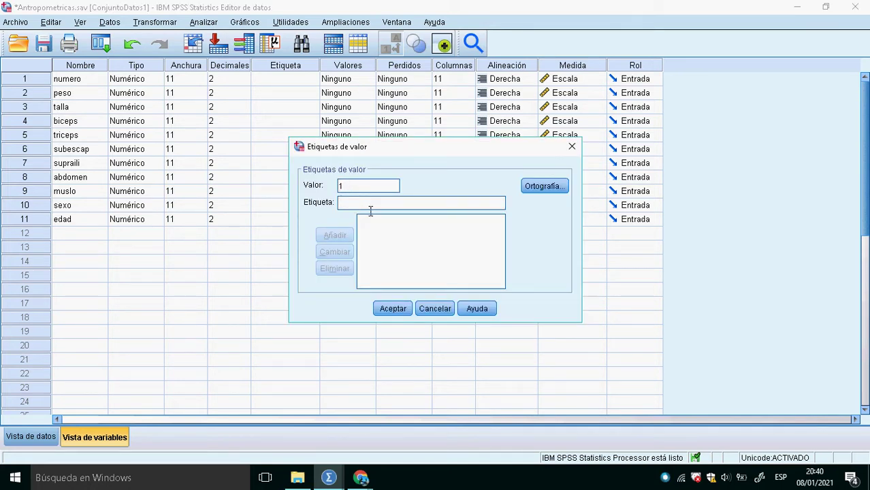
{"action": "type", "text": "hOMBRE"}
{"action": "key", "text": "BackSpace"}
{"action": "key", "text": "BackSpace"}
{"action": "key", "text": "BackSpace"}
{"action": "key", "text": "BackSpace"}
{"action": "key", "text": "BackSpace"}
{"action": "key", "text": "BackSpace"}
{"action": "type", "text": "Hombre"}
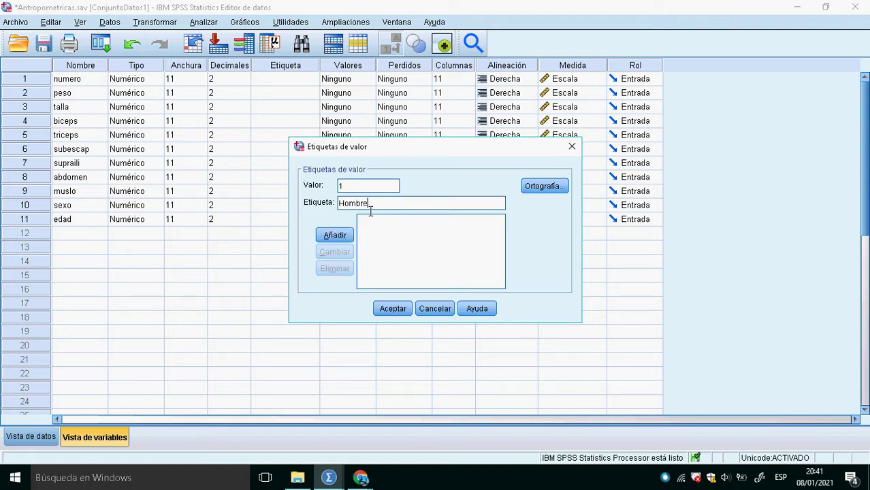
{"action": "left_click", "coordinate": [339, 238]}
Add the label Mujer for value 2 of sexo and accept the value labels
{"action": "type", "text": "2"}
{"action": "type", "text": "M"}
{"action": "type", "text": "ujer"}
{"action": "left_click", "coordinate": [351, 238]}
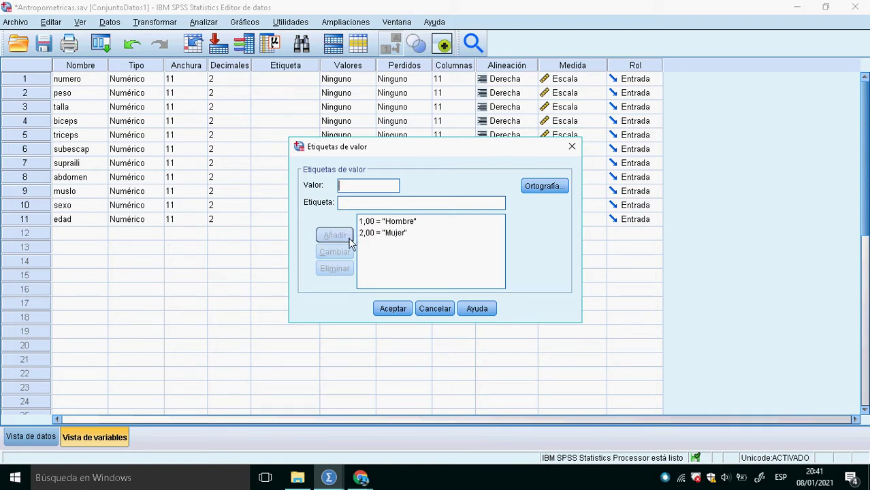
{"action": "left_click", "coordinate": [393, 309]}
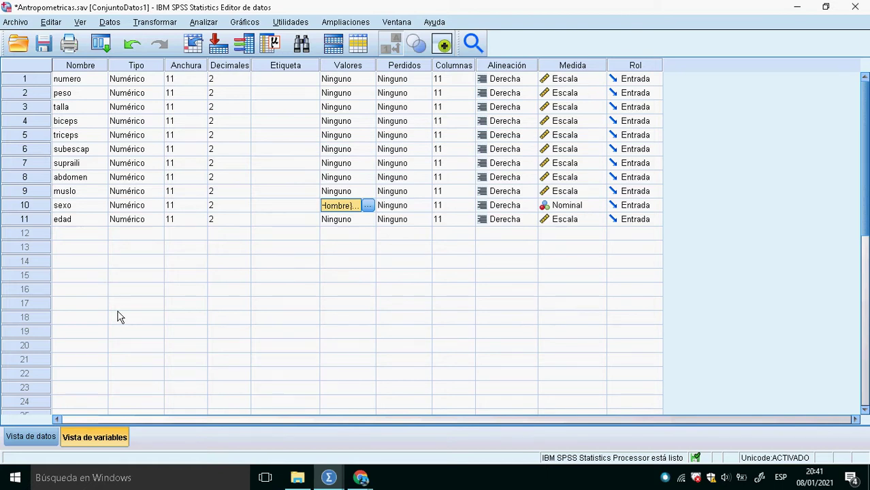
Switch the data display repeatedly between codes and value labels to compare them in the sexo column
{"action": "left_click", "coordinate": [31, 437]}
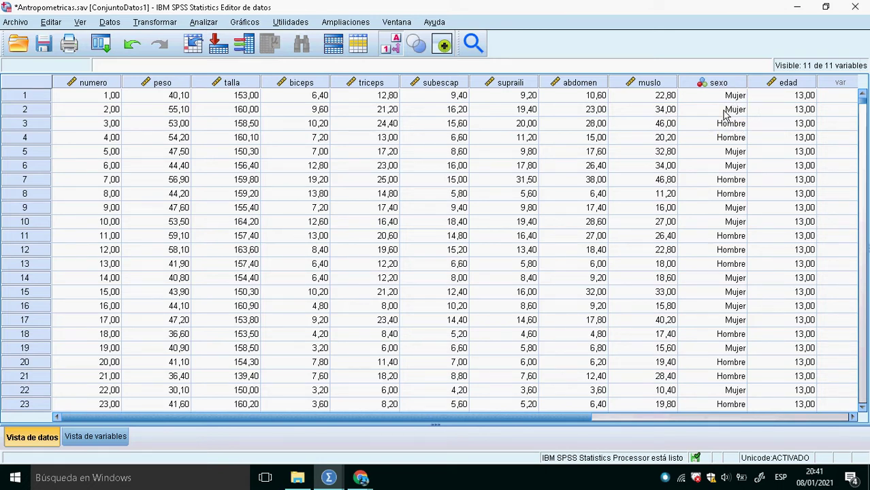
{"action": "left_click", "coordinate": [399, 55]}
{"action": "left_click", "coordinate": [399, 54]}
{"action": "left_click", "coordinate": [396, 54]}
{"action": "left_click", "coordinate": [396, 57]}
{"action": "left_click", "coordinate": [396, 55]}
{"action": "left_click", "coordinate": [396, 56]}
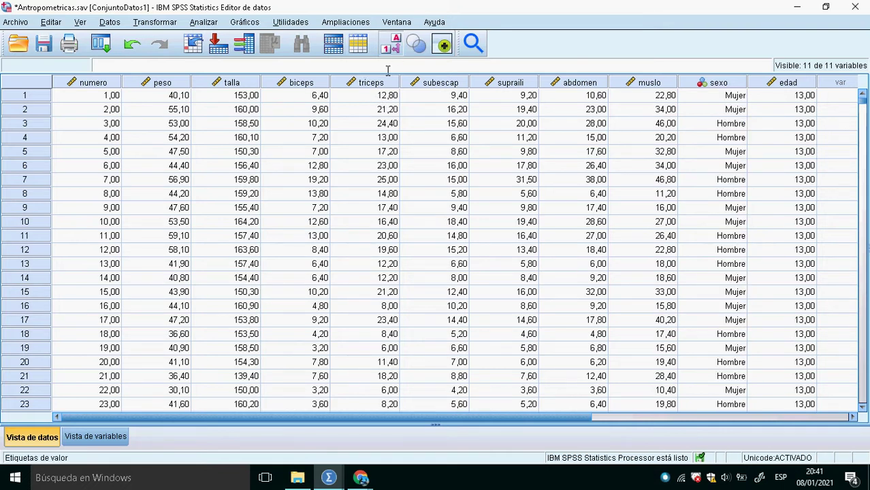
Set the decimals of sexo to 0 and check its column in the data
{"action": "left_click", "coordinate": [93, 439]}
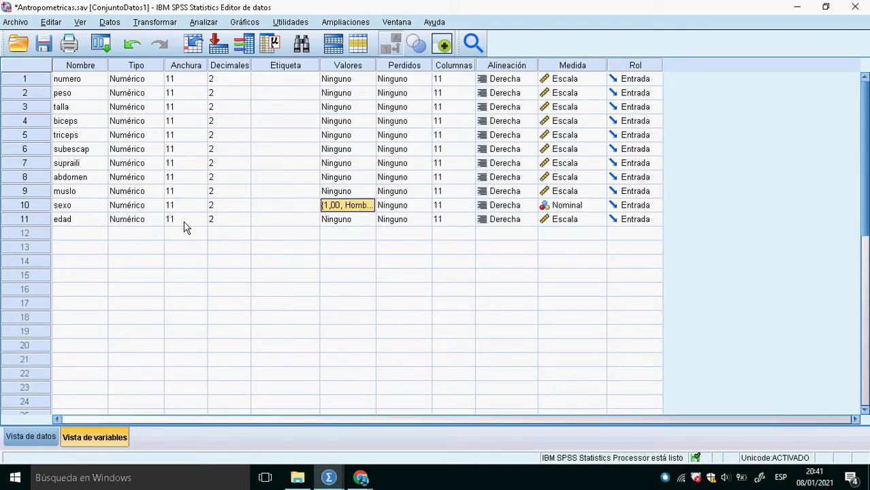
{"action": "key", "text": "Left"}
{"action": "key", "text": "Left"}
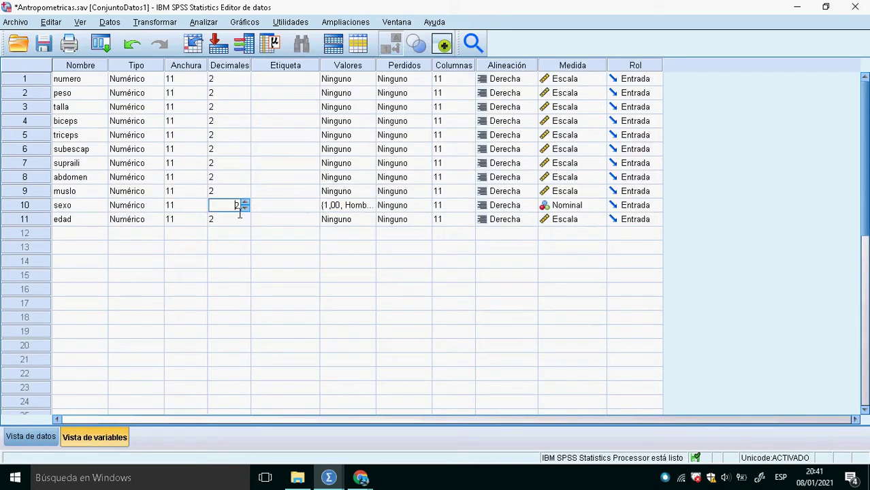
{"action": "type", "text": "0"}
{"action": "left_click", "coordinate": [48, 212]}
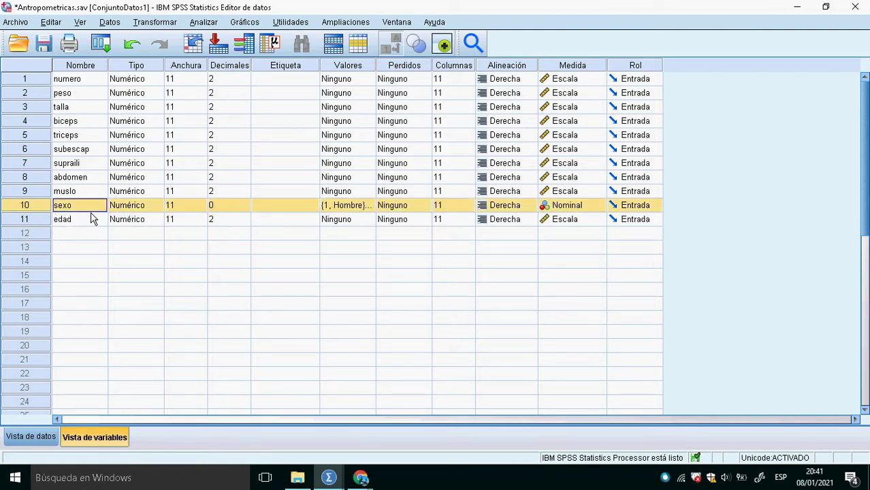
{"action": "left_click", "coordinate": [30, 437]}
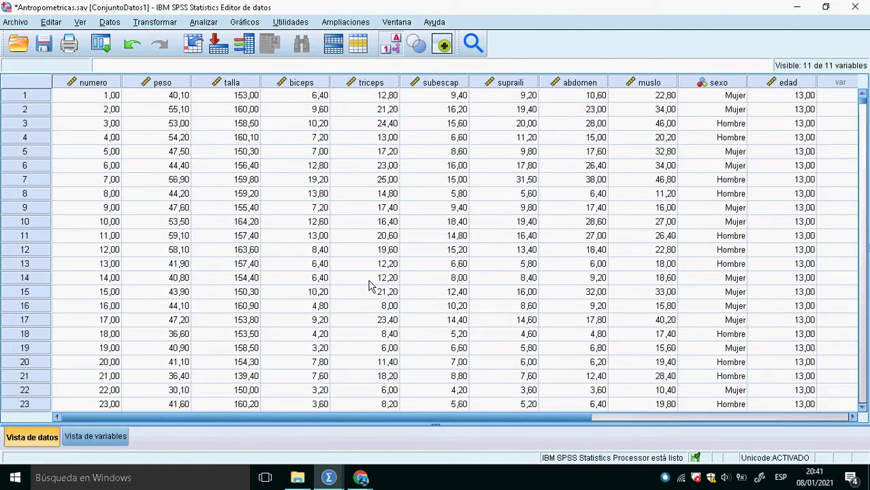
{"action": "left_click", "coordinate": [712, 111]}
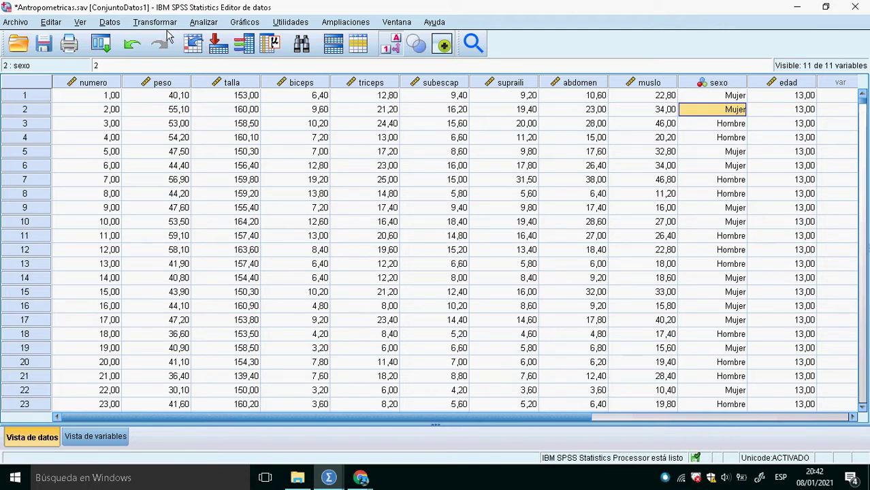
Run a Descriptivos analysis on the variables peso and talla
{"action": "left_click", "coordinate": [206, 23]}
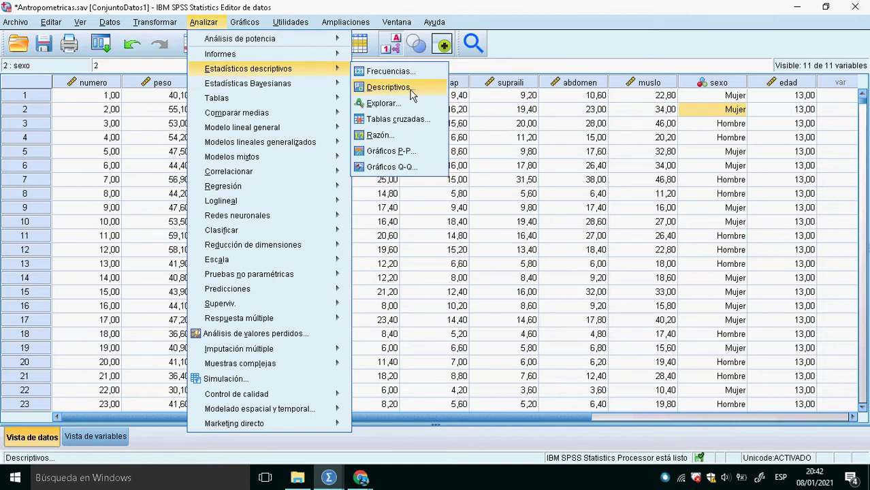
{"action": "left_click", "coordinate": [388, 87]}
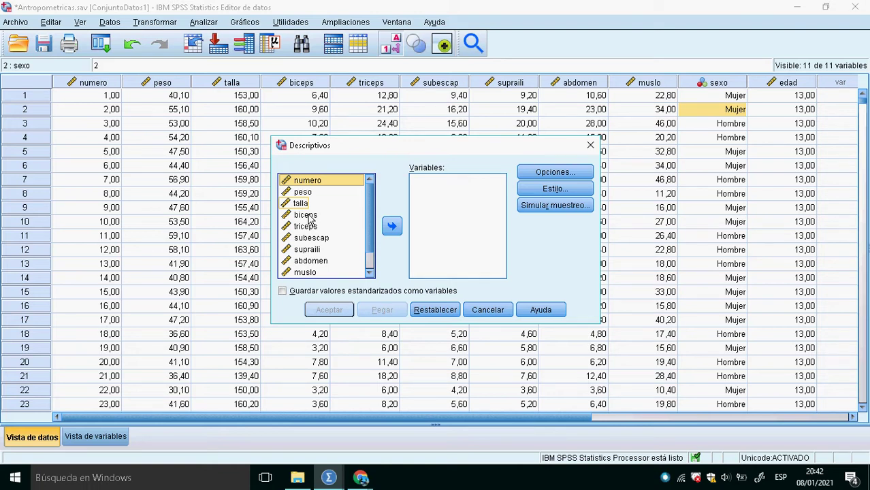
{"action": "left_click", "coordinate": [305, 192]}
{"action": "left_click", "coordinate": [396, 231]}
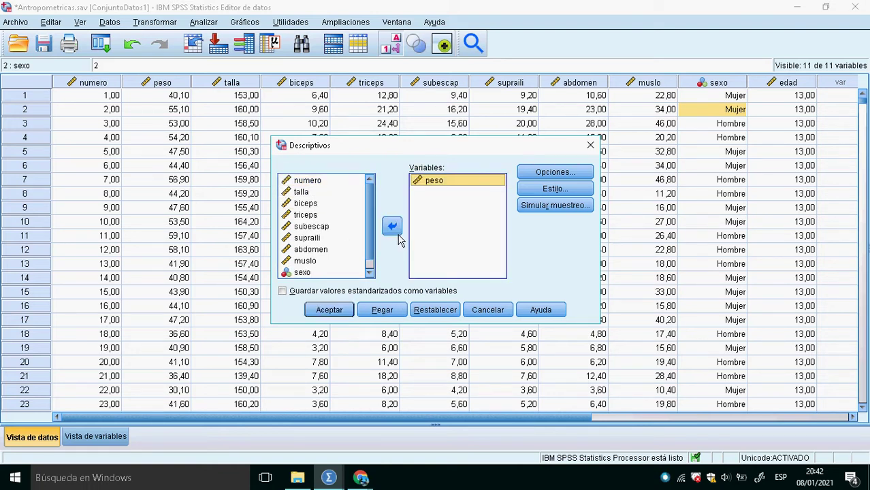
{"action": "left_click", "coordinate": [303, 194]}
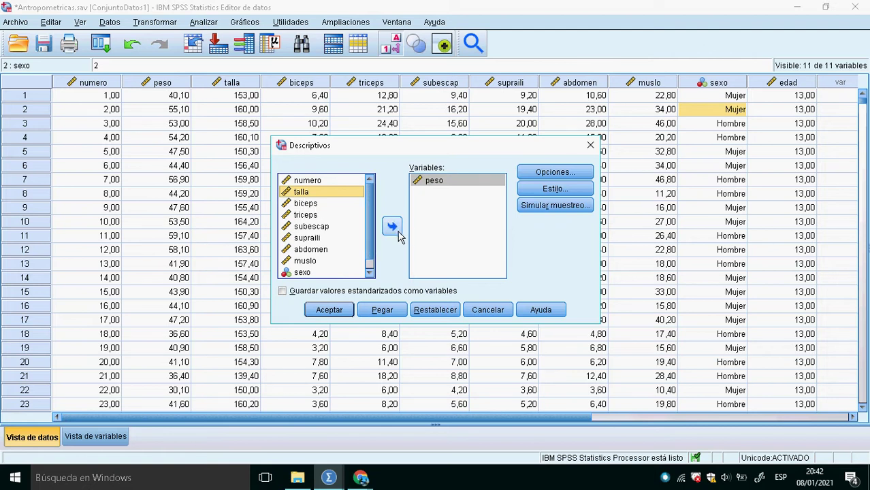
{"action": "left_click", "coordinate": [397, 231]}
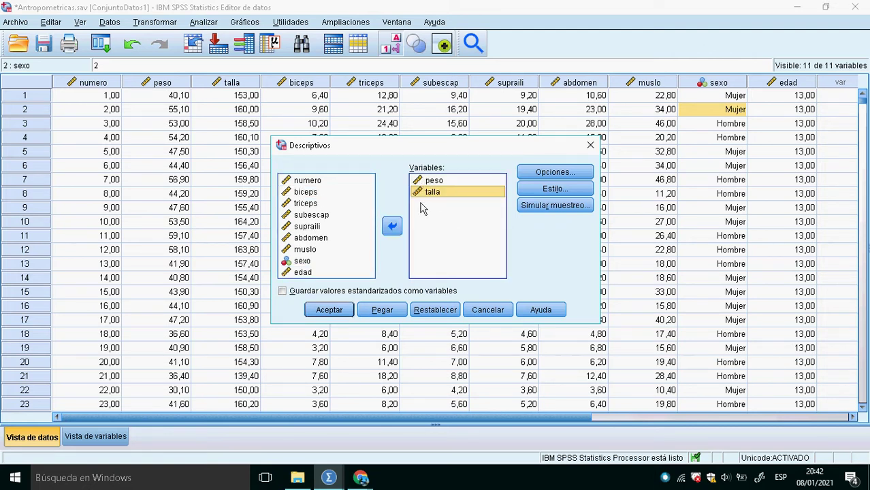
{"action": "left_click", "coordinate": [337, 314]}
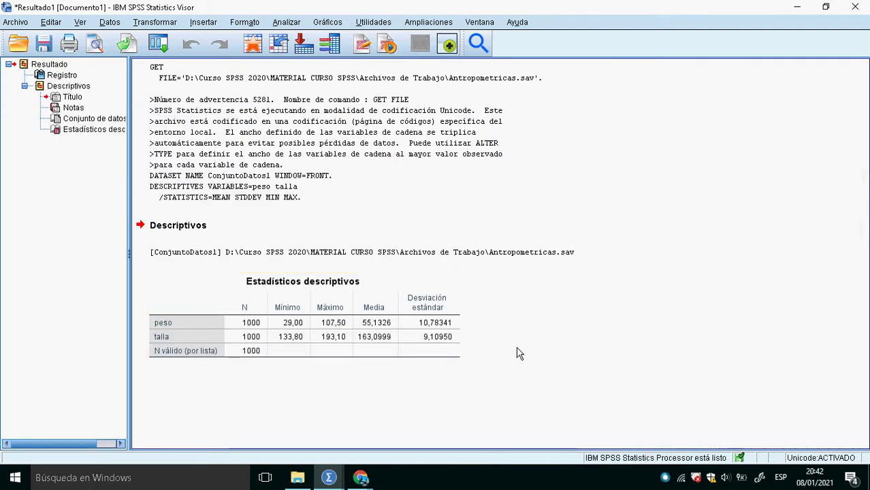
Examine the Estadísticos descriptivos table of peso and talla, and return to the dataset
{"action": "left_click", "coordinate": [368, 306]}
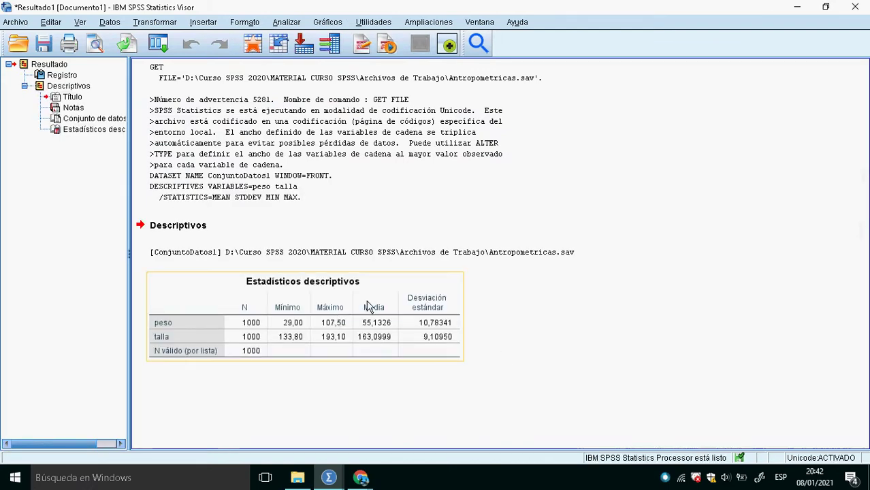
{"action": "left_click", "coordinate": [190, 329]}
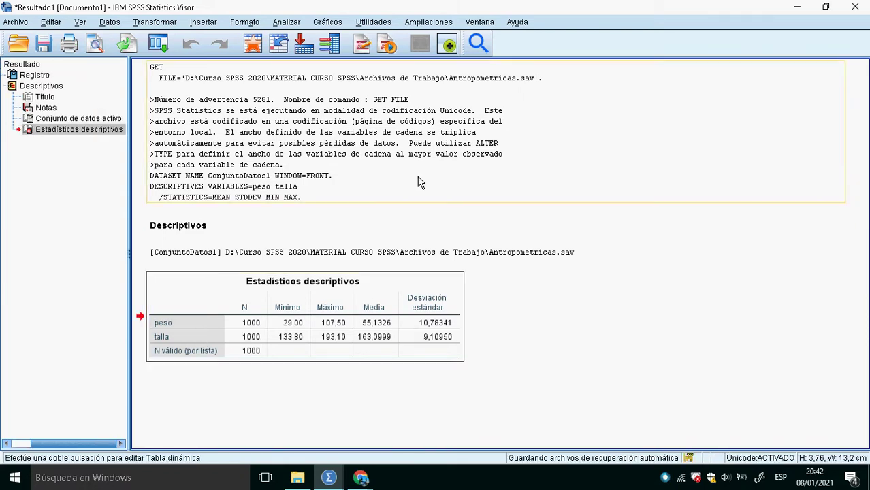
{"action": "left_click", "coordinate": [253, 42]}
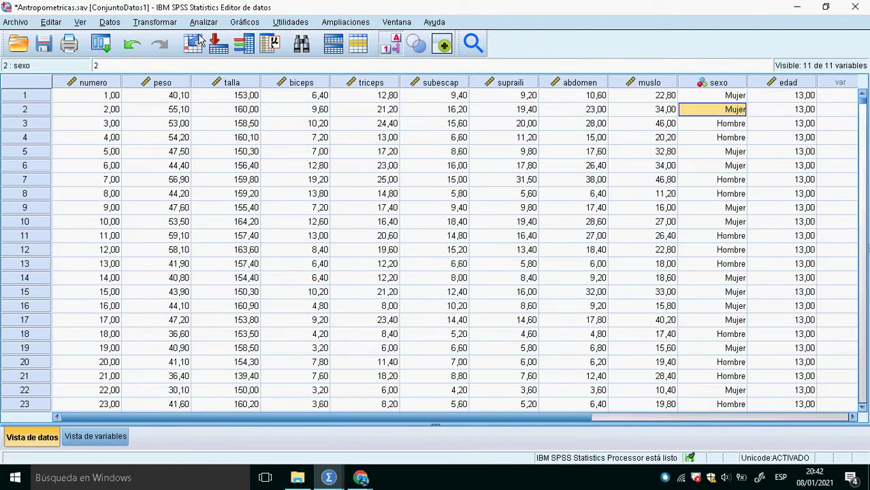
{"action": "left_click", "coordinate": [203, 22]}
{"action": "mouse_move", "coordinate": [265, 69]}
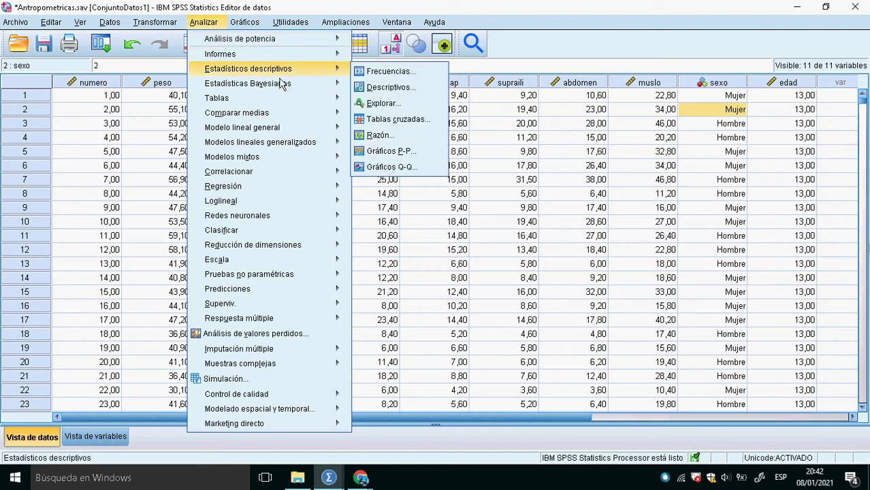
{"action": "left_click", "coordinate": [371, 78]}
{"action": "left_click", "coordinate": [500, 363]}
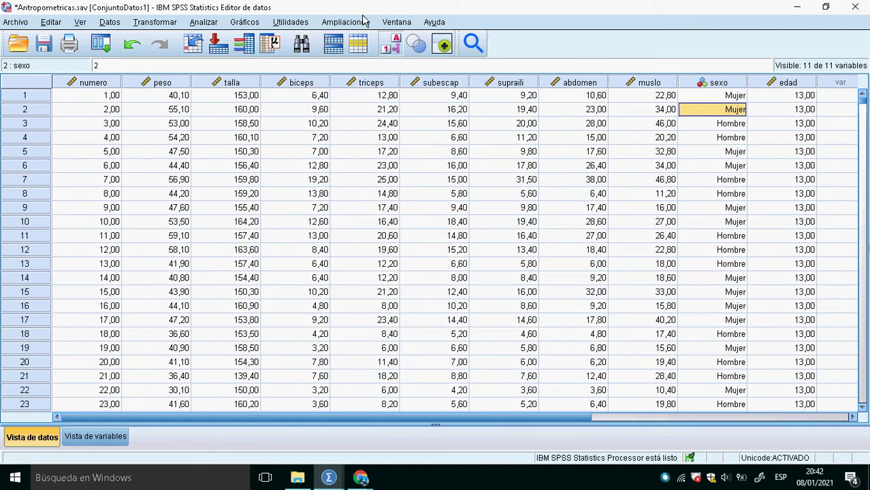
Reset the Descriptivos settings and run the analysis on the variable peso alone
{"action": "left_click", "coordinate": [204, 22]}
{"action": "mouse_move", "coordinate": [279, 76]}
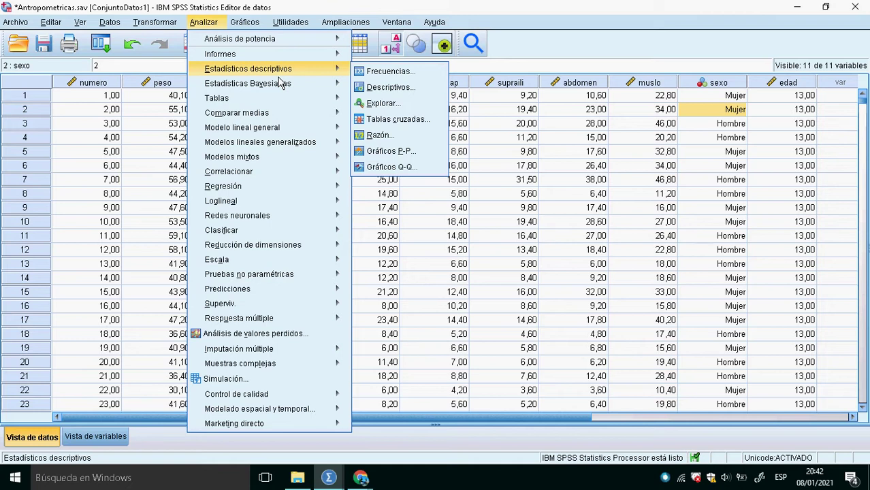
{"action": "left_click", "coordinate": [384, 87]}
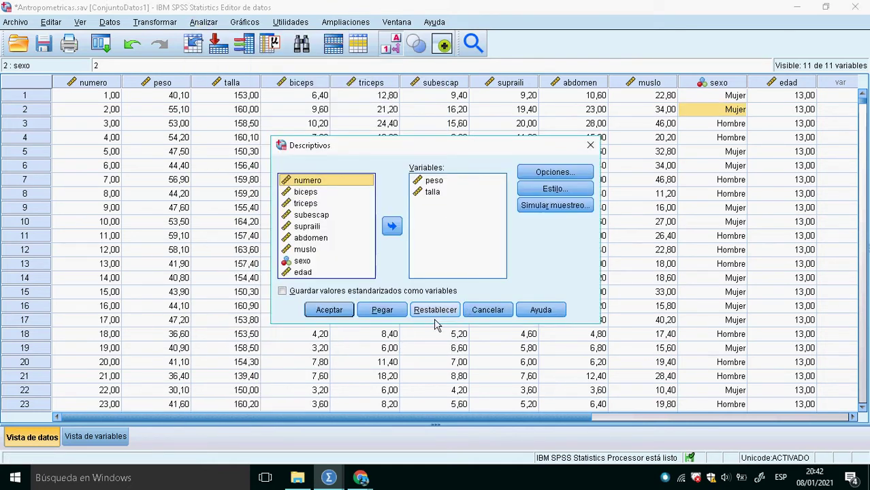
{"action": "left_click", "coordinate": [436, 311]}
{"action": "left_click", "coordinate": [303, 192]}
{"action": "left_click", "coordinate": [392, 226]}
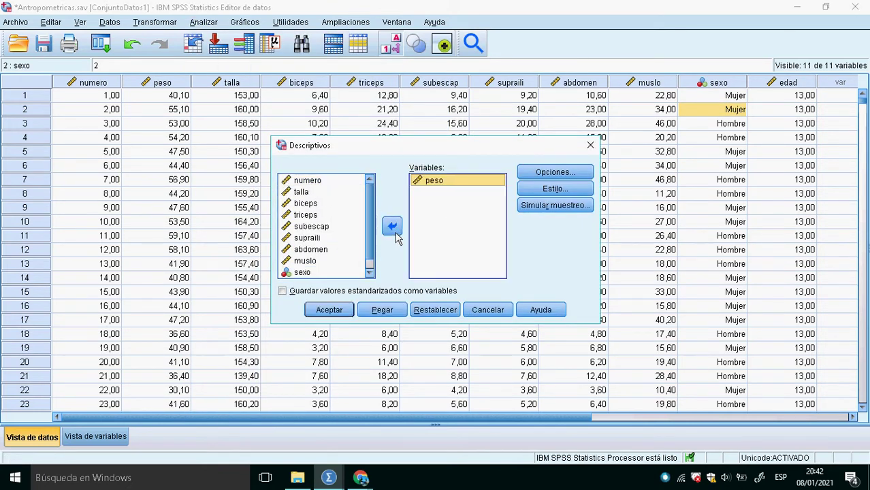
{"action": "left_click", "coordinate": [346, 314]}
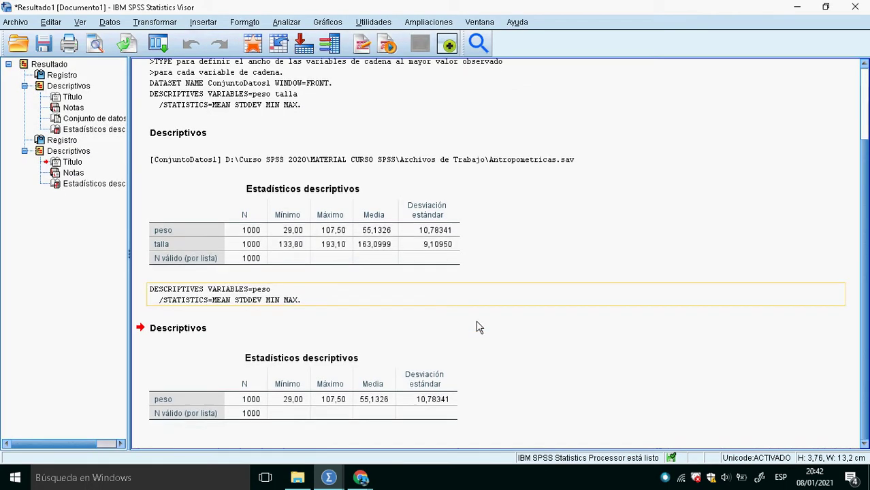
Run Descriptivos from the dataset with talla in place of peso, and select the separate peso and talla tables in the output
{"action": "left_click", "coordinate": [253, 45]}
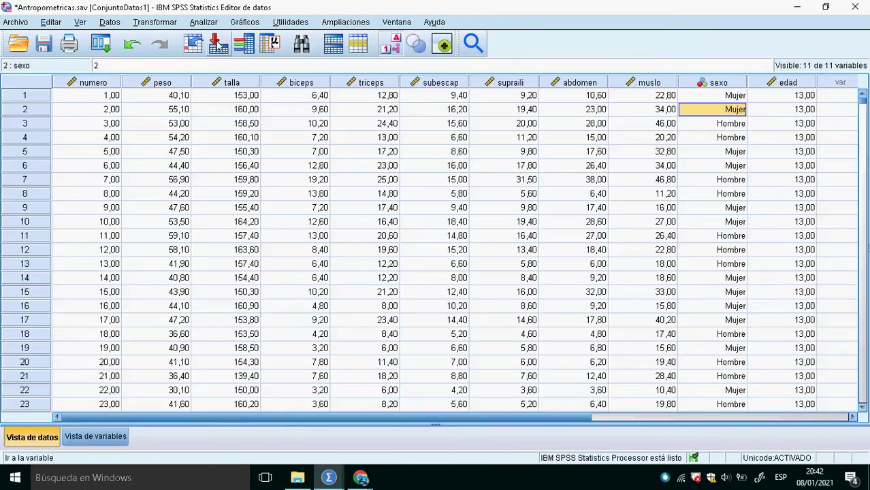
{"action": "left_click", "coordinate": [204, 22]}
{"action": "mouse_move", "coordinate": [266, 69]}
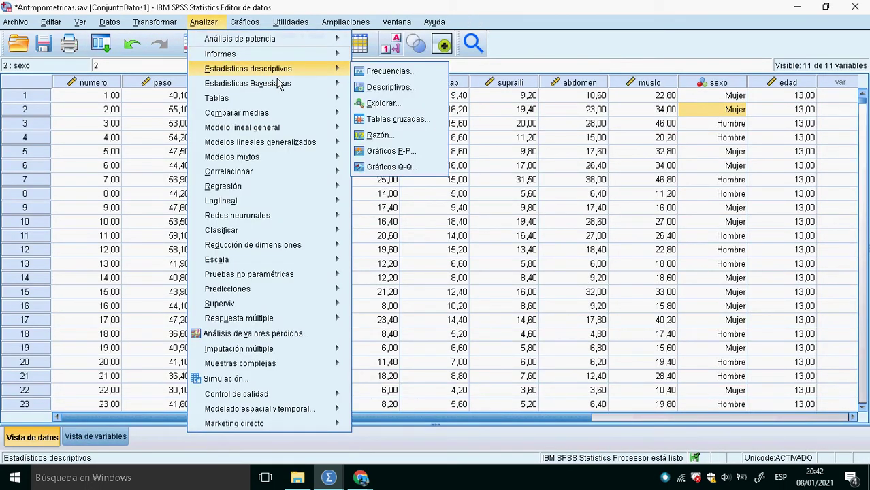
{"action": "left_click", "coordinate": [391, 87]}
{"action": "left_click", "coordinate": [436, 180]}
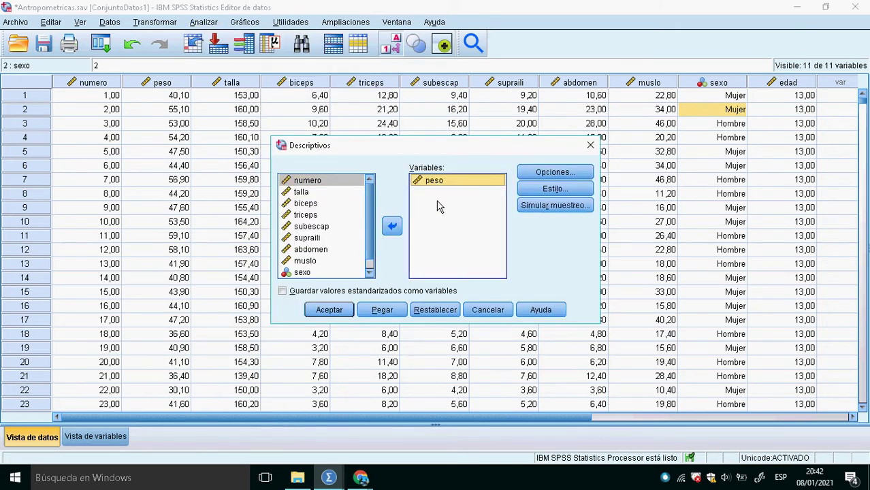
{"action": "left_click", "coordinate": [393, 226]}
{"action": "left_click", "coordinate": [302, 203]}
{"action": "left_click", "coordinate": [393, 227]}
{"action": "left_click", "coordinate": [329, 310]}
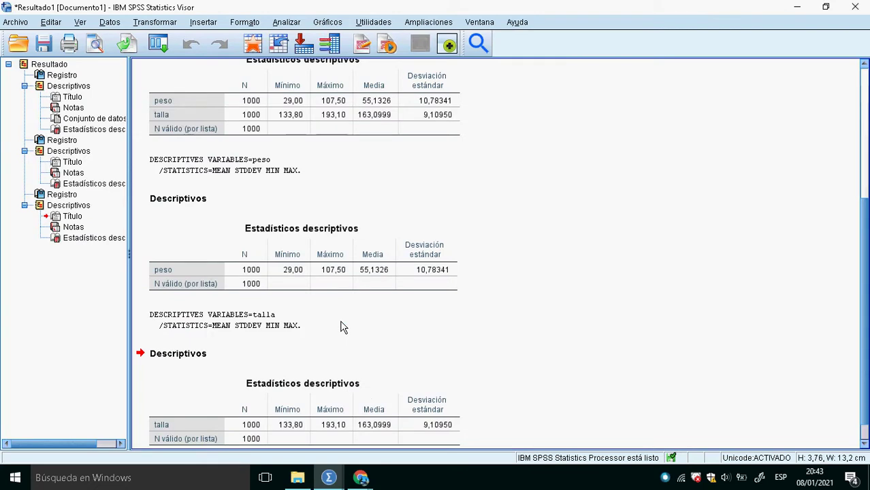
{"action": "left_click", "coordinate": [324, 257]}
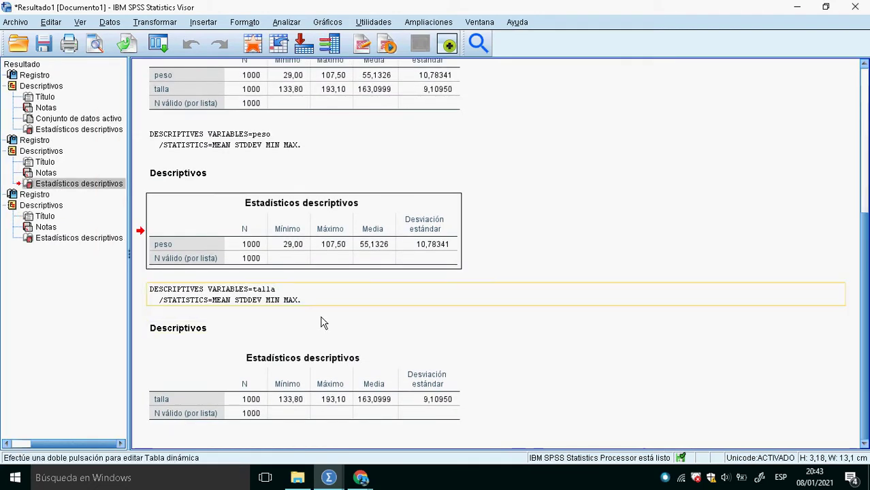
{"action": "left_click", "coordinate": [344, 410]}
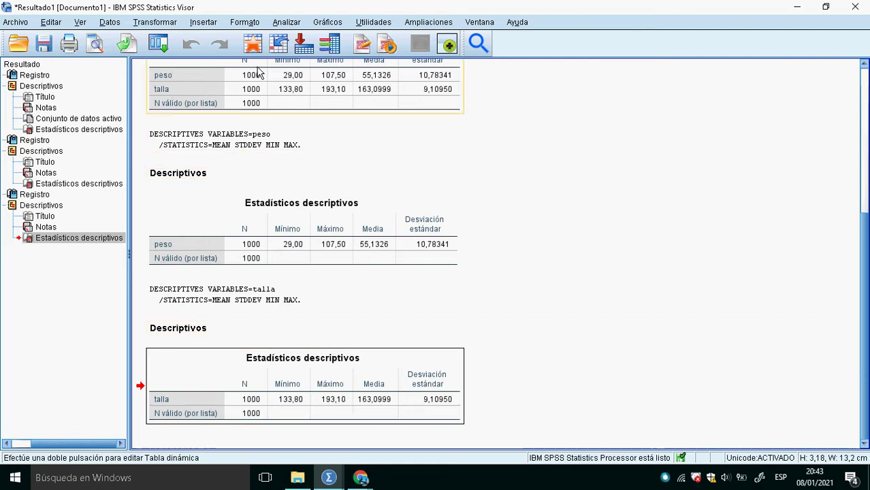
Reset Descriptivos and run it on the four variables peso, talla, supraili and muslo together
{"action": "left_click", "coordinate": [257, 44]}
{"action": "left_click", "coordinate": [203, 21]}
{"action": "mouse_move", "coordinate": [289, 61]}
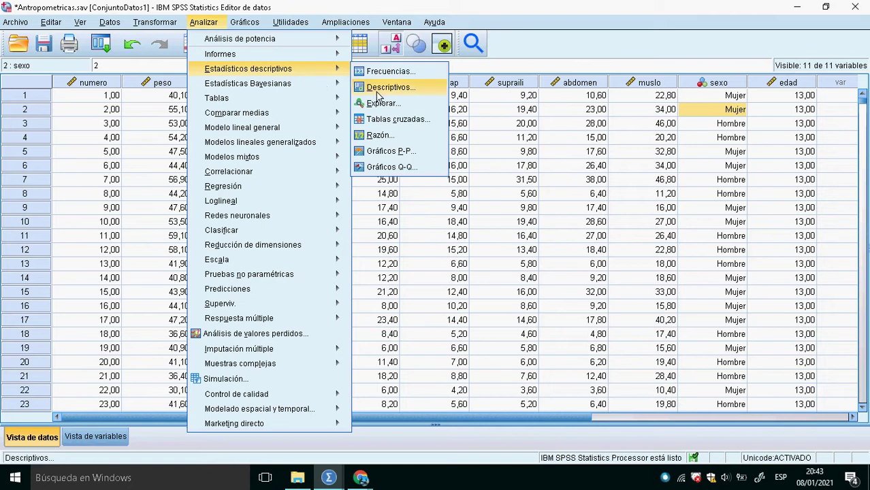
{"action": "left_click", "coordinate": [380, 87]}
{"action": "left_click", "coordinate": [430, 312]}
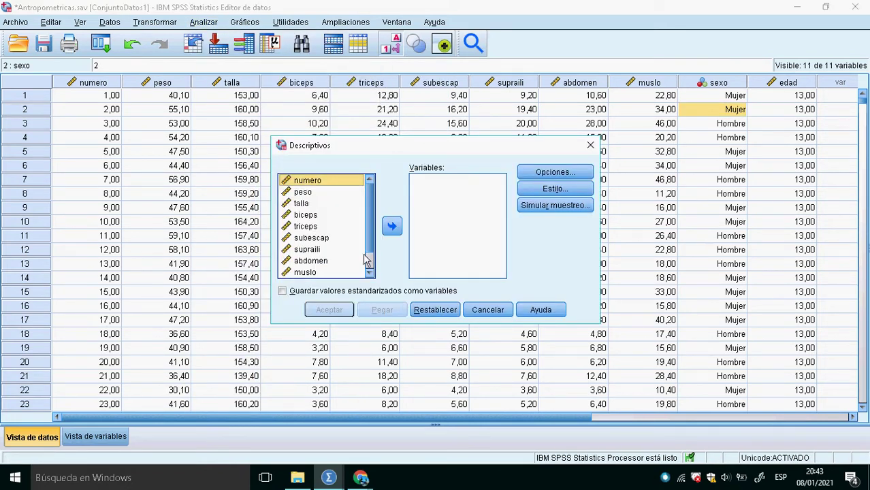
{"action": "left_click", "coordinate": [313, 195]}
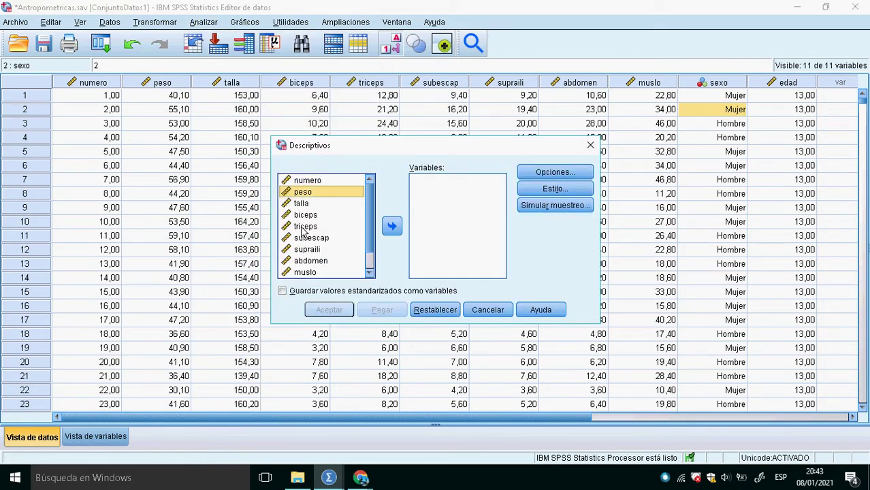
{"action": "left_click", "coordinate": [307, 204], "text": "shift"}
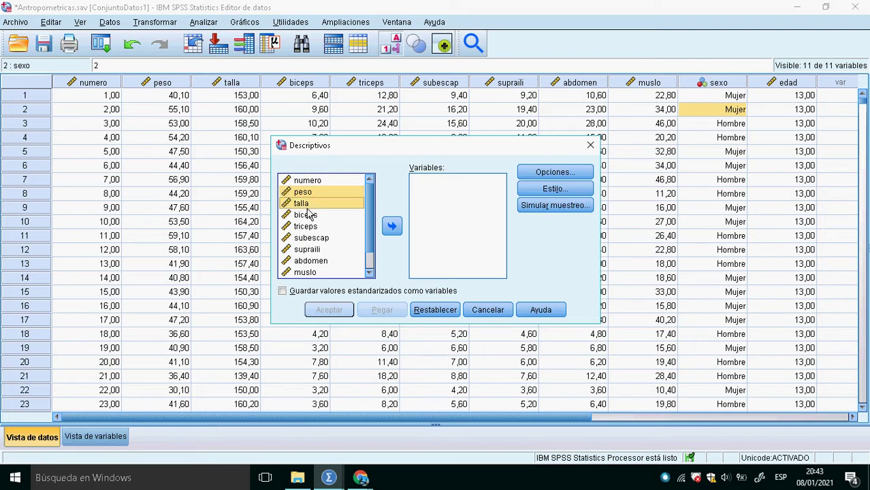
{"action": "left_click", "coordinate": [320, 250], "text": "ctrl"}
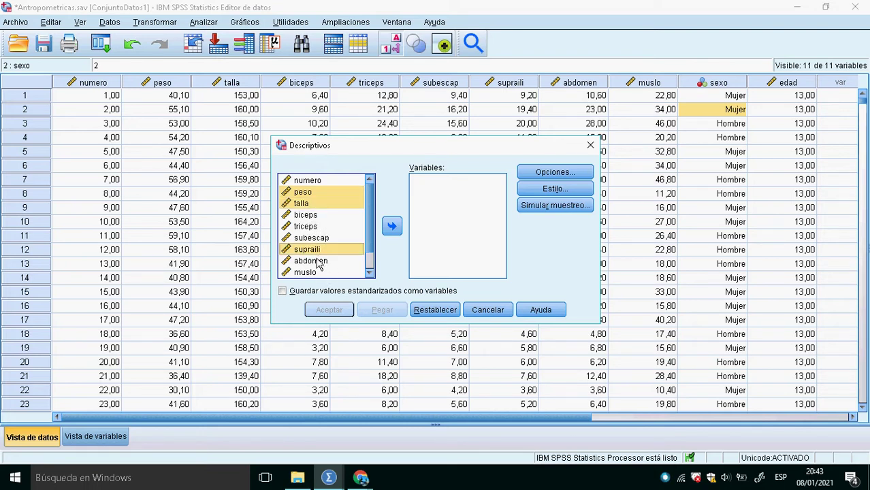
{"action": "left_click", "coordinate": [320, 272], "text": "ctrl"}
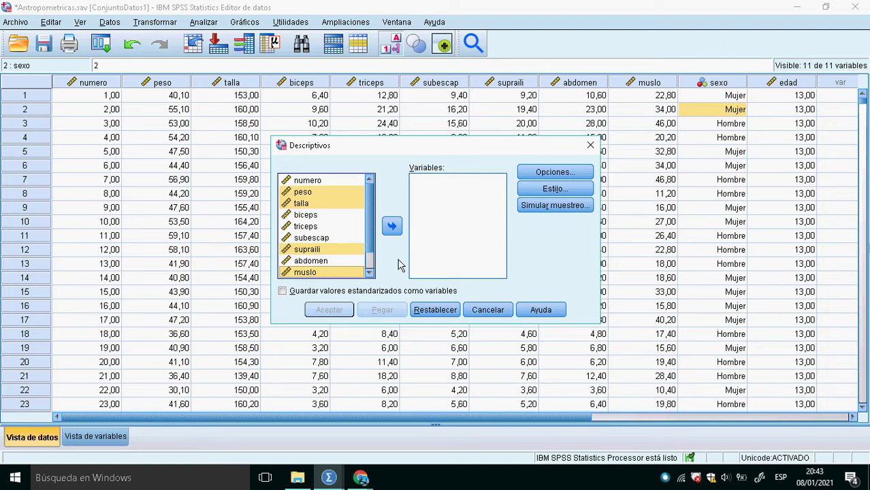
{"action": "left_click", "coordinate": [393, 230]}
{"action": "left_click", "coordinate": [329, 309]}
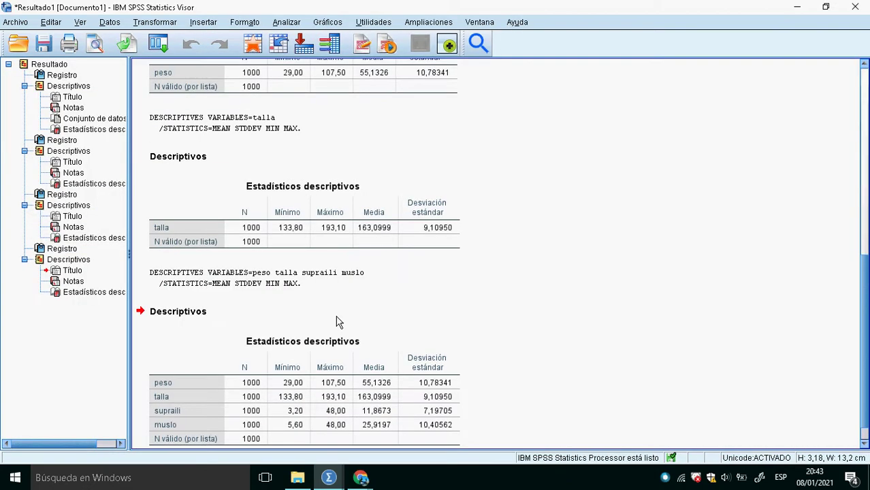
{"action": "scroll", "coordinate": [407, 329], "scroll_direction": "down", "scroll_amount": 2}
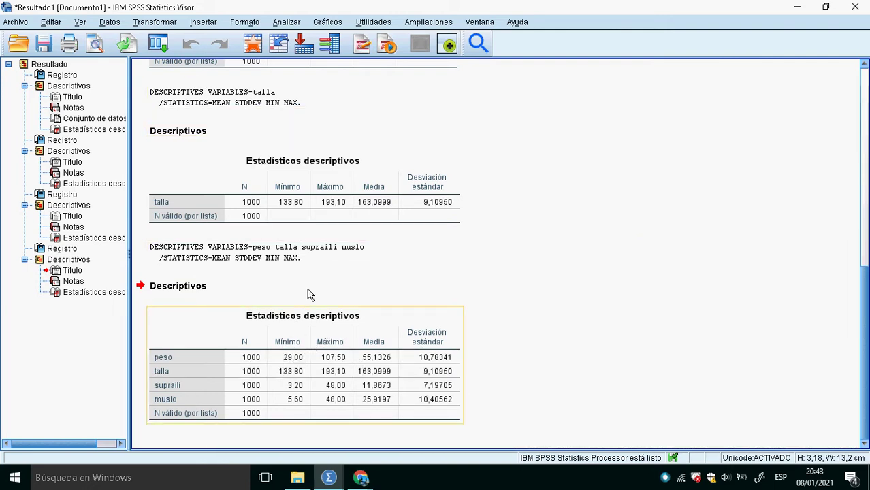
Rerun Descriptivos on peso, talla, supraili and muslo with Varianza, Curtosis and Asimetría added to the statistics
{"action": "left_click", "coordinate": [259, 52]}
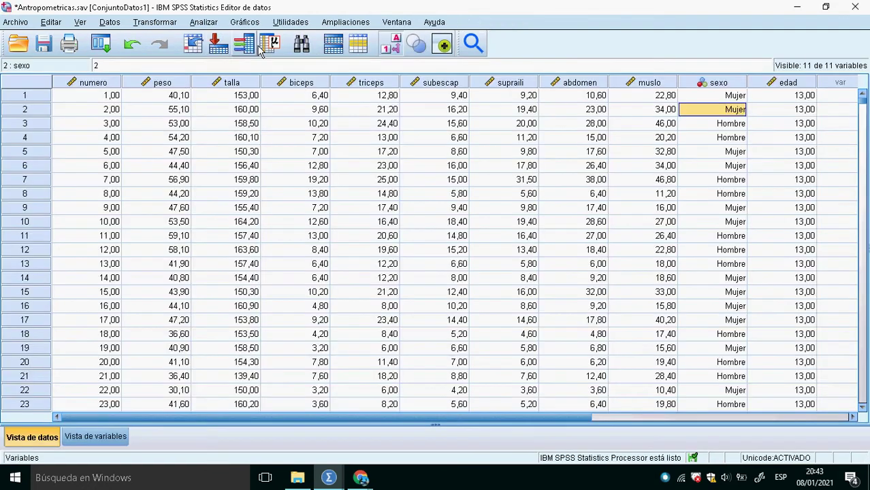
{"action": "left_click", "coordinate": [207, 24]}
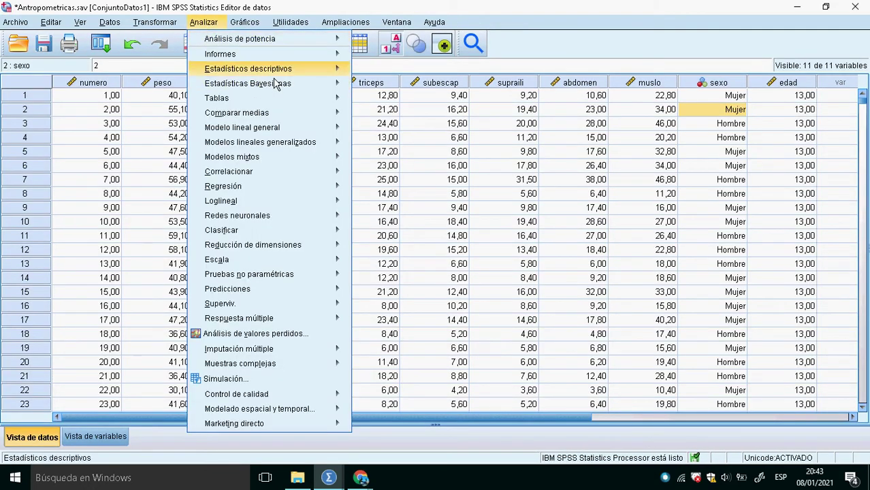
{"action": "mouse_move", "coordinate": [275, 71]}
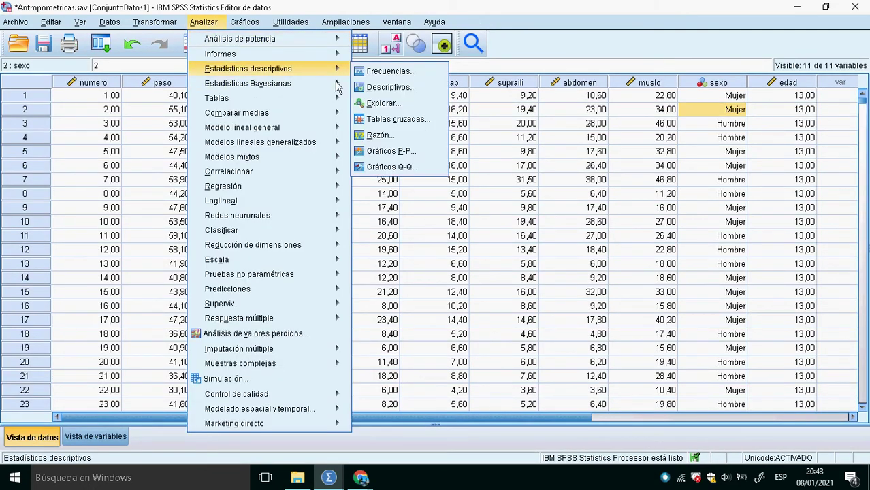
{"action": "left_click", "coordinate": [409, 100]}
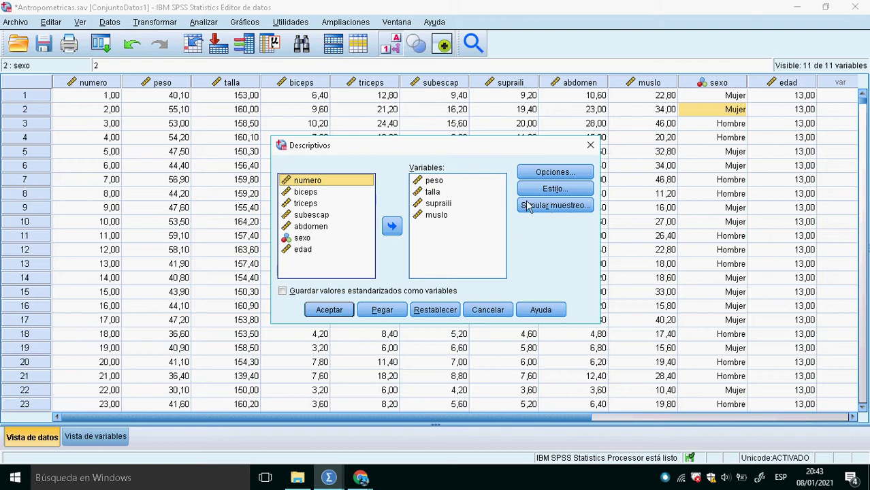
{"action": "left_click", "coordinate": [548, 173]}
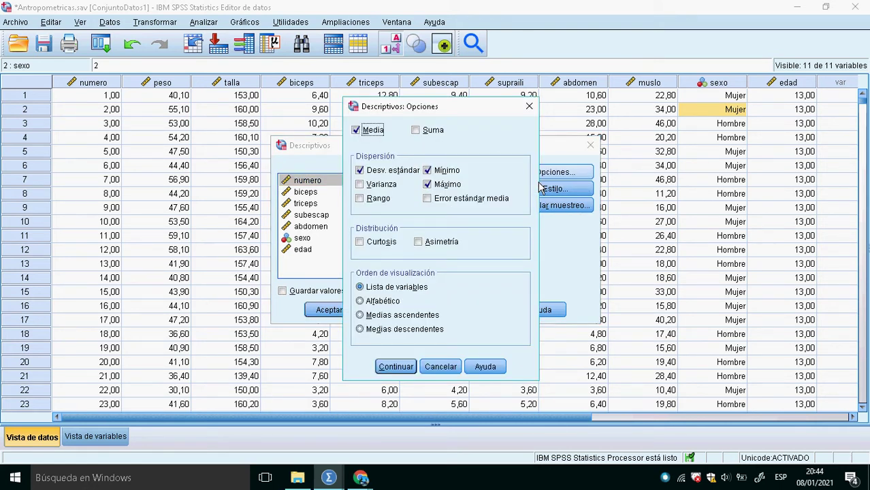
{"action": "left_click", "coordinate": [370, 185]}
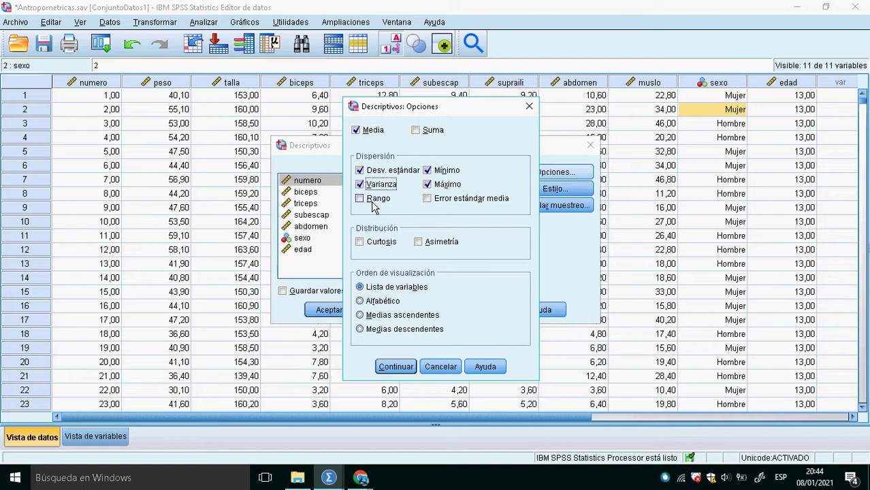
{"action": "left_click", "coordinate": [369, 244]}
{"action": "left_click", "coordinate": [426, 249]}
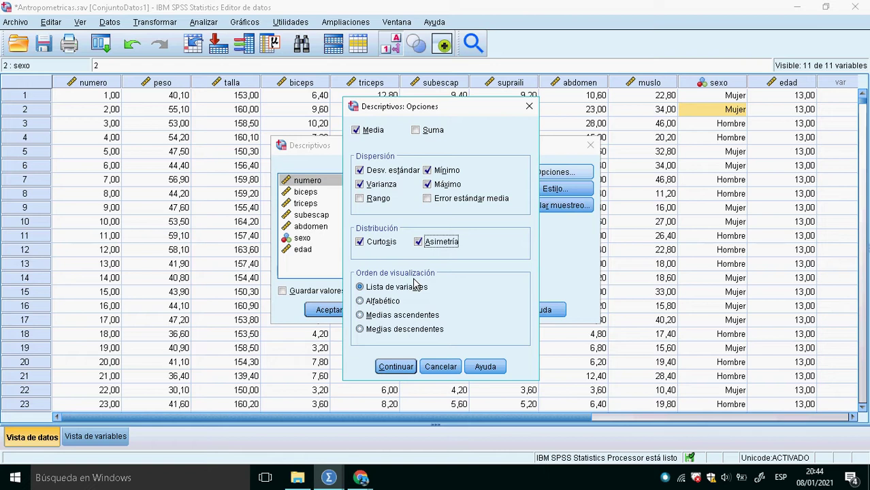
{"action": "left_click", "coordinate": [397, 368]}
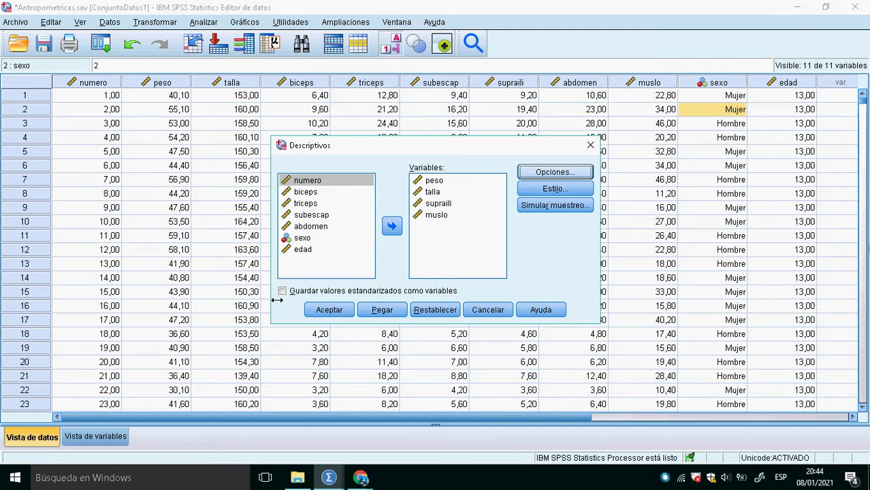
{"action": "left_click", "coordinate": [329, 311]}
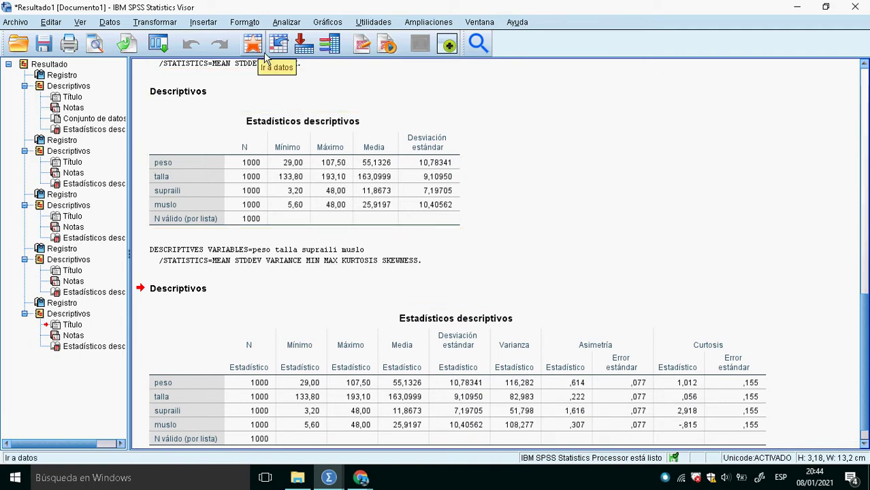
{"action": "key", "text": "XF86AudioLowerVolume"}
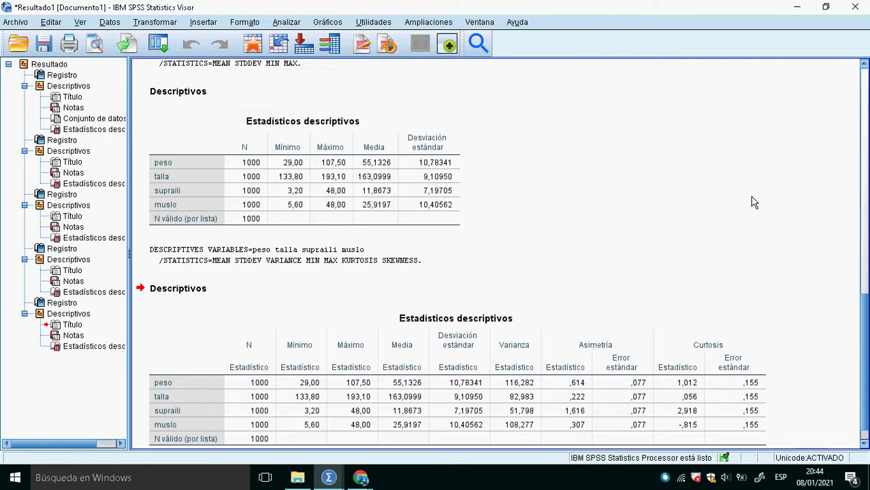
Return to the dataset, repeat the Descriptivos analysis with the same variables and options, and select the new results table
{"action": "left_click", "coordinate": [158, 43]}
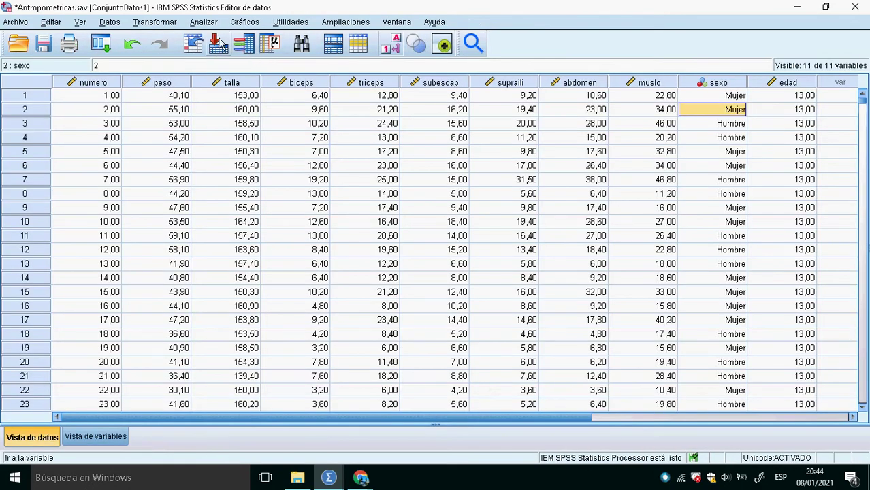
{"action": "left_click", "coordinate": [204, 23]}
{"action": "mouse_move", "coordinate": [286, 69]}
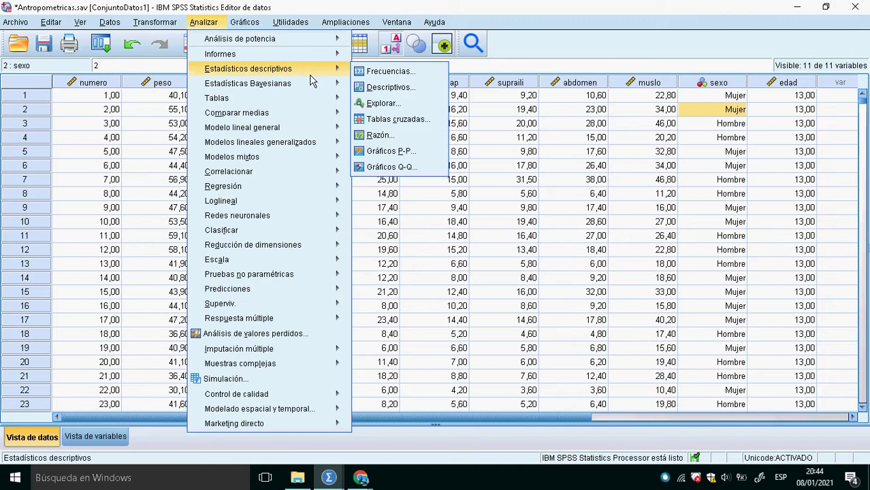
{"action": "left_click", "coordinate": [391, 87]}
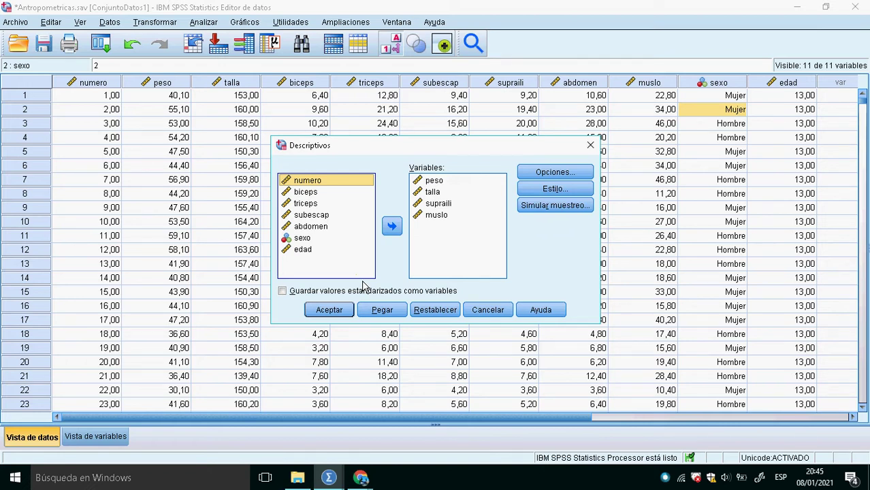
{"action": "left_click", "coordinate": [329, 309]}
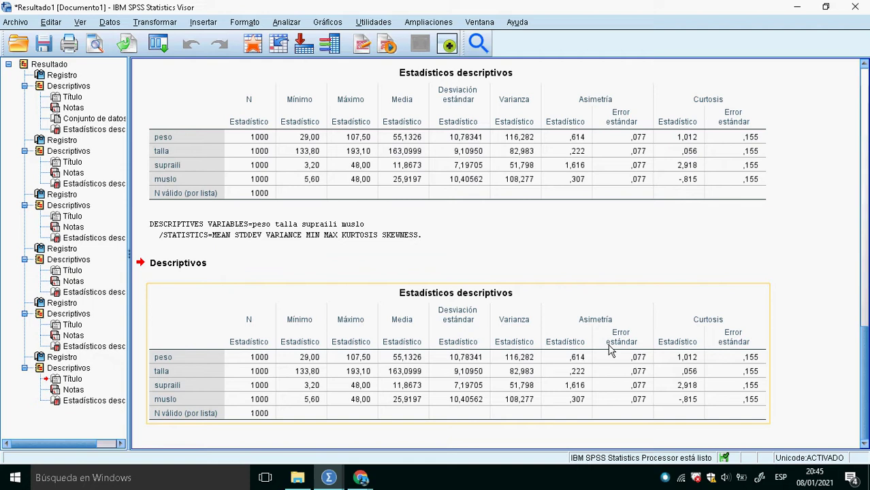
{"action": "left_click", "coordinate": [667, 314]}
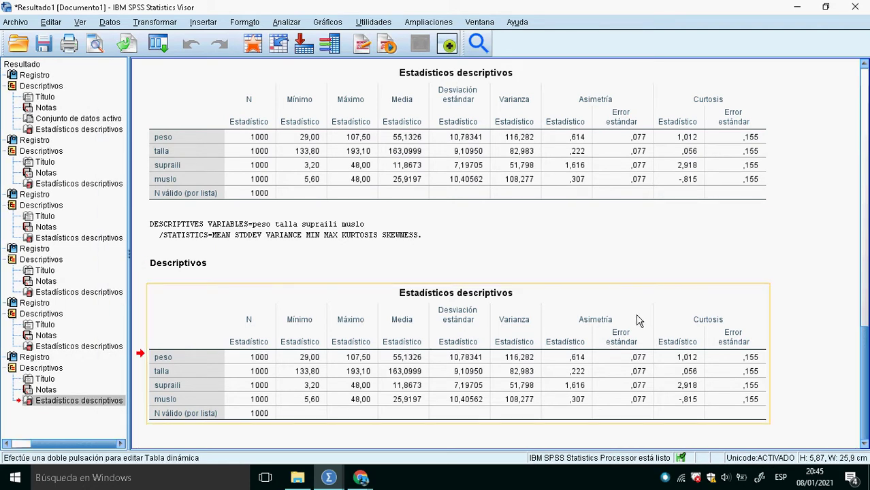
Examine the Descriptivos tables in the output from the first peso and talla results through the latest four-variable table
{"action": "scroll", "coordinate": [461, 227], "scroll_direction": "up", "scroll_amount": 10}
{"action": "scroll", "coordinate": [461, 228], "scroll_direction": "up", "scroll_amount": 5}
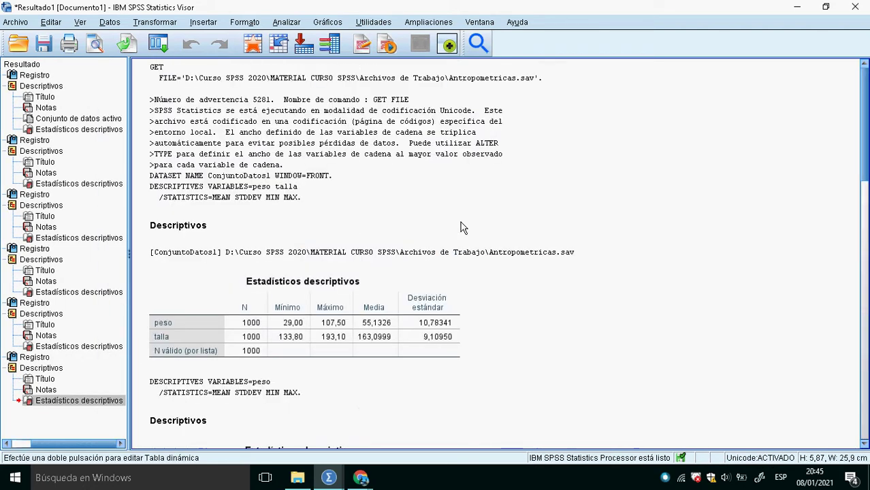
{"action": "scroll", "coordinate": [461, 227], "scroll_direction": "down", "scroll_amount": 3}
{"action": "scroll", "coordinate": [461, 227], "scroll_direction": "up", "scroll_amount": 3}
{"action": "scroll", "coordinate": [460, 227], "scroll_direction": "down", "scroll_amount": 9}
{"action": "scroll", "coordinate": [460, 227], "scroll_direction": "down", "scroll_amount": 7}
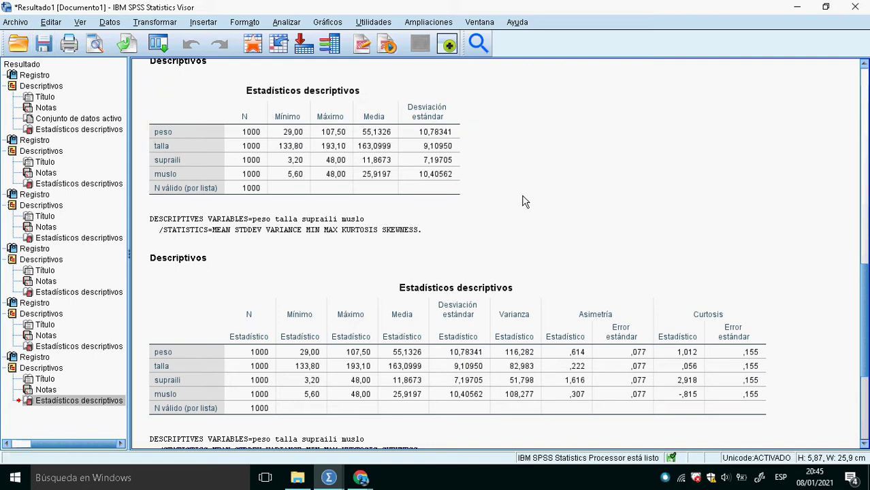
{"action": "scroll", "coordinate": [533, 207], "scroll_direction": "down", "scroll_amount": 5}
{"action": "scroll", "coordinate": [533, 207], "scroll_direction": "up", "scroll_amount": 15}
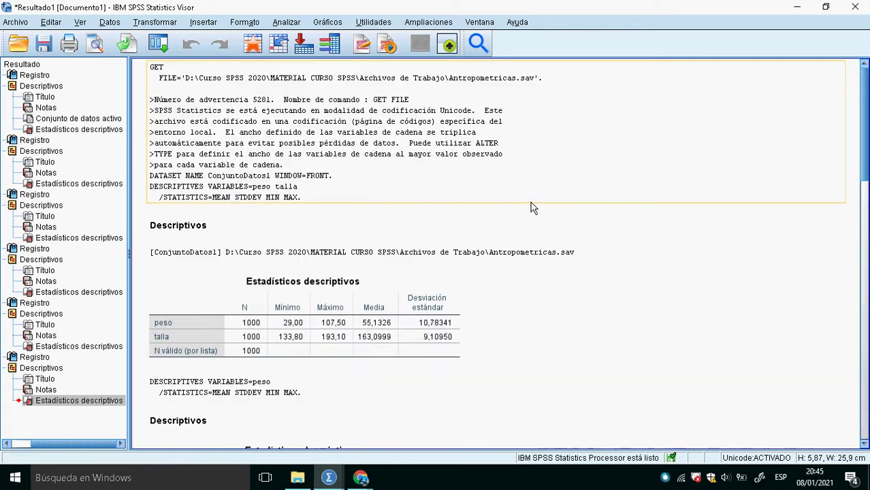
{"action": "scroll", "coordinate": [533, 207], "scroll_direction": "down", "scroll_amount": 8}
{"action": "scroll", "coordinate": [533, 208], "scroll_direction": "down", "scroll_amount": 5}
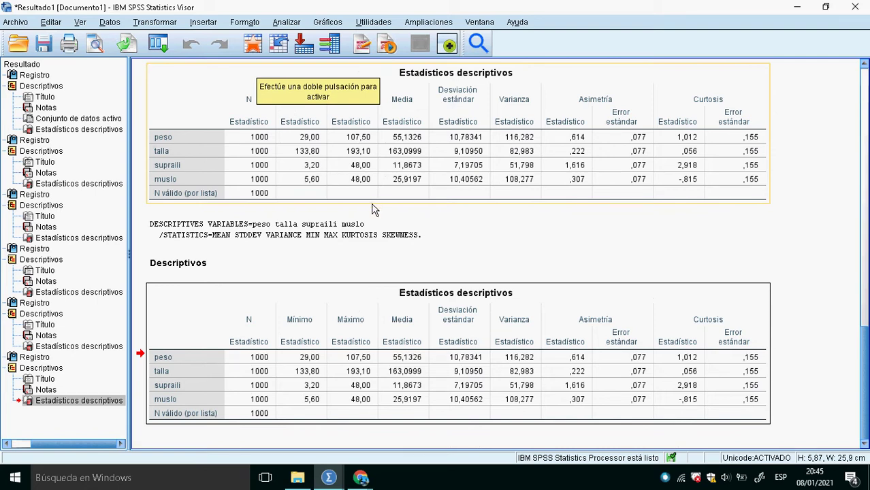
Return to the dataset, reset the Descriptivos analysis and add only peso as its variable
{"action": "left_click", "coordinate": [253, 44]}
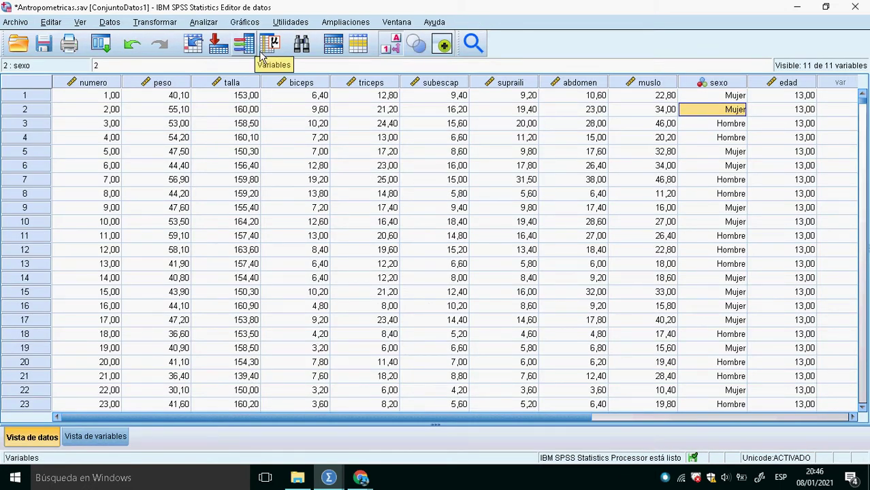
{"action": "left_click", "coordinate": [204, 21]}
{"action": "mouse_move", "coordinate": [266, 72]}
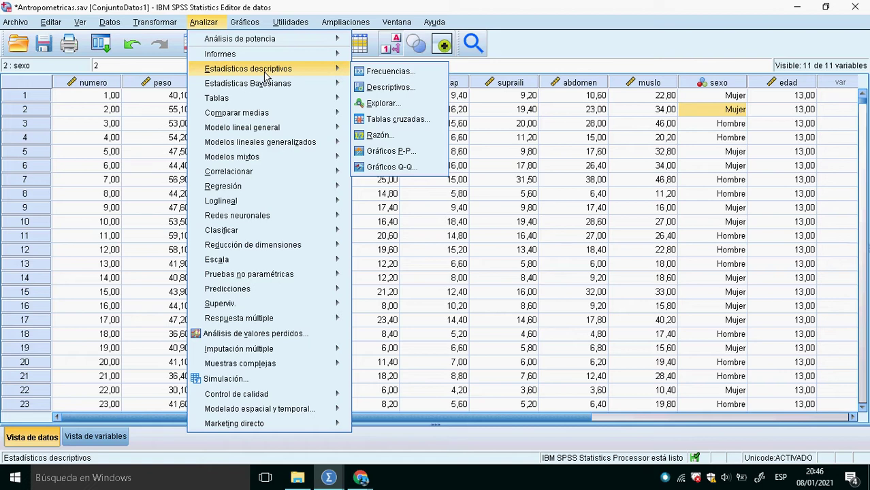
{"action": "left_click", "coordinate": [385, 90]}
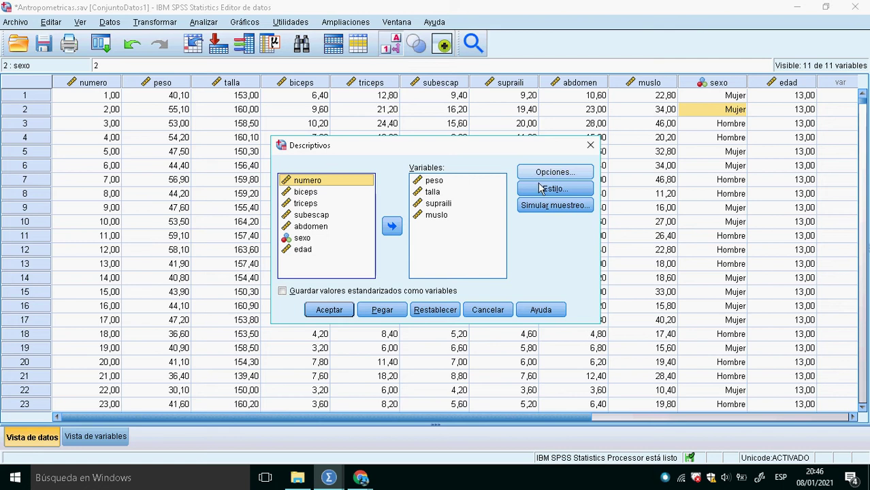
{"action": "left_click", "coordinate": [453, 311]}
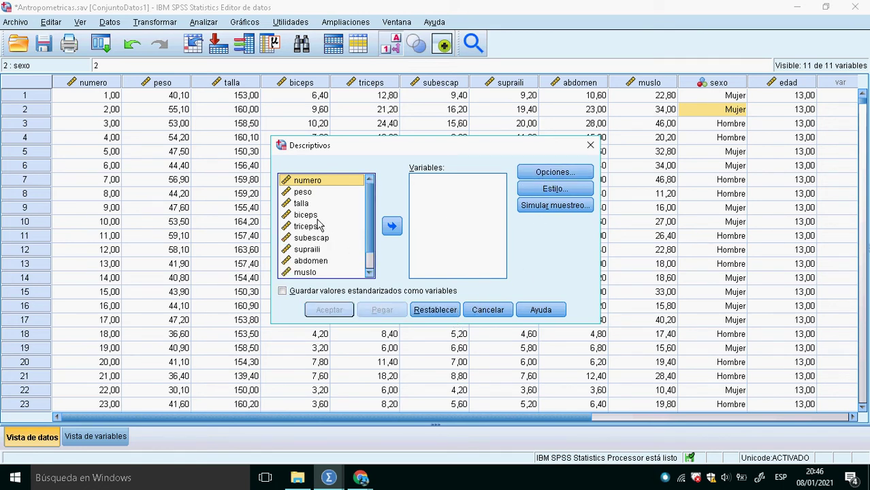
{"action": "left_click", "coordinate": [303, 193]}
{"action": "left_click", "coordinate": [392, 226]}
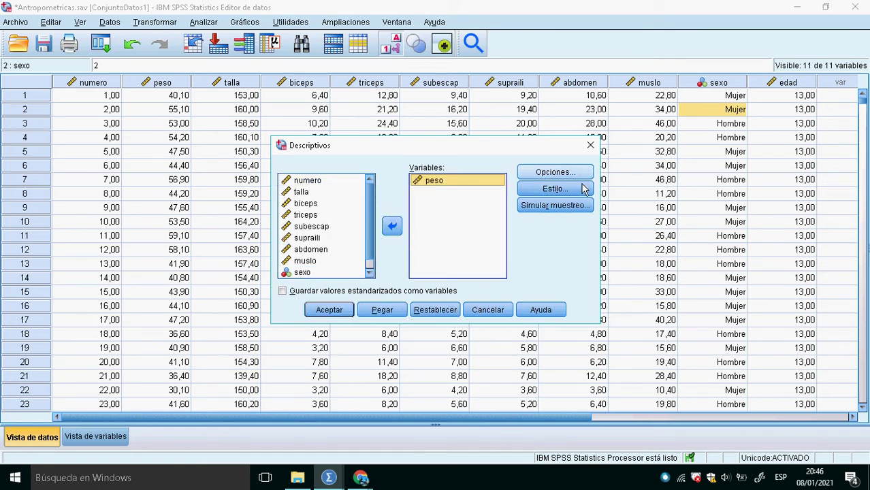
Add Suma, Varianza, Error estándar media, Rango, Curtosis and Asimetría to the Descriptivos statistics and run the analysis on peso
{"action": "left_click", "coordinate": [578, 176]}
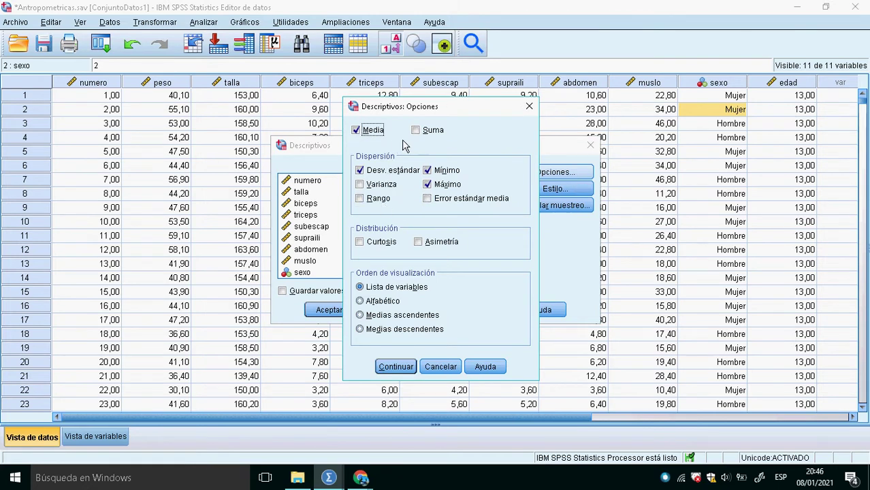
{"action": "left_click", "coordinate": [427, 142]}
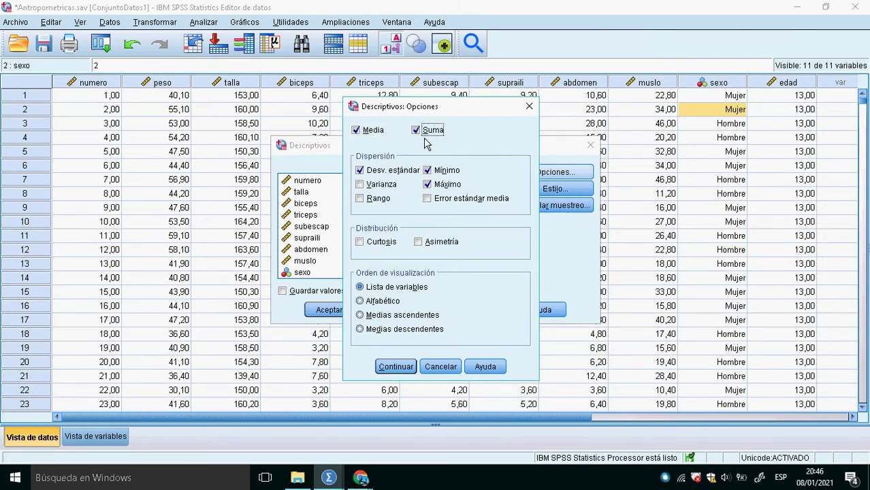
{"action": "left_click", "coordinate": [381, 190]}
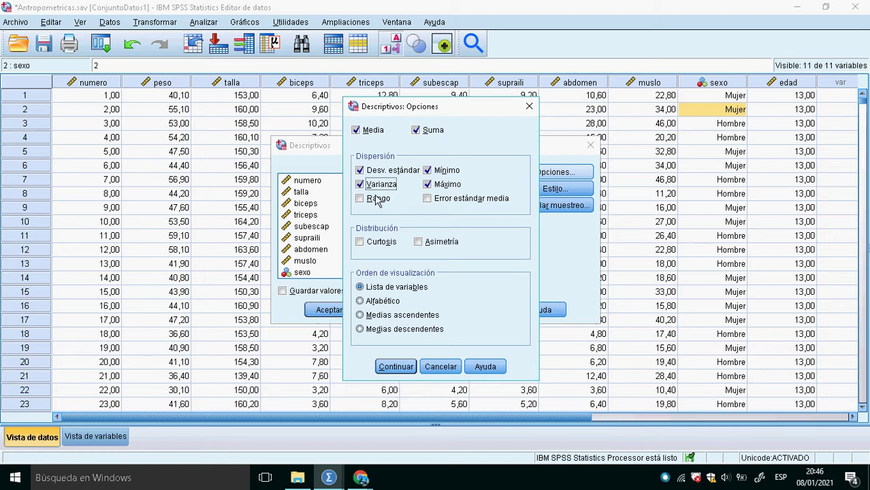
{"action": "left_click", "coordinate": [436, 199]}
{"action": "left_click", "coordinate": [378, 198]}
{"action": "left_click", "coordinate": [377, 244]}
{"action": "left_click", "coordinate": [423, 246]}
{"action": "left_click", "coordinate": [371, 366]}
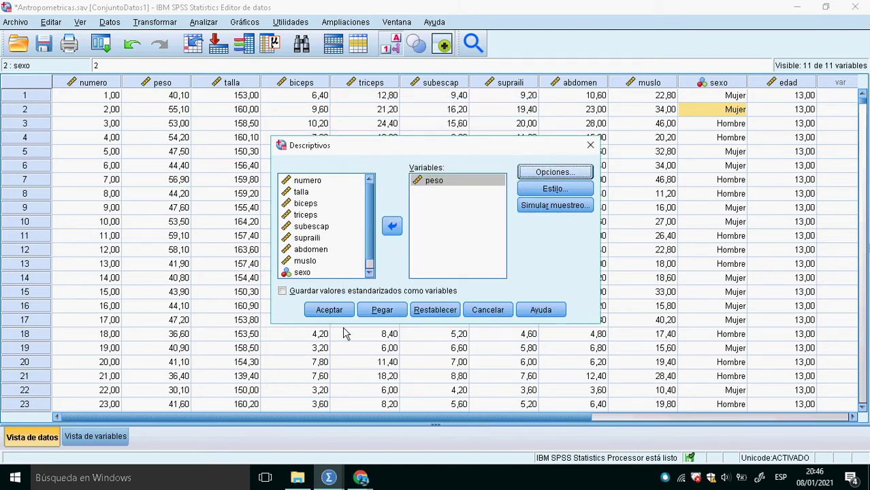
{"action": "left_click", "coordinate": [330, 309]}
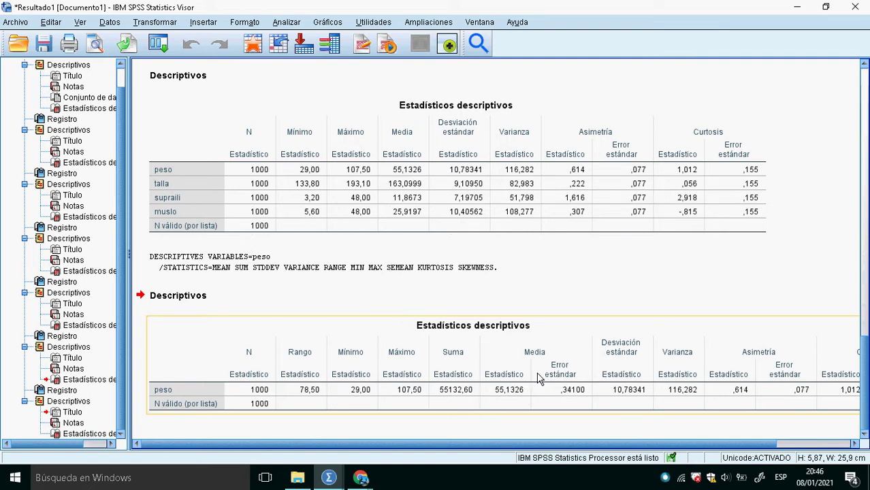
Return to the dataset and start a Frecuencias analysis with peso as the variable
{"action": "left_click", "coordinate": [253, 44]}
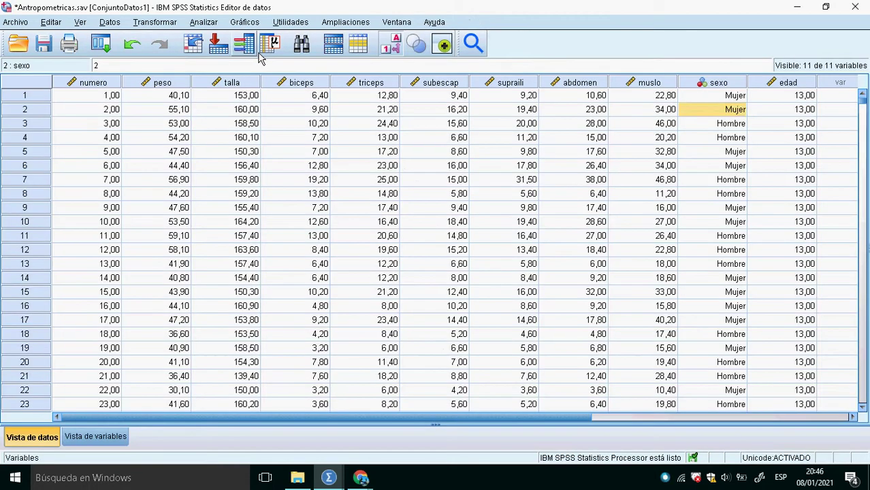
{"action": "left_click", "coordinate": [203, 22]}
{"action": "mouse_move", "coordinate": [292, 68]}
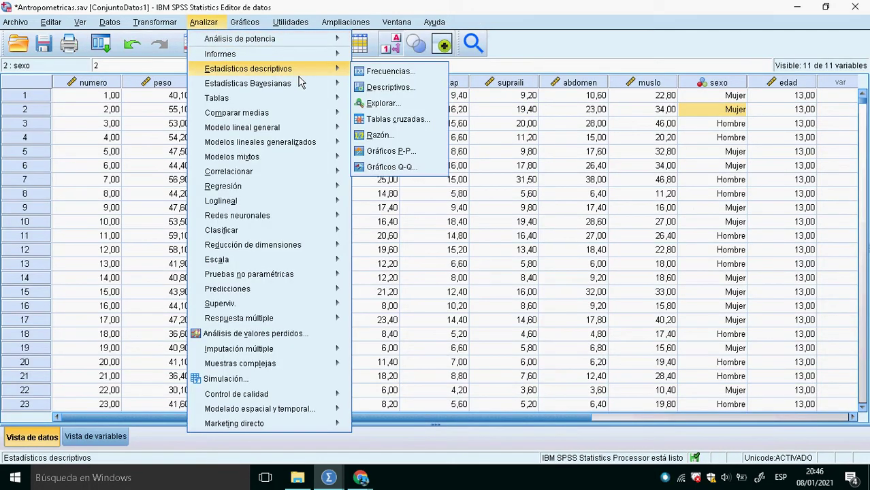
{"action": "left_click", "coordinate": [409, 77]}
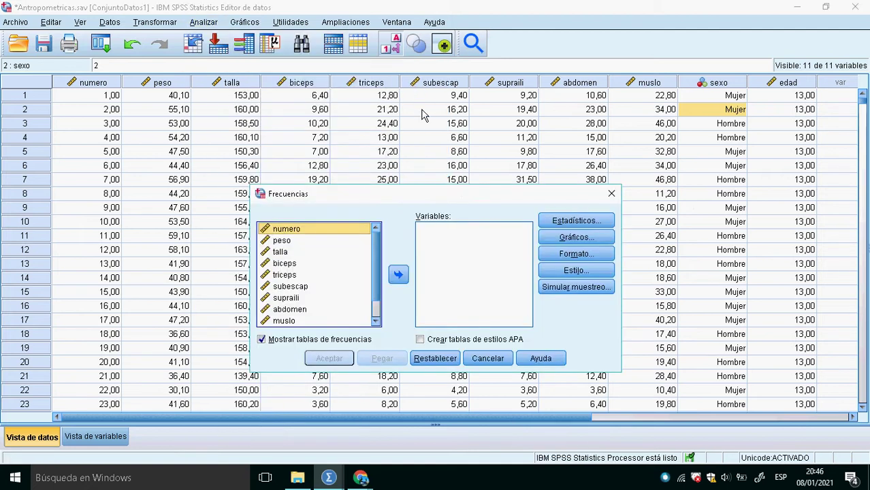
{"action": "left_click", "coordinate": [288, 243]}
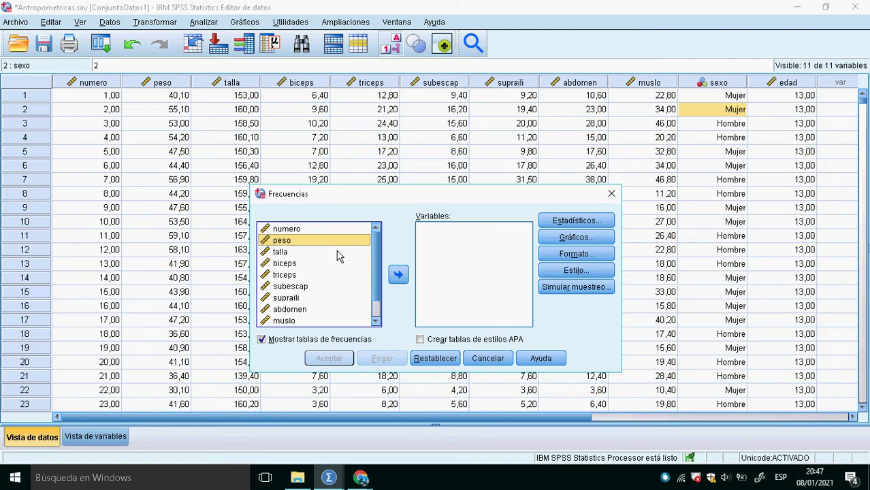
{"action": "left_click", "coordinate": [399, 276]}
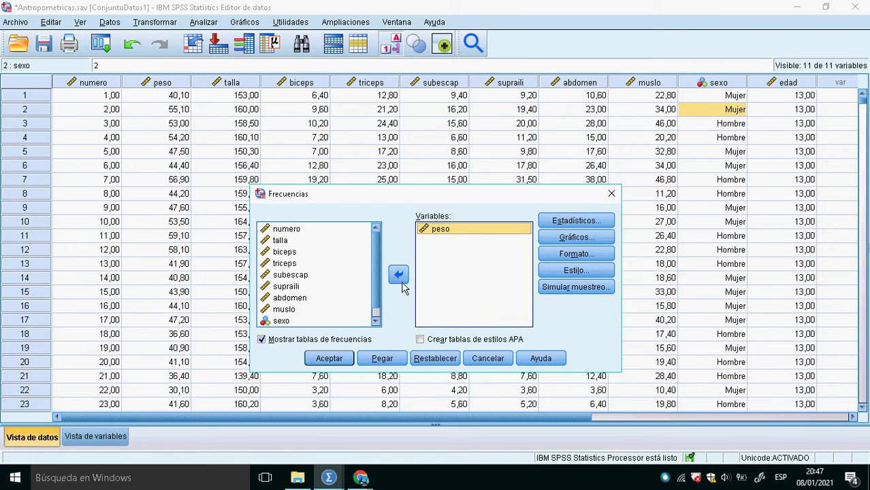
Request Media, Mediana, Desv. estándar, Varianza, Máximo, Asimetría and Cuartiles for the Frecuencias analysis of peso and run it
{"action": "left_click", "coordinate": [590, 227]}
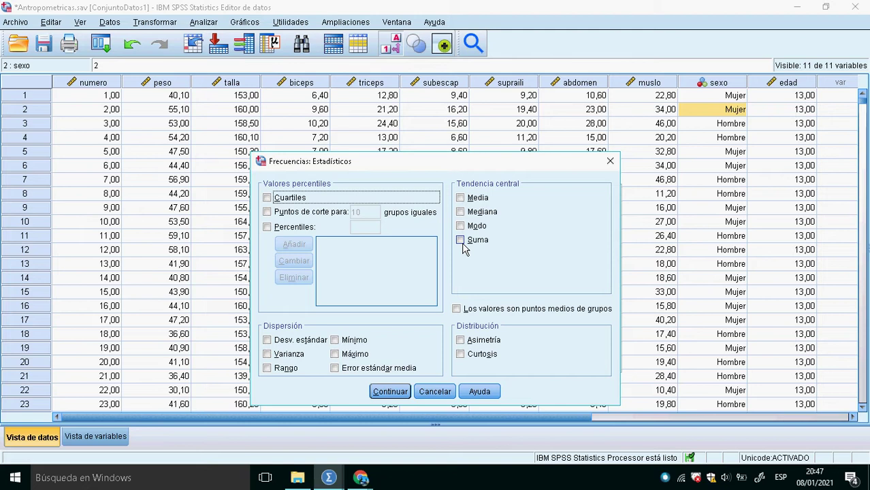
{"action": "left_click", "coordinate": [468, 204]}
{"action": "left_click", "coordinate": [468, 218]}
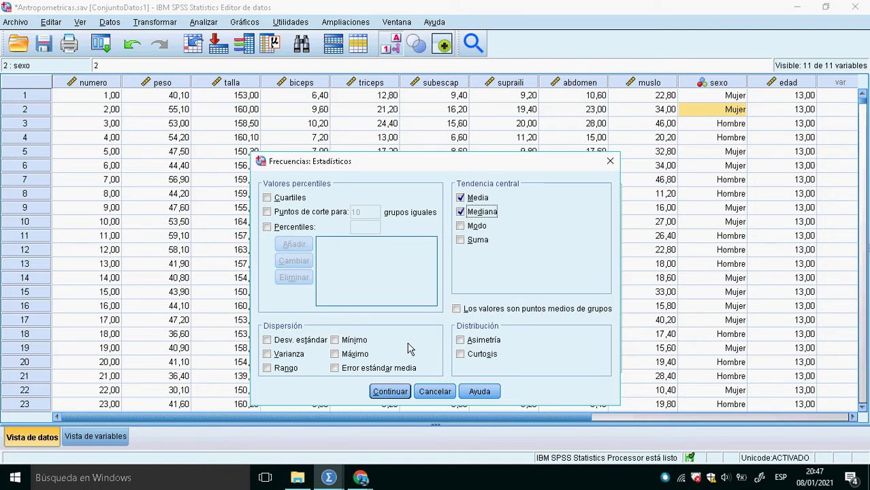
{"action": "left_click", "coordinate": [269, 340]}
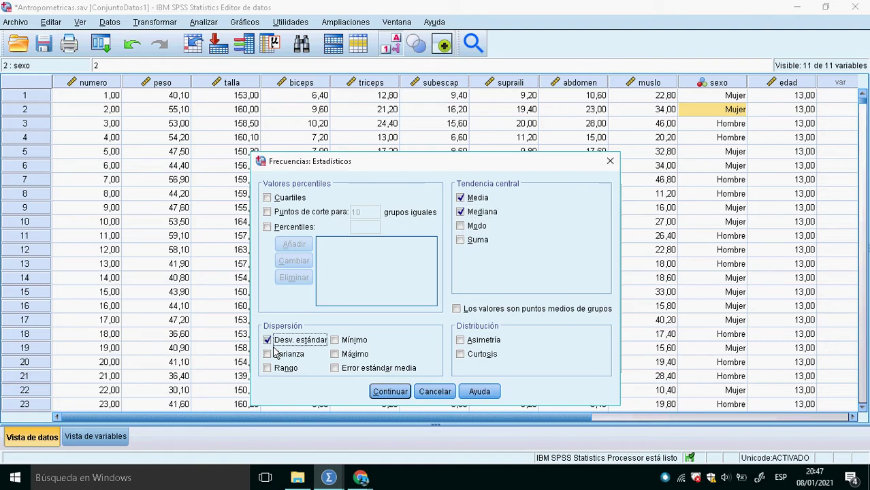
{"action": "left_click", "coordinate": [270, 354]}
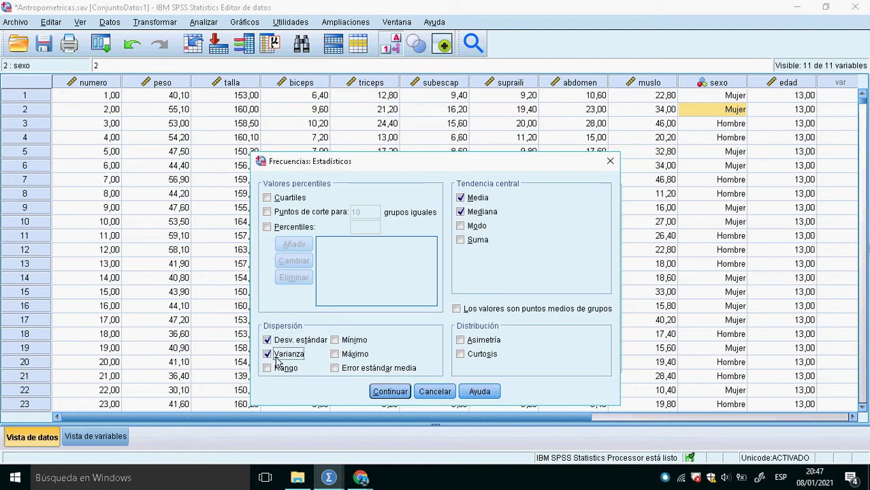
{"action": "left_click", "coordinate": [336, 355]}
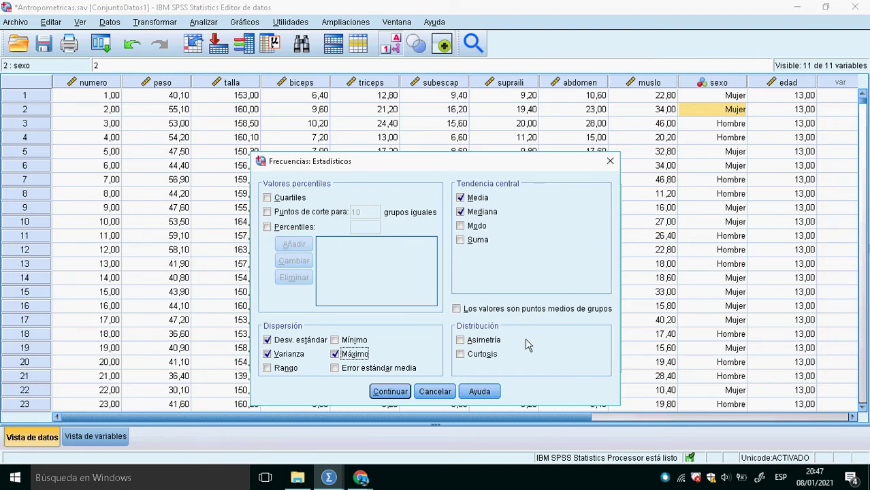
{"action": "left_click", "coordinate": [469, 344]}
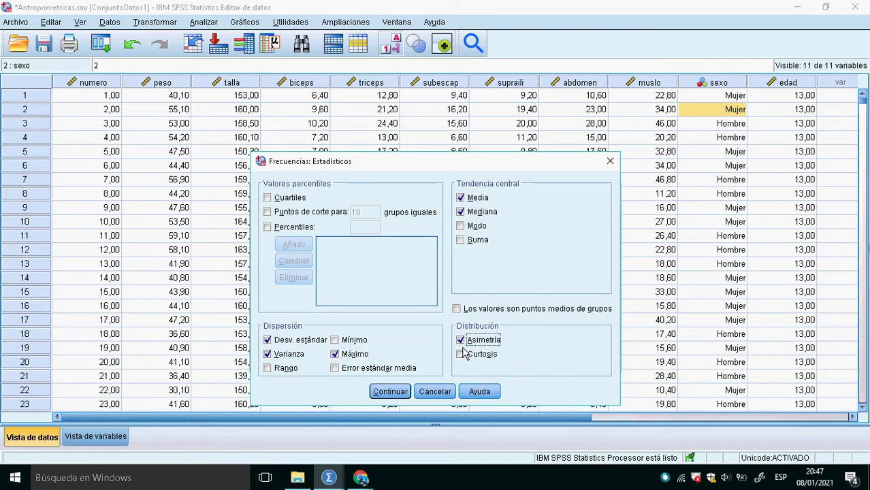
{"action": "left_click", "coordinate": [277, 209]}
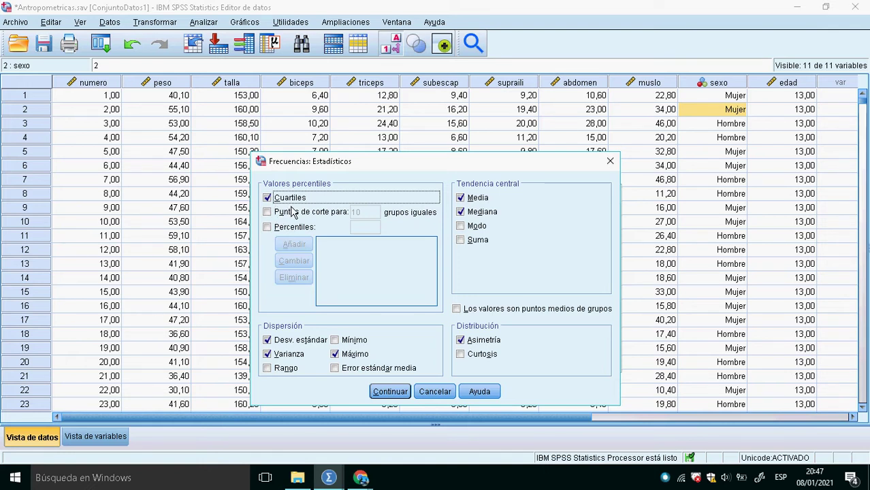
{"action": "left_click", "coordinate": [390, 392]}
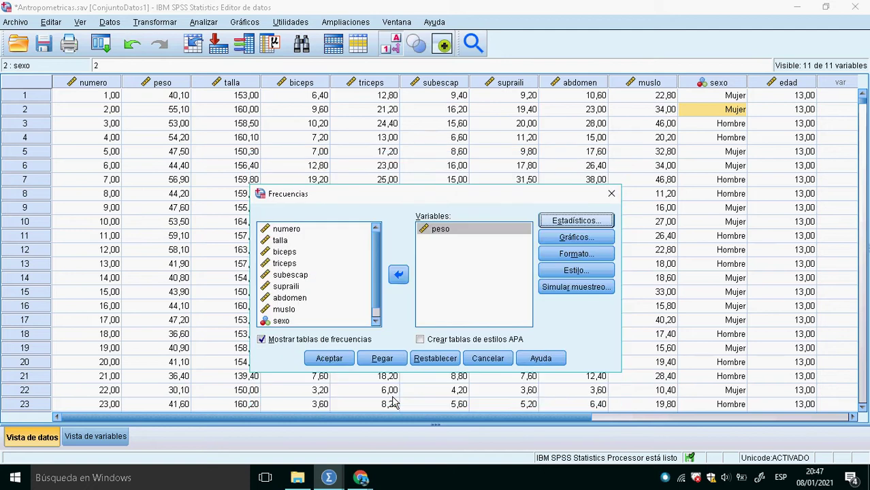
{"action": "key", "text": "Return"}
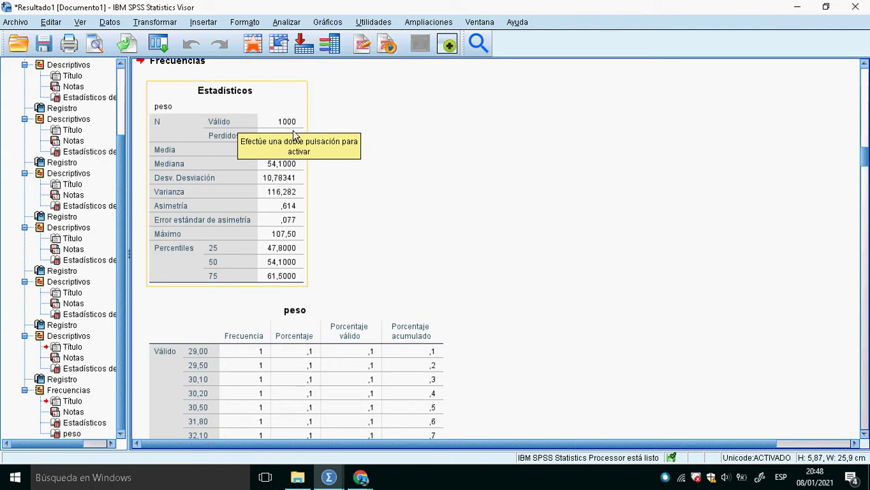
Select the Estadísticos table of peso in the Frecuencias output and examine the frequency table below it
{"action": "left_click", "coordinate": [229, 162]}
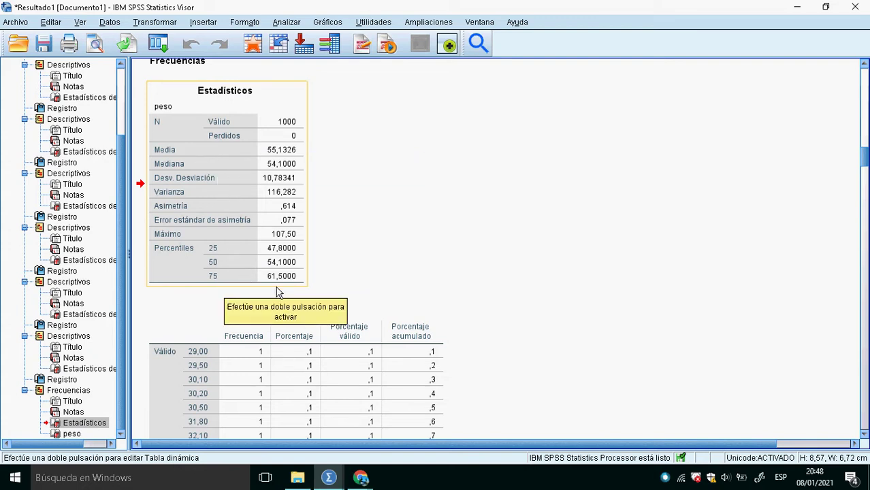
{"action": "scroll", "coordinate": [386, 266], "scroll_direction": "down", "scroll_amount": 10}
{"action": "scroll", "coordinate": [386, 265], "scroll_direction": "up", "scroll_amount": 7}
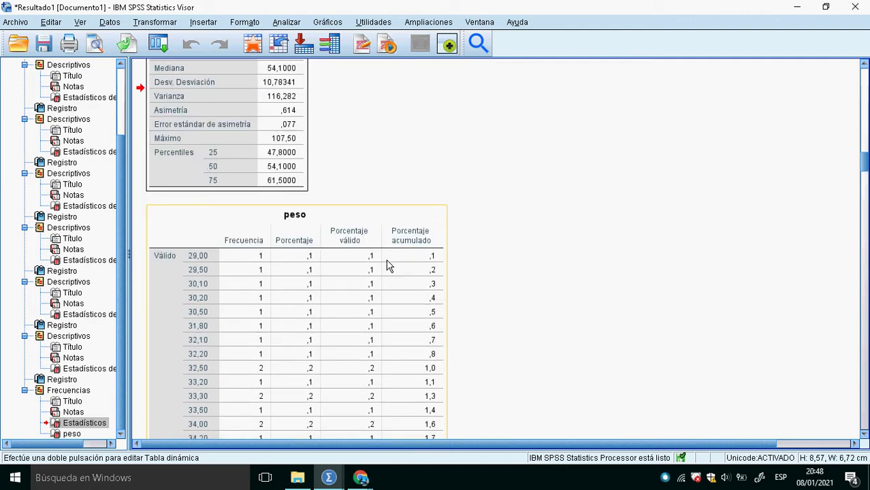
{"action": "scroll", "coordinate": [350, 260], "scroll_direction": "down", "scroll_amount": 15}
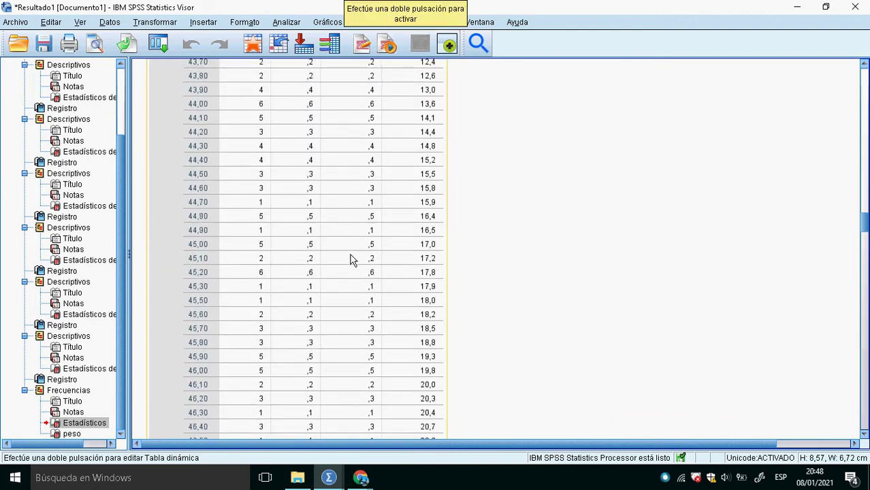
{"action": "scroll", "coordinate": [350, 260], "scroll_direction": "down", "scroll_amount": 20}
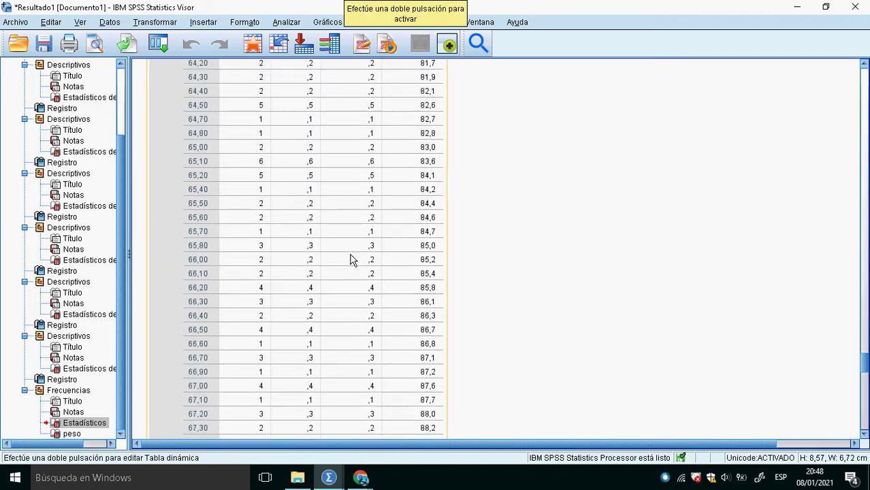
{"action": "scroll", "coordinate": [340, 245], "scroll_direction": "down", "scroll_amount": 5}
Rerun the Frecuencias analysis of peso without frequency tables and select the resulting Estadísticos table
{"action": "left_click", "coordinate": [250, 44]}
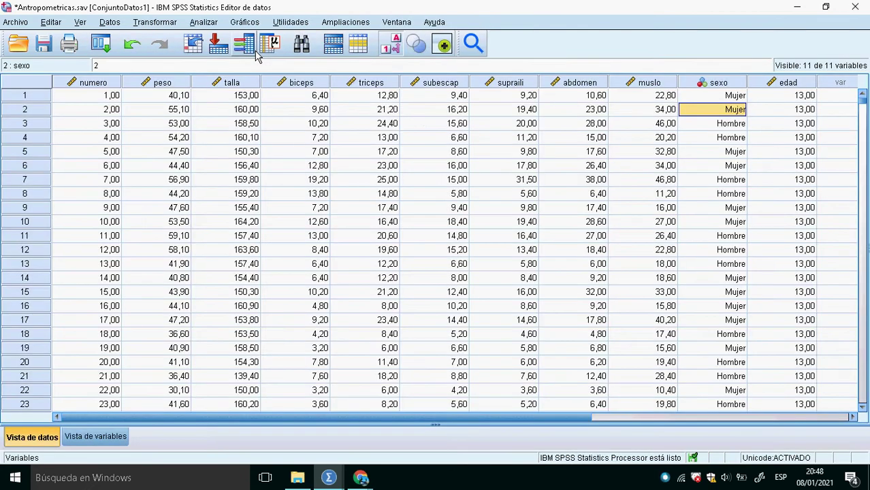
{"action": "left_click", "coordinate": [206, 23]}
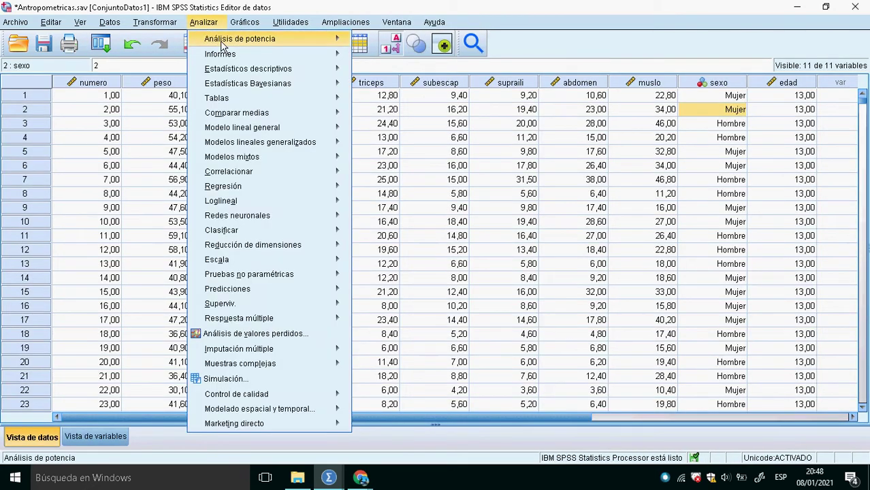
{"action": "mouse_move", "coordinate": [265, 80]}
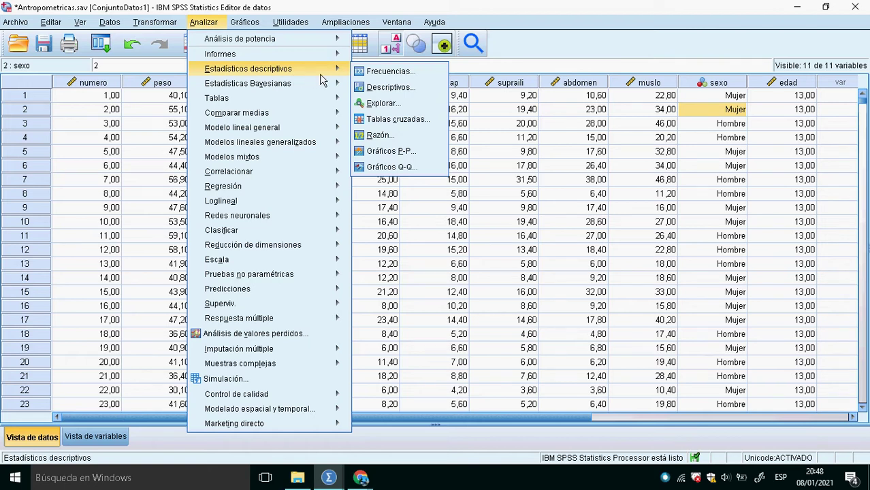
{"action": "left_click", "coordinate": [370, 73]}
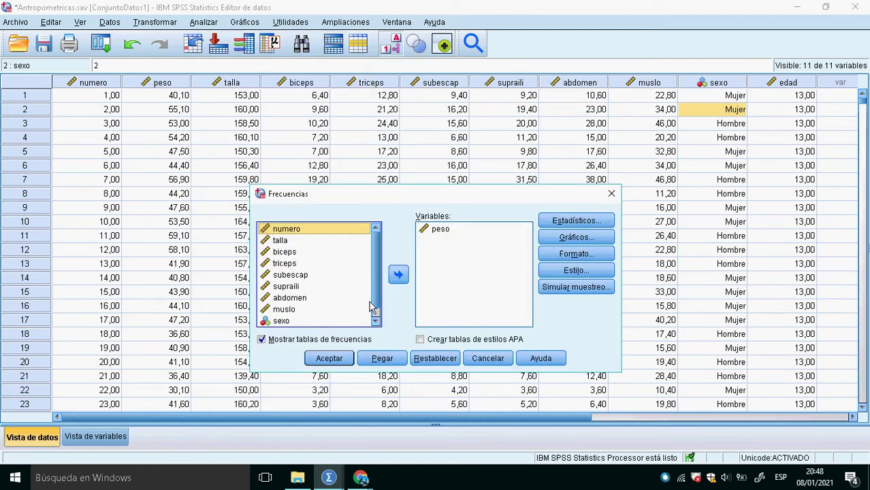
{"action": "left_click", "coordinate": [261, 340]}
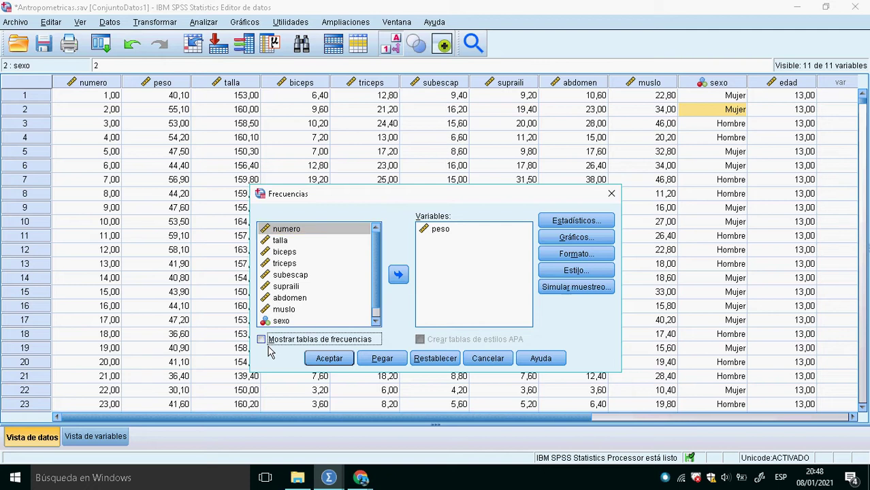
{"action": "left_click", "coordinate": [331, 359]}
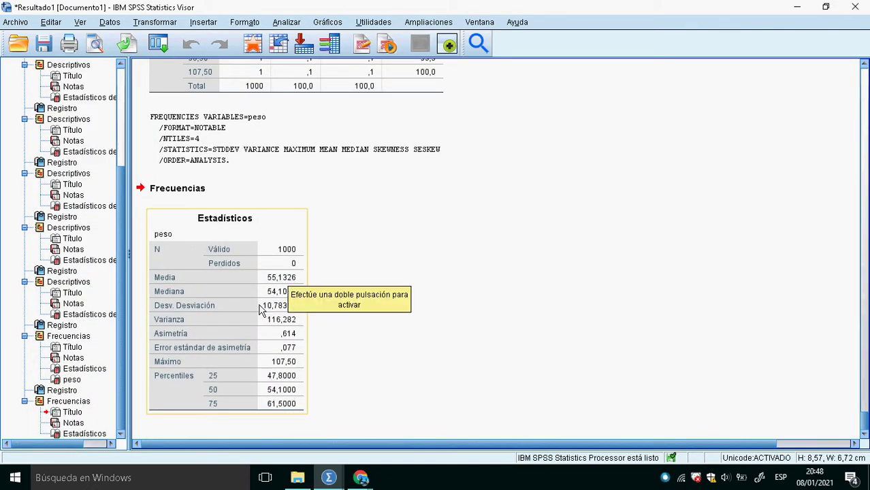
{"action": "left_click", "coordinate": [258, 291]}
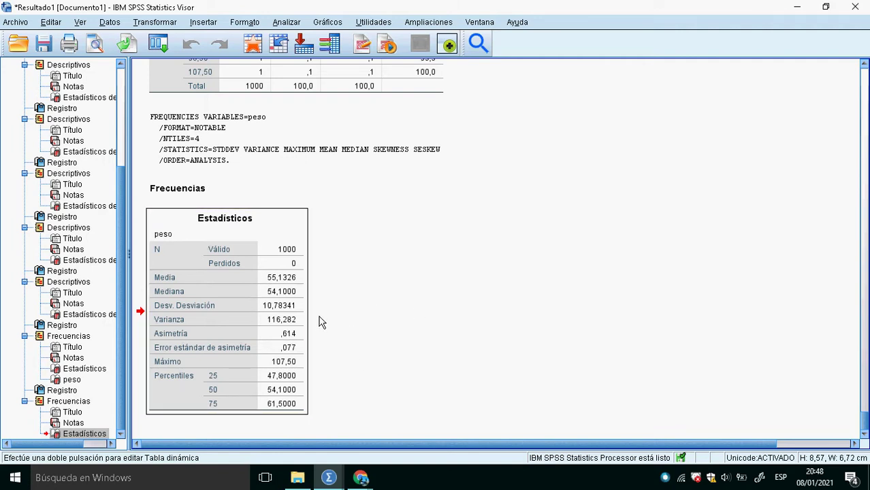
Return to the dataset, look at the sexo values, and reopen the Frecuencias analysis with its settings reset to the defaults
{"action": "left_click", "coordinate": [265, 60]}
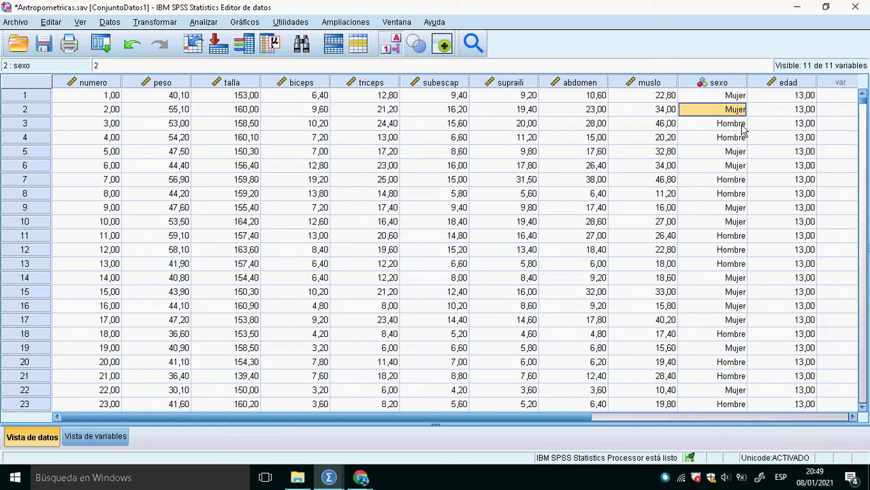
{"action": "left_click", "coordinate": [708, 102]}
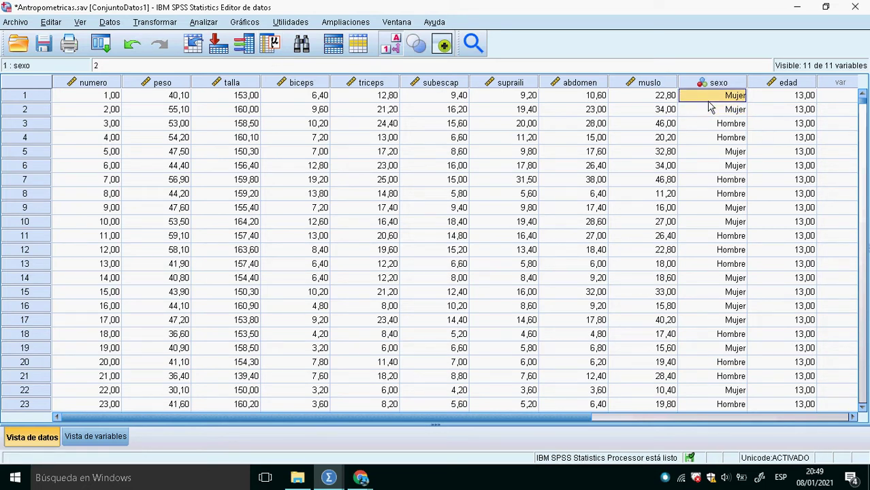
{"action": "left_click", "coordinate": [719, 144]}
{"action": "left_click", "coordinate": [216, 23]}
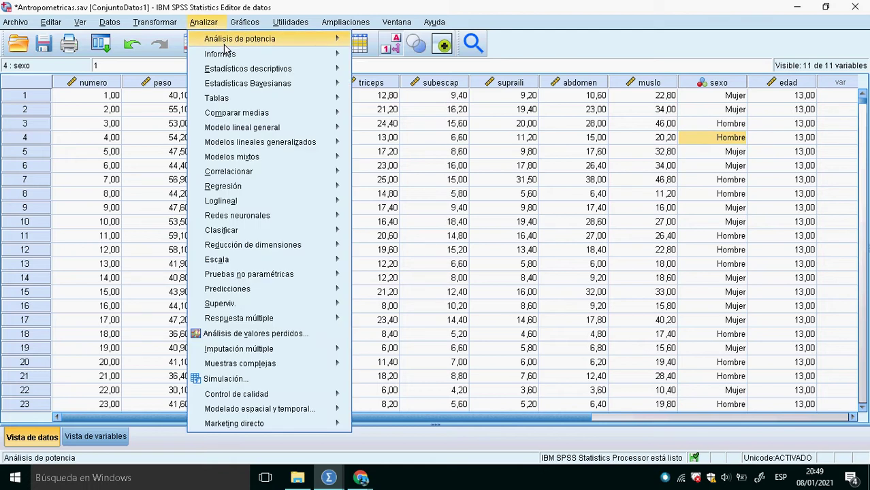
{"action": "mouse_move", "coordinate": [288, 85]}
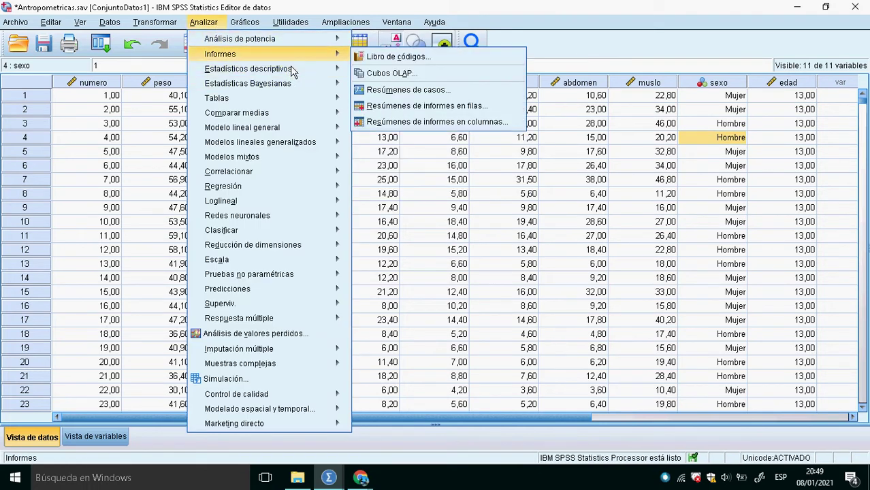
{"action": "left_click", "coordinate": [377, 79]}
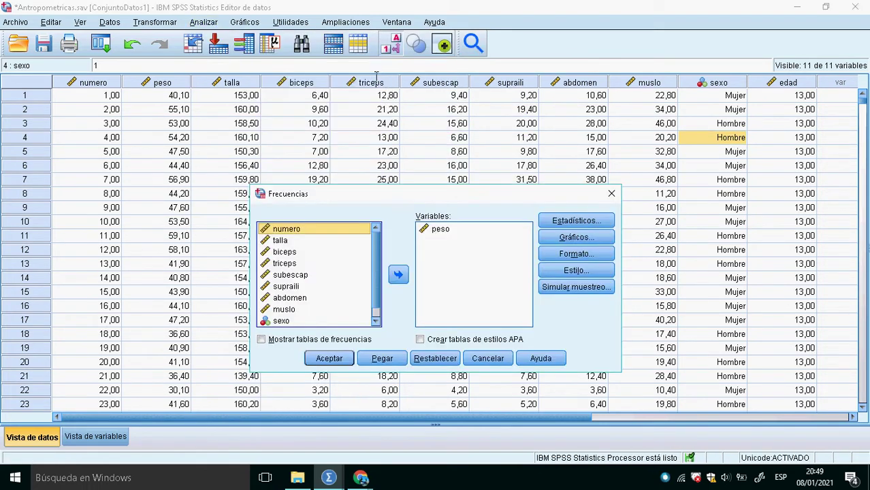
{"action": "left_click", "coordinate": [448, 359]}
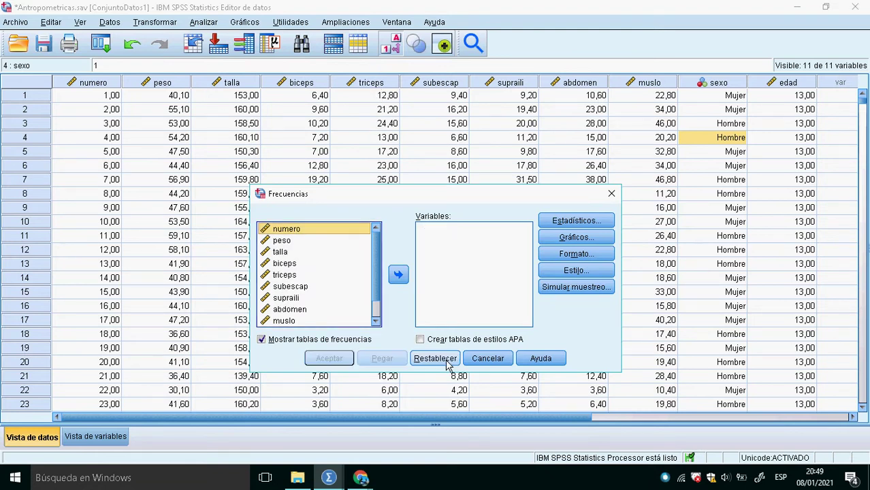
Run the Frecuencias analysis on sexo with frequency tables shown and select the sexo table in the output
{"action": "scroll", "coordinate": [381, 300], "scroll_direction": "down", "scroll_amount": 1}
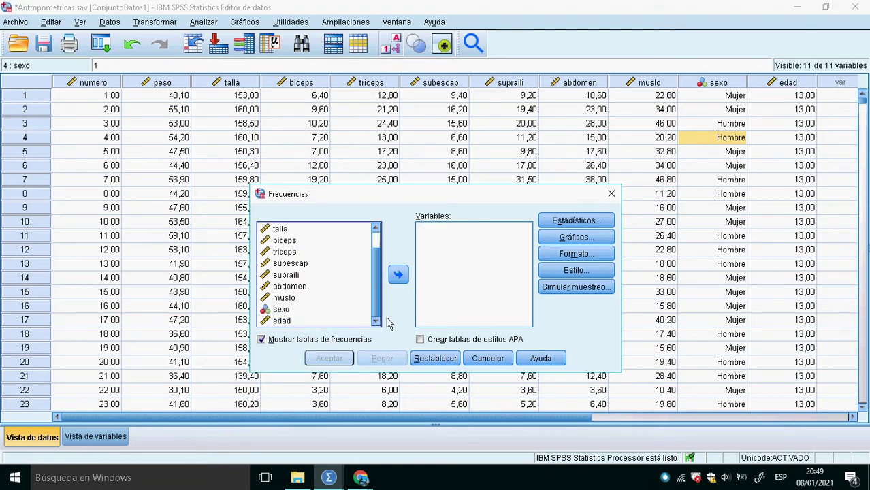
{"action": "left_click", "coordinate": [281, 310]}
{"action": "left_click", "coordinate": [398, 275]}
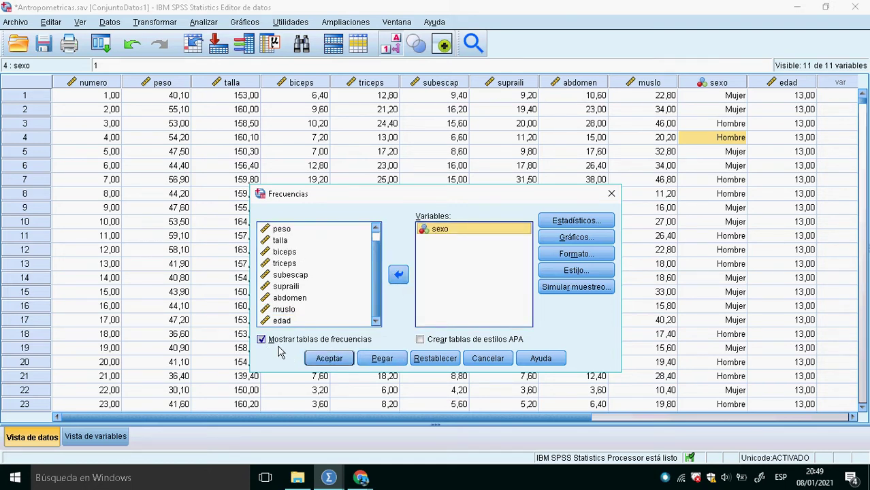
{"action": "left_click", "coordinate": [336, 362]}
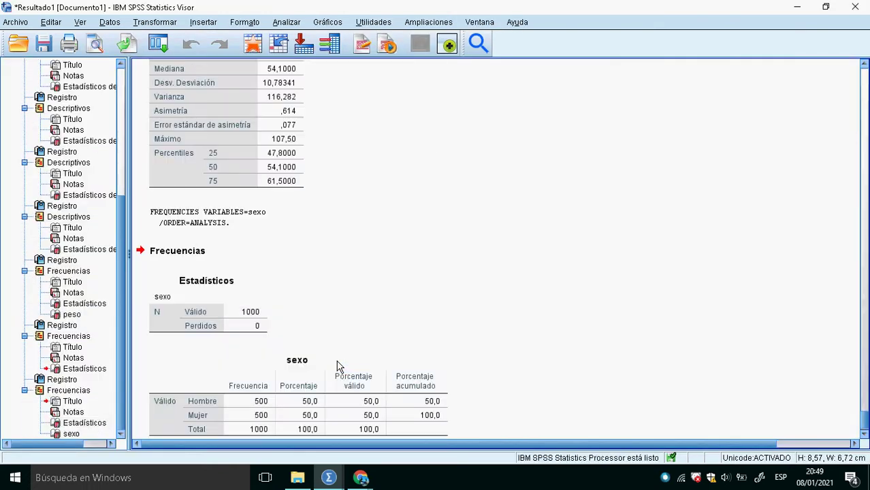
{"action": "left_click", "coordinate": [373, 349]}
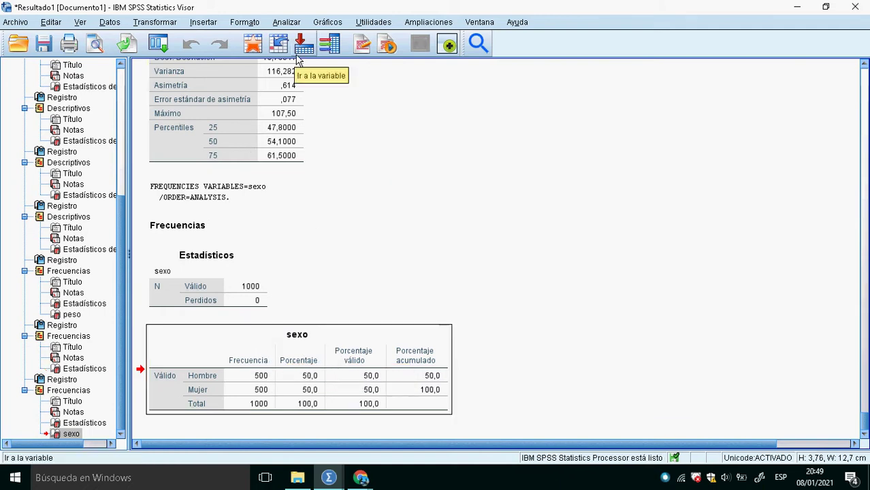
{"action": "left_click", "coordinate": [244, 21]}
{"action": "mouse_move", "coordinate": [203, 22]}
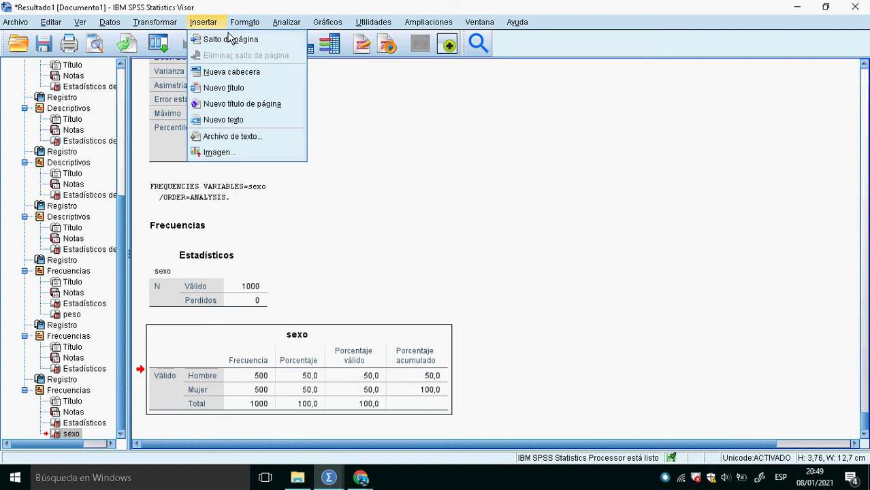
{"action": "left_click", "coordinate": [334, 97]}
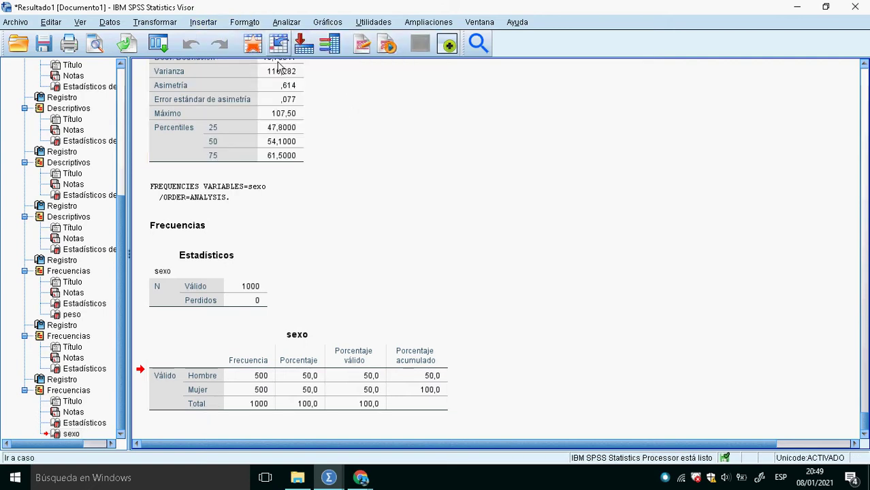
Return to the dataset and run a Frecuencias analysis with peso in place of sexo, keeping frequency tables shown
{"action": "left_click", "coordinate": [252, 44]}
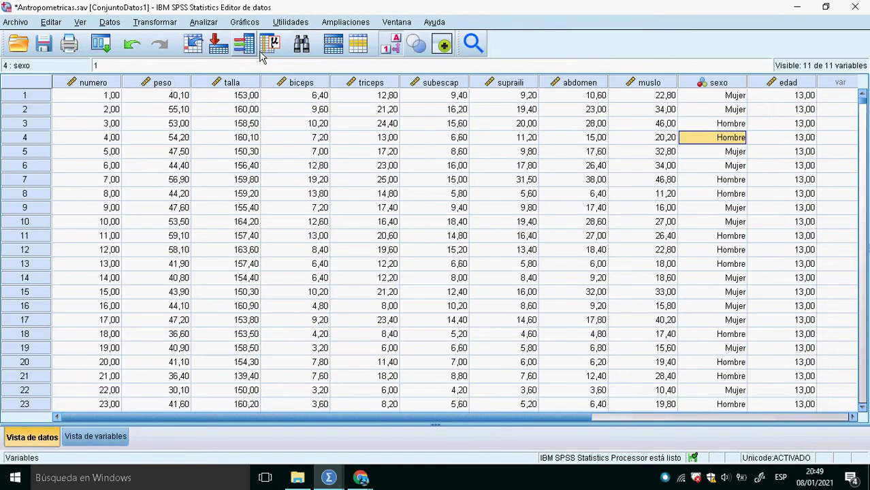
{"action": "left_click", "coordinate": [203, 22]}
{"action": "mouse_move", "coordinate": [272, 71]}
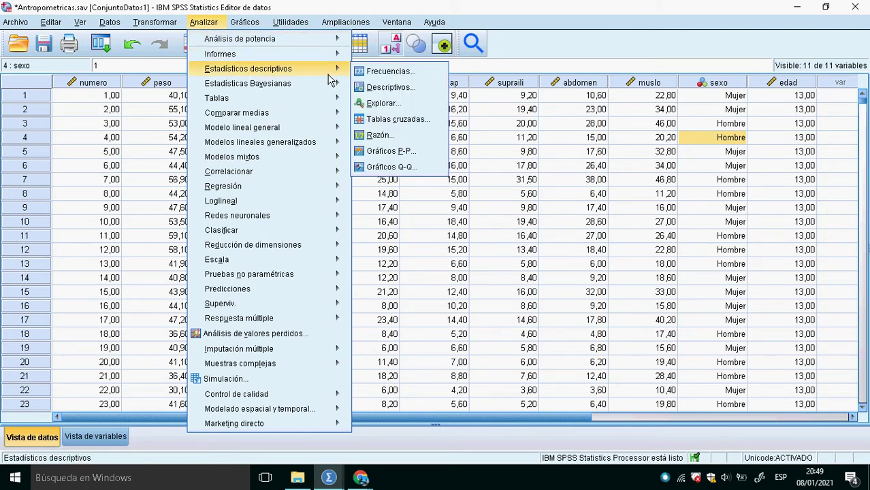
{"action": "left_click", "coordinate": [381, 76]}
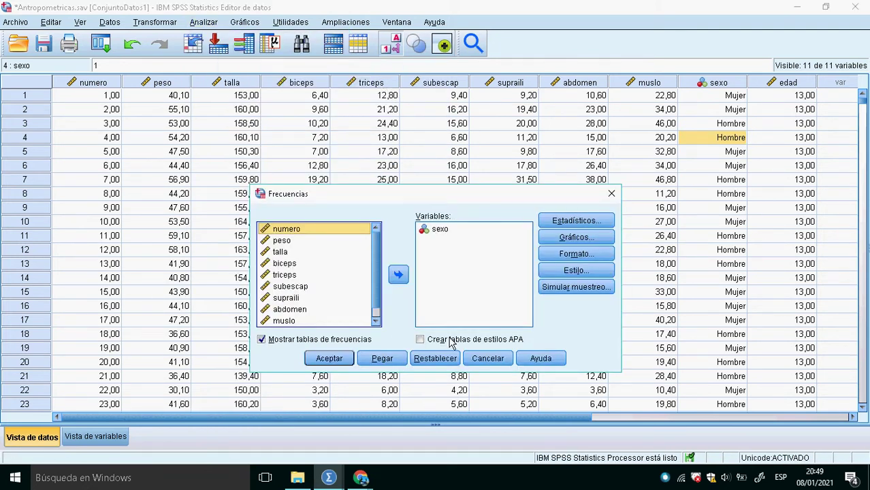
{"action": "left_click", "coordinate": [447, 234]}
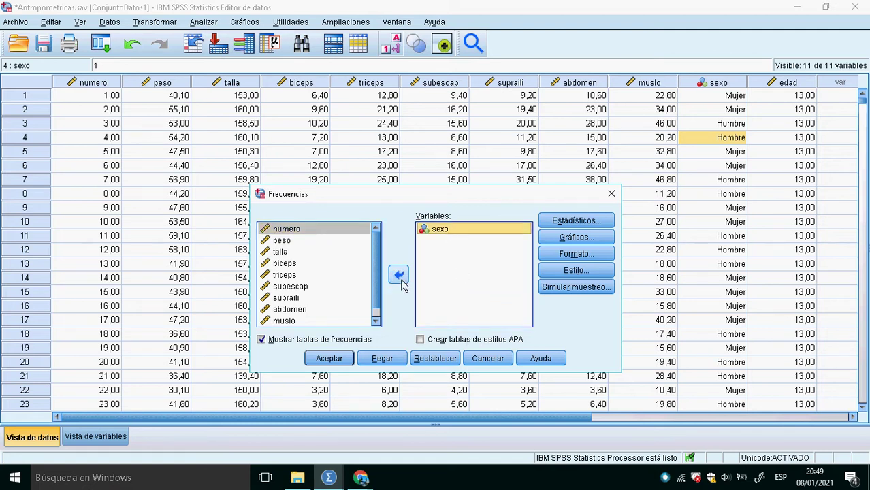
{"action": "left_click", "coordinate": [399, 275]}
{"action": "scroll", "coordinate": [303, 262], "scroll_direction": "up", "scroll_amount": 1}
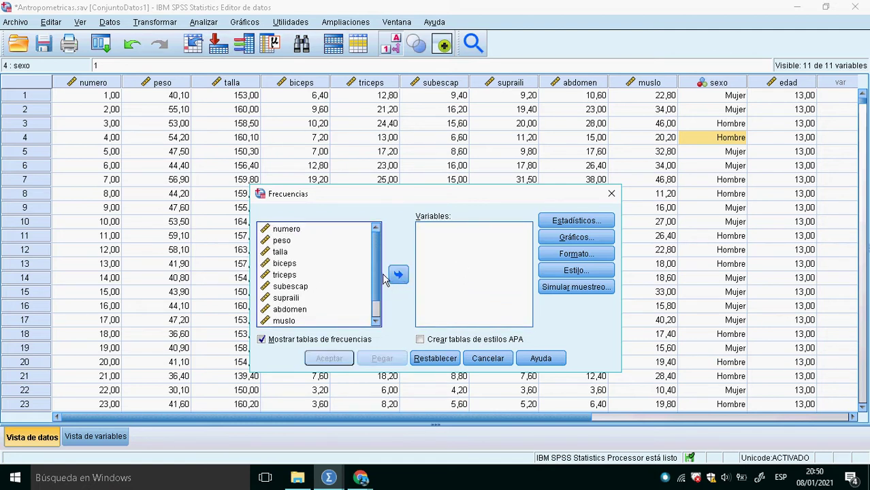
{"action": "left_click", "coordinate": [295, 243]}
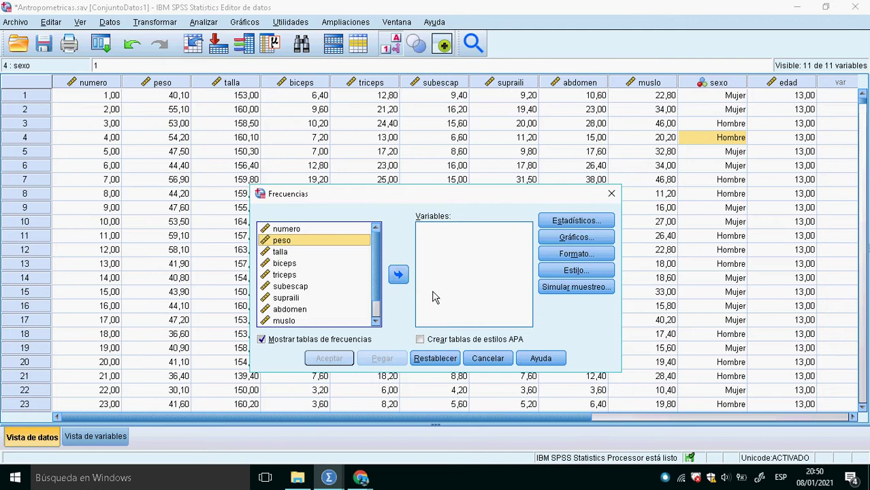
{"action": "left_click", "coordinate": [400, 279]}
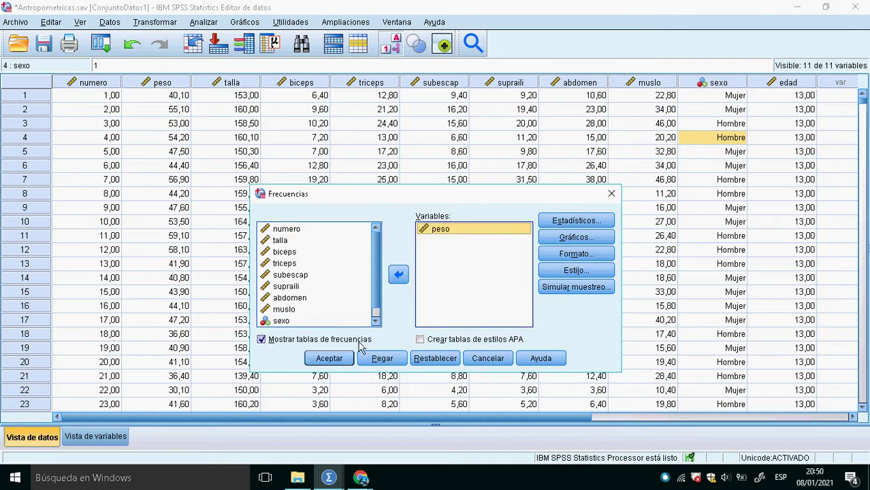
{"action": "left_click", "coordinate": [325, 358]}
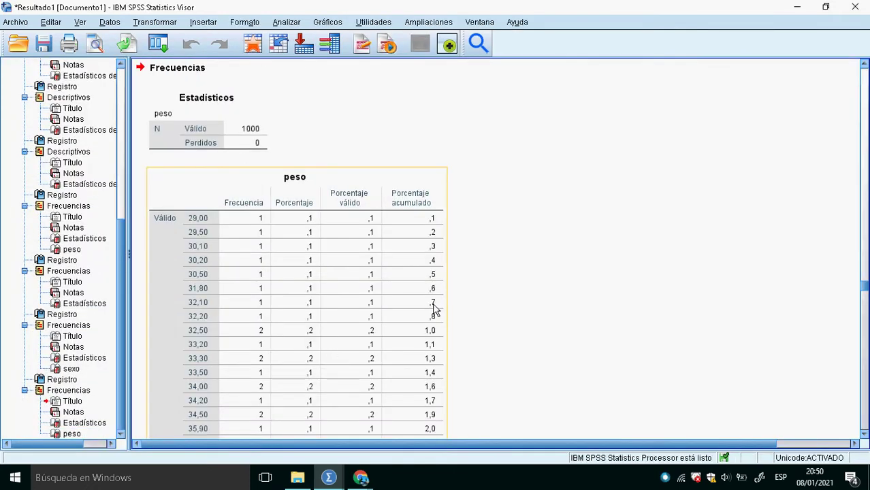
Examine the peso frequency table from its first values down to the Total row
{"action": "scroll", "coordinate": [339, 281], "scroll_direction": "down", "scroll_amount": 3}
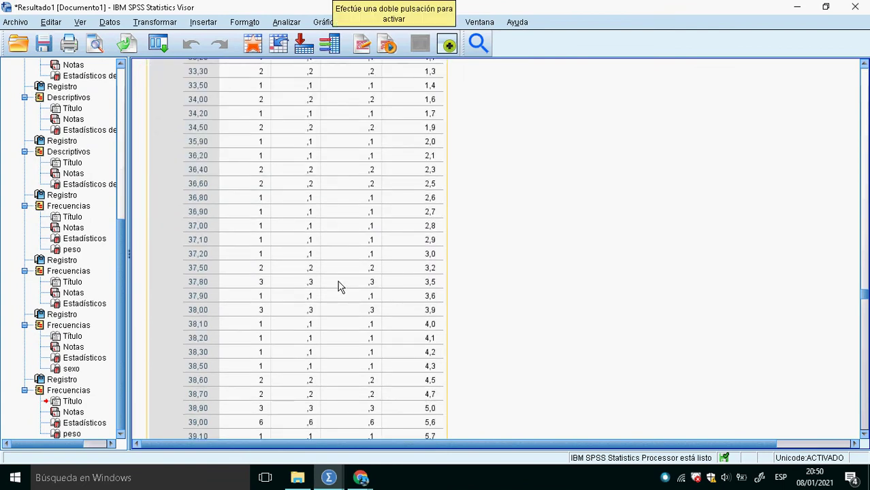
{"action": "scroll", "coordinate": [338, 281], "scroll_direction": "up", "scroll_amount": 3}
{"action": "scroll", "coordinate": [262, 238], "scroll_direction": "down", "scroll_amount": 3}
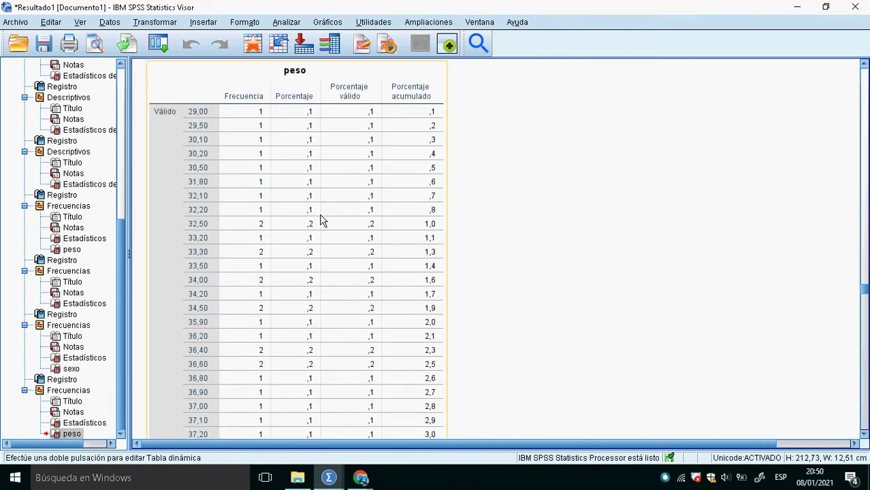
{"action": "scroll", "coordinate": [321, 219], "scroll_direction": "down", "scroll_amount": 3}
{"action": "scroll", "coordinate": [321, 220], "scroll_direction": "down", "scroll_amount": 20}
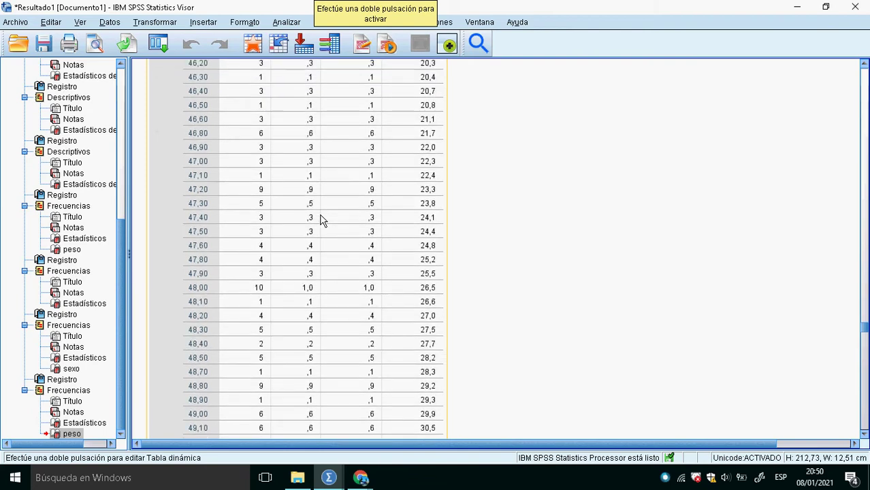
{"action": "scroll", "coordinate": [320, 220], "scroll_direction": "down", "scroll_amount": 12}
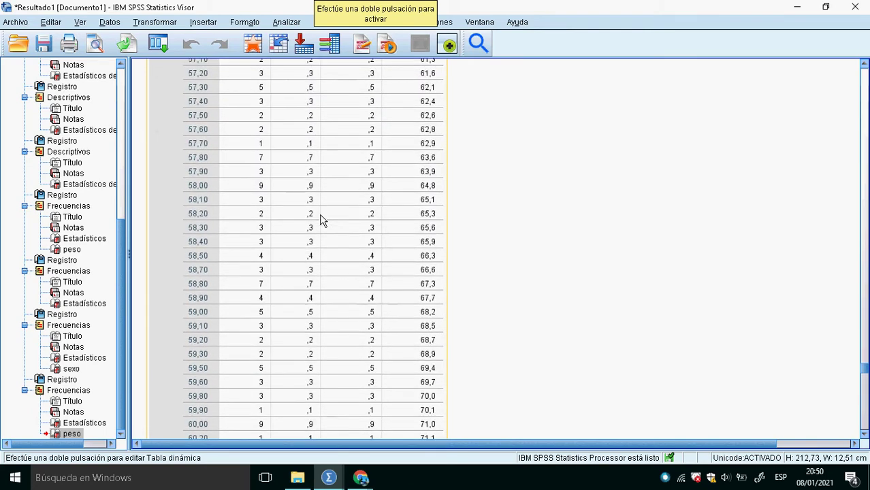
{"action": "scroll", "coordinate": [320, 219], "scroll_direction": "down", "scroll_amount": 15}
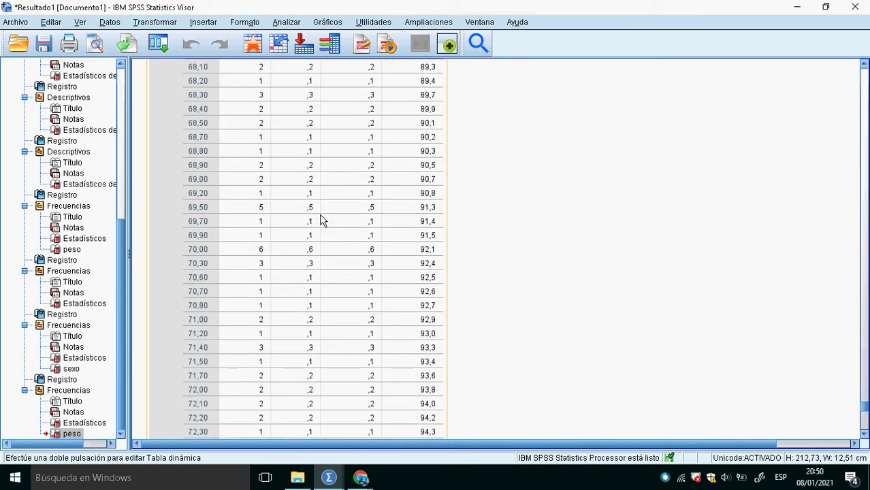
{"action": "scroll", "coordinate": [321, 220], "scroll_direction": "down", "scroll_amount": 12}
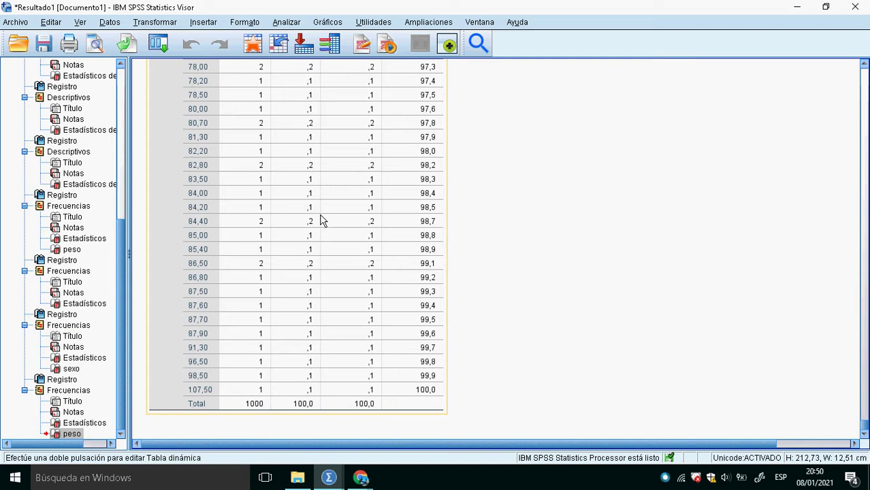
Return to the dataset and select the peso value of the first case
{"action": "left_click", "coordinate": [279, 43]}
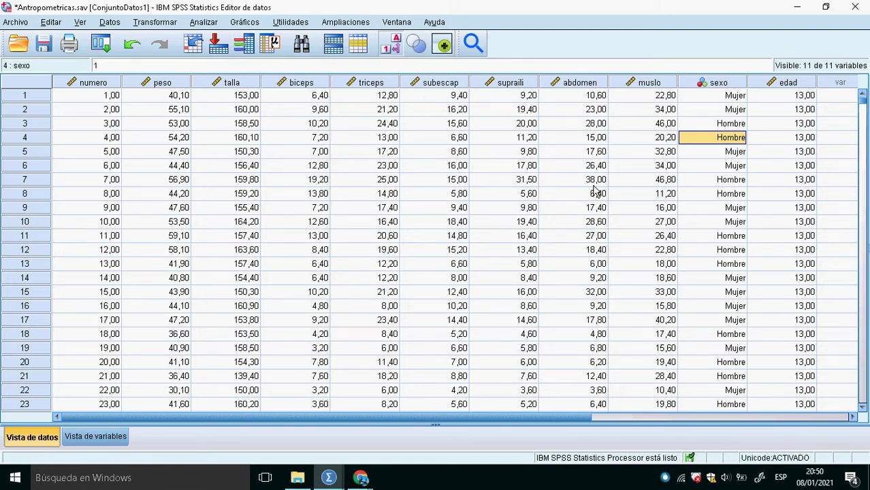
{"action": "left_click", "coordinate": [159, 102]}
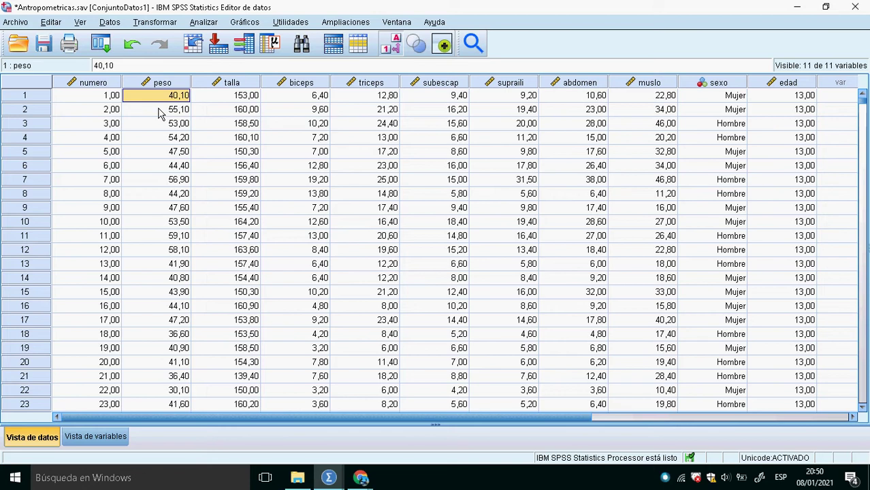
Examine the individual peso values across the first ten cases of the dataset
{"action": "left_click", "coordinate": [159, 110]}
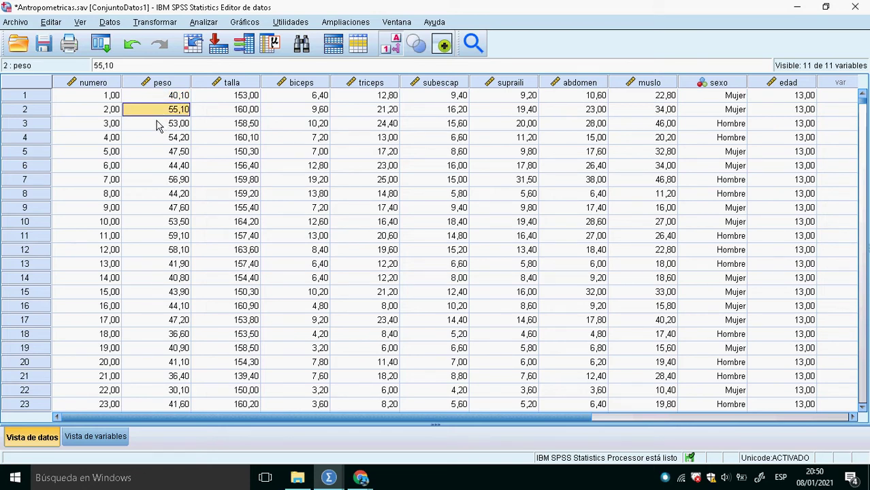
{"action": "left_click", "coordinate": [166, 101]}
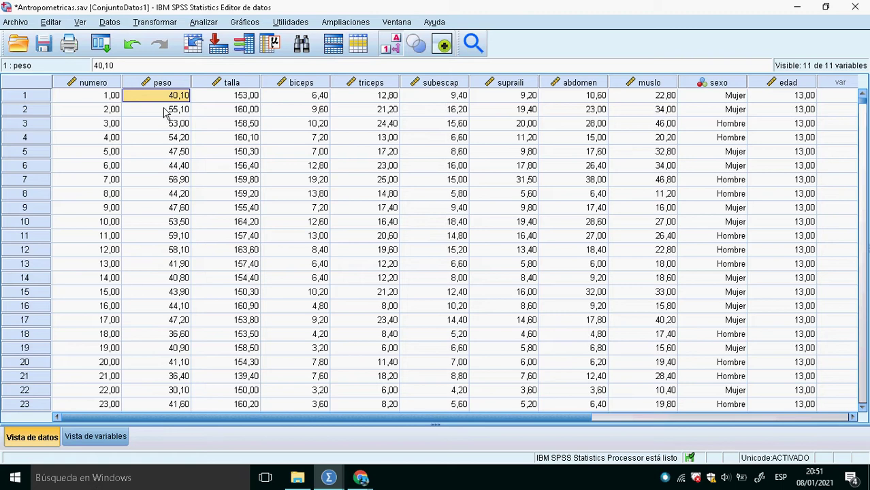
{"action": "left_click_drag", "start_coordinate": [158, 103], "coordinate": [160, 224]}
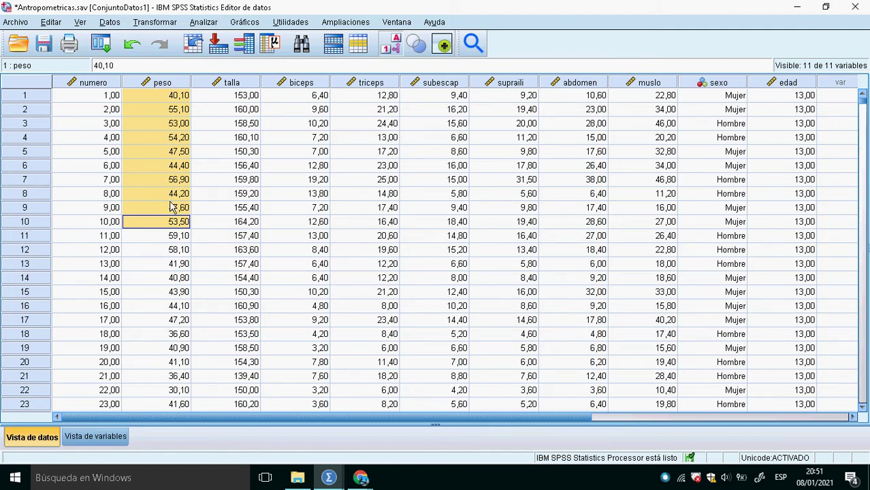
{"action": "left_click", "coordinate": [170, 138]}
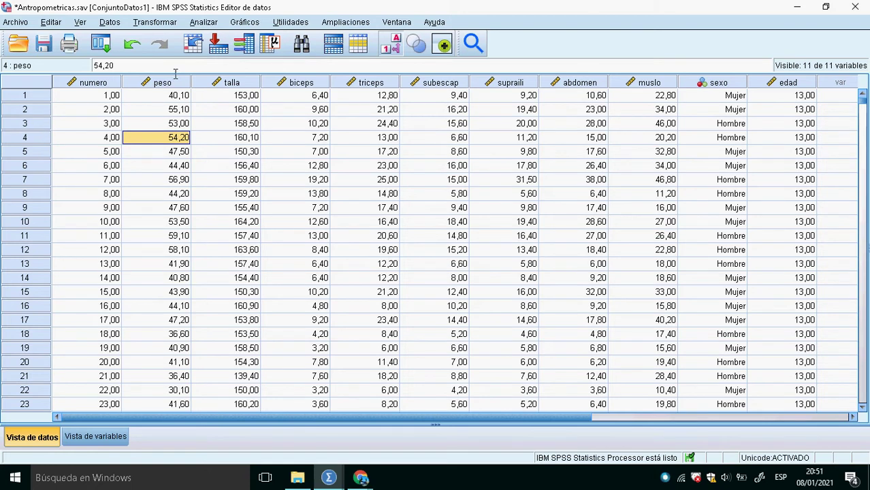
{"action": "left_click", "coordinate": [174, 25]}
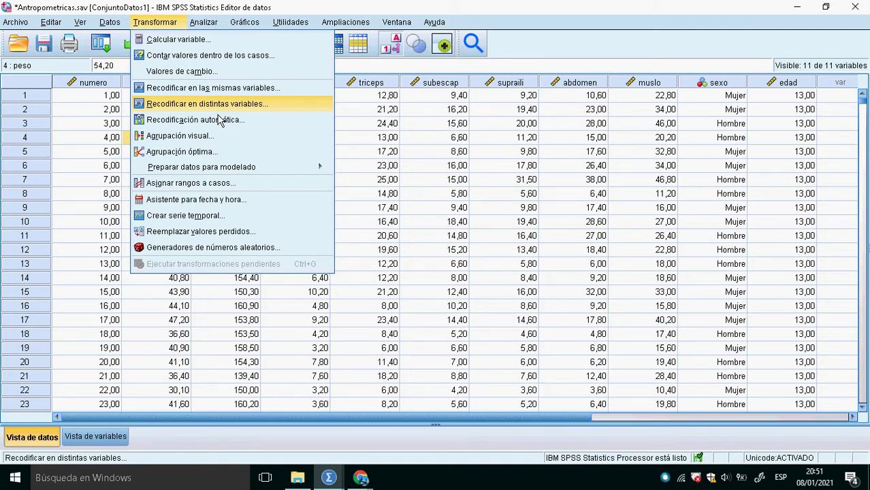
{"action": "left_click", "coordinate": [194, 110]}
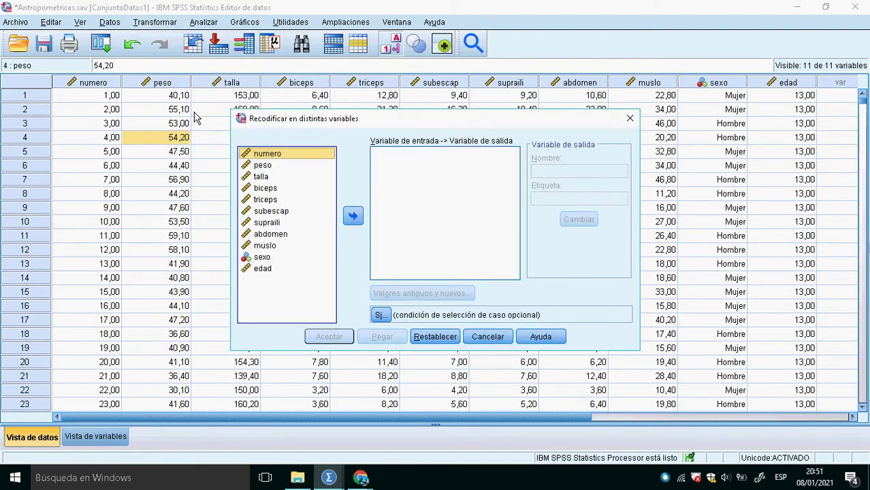
{"action": "left_click", "coordinate": [256, 167]}
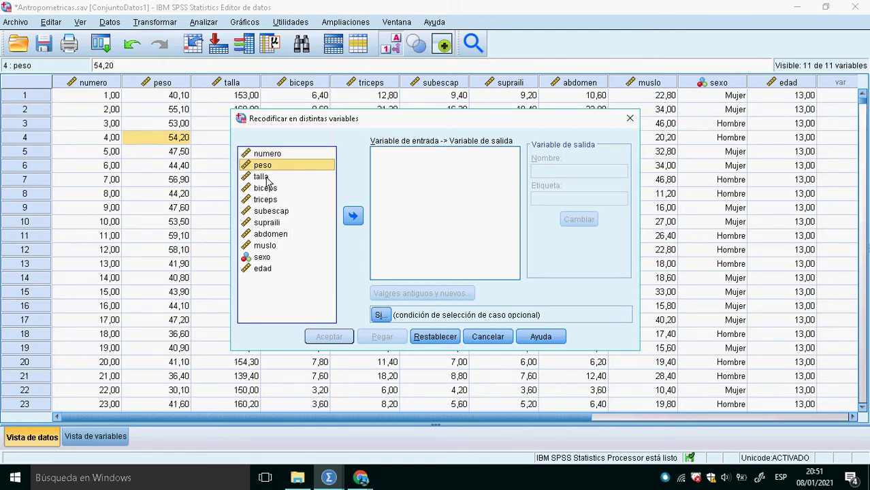
{"action": "left_click", "coordinate": [354, 217]}
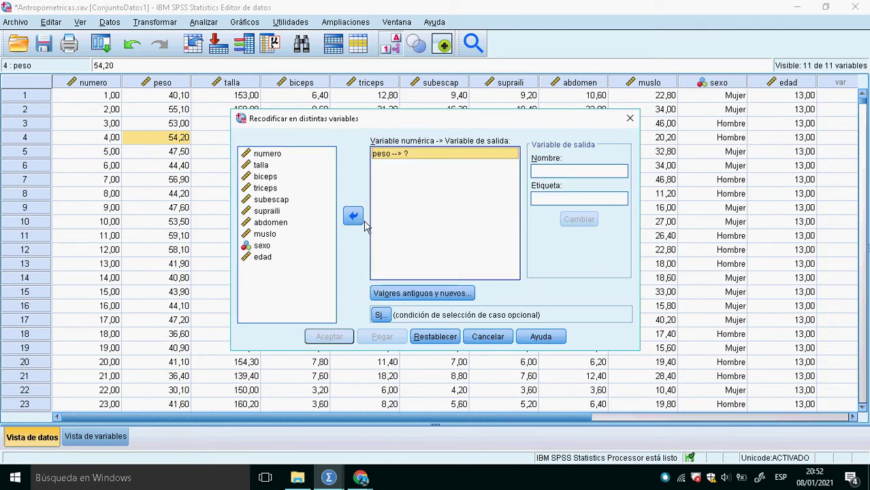
{"action": "left_click", "coordinate": [572, 173]}
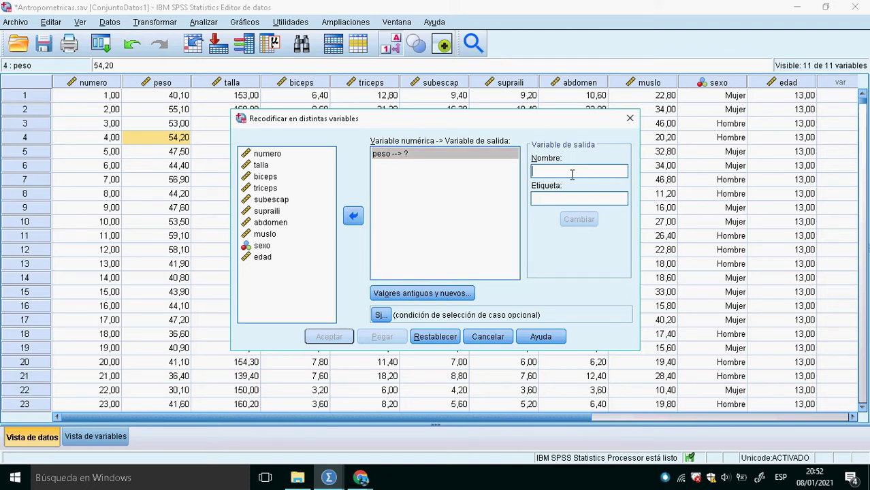
{"action": "type", "text": "CATEGPESOS"}
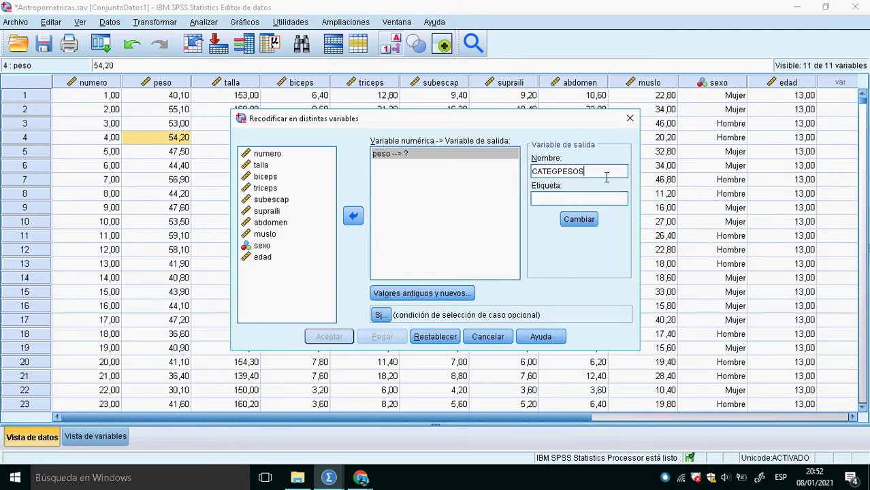
{"action": "left_click_drag", "start_coordinate": [605, 177], "coordinate": [528, 178]}
{"action": "key", "text": "ctrl+c"}
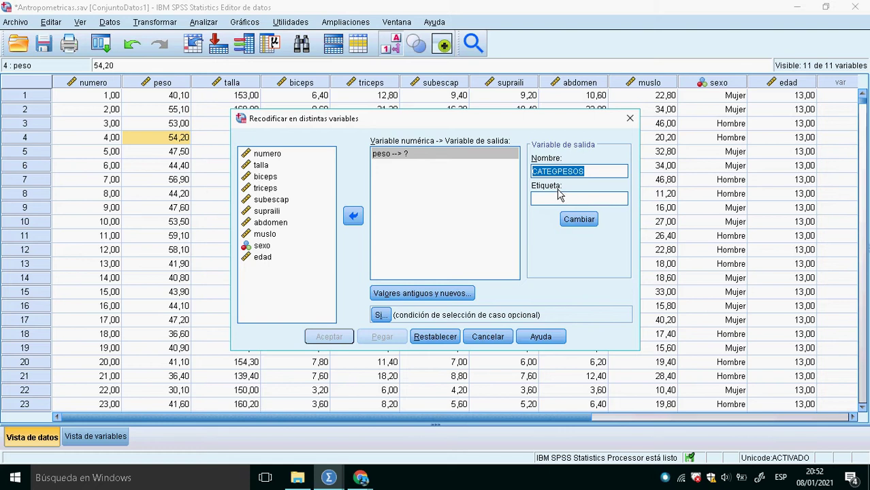
{"action": "left_click", "coordinate": [558, 198]}
{"action": "key", "text": "ctrl+v"}
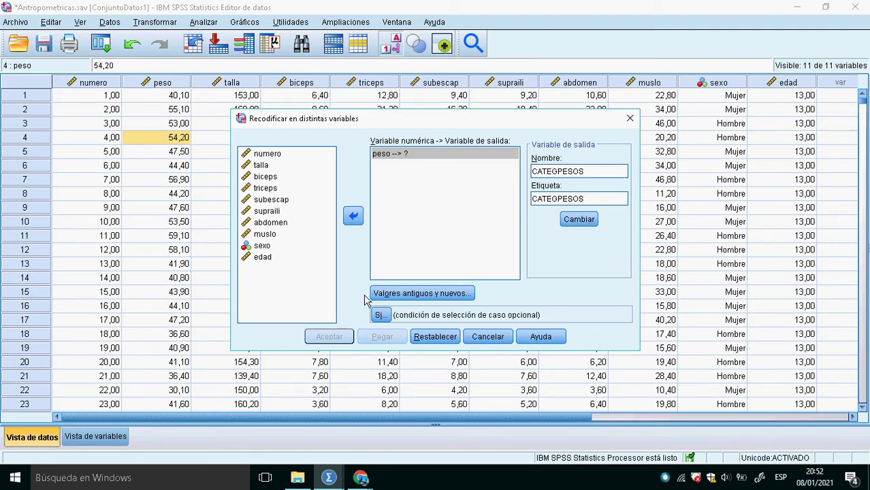
{"action": "left_click", "coordinate": [420, 298]}
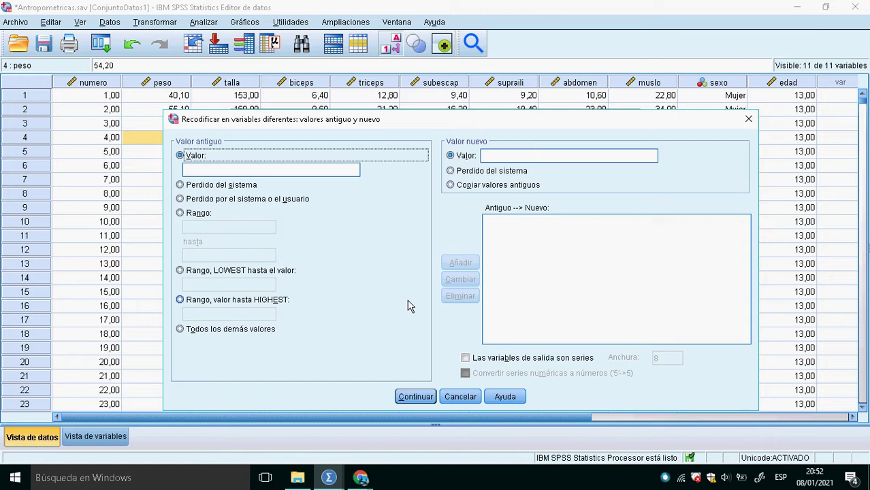
{"action": "left_click", "coordinate": [453, 396]}
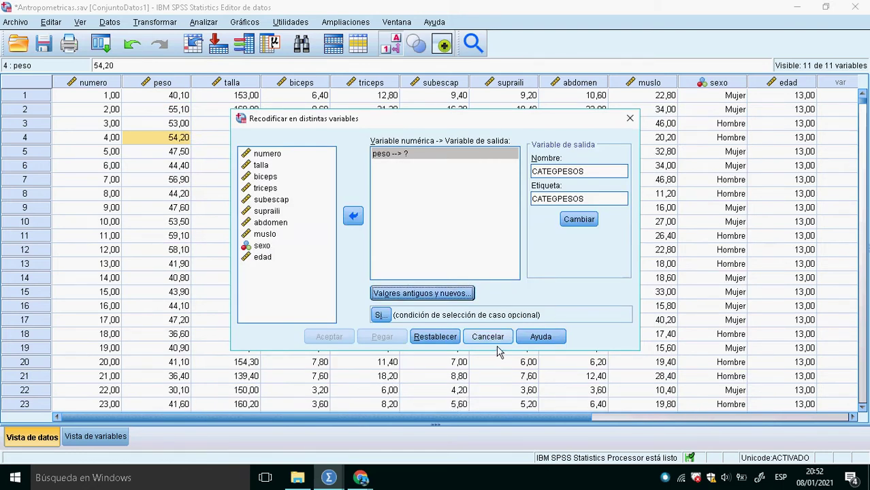
{"action": "left_click", "coordinate": [495, 344]}
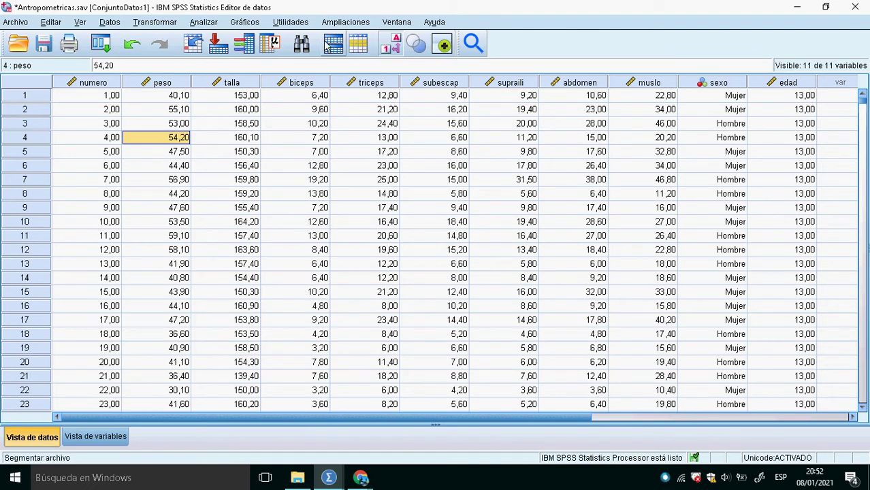
Run an Explorar analysis with peso as the dependent variable, showing both statistics and plots
{"action": "left_click", "coordinate": [206, 24]}
{"action": "mouse_move", "coordinate": [276, 70]}
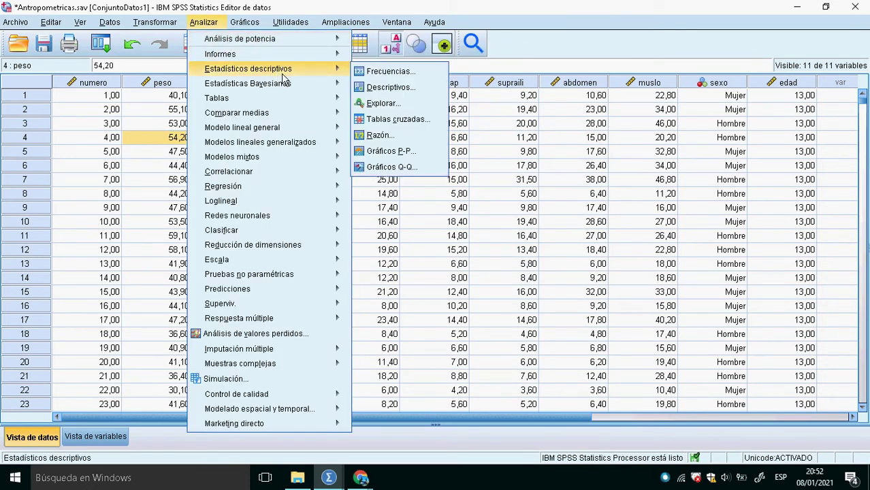
{"action": "left_click", "coordinate": [398, 109]}
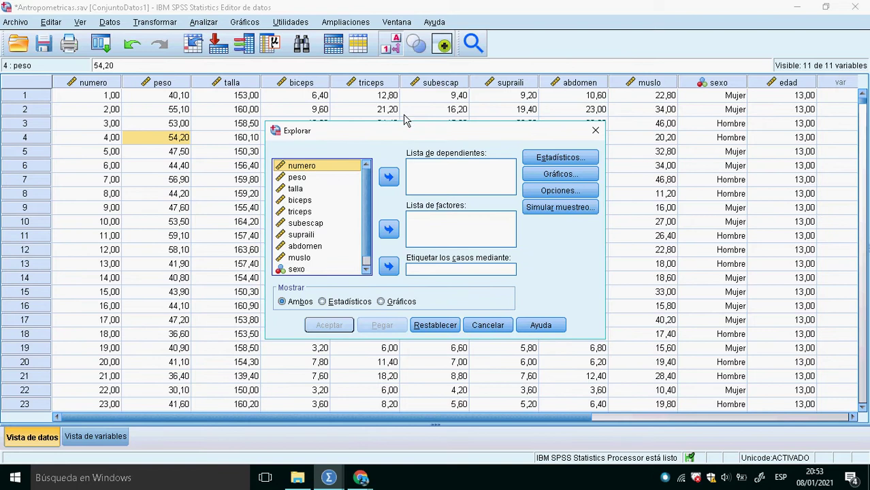
{"action": "left_click", "coordinate": [301, 178]}
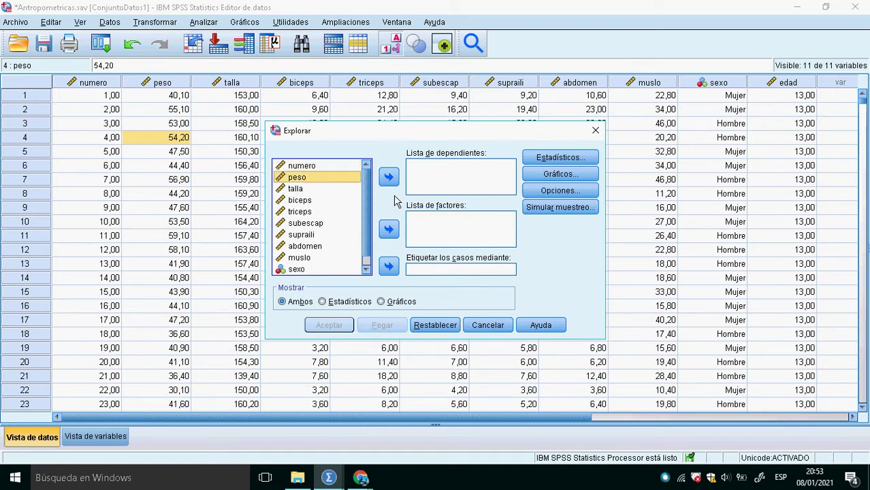
{"action": "left_click", "coordinate": [389, 180]}
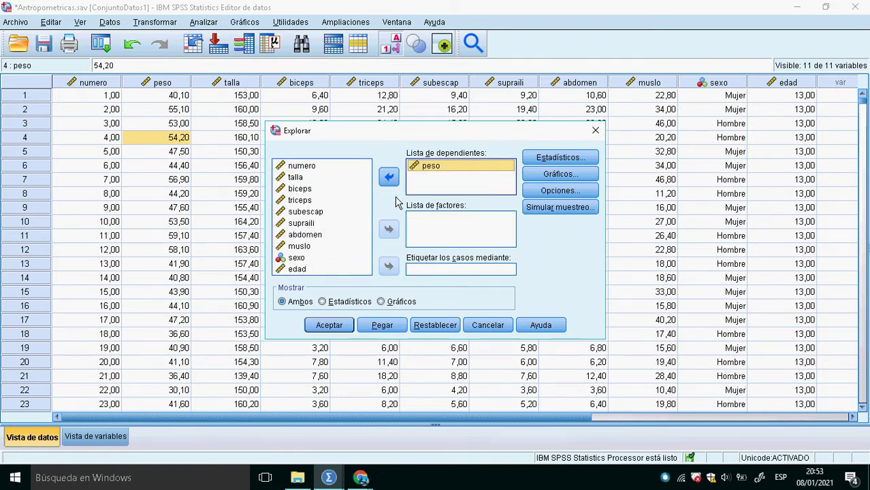
{"action": "left_click", "coordinate": [331, 325]}
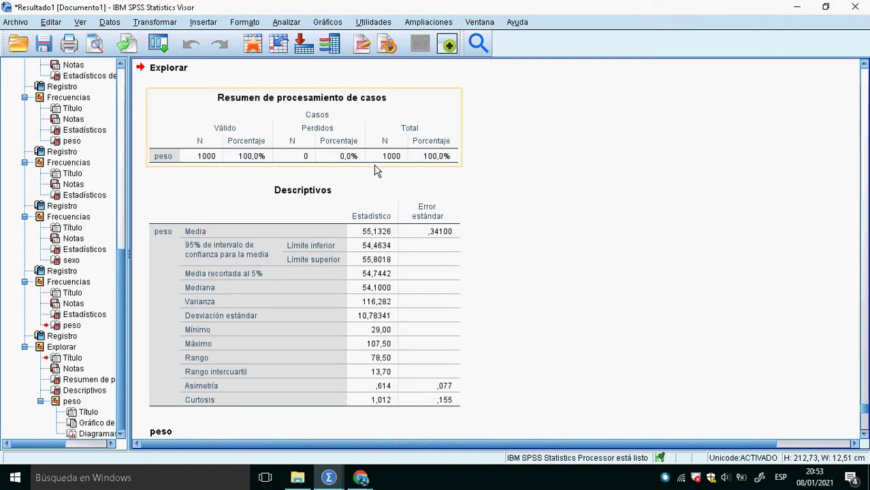
Return to the dataset and set peso as the input variable for recoding into different variables
{"action": "left_click", "coordinate": [258, 48]}
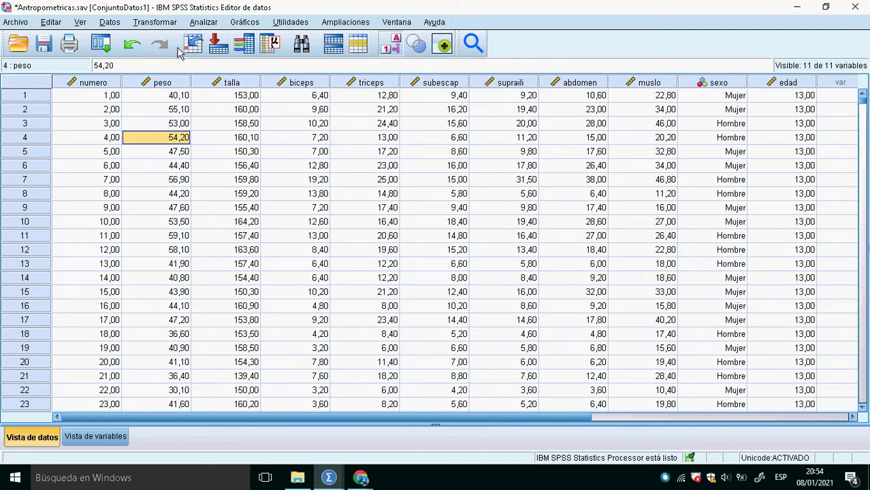
{"action": "left_click", "coordinate": [155, 21]}
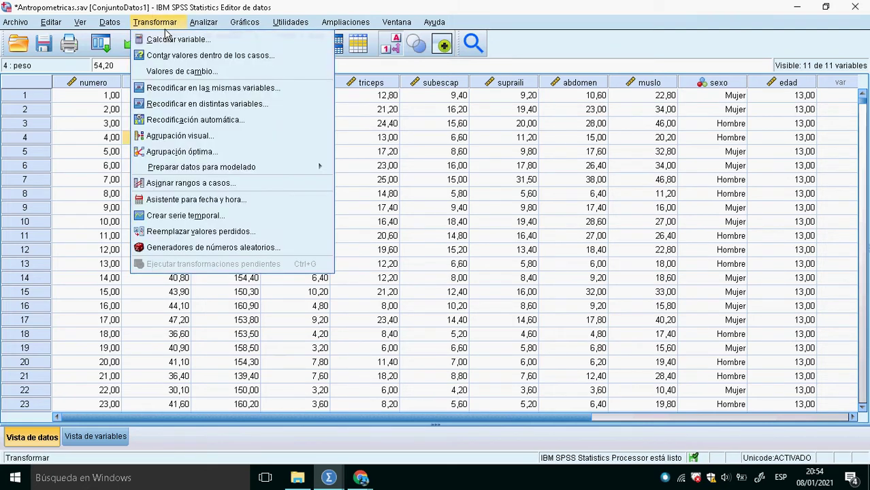
{"action": "left_click", "coordinate": [208, 113]}
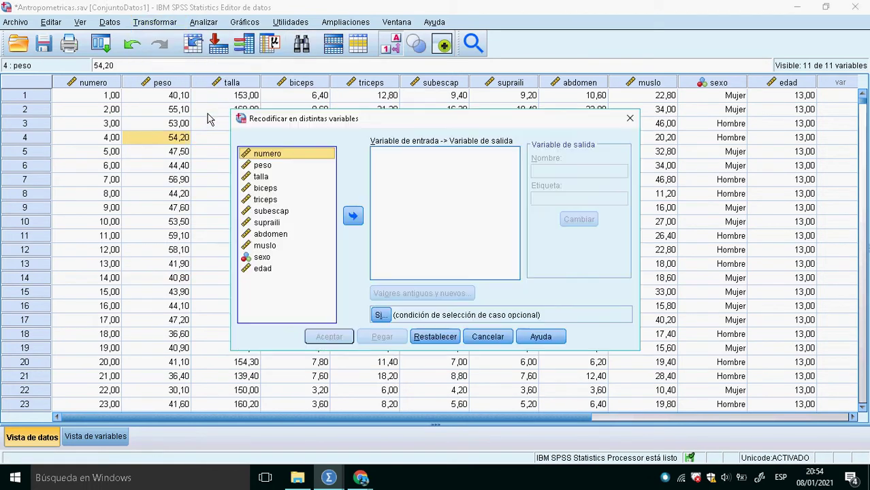
{"action": "left_click", "coordinate": [353, 216]}
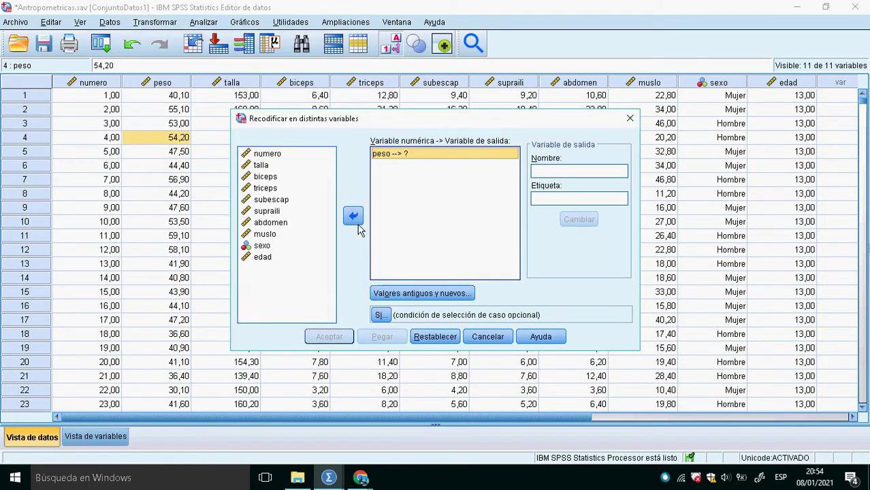
Enter CategPESOS as both the name and the label of the output variable
{"action": "left_click", "coordinate": [557, 173]}
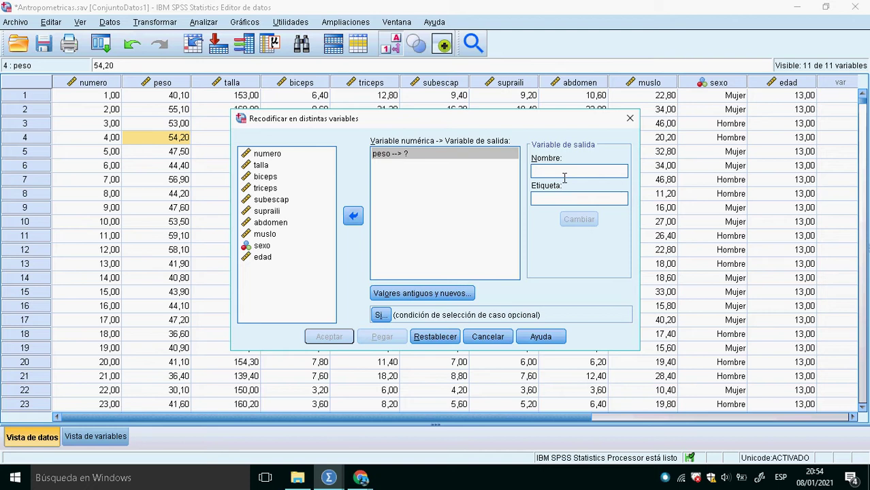
{"action": "type", "text": "Cate"}
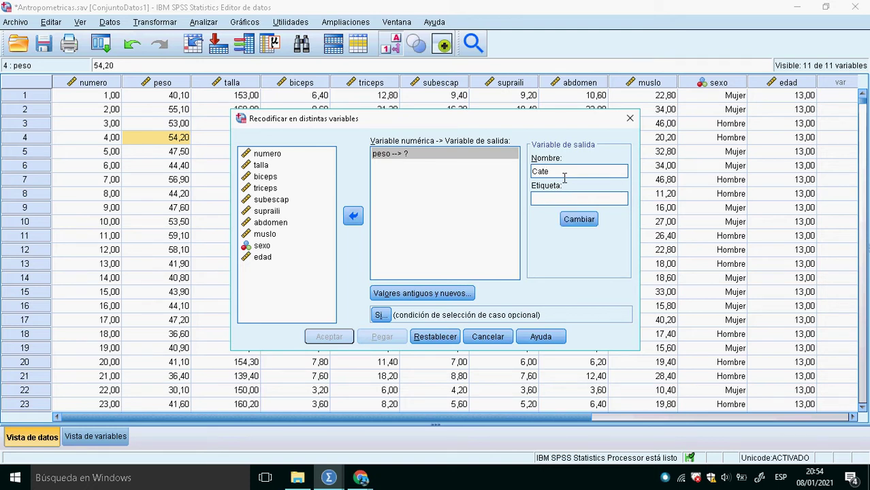
{"action": "type", "text": "PESOS"}
{"action": "left_click", "coordinate": [549, 172]}
{"action": "type", "text": "g"}
{"action": "left_click_drag", "start_coordinate": [599, 173], "coordinate": [514, 184]}
{"action": "key", "text": "ctrl+c"}
{"action": "left_click", "coordinate": [563, 199]}
{"action": "key", "text": "ctrl+v"}
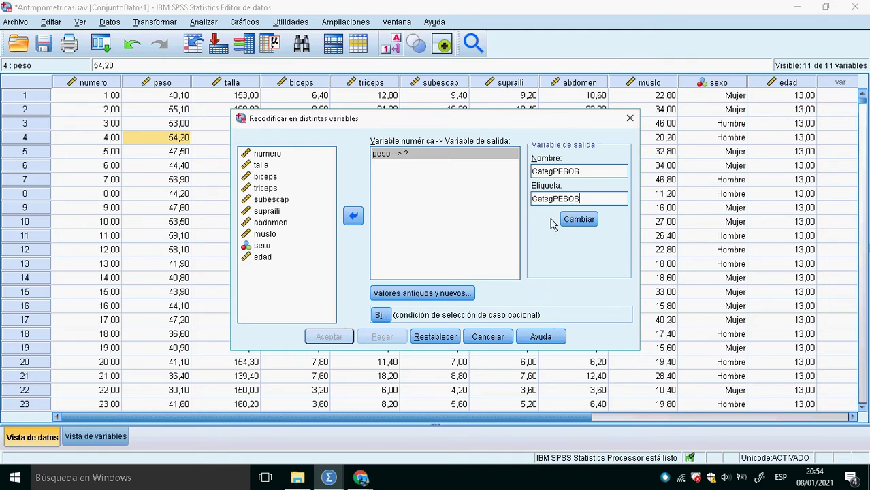
Define the first old-value range of peso from 29 to 55,99999
{"action": "left_click", "coordinate": [434, 297]}
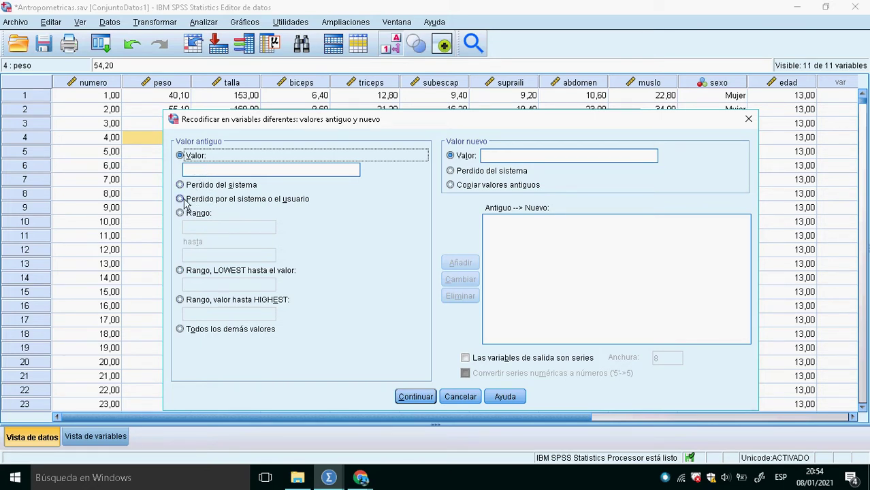
{"action": "left_click", "coordinate": [199, 226]}
{"action": "left_click", "coordinate": [210, 231]}
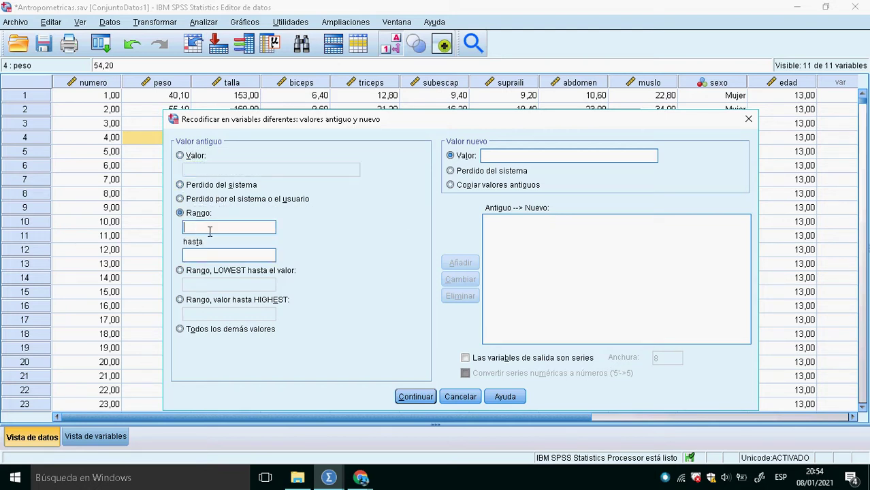
{"action": "type", "text": "29"}
{"action": "left_click", "coordinate": [219, 260]}
{"action": "type", "text": "55"}
{"action": "type", "text": ","}
{"action": "type", "text": "0001"}
{"action": "key", "text": "BackSpace"}
{"action": "key", "text": "BackSpace"}
{"action": "key", "text": "BackSpace"}
{"action": "key", "text": "BackSpace"}
{"action": "type", "text": "99999"}
Make the output variable a string and add the recode of the first range to the new value Bajo
{"action": "left_click", "coordinate": [515, 156]}
{"action": "key", "text": "alt+b"}
{"action": "left_click", "coordinate": [521, 158]}
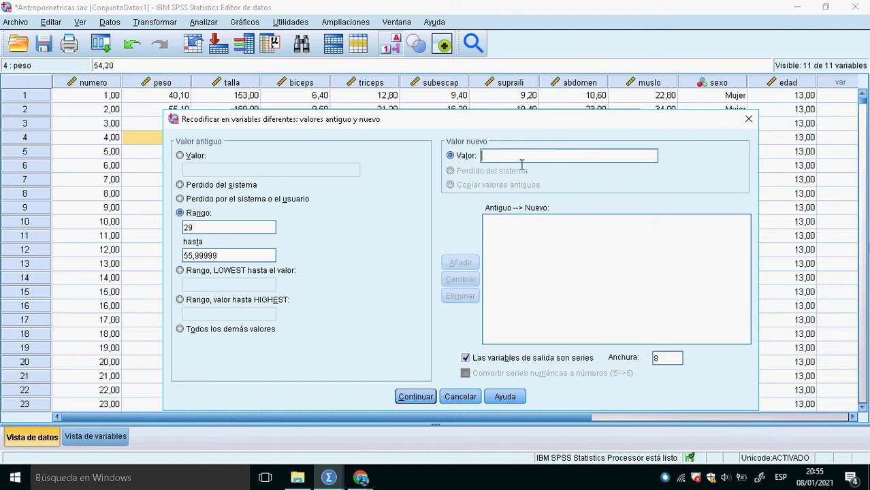
{"action": "type", "text": "Bajo"}
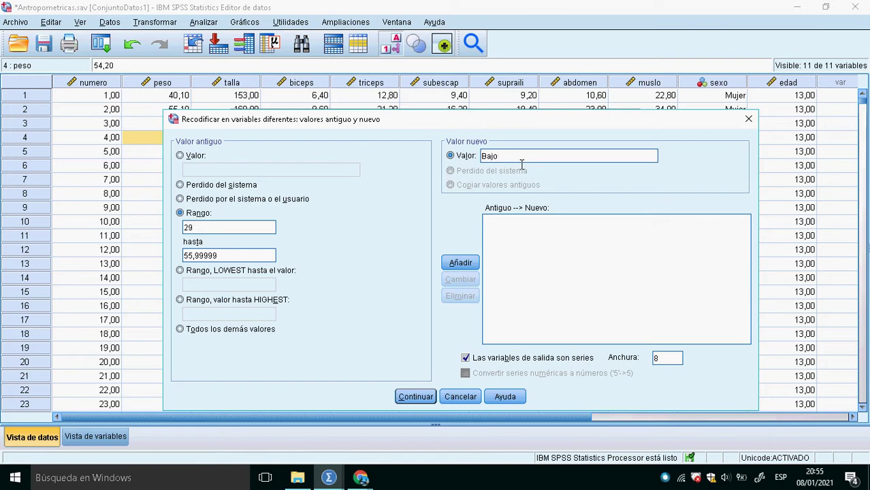
{"action": "left_click", "coordinate": [476, 266]}
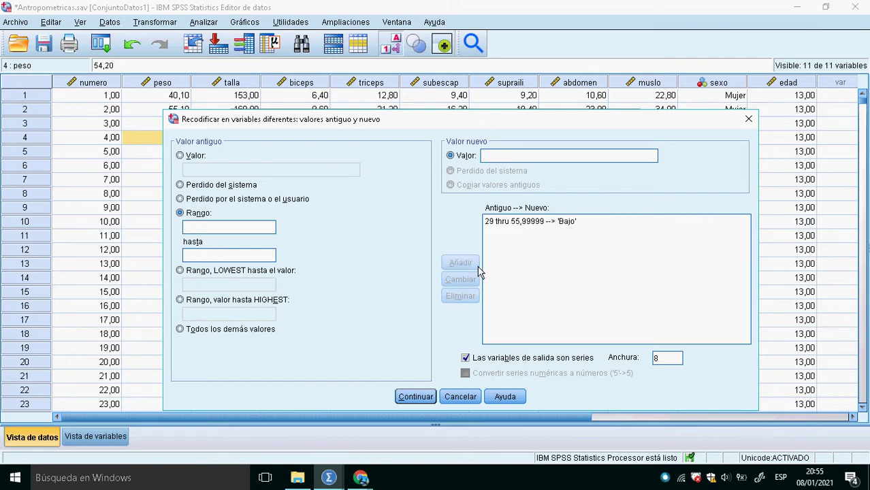
Define the second old-value range of peso from 56 to 79,99999
{"action": "left_click", "coordinate": [199, 231]}
{"action": "type", "text": "56"}
{"action": "left_click", "coordinate": [218, 260]}
{"action": "type", "text": "6"}
{"action": "type", "text": "79"}
{"action": "type", "text": ",99999"}
{"action": "key", "text": "BackSpace"}
{"action": "key", "text": "BackSpace"}
{"action": "key", "text": "BackSpace"}
{"action": "key", "text": "BackSpace"}
{"action": "key", "text": "BackSpace"}
{"action": "key", "text": "BackSpace"}
{"action": "type", "text": "99999"}
Enter Medio as the new value for the second range, keeping the output variables as strings
{"action": "type", "text": "Medio"}
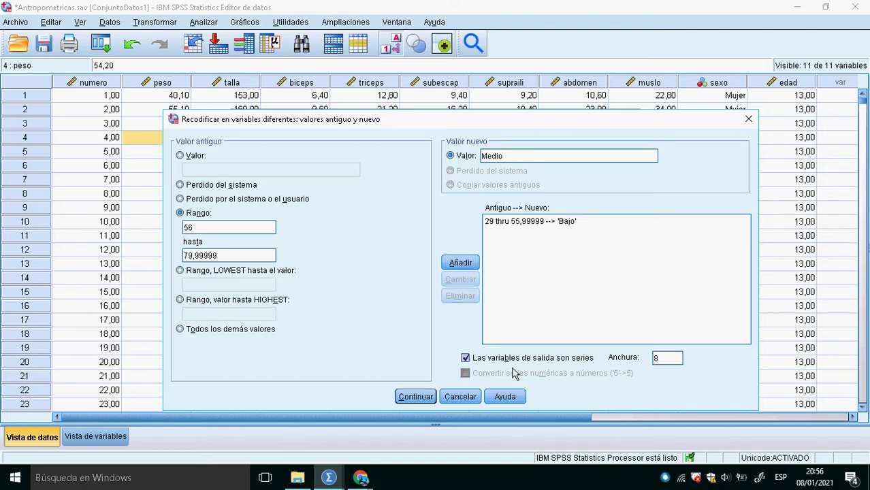
{"action": "left_click", "coordinate": [475, 366]}
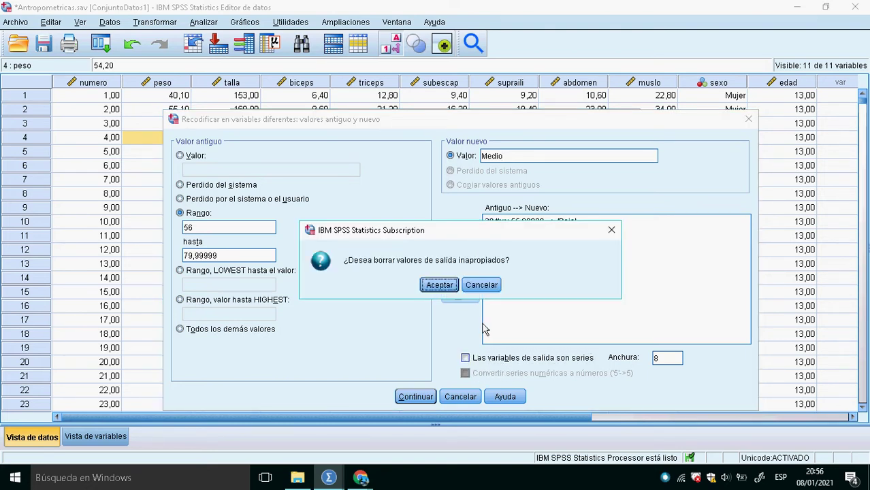
{"action": "left_click", "coordinate": [482, 286]}
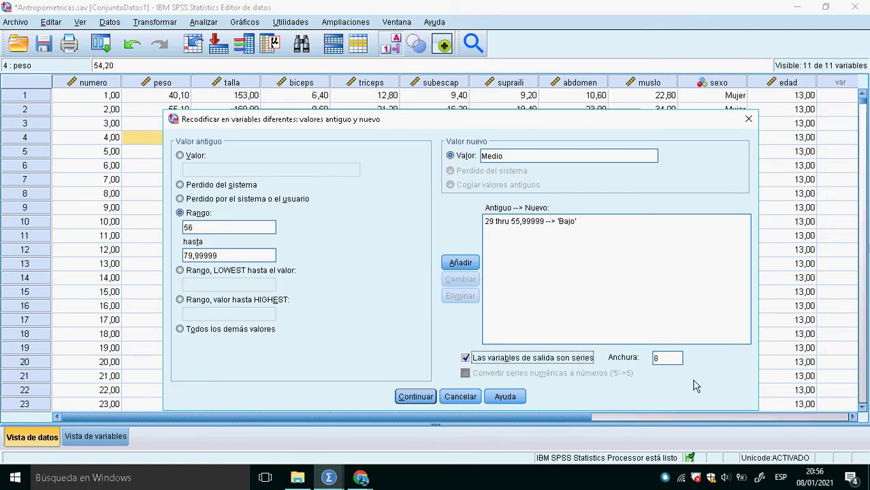
Set the output string width to 15 and add the recode of 56 to 79,99999 as Medio
{"action": "left_click", "coordinate": [669, 363]}
{"action": "type", "text": "15"}
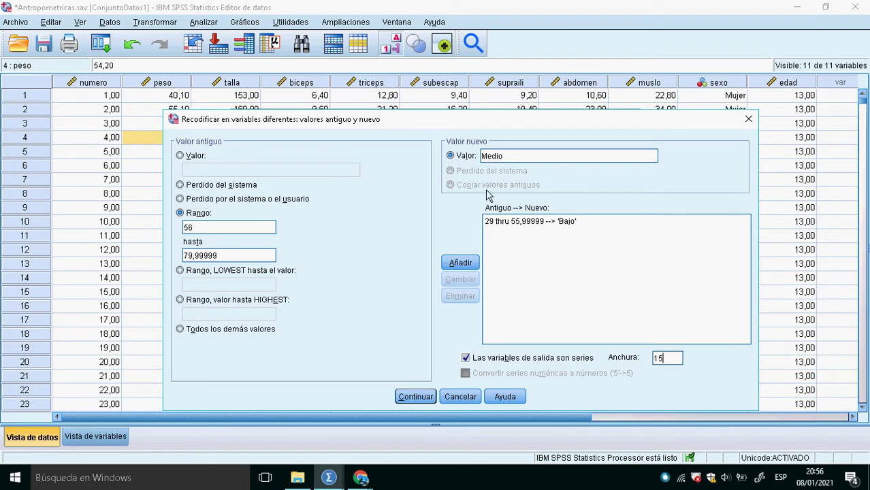
{"action": "double_click", "coordinate": [512, 157]}
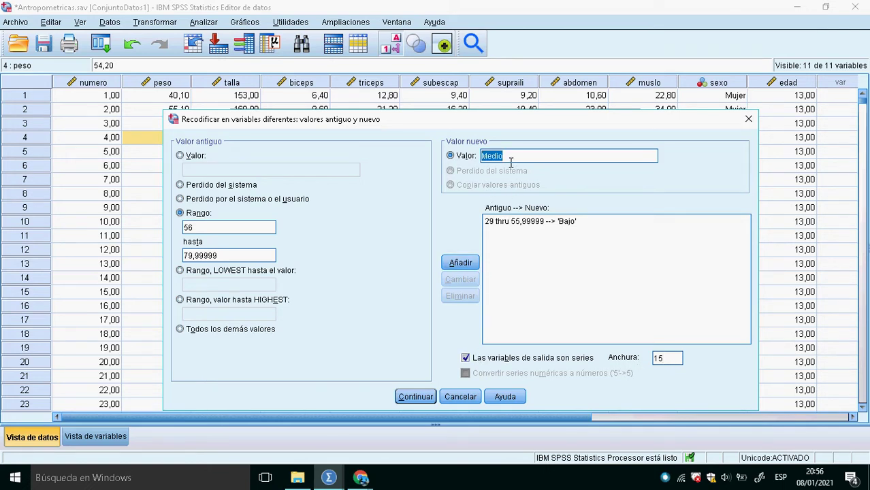
{"action": "left_click", "coordinate": [457, 265]}
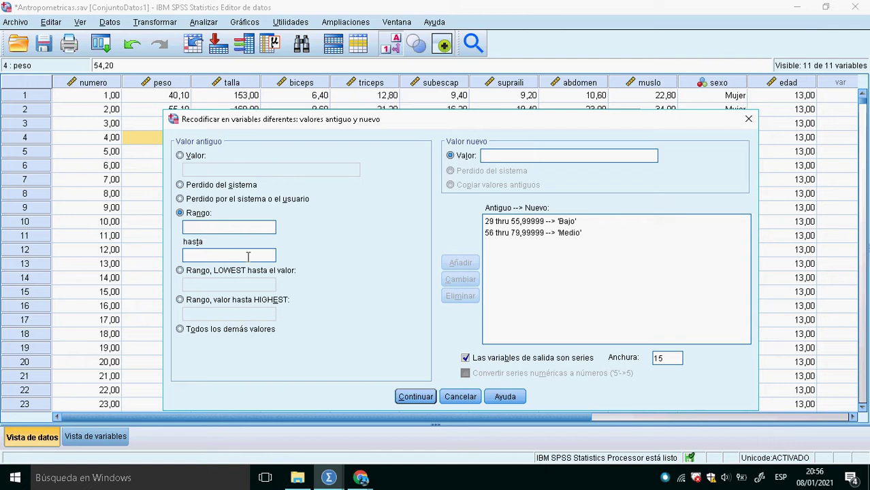
Add a third recode of the peso range from 80 to 107 to the new value Alto
{"action": "type", "text": "80"}
{"action": "left_click", "coordinate": [225, 256]}
{"action": "type", "text": "107"}
{"action": "left_click", "coordinate": [488, 161]}
{"action": "type", "text": "Alto"}
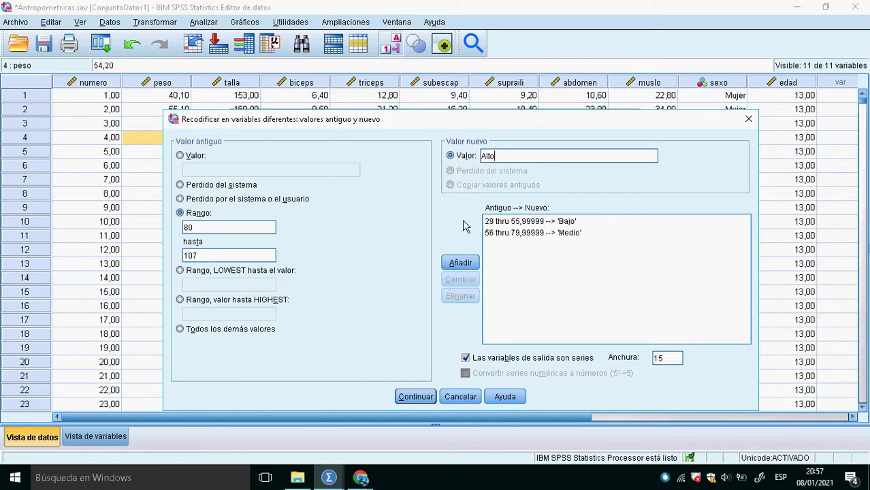
{"action": "left_click", "coordinate": [455, 266]}
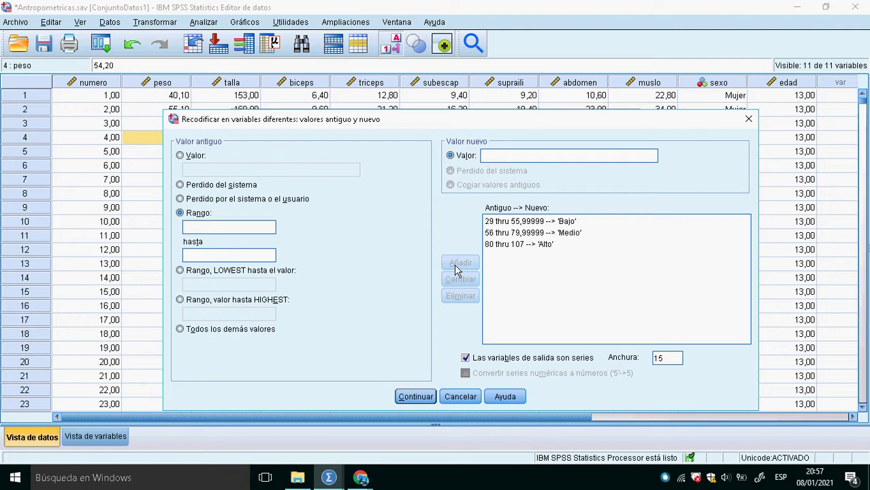
Accept the old and new values, assign CategPESOS as the output variable for peso, and run the recode
{"action": "left_click", "coordinate": [422, 402]}
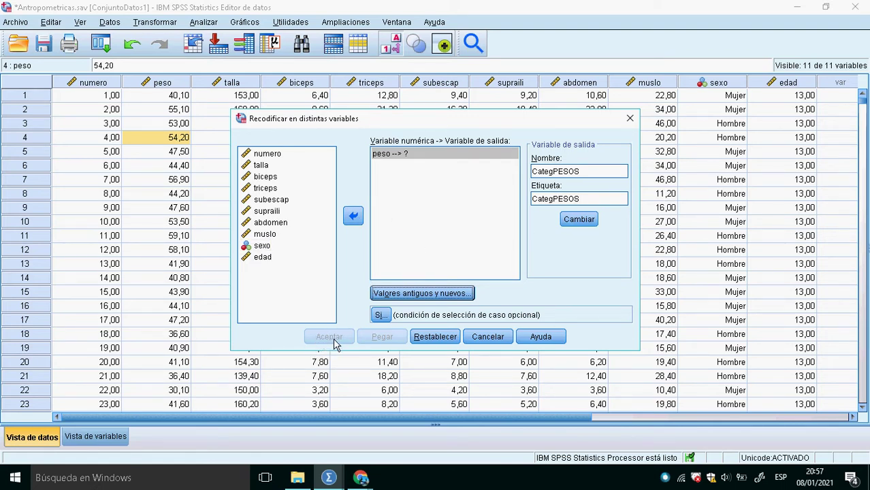
{"action": "left_click", "coordinate": [580, 221]}
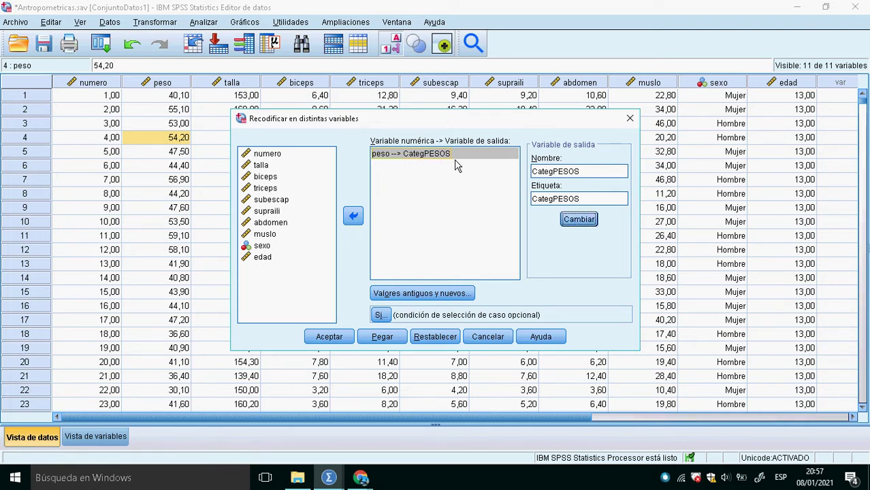
{"action": "left_click", "coordinate": [330, 337]}
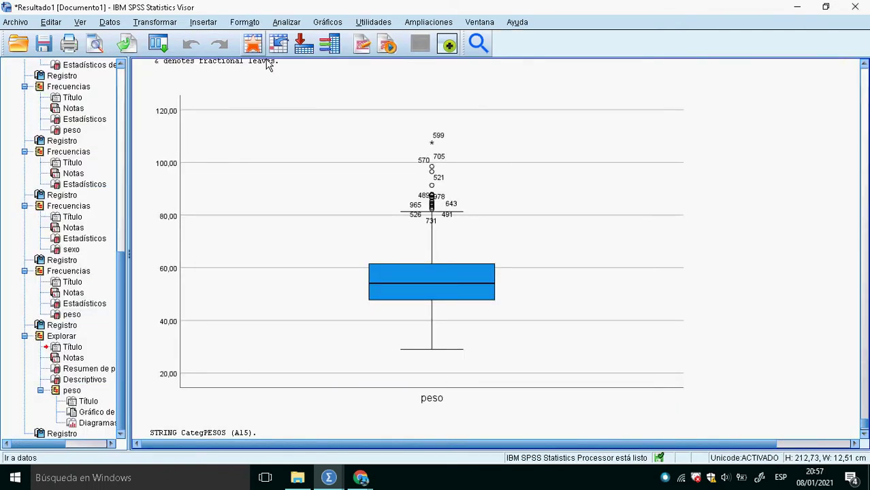
Examine the new CategPESOS column in the data editor, looking through the categories assigned in the first rows
{"action": "left_click", "coordinate": [258, 48]}
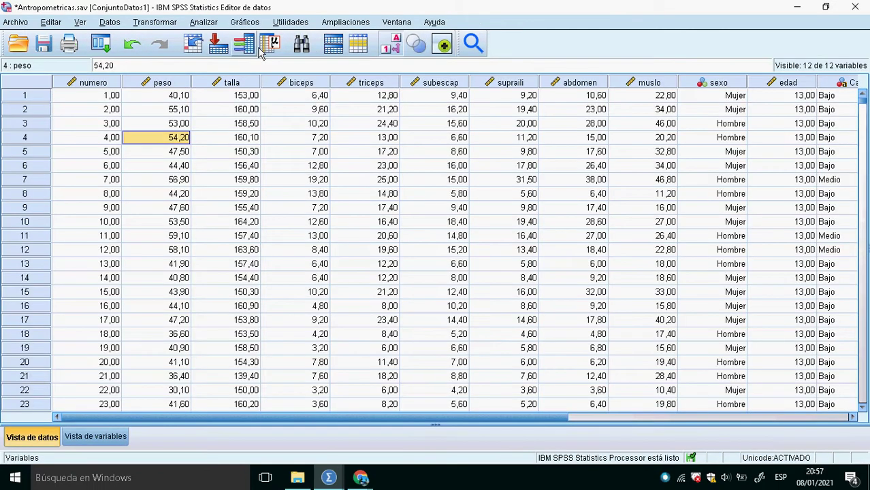
{"action": "left_click", "coordinate": [630, 97]}
{"action": "key", "text": "Right"}
{"action": "key", "text": "Right"}
{"action": "key", "text": "Right"}
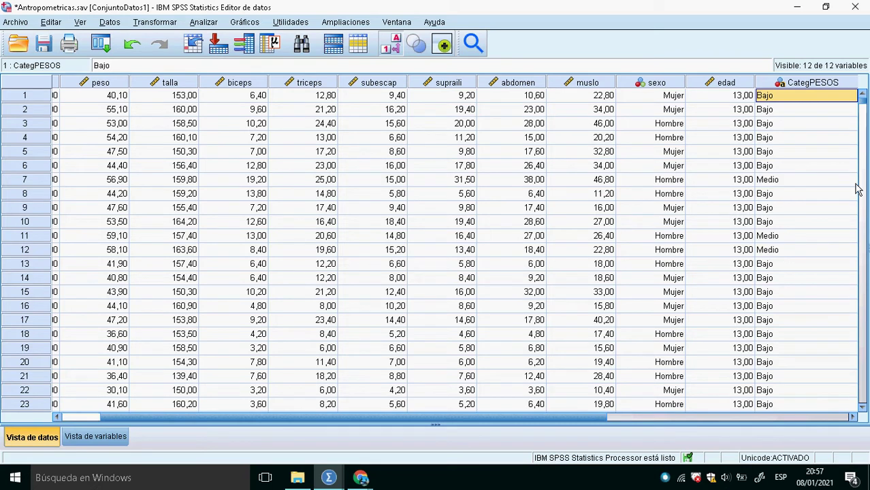
{"action": "left_click", "coordinate": [400, 53]}
{"action": "left_click", "coordinate": [401, 56]}
{"action": "scroll", "coordinate": [797, 253], "scroll_direction": "down", "scroll_amount": 7}
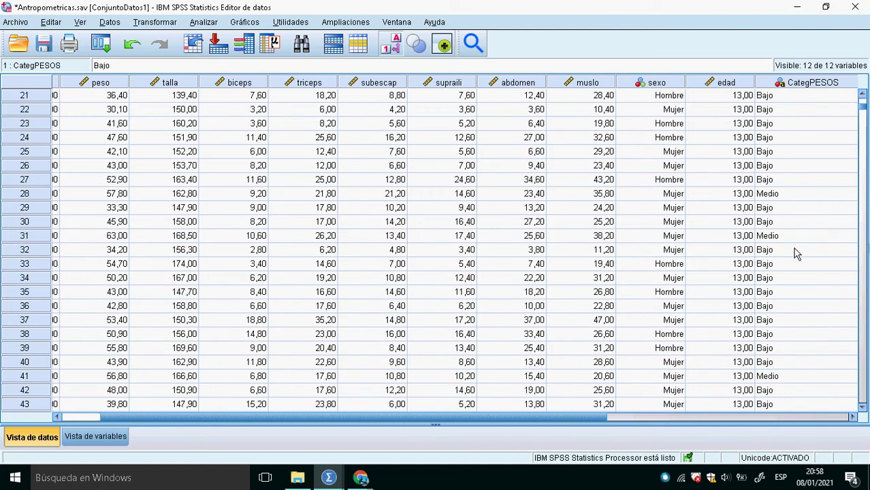
{"action": "scroll", "coordinate": [796, 253], "scroll_direction": "down", "scroll_amount": 7}
{"action": "scroll", "coordinate": [796, 254], "scroll_direction": "up", "scroll_amount": 14}
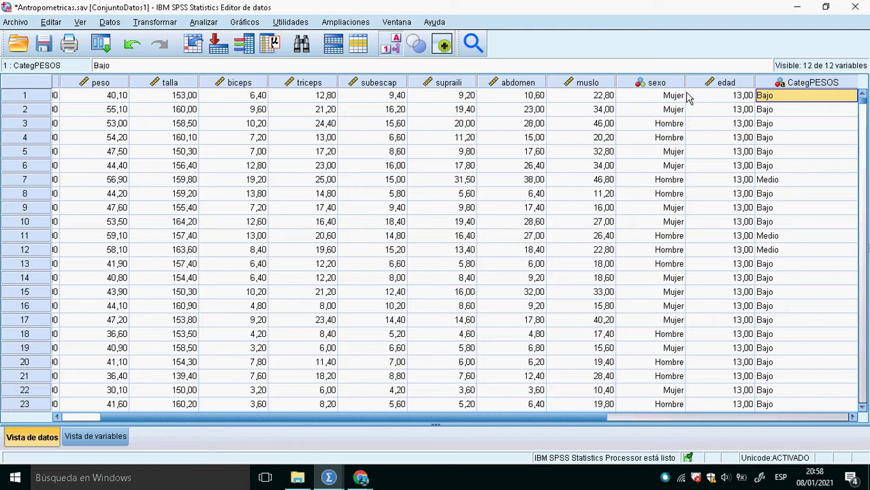
Narrow the sexo and CategPESOS columns in the data view and select the first CategPESOS cell
{"action": "left_click_drag", "start_coordinate": [689, 87], "coordinate": [681, 87]}
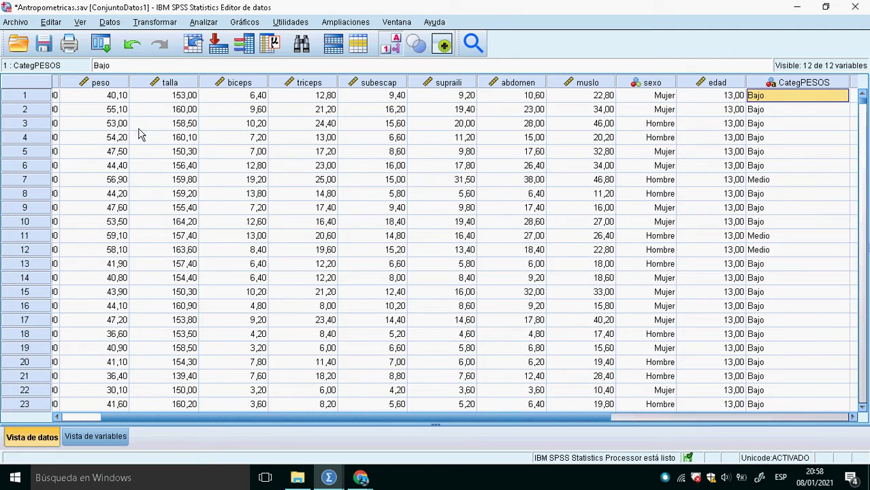
{"action": "left_click", "coordinate": [115, 99]}
{"action": "left_click", "coordinate": [116, 136]}
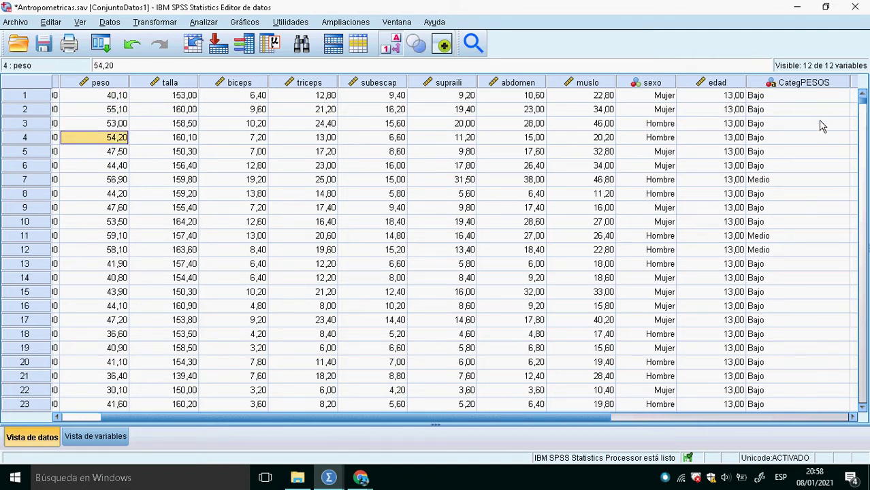
{"action": "left_click_drag", "start_coordinate": [850, 83], "coordinate": [833, 84]}
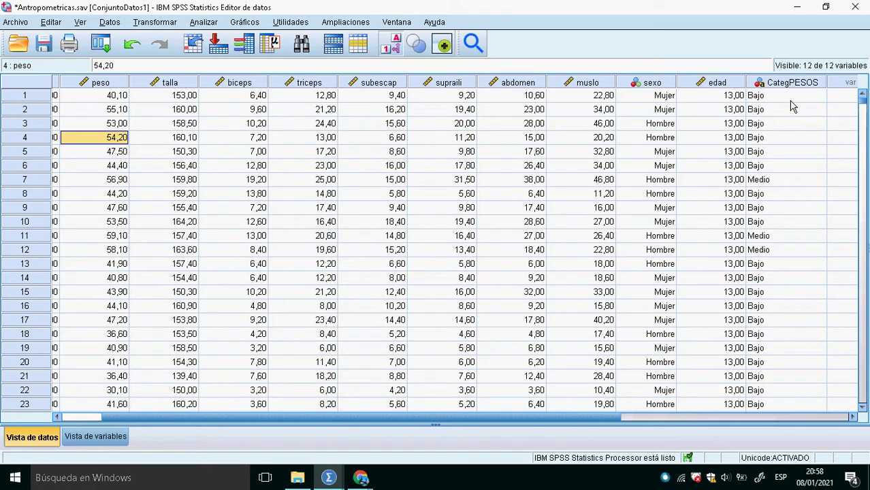
{"action": "left_click", "coordinate": [791, 102]}
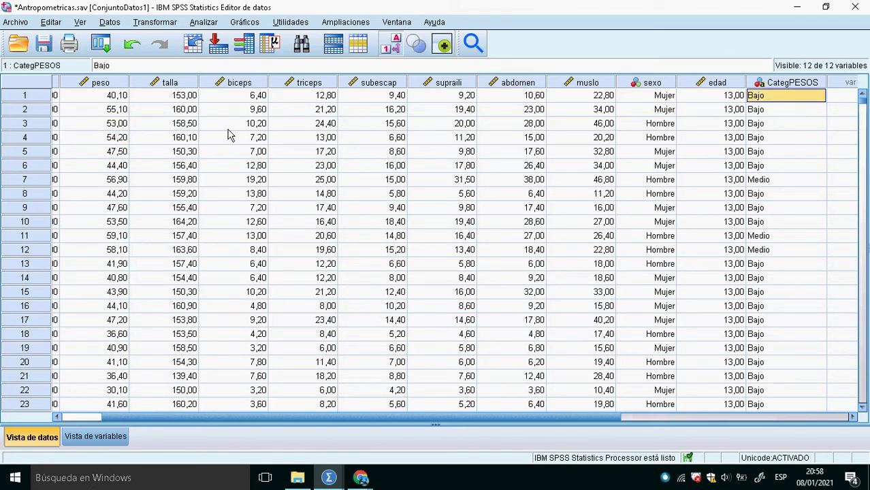
Reset the Frequencies analysis and run a frequency table for CategPESOS
{"action": "left_click", "coordinate": [162, 24]}
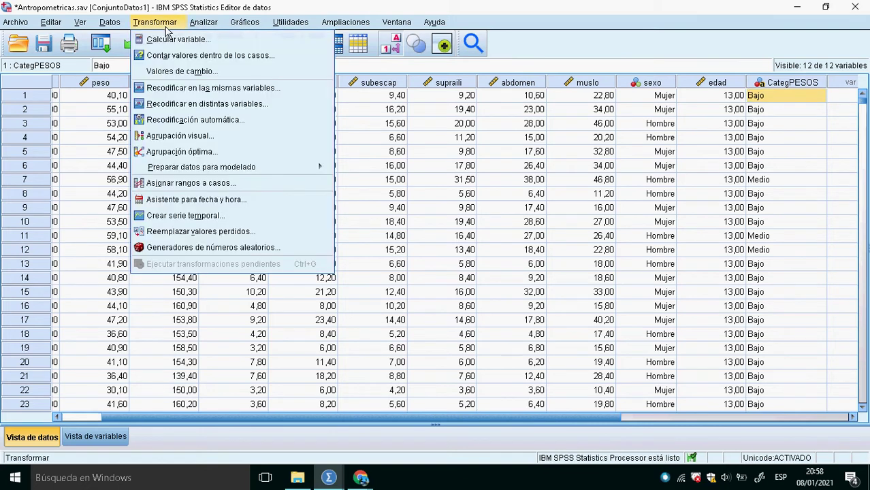
{"action": "mouse_move", "coordinate": [203, 22]}
{"action": "mouse_move", "coordinate": [306, 74]}
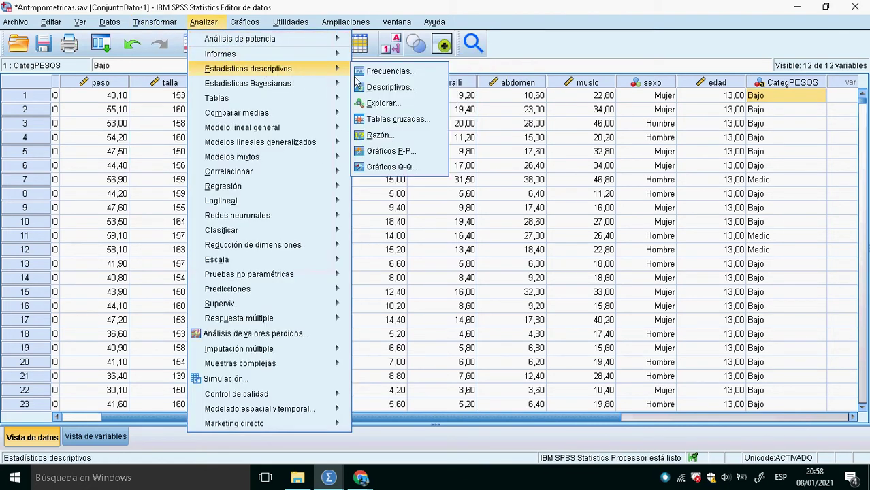
{"action": "left_click", "coordinate": [383, 72]}
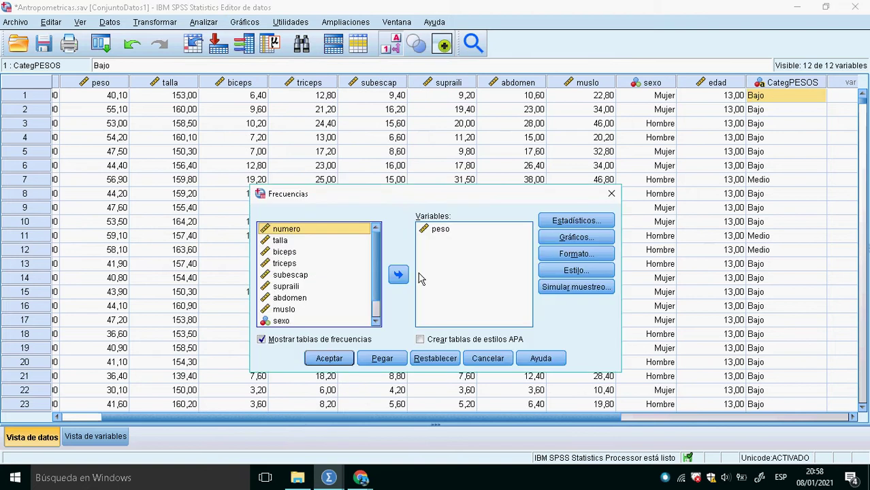
{"action": "left_click", "coordinate": [420, 361]}
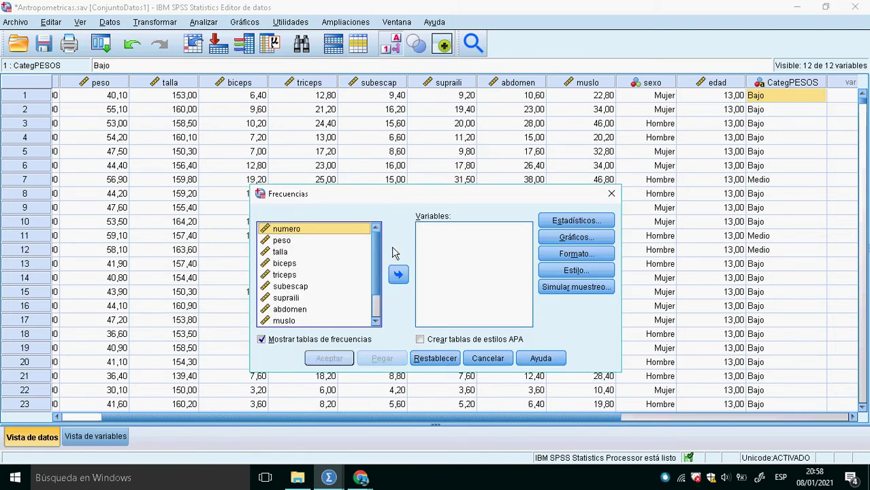
{"action": "scroll", "coordinate": [383, 259], "scroll_direction": "down", "scroll_amount": 1}
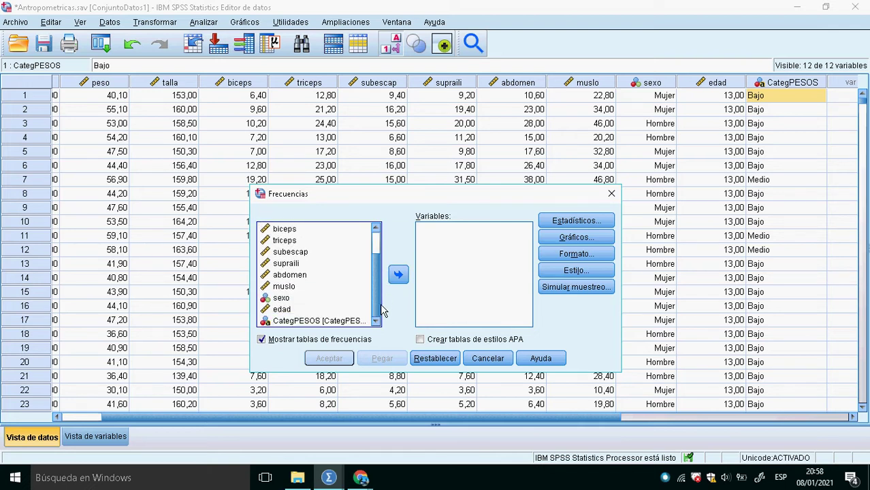
{"action": "left_click", "coordinate": [305, 321]}
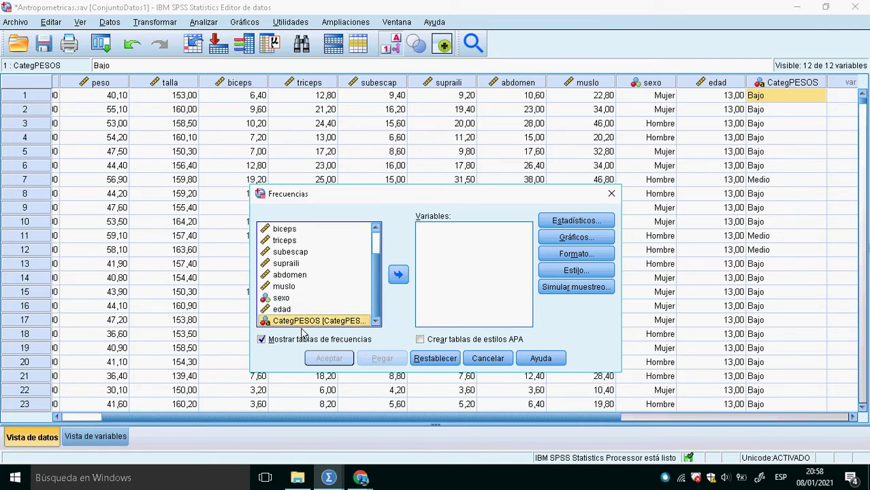
{"action": "left_click", "coordinate": [398, 275]}
{"action": "left_click", "coordinate": [337, 358]}
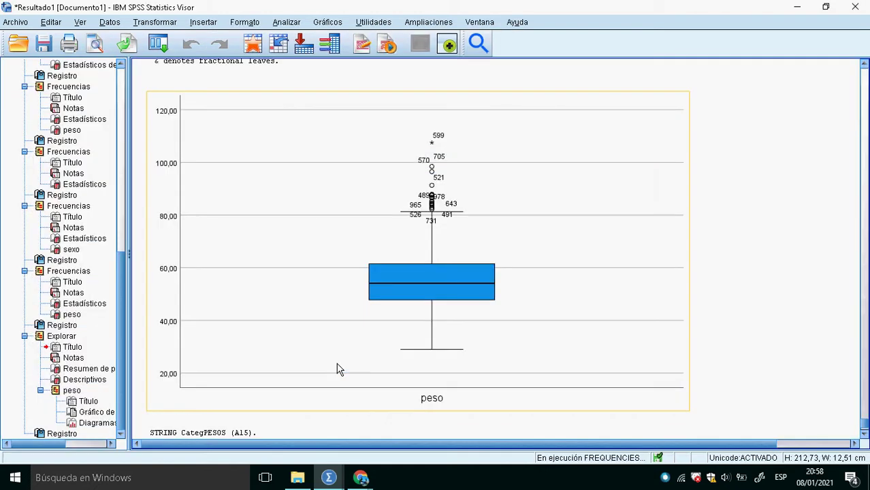
{"action": "left_click", "coordinate": [422, 326]}
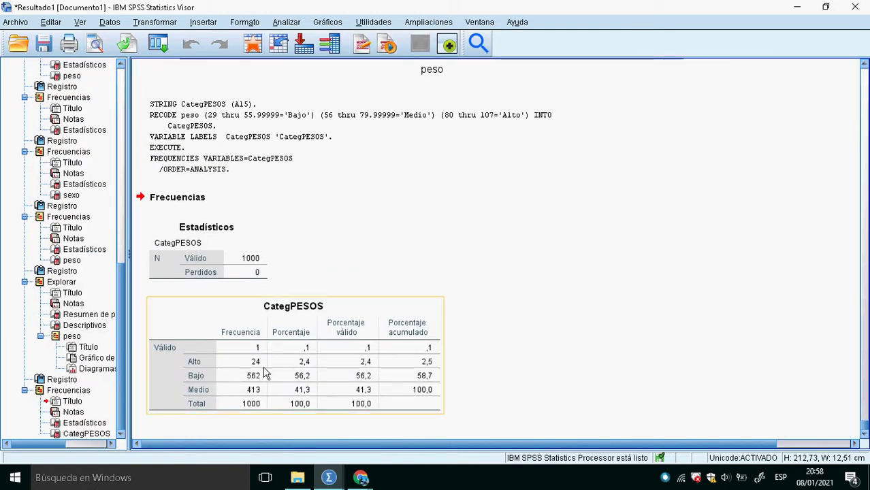
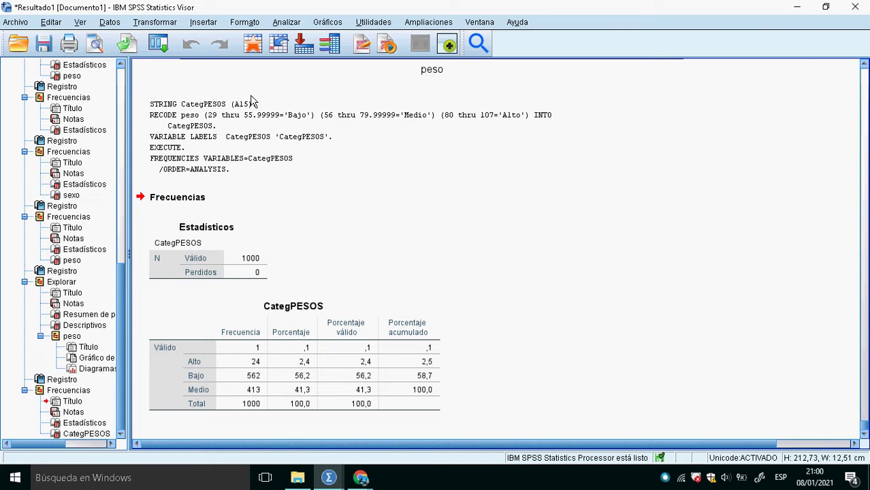
Look through the peso and CategPESOS values down the data rows and check them against the CategPESOS frequency table
{"action": "left_click", "coordinate": [256, 53]}
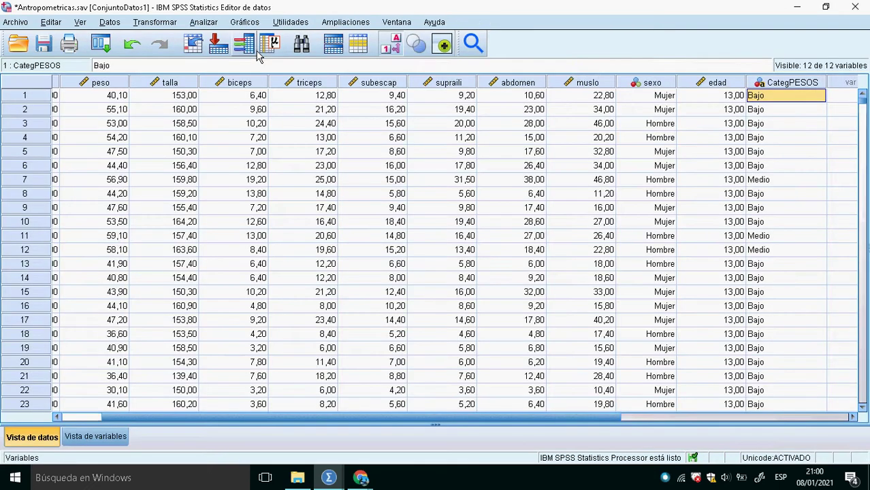
{"action": "scroll", "coordinate": [804, 204], "scroll_direction": "down", "scroll_amount": 10}
{"action": "scroll", "coordinate": [799, 256], "scroll_direction": "up", "scroll_amount": 2}
{"action": "scroll", "coordinate": [803, 267], "scroll_direction": "down", "scroll_amount": 18}
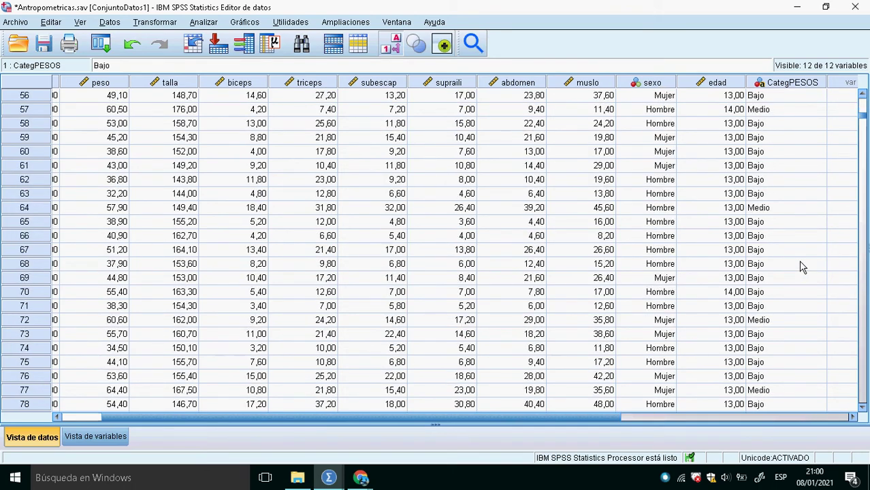
{"action": "scroll", "coordinate": [804, 267], "scroll_direction": "down", "scroll_amount": 8}
{"action": "scroll", "coordinate": [803, 267], "scroll_direction": "down", "scroll_amount": 20}
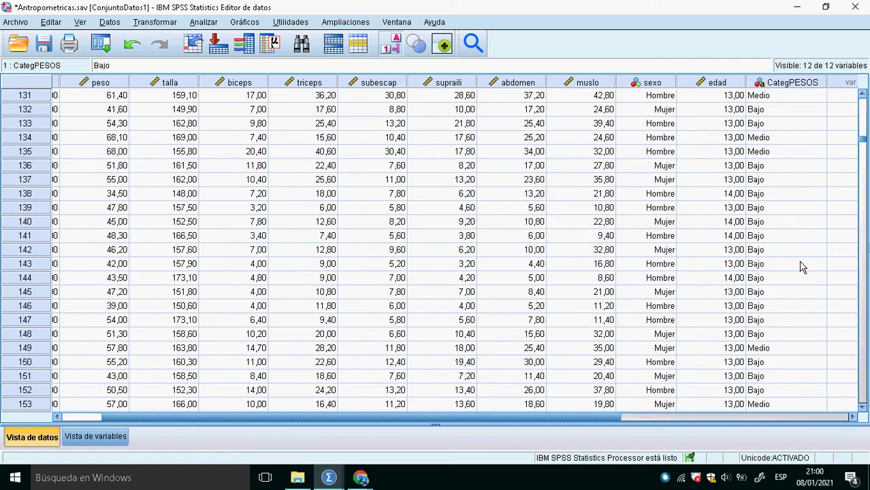
{"action": "scroll", "coordinate": [803, 267], "scroll_direction": "down", "scroll_amount": 20}
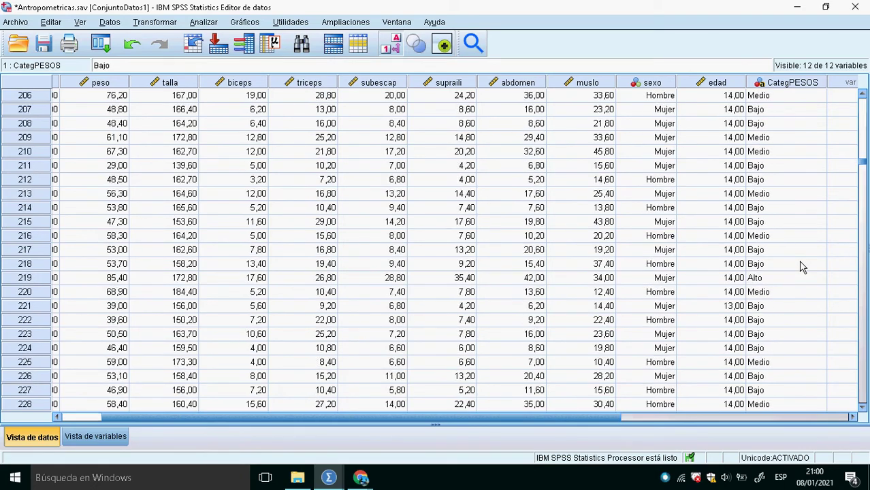
{"action": "scroll", "coordinate": [803, 267], "scroll_direction": "down", "scroll_amount": 20}
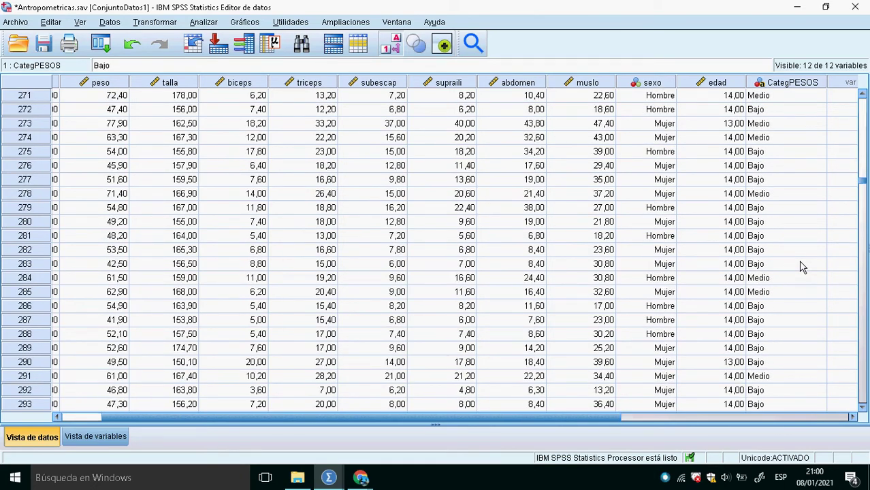
{"action": "scroll", "coordinate": [803, 267], "scroll_direction": "down", "scroll_amount": 20}
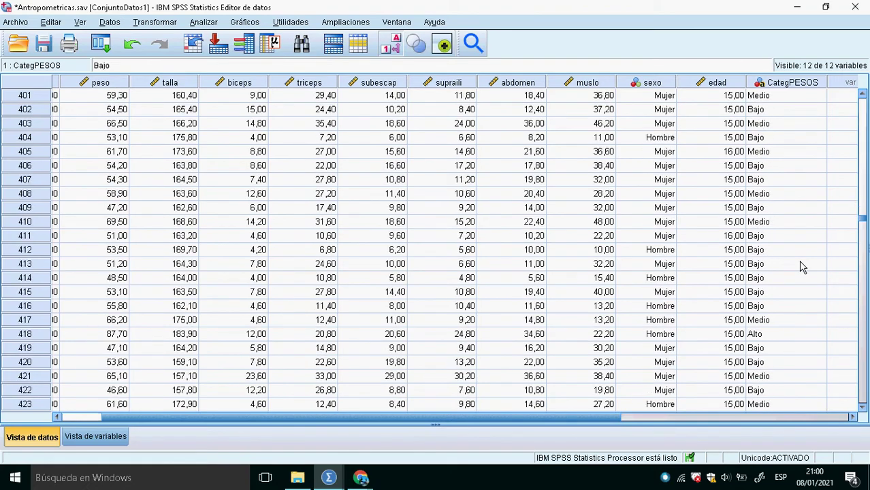
{"action": "scroll", "coordinate": [803, 266], "scroll_direction": "down", "scroll_amount": 20}
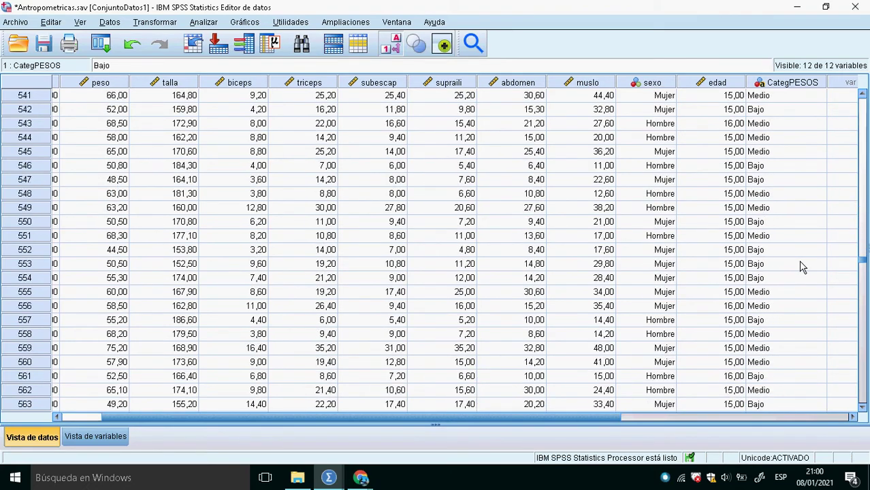
{"action": "scroll", "coordinate": [803, 267], "scroll_direction": "down", "scroll_amount": 20}
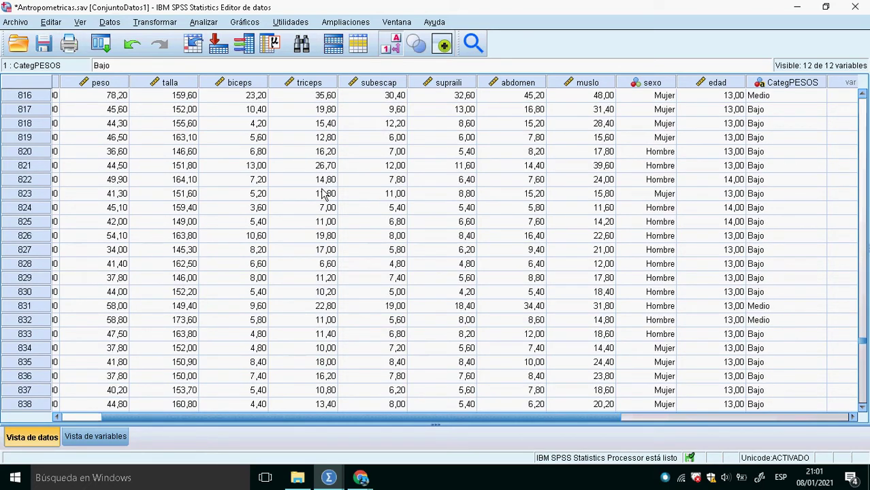
{"action": "key", "text": "alt+Tab"}
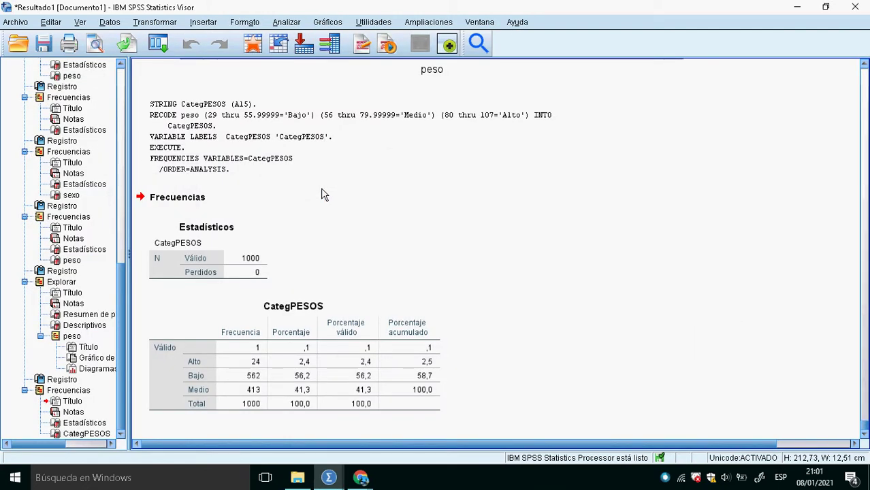
{"action": "left_click", "coordinate": [258, 51]}
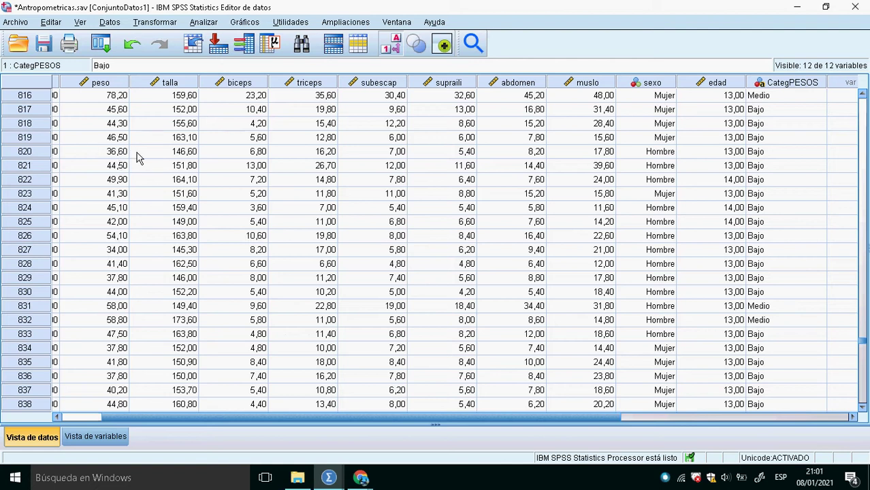
Set the peso value of the first case to 90 in the data view
{"action": "scroll", "coordinate": [102, 136], "scroll_direction": "up", "scroll_amount": 7}
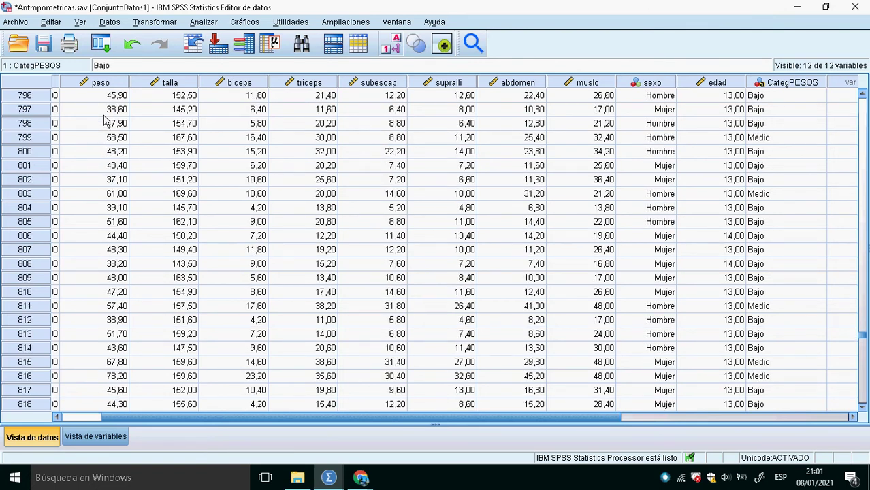
{"action": "left_click", "coordinate": [105, 113]}
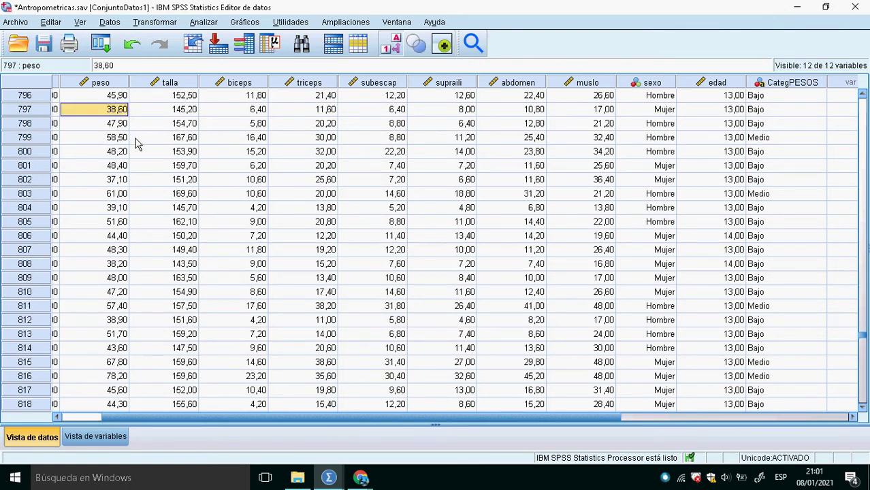
{"action": "key", "text": "ctrl+Up"}
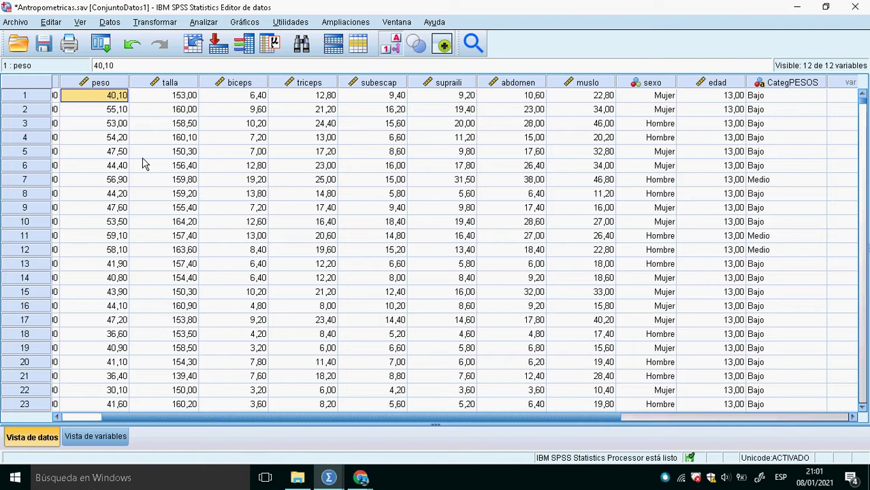
{"action": "type", "text": "90"}
{"action": "key", "text": "Return"}
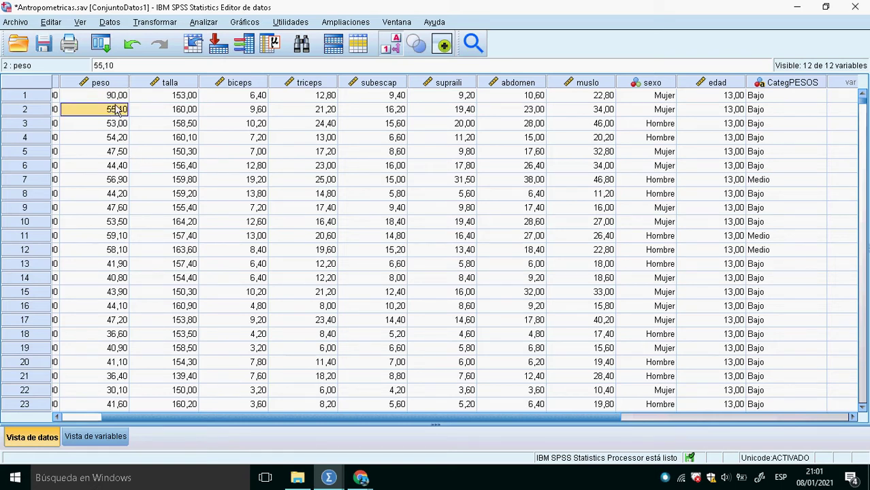
{"action": "key", "text": "Up"}
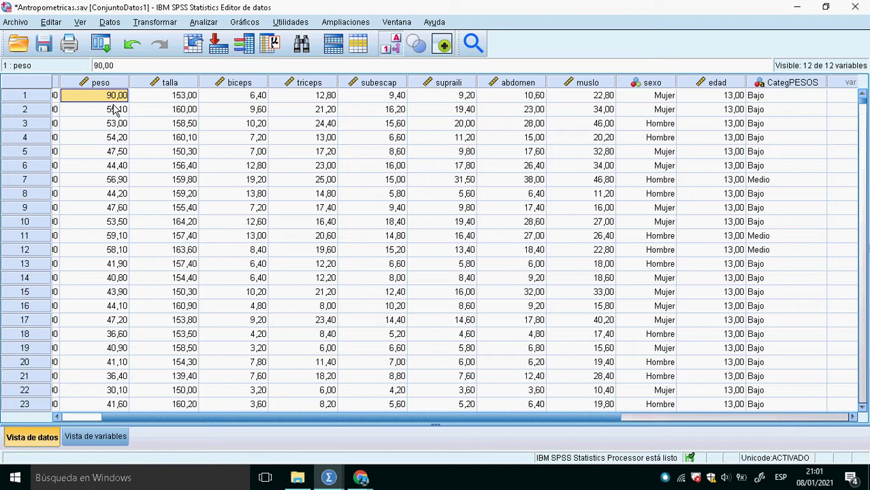
Rerun the recode of peso into CategPESOS with its existing ranges and return to the data editor
{"action": "left_click", "coordinate": [786, 94]}
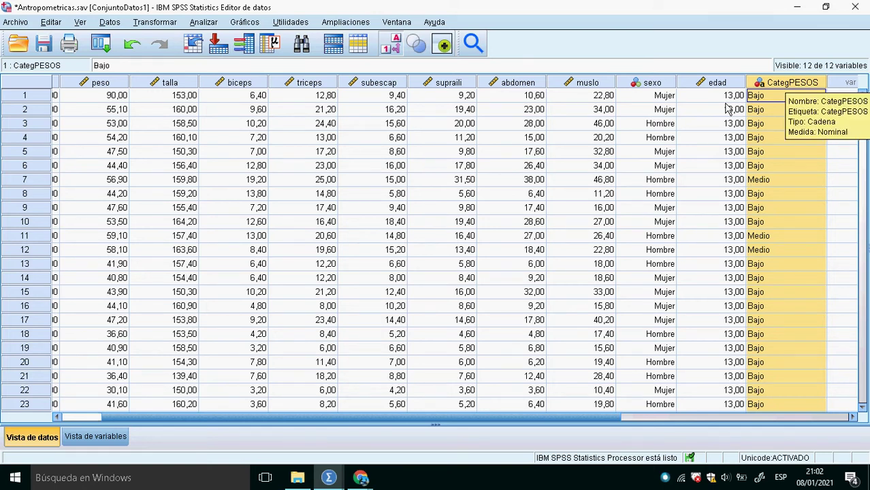
{"action": "left_click", "coordinate": [156, 22]}
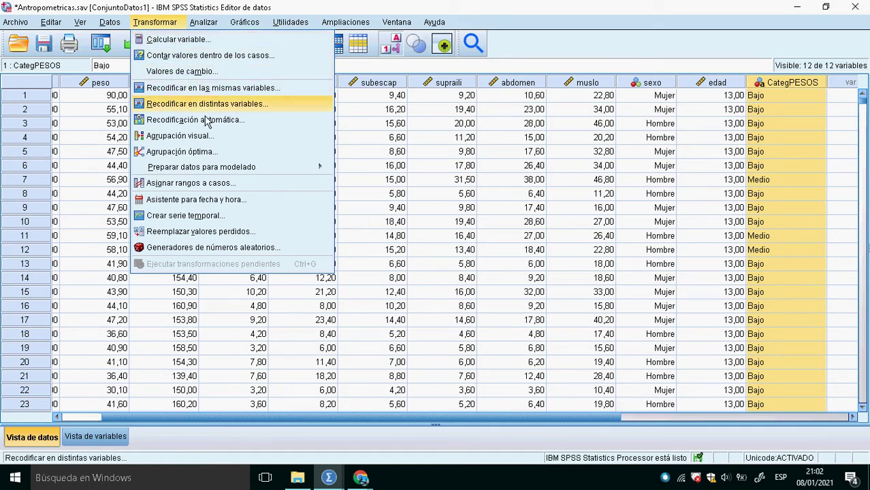
{"action": "left_click", "coordinate": [210, 112]}
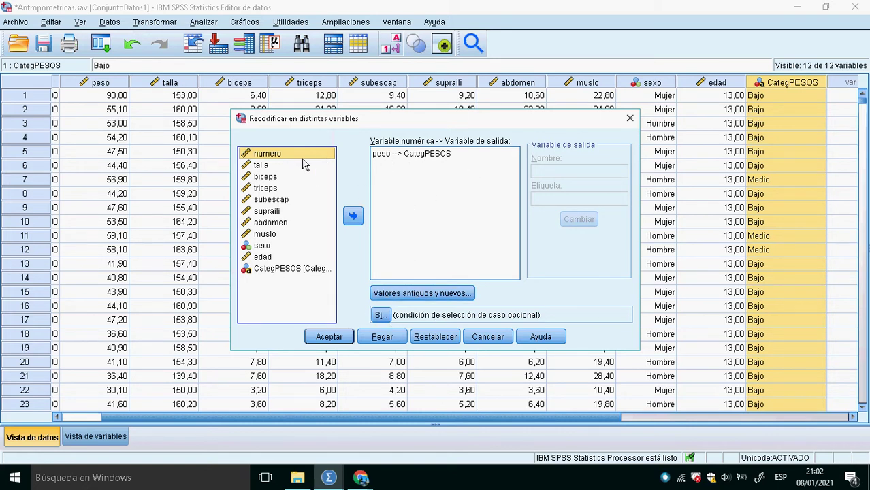
{"action": "left_click", "coordinate": [340, 337]}
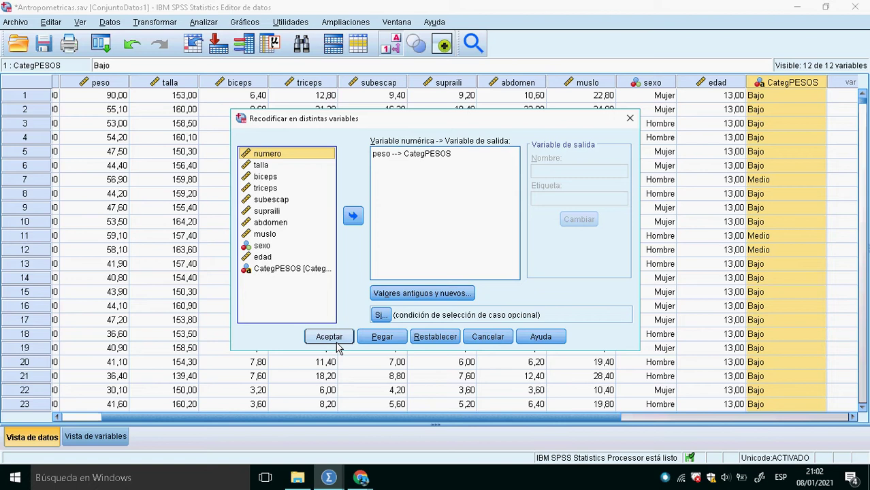
{"action": "left_click", "coordinate": [279, 43]}
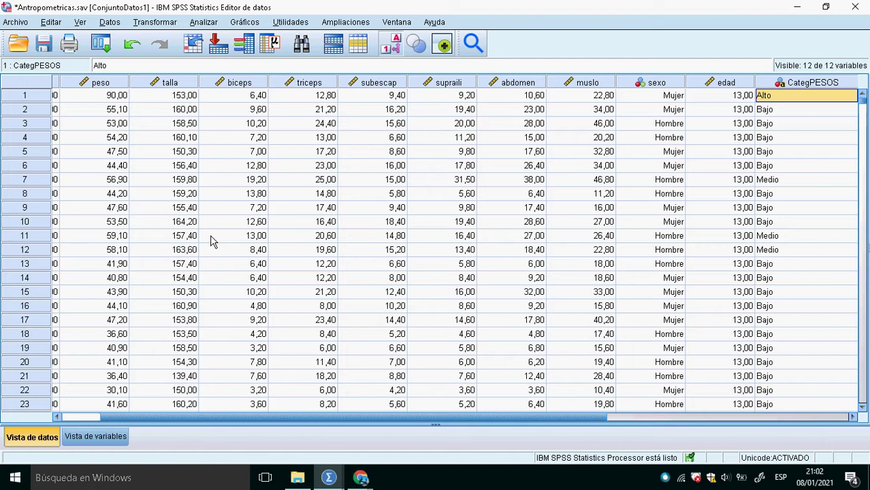
Run the Frequencies analysis for CategPESOS again and bring its full frequency table into view
{"action": "left_click", "coordinate": [208, 23]}
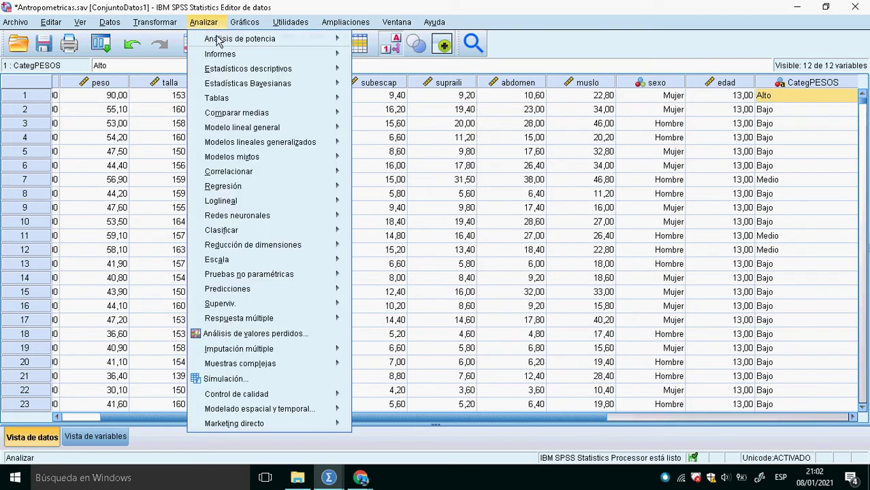
{"action": "mouse_move", "coordinate": [272, 69]}
{"action": "left_click", "coordinate": [384, 72]}
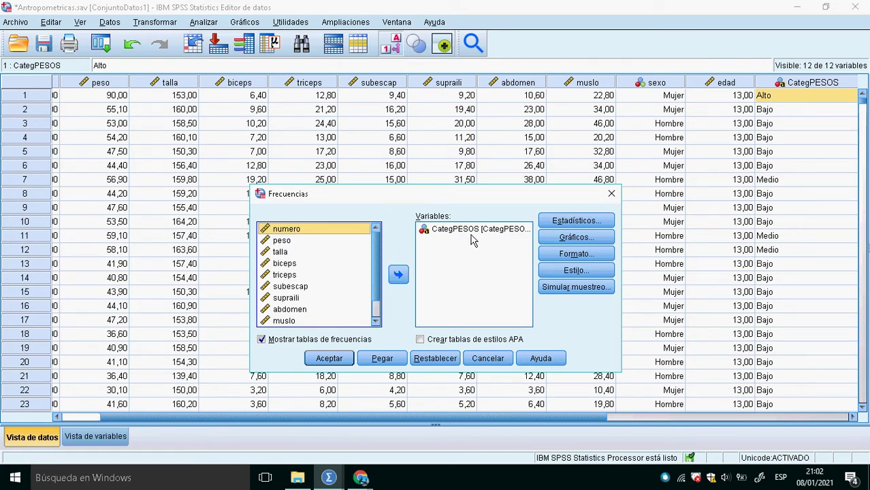
{"action": "left_click", "coordinate": [343, 358]}
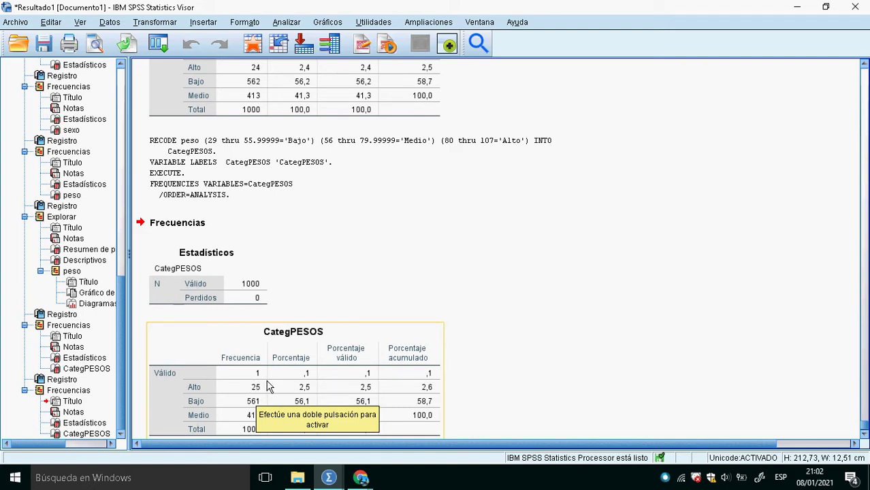
{"action": "scroll", "coordinate": [269, 387], "scroll_direction": "down", "scroll_amount": 1}
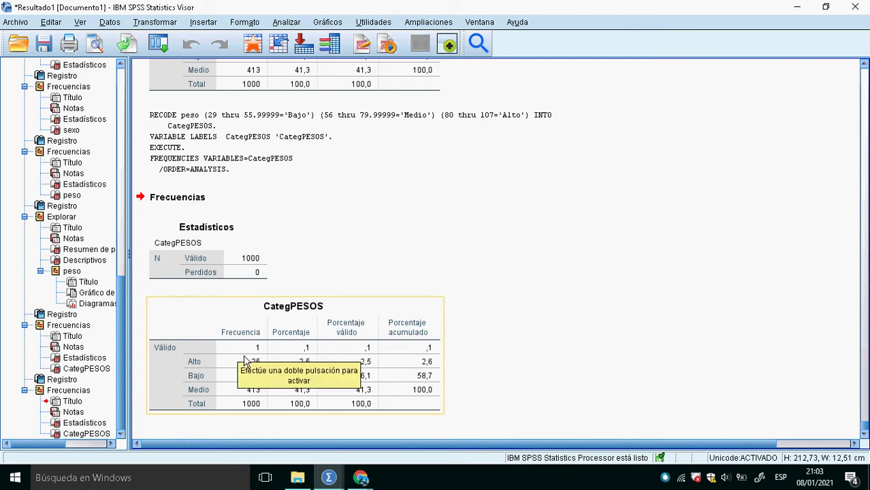
Check the last data rows for an uncategorised case and examine the minimum and maximum of peso in the Explore descriptives table
{"action": "left_click", "coordinate": [264, 57]}
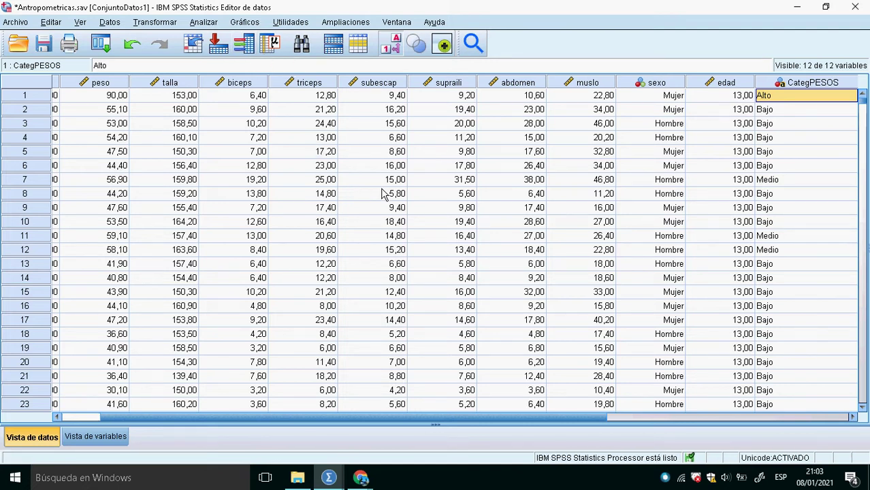
{"action": "key", "text": "ctrl+Down"}
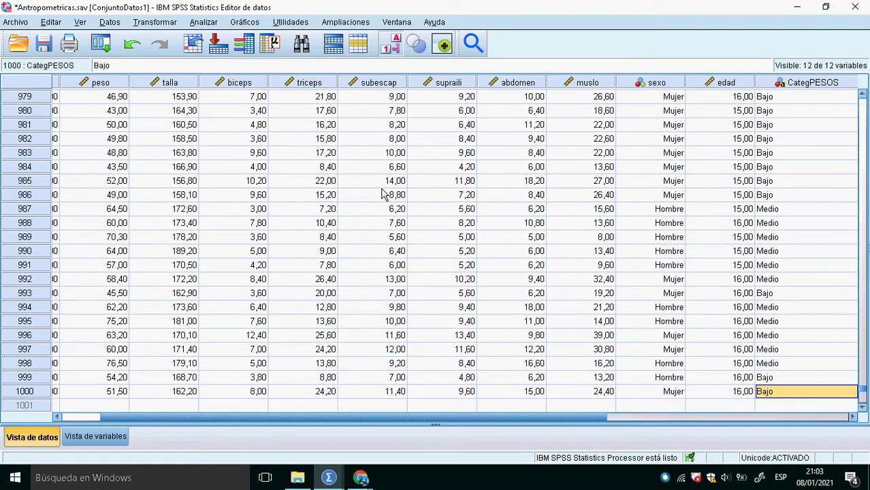
{"action": "scroll", "coordinate": [383, 195], "scroll_direction": "down", "scroll_amount": 1}
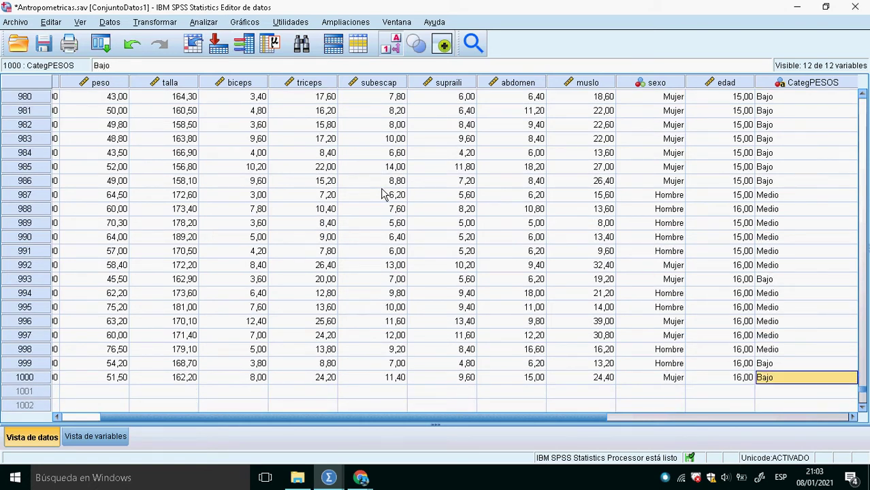
{"action": "key", "text": "alt+Tab"}
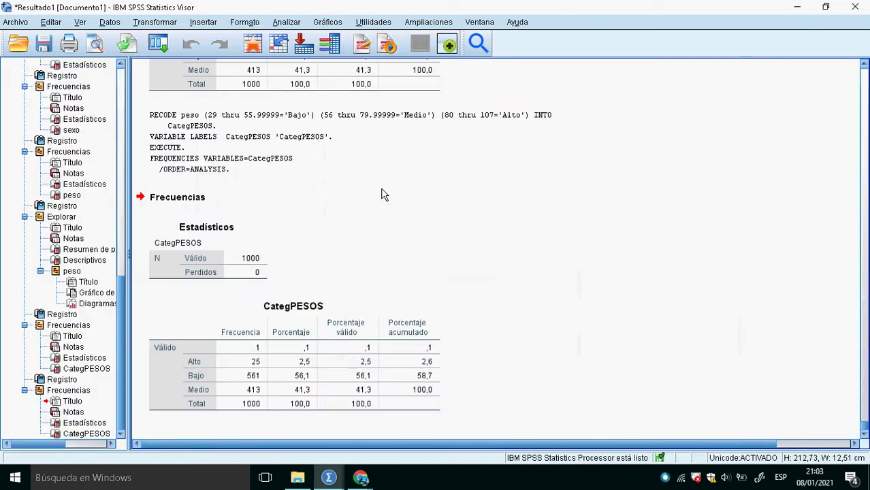
{"action": "scroll", "coordinate": [384, 192], "scroll_direction": "up", "scroll_amount": 15}
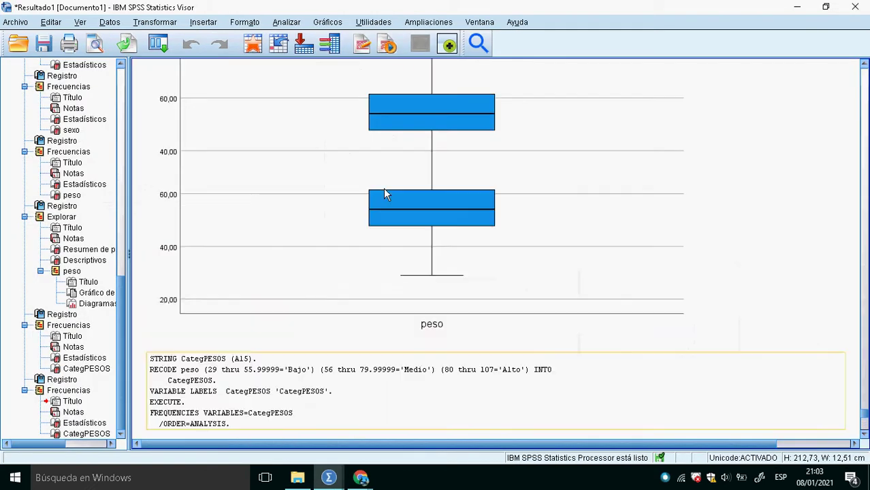
{"action": "scroll", "coordinate": [384, 195], "scroll_direction": "up", "scroll_amount": 3}
{"action": "left_click", "coordinate": [384, 195]}
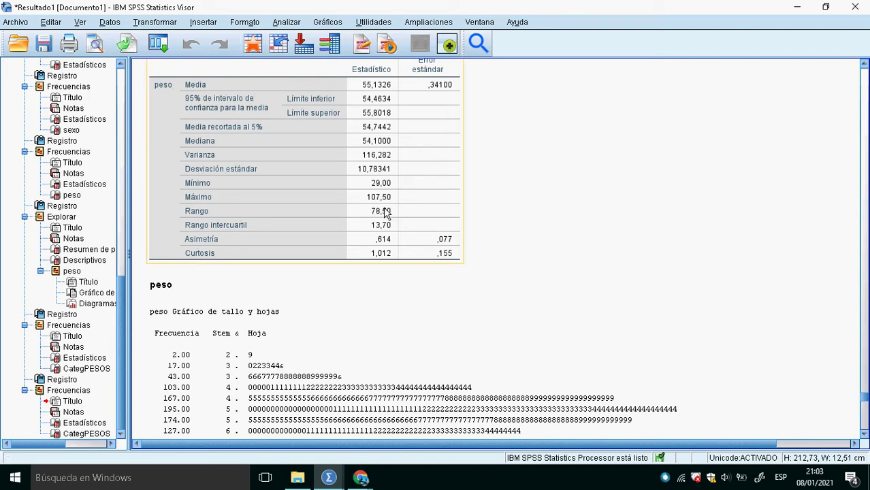
In the recode of peso into CategPESOS, change the old-value range for Alto to 80 through 108
{"action": "left_click", "coordinate": [278, 44]}
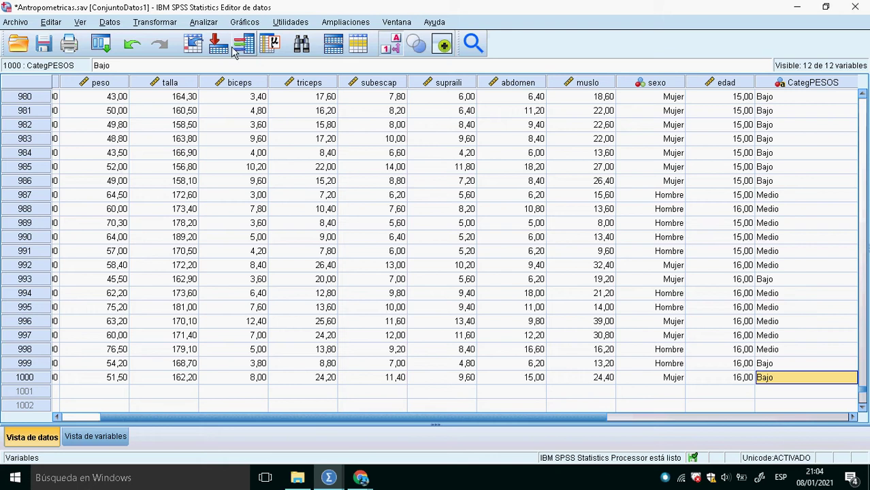
{"action": "left_click", "coordinate": [203, 22]}
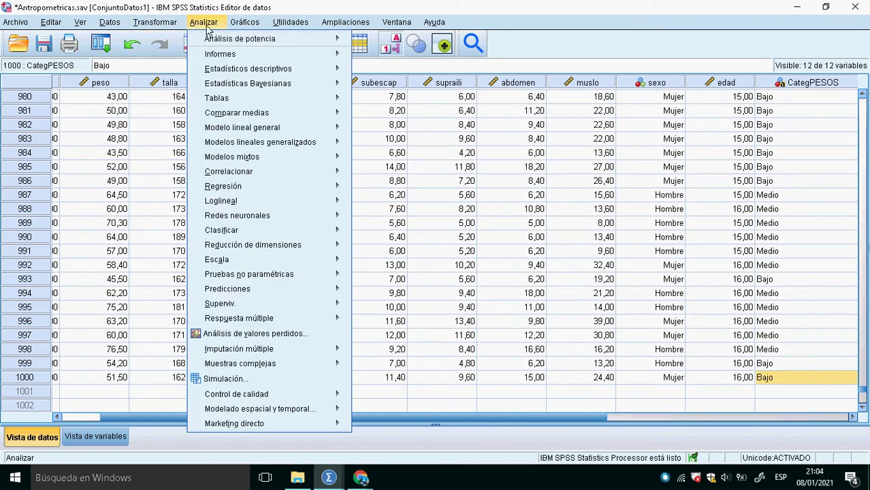
{"action": "mouse_move", "coordinate": [179, 29]}
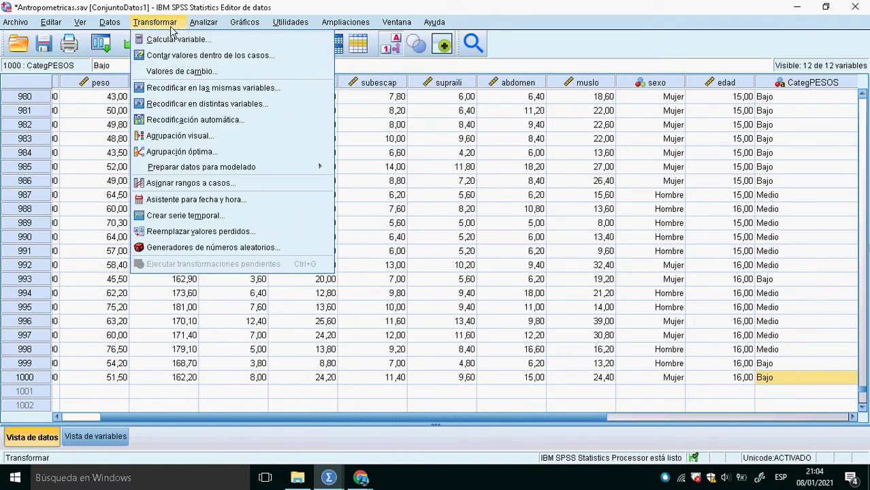
{"action": "left_click", "coordinate": [202, 110]}
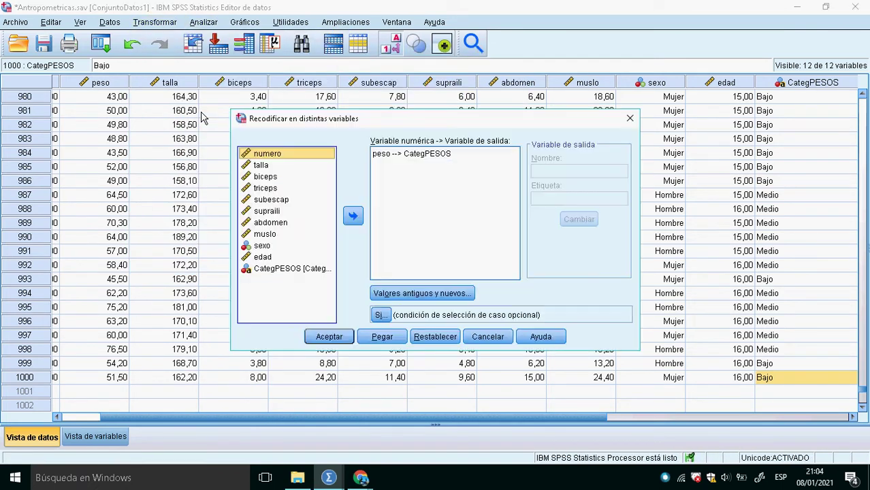
{"action": "left_click", "coordinate": [420, 166]}
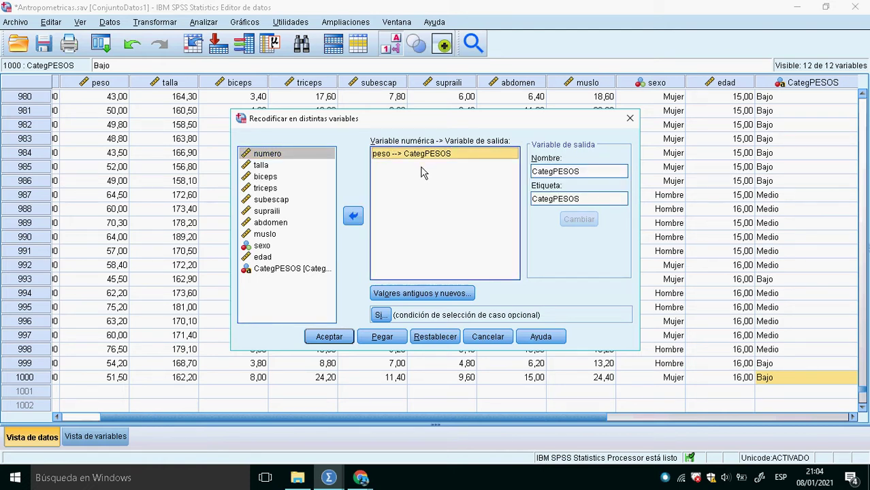
{"action": "left_click", "coordinate": [454, 296]}
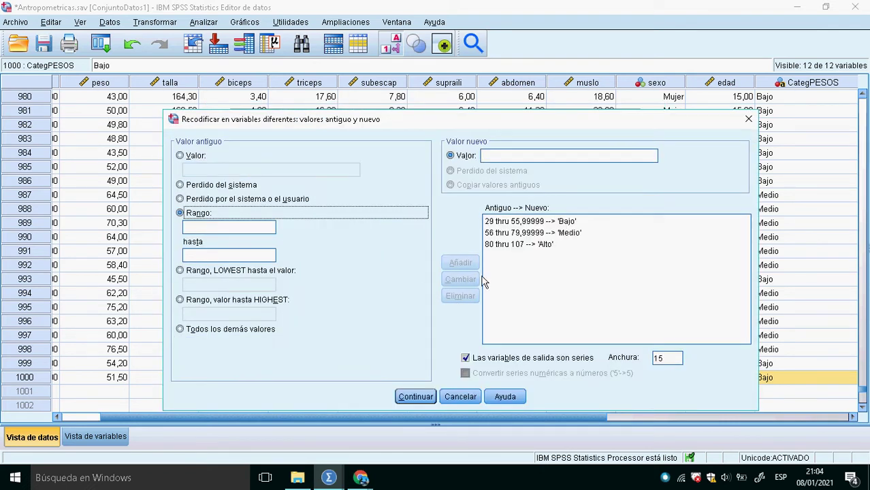
{"action": "left_click", "coordinate": [517, 244]}
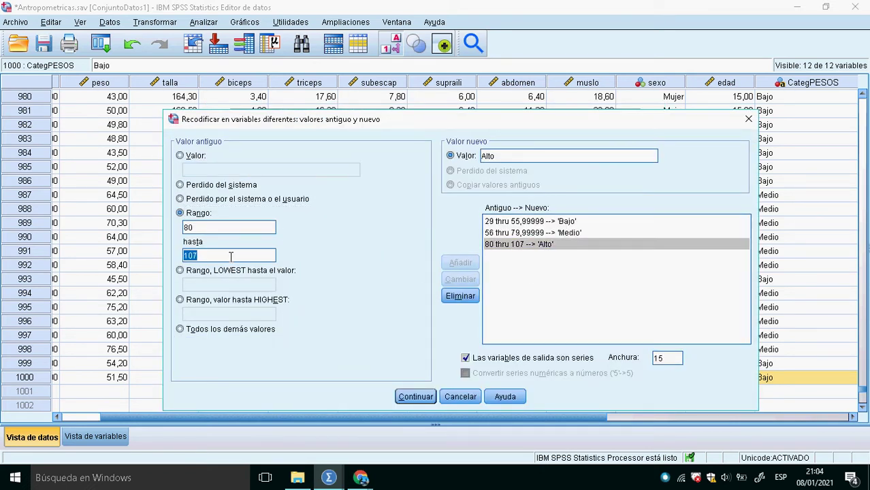
{"action": "left_click", "coordinate": [235, 259]}
{"action": "key", "text": "BackSpace"}
{"action": "type", "text": "8"}
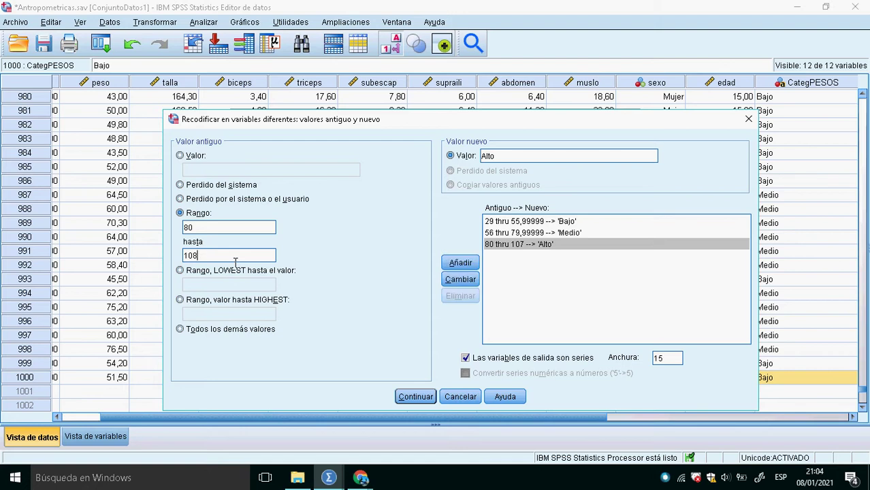
{"action": "left_click", "coordinate": [457, 280]}
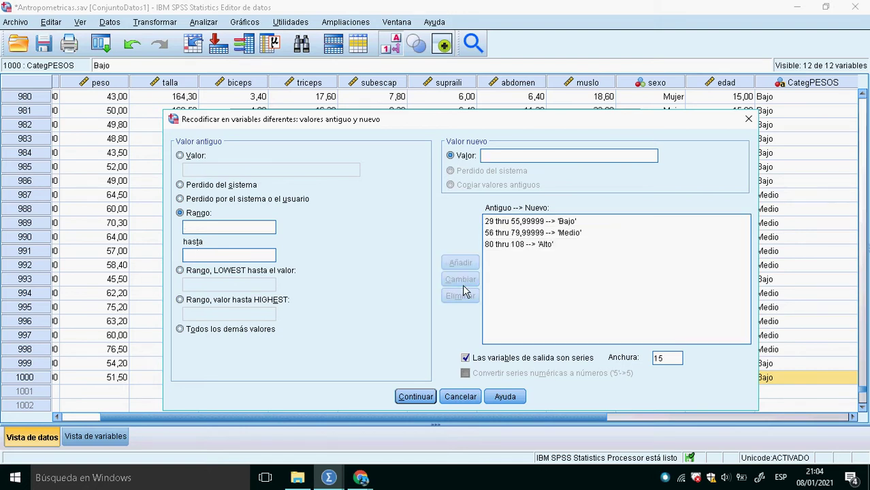
{"action": "left_click", "coordinate": [415, 396]}
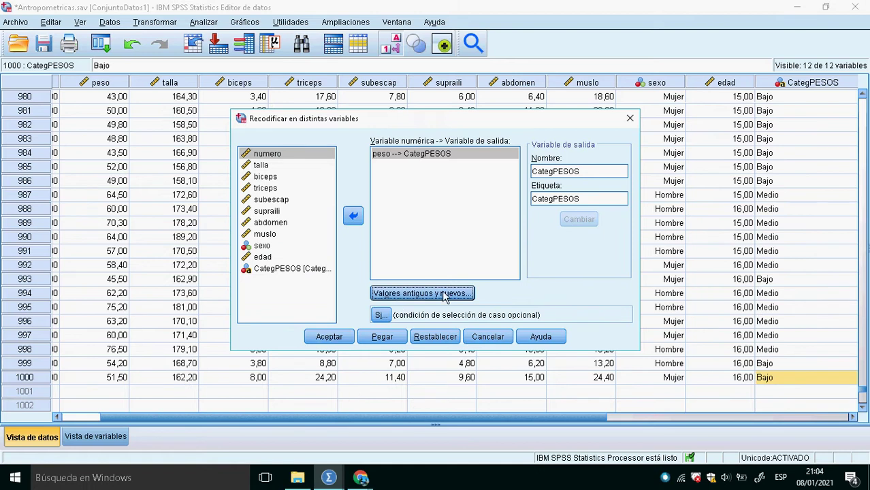
Apply the updated recode of peso into CategPESOS and run the same recode once more
{"action": "left_click", "coordinate": [330, 338]}
{"action": "left_click", "coordinate": [253, 45]}
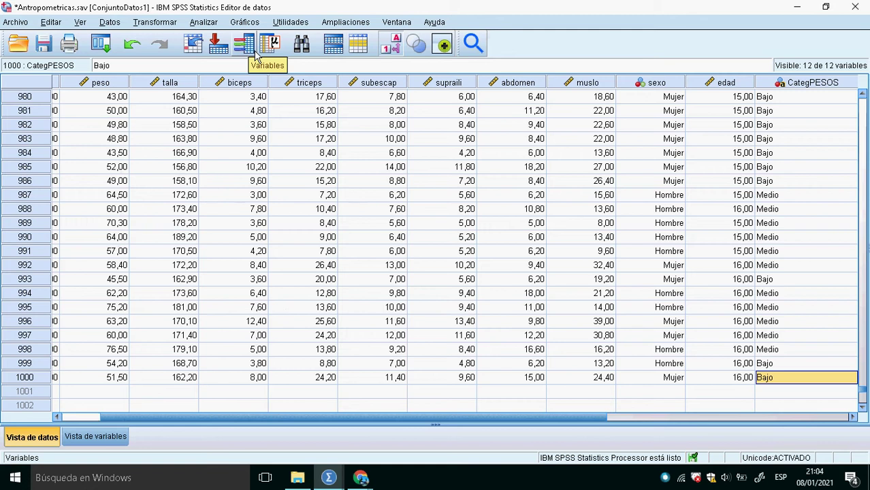
{"action": "left_click", "coordinate": [154, 22]}
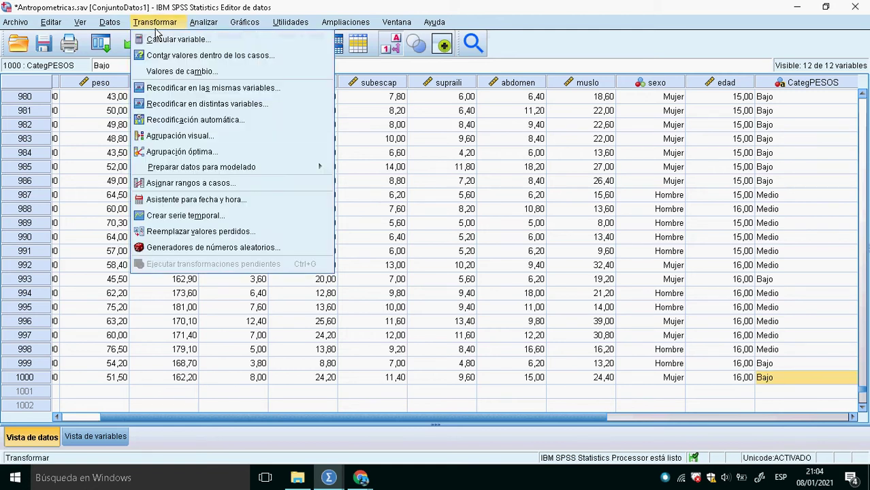
{"action": "left_click", "coordinate": [186, 106]}
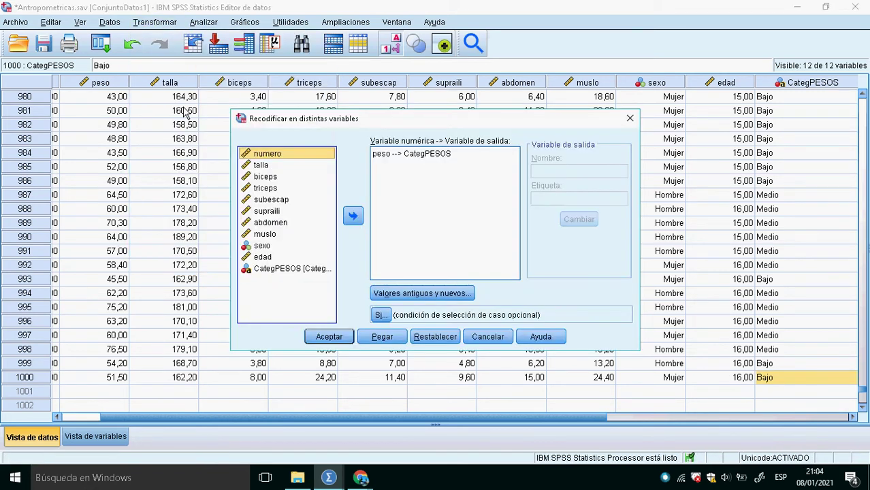
{"action": "left_click", "coordinate": [344, 337]}
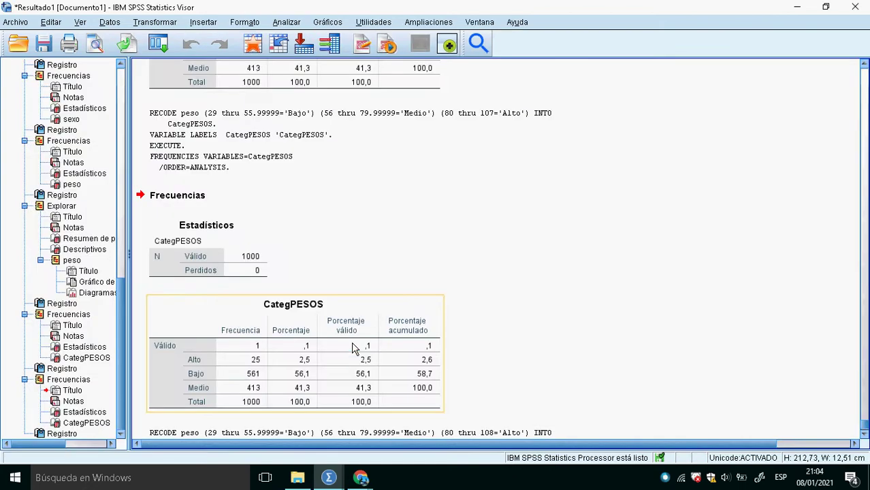
Rerun the CategPESOS frequency table on the newly recoded data
{"action": "left_click", "coordinate": [243, 42]}
{"action": "left_click", "coordinate": [204, 22]}
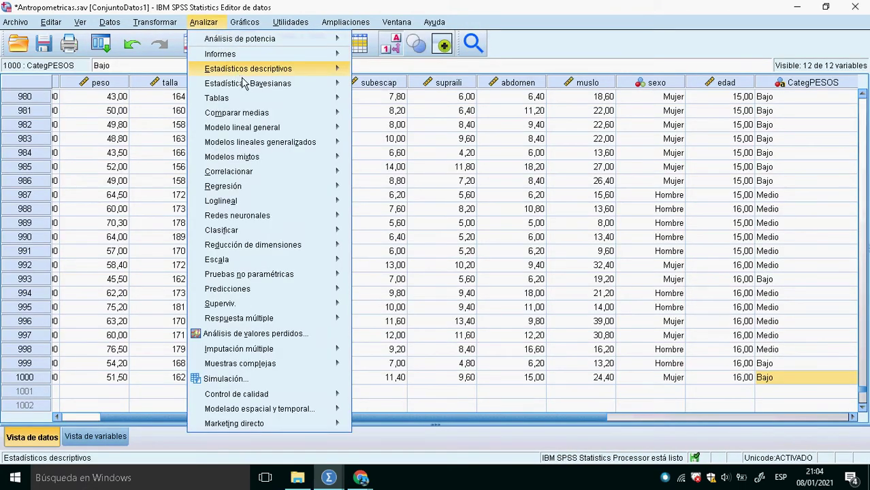
{"action": "left_click", "coordinate": [389, 71]}
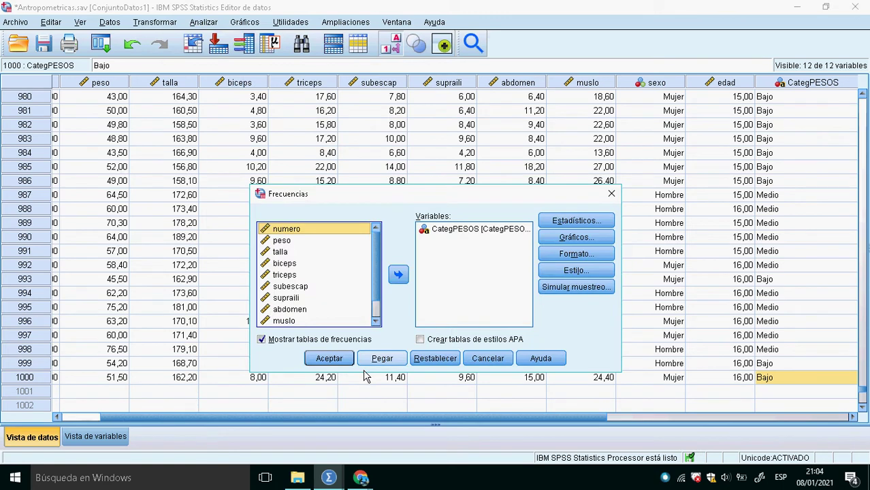
Generate the frequency table for CategPESOS and return to the Antropometricas.sav data
{"action": "left_click", "coordinate": [329, 358]}
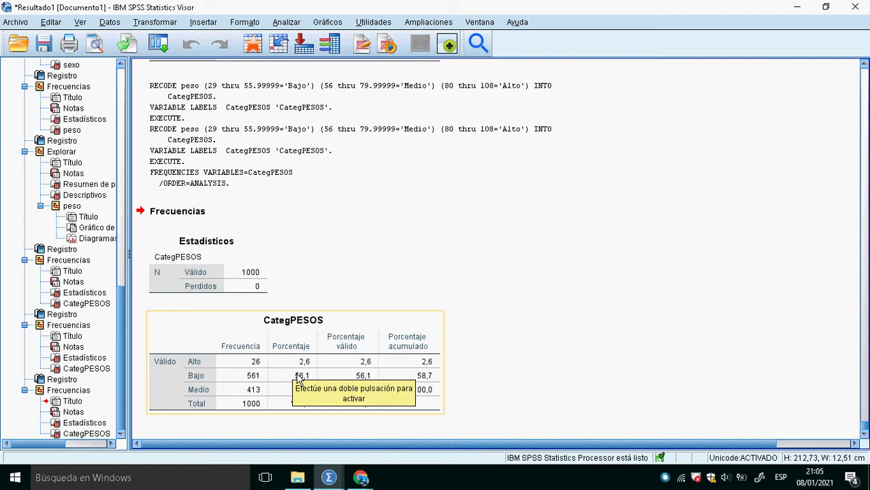
{"action": "left_click", "coordinate": [279, 44]}
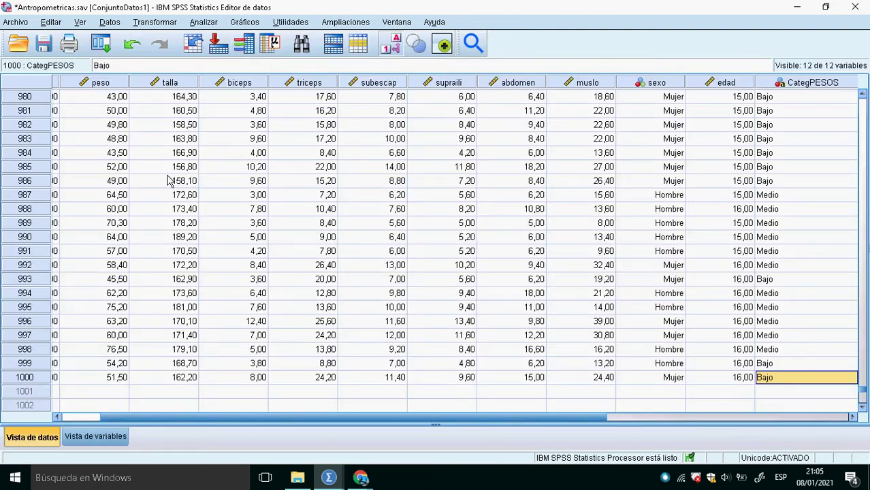
{"action": "left_click", "coordinate": [119, 97]}
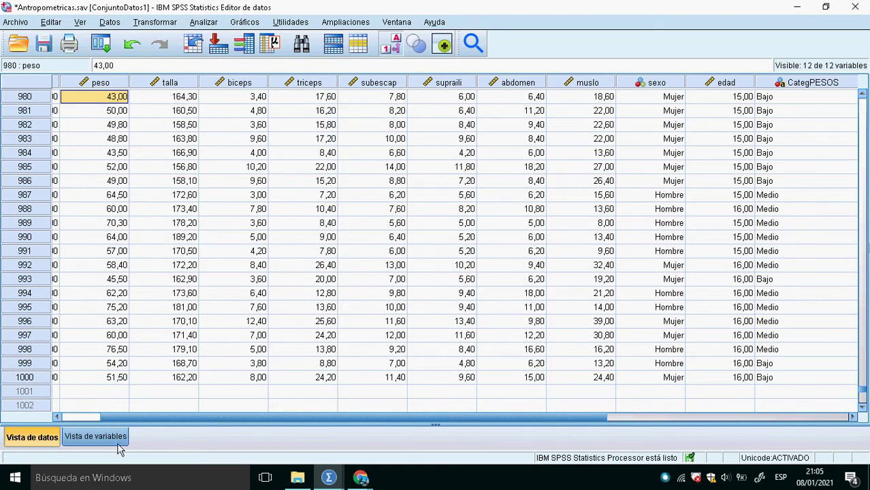
Check the variable definitions of the Antropometricas.sav dataset, and return to its data rows
{"action": "left_click", "coordinate": [95, 436]}
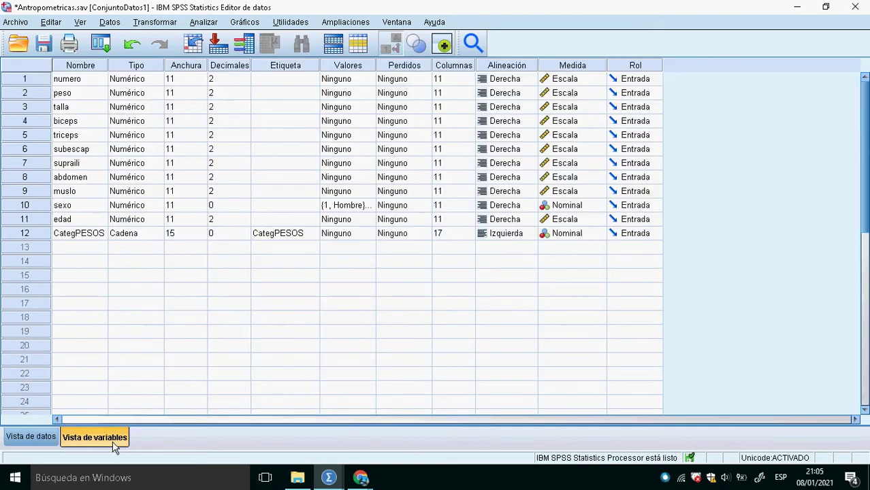
{"action": "left_click", "coordinate": [31, 437]}
{"action": "left_click", "coordinate": [178, 141]}
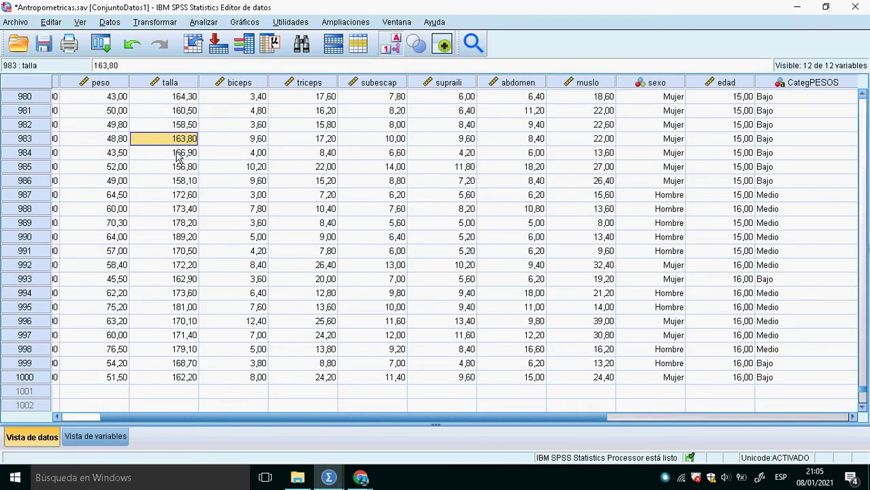
Create a new empty dataset and show its variable definition grid
{"action": "left_click", "coordinate": [28, 26]}
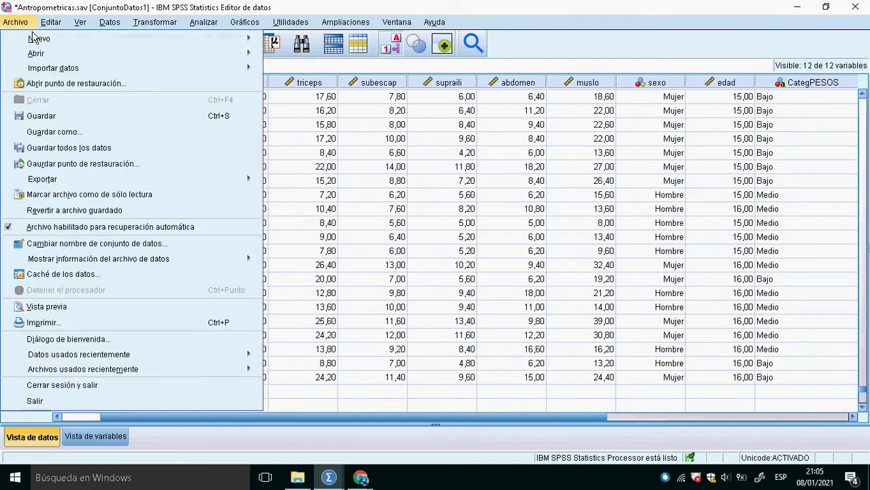
{"action": "mouse_move", "coordinate": [66, 40]}
{"action": "left_click", "coordinate": [288, 45]}
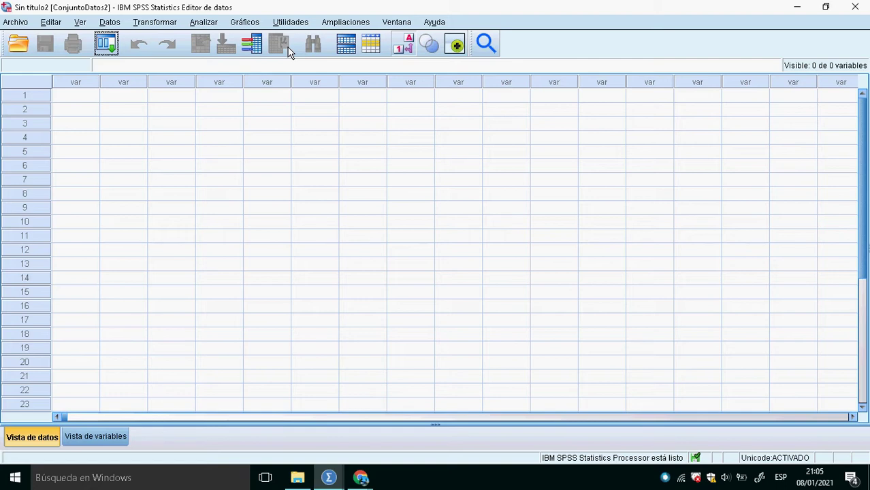
{"action": "left_click", "coordinate": [109, 445]}
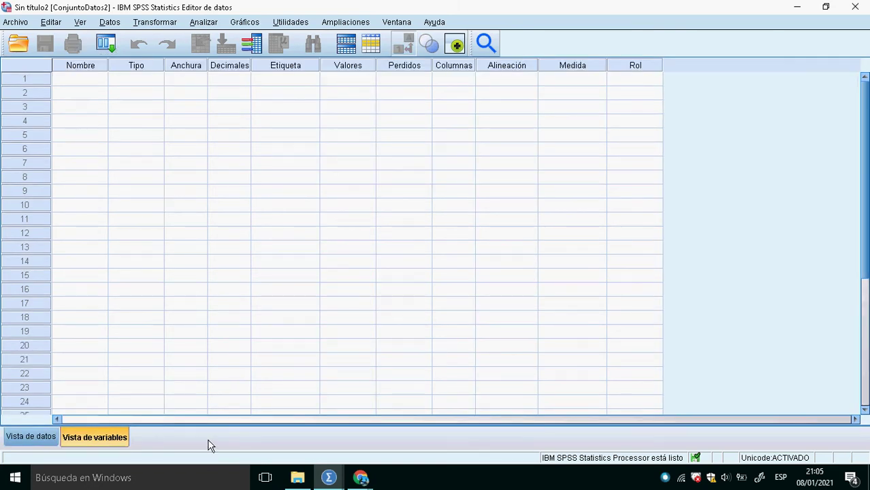
Look through the 20-21 AQPVIRTUAL Agencia folder on MISDOC (D:) and its CURSSOS AQPVIRTUAL 2021 subfolder in File Explorer
{"action": "left_click", "coordinate": [298, 478]}
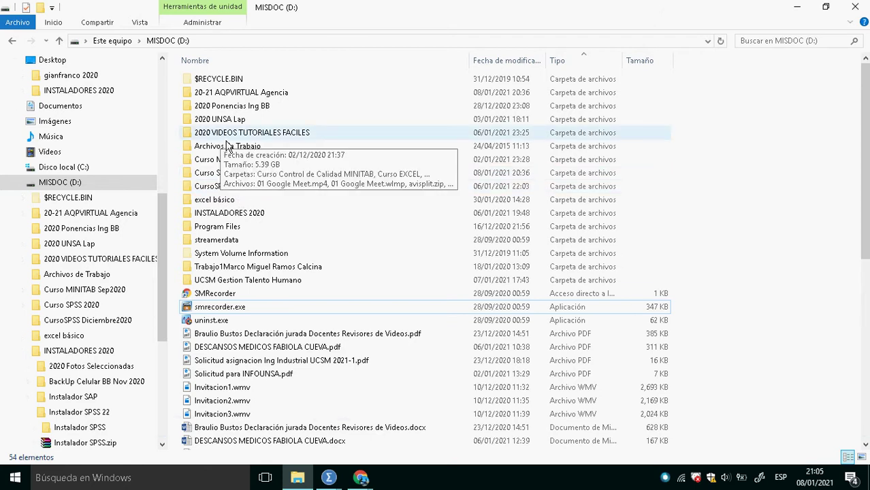
{"action": "double_click", "coordinate": [231, 92]}
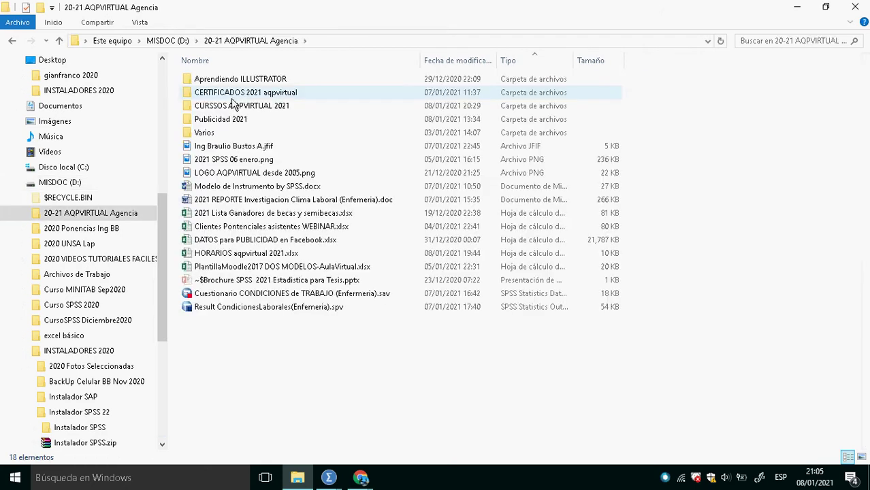
{"action": "double_click", "coordinate": [244, 109]}
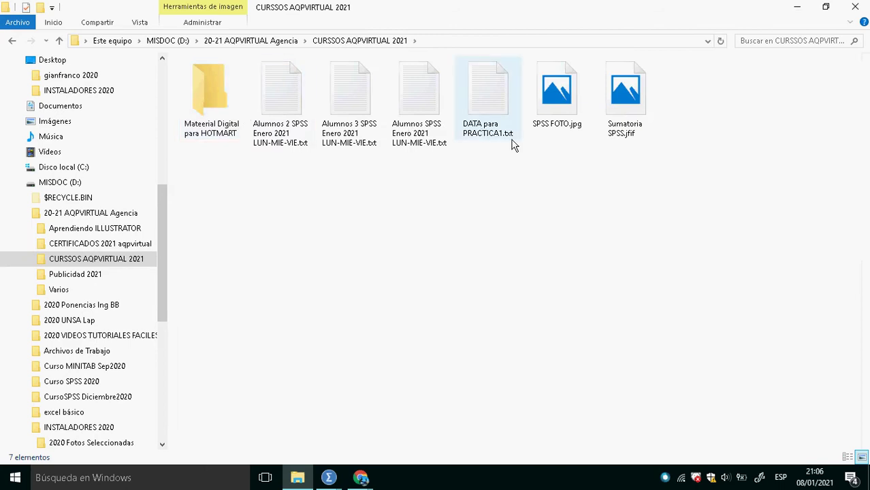
{"action": "left_click", "coordinate": [13, 41]}
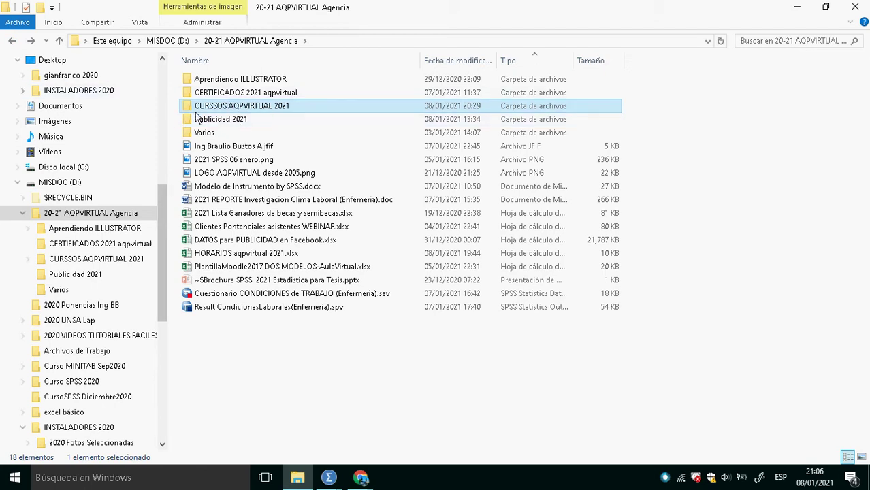
Switch to the Google Meet call in Chrome and stop presenting the screen
{"action": "key", "text": "alt+Tab"}
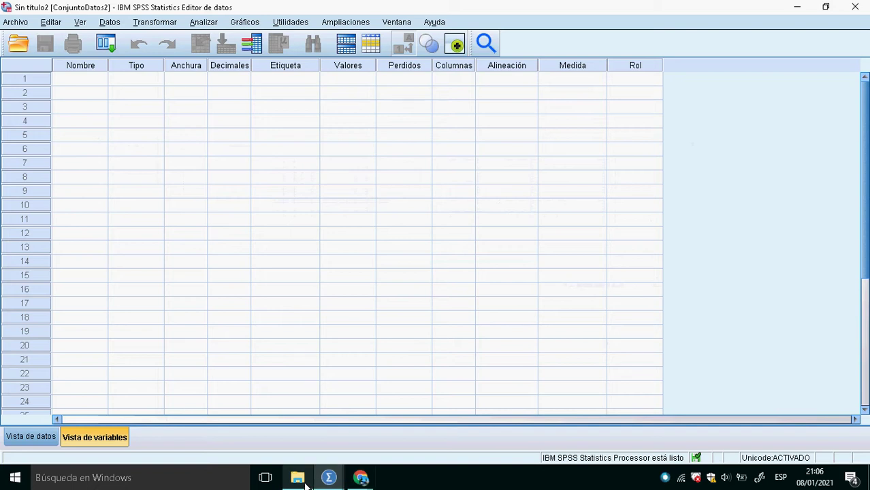
{"action": "mouse_move", "coordinate": [306, 479]}
{"action": "mouse_move", "coordinate": [361, 477]}
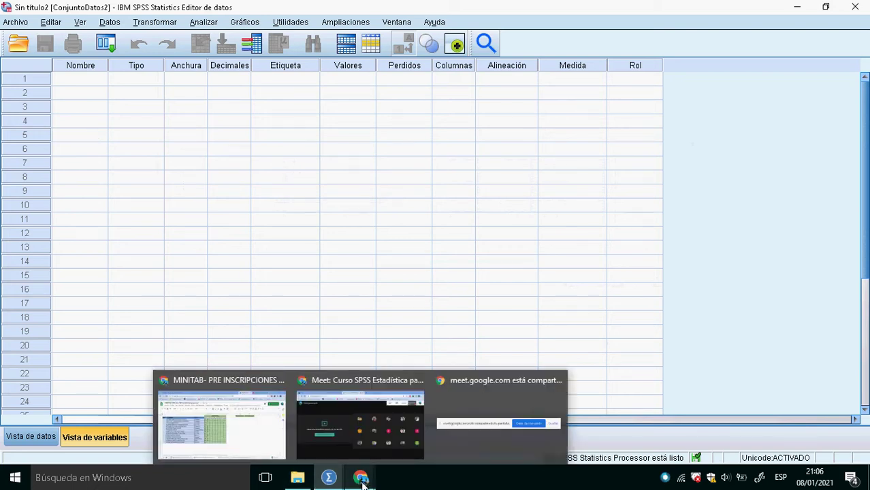
{"action": "left_click", "coordinate": [360, 422]}
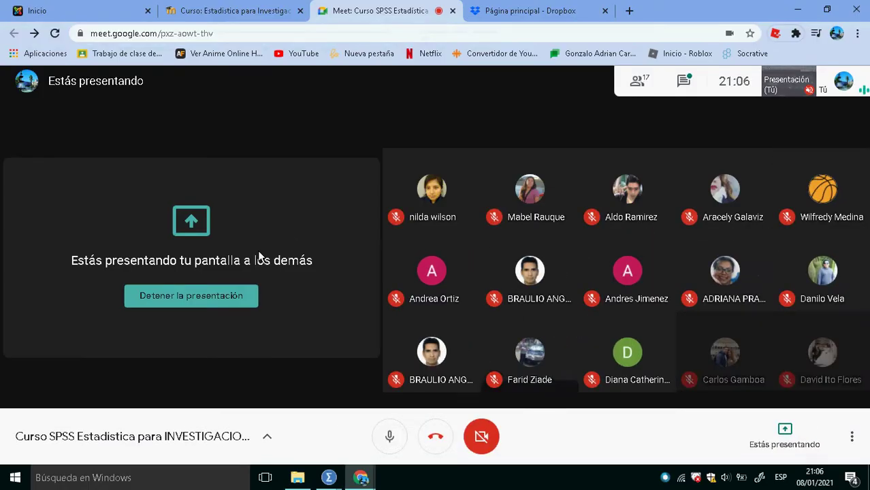
{"action": "left_click", "coordinate": [236, 307]}
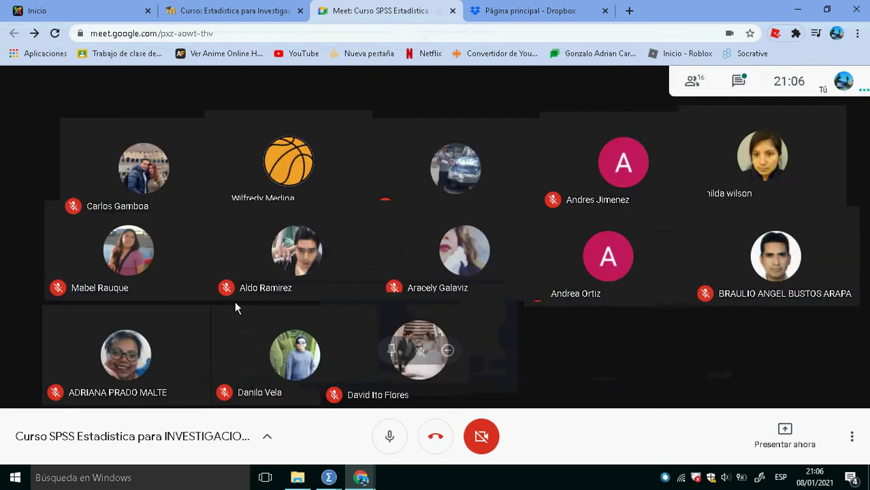
Open MODELO DE CUESTIONARIO o INSTRUMENTO.docx in Word from the 2020 Ponencias Ing BB folder on MISDOC (D:)
{"action": "mouse_move", "coordinate": [360, 477]}
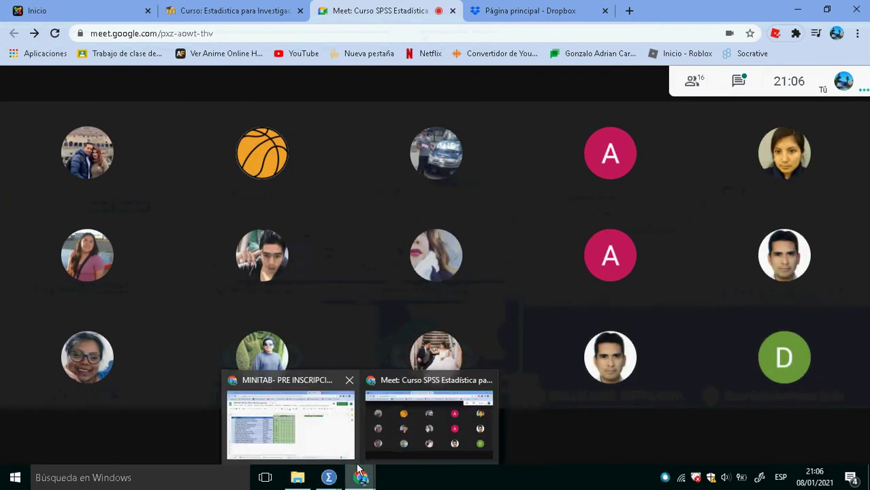
{"action": "left_click", "coordinate": [324, 446]}
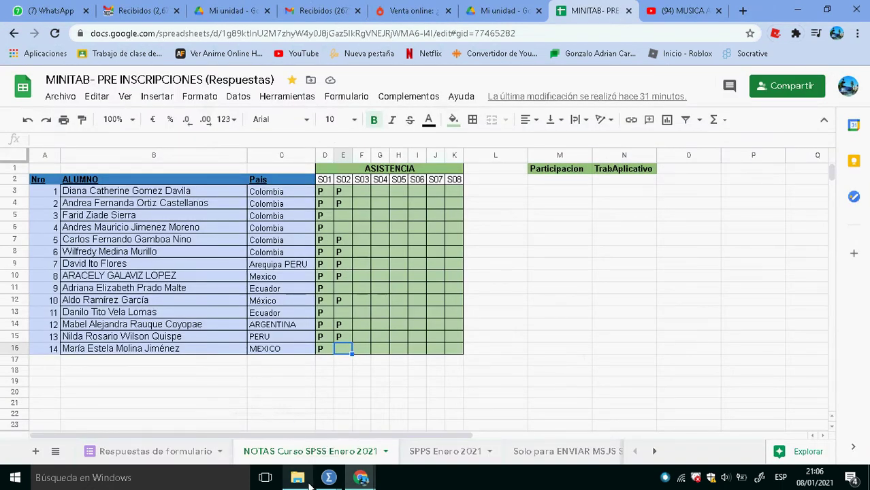
{"action": "mouse_move", "coordinate": [303, 478]}
{"action": "left_click", "coordinate": [301, 441]}
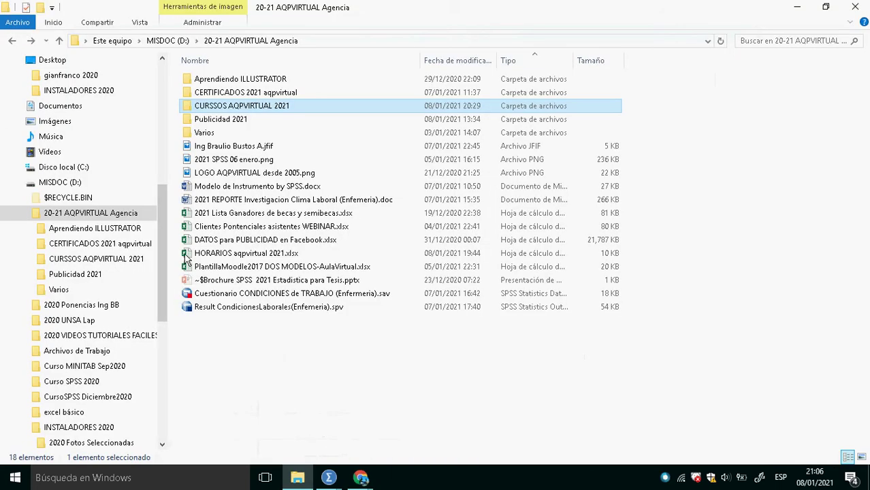
{"action": "left_click", "coordinate": [79, 190]}
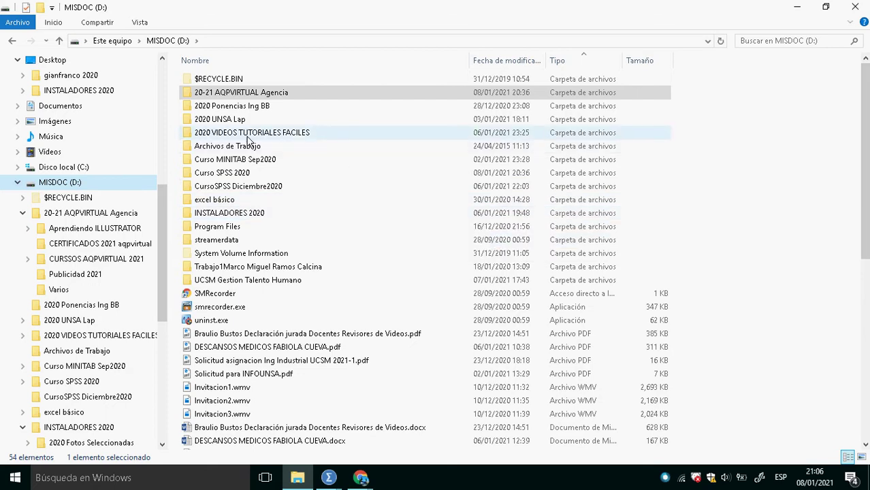
{"action": "double_click", "coordinate": [220, 108]}
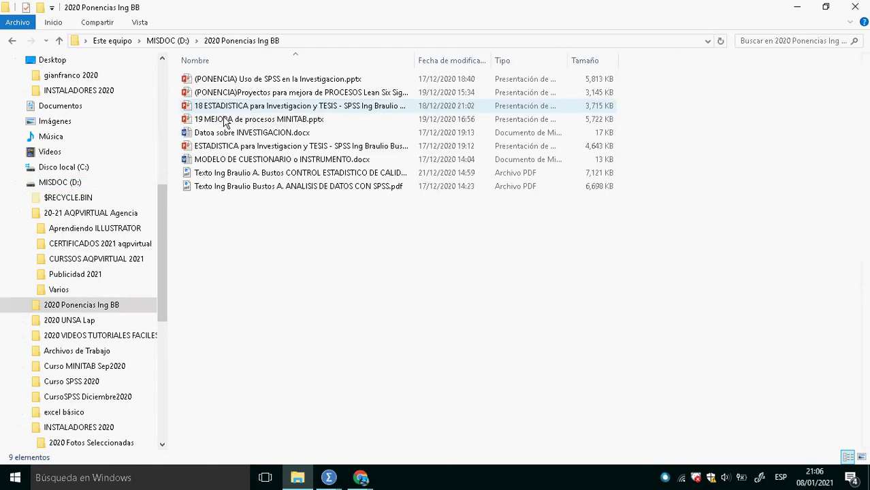
{"action": "double_click", "coordinate": [259, 164]}
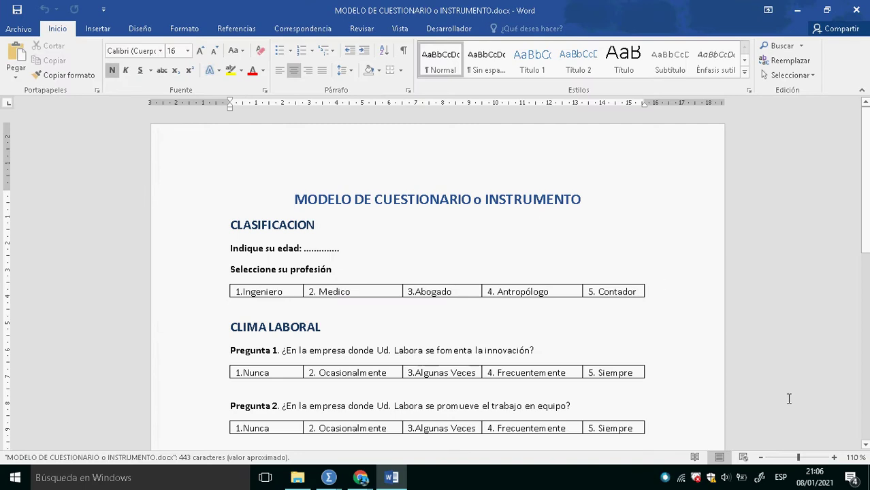
Enlarge the questionnaire to 140% and read its classification and work climate questions
{"action": "left_click", "coordinate": [842, 464]}
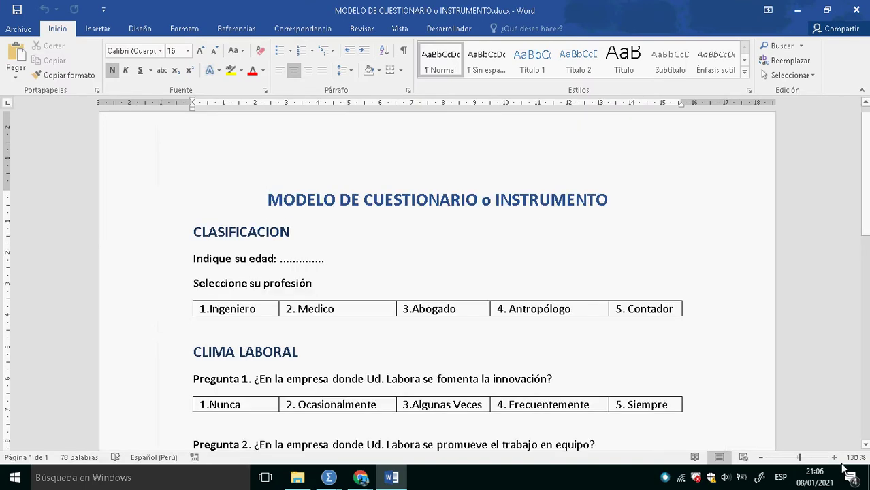
{"action": "left_click", "coordinate": [842, 465]}
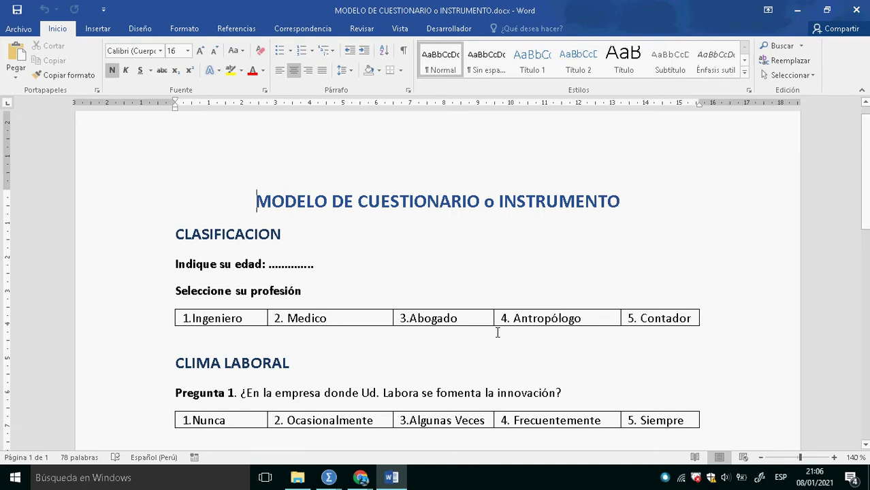
{"action": "scroll", "coordinate": [447, 287], "scroll_direction": "down", "scroll_amount": 2}
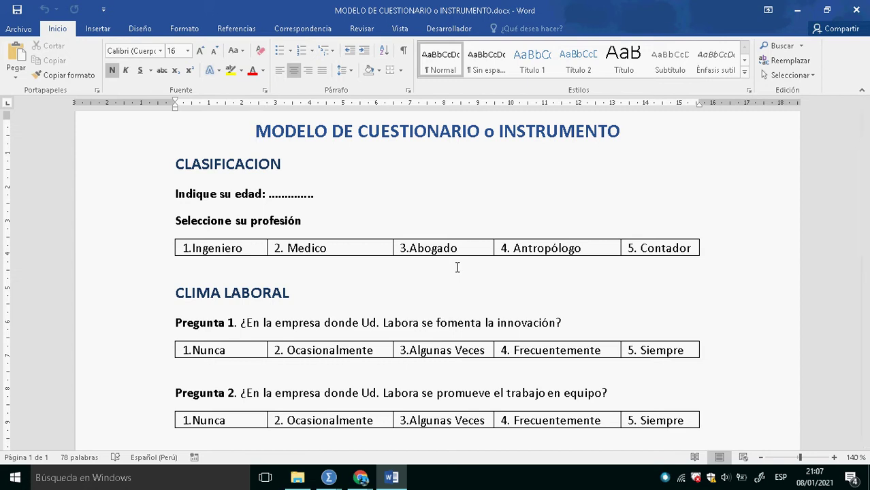
Switch to Chrome and check the course attendance spreadsheet and the Gmail inbox for the received assignments
{"action": "key", "text": "alt+Tab"}
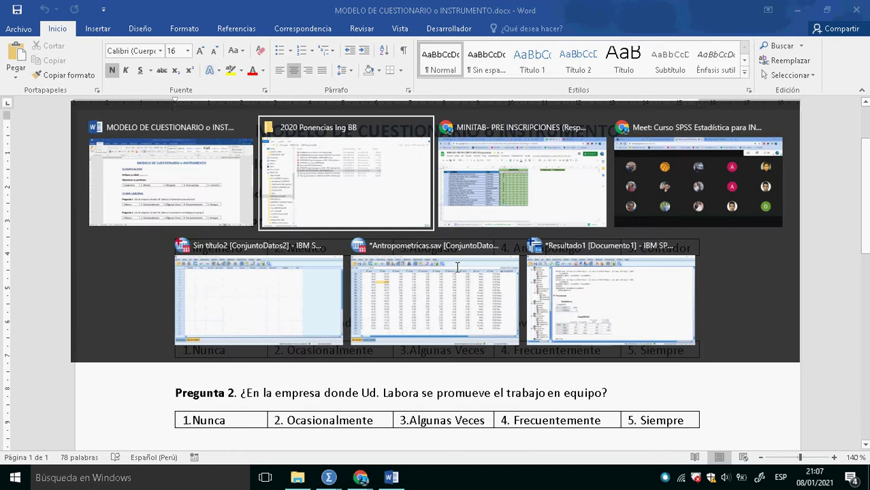
{"action": "key", "text": "alt+Tab"}
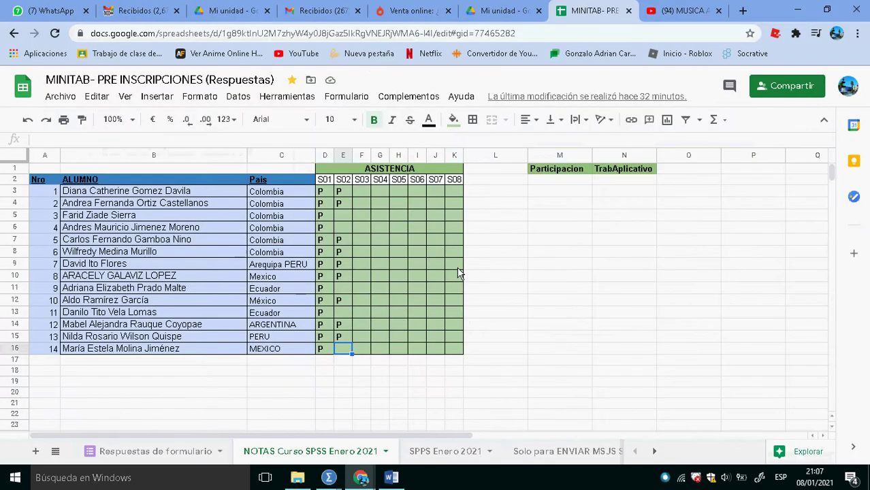
{"action": "left_click", "coordinate": [330, 18]}
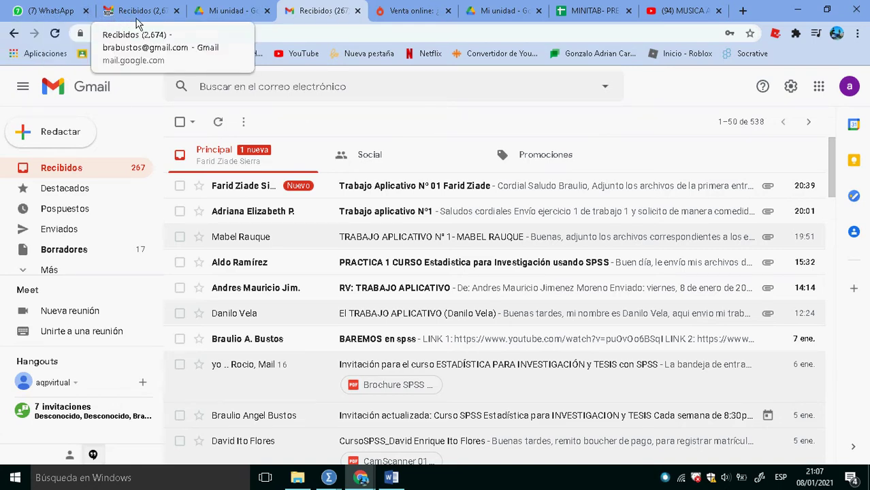
Return to the Google Meet call and present the entire screen to the participants
{"action": "key", "text": "alt+Tab"}
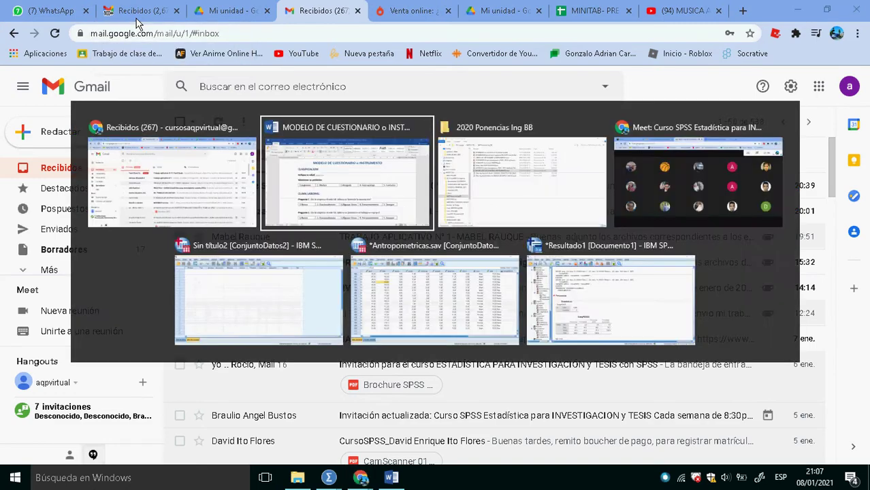
{"action": "key", "text": "alt+Tab"}
{"action": "key", "text": "alt+Tab"}
{"action": "key", "text": "alt+Tab"}
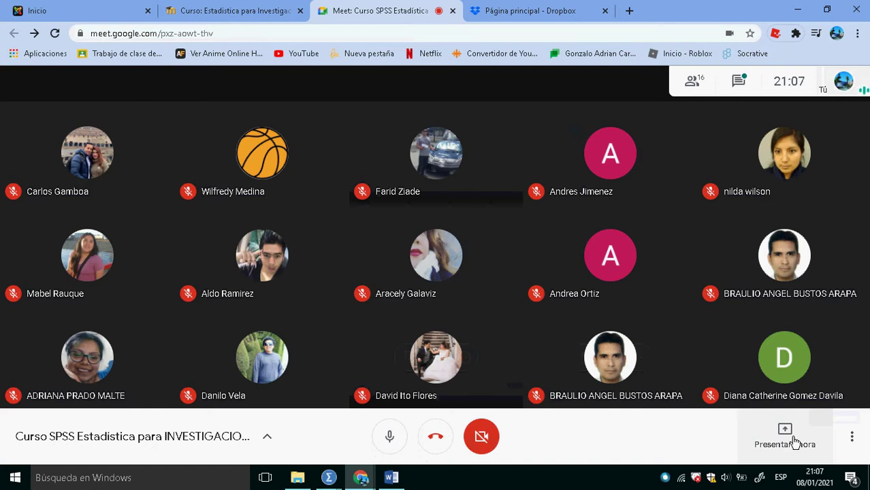
{"action": "left_click", "coordinate": [795, 441]}
{"action": "left_click", "coordinate": [771, 335]}
{"action": "left_click", "coordinate": [467, 263]}
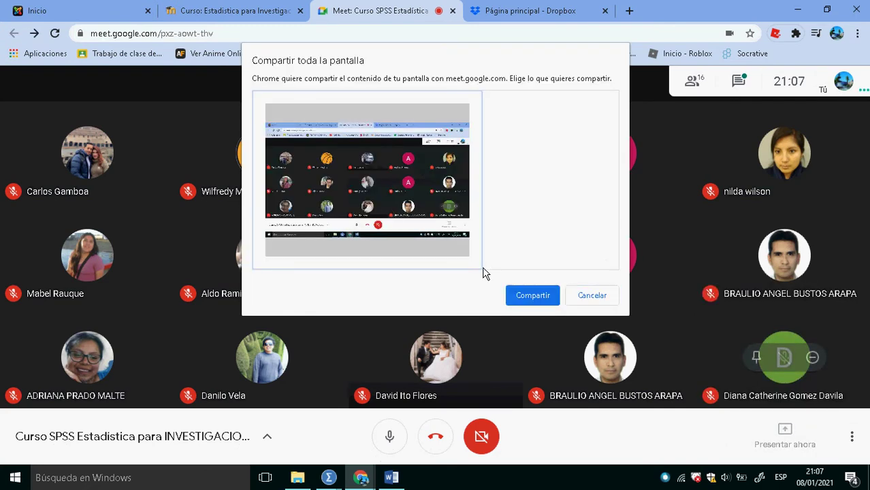
{"action": "left_click", "coordinate": [545, 299]}
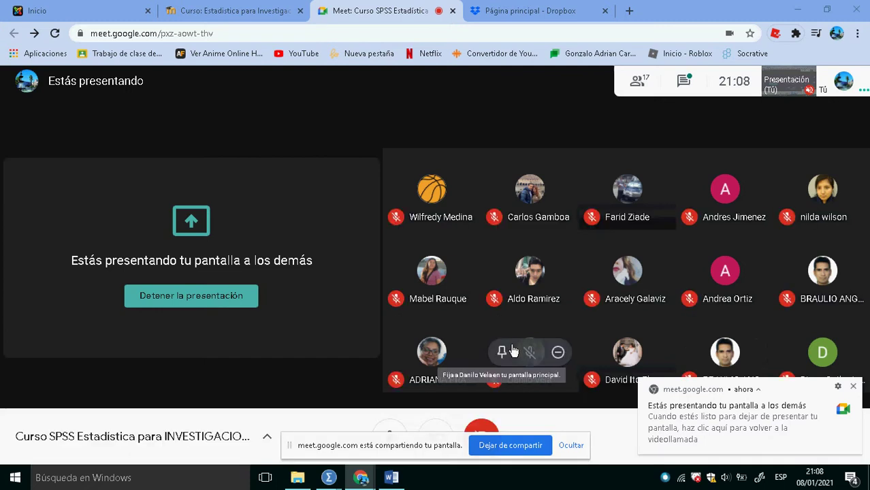
Show the Word questionnaire at 160% and highlight the CLASIFICACION section from its heading through the profession options
{"action": "key", "text": "alt+Tab"}
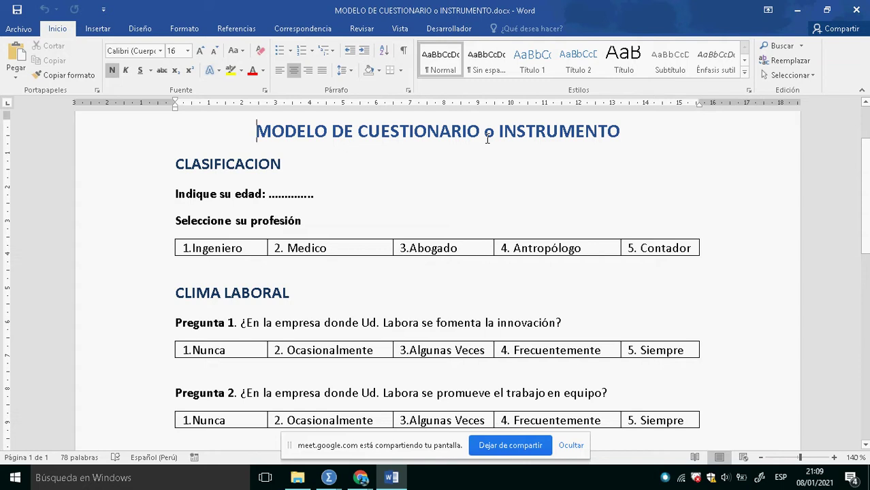
{"action": "left_click", "coordinate": [834, 457]}
{"action": "left_click", "coordinate": [834, 457]}
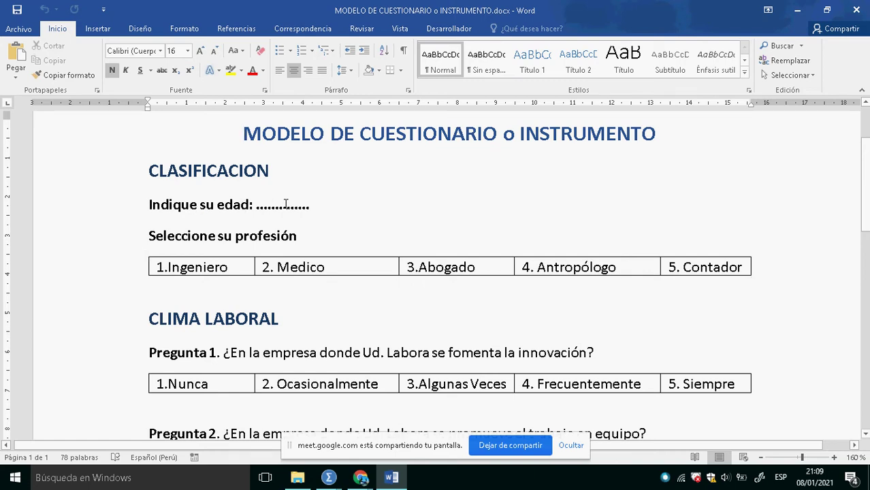
{"action": "left_click", "coordinate": [148, 178]}
{"action": "left_click_drag", "start_coordinate": [149, 170], "coordinate": [682, 286]}
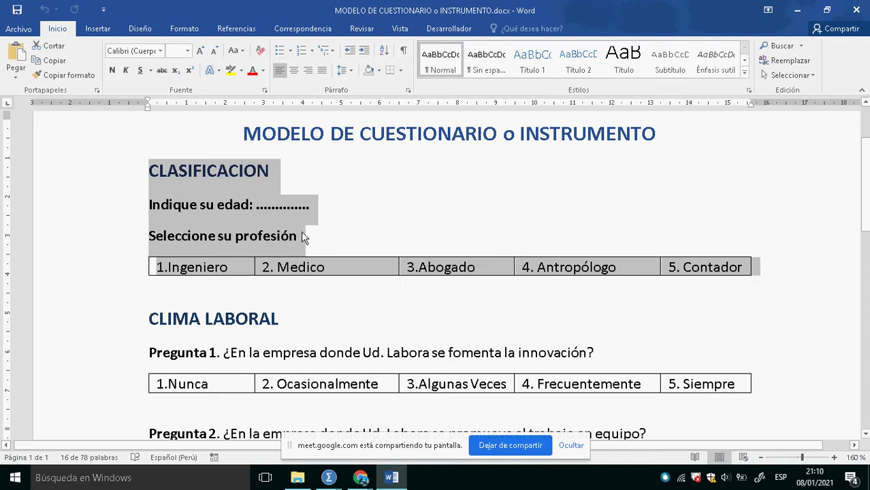
Review the questionnaire's CLASIFICACION and CLIMA LABORAL questions, returning to the age and profession items
{"action": "left_click", "coordinate": [313, 214]}
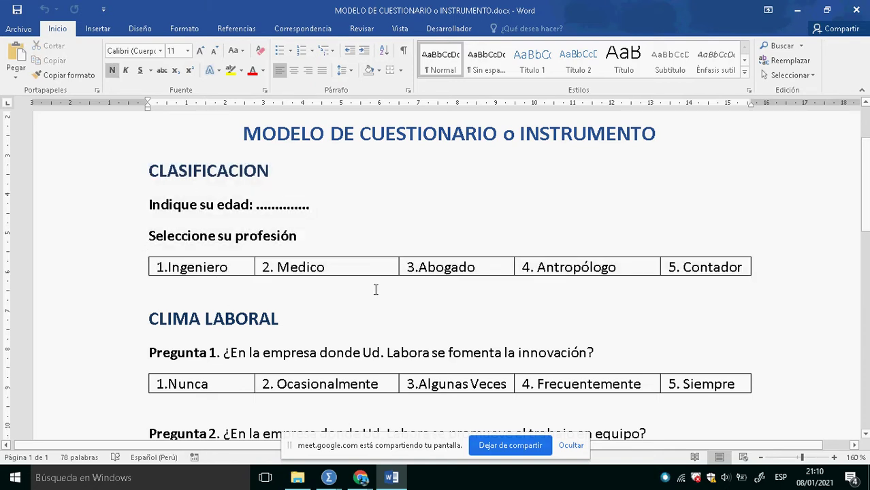
{"action": "scroll", "coordinate": [367, 289], "scroll_direction": "down", "scroll_amount": 1}
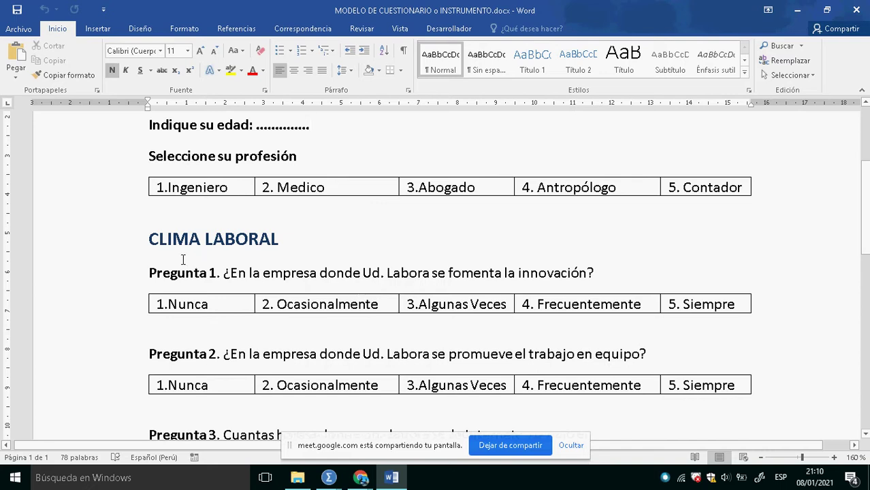
{"action": "scroll", "coordinate": [235, 305], "scroll_direction": "down", "scroll_amount": 1}
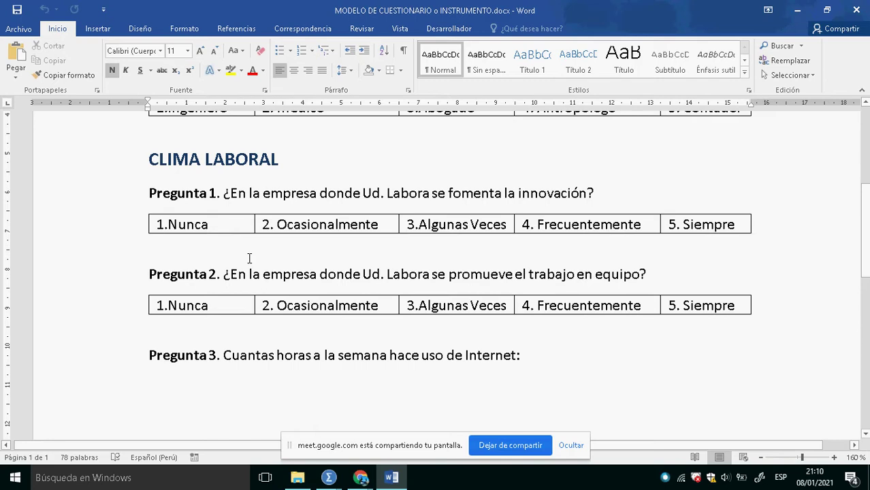
{"action": "scroll", "coordinate": [249, 258], "scroll_direction": "up", "scroll_amount": 1}
{"action": "scroll", "coordinate": [249, 258], "scroll_direction": "up", "scroll_amount": 1}
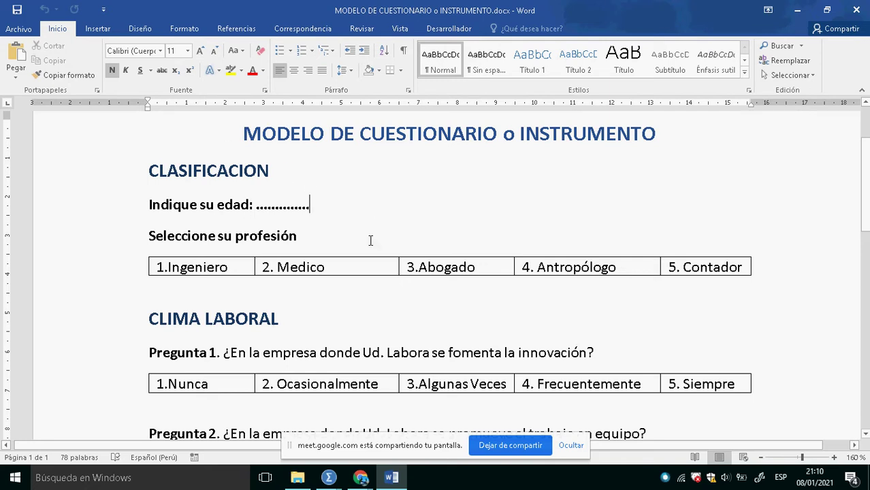
{"action": "left_click", "coordinate": [241, 215]}
{"action": "left_click", "coordinate": [258, 236]}
Switch to the empty SPSS variable view and create two variables named Edad and Profesion
{"action": "key", "text": "alt+Tab"}
{"action": "key", "text": "alt+Tab"}
{"action": "key", "text": "alt+Tab"}
{"action": "key", "text": "alt+Tab"}
{"action": "key", "text": "alt+Tab"}
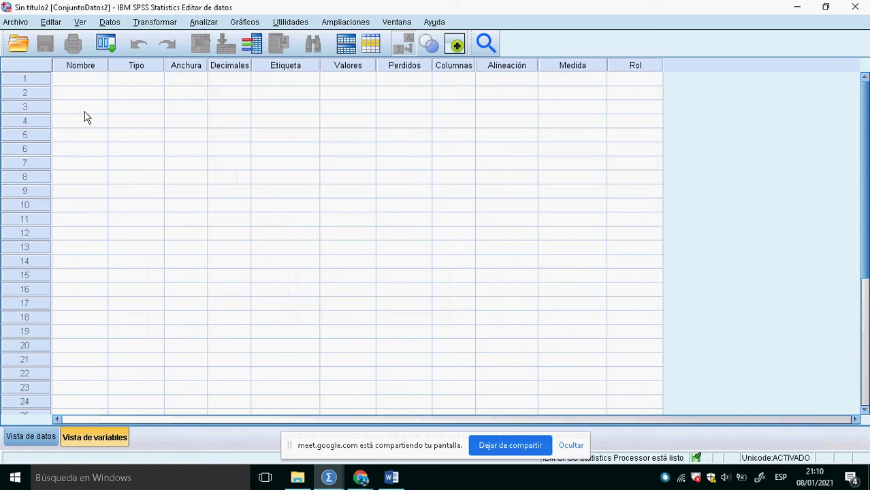
{"action": "left_click", "coordinate": [96, 83]}
{"action": "type", "text": "Edad"}
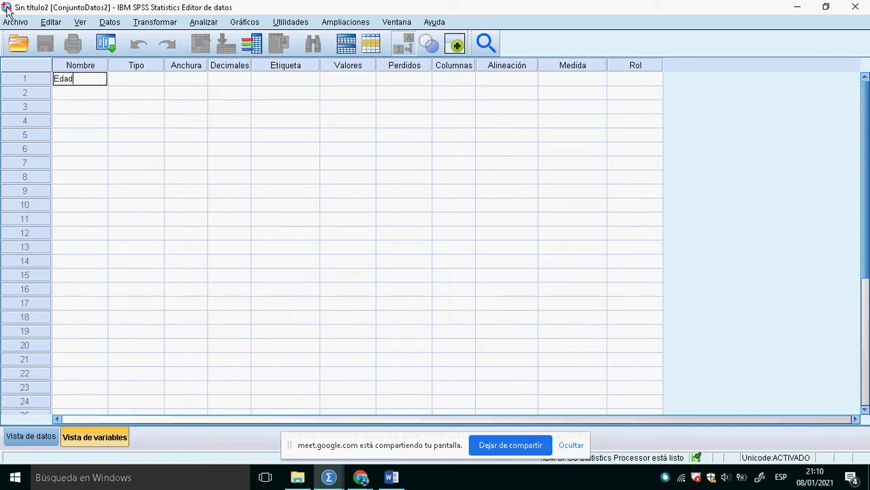
{"action": "key", "text": "Return"}
{"action": "type", "text": "Profesion"}
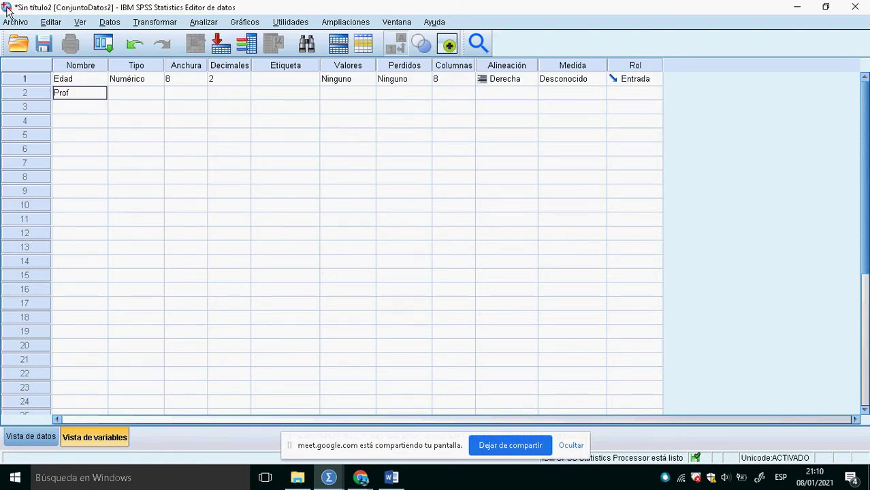
{"action": "key", "text": "Return"}
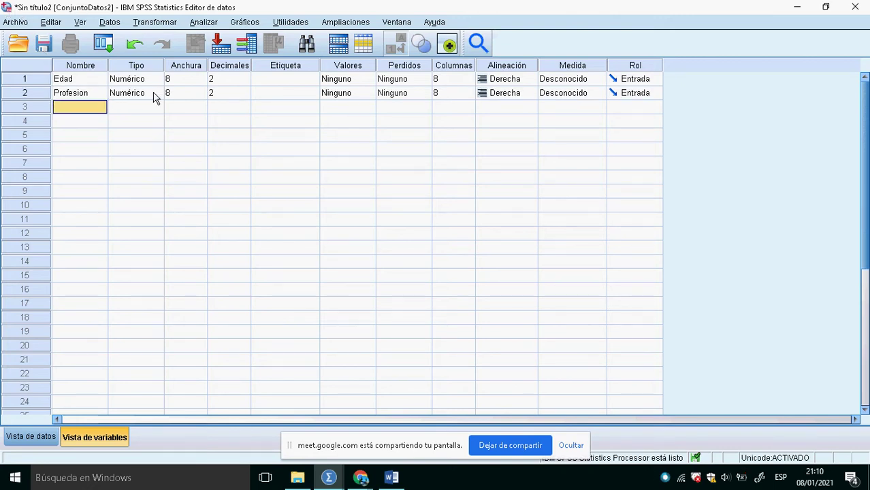
Set the decimals of the Edad variable to 0
{"action": "left_click", "coordinate": [243, 81]}
{"action": "left_click", "coordinate": [245, 82]}
{"action": "left_click", "coordinate": [246, 82]}
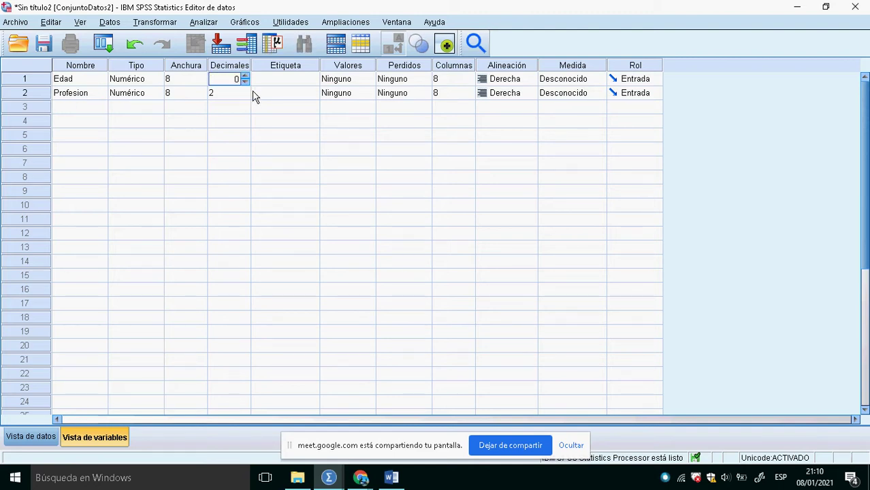
Widen the Etiqueta column and label Edad as "Indique su Edad" and Profesion as "Indique su Profesion"
{"action": "left_click", "coordinate": [294, 81]}
{"action": "left_click_drag", "start_coordinate": [327, 71], "coordinate": [375, 71]}
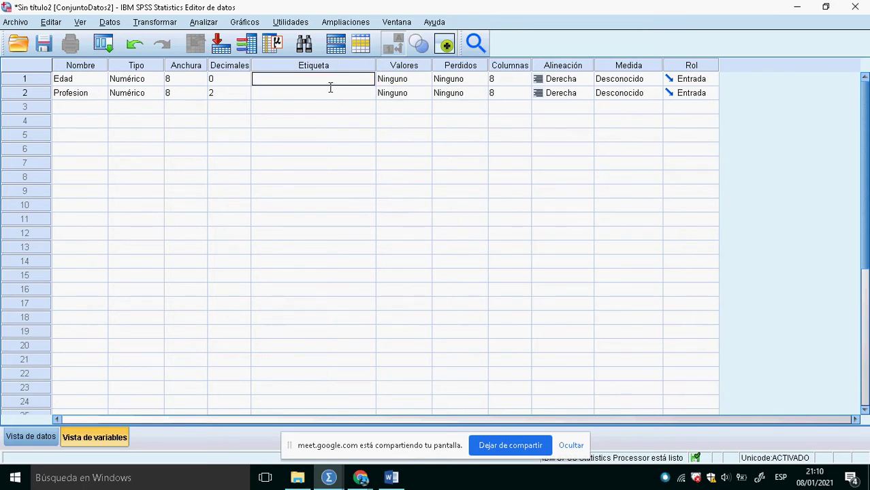
{"action": "type", "text": "Indique su Edad"}
{"action": "left_click", "coordinate": [332, 92]}
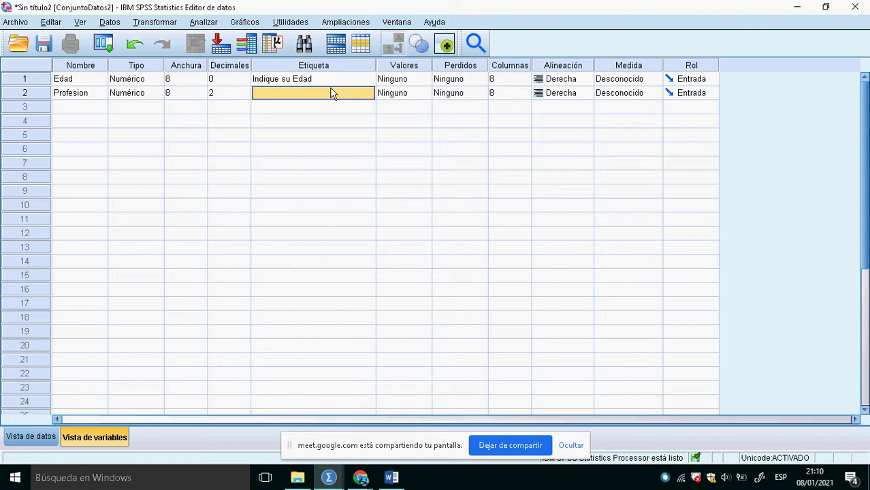
{"action": "type", "text": "Indique su Profesion"}
{"action": "key", "text": "Return"}
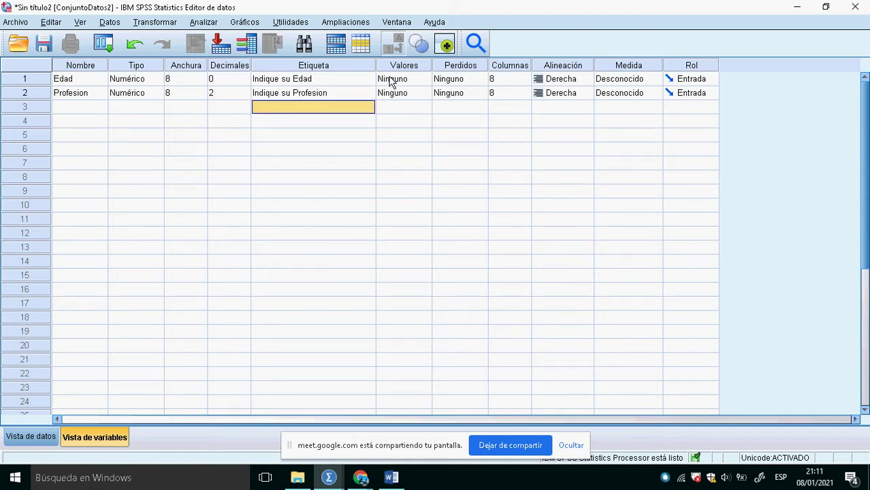
Widen the Etiqueta column slightly more and enlarge the Valores column
{"action": "left_click_drag", "start_coordinate": [377, 75], "coordinate": [397, 75]}
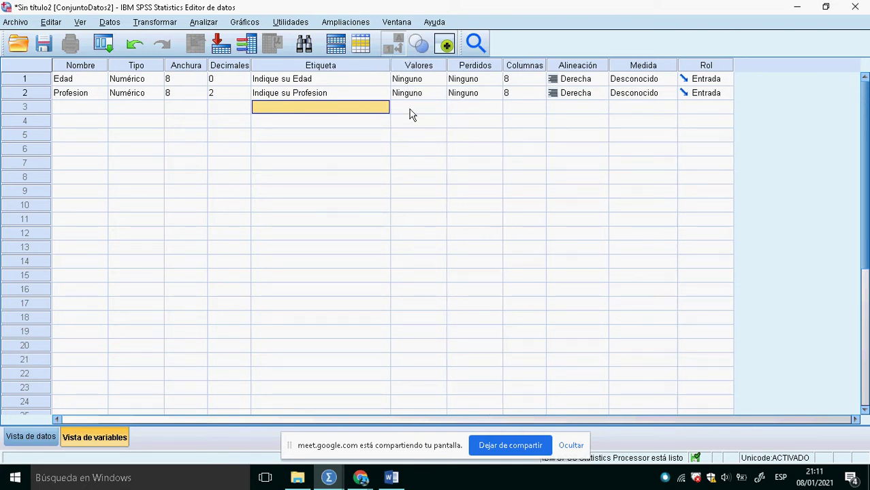
{"action": "left_click", "coordinate": [366, 79]}
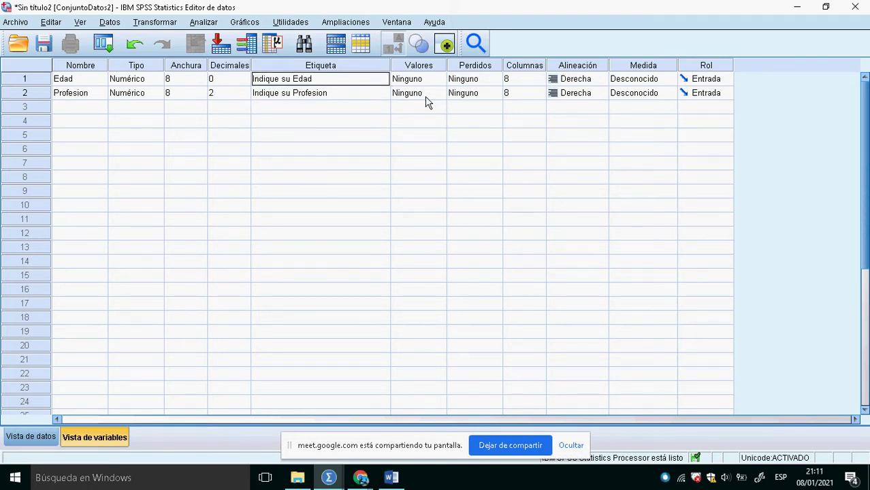
{"action": "left_click_drag", "start_coordinate": [447, 71], "coordinate": [469, 73]}
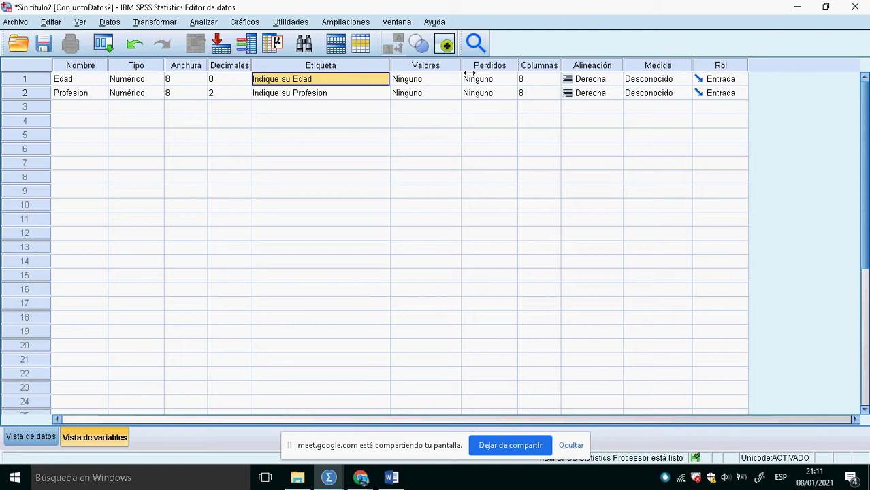
Switch to the Word questionnaire, highlight the blank answer space of the age question, and return to SPSS
{"action": "key", "text": "alt+Tab"}
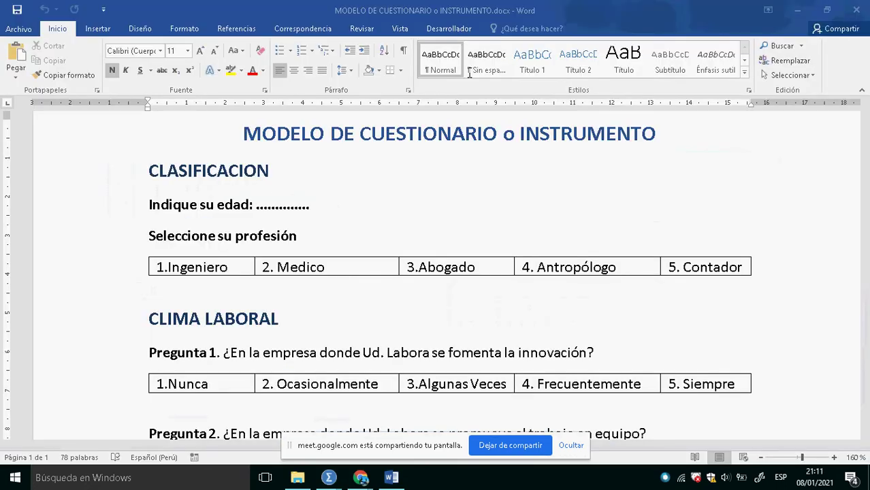
{"action": "left_click_drag", "start_coordinate": [264, 206], "coordinate": [304, 213]}
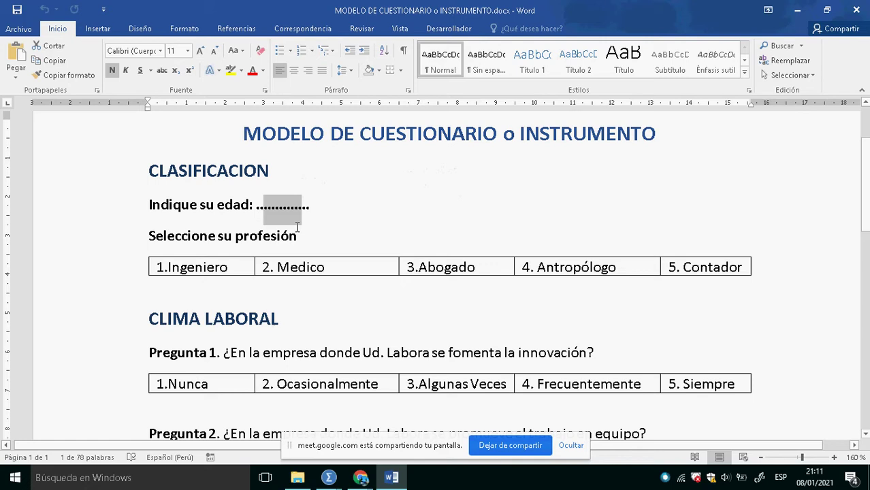
{"action": "key", "text": "alt+Tab"}
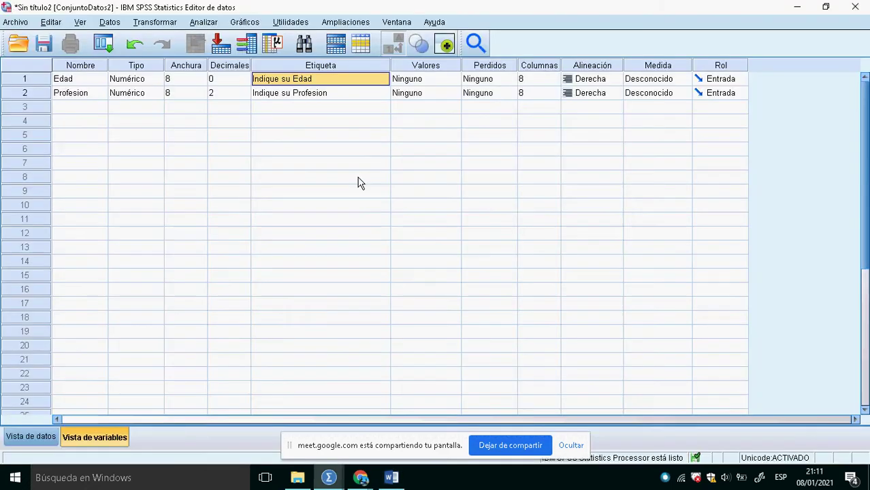
{"action": "double_click", "coordinate": [459, 83]}
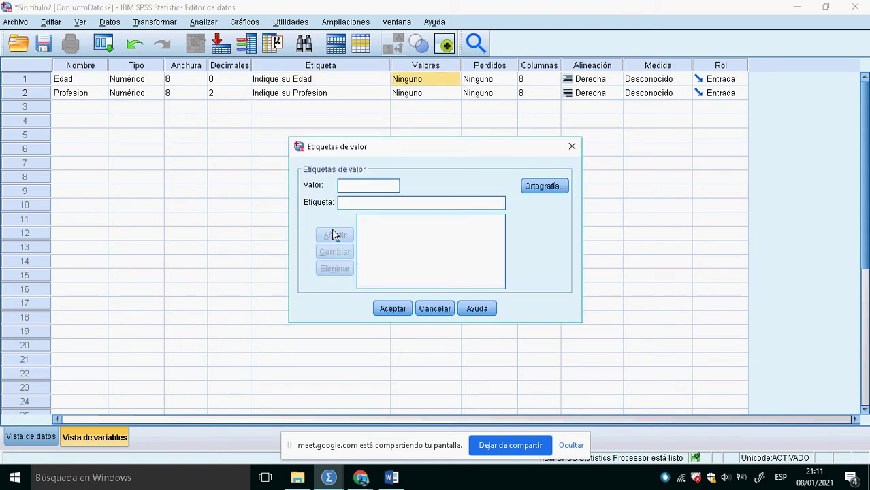
{"action": "type", "text": "0"}
{"action": "left_click", "coordinate": [368, 203]}
{"action": "type", "text": "0"}
{"action": "left_click", "coordinate": [350, 235]}
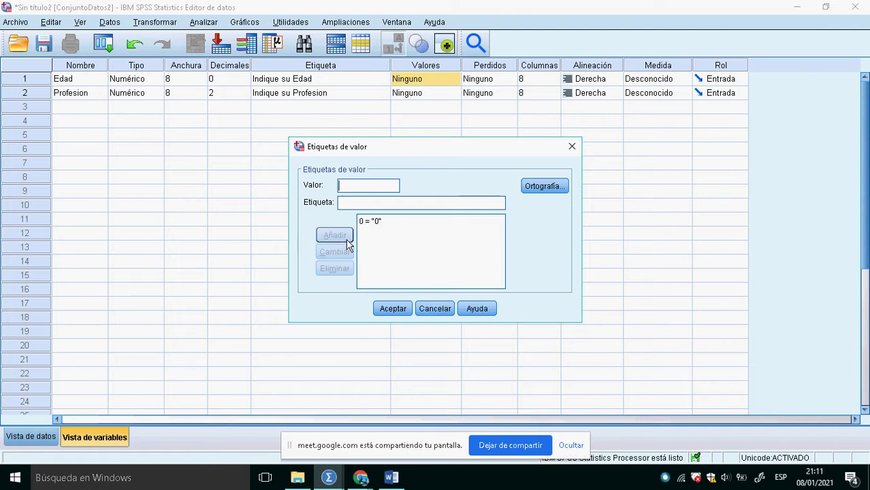
{"action": "type", "text": "1"}
{"action": "left_click", "coordinate": [357, 203]}
{"action": "type", "text": "1"}
{"action": "left_click", "coordinate": [345, 238]}
{"action": "type", "text": "2"}
{"action": "left_click", "coordinate": [356, 204]}
{"action": "type", "text": "2"}
{"action": "left_click", "coordinate": [334, 236]}
{"action": "type", "text": "3"}
{"action": "left_click", "coordinate": [352, 203]}
{"action": "type", "text": "3"}
{"action": "left_click", "coordinate": [343, 238]}
{"action": "left_click", "coordinate": [378, 221]}
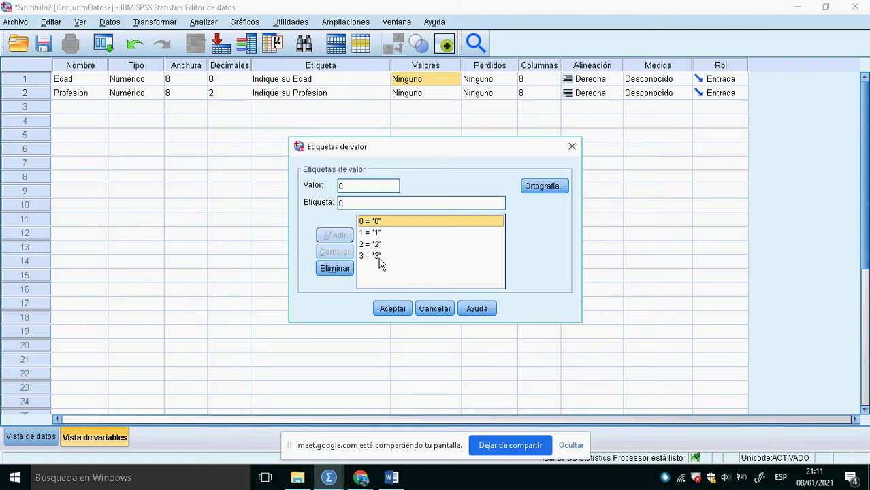
{"action": "left_click", "coordinate": [441, 315]}
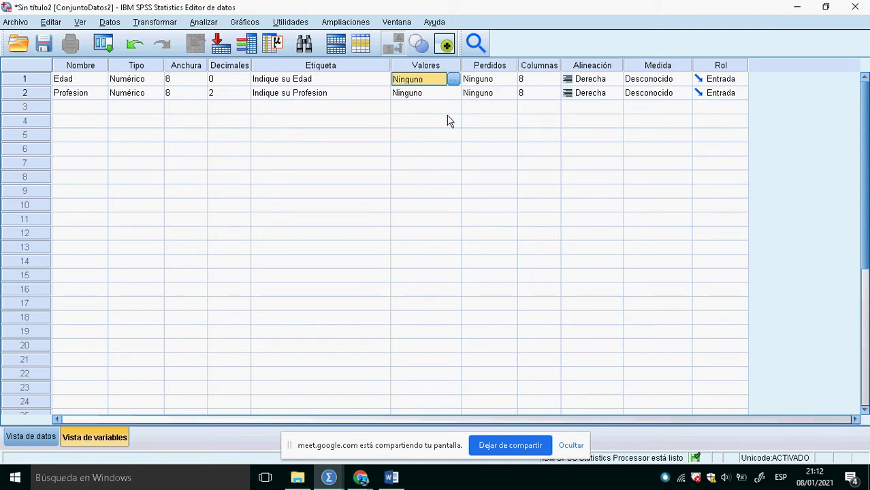
Check the profession options in the Word questionnaire and the variable types SPSS offers for Profesion
{"action": "key", "text": "alt+Tab"}
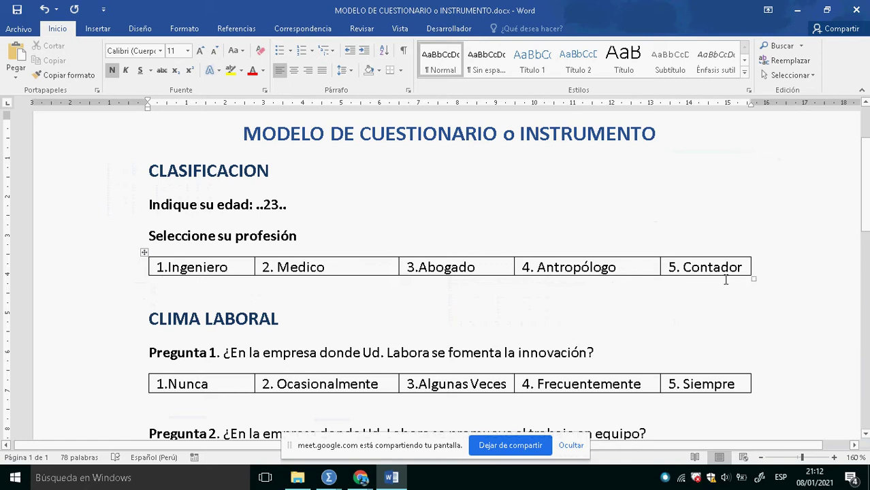
{"action": "key", "text": "alt+Tab"}
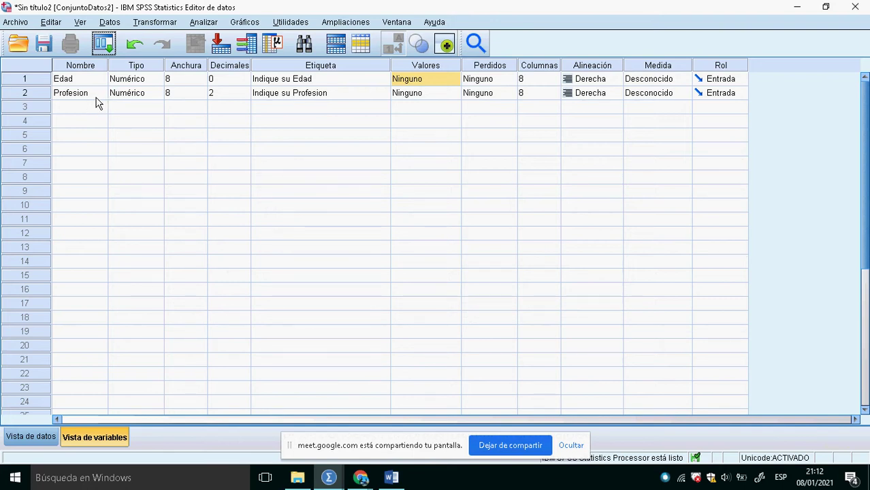
{"action": "left_click", "coordinate": [160, 98]}
{"action": "left_click", "coordinate": [160, 98]}
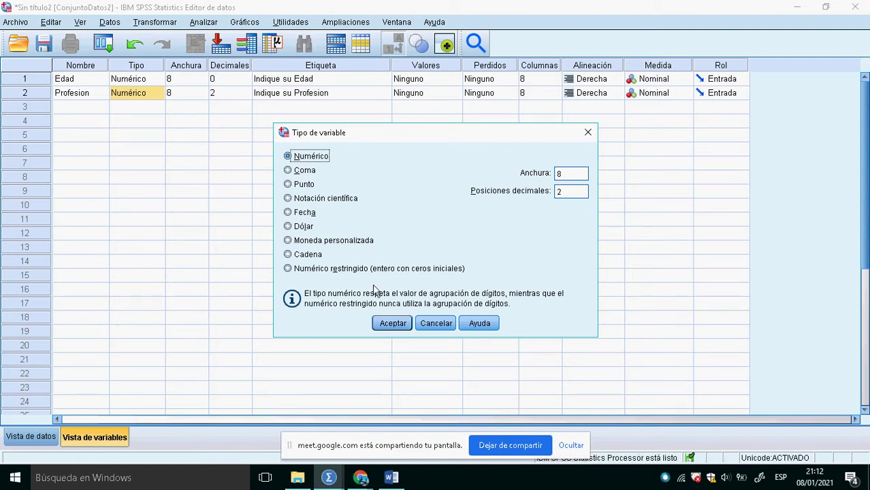
{"action": "left_click", "coordinate": [435, 323]}
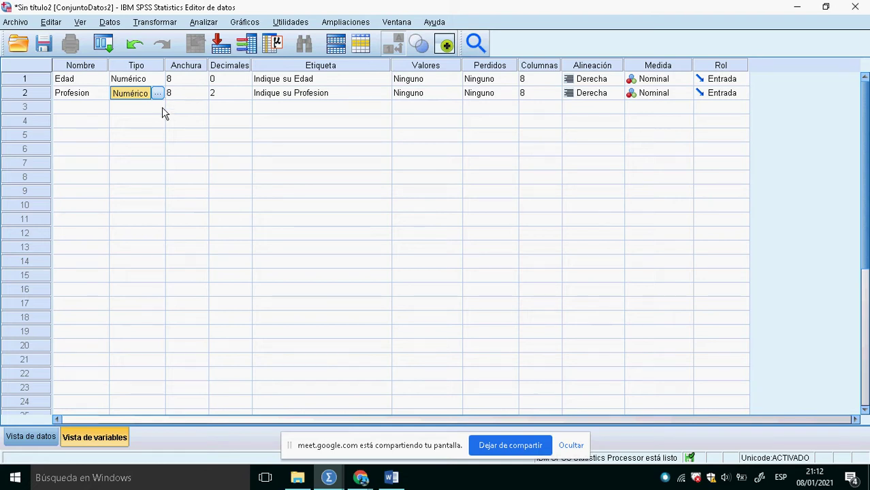
Look at the two variables as columns in the SPSS data view and consult the Word questionnaire again
{"action": "left_click", "coordinate": [57, 441]}
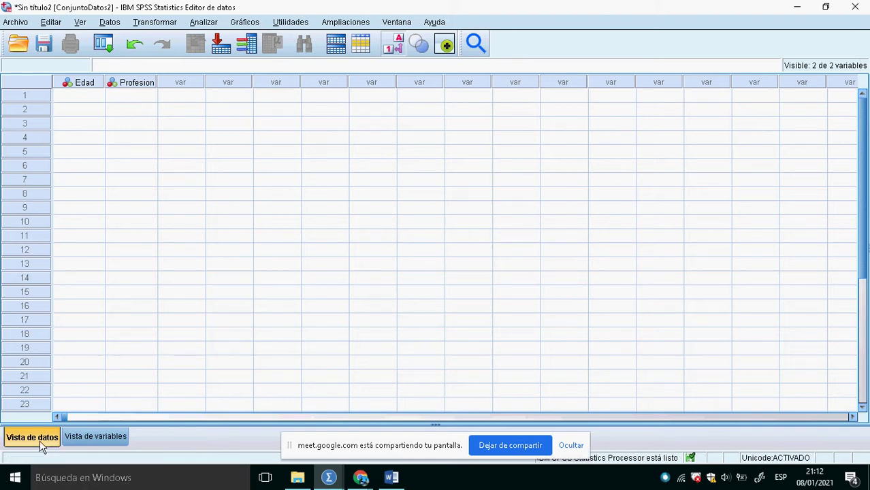
{"action": "left_click", "coordinate": [102, 438]}
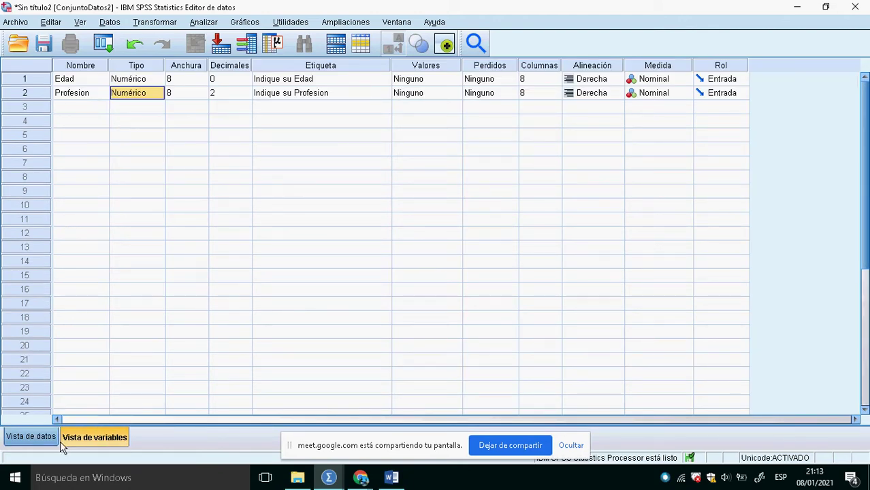
{"action": "key", "text": "alt+Tab"}
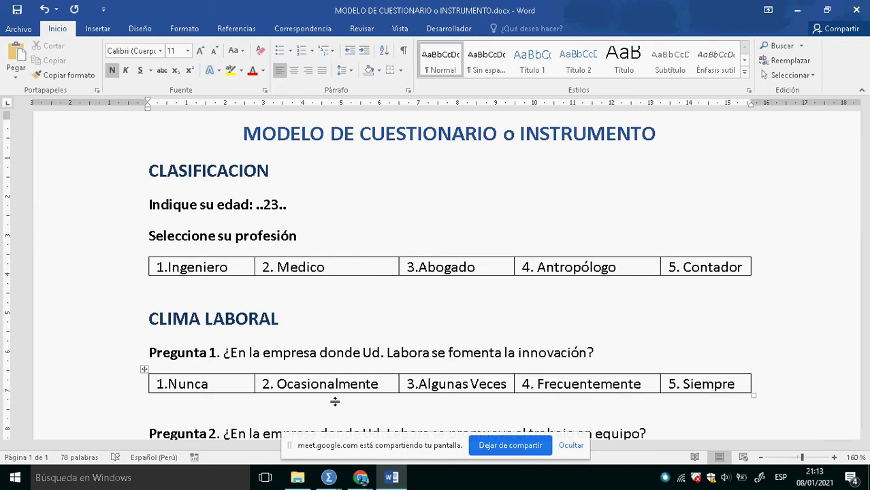
{"action": "key", "text": "alt+Tab"}
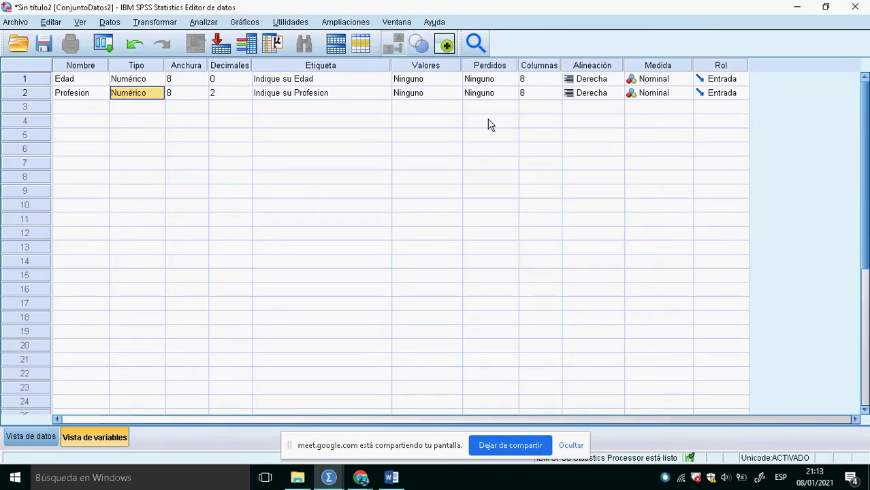
Widen the Valores column slightly and add the value label 1 = Ingeniero to the Profesion variable
{"action": "left_click_drag", "start_coordinate": [463, 72], "coordinate": [478, 72]}
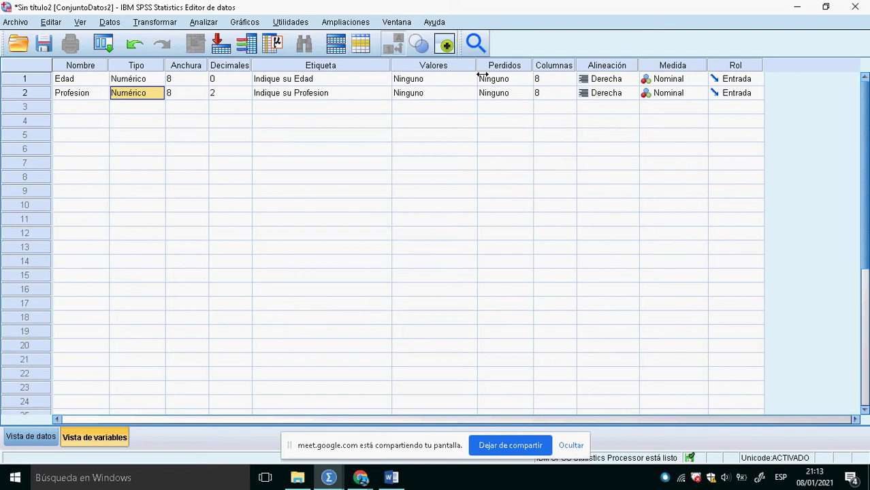
{"action": "left_click", "coordinate": [474, 96]}
{"action": "left_click", "coordinate": [471, 94]}
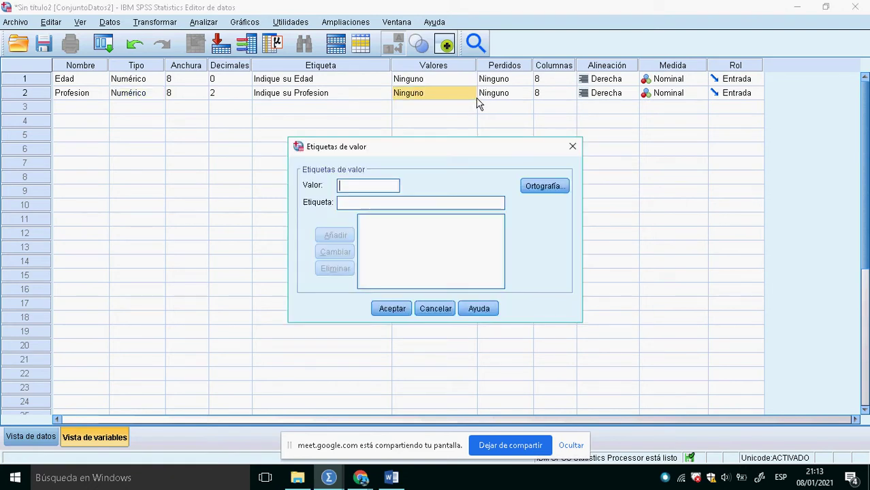
{"action": "type", "text": "1"}
{"action": "left_click", "coordinate": [382, 204]}
{"action": "type", "text": "Ingeniero"}
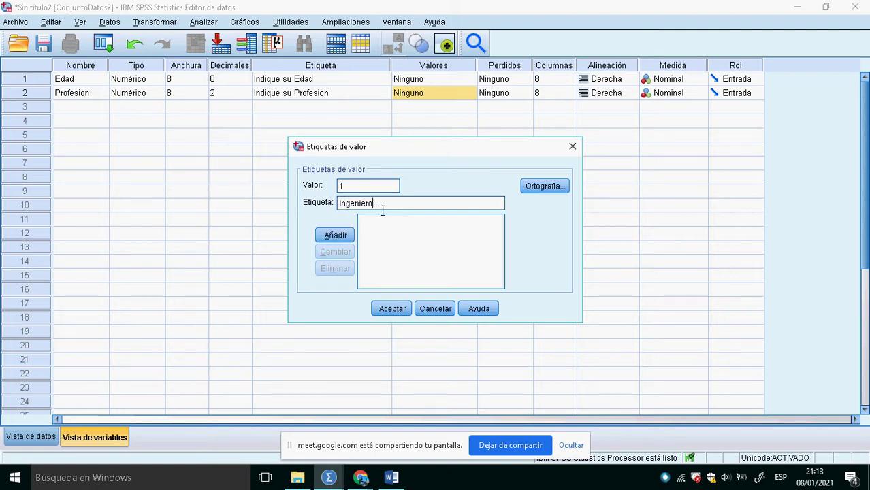
{"action": "left_click", "coordinate": [345, 241]}
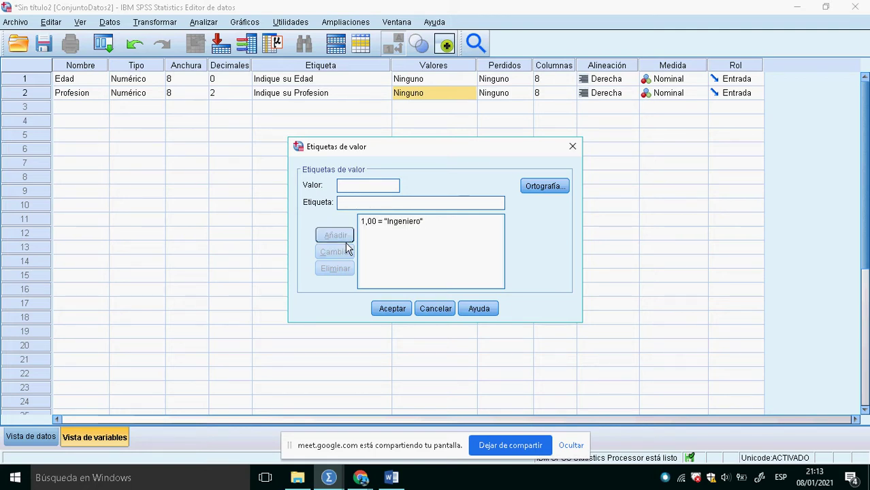
Check the profession codes in the Word questionnaire and add the value label 2 = Medico in SPSS
{"action": "key", "text": "alt+Tab"}
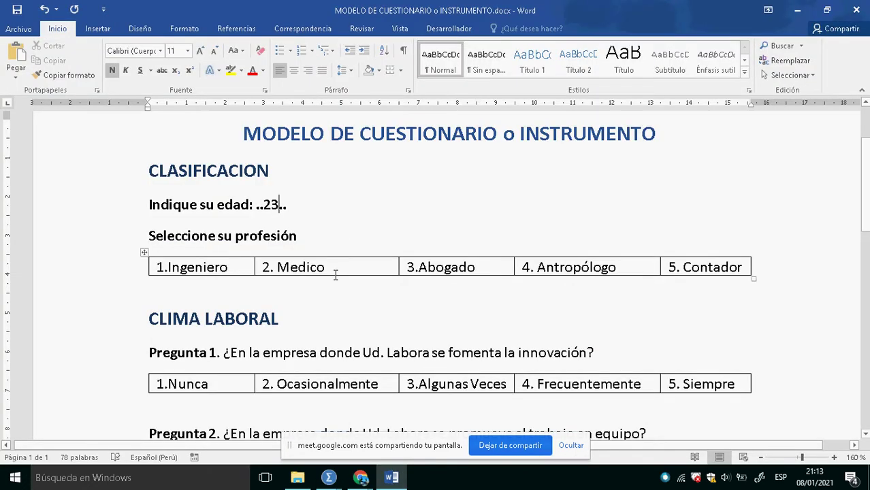
{"action": "key", "text": "alt+Tab"}
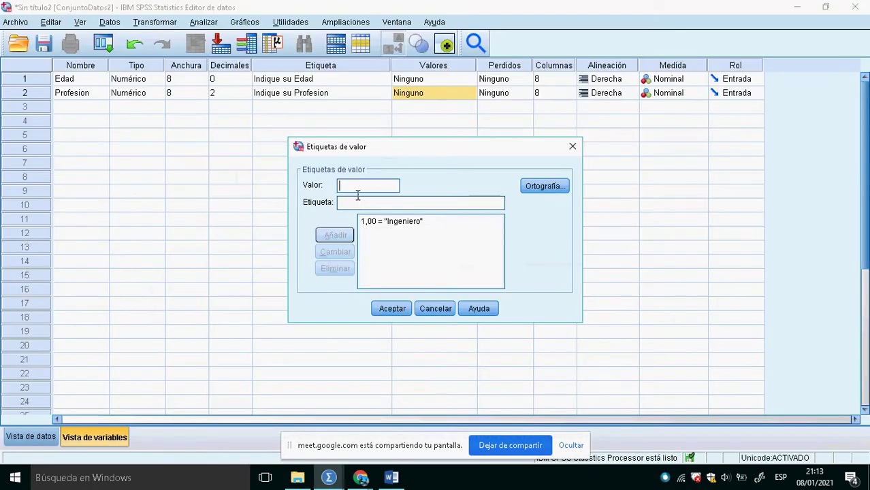
{"action": "left_click", "coordinate": [364, 207]}
{"action": "type", "text": "Medico"}
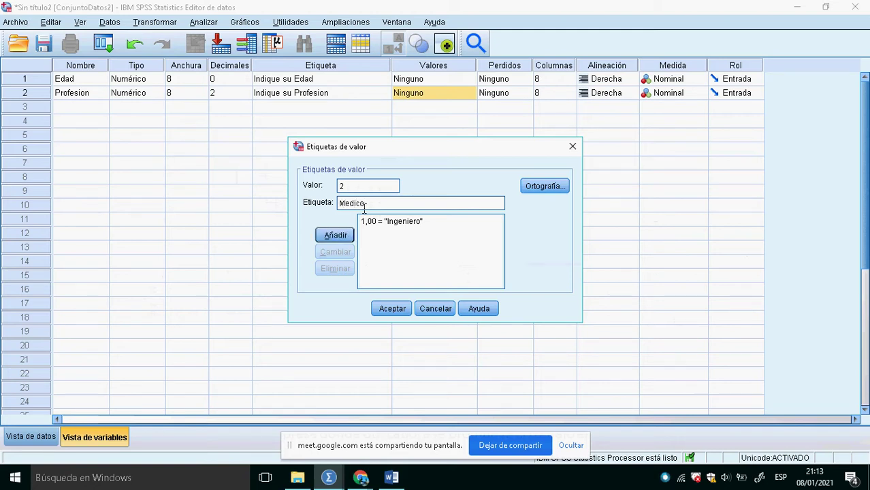
{"action": "left_click", "coordinate": [348, 238]}
Add the value labels 3 = Antropologo and 4 = Abogado for Profesion
{"action": "type", "text": "3"}
{"action": "left_click", "coordinate": [347, 204]}
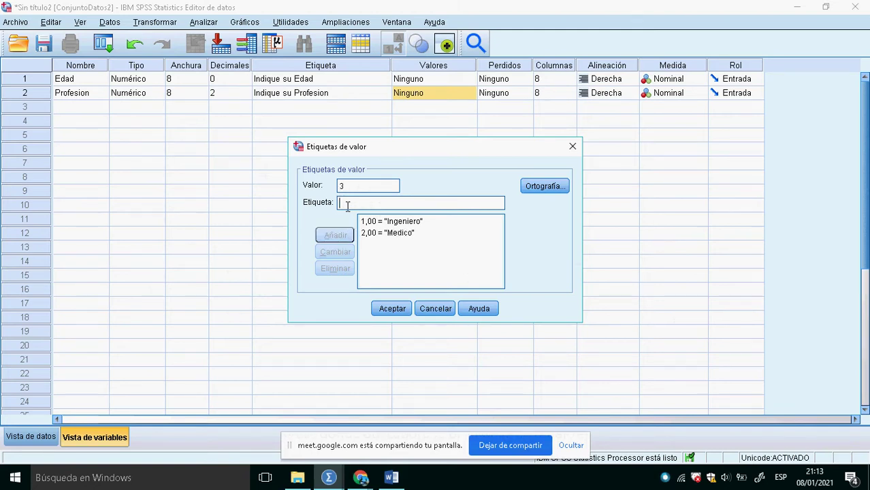
{"action": "type", "text": "Anir"}
{"action": "type", "text": "opolog"}
{"action": "type", "text": "o"}
{"action": "left_click", "coordinate": [334, 236]}
{"action": "type", "text": "4"}
{"action": "key", "text": "Tab"}
{"action": "type", "text": "Abogado"}
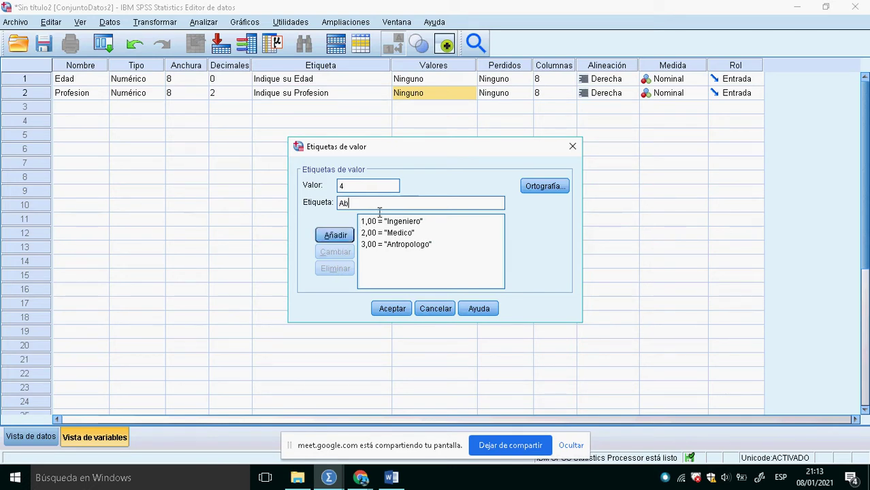
{"action": "left_click", "coordinate": [336, 237]}
Add the value label 5 = Contador and apply the set of labels to Profesion
{"action": "type", "text": "5"}
{"action": "key", "text": "Tab"}
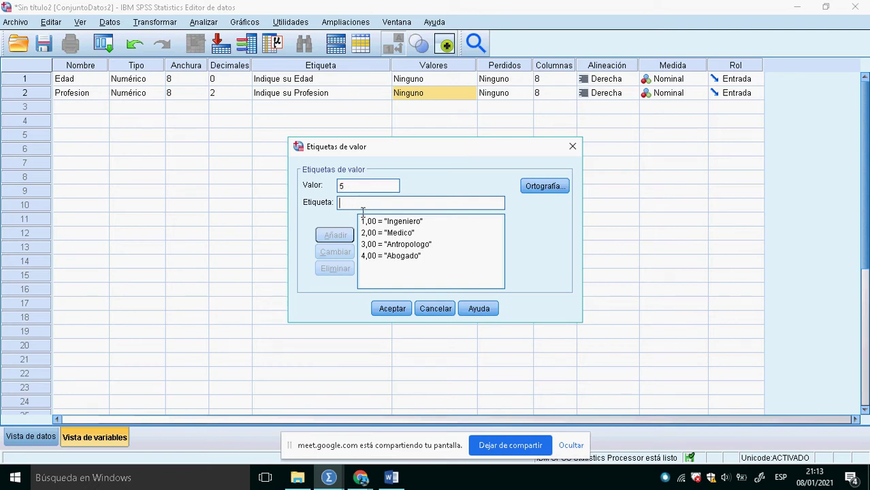
{"action": "type", "text": "Contador"}
{"action": "left_click", "coordinate": [350, 239]}
{"action": "left_click", "coordinate": [392, 311]}
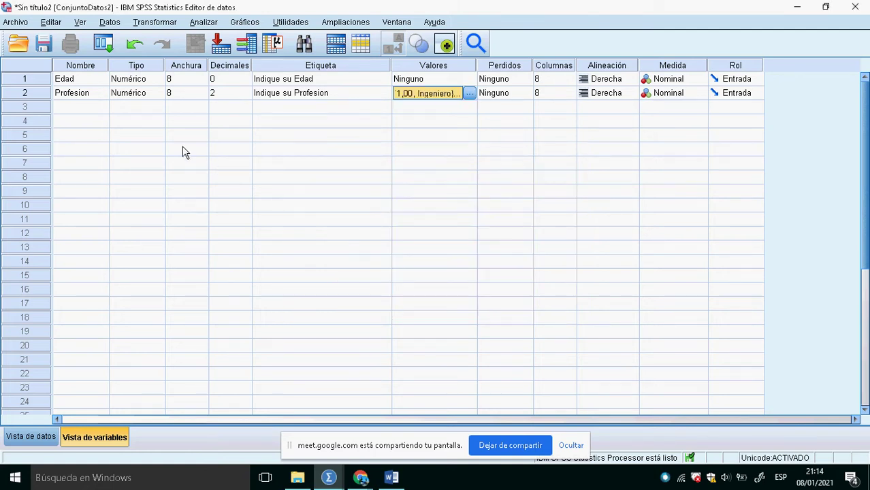
Set the decimals of the Profesion variable to 0 and select its missing values cell
{"action": "left_click", "coordinate": [247, 97]}
{"action": "left_click", "coordinate": [246, 96]}
{"action": "left_click", "coordinate": [247, 96]}
{"action": "left_click", "coordinate": [524, 94]}
{"action": "left_click", "coordinate": [521, 166]}
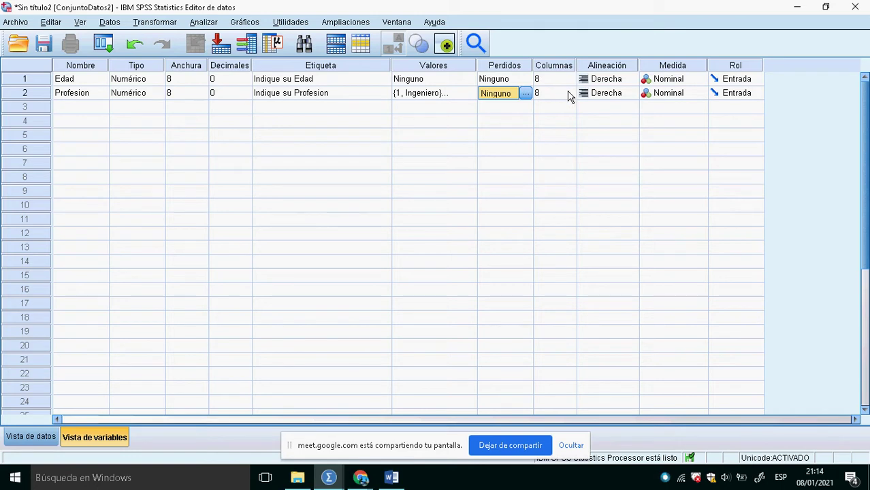
Set the measurement level of the Edad variable to Escala
{"action": "left_click", "coordinate": [689, 78]}
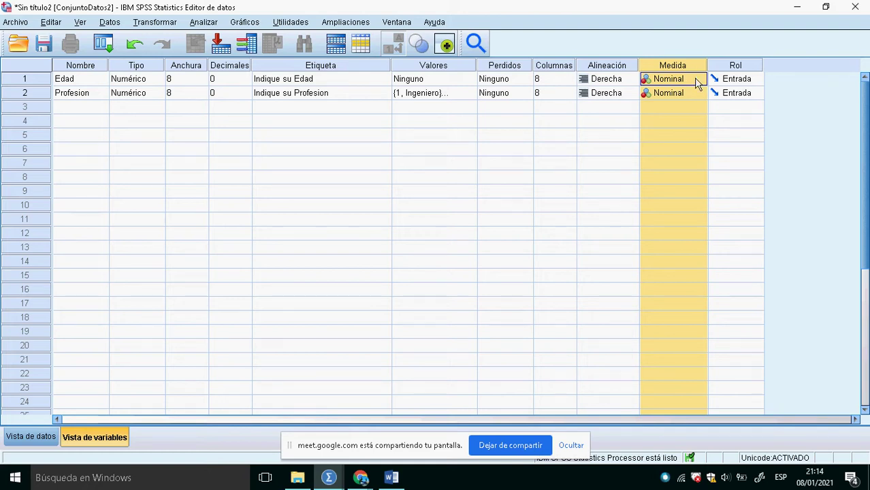
{"action": "left_click", "coordinate": [703, 86]}
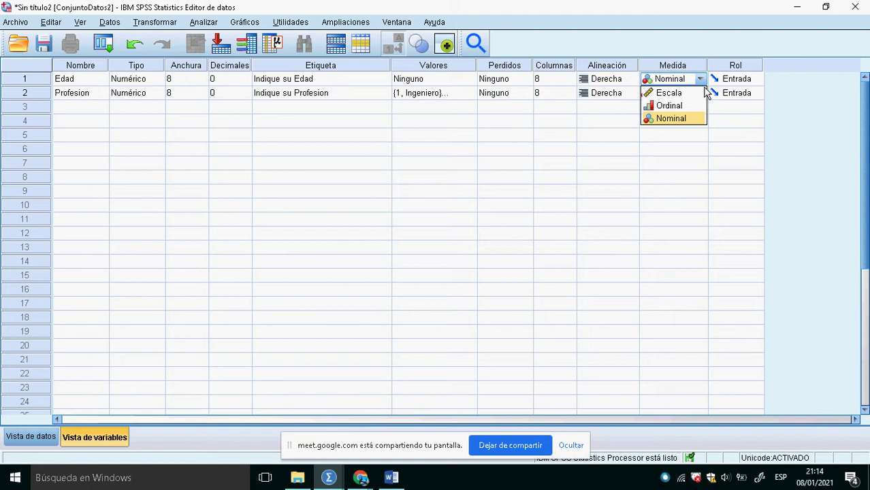
{"action": "left_click", "coordinate": [661, 93]}
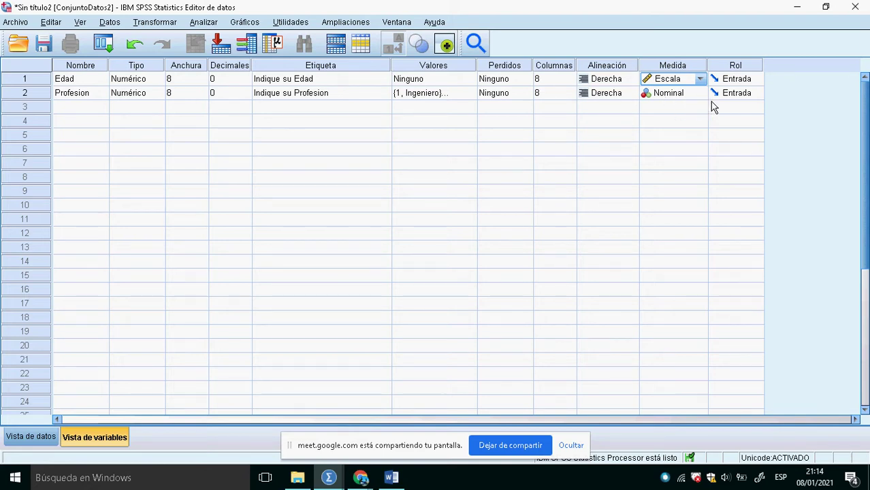
Switch to the Google Meet call in the browser, read its chat messages, and return to SPSS
{"action": "key", "text": "alt+Tab"}
{"action": "key", "text": "alt+Tab"}
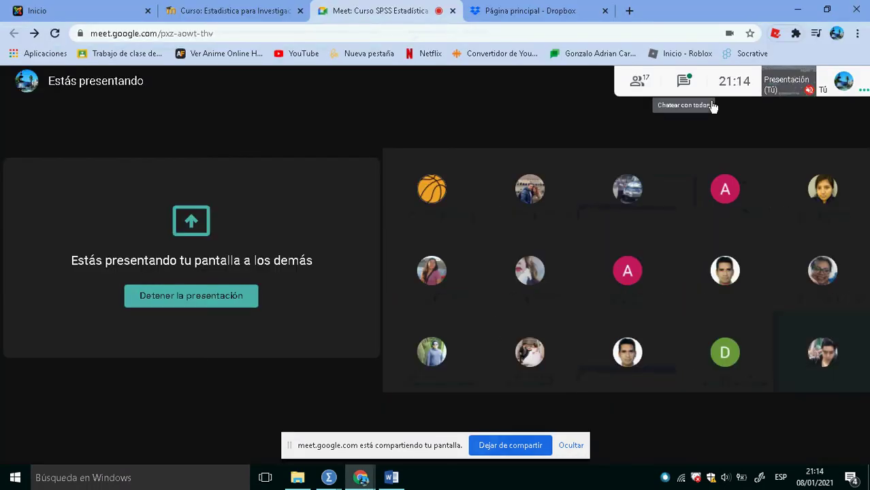
{"action": "left_click", "coordinate": [685, 87]}
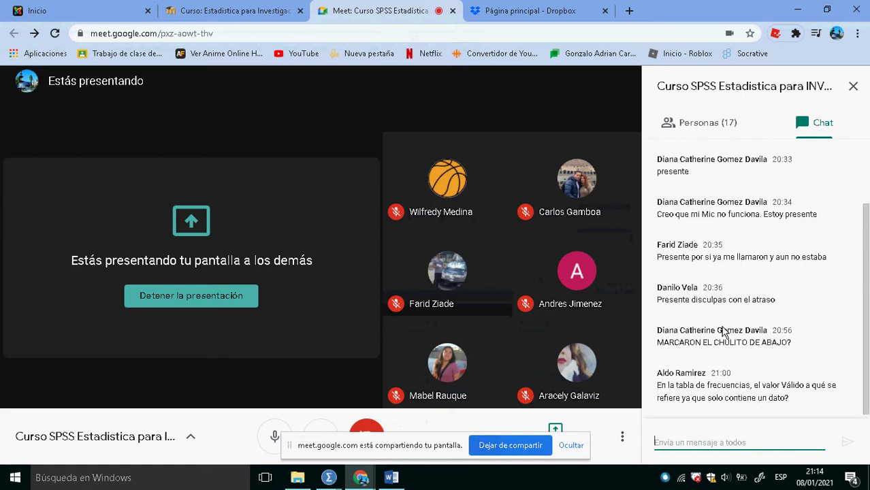
{"action": "key", "text": "alt+Tab"}
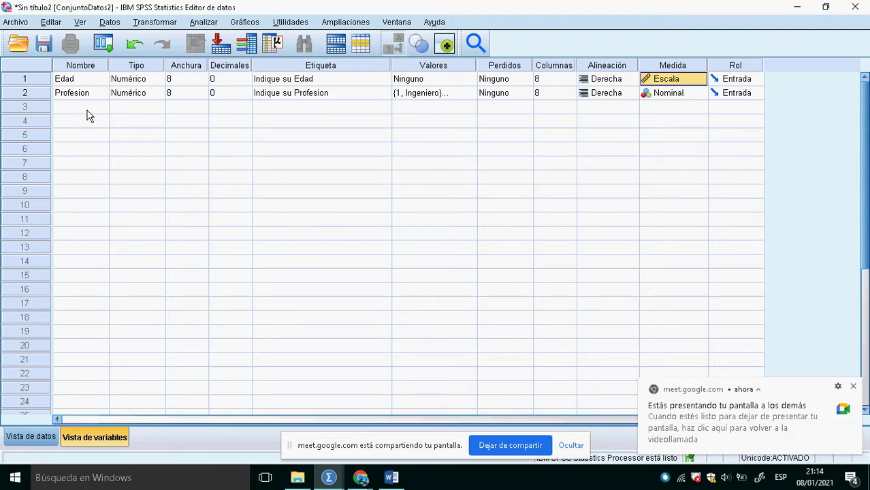
Choose Nominal as the measurement level of the Profesion variable
{"action": "left_click", "coordinate": [697, 94]}
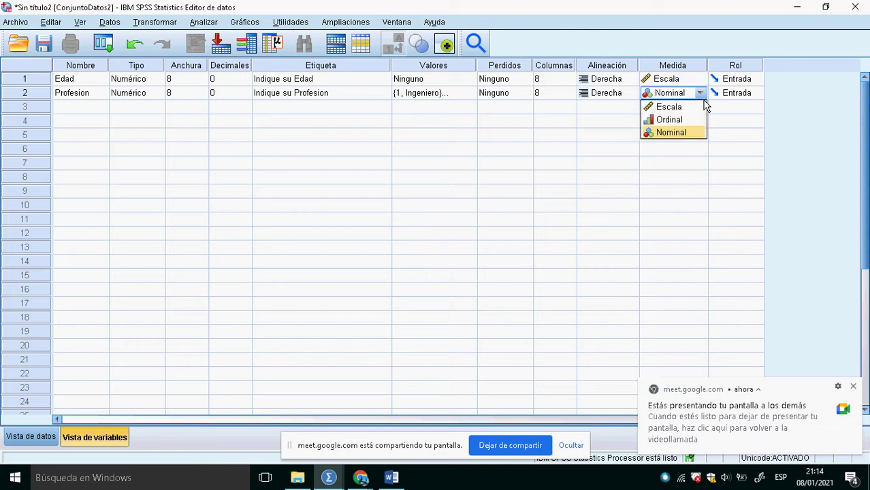
{"action": "left_click", "coordinate": [682, 133]}
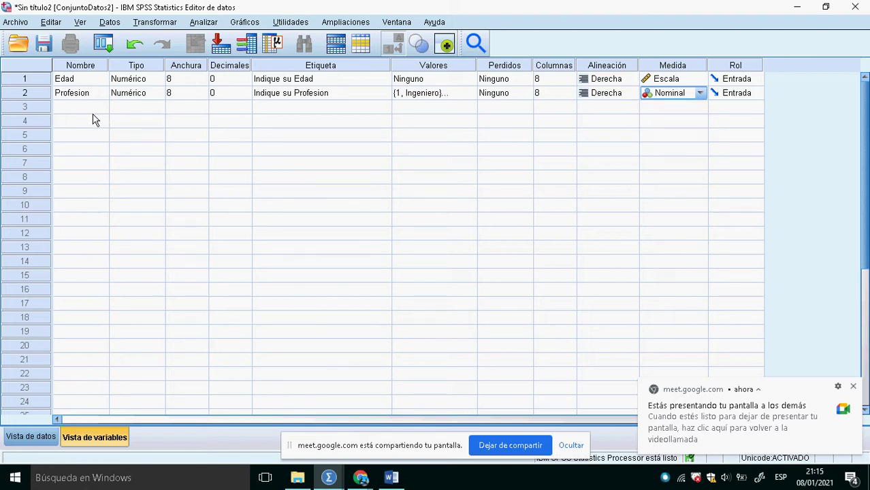
Review the Clima Laboral questions in the Word questionnaire and add a third variable named Preg1 in SPSS
{"action": "key", "text": "alt+Tab"}
{"action": "key", "text": "alt+Tab"}
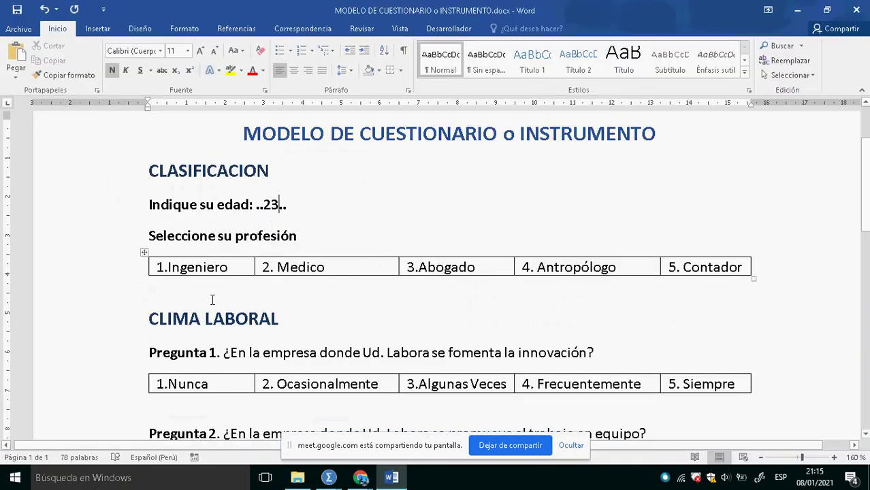
{"action": "scroll", "coordinate": [268, 306], "scroll_direction": "down", "scroll_amount": 1}
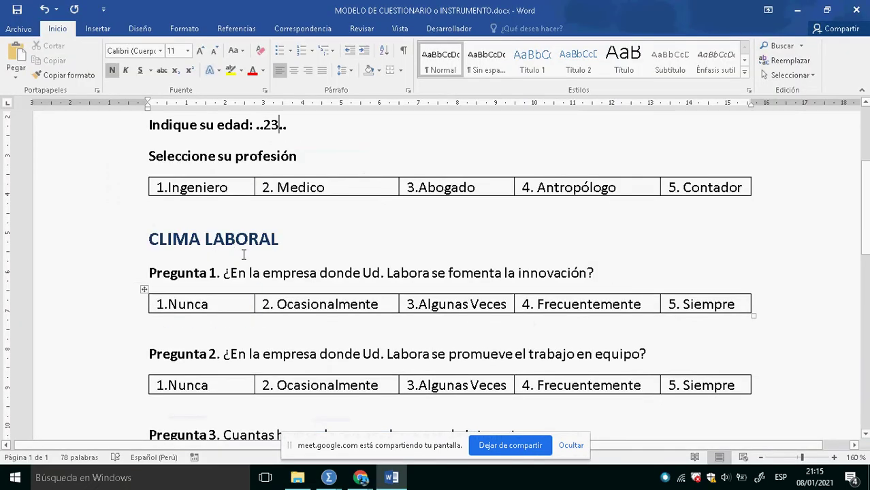
{"action": "scroll", "coordinate": [243, 254], "scroll_direction": "down", "scroll_amount": 1}
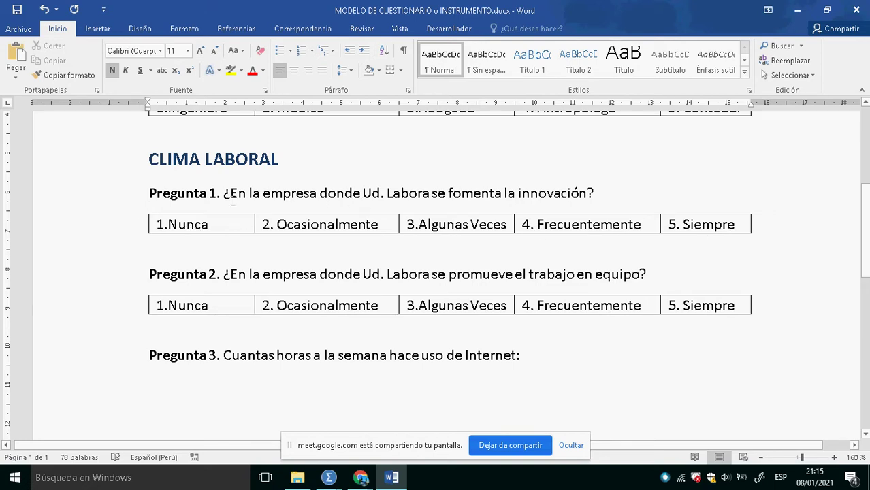
{"action": "key", "text": "alt+Tab"}
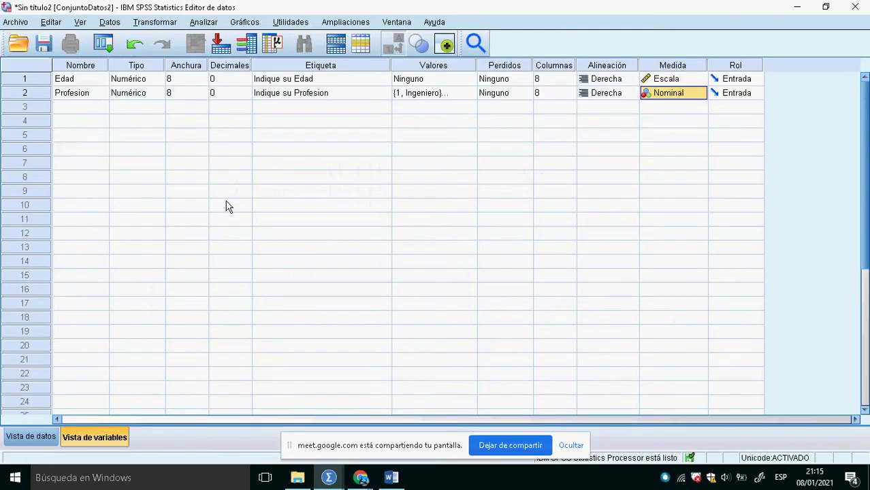
{"action": "left_click", "coordinate": [91, 121]}
{"action": "left_click", "coordinate": [104, 98]}
{"action": "left_click", "coordinate": [106, 112]}
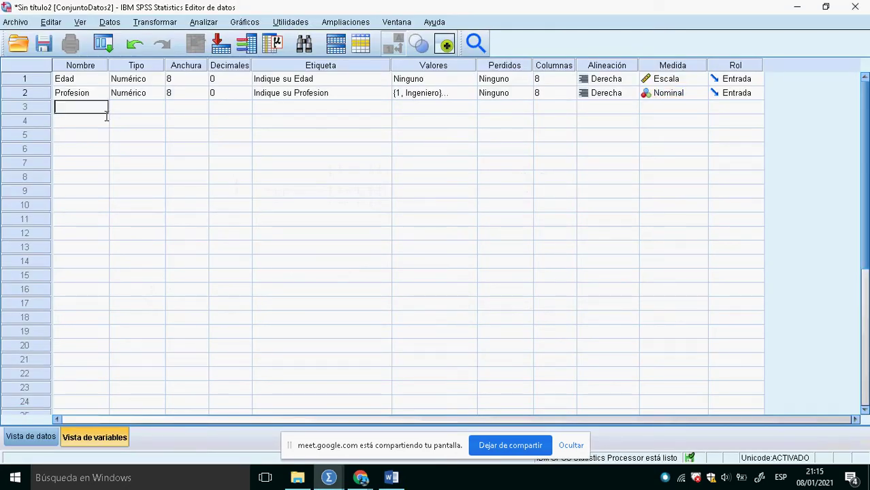
{"action": "type", "text": "Preg1"}
{"action": "key", "text": "Return"}
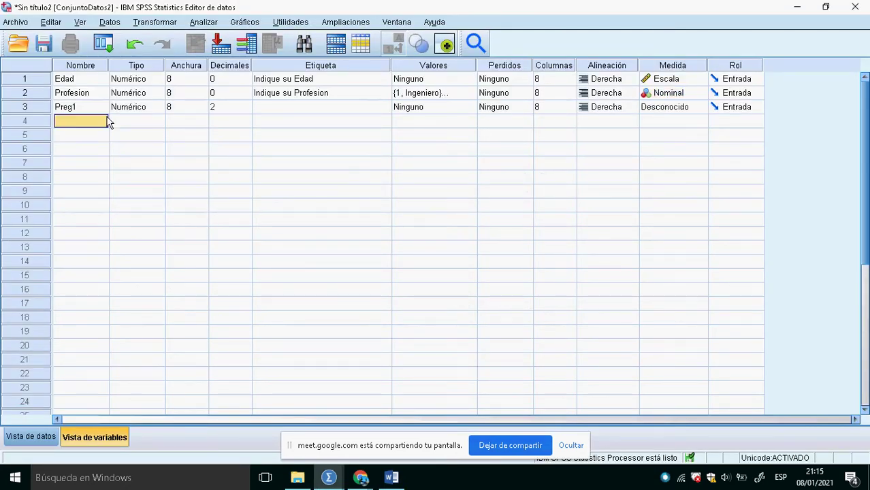
Copy the text of Pregunta 1 from the Word questionnaire and paste it as Preg1's label in SPSS
{"action": "key", "text": "alt+Tab"}
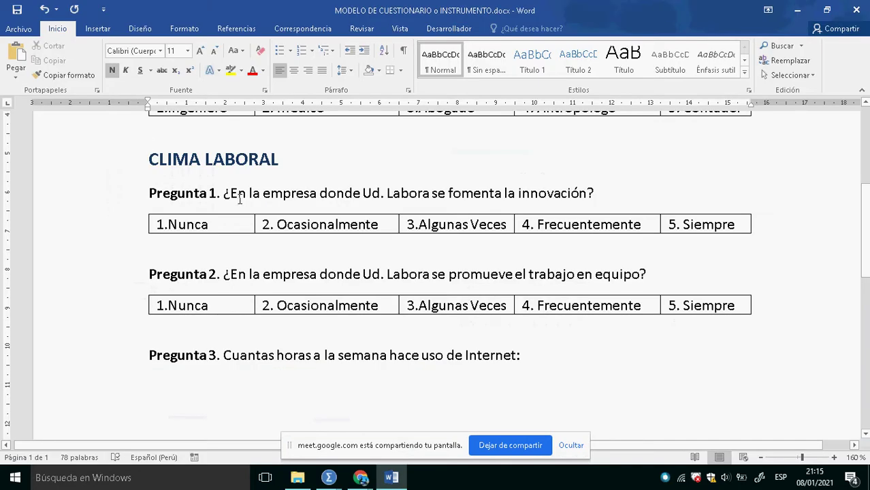
{"action": "left_click_drag", "start_coordinate": [225, 197], "coordinate": [604, 208]}
{"action": "key", "text": "ctrl+c"}
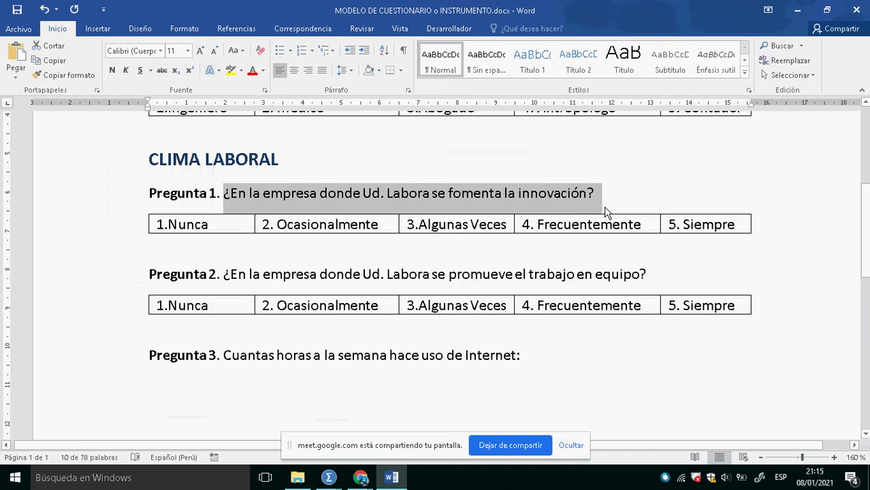
{"action": "key", "text": "alt+Tab"}
{"action": "left_click", "coordinate": [322, 109]}
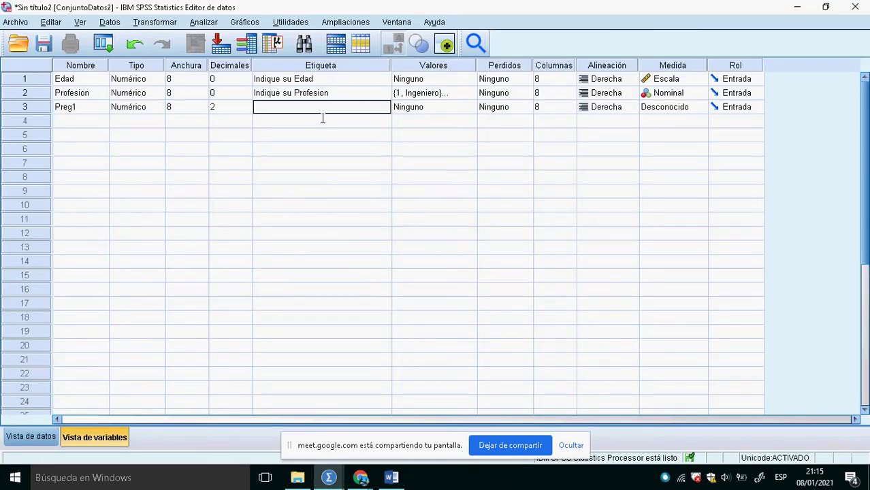
{"action": "key", "text": "ctrl+v"}
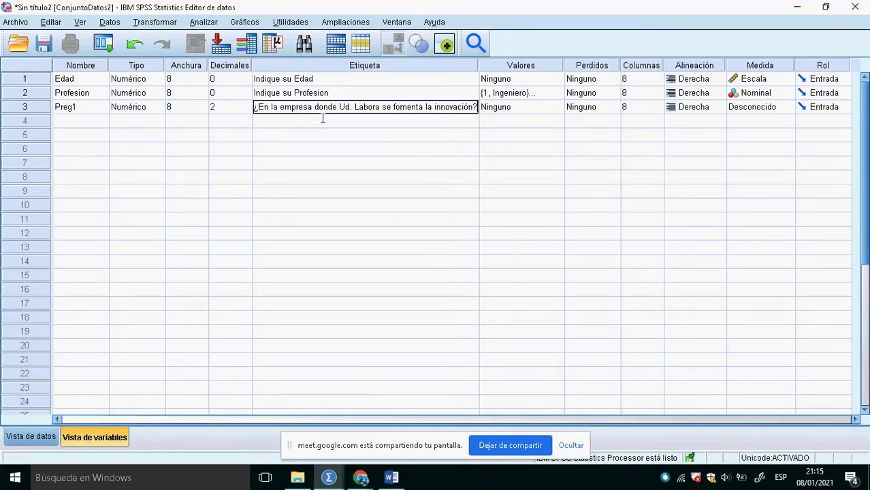
{"action": "left_click", "coordinate": [323, 121]}
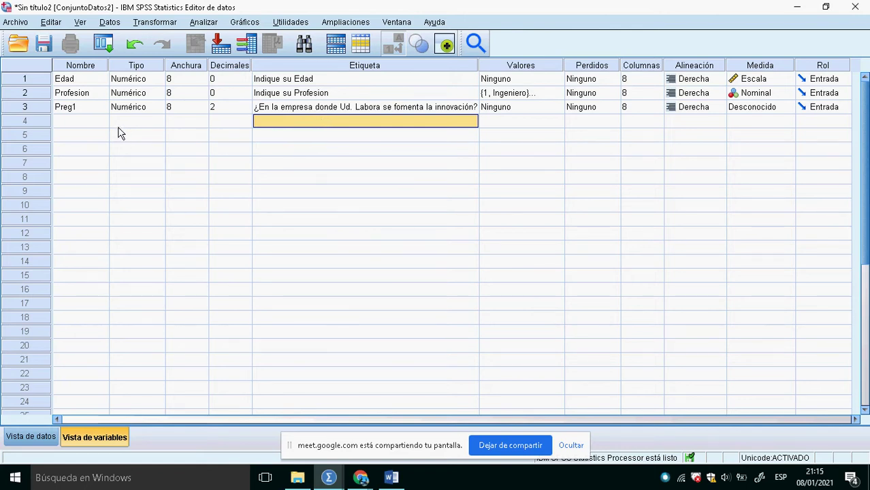
Add a fourth variable named Preg2
{"action": "left_click", "coordinate": [94, 124]}
{"action": "type", "text": "Preg2"}
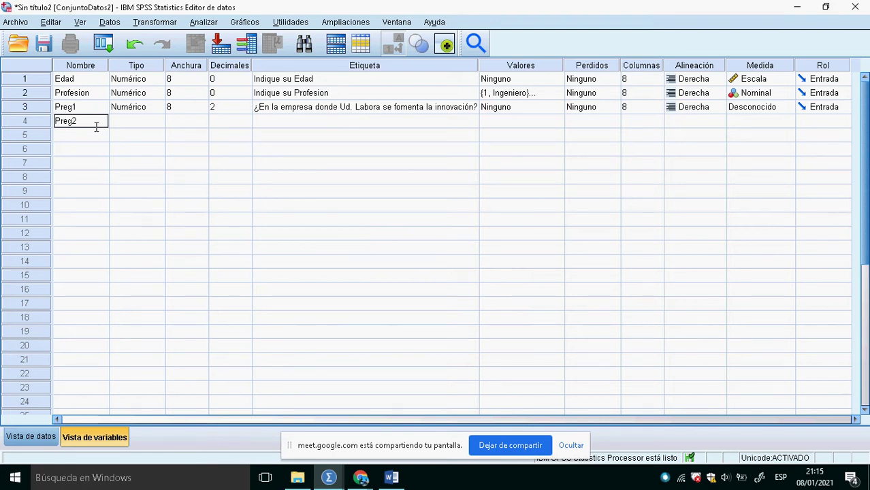
{"action": "key", "text": "Return"}
Copy the text of Pregunta 2 from the Word questionnaire and paste it as Preg2's label in SPSS
{"action": "key", "text": "alt+Tab"}
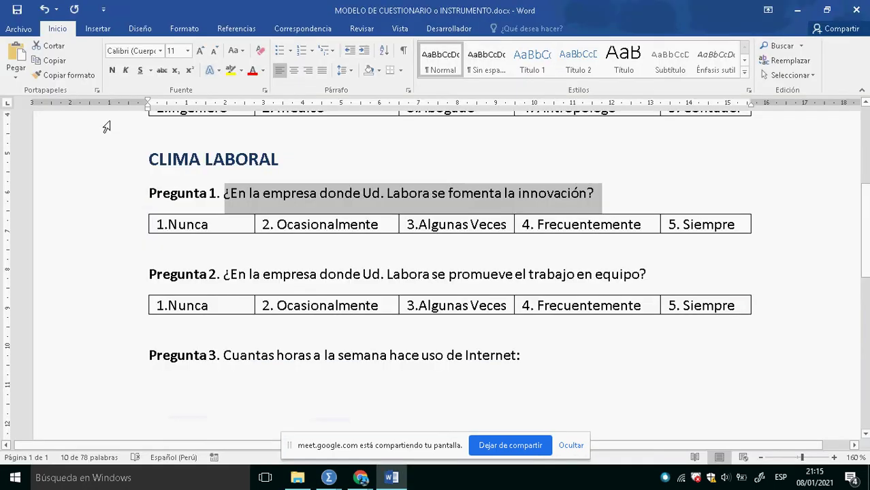
{"action": "left_click_drag", "start_coordinate": [225, 281], "coordinate": [659, 285]}
{"action": "key", "text": "ctrl+c"}
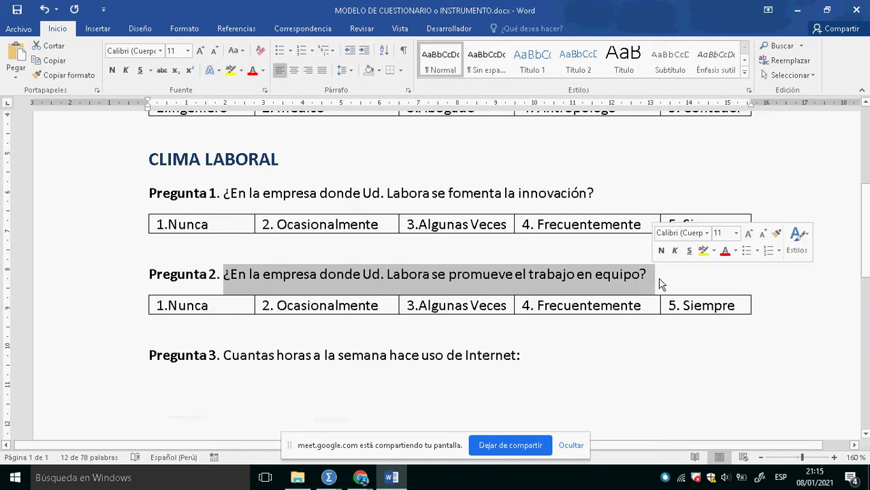
{"action": "key", "text": "alt+Tab"}
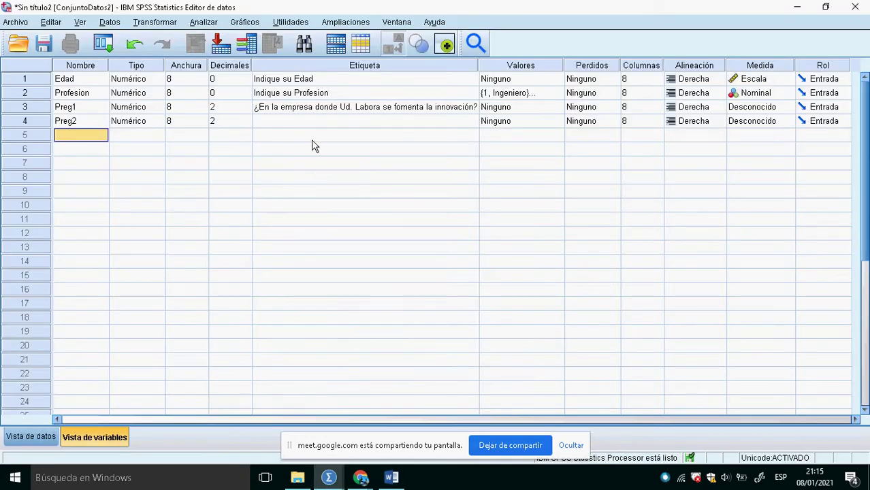
{"action": "left_click", "coordinate": [287, 128]}
{"action": "key", "text": "ctrl+v"}
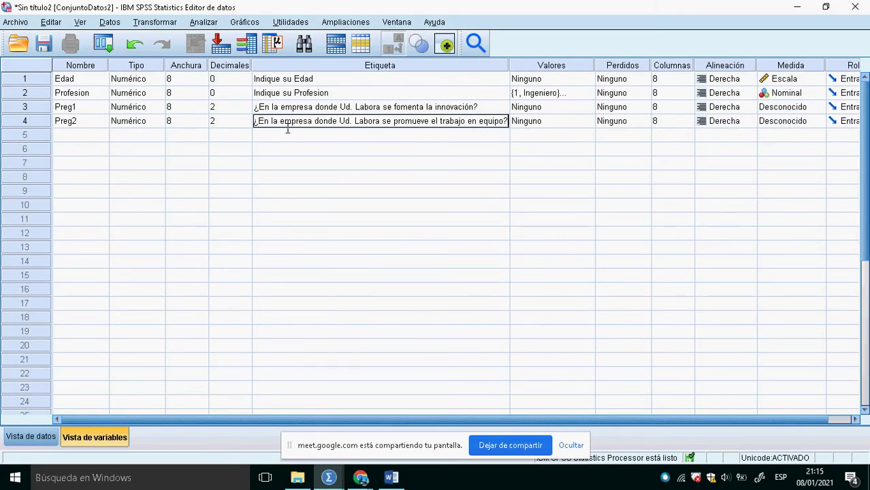
{"action": "key", "text": "Return"}
Copy the text of Pregunta 3 from the Word questionnaire and paste it as the fifth variable's label in SPSS
{"action": "key", "text": "alt+Tab"}
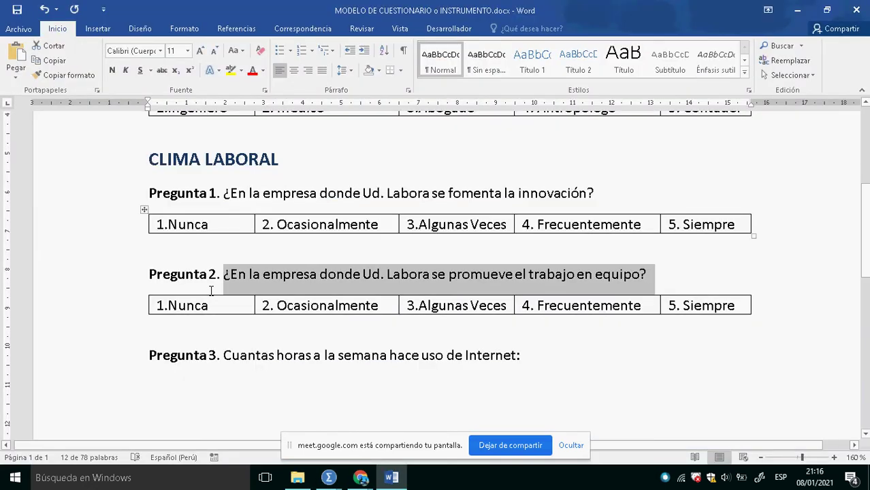
{"action": "left_click_drag", "start_coordinate": [231, 361], "coordinate": [509, 369]}
{"action": "key", "text": "ctrl+c"}
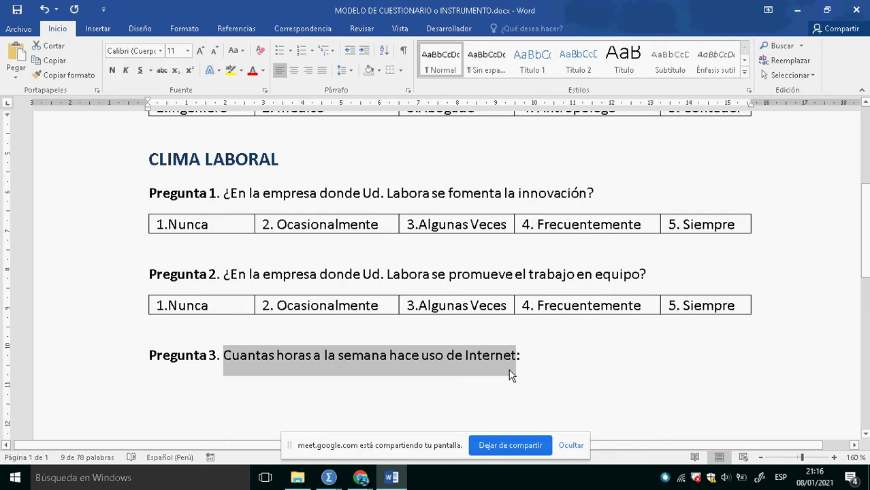
{"action": "key", "text": "alt+Tab"}
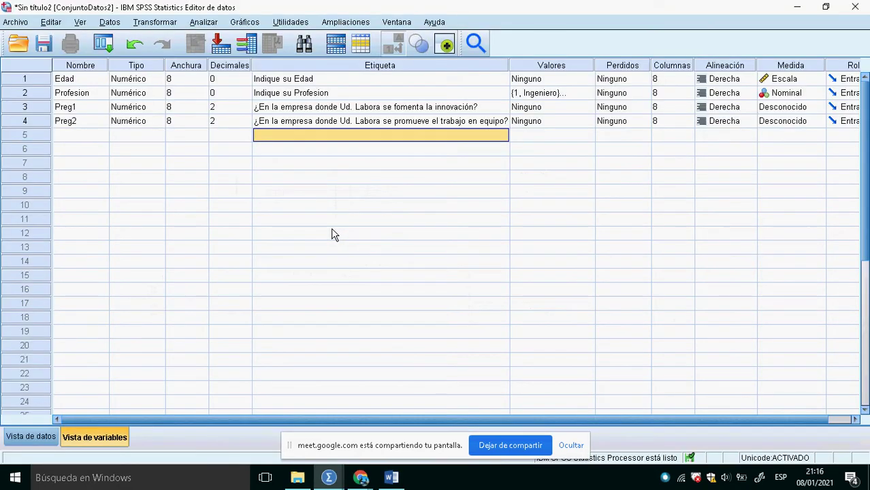
{"action": "key", "text": "ctrl+v"}
Name the fifth variable Preg3
{"action": "double_click", "coordinate": [100, 136]}
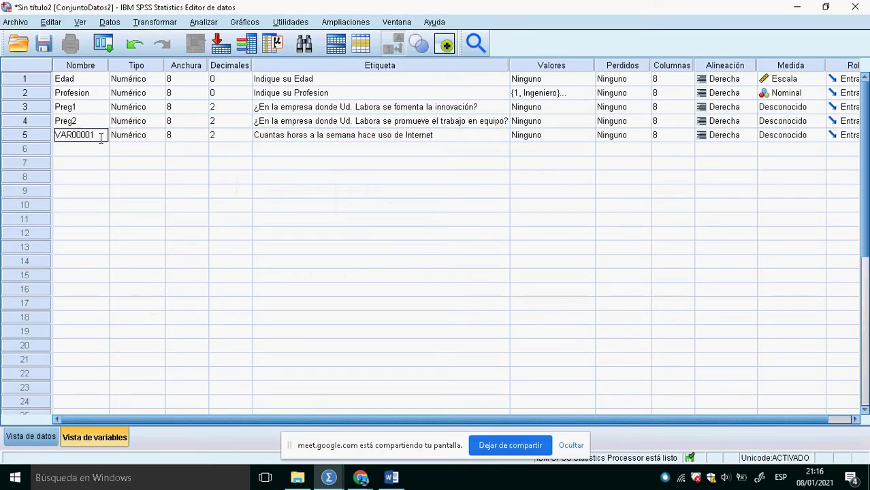
{"action": "left_click_drag", "start_coordinate": [100, 136], "coordinate": [30, 137]}
{"action": "type", "text": "Preg3"}
{"action": "key", "text": "Return"}
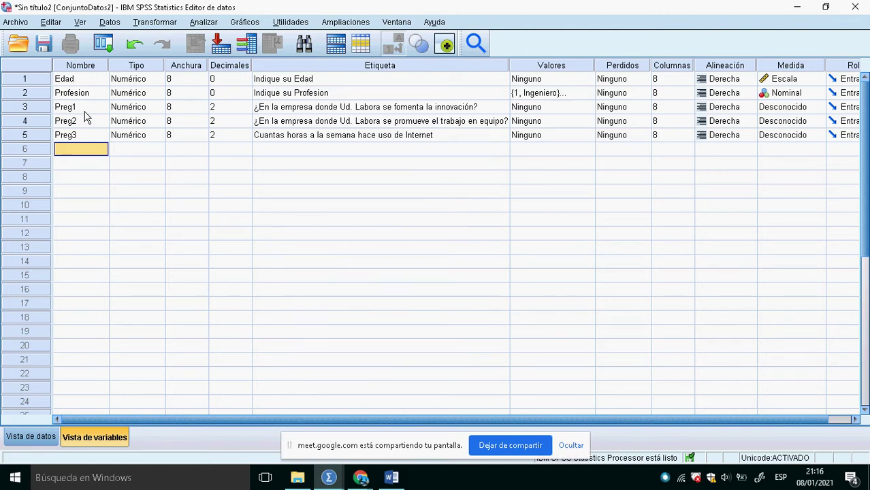
{"action": "key", "text": "alt+Tab"}
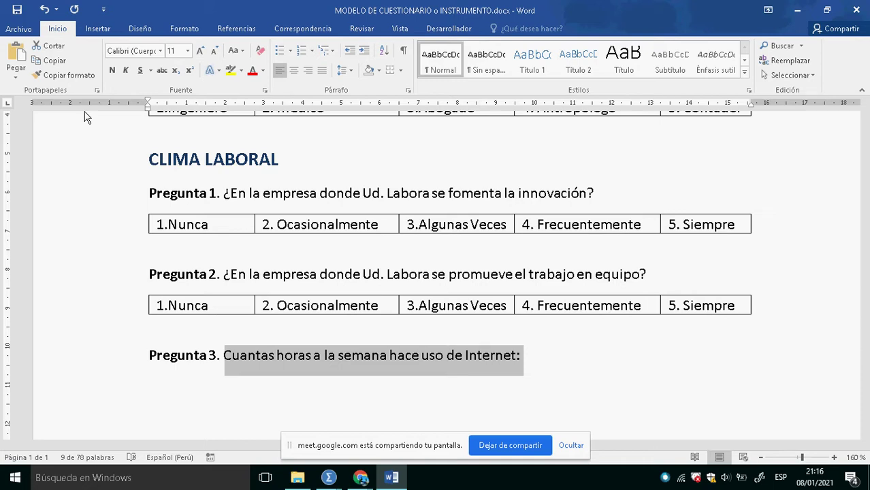
{"action": "key", "text": "alt+Tab"}
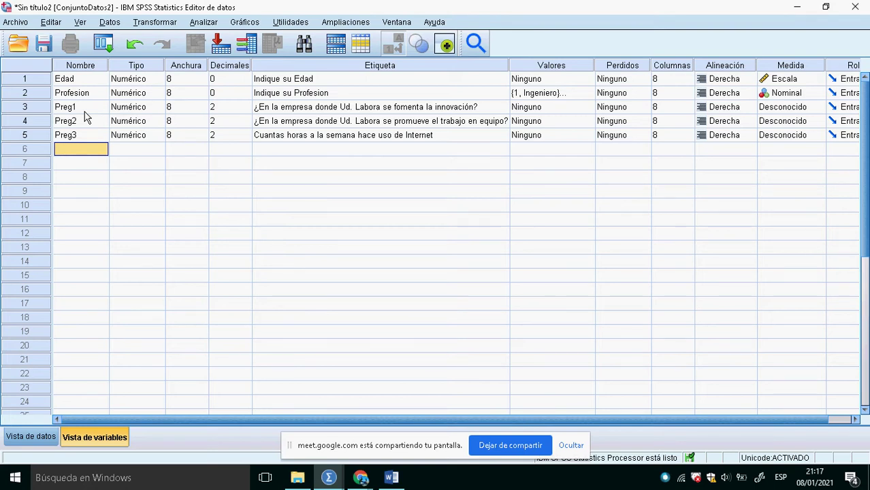
{"action": "key", "text": "alt+Tab"}
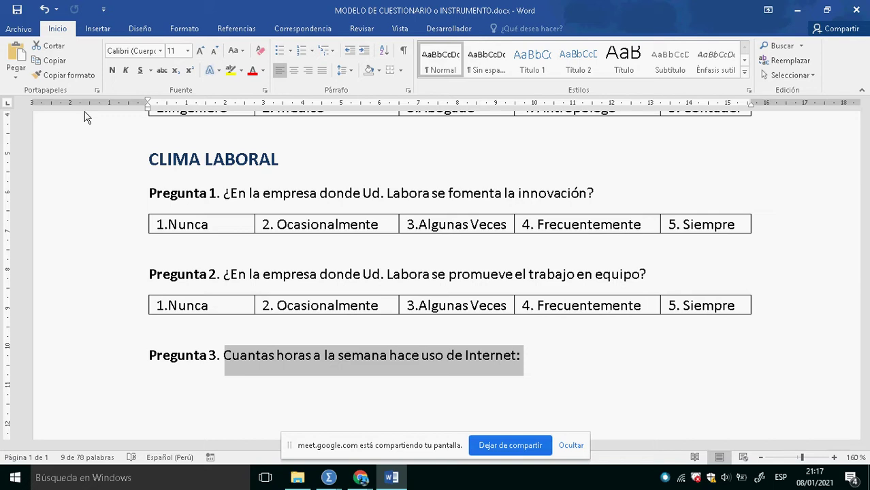
{"action": "key", "text": "XF86AudioRaiseVolume"}
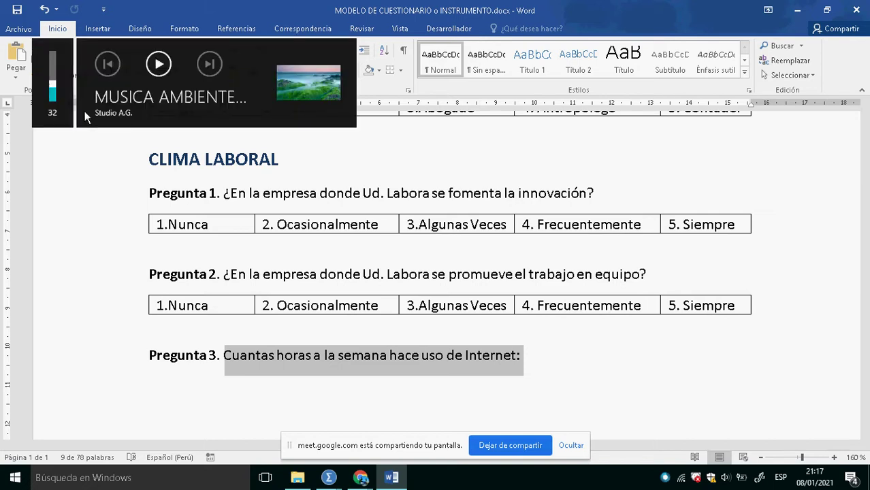
{"action": "key", "text": "XF86AudioRaiseVolume"}
{"action": "key", "text": "XF86AudioRaiseVolume"}
Cut the question text after Pregunta 3 in the Word questionnaire and return to the SPSS variable list
{"action": "key", "text": "ctrl+x"}
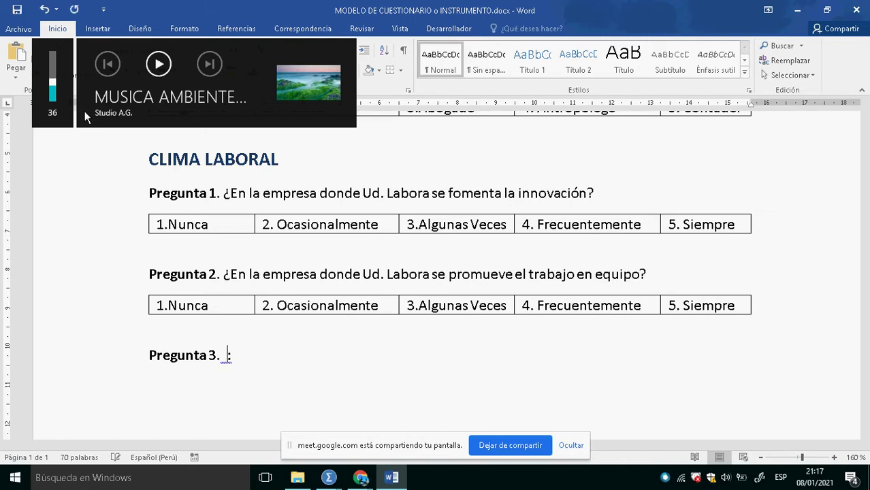
{"action": "key", "text": "alt+Tab"}
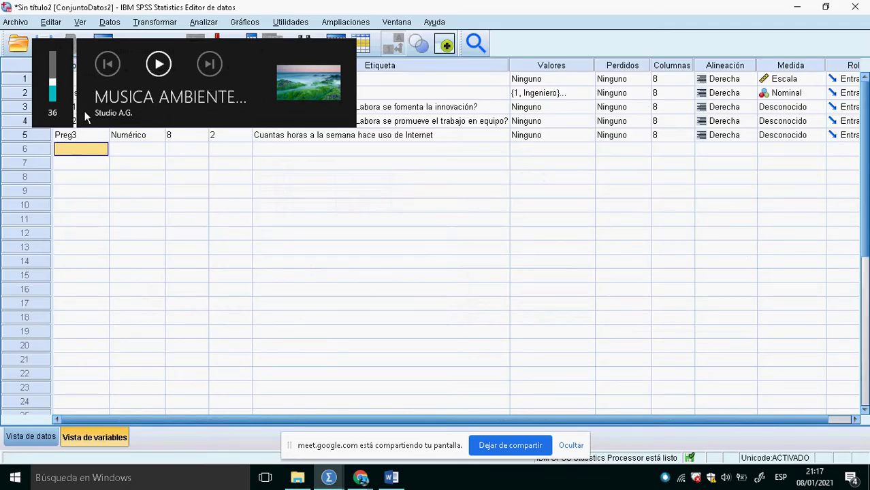
{"action": "left_click", "coordinate": [243, 155]}
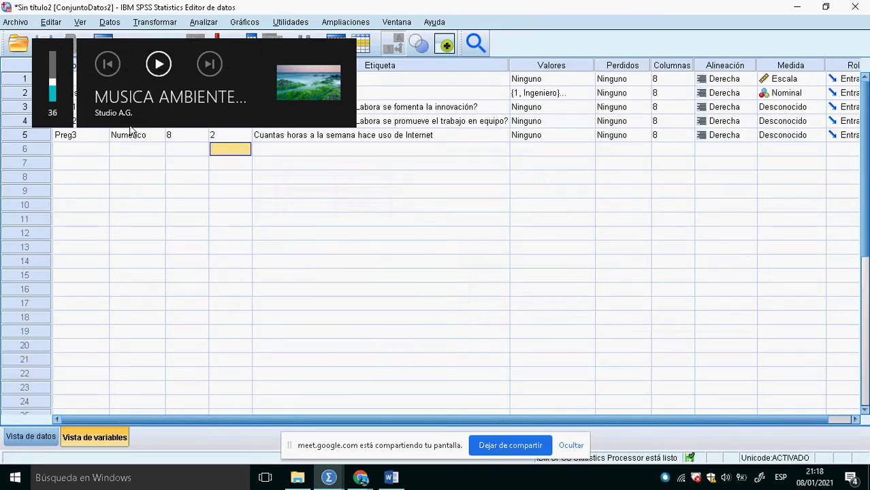
Set the measurement level of Preg1, Preg2 and Preg3 to Escala
{"action": "left_click", "coordinate": [802, 111]}
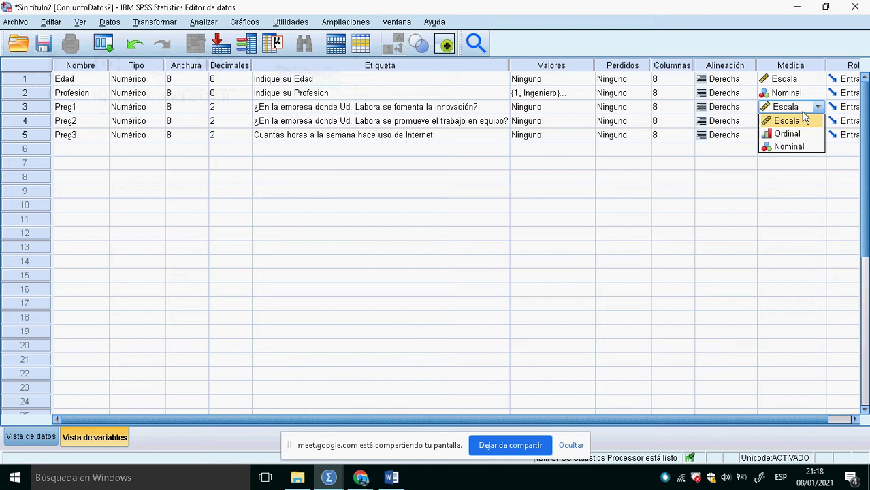
{"action": "left_click", "coordinate": [794, 126]}
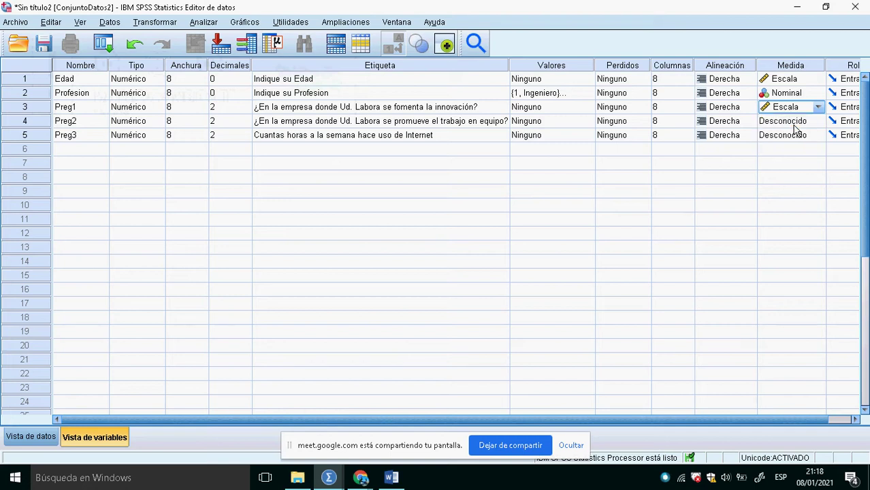
{"action": "left_click", "coordinate": [794, 126]}
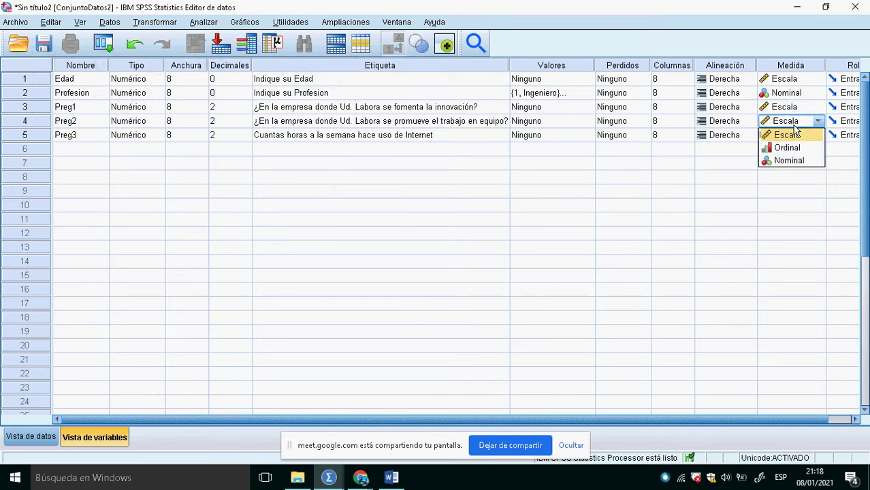
{"action": "left_click", "coordinate": [791, 138]}
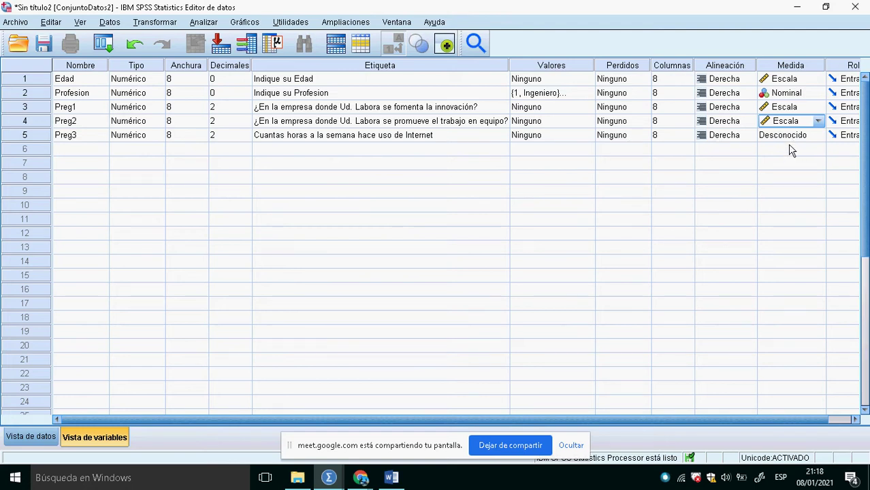
{"action": "left_click", "coordinate": [791, 139]}
{"action": "key", "text": "Escape"}
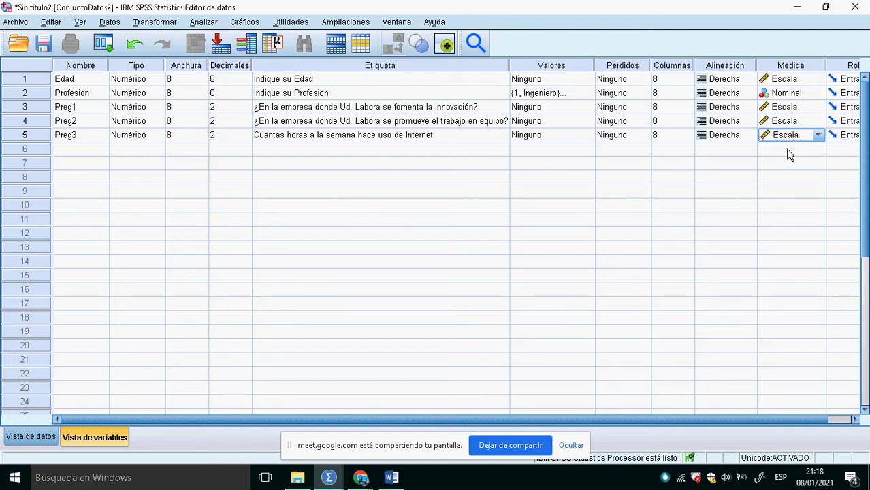
Change the measurement level of Preg1 and Preg2 to Ordinal and narrow the Etiqueta column
{"action": "left_click", "coordinate": [799, 112]}
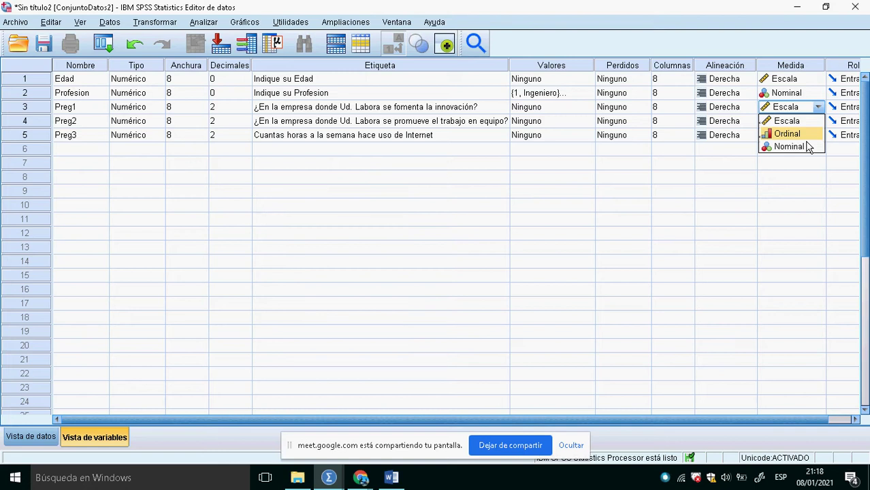
{"action": "left_click", "coordinate": [807, 139]}
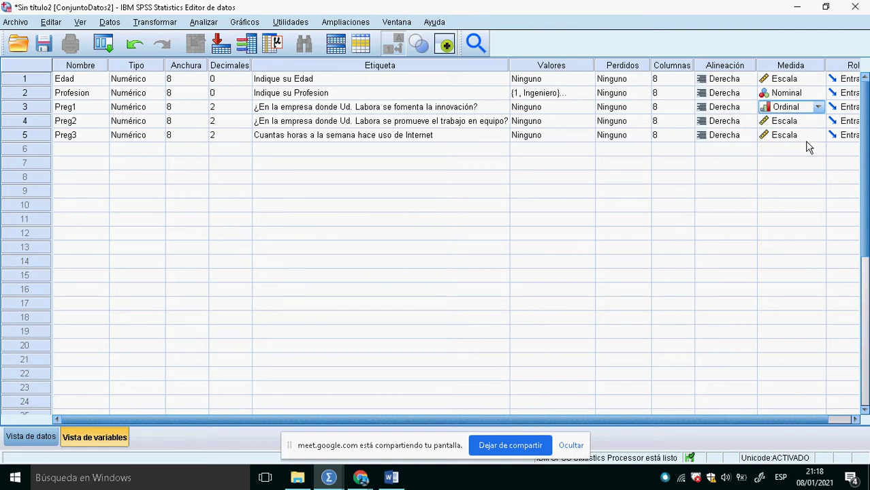
{"action": "left_click", "coordinate": [816, 124]}
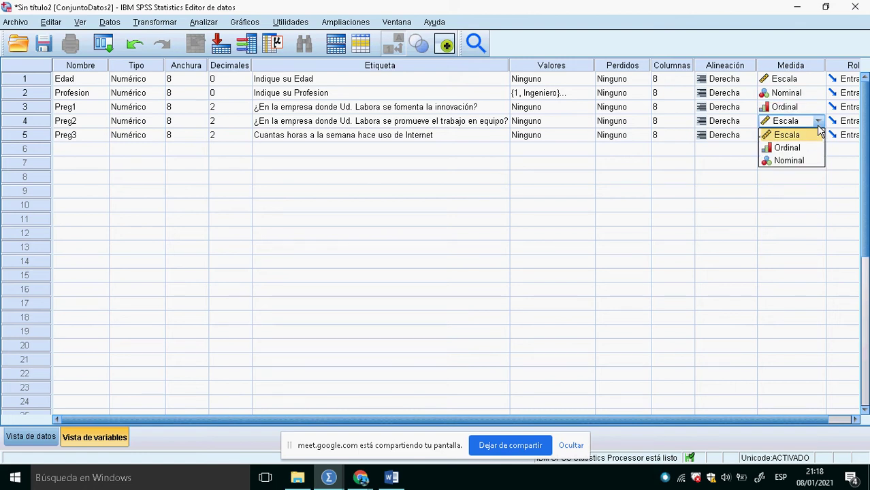
{"action": "left_click", "coordinate": [789, 148]}
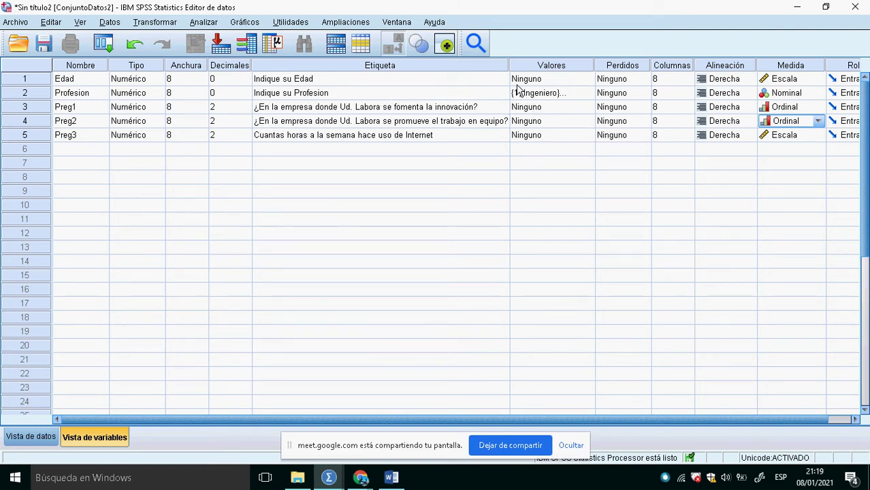
{"action": "left_click_drag", "start_coordinate": [509, 68], "coordinate": [486, 70]}
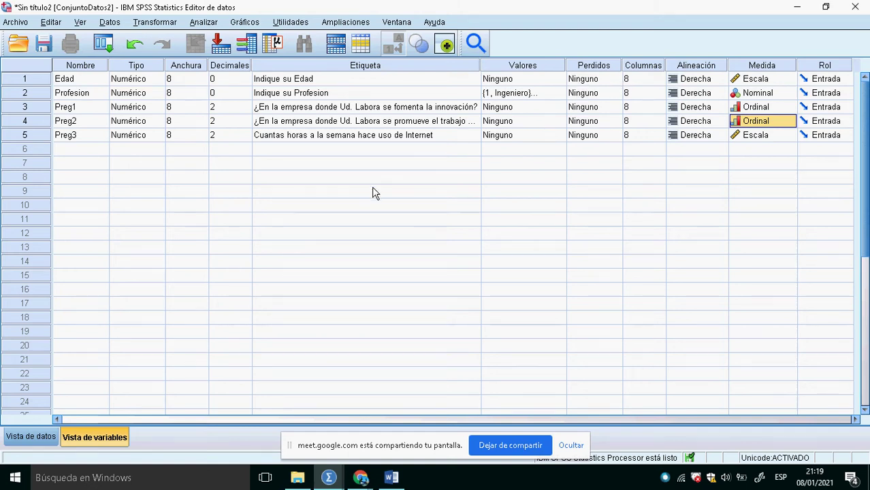
Delete the sample answer 23 from the "Indique su edad" line of the Word questionnaire
{"action": "key", "text": "alt+Tab"}
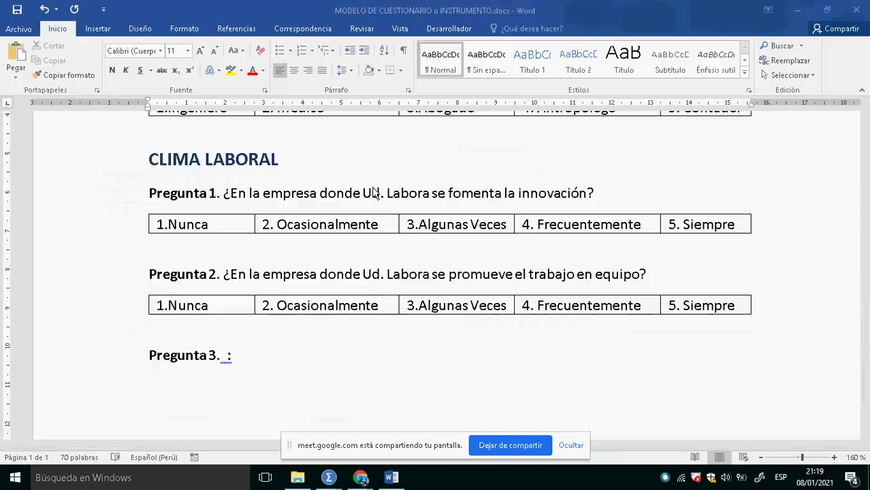
{"action": "scroll", "coordinate": [372, 186], "scroll_direction": "up", "scroll_amount": 5}
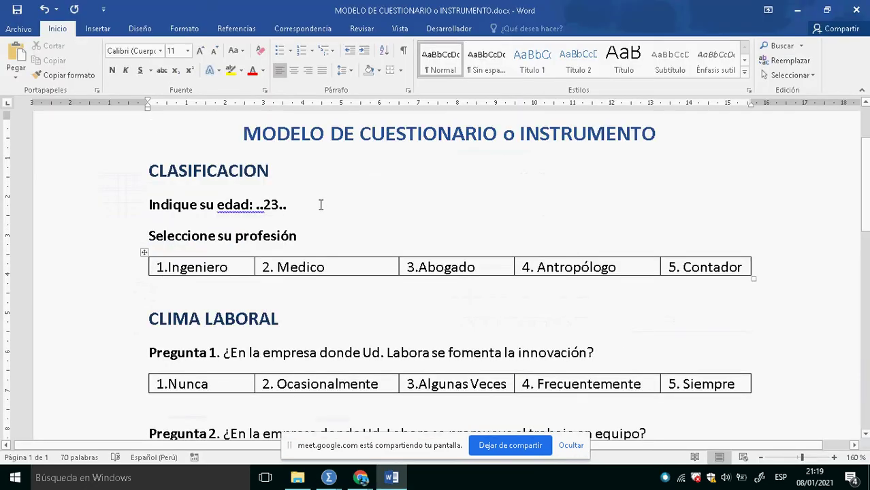
{"action": "double_click", "coordinate": [272, 205]}
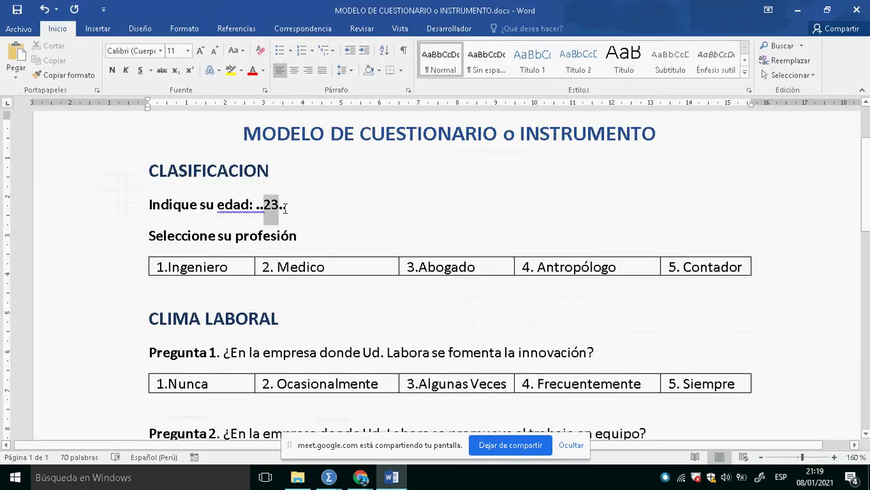
{"action": "key", "text": "BackSpace"}
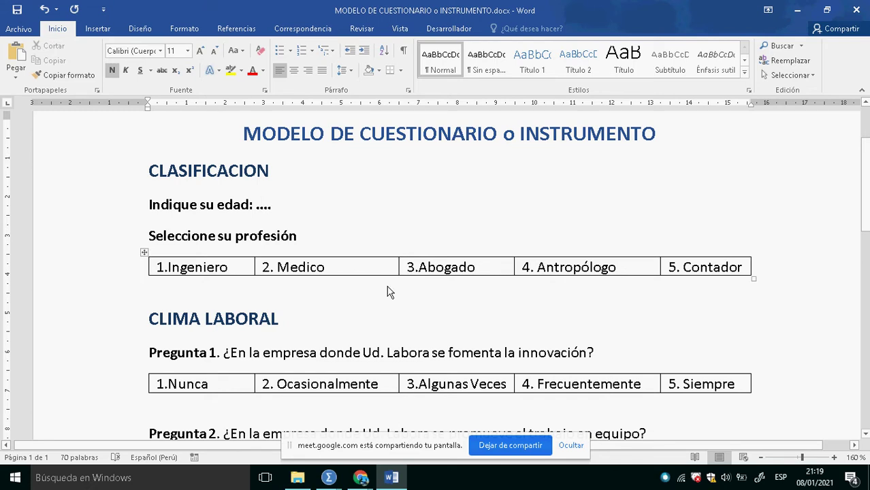
Switch to the SPSS data view and enter 23 as the Edad value of the first case
{"action": "key", "text": "alt+Tab"}
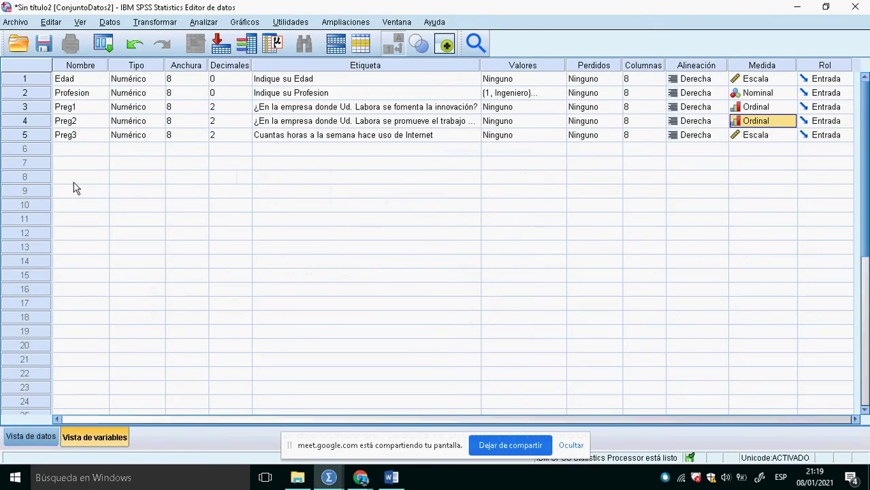
{"action": "left_click", "coordinate": [50, 442]}
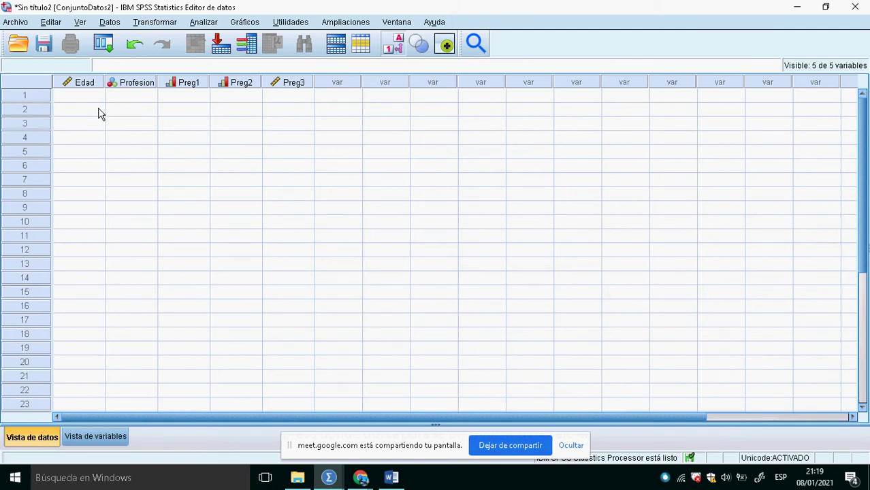
{"action": "left_click", "coordinate": [97, 439]}
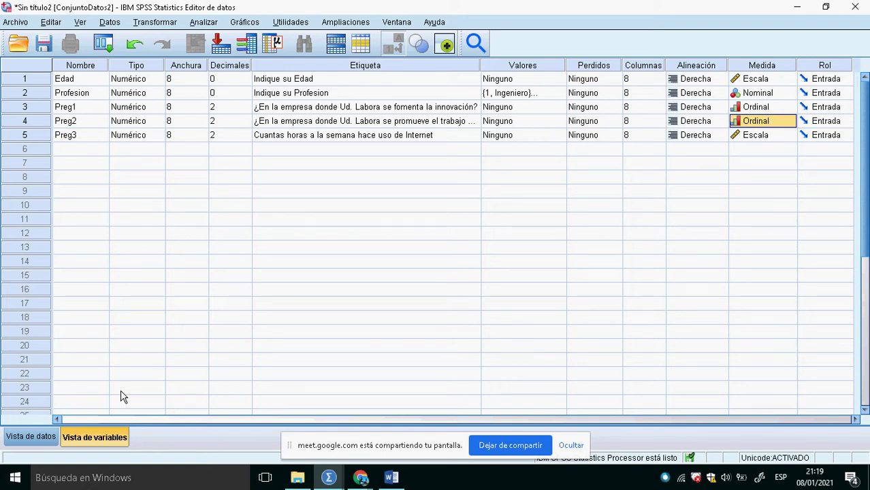
{"action": "left_click", "coordinate": [30, 437]}
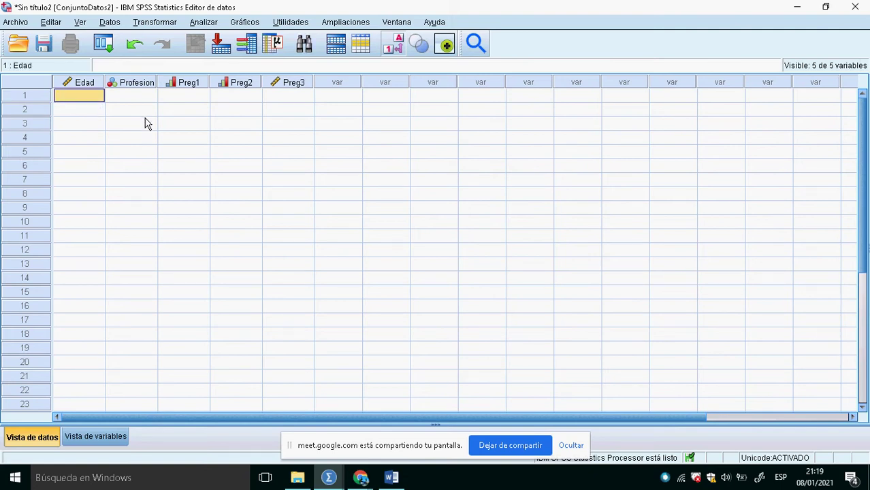
{"action": "type", "text": "23"}
{"action": "key", "text": "Tab"}
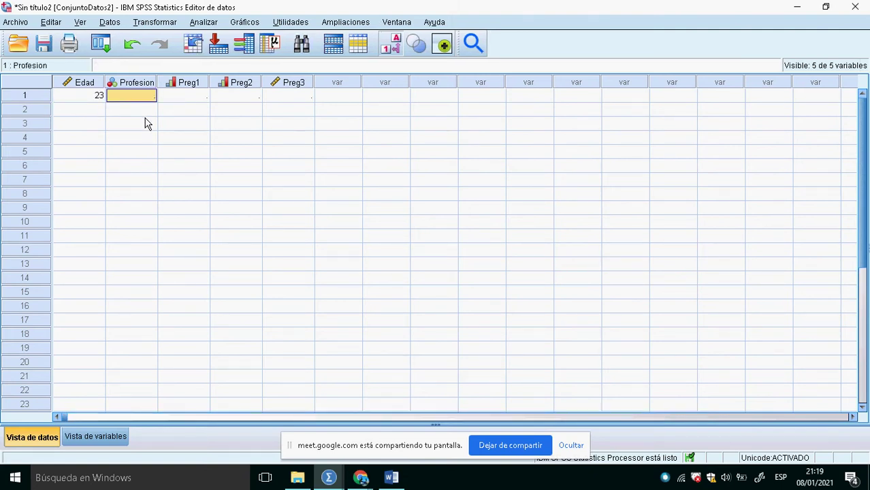
Complete the first case with Profesion Medico, Preg1 3, Preg2 2 and Preg3 1
{"action": "type", "text": "Medico"}
{"action": "key", "text": "Tab"}
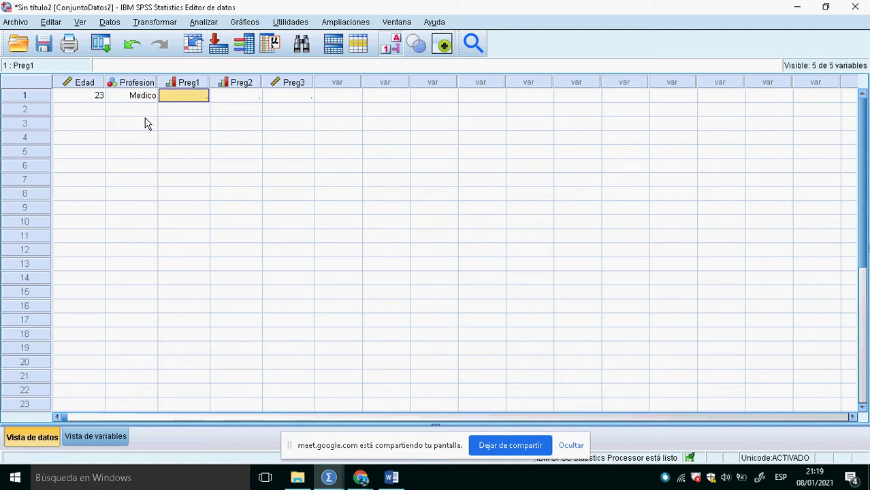
{"action": "type", "text": "3"}
{"action": "key", "text": "Tab"}
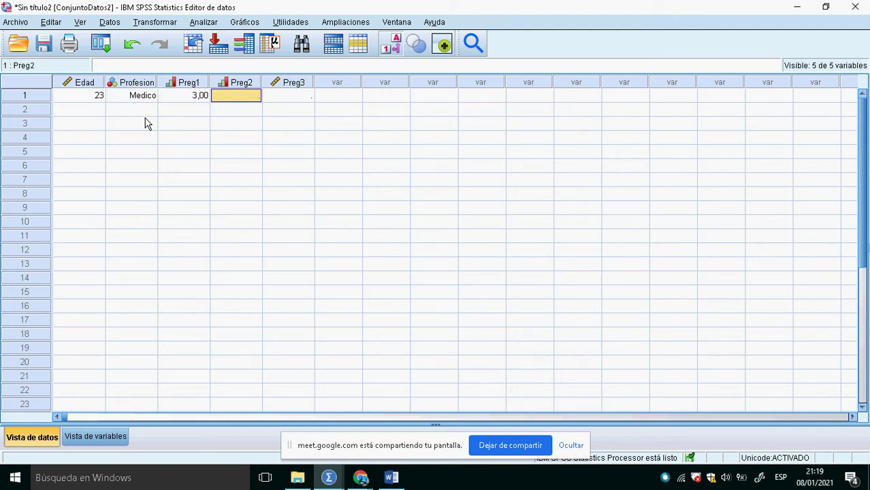
{"action": "type", "text": "2"}
{"action": "key", "text": "Tab"}
{"action": "type", "text": "1"}
{"action": "key", "text": "Return"}
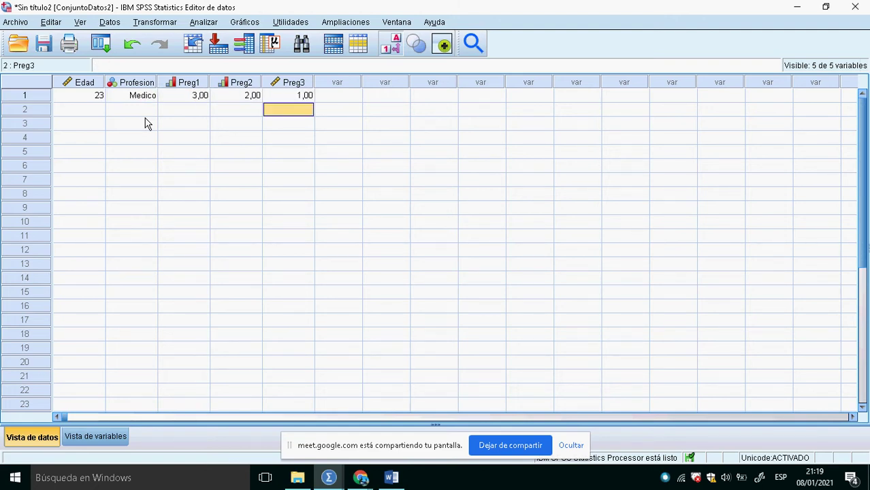
Change the Preg3 value of the first case to 6
{"action": "key", "text": "Up"}
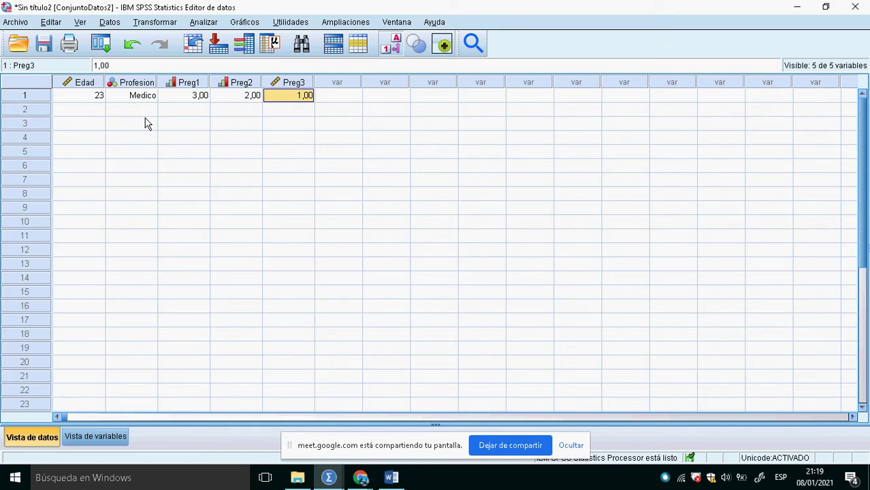
{"action": "type", "text": "6"}
{"action": "key", "text": "Return"}
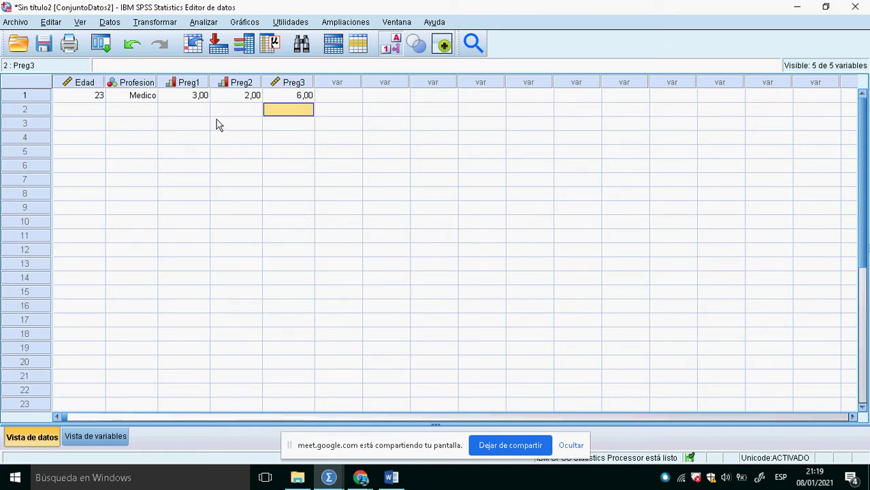
In the variable view, copy Profesion's setting of 0 decimals to Preg1, Preg2 and Preg3
{"action": "left_click", "coordinate": [110, 436]}
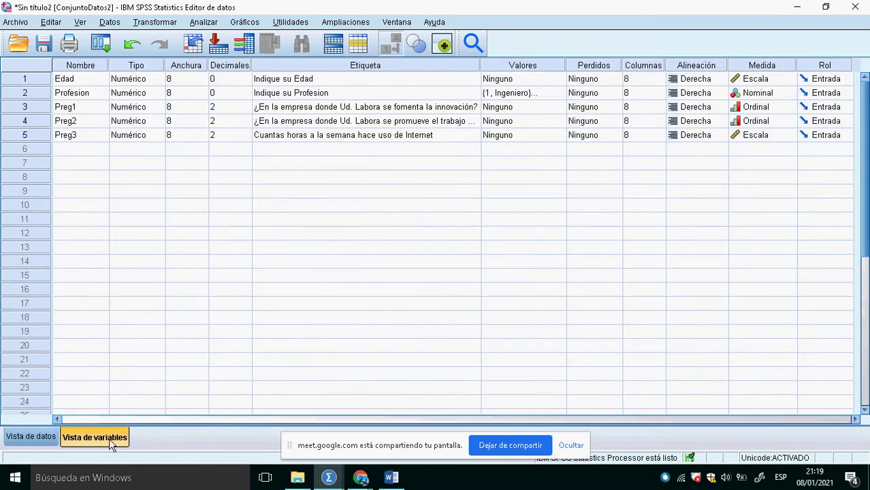
{"action": "left_click", "coordinate": [236, 94]}
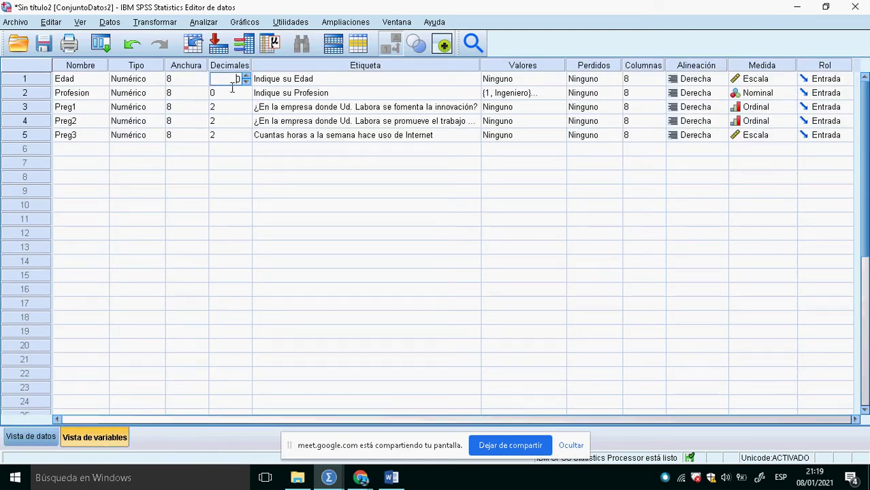
{"action": "left_click", "coordinate": [240, 96]}
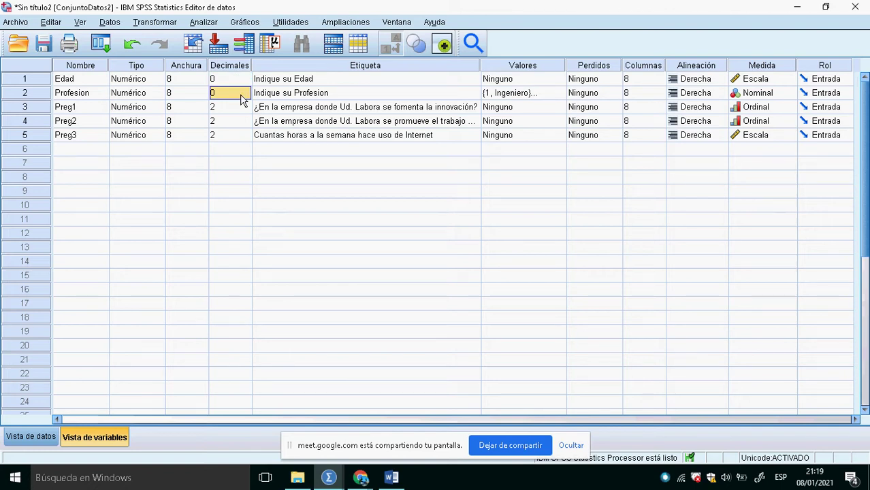
{"action": "right_click", "coordinate": [241, 98]}
{"action": "left_click", "coordinate": [242, 97]}
{"action": "key", "text": "shift+Down"}
{"action": "key", "text": "shift+Down"}
{"action": "key", "text": "shift+Down"}
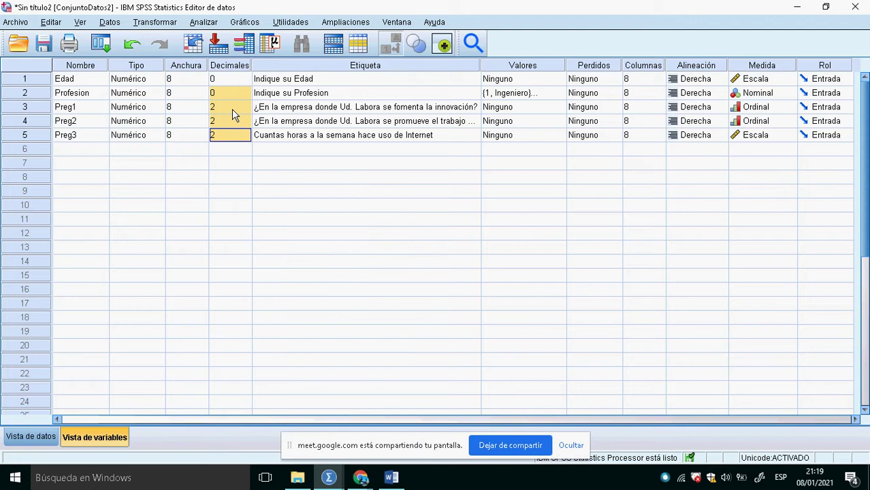
{"action": "right_click", "coordinate": [231, 114]}
{"action": "left_click", "coordinate": [247, 130]}
Return to the data view and start the second case with Edad left blank and Profesion Abogado
{"action": "left_click", "coordinate": [44, 443]}
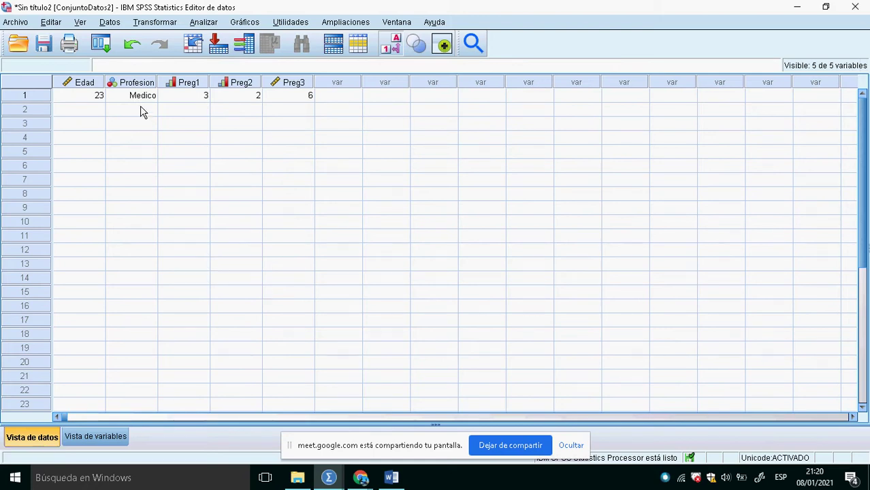
{"action": "left_click", "coordinate": [93, 112]}
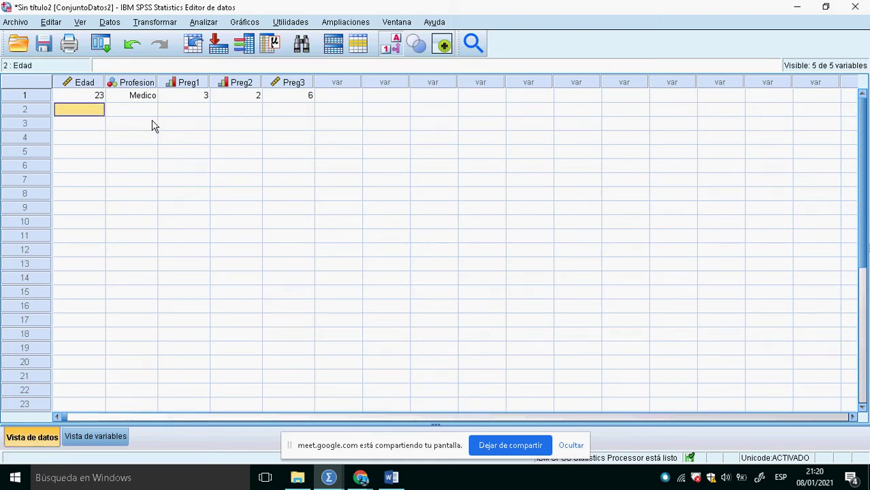
{"action": "key", "text": "Tab"}
{"action": "type", "text": "2"}
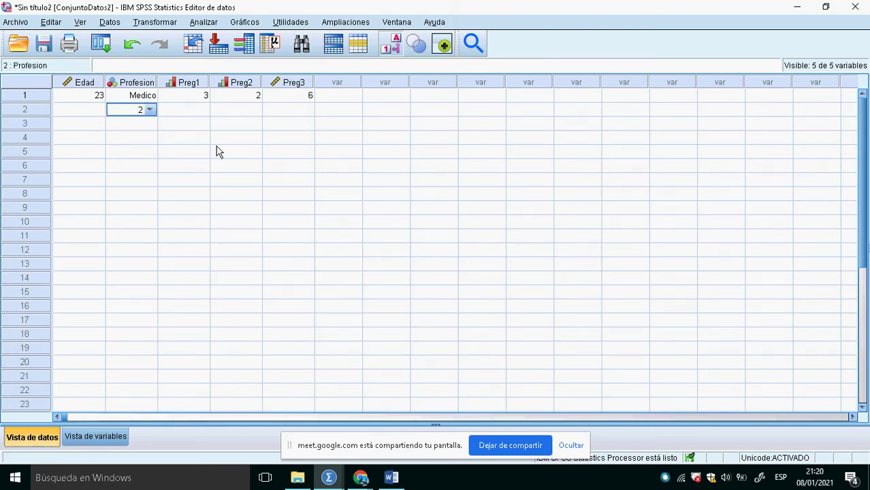
{"action": "key", "text": "Return"}
{"action": "key", "text": "Up"}
{"action": "key", "text": "Tab"}
Enter 3 for Preg1, 1 for Preg2 and 9 for Preg3 of the second case
{"action": "type", "text": "3"}
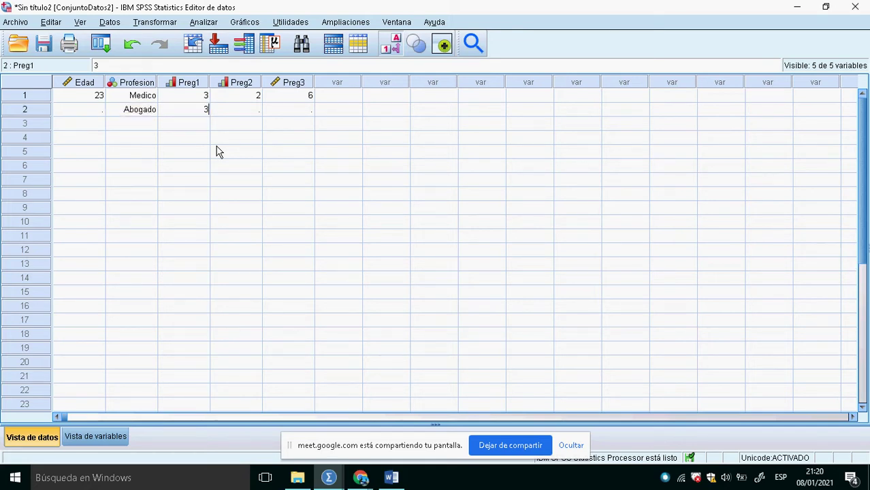
{"action": "key", "text": "Tab"}
{"action": "type", "text": "1"}
{"action": "key", "text": "Tab"}
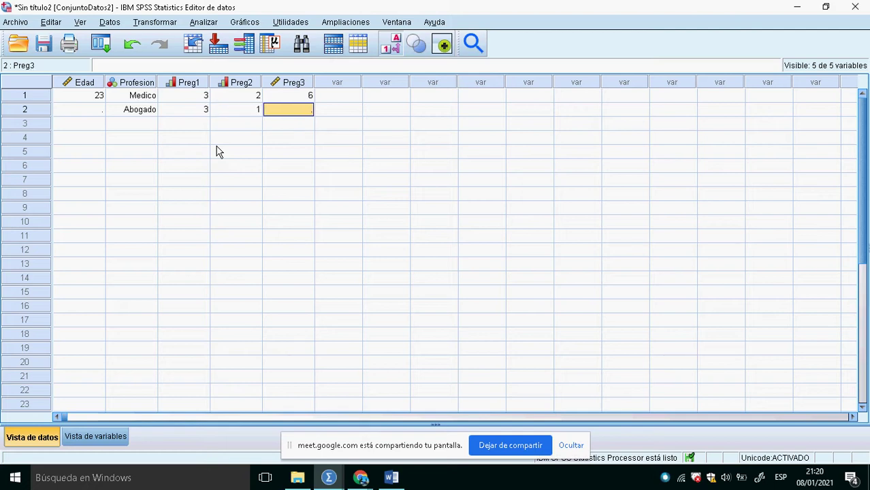
{"action": "type", "text": "9"}
{"action": "key", "text": "Return"}
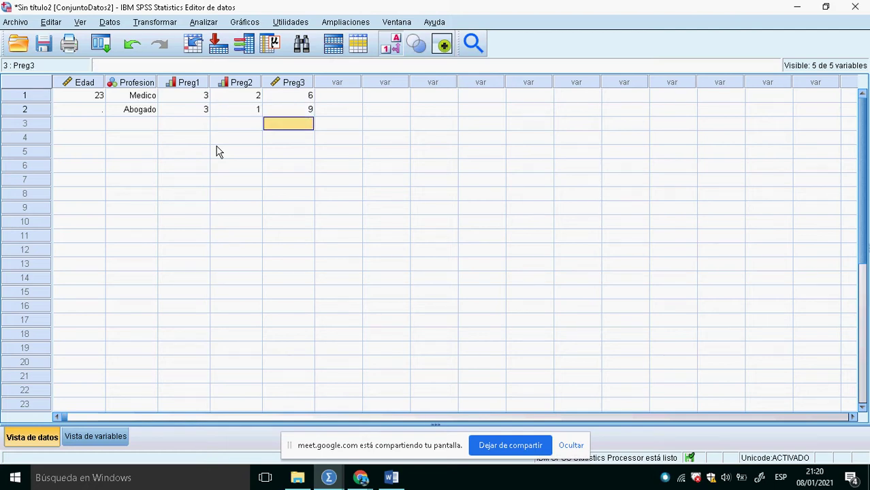
{"action": "key", "text": "Up"}
{"action": "key", "text": "Up"}
{"action": "key", "text": "Left"}
{"action": "key", "text": "Left"}
{"action": "key", "text": "Left"}
{"action": "key", "text": "Down"}
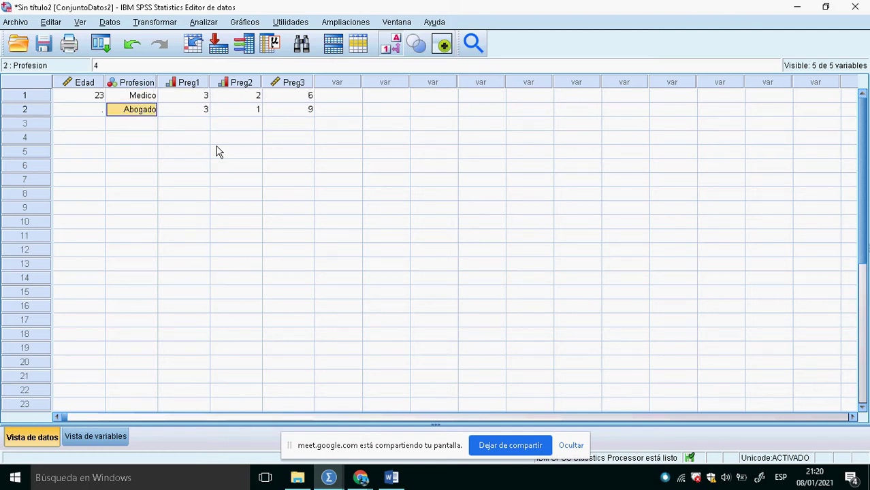
{"action": "key", "text": "Left"}
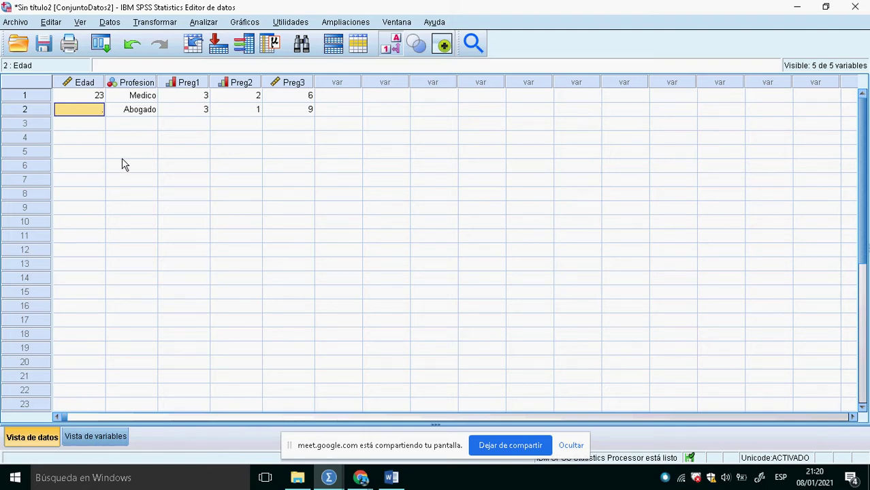
Start the third case with Edad 34 and Profesion Ingeniero
{"action": "left_click", "coordinate": [92, 129]}
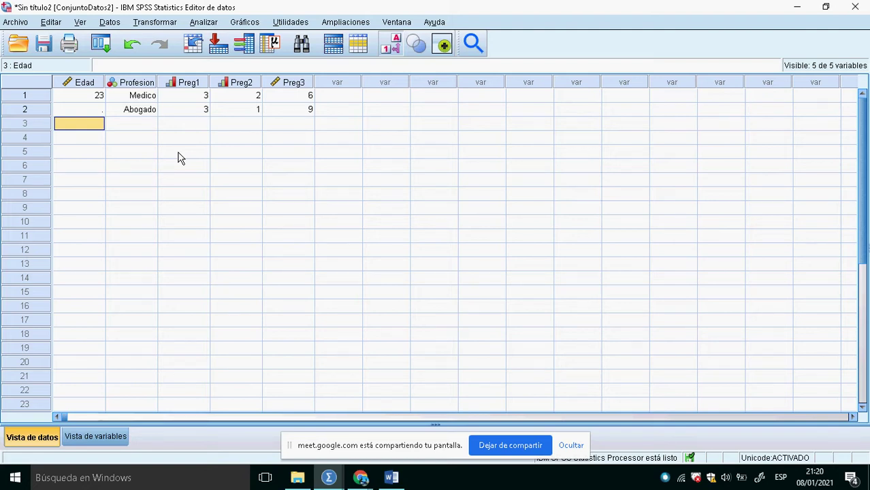
{"action": "type", "text": "34"}
{"action": "key", "text": "Tab"}
{"action": "type", "text": "Ingeniero"}
{"action": "key", "text": "Tab"}
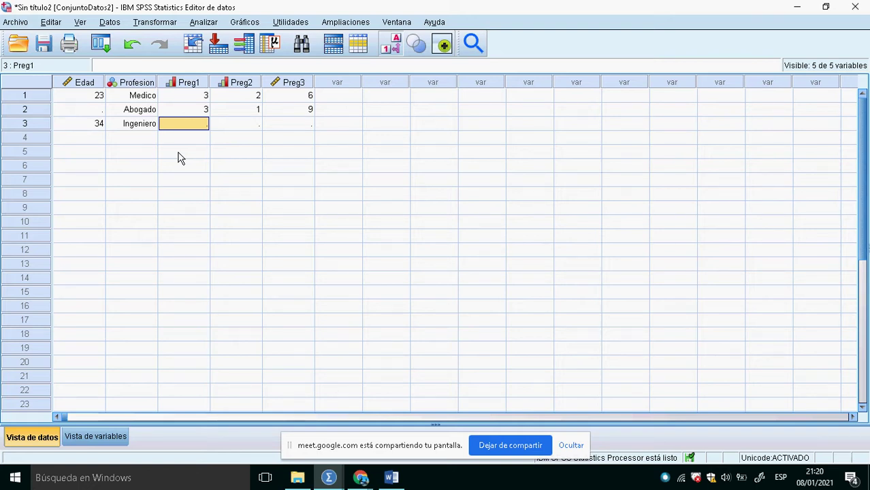
Enter 1 for Preg1, 3 for Preg2 and 9 for Preg3 of the third case
{"action": "type", "text": "1"}
{"action": "key", "text": "Tab"}
{"action": "type", "text": "3"}
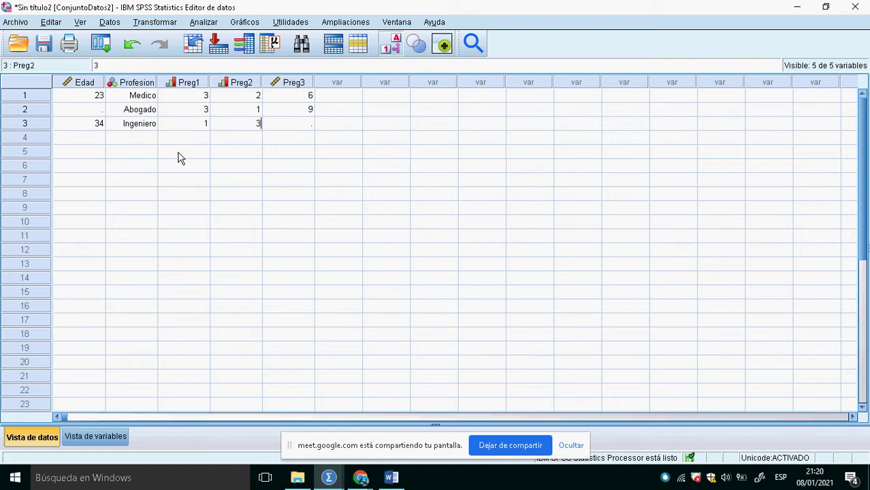
{"action": "key", "text": "Tab"}
{"action": "type", "text": "9"}
{"action": "key", "text": "Return"}
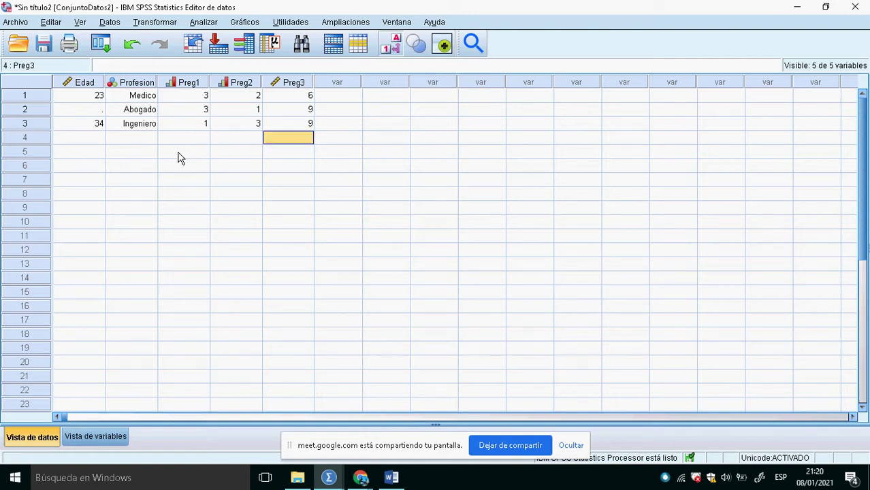
Start the fourth case with Edad 25 and Profesion Ingeniero
{"action": "key", "text": "Left"}
{"action": "key", "text": "Left"}
{"action": "key", "text": "Left"}
{"action": "key", "text": "Left"}
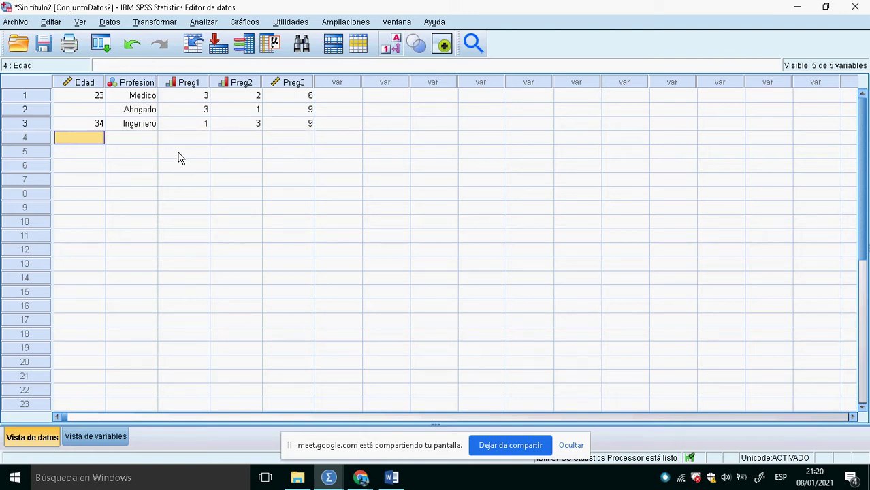
{"action": "type", "text": "25"}
{"action": "key", "text": "Tab"}
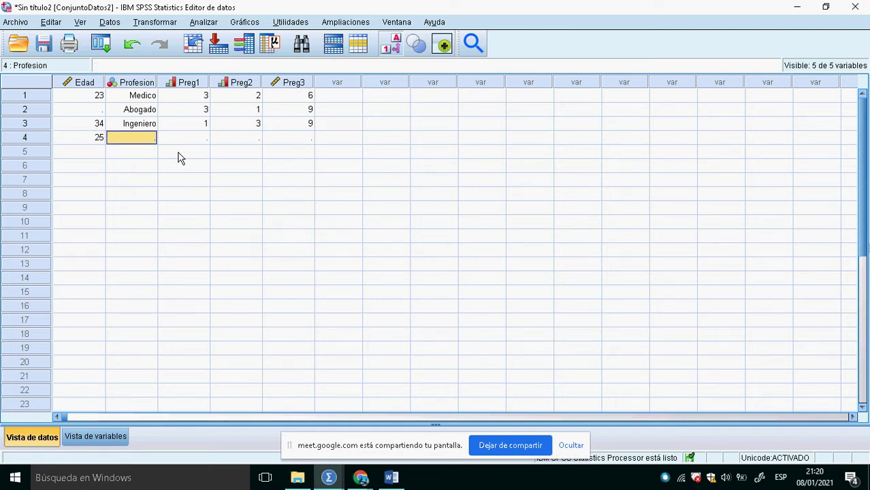
{"action": "type", "text": "Ingeniero"}
{"action": "key", "text": "Tab"}
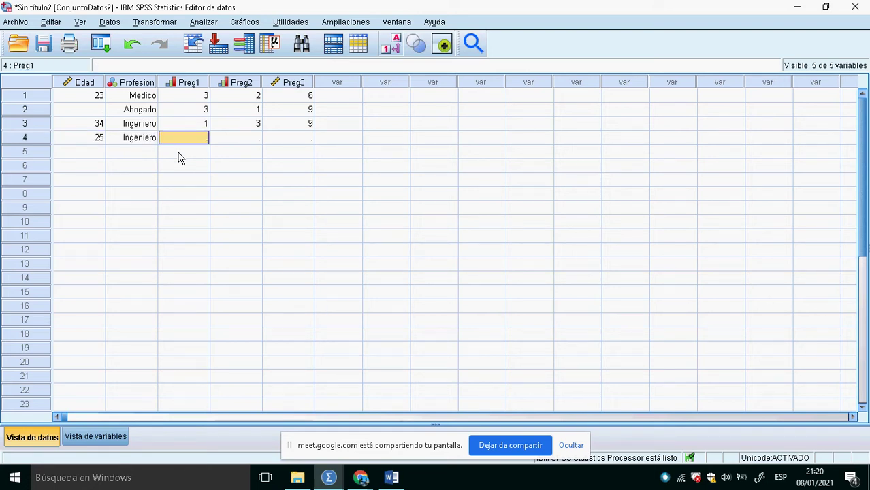
Enter 1 for Preg1, Preg2 and Preg3 of the fourth case, and change its Preg3 to 9
{"action": "type", "text": "1"}
{"action": "key", "text": "Tab"}
{"action": "type", "text": "1"}
{"action": "key", "text": "Tab"}
{"action": "type", "text": "1"}
{"action": "key", "text": "Return"}
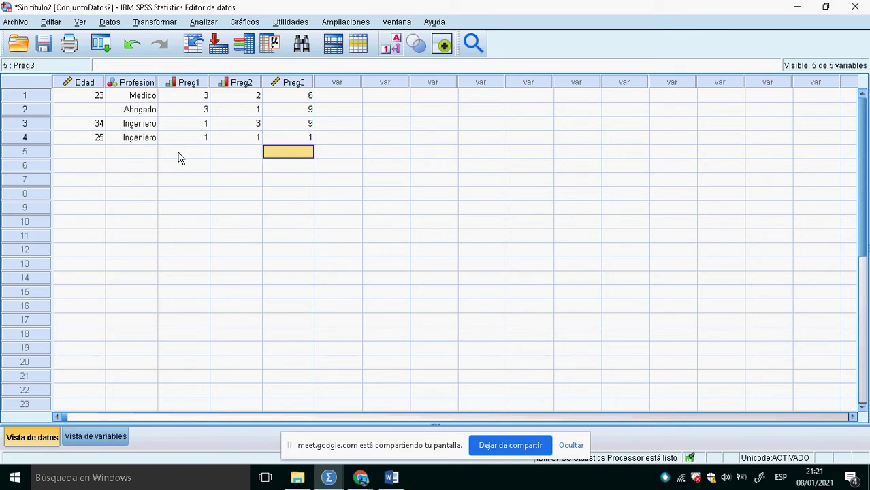
{"action": "key", "text": "Up"}
{"action": "type", "text": "9"}
{"action": "key", "text": "Return"}
Start the fifth case with Edad 27 and Profesion Antropologo
{"action": "key", "text": "Left"}
{"action": "key", "text": "Left"}
{"action": "key", "text": "Left"}
{"action": "key", "text": "Left"}
{"action": "key", "text": "Up"}
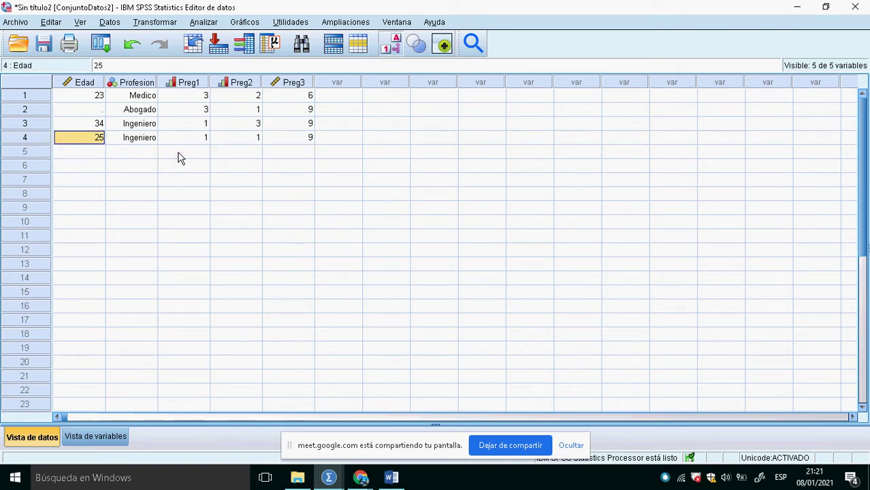
{"action": "key", "text": "Down"}
{"action": "type", "text": "2"}
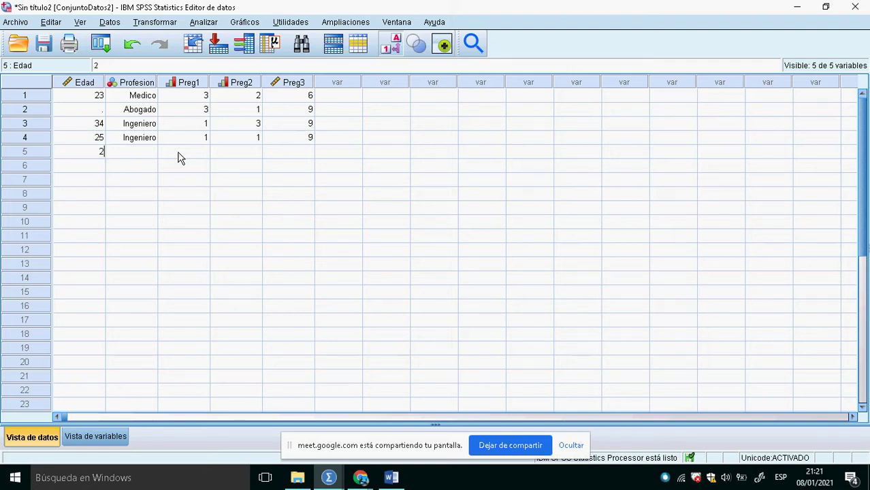
{"action": "type", "text": "7"}
{"action": "key", "text": "Tab"}
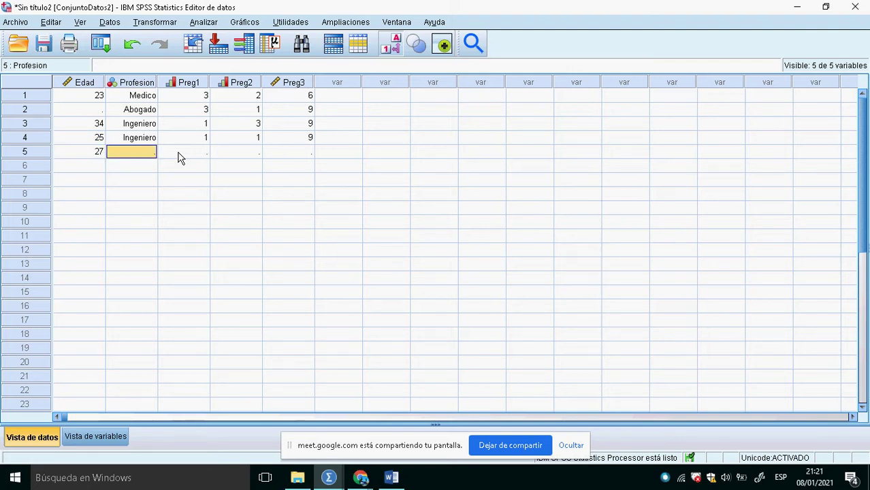
{"action": "type", "text": "Antropologo"}
{"action": "key", "text": "Tab"}
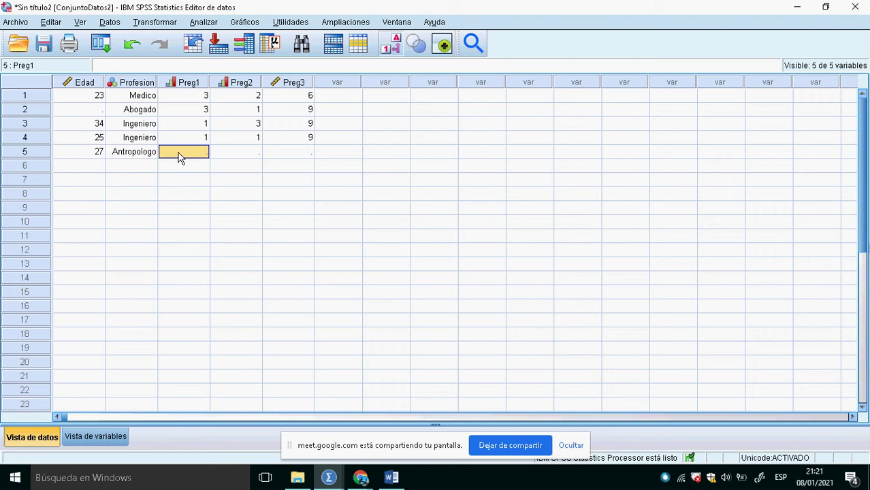
Enter 2 for Preg1, 2 for Preg2 and 9 for Preg3 of the fifth case
{"action": "type", "text": "2"}
{"action": "key", "text": "Tab"}
{"action": "type", "text": "2"}
{"action": "key", "text": "Tab"}
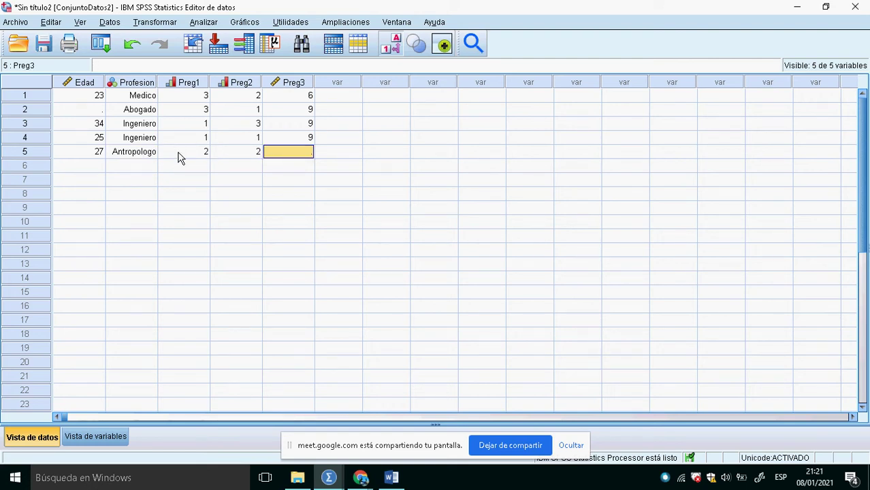
{"action": "type", "text": "9"}
{"action": "key", "text": "Return"}
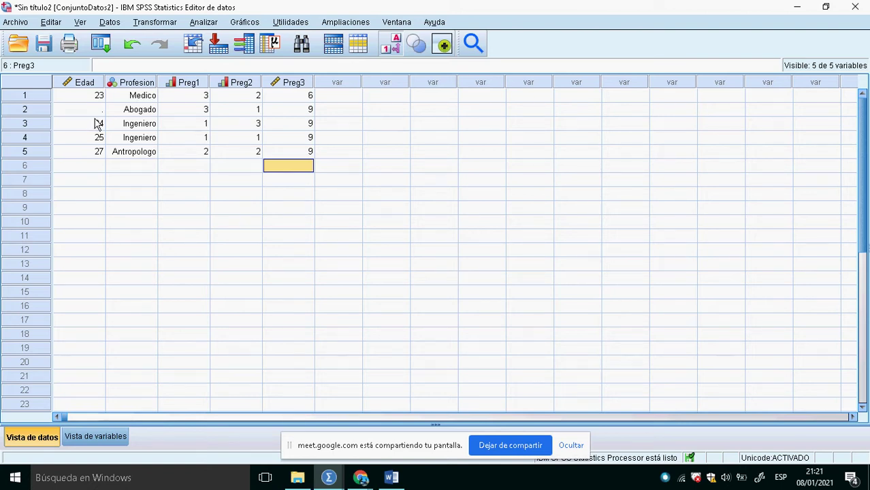
Open the Descriptivos analysis and make its source list show variable names instead of labels
{"action": "left_click", "coordinate": [203, 21]}
{"action": "mouse_move", "coordinate": [276, 75]}
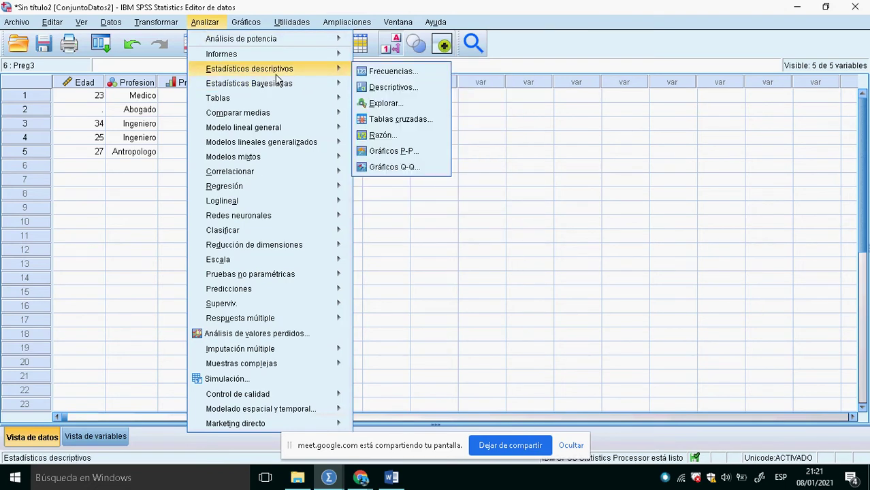
{"action": "left_click", "coordinate": [376, 87]}
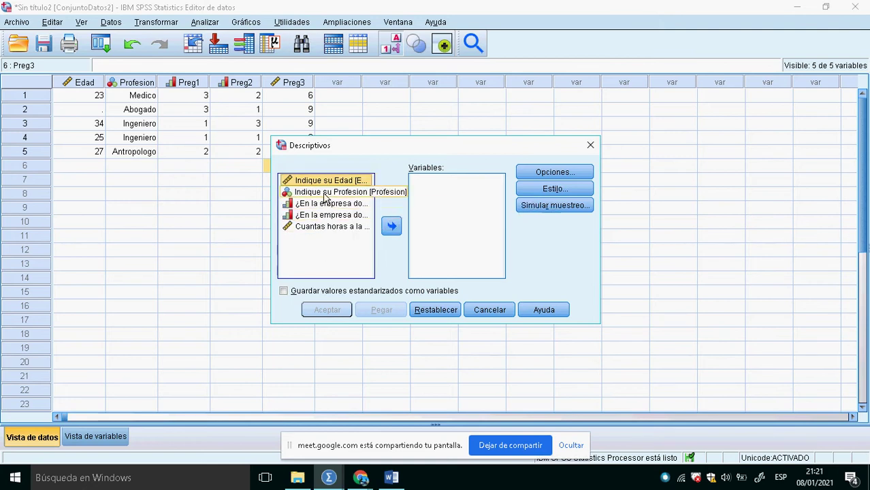
{"action": "right_click", "coordinate": [324, 254]}
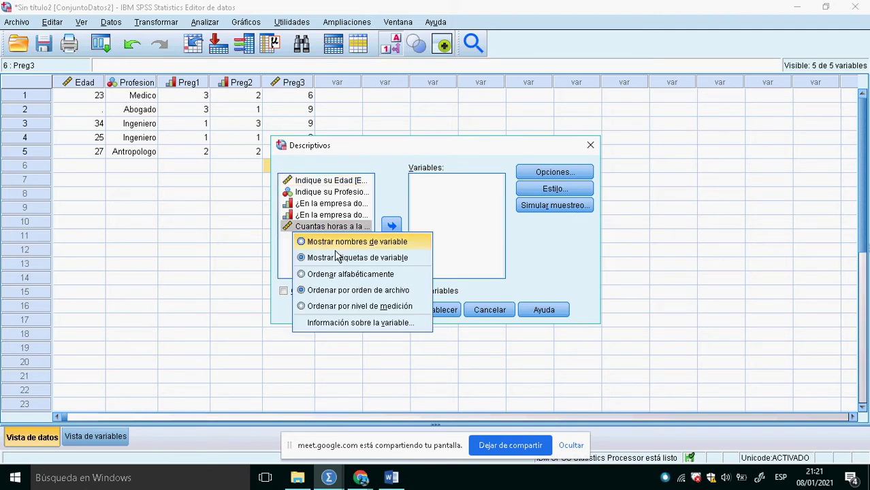
{"action": "left_click", "coordinate": [338, 248]}
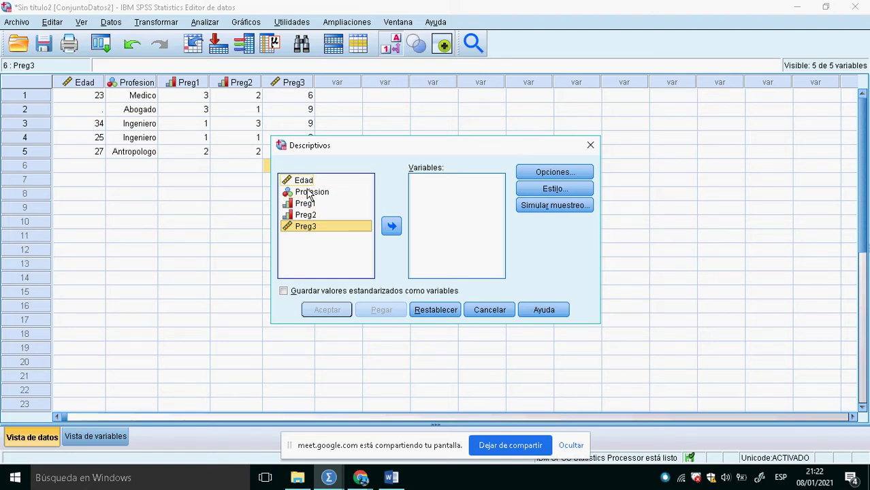
Run the Descriptivos analysis with Edad as the only variable
{"action": "left_click", "coordinate": [305, 181]}
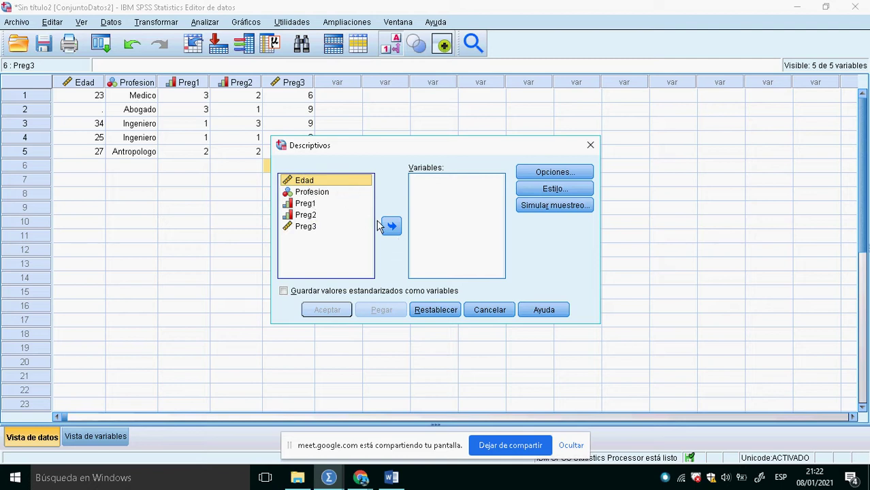
{"action": "left_click", "coordinate": [397, 230]}
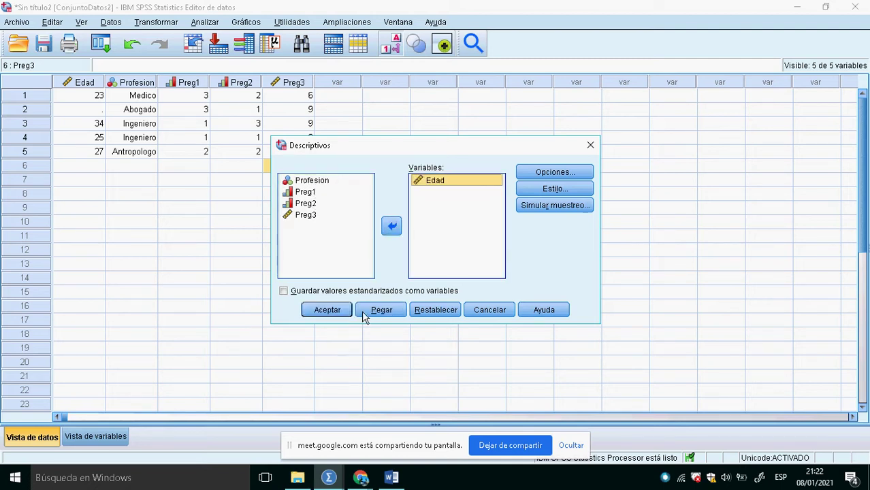
{"action": "left_click", "coordinate": [328, 311]}
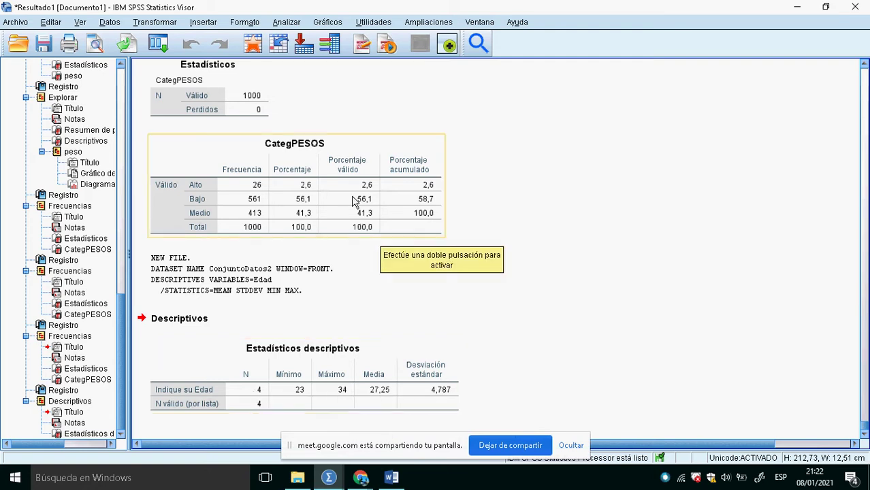
Return to the data and enter a sixth case with Edad 24, Profesion left blank, Preg1 2, Preg2 1 and Preg3 9
{"action": "left_click", "coordinate": [260, 46]}
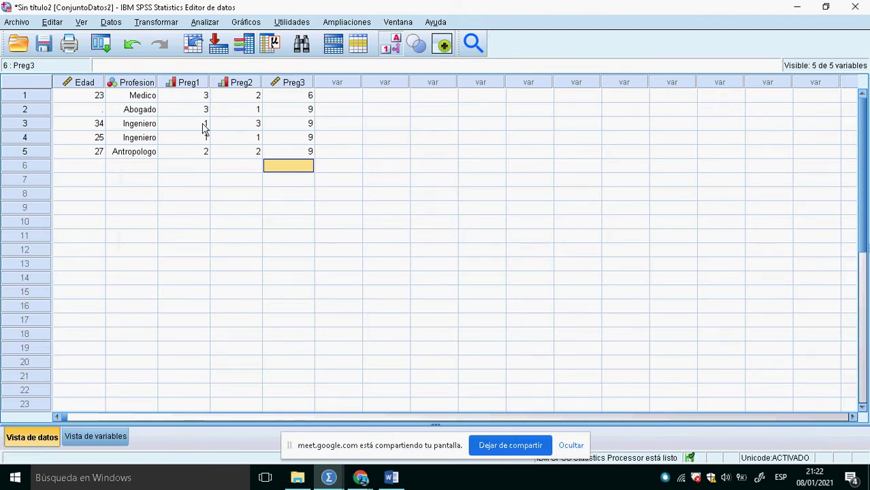
{"action": "left_click", "coordinate": [95, 170]}
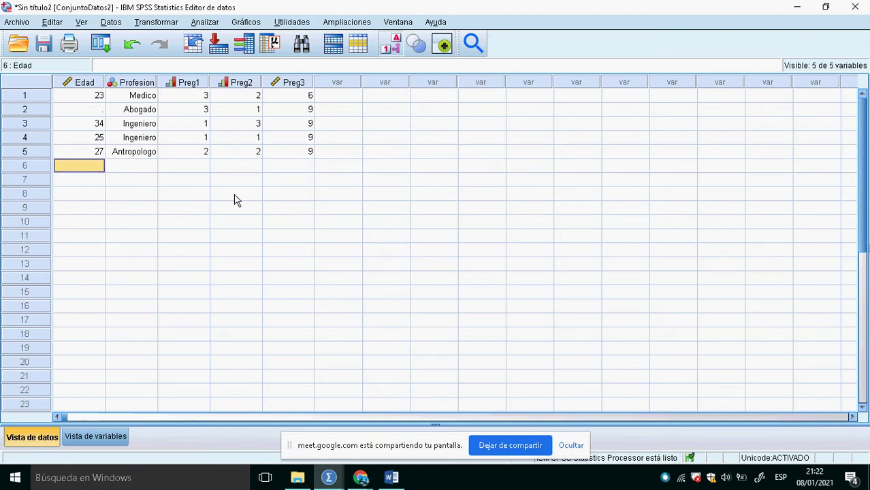
{"action": "type", "text": "24"}
{"action": "key", "text": "Tab"}
{"action": "key", "text": "Tab"}
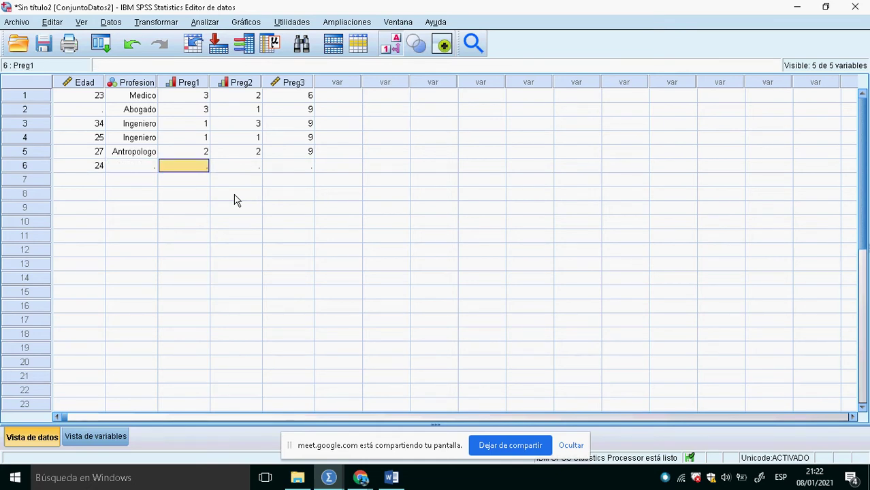
{"action": "type", "text": "2"}
{"action": "key", "text": "Tab"}
{"action": "type", "text": "1"}
{"action": "key", "text": "Tab"}
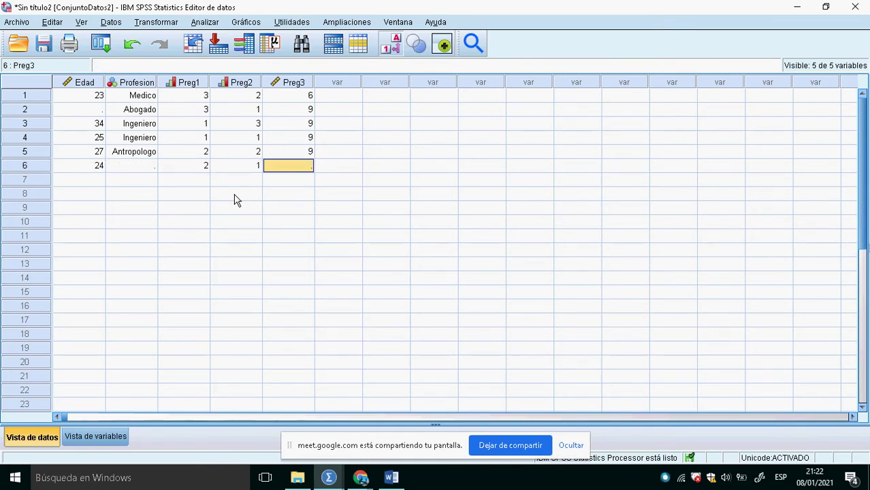
{"action": "type", "text": "9"}
{"action": "key", "text": "Return"}
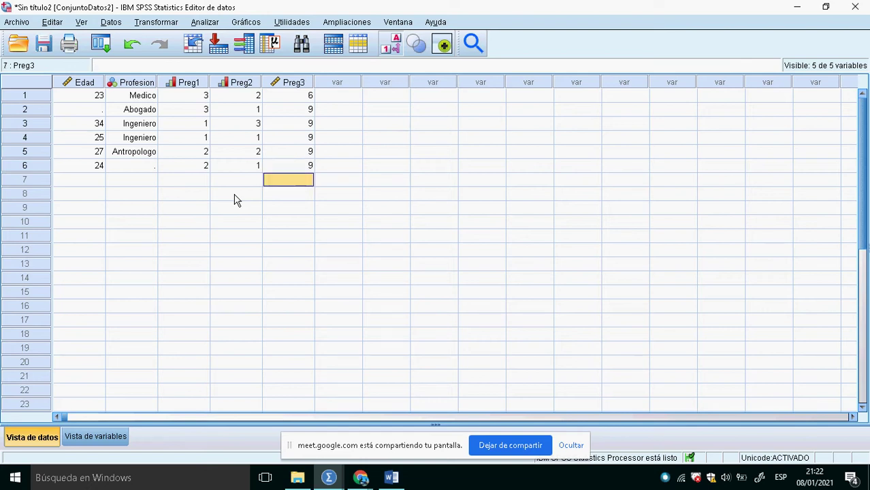
Enter a seventh case with Edad 35, Profesion Ingeniero, Preg1 3, Preg2 3 and Preg3 9
{"action": "left_click", "coordinate": [97, 182]}
{"action": "type", "text": "35"}
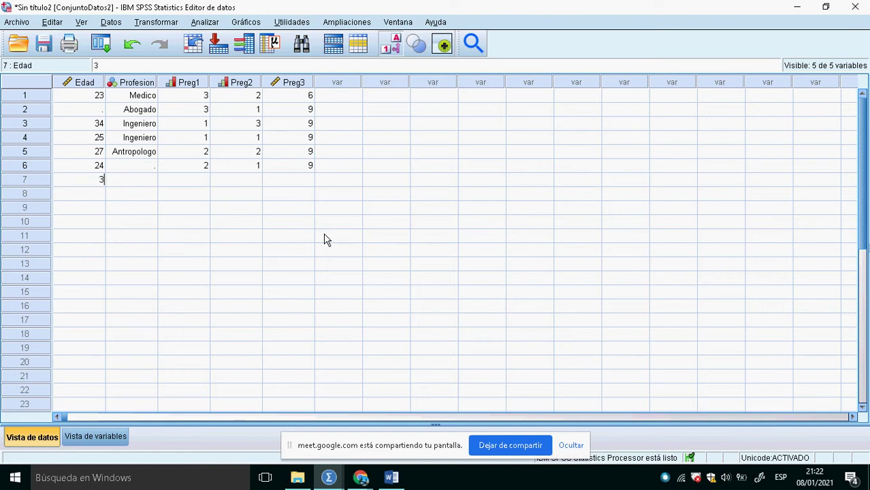
{"action": "key", "text": "Tab"}
{"action": "type", "text": "3"}
{"action": "key", "text": "Tab"}
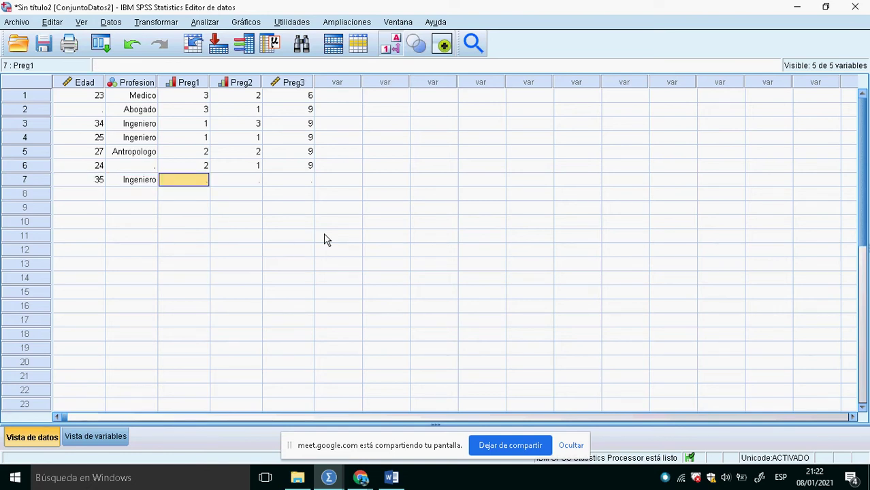
{"action": "type", "text": "3"}
{"action": "key", "text": "Tab"}
{"action": "type", "text": "3"}
{"action": "key", "text": "Tab"}
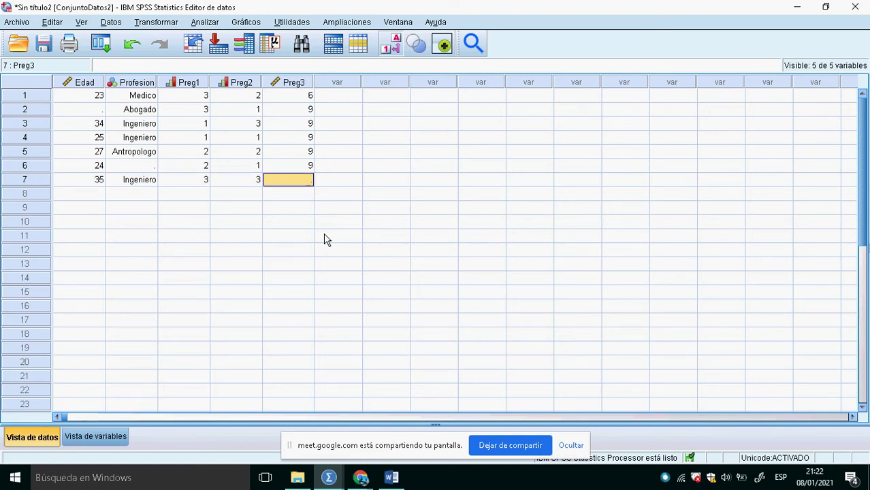
{"action": "type", "text": "9"}
{"action": "key", "text": "Tab"}
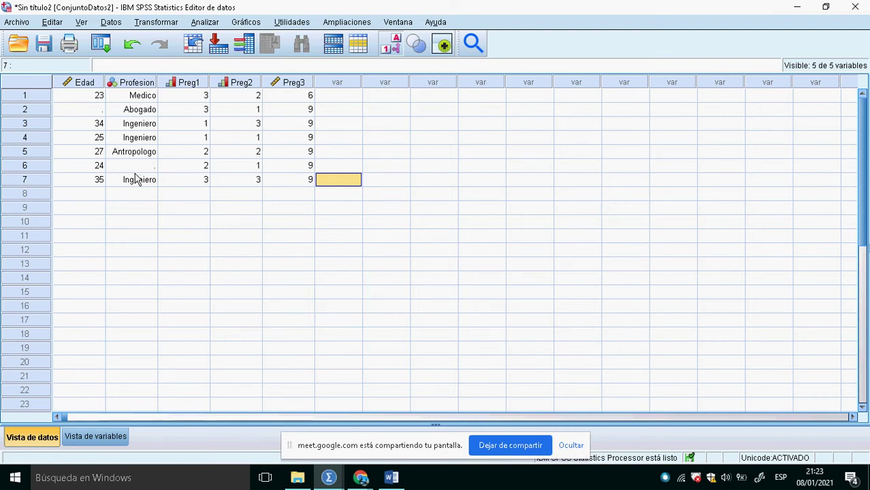
Run a Frecuencias analysis on the Profesion variable with frequency tables shown
{"action": "left_click", "coordinate": [212, 28]}
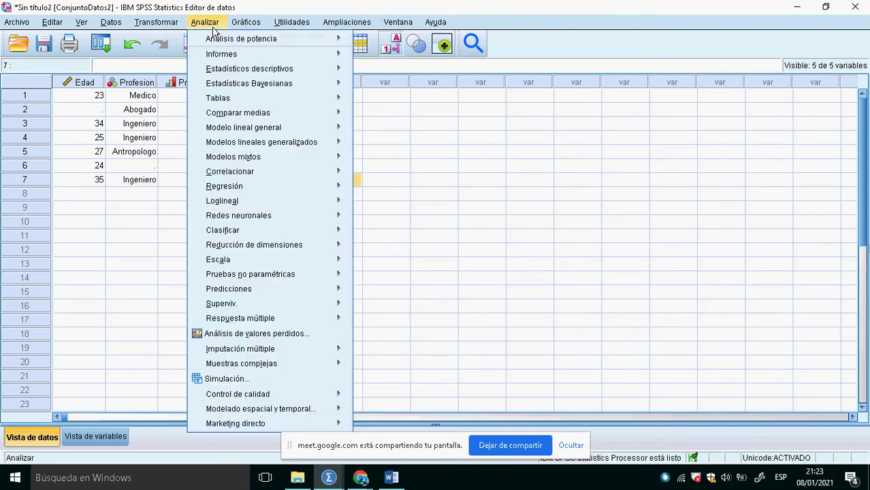
{"action": "mouse_move", "coordinate": [320, 83]}
{"action": "mouse_move", "coordinate": [320, 68]}
{"action": "left_click", "coordinate": [375, 76]}
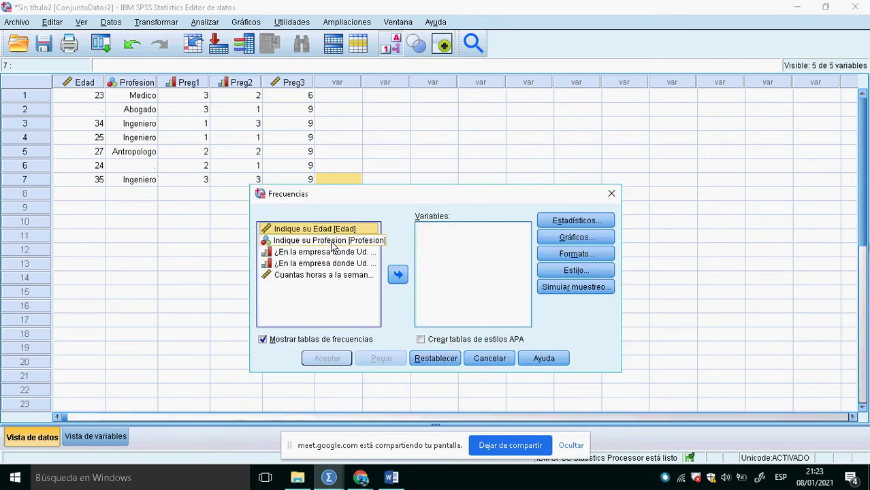
{"action": "left_click", "coordinate": [332, 242]}
{"action": "left_click", "coordinate": [398, 275]}
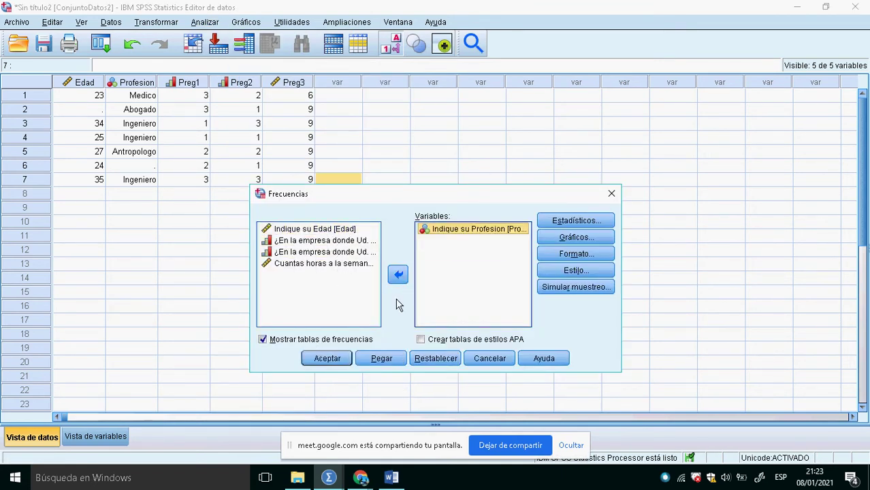
{"action": "left_click", "coordinate": [339, 364]}
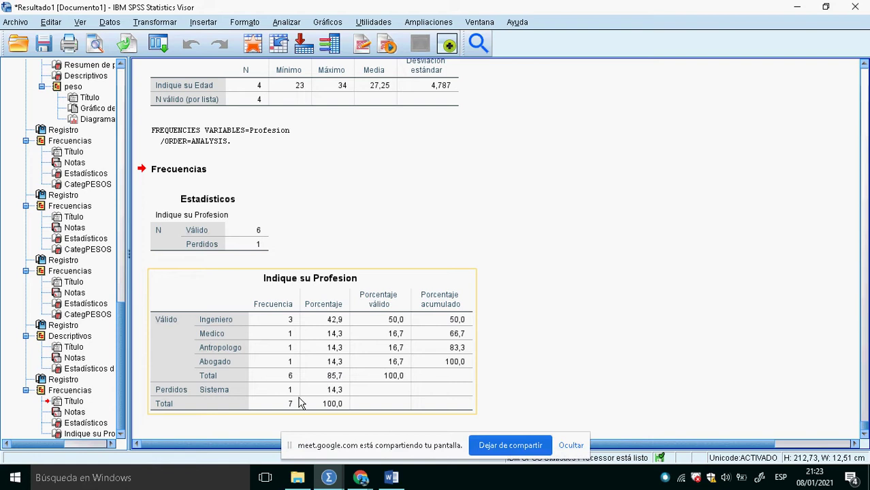
Define 9 as a discrete missing value for the Profesion variable
{"action": "left_click", "coordinate": [277, 45]}
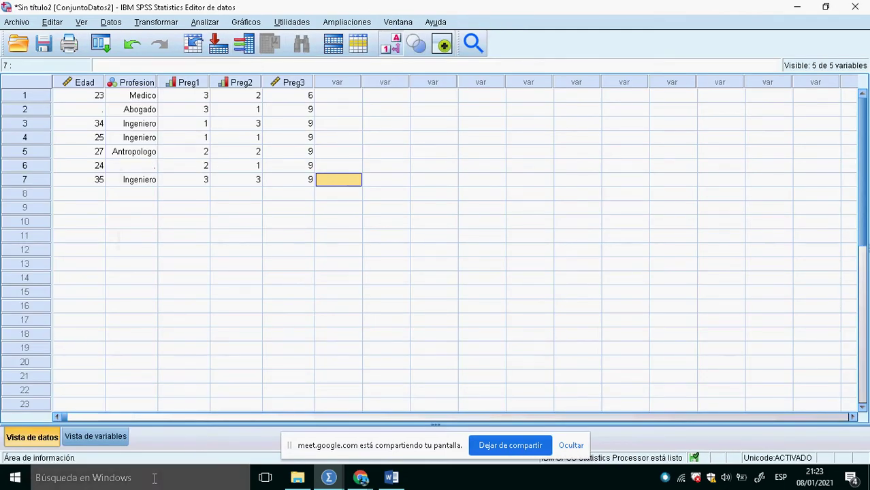
{"action": "left_click", "coordinate": [100, 441]}
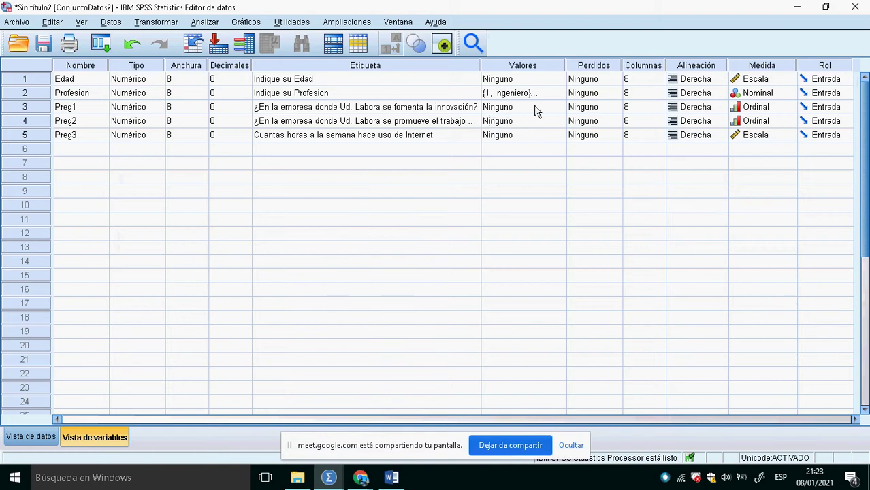
{"action": "left_click", "coordinate": [618, 97]}
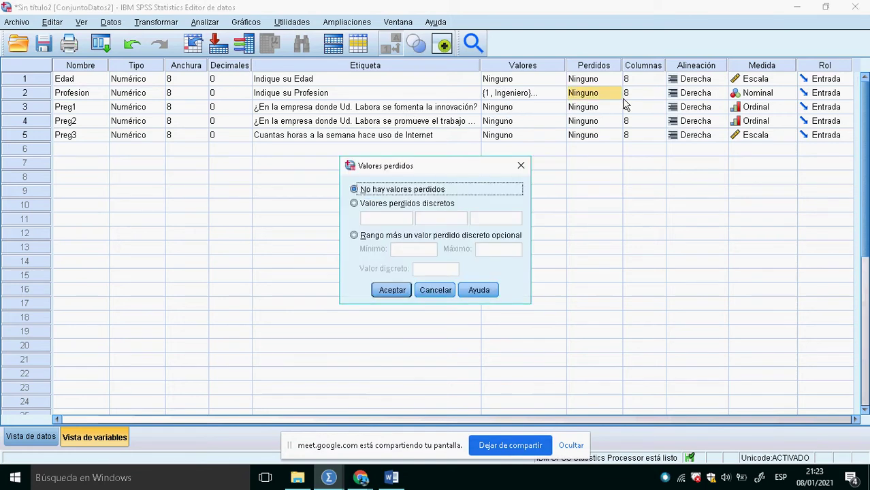
{"action": "left_click", "coordinate": [366, 205]}
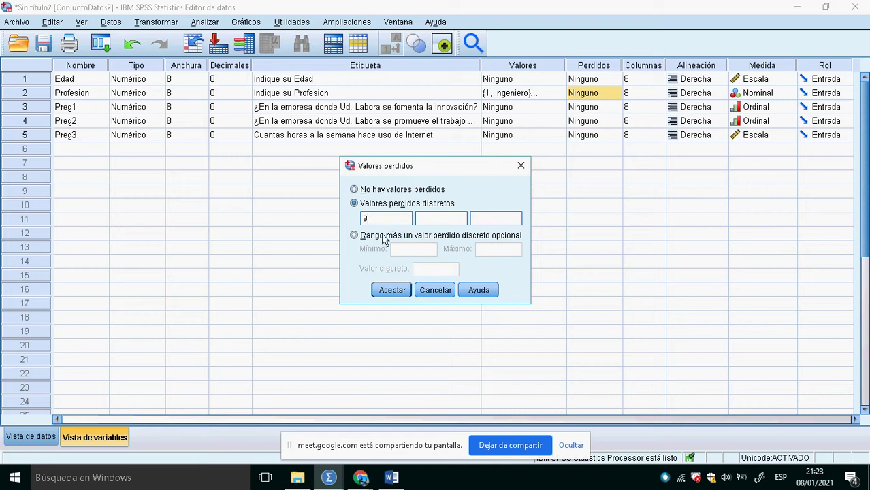
{"action": "left_click", "coordinate": [393, 291]}
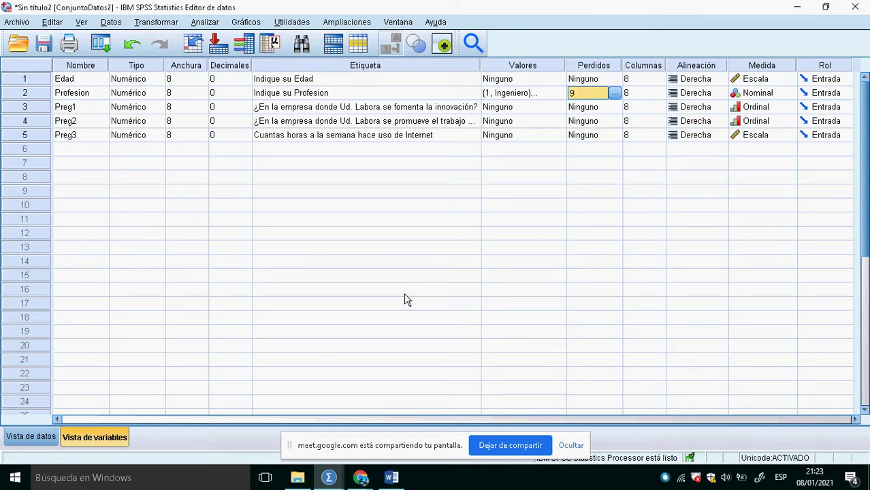
Enter 9 as the Profesion of the sixth case in the data view
{"action": "left_click", "coordinate": [37, 437]}
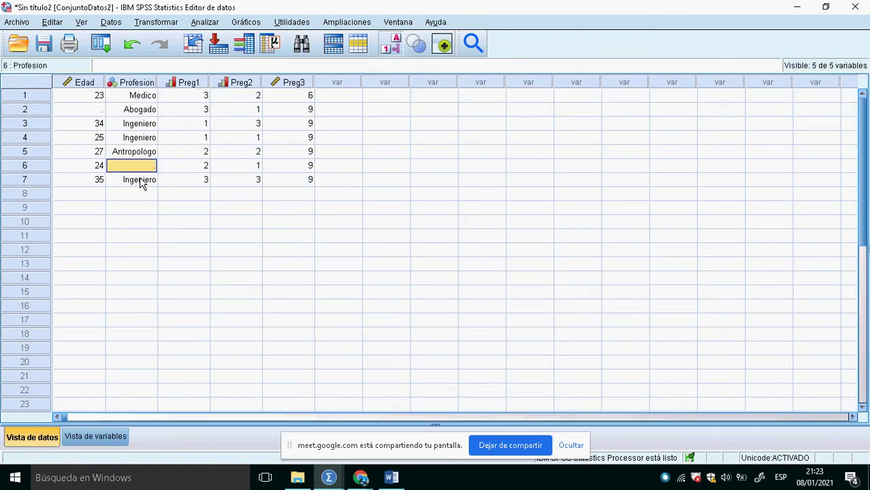
{"action": "type", "text": "9"}
{"action": "key", "text": "Return"}
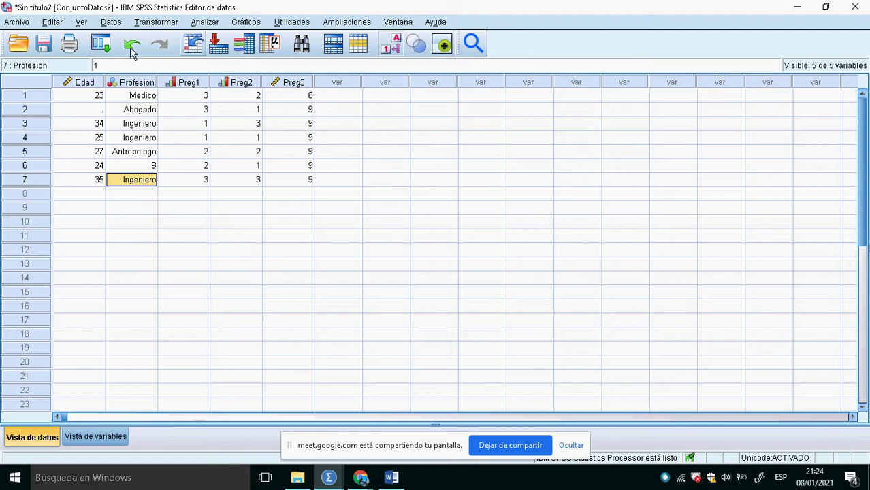
Run the Frecuencias analysis on Profesion again and view its new frequency table in full
{"action": "left_click", "coordinate": [205, 22]}
{"action": "mouse_move", "coordinate": [270, 73]}
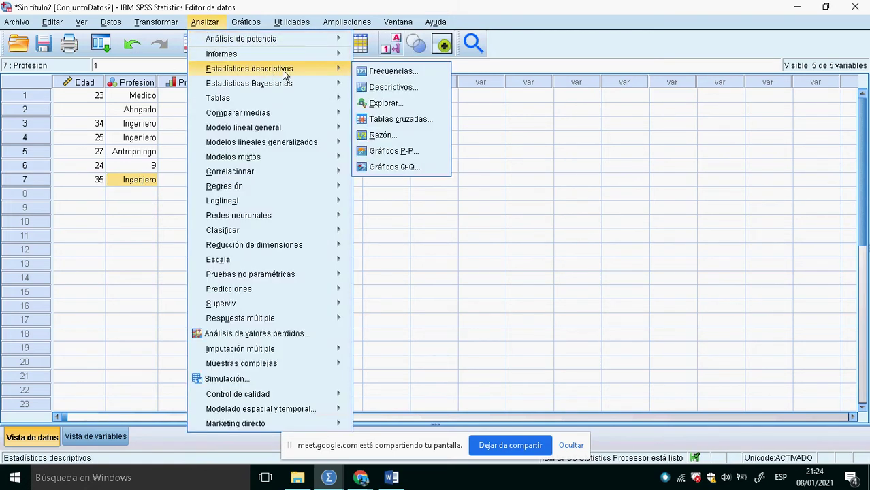
{"action": "left_click", "coordinate": [384, 71]}
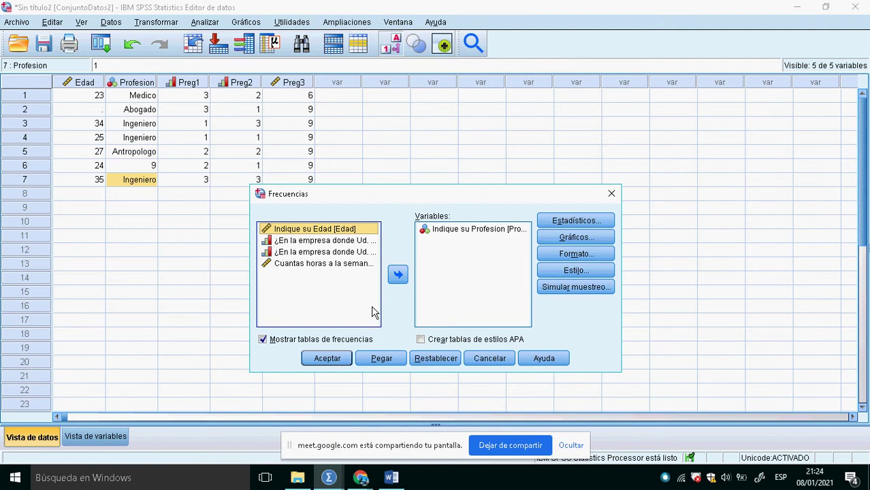
{"action": "left_click", "coordinate": [325, 359]}
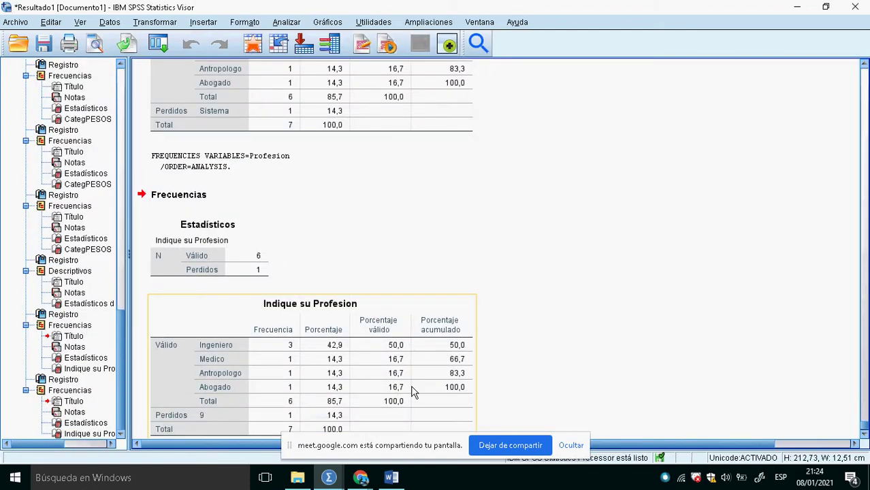
{"action": "scroll", "coordinate": [414, 392], "scroll_direction": "down", "scroll_amount": 1}
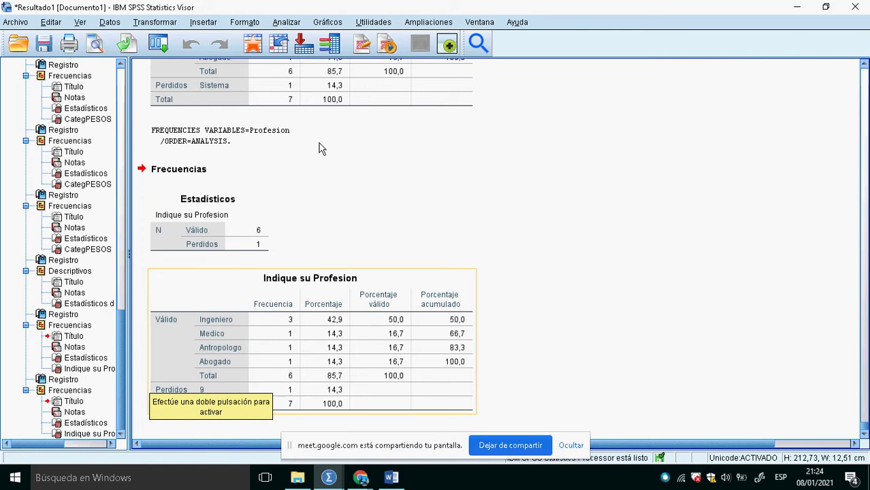
Add the value label No Responde for value 9 to the Profesion variable
{"action": "left_click", "coordinate": [278, 44]}
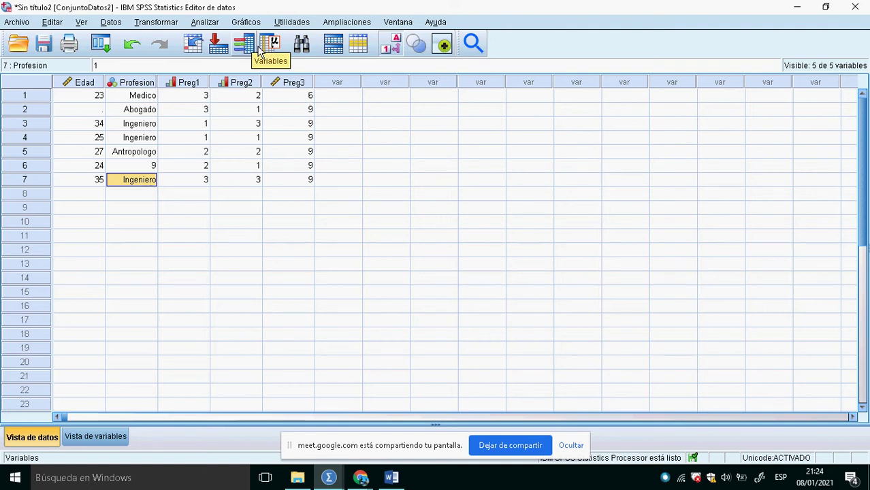
{"action": "left_click", "coordinate": [87, 439]}
{"action": "left_click", "coordinate": [562, 98]}
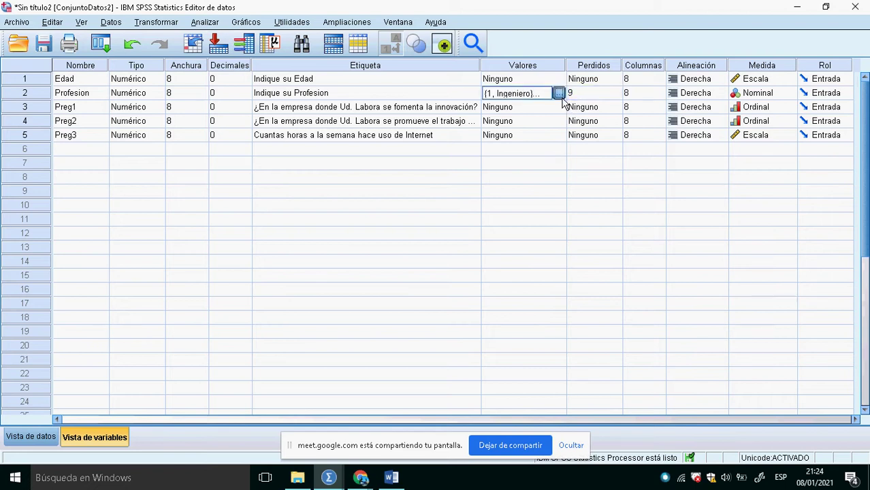
{"action": "left_click", "coordinate": [558, 93]}
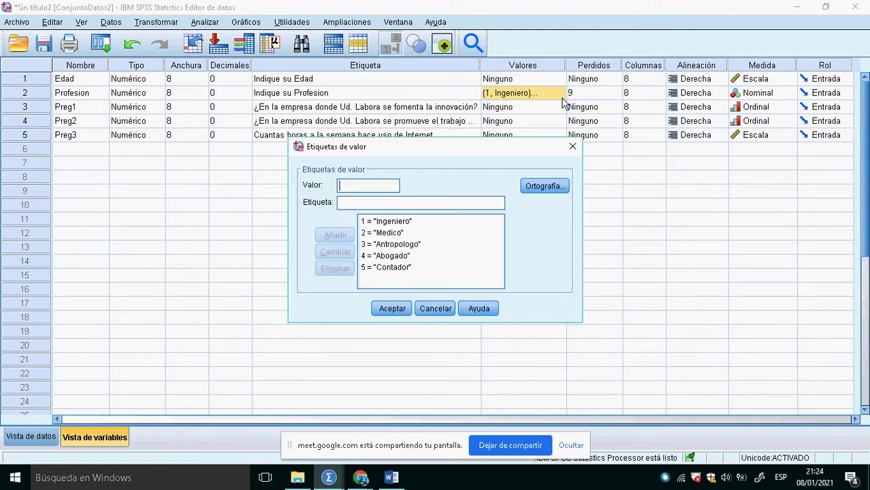
{"action": "left_click", "coordinate": [378, 203]}
{"action": "type", "text": "No Responde"}
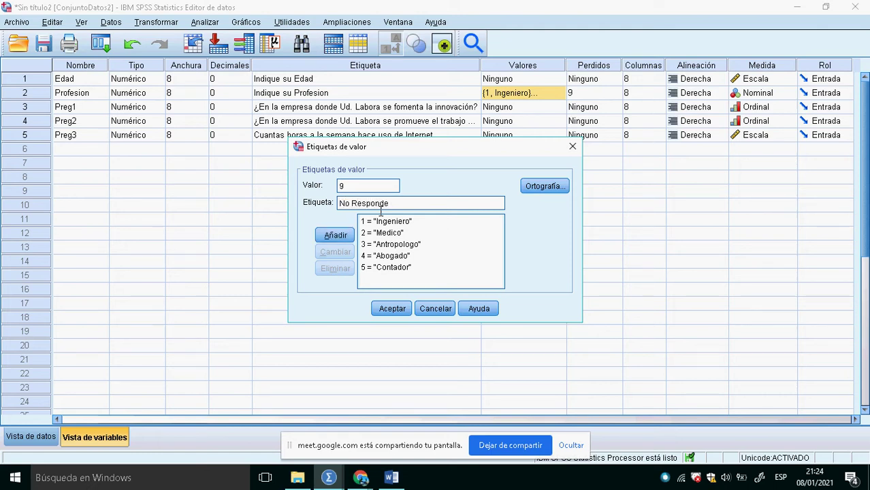
{"action": "left_click", "coordinate": [335, 234]}
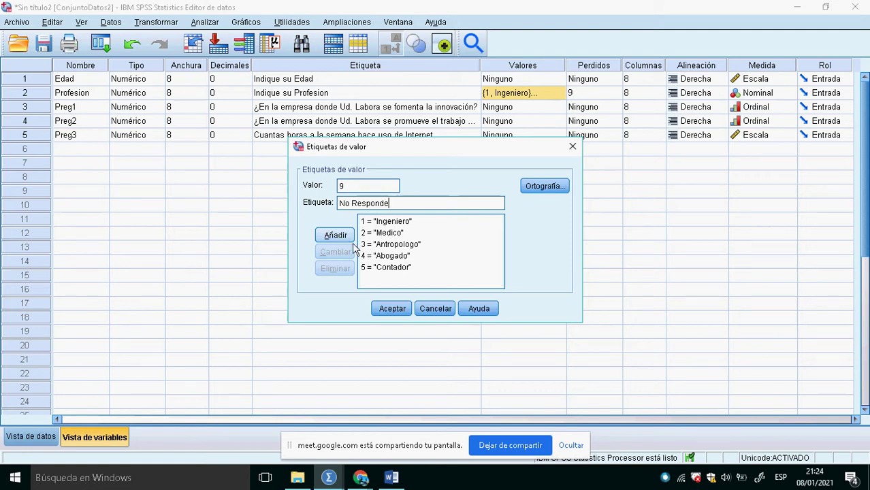
{"action": "left_click", "coordinate": [392, 308]}
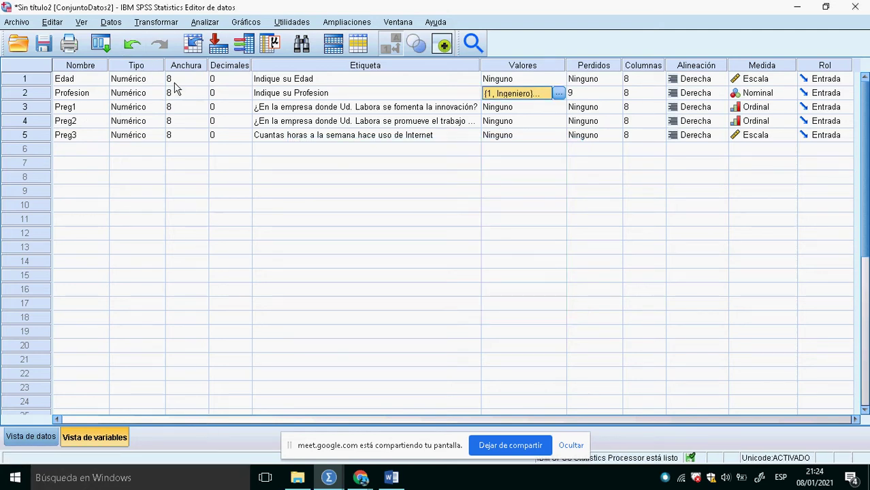
Run the Frecuencias analysis on Profesion with the labelled missing value and compare its table with the earlier ones
{"action": "left_click", "coordinate": [39, 435]}
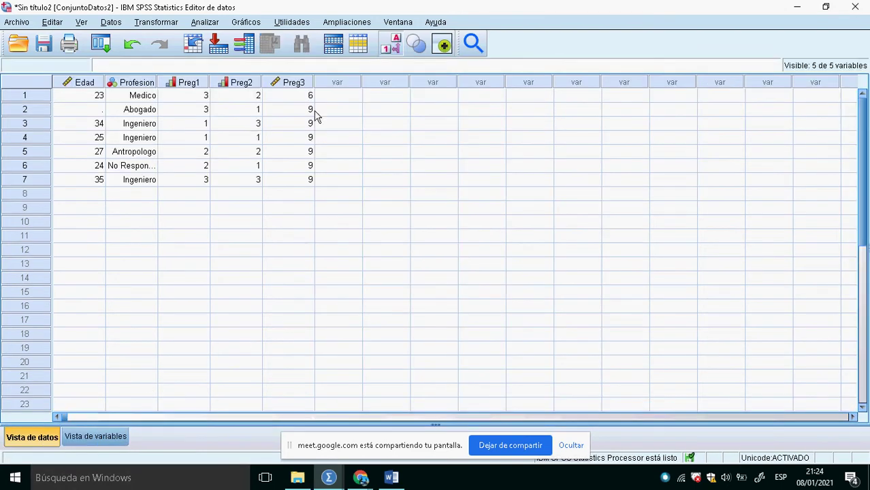
{"action": "left_click", "coordinate": [216, 25]}
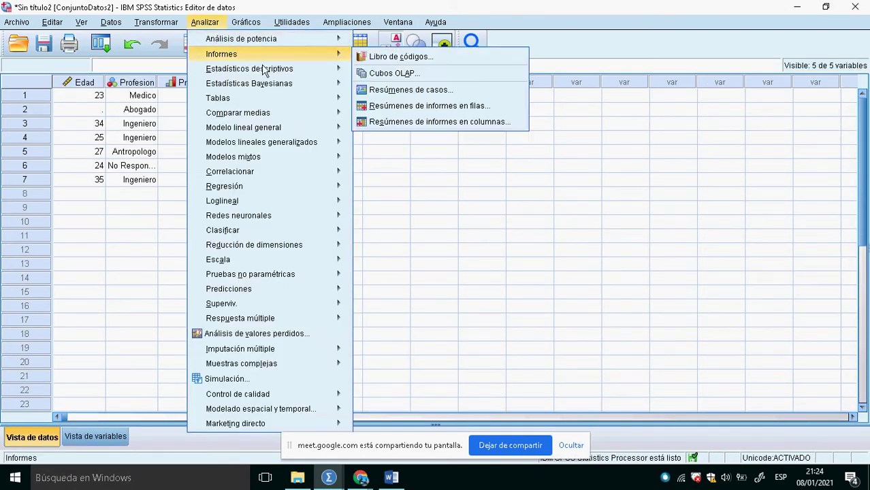
{"action": "mouse_move", "coordinate": [324, 73]}
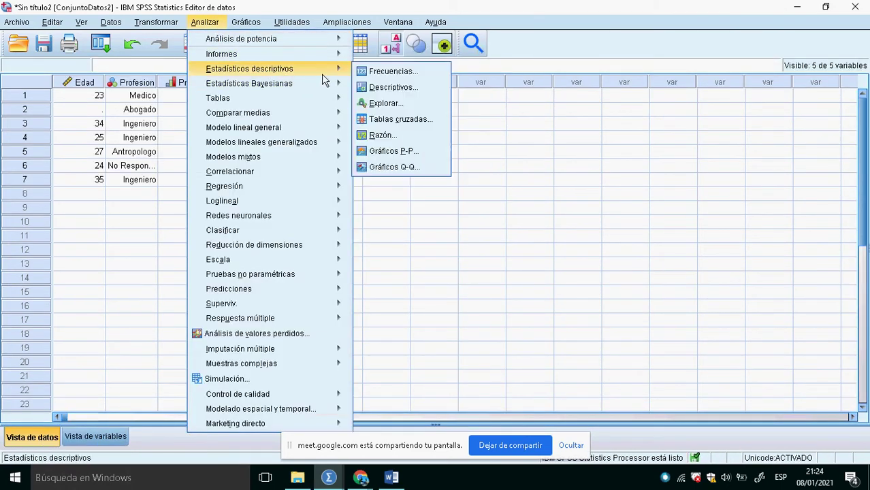
{"action": "left_click", "coordinate": [374, 72]}
{"action": "left_click", "coordinate": [326, 359]}
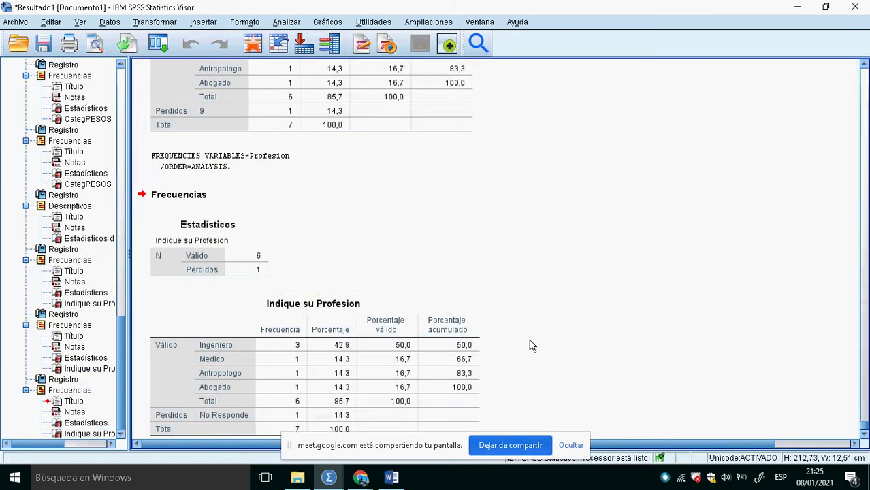
{"action": "scroll", "coordinate": [512, 377], "scroll_direction": "down", "scroll_amount": 1}
{"action": "left_click", "coordinate": [283, 408]}
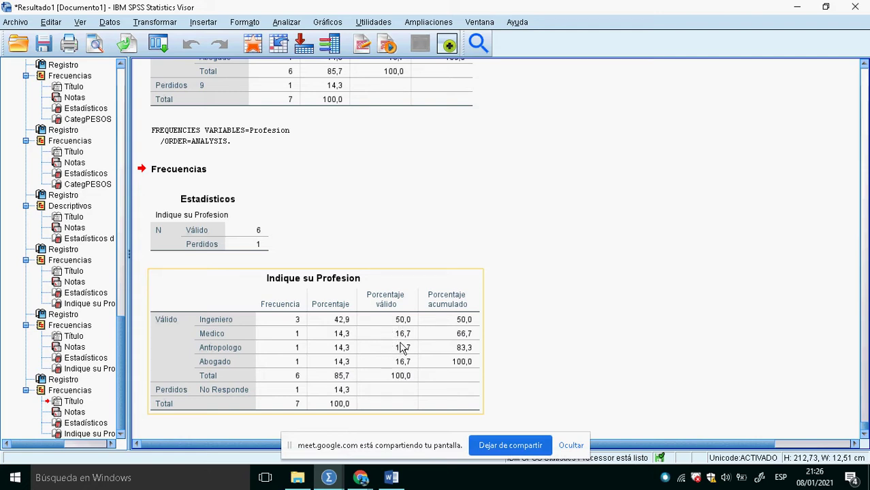
{"action": "scroll", "coordinate": [384, 302], "scroll_direction": "up", "scroll_amount": 3}
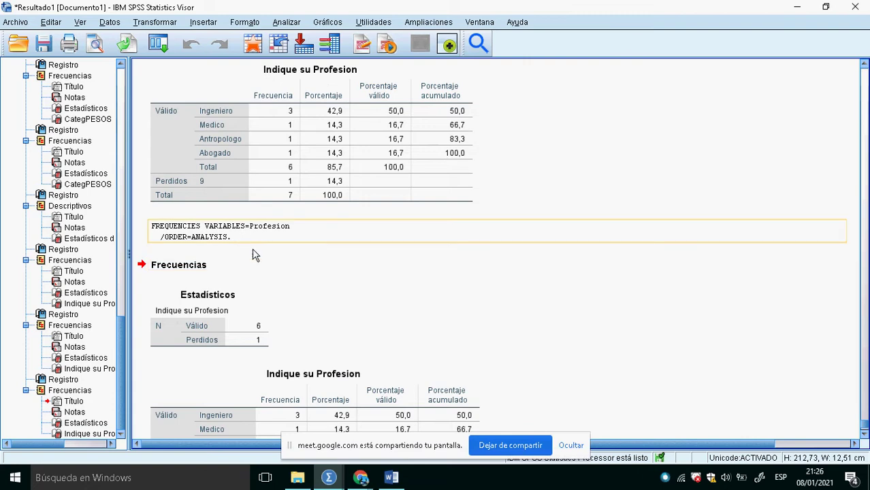
{"action": "scroll", "coordinate": [282, 274], "scroll_direction": "down", "scroll_amount": 3}
{"action": "scroll", "coordinate": [282, 274], "scroll_direction": "up", "scroll_amount": 5}
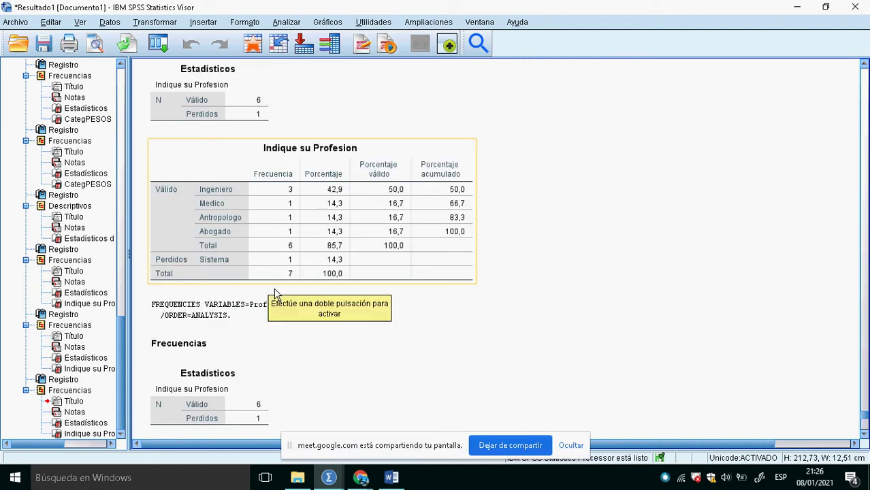
{"action": "scroll", "coordinate": [275, 294], "scroll_direction": "down", "scroll_amount": 5}
Define 999 as a discrete missing value for the Edad variable
{"action": "left_click", "coordinate": [253, 44]}
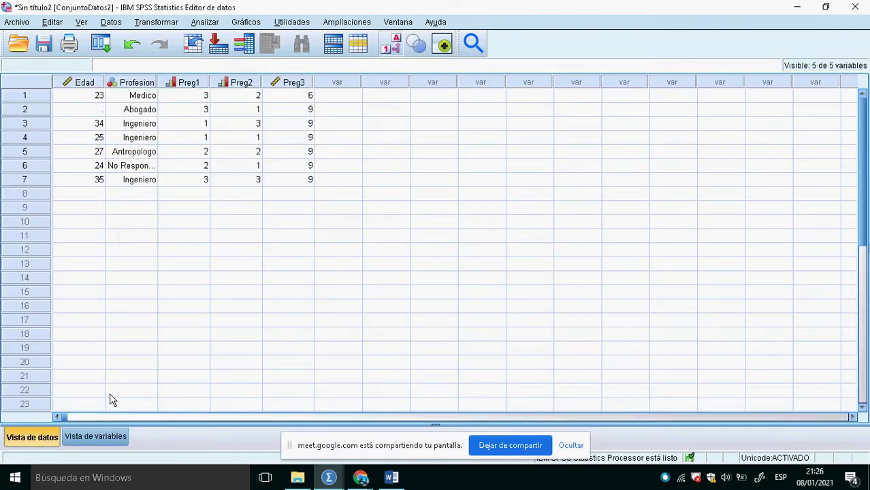
{"action": "left_click", "coordinate": [104, 440]}
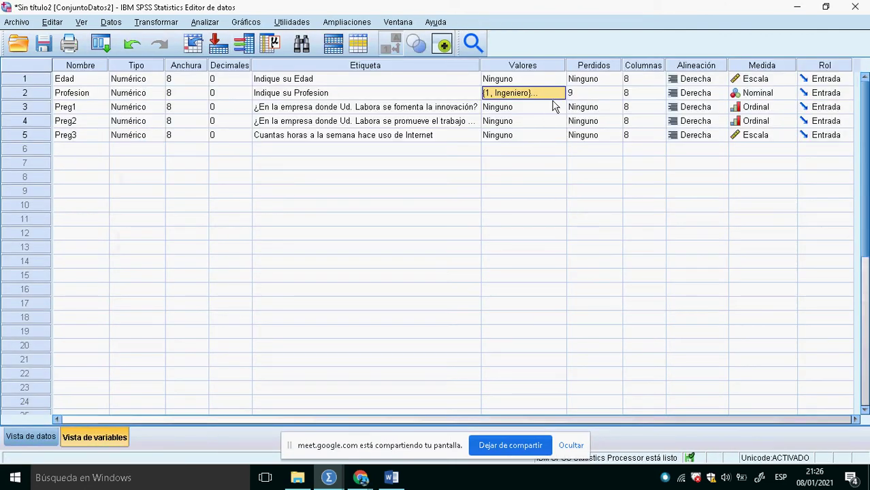
{"action": "left_click_drag", "start_coordinate": [573, 72], "coordinate": [580, 72]}
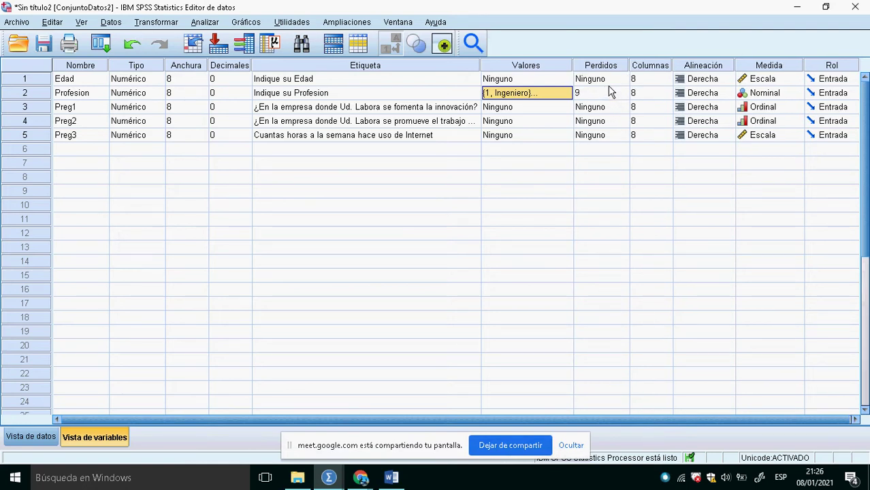
{"action": "left_click", "coordinate": [608, 82]}
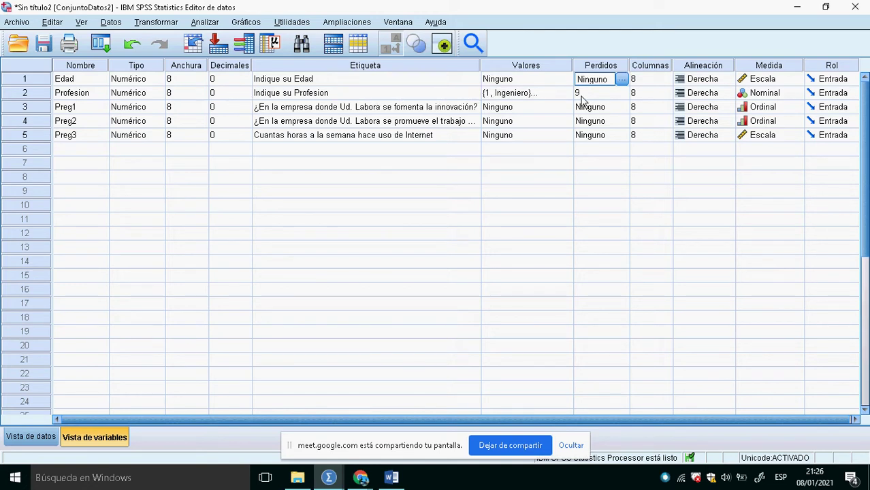
{"action": "left_click", "coordinate": [622, 79]}
{"action": "key", "text": "Down"}
{"action": "left_click", "coordinate": [387, 222]}
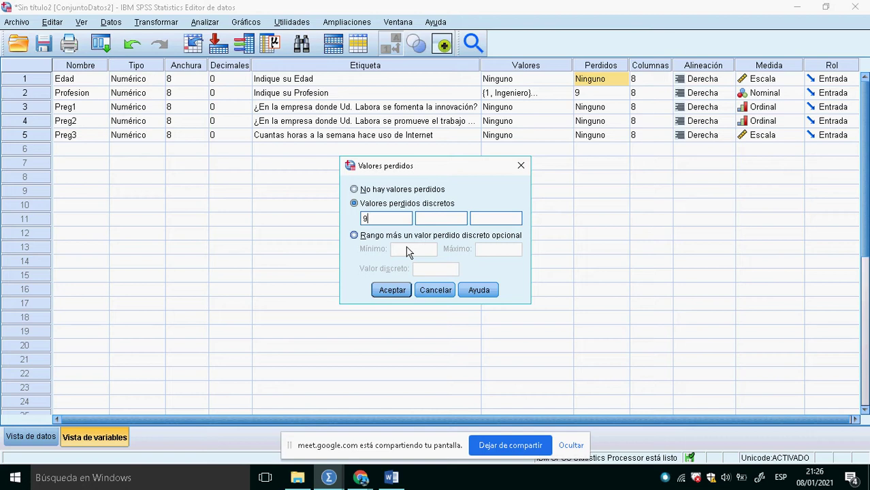
{"action": "type", "text": "9"}
{"action": "type", "text": "99"}
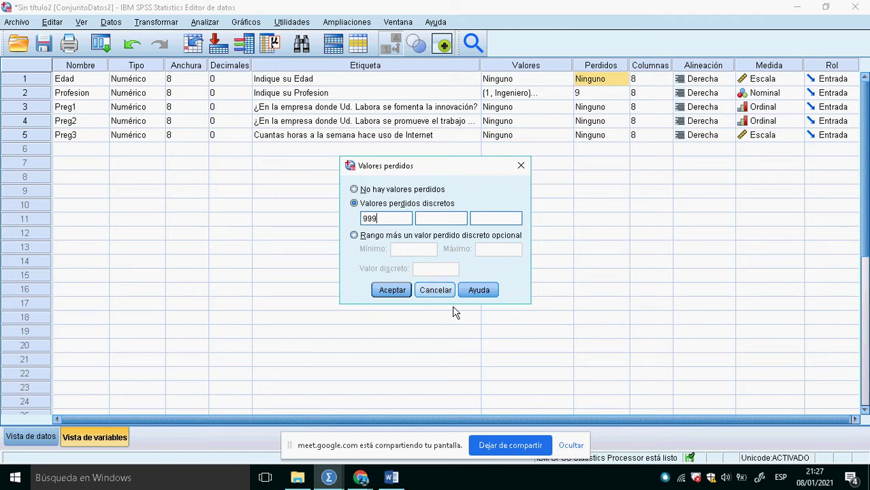
{"action": "left_click", "coordinate": [392, 290]}
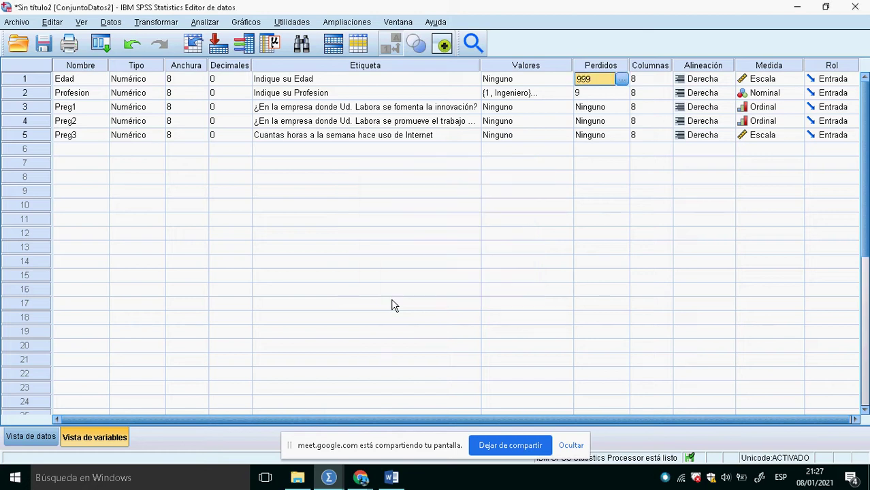
Enter 999 as the Edad of the second case in the data view
{"action": "left_click", "coordinate": [42, 438]}
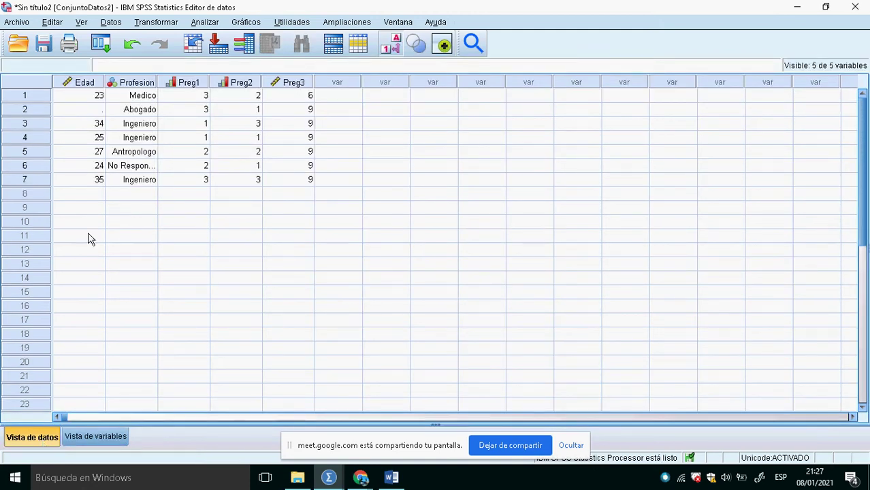
{"action": "left_click", "coordinate": [75, 115]}
{"action": "type", "text": "999"}
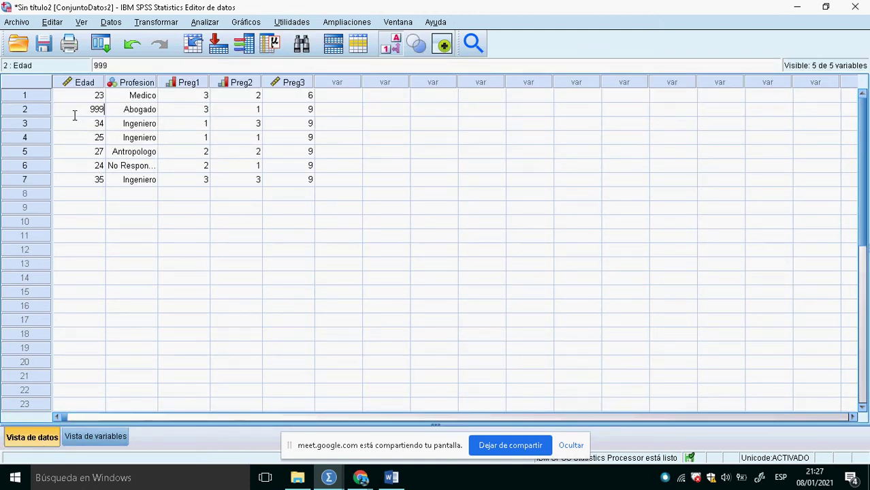
{"action": "left_click", "coordinate": [77, 121]}
Review the missing-value settings of the Preg1 and Edad variables without changing them
{"action": "left_click", "coordinate": [115, 440]}
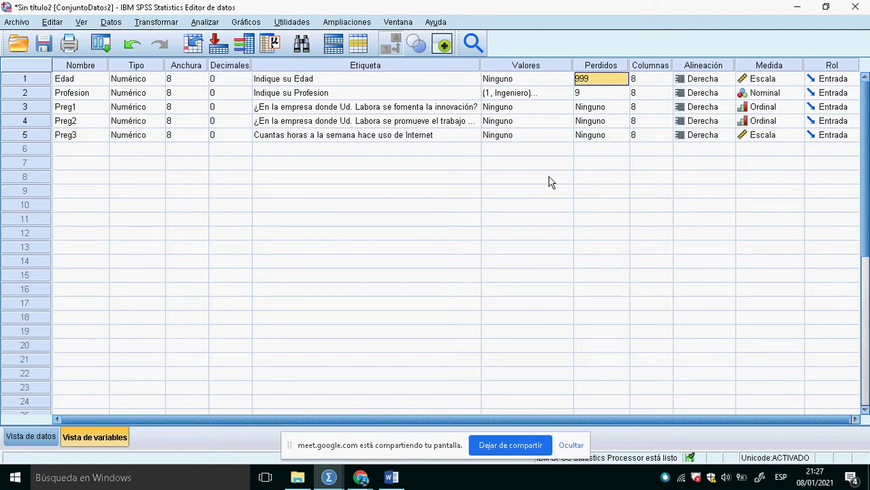
{"action": "double_click", "coordinate": [625, 113]}
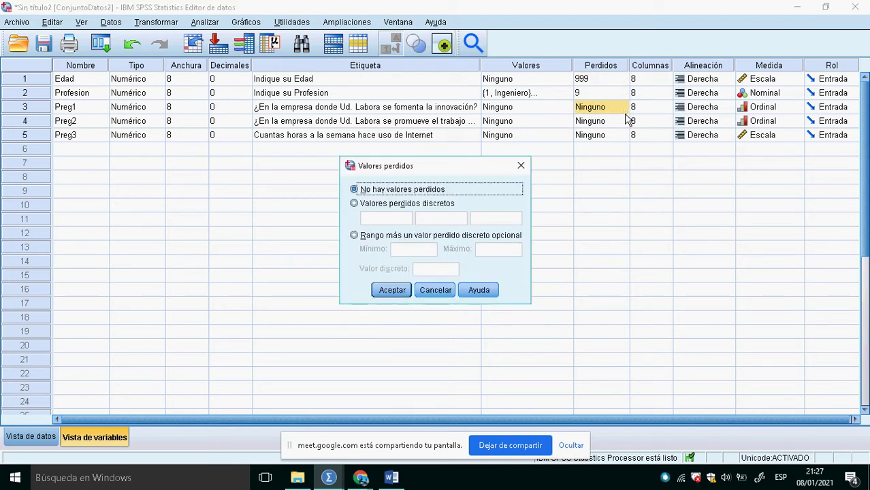
{"action": "left_click", "coordinate": [447, 296]}
{"action": "left_click", "coordinate": [77, 120]}
{"action": "left_click", "coordinate": [85, 122]}
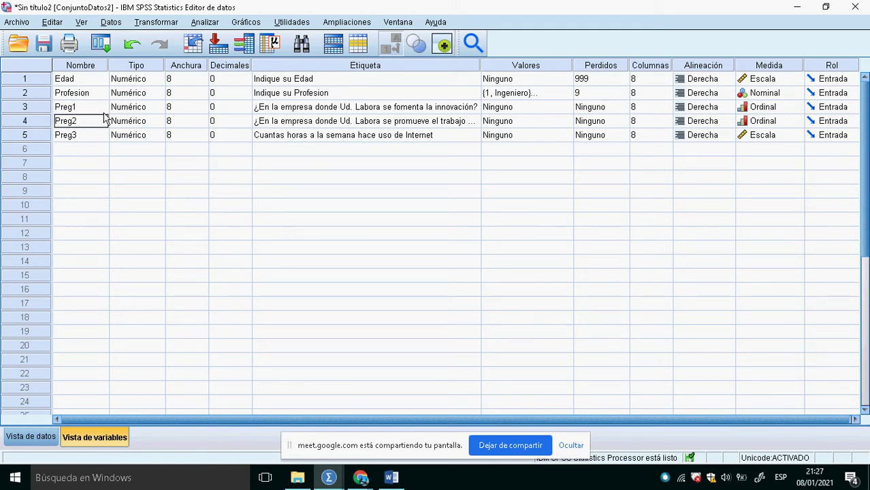
{"action": "left_click", "coordinate": [580, 80]}
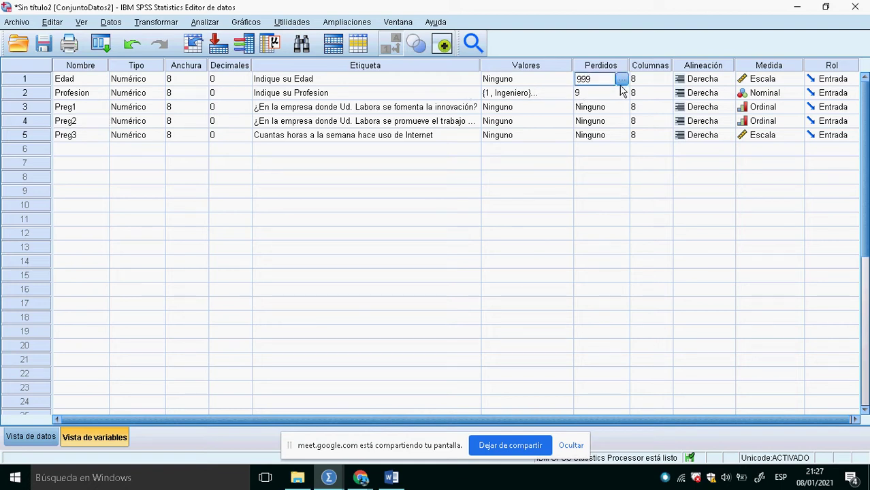
{"action": "left_click", "coordinate": [624, 79]}
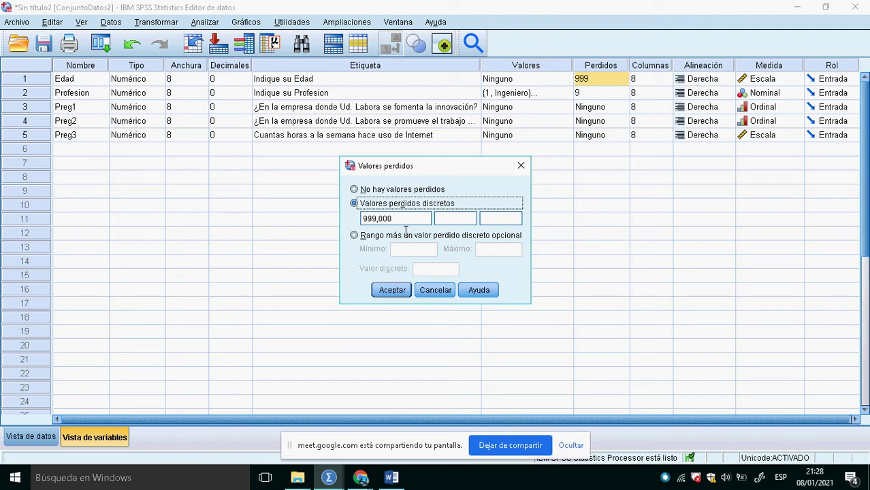
{"action": "left_click", "coordinate": [402, 294]}
Add the value label Sin respuesta for value 999 to the Edad variable
{"action": "left_click", "coordinate": [565, 82]}
{"action": "left_click", "coordinate": [567, 80]}
{"action": "type", "text": "999"}
{"action": "left_click", "coordinate": [372, 207]}
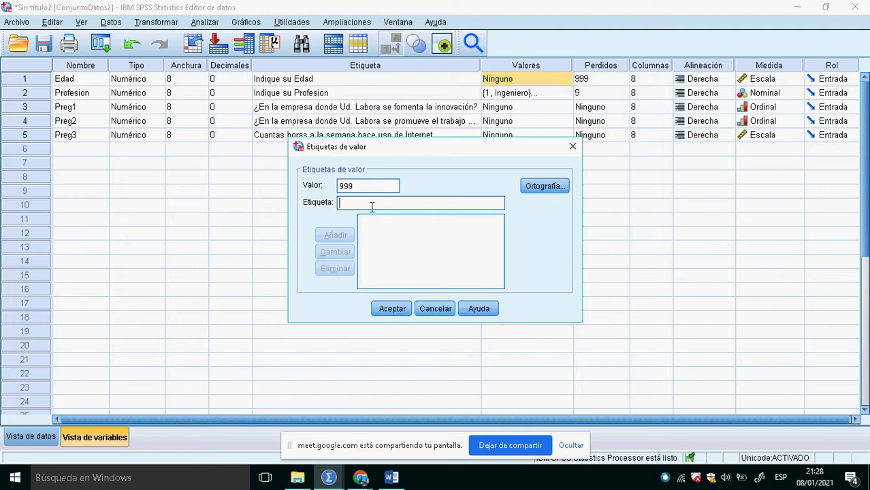
{"action": "type", "text": "No"}
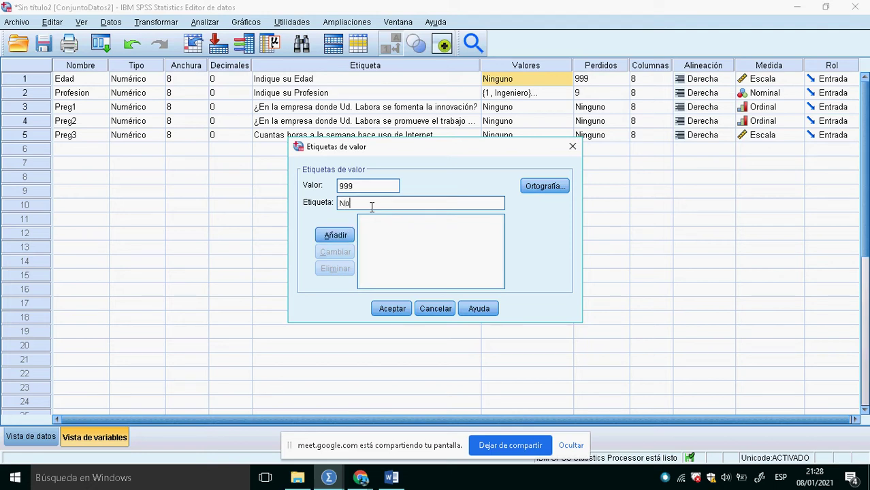
{"action": "key", "text": "BackSpace"}
{"action": "key", "text": "BackSpace"}
{"action": "type", "text": "Sin respuesta"}
{"action": "left_click", "coordinate": [348, 236]}
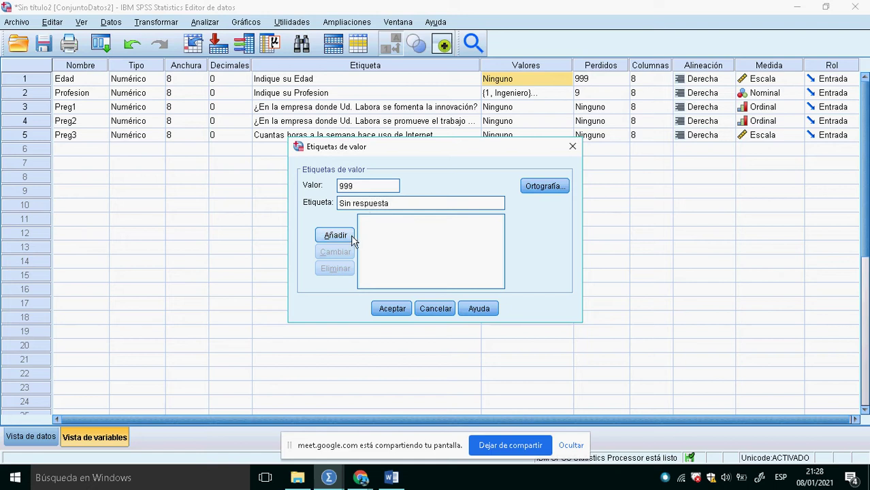
{"action": "left_click", "coordinate": [392, 308]}
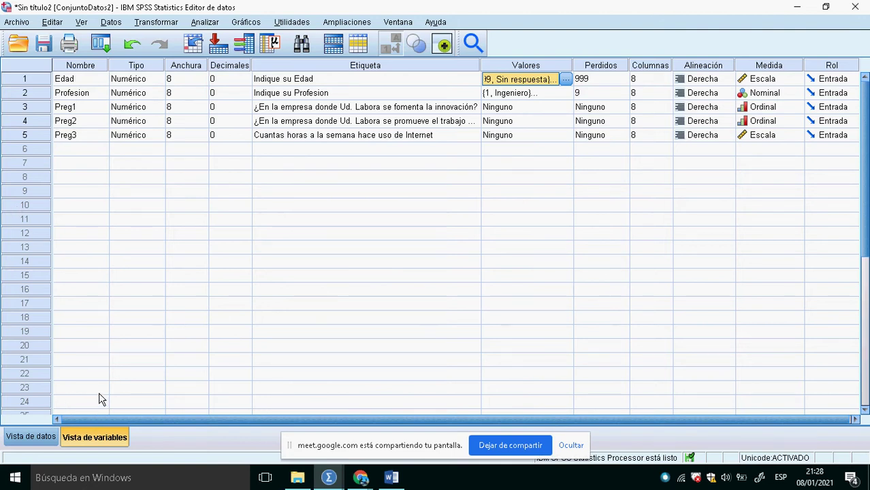
Run the Descriptivos analysis on Edad and view its descriptive statistics table in full
{"action": "left_click", "coordinate": [31, 436]}
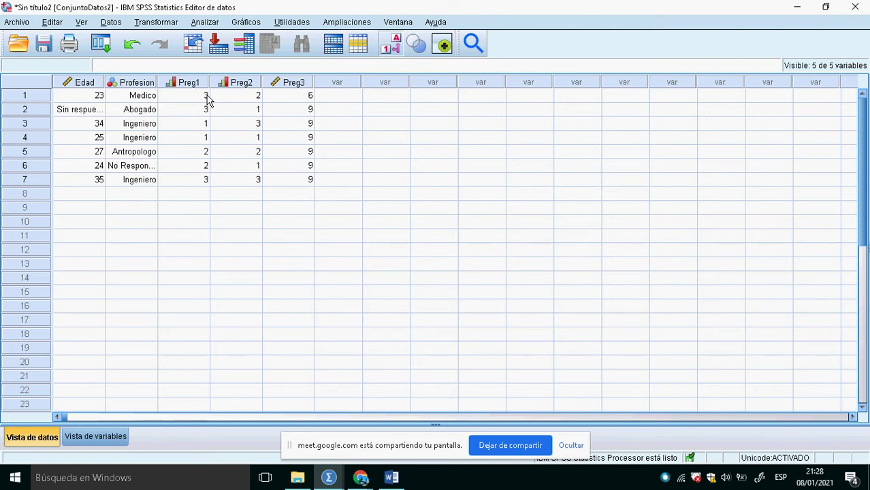
{"action": "left_click", "coordinate": [213, 24]}
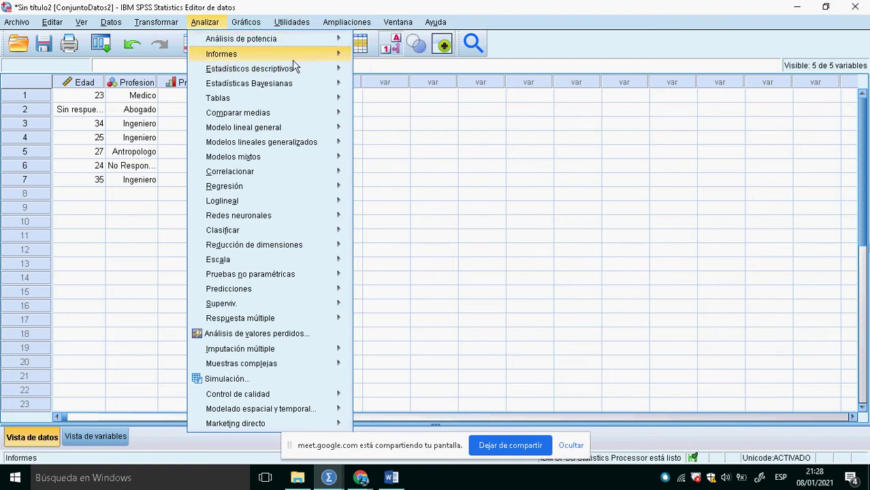
{"action": "mouse_move", "coordinate": [296, 77]}
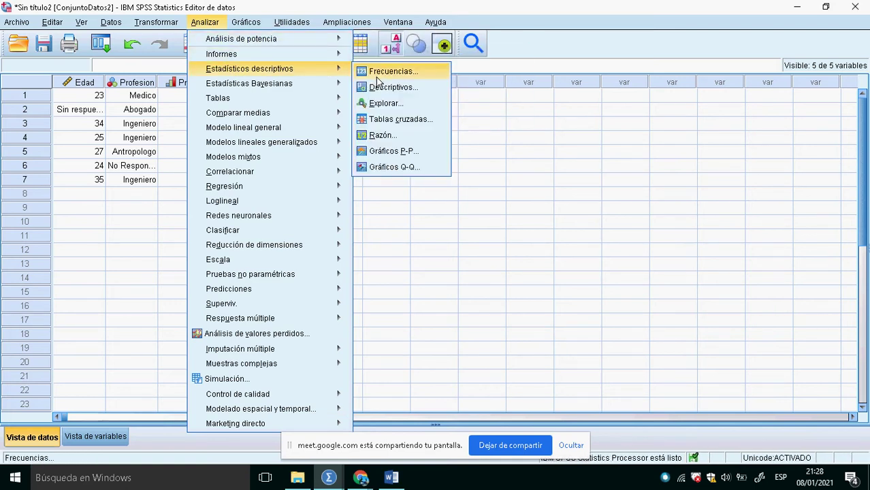
{"action": "left_click", "coordinate": [392, 94]}
{"action": "left_click", "coordinate": [328, 313]}
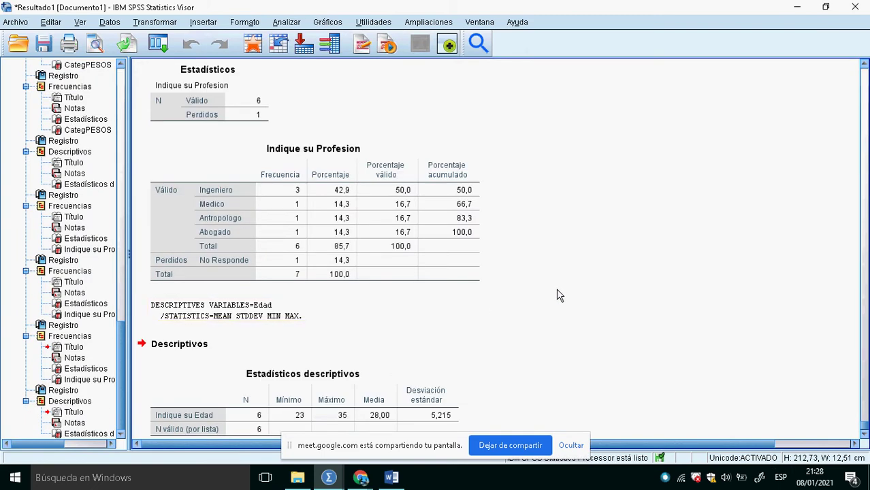
{"action": "scroll", "coordinate": [560, 292], "scroll_direction": "down", "scroll_amount": 1}
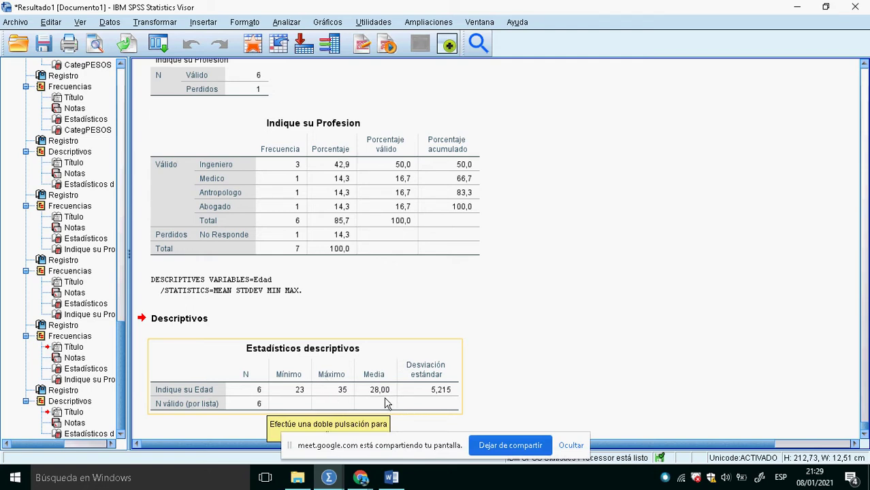
Check how the second case's missing Edad is coded in the data and in the variable definitions
{"action": "left_click", "coordinate": [253, 44]}
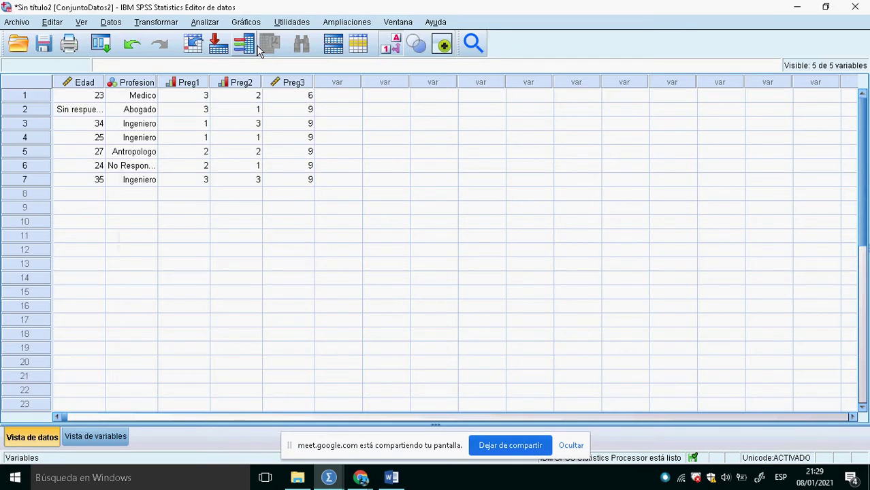
{"action": "left_click", "coordinate": [90, 436]}
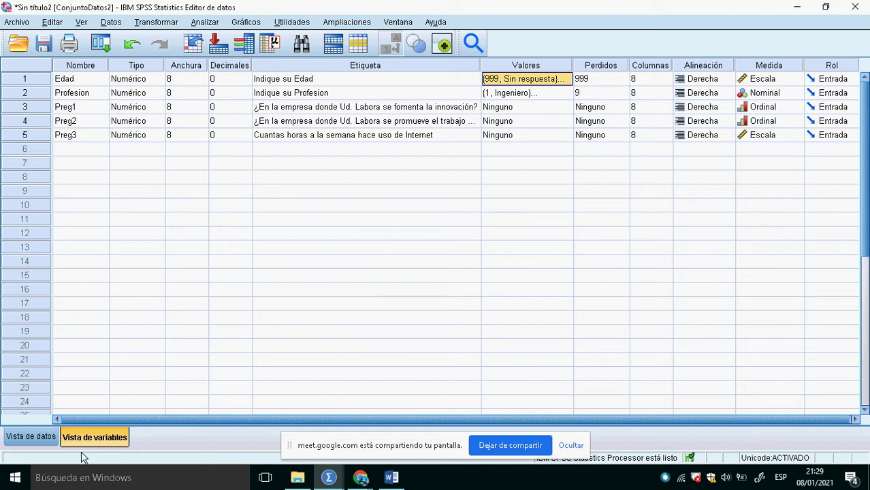
{"action": "left_click", "coordinate": [32, 436]}
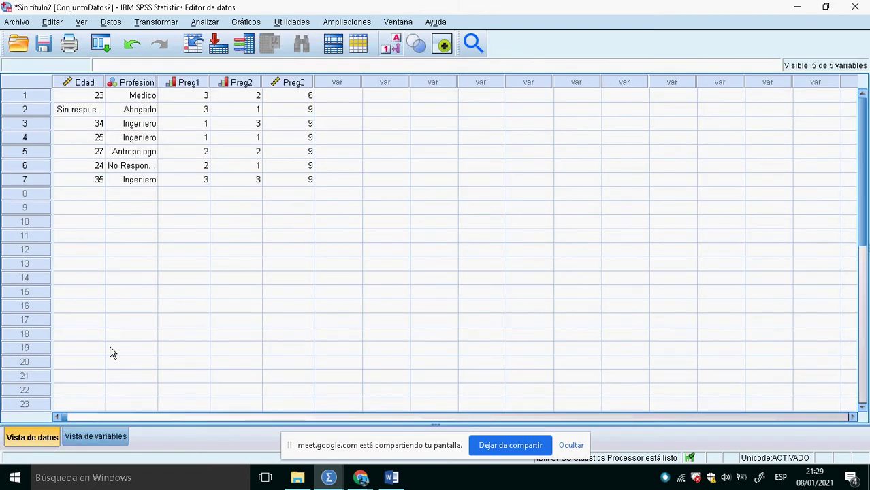
{"action": "left_click", "coordinate": [88, 115]}
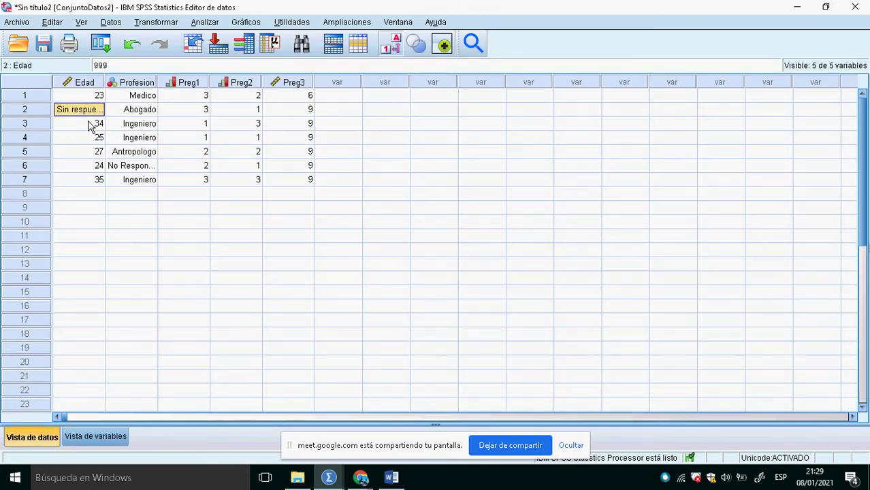
{"action": "left_click", "coordinate": [99, 444]}
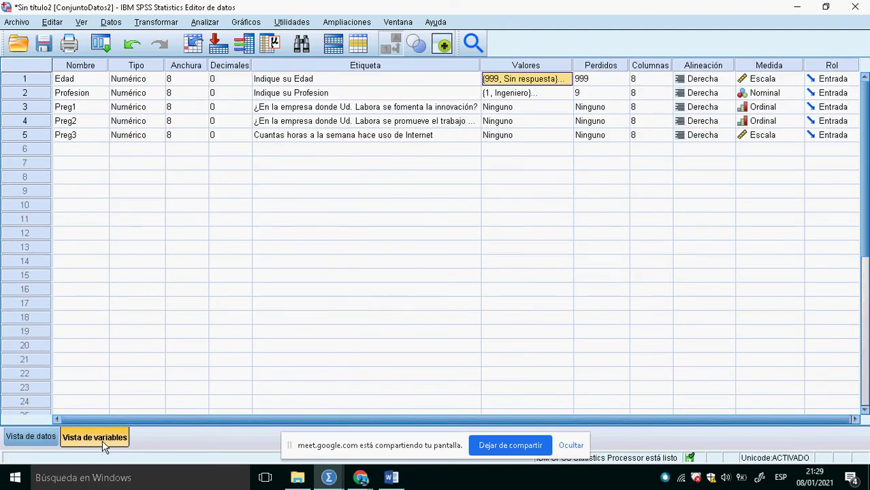
Review the discrete missing value defined for Edad without changing it and compare it with the entered cases
{"action": "left_click", "coordinate": [626, 80]}
{"action": "left_click", "coordinate": [626, 79]}
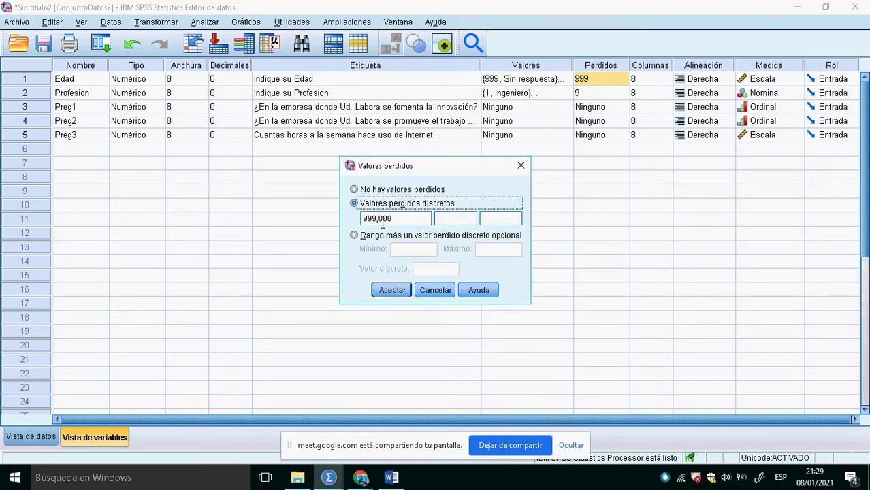
{"action": "left_click", "coordinate": [441, 297]}
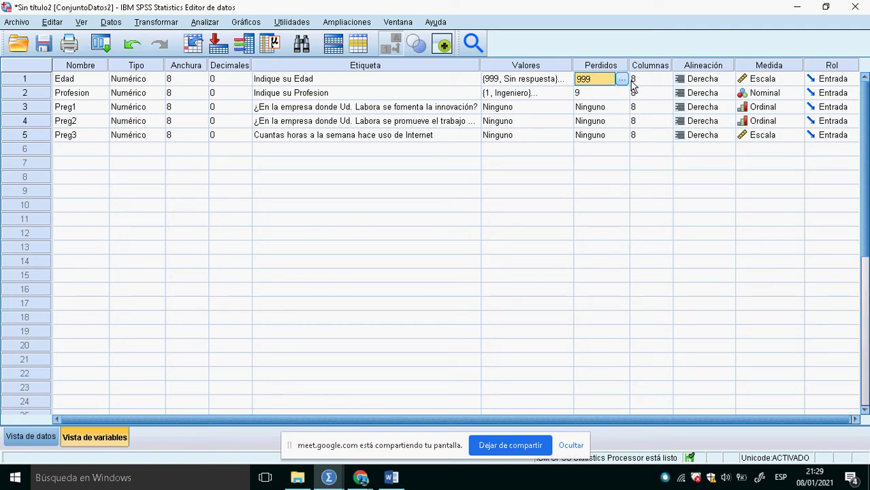
{"action": "left_click", "coordinate": [37, 441]}
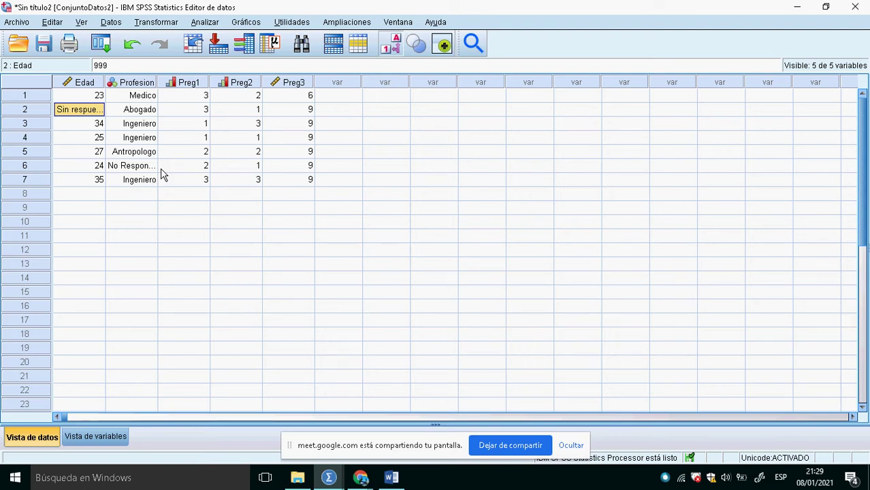
{"action": "left_click", "coordinate": [94, 437]}
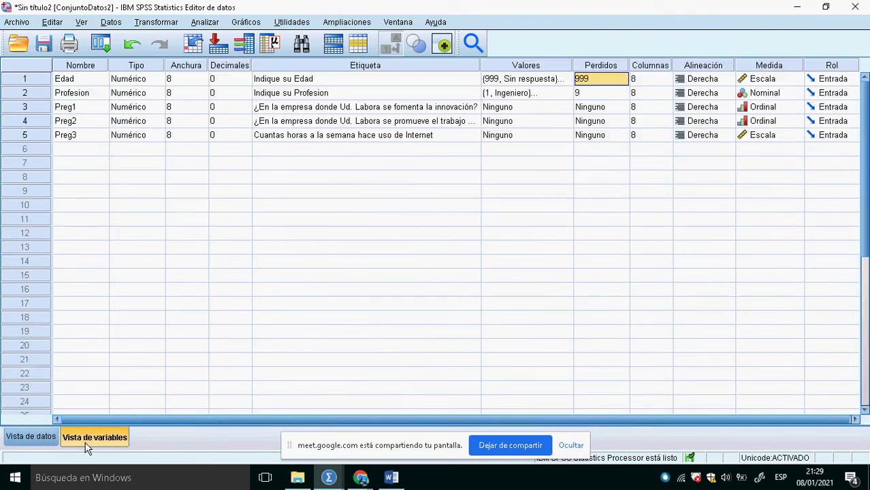
Examine the empty rows available for further variables in the variable definitions and for further cases in the data
{"action": "left_click", "coordinate": [87, 154]}
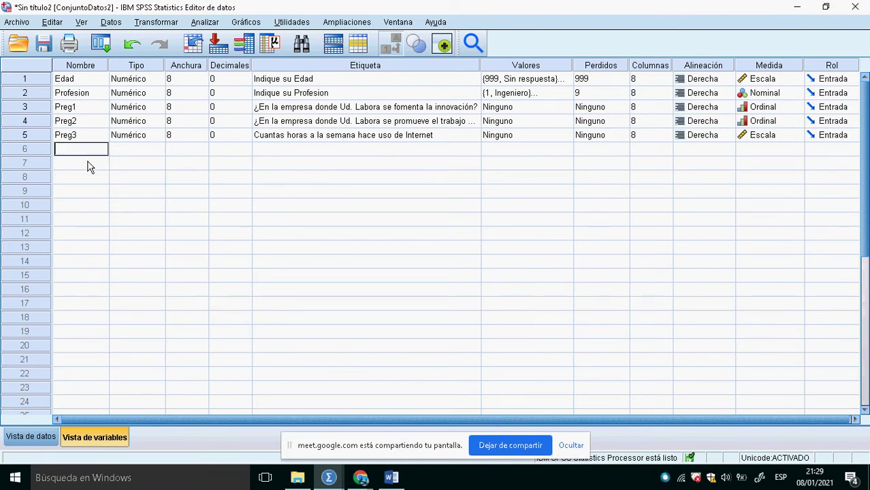
{"action": "key", "text": "shift+Down"}
{"action": "key", "text": "shift+Down"}
{"action": "key", "text": "shift+Down"}
{"action": "key", "text": "shift+Down"}
{"action": "key", "text": "shift+Down"}
{"action": "key", "text": "shift+Down"}
{"action": "key", "text": "shift+Down"}
{"action": "key", "text": "shift+Down"}
{"action": "key", "text": "shift+Down"}
{"action": "key", "text": "shift+Down"}
{"action": "key", "text": "shift+Down"}
{"action": "key", "text": "shift+Down"}
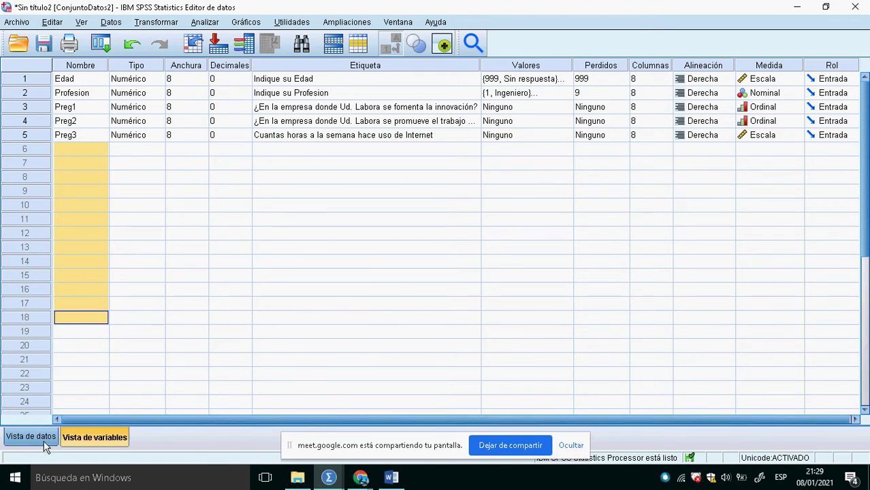
{"action": "left_click", "coordinate": [22, 437]}
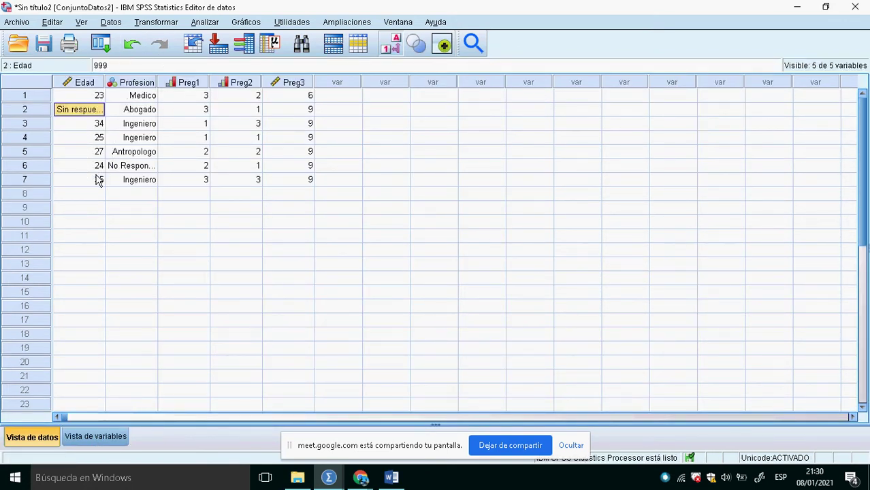
{"action": "left_click_drag", "start_coordinate": [45, 196], "coordinate": [32, 316]}
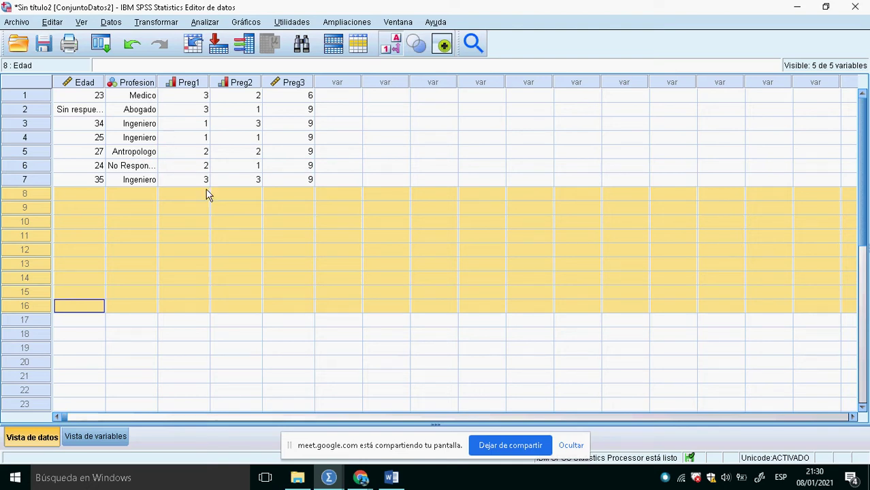
{"action": "left_click", "coordinate": [167, 158]}
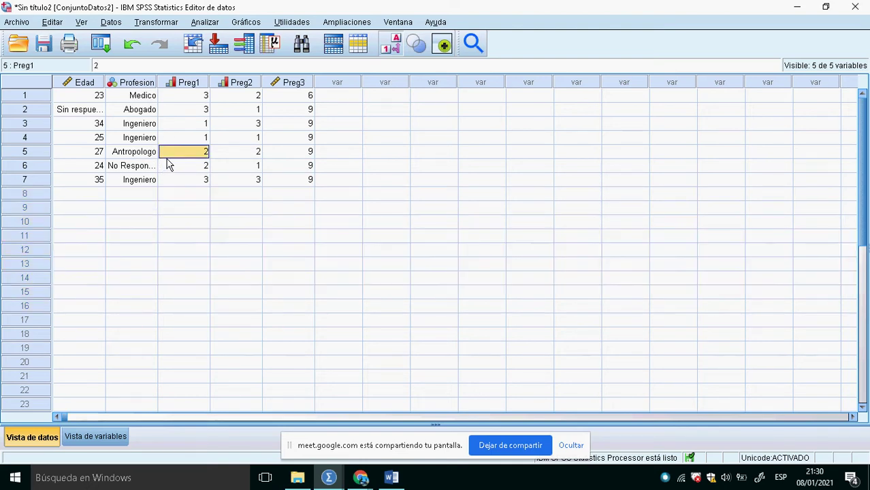
Start saving the dataset under a new name and create and open the folder CURSO SPSS 2021 on drive MISDOC (D:)
{"action": "left_click", "coordinate": [19, 22]}
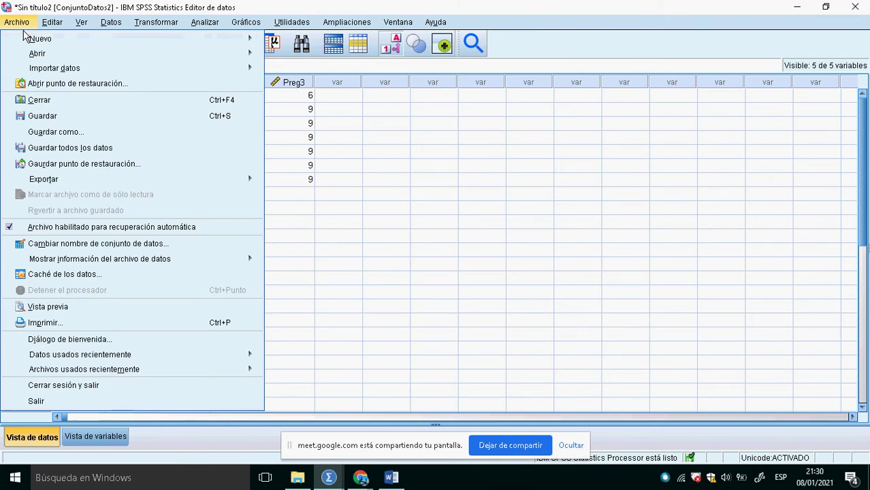
{"action": "left_click", "coordinate": [136, 139]}
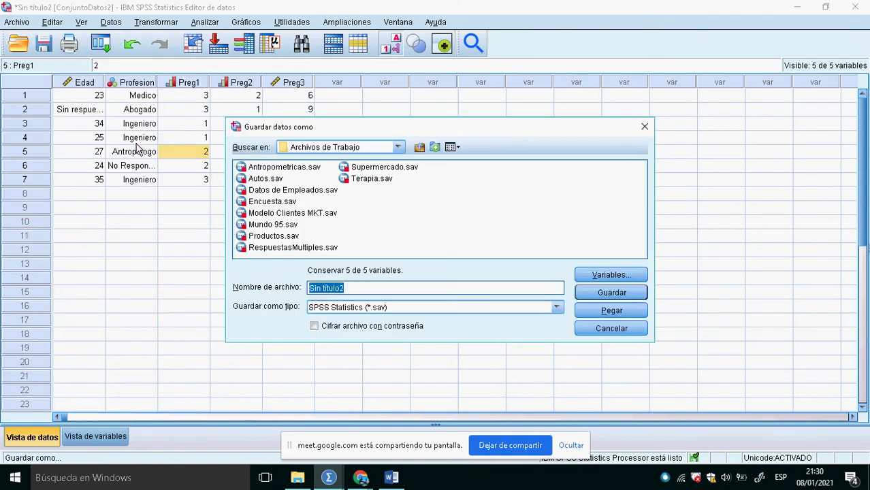
{"action": "left_click", "coordinate": [392, 149]}
{"action": "left_click_drag", "start_coordinate": [400, 182], "coordinate": [408, 167]}
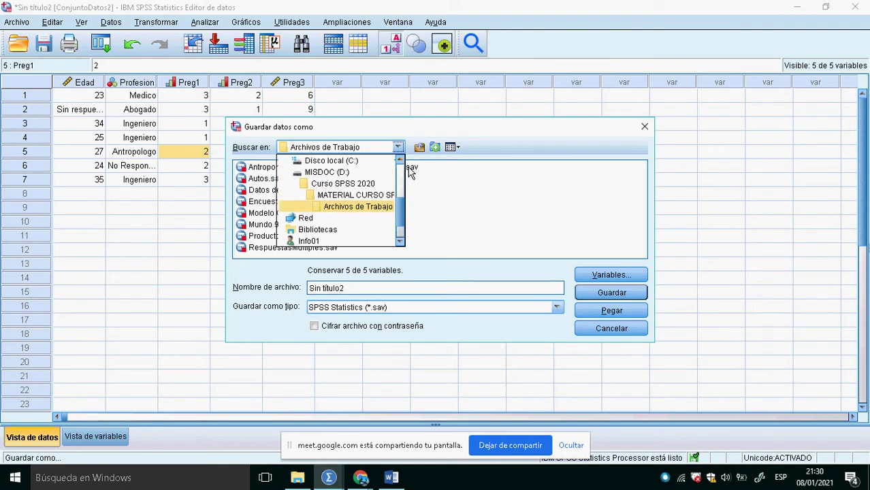
{"action": "left_click", "coordinate": [358, 187]}
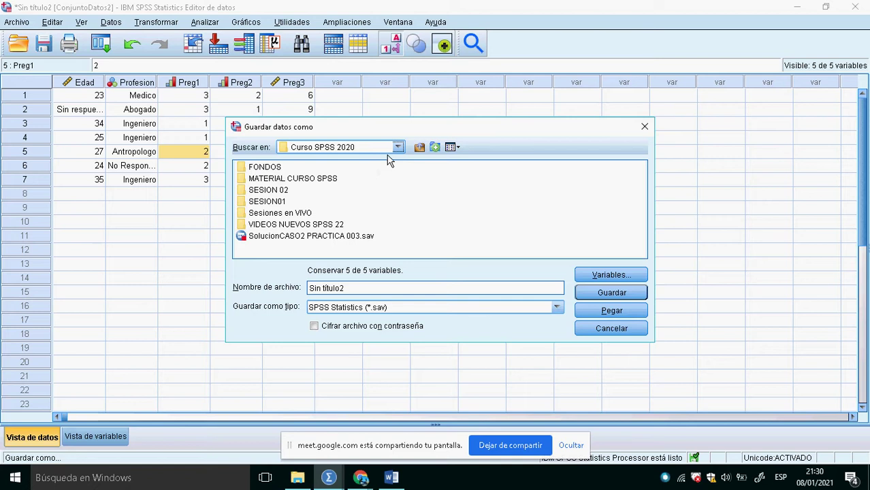
{"action": "left_click", "coordinate": [395, 147]}
{"action": "left_click", "coordinate": [355, 172]}
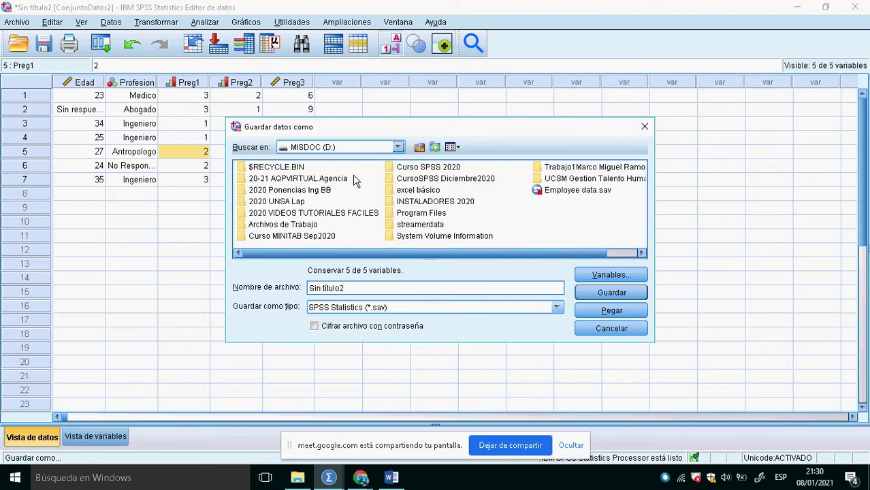
{"action": "left_click", "coordinate": [441, 156]}
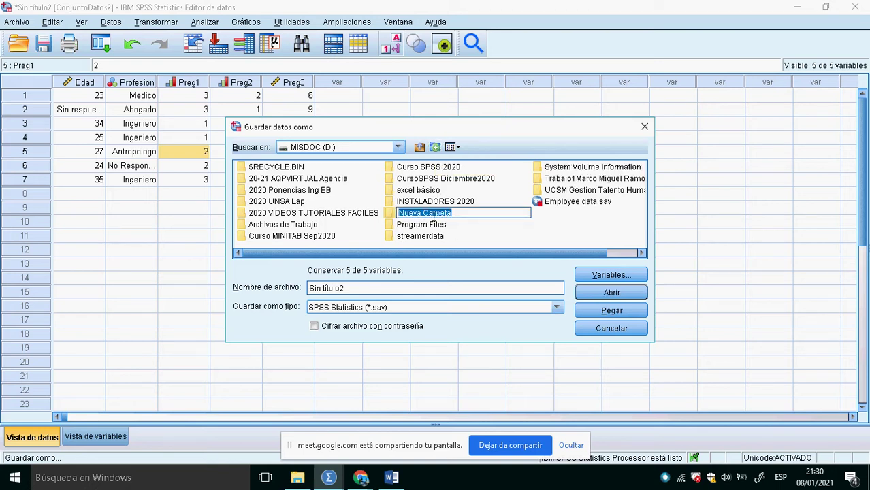
{"action": "type", "text": "CURSO 2021"}
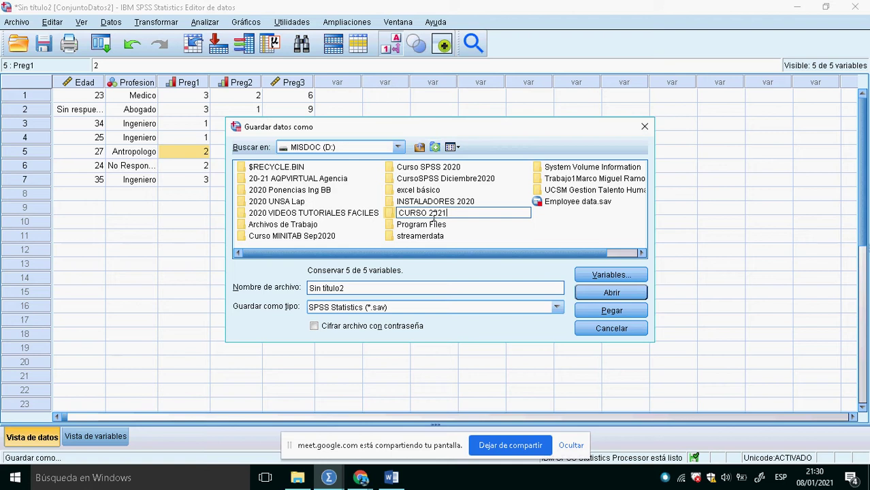
{"action": "type", "text": "SPSS"}
{"action": "key", "text": "Return"}
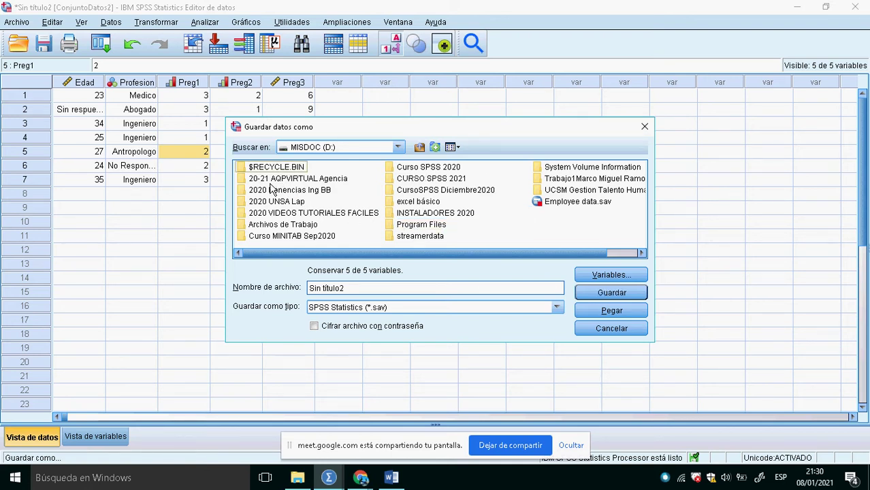
{"action": "double_click", "coordinate": [405, 180]}
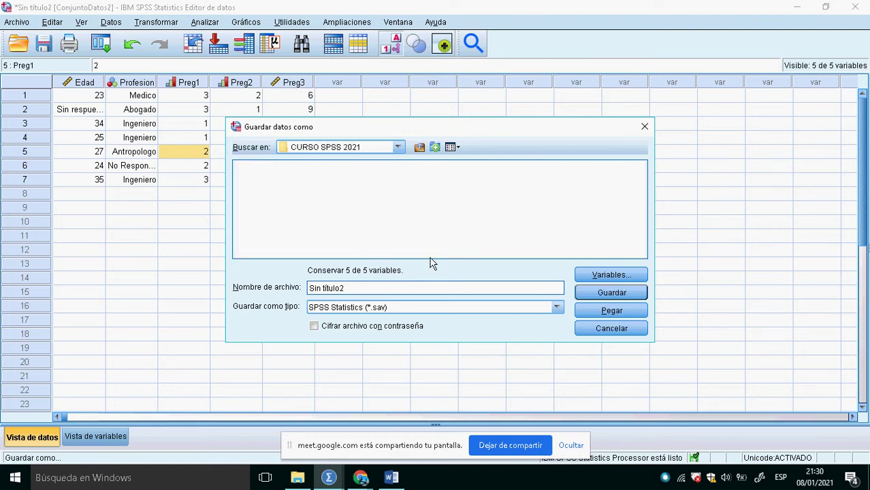
Create a subfolder named Sesion02 inside CURSO SPSS 2021 and open it as the save location
{"action": "left_click", "coordinate": [435, 147]}
{"action": "type", "text": "Sesi"}
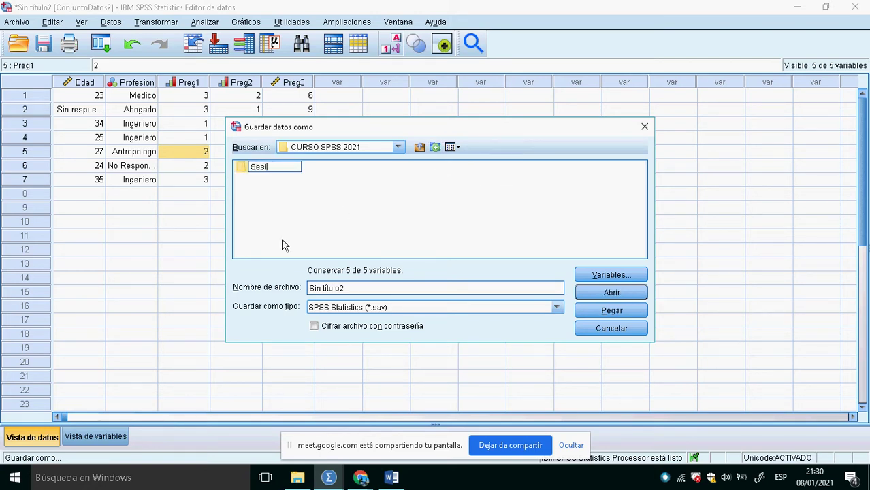
{"action": "type", "text": "on02"}
{"action": "left_click", "coordinate": [249, 179]}
{"action": "double_click", "coordinate": [251, 173]}
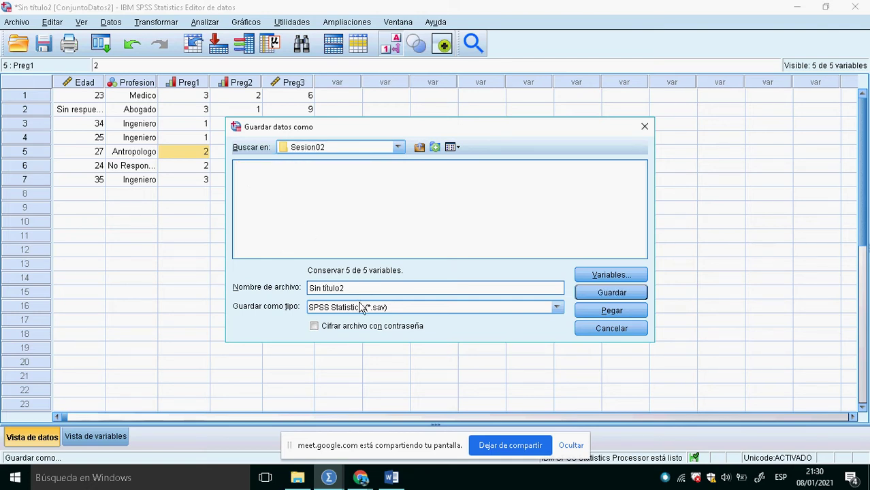
Save the dataset in the Sesion02 folder as ModeloCuestionario in SPSS Statistics (*.sav) format
{"action": "left_click_drag", "start_coordinate": [347, 289], "coordinate": [288, 292]}
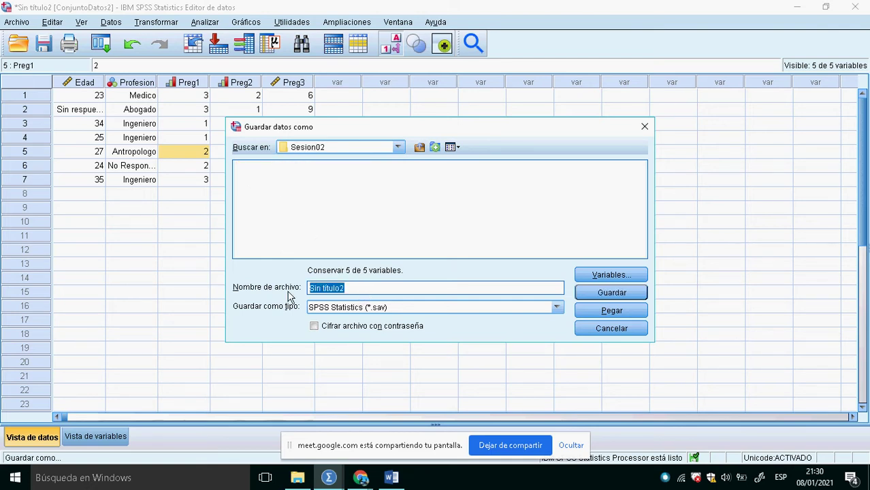
{"action": "type", "text": "ModeloC"}
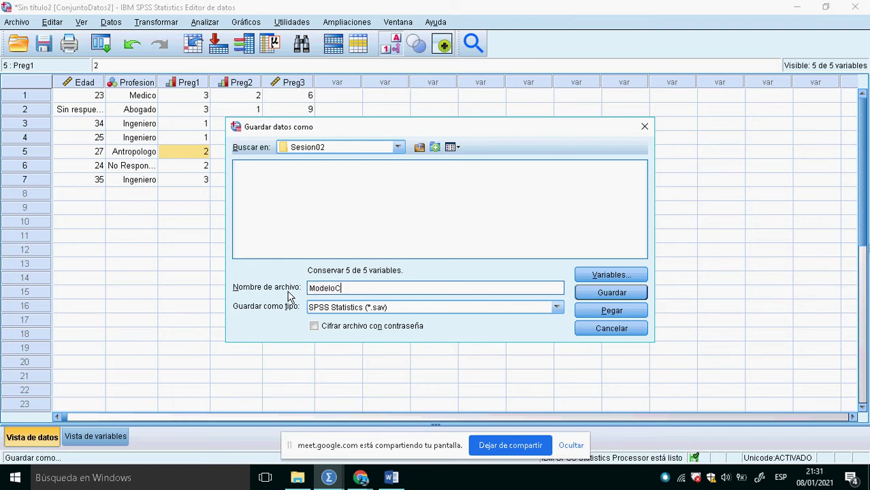
{"action": "type", "text": "uestionario"}
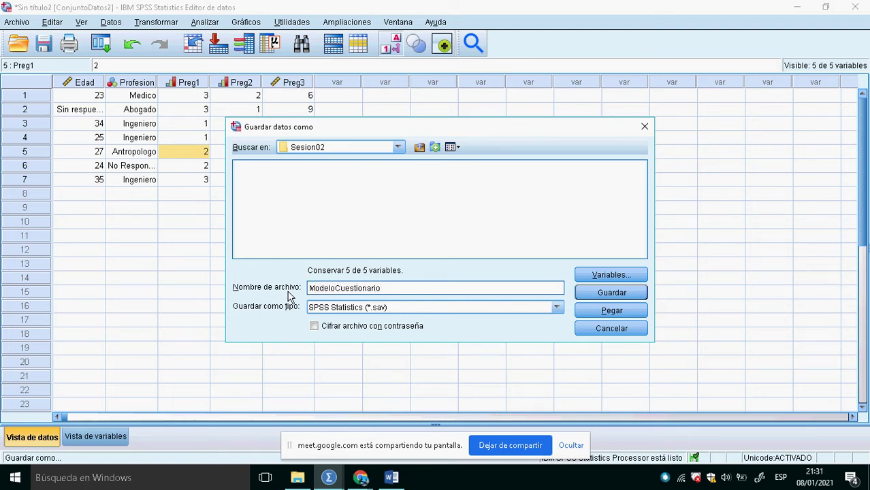
{"action": "left_click", "coordinate": [594, 297]}
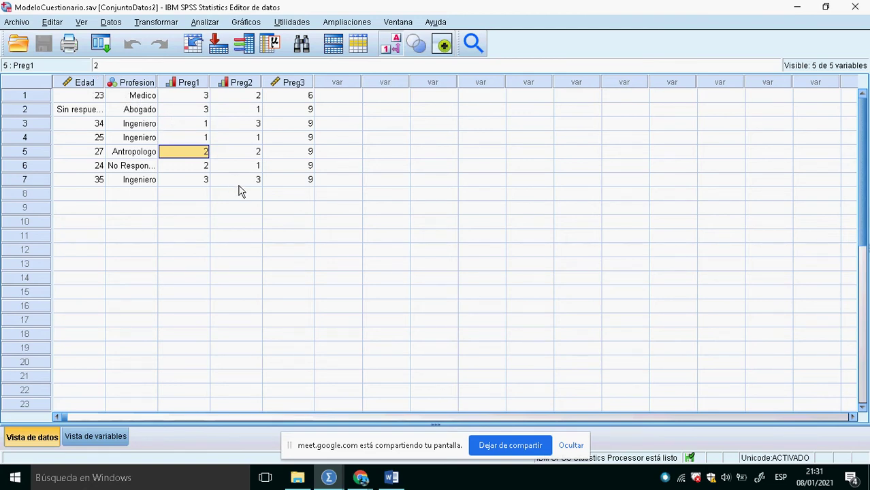
Switch to the results viewer and delete the first log entry, the one that loads Antropometricas.sav
{"action": "key", "text": "alt+Tab"}
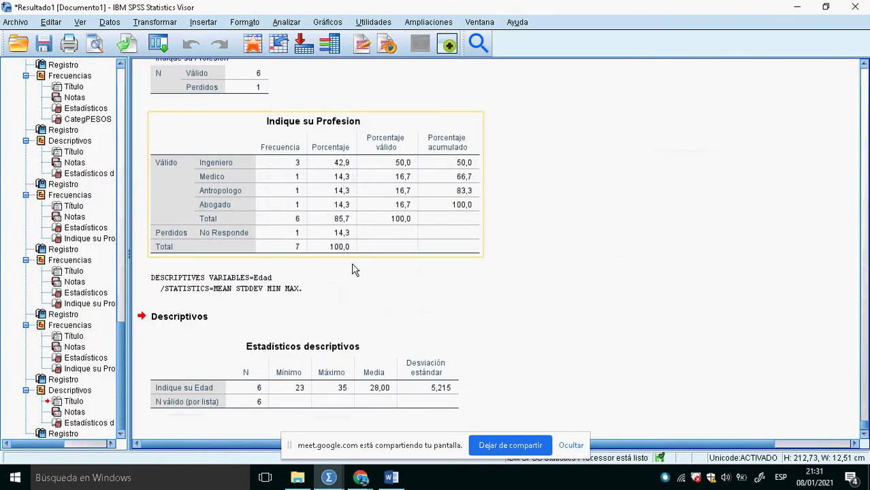
{"action": "scroll", "coordinate": [354, 255], "scroll_direction": "up", "scroll_amount": 15}
{"action": "scroll", "coordinate": [329, 179], "scroll_direction": "up", "scroll_amount": 10}
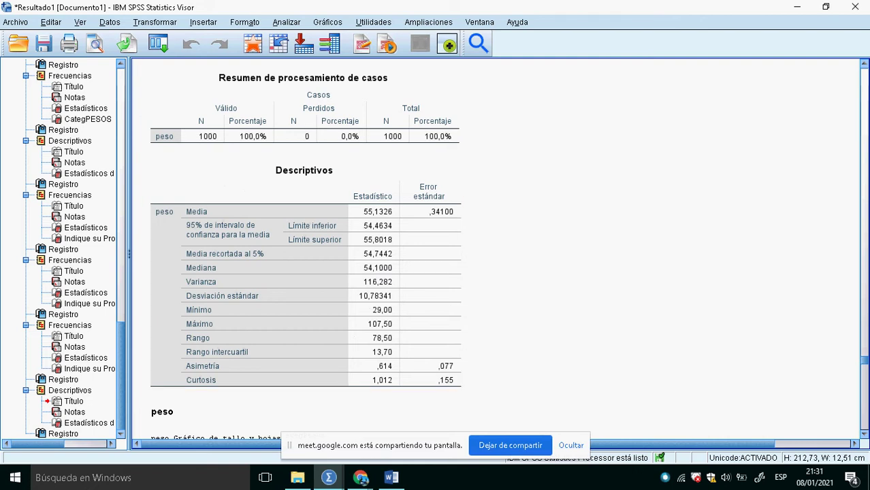
{"action": "scroll", "coordinate": [329, 179], "scroll_direction": "up", "scroll_amount": 15}
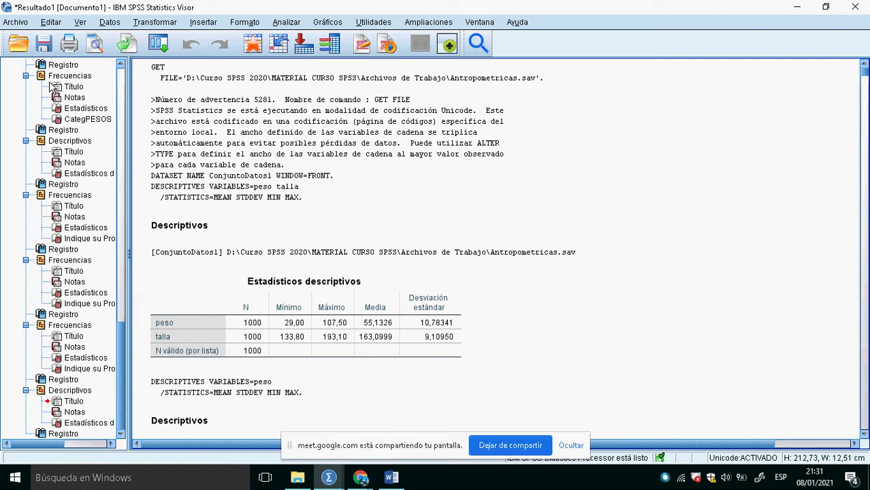
{"action": "left_click_drag", "start_coordinate": [124, 344], "coordinate": [121, 102]}
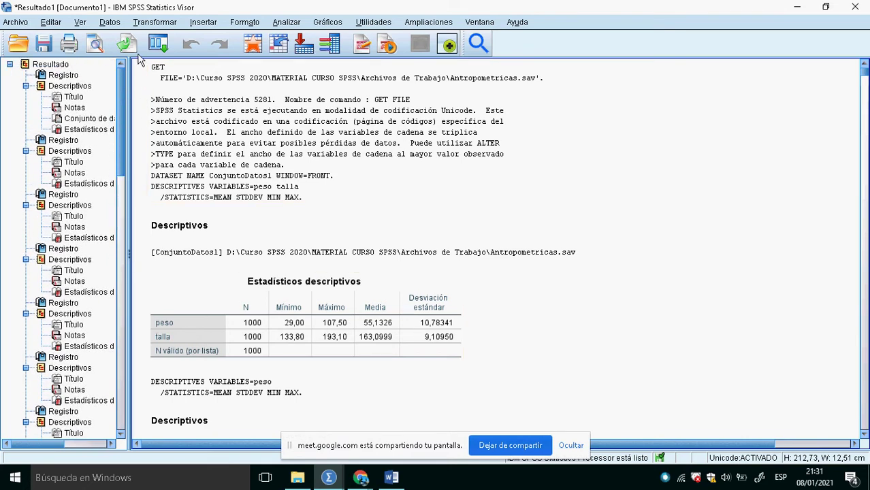
{"action": "left_click", "coordinate": [48, 96]}
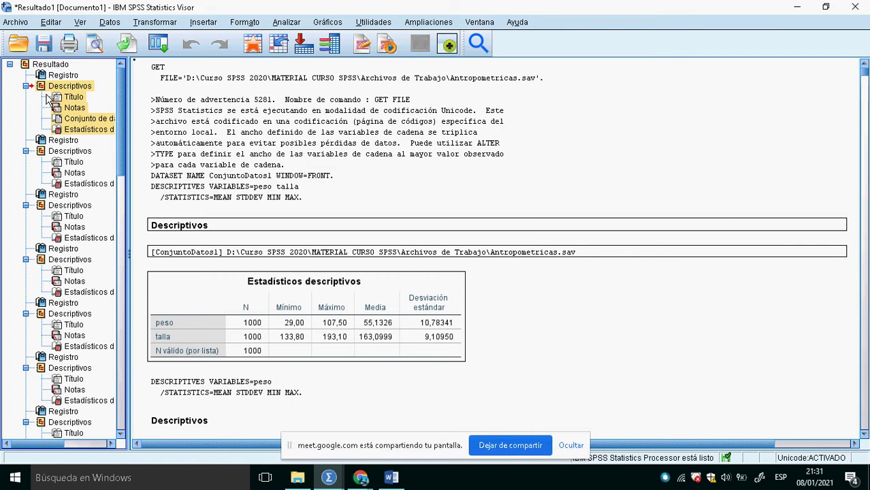
{"action": "left_click", "coordinate": [230, 120]}
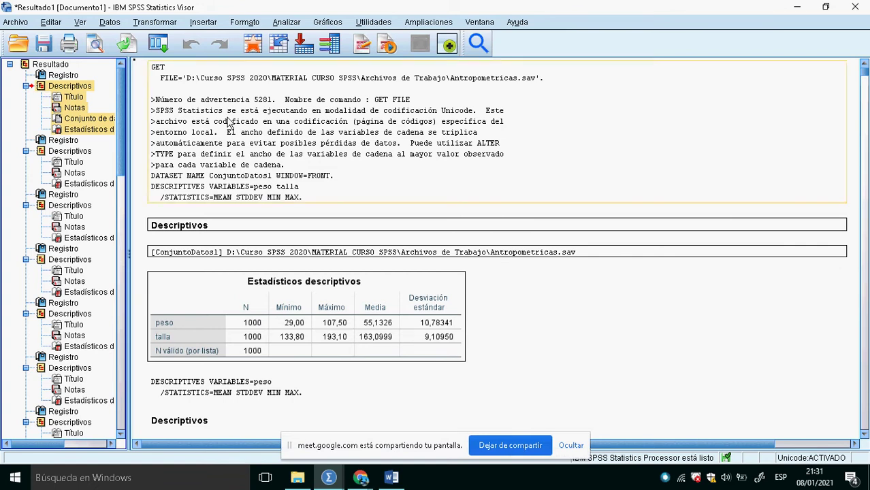
{"action": "double_click", "coordinate": [230, 120]}
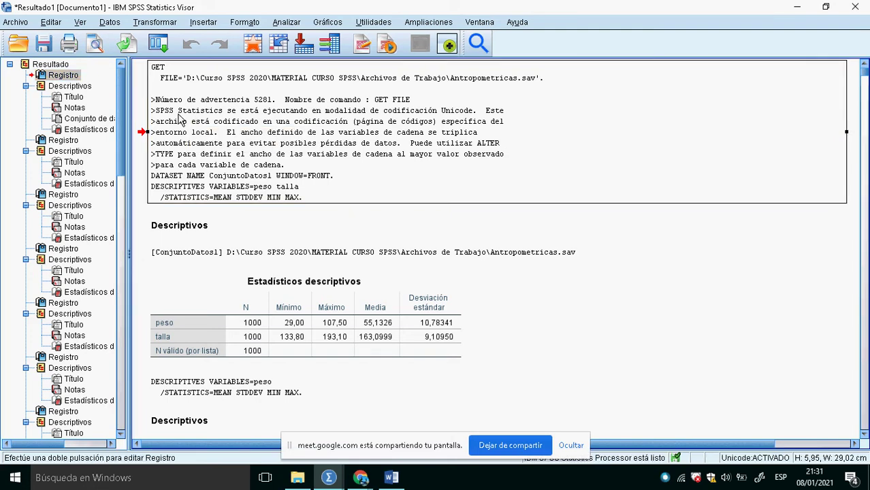
{"action": "key", "text": "Delete"}
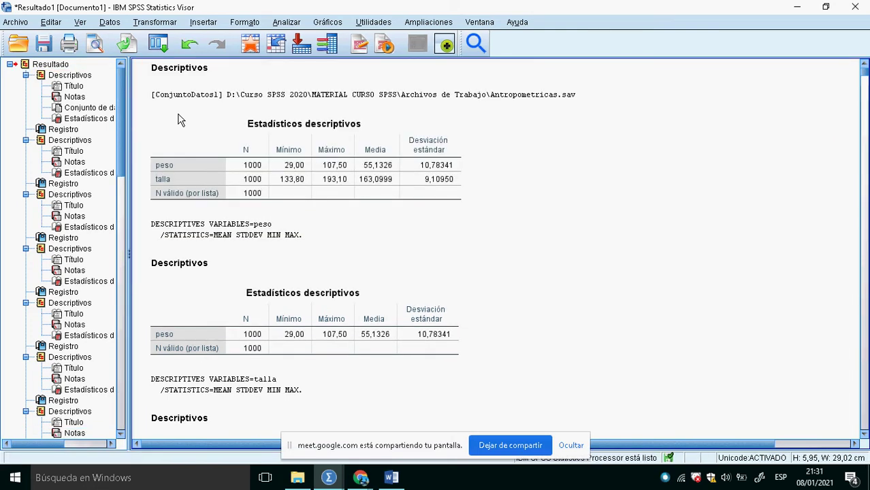
Delete the first descriptive statistics table for peso and talla, the Antropometricas.sav dataset line, and the DESCRIPTIVES VARIABLES=peso log entry
{"action": "left_click", "coordinate": [212, 182]}
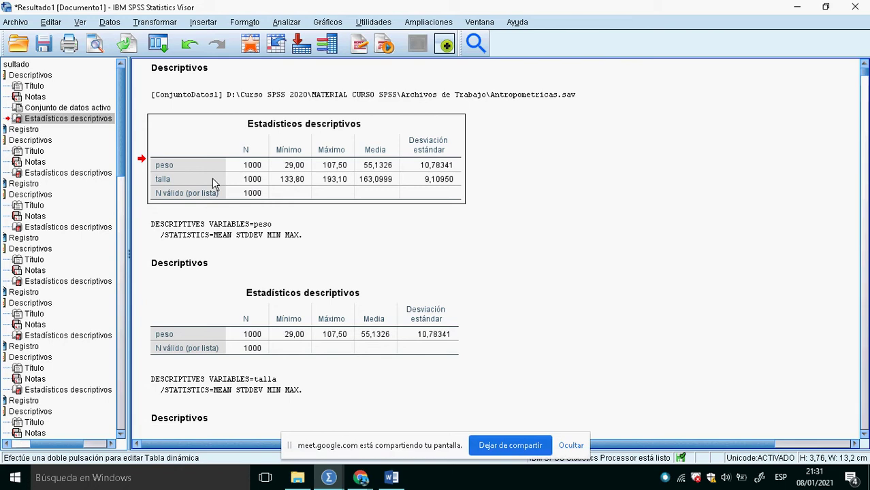
{"action": "key", "text": "Delete"}
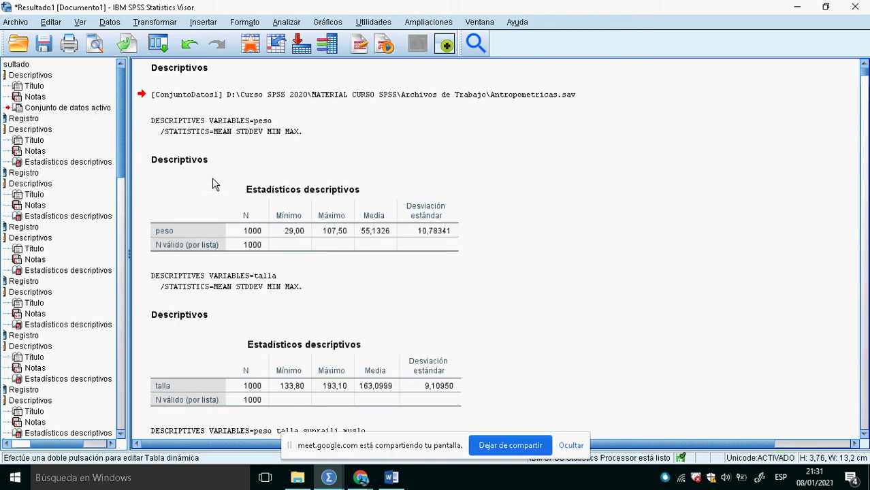
{"action": "left_click", "coordinate": [170, 95]}
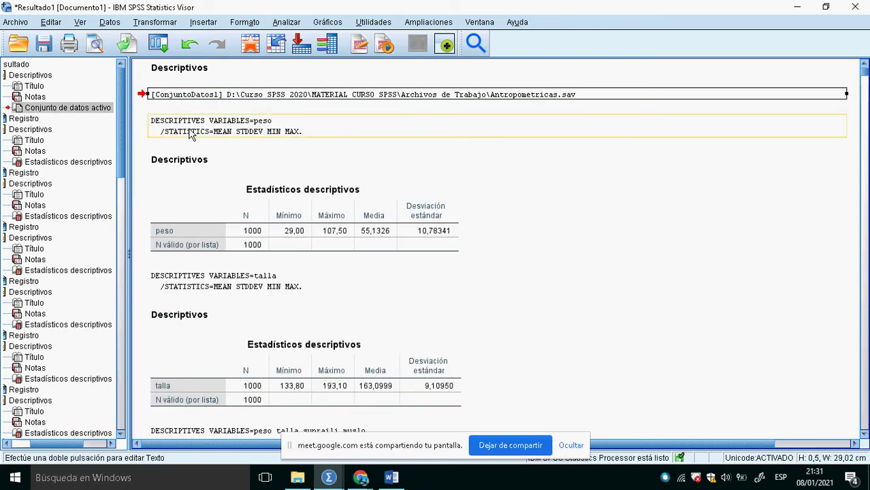
{"action": "key", "text": "Delete"}
{"action": "key", "text": "Delete"}
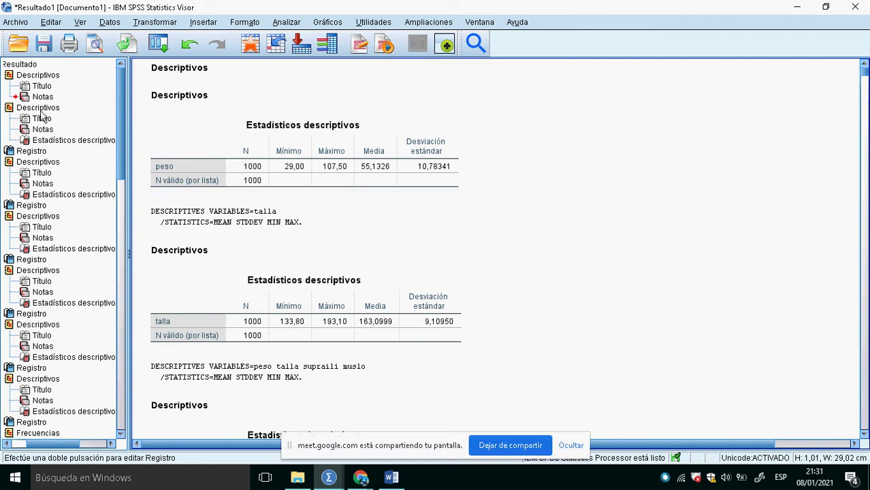
Delete the first three Descriptivos blocks with the talla log between them, plus the following Descriptivos block for peso, talla, supraili and muslo
{"action": "left_click", "coordinate": [18, 80]}
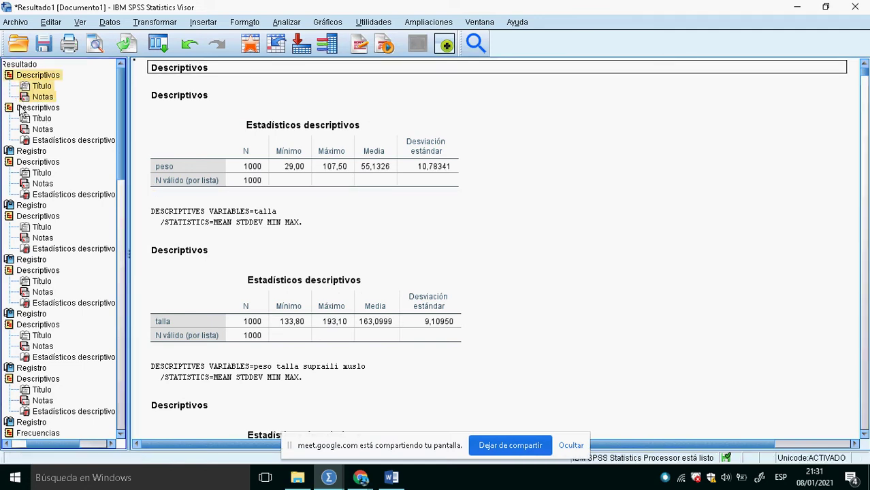
{"action": "left_click", "coordinate": [16, 111], "text": "shift"}
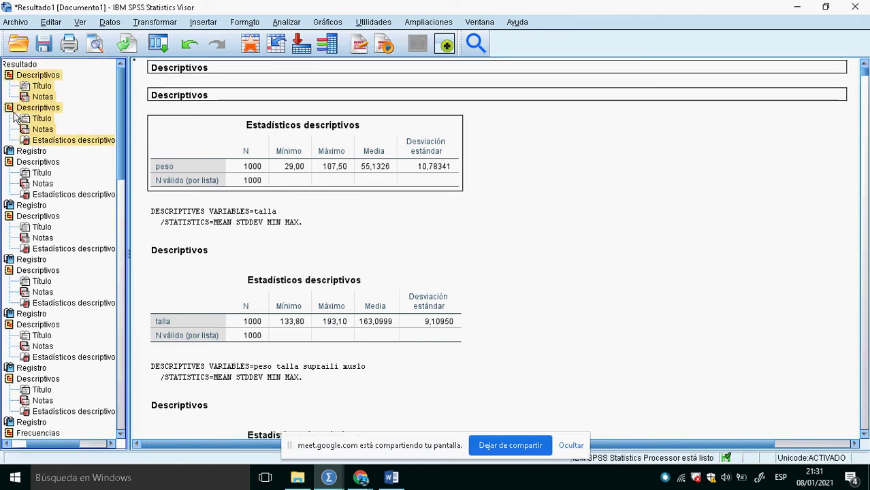
{"action": "left_click", "coordinate": [19, 166], "text": "shift"}
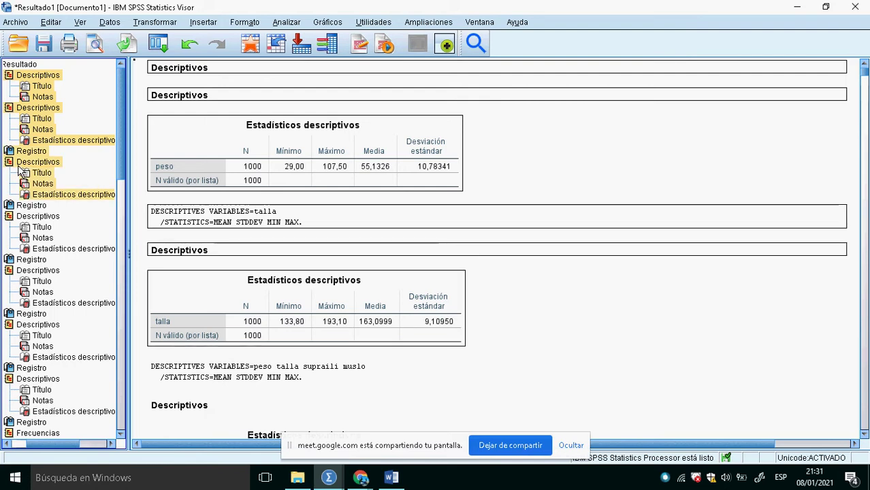
{"action": "key", "text": "Delete"}
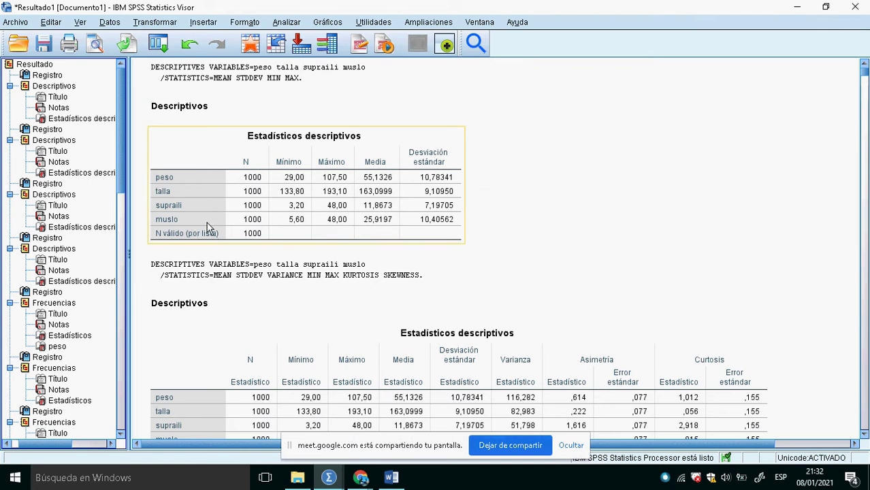
{"action": "left_click", "coordinate": [32, 93]}
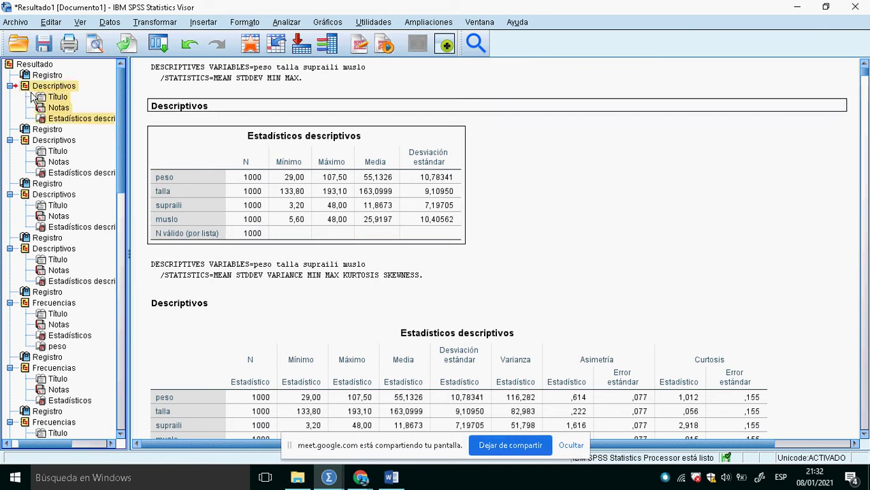
{"action": "key", "text": "Delete"}
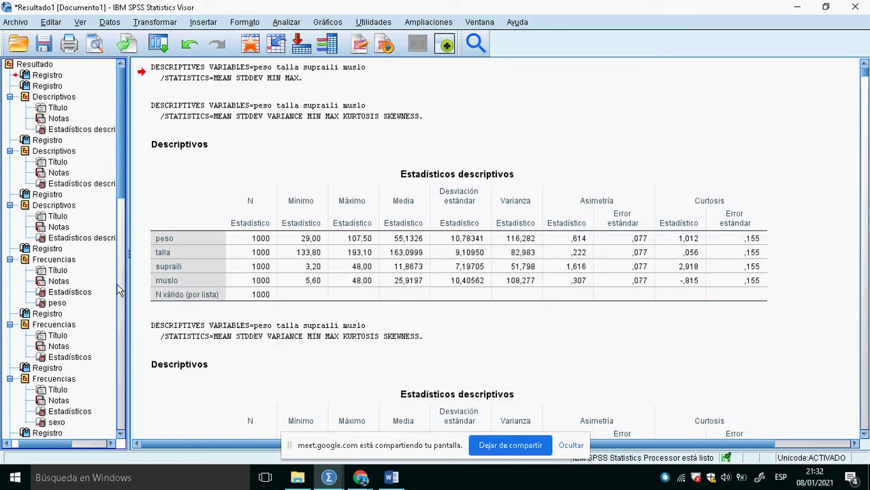
Delete the two syntax log entries above the first Descriptivos heading in the output
{"action": "left_click", "coordinate": [227, 77]}
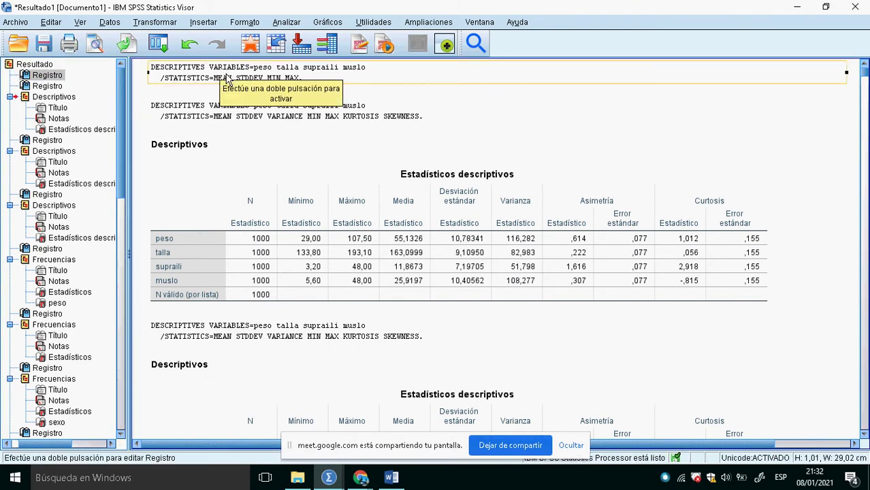
{"action": "key", "text": "Delete"}
{"action": "key", "text": "Delete"}
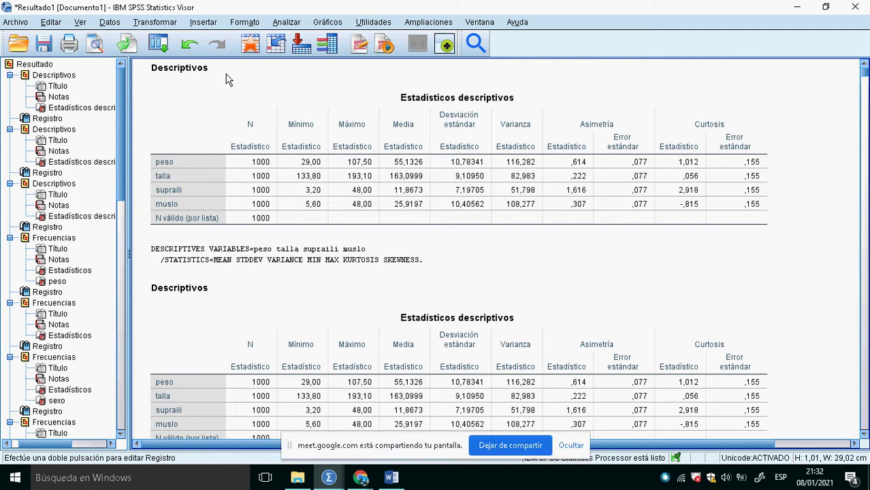
{"action": "left_click", "coordinate": [297, 217]}
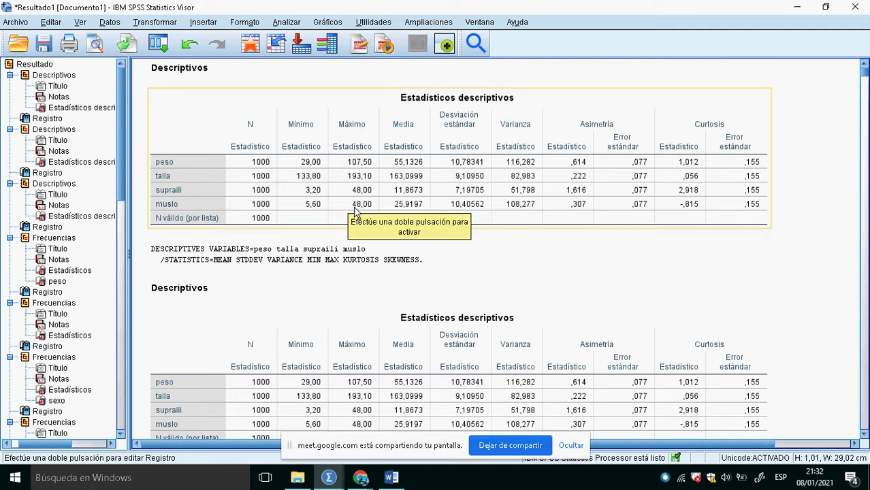
{"action": "left_click", "coordinate": [354, 212]}
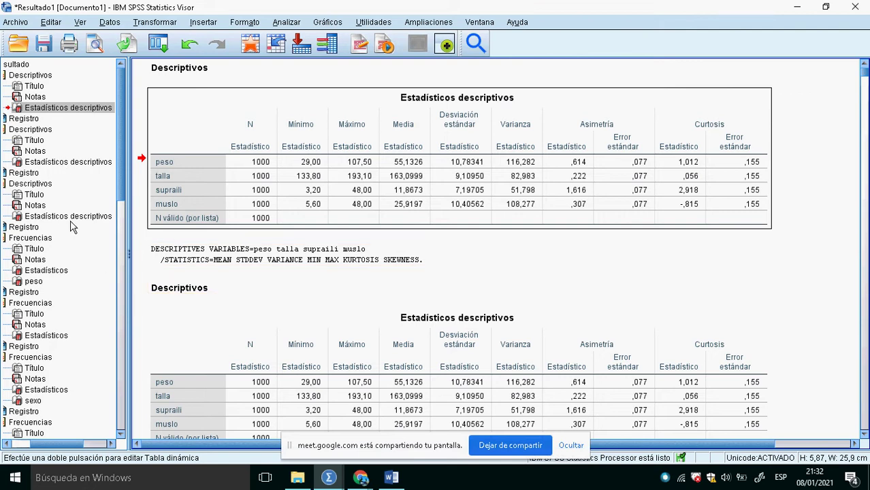
{"action": "left_click_drag", "start_coordinate": [99, 441], "coordinate": [52, 447]}
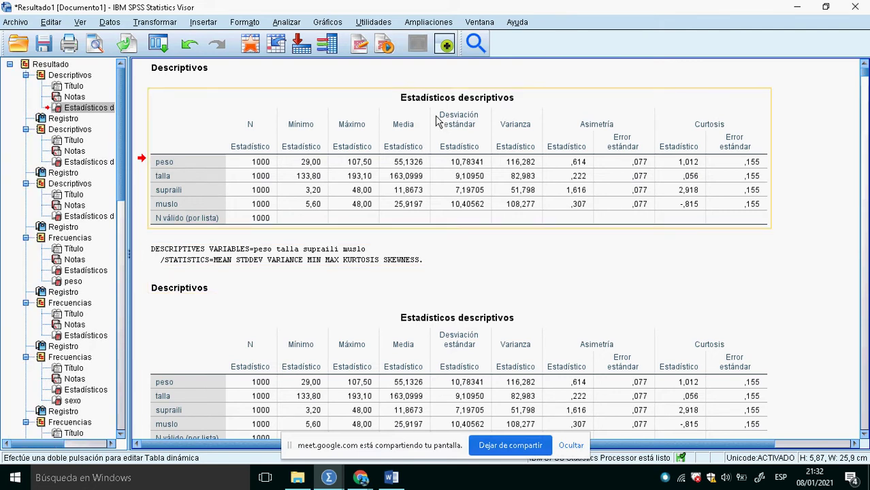
{"action": "scroll", "coordinate": [614, 260], "scroll_direction": "down", "scroll_amount": 15}
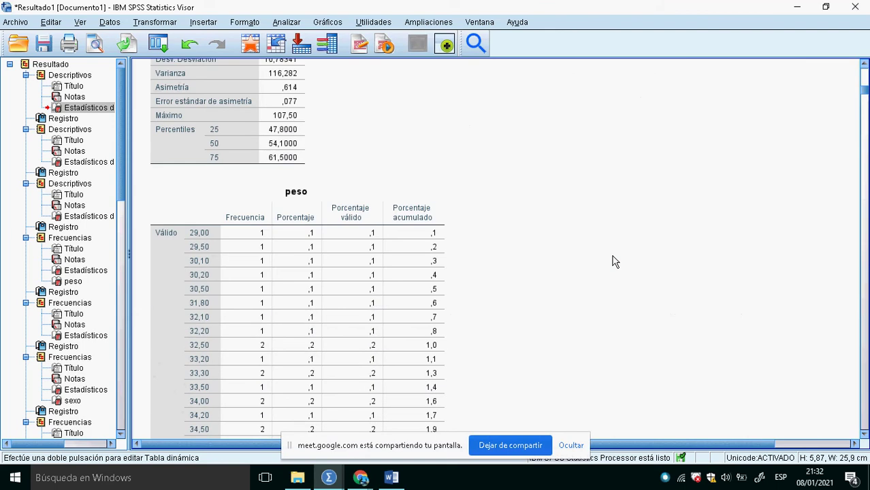
{"action": "scroll", "coordinate": [614, 262], "scroll_direction": "up", "scroll_amount": 10}
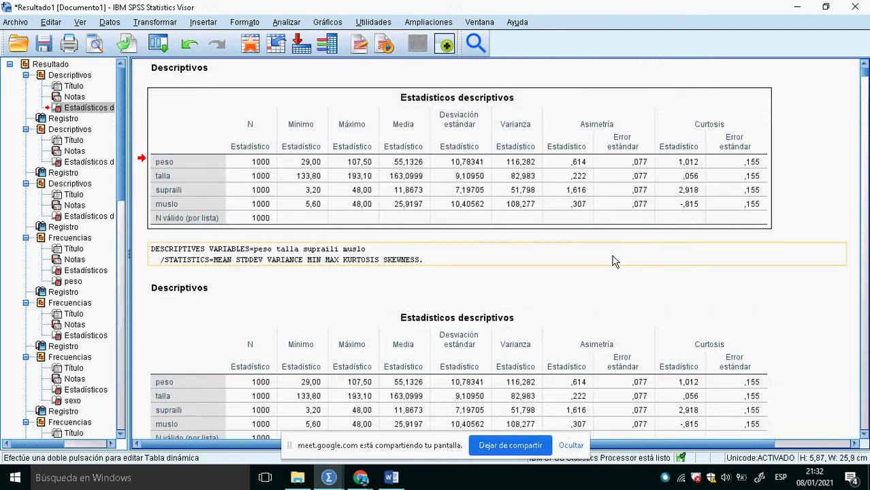
{"action": "scroll", "coordinate": [614, 259], "scroll_direction": "up", "scroll_amount": 3}
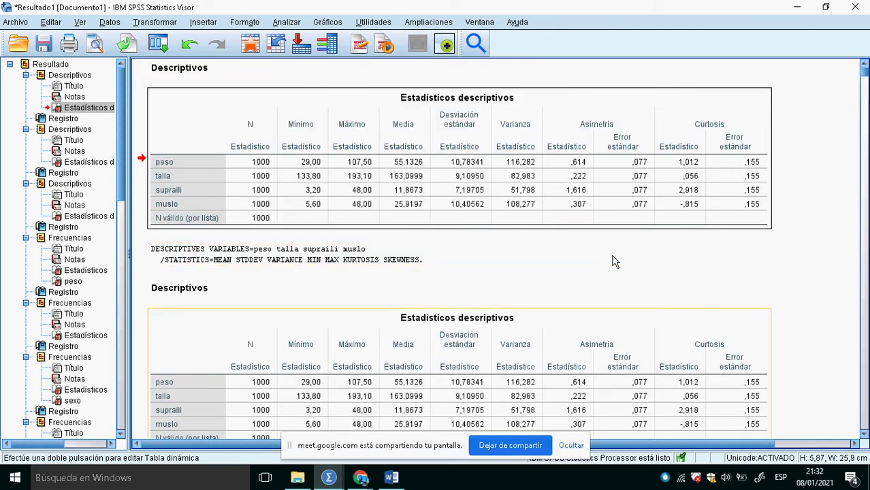
Select the Estadísticos descriptivos table for peso alone and start exporting the selected output
{"action": "left_click", "coordinate": [310, 175]}
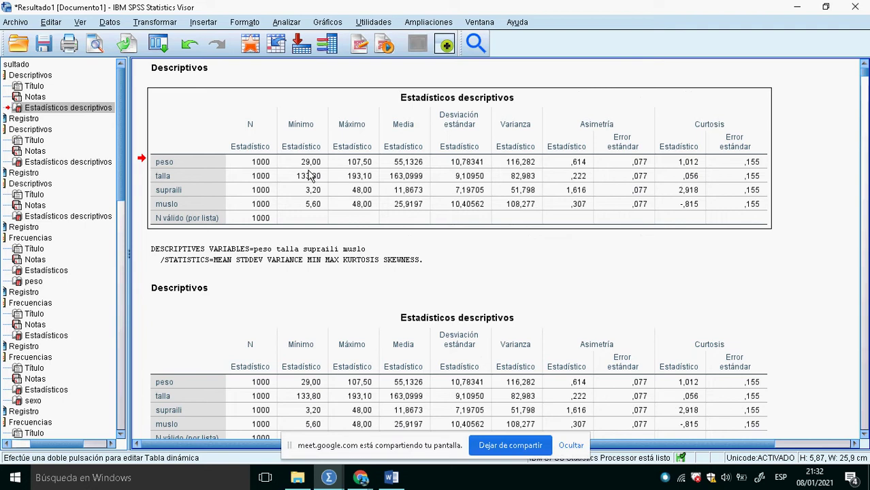
{"action": "left_click", "coordinate": [284, 264]}
{"action": "left_click", "coordinate": [311, 370]}
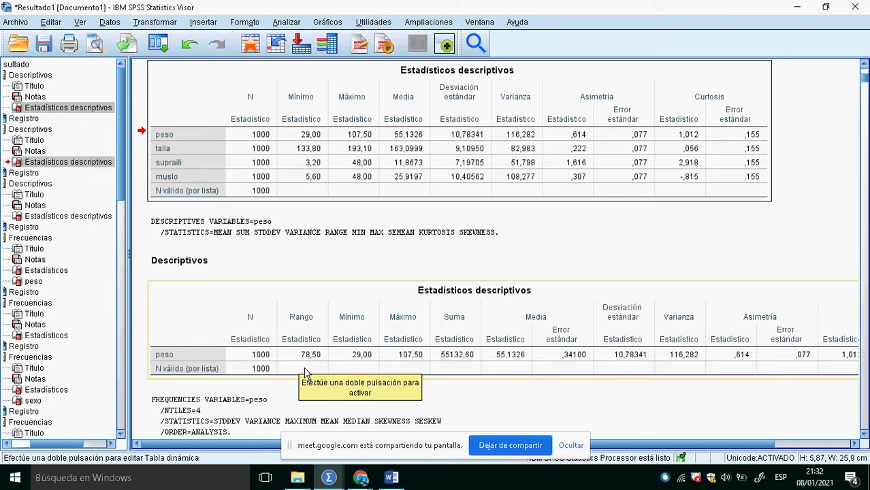
{"action": "right_click", "coordinate": [292, 315]}
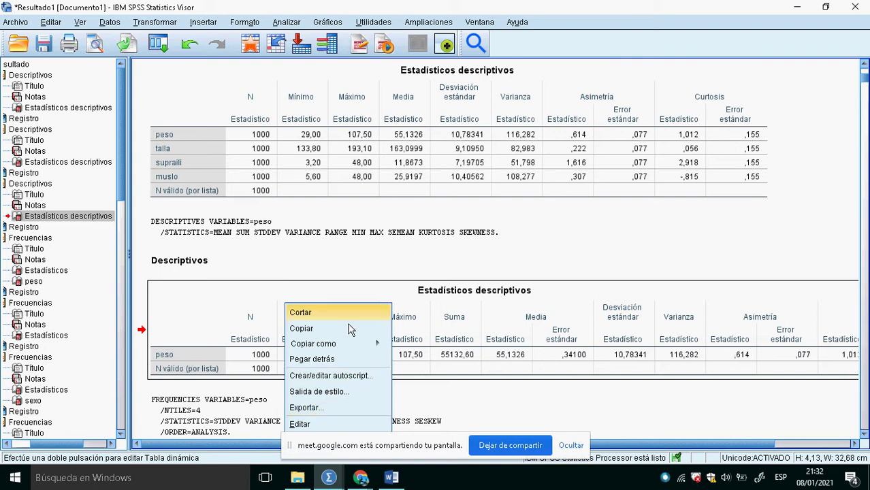
{"action": "left_click", "coordinate": [343, 413]}
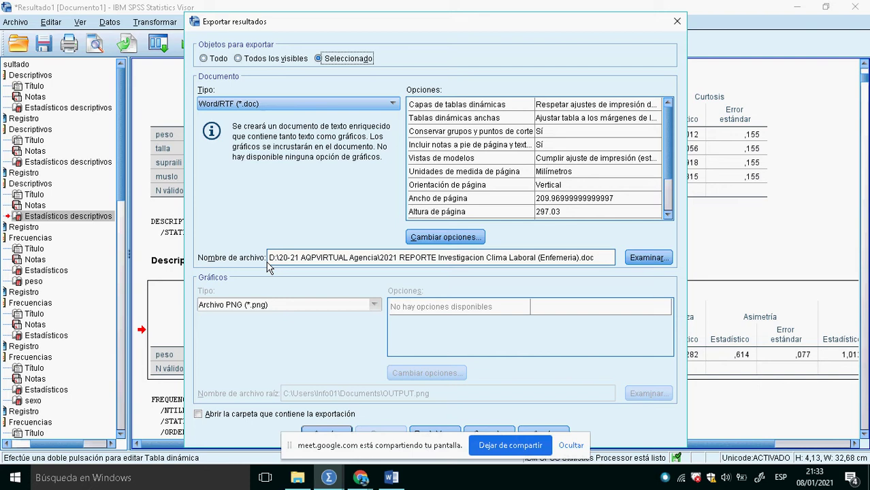
Choose the folder D:\CURSO SPSS 2021\Sesion02 as the destination of the export file
{"action": "left_click", "coordinate": [650, 258]}
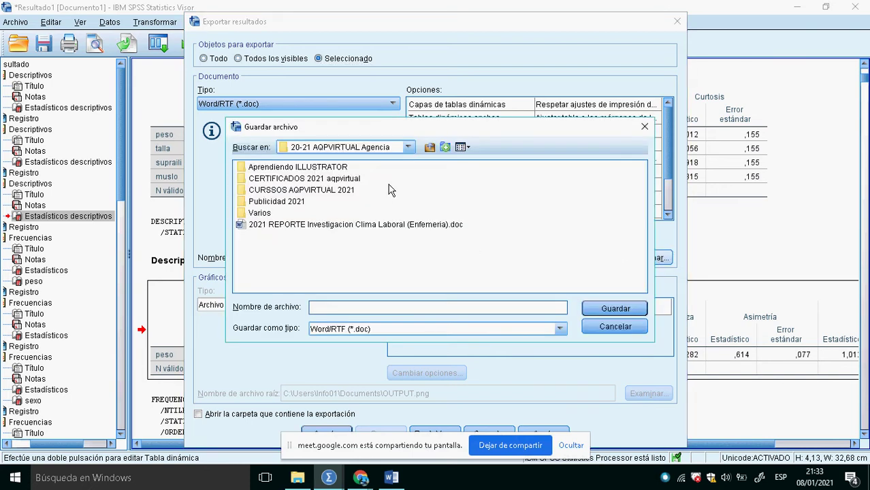
{"action": "left_click", "coordinate": [347, 148]}
{"action": "left_click", "coordinate": [348, 162]}
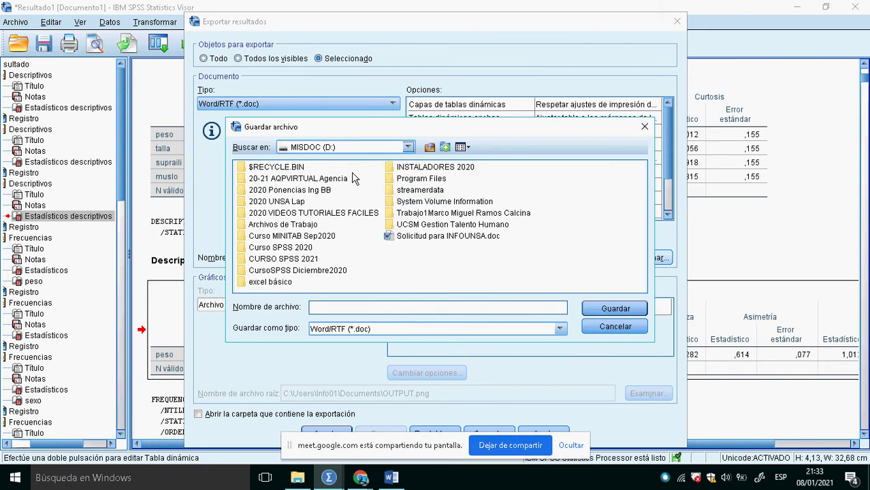
{"action": "double_click", "coordinate": [282, 259]}
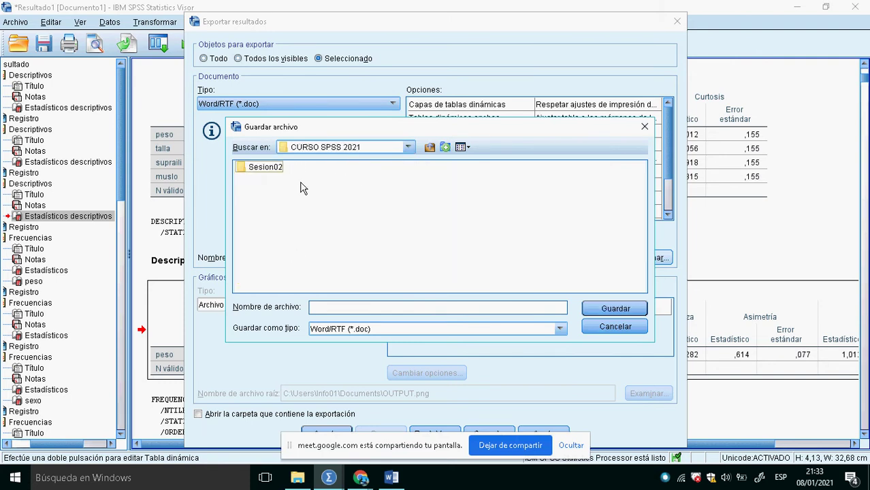
{"action": "double_click", "coordinate": [271, 172]}
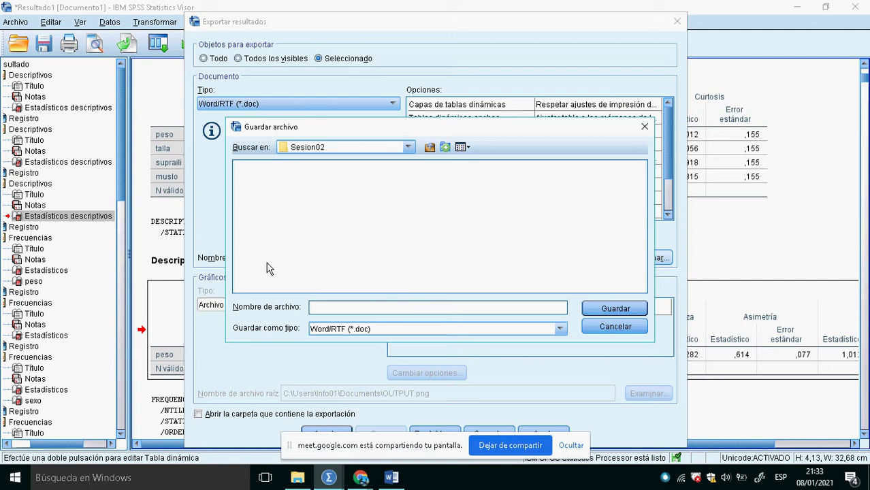
Name the export file ReporteDescriptivo01 with type Word/RTF (*.doc) and run the export
{"action": "left_click", "coordinate": [344, 311]}
{"action": "type", "text": "ReporteDescriptivo01"}
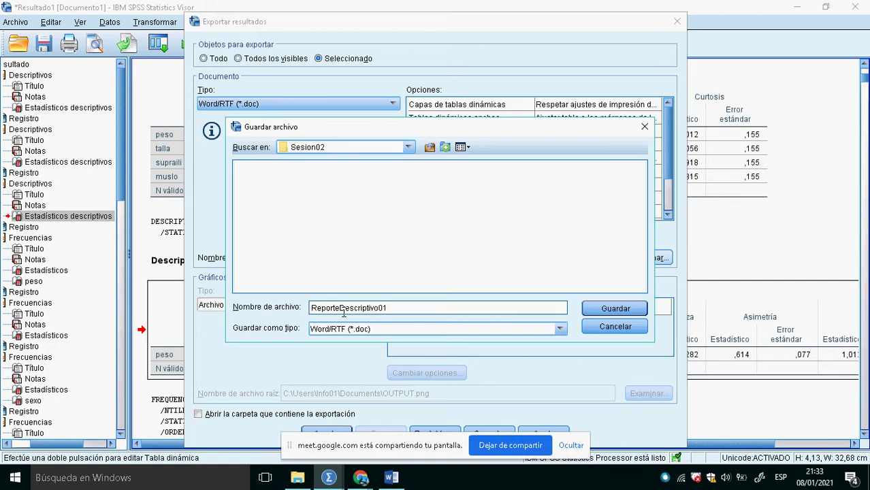
{"action": "left_click", "coordinate": [392, 329]}
{"action": "left_click", "coordinate": [392, 343]}
{"action": "left_click", "coordinate": [612, 310]}
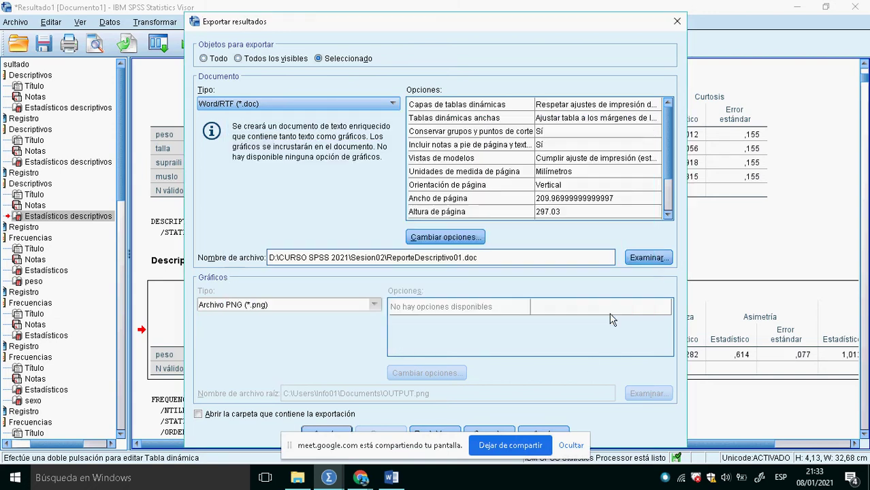
{"action": "left_click", "coordinate": [571, 445]}
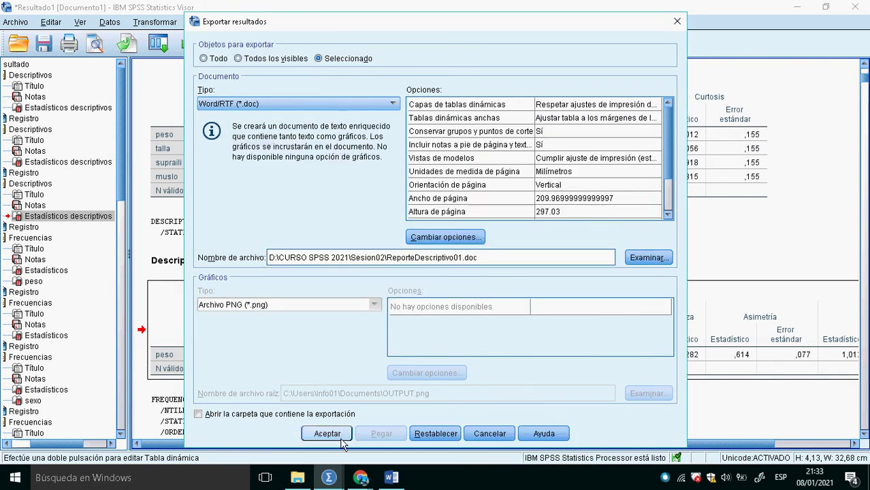
{"action": "left_click", "coordinate": [328, 434]}
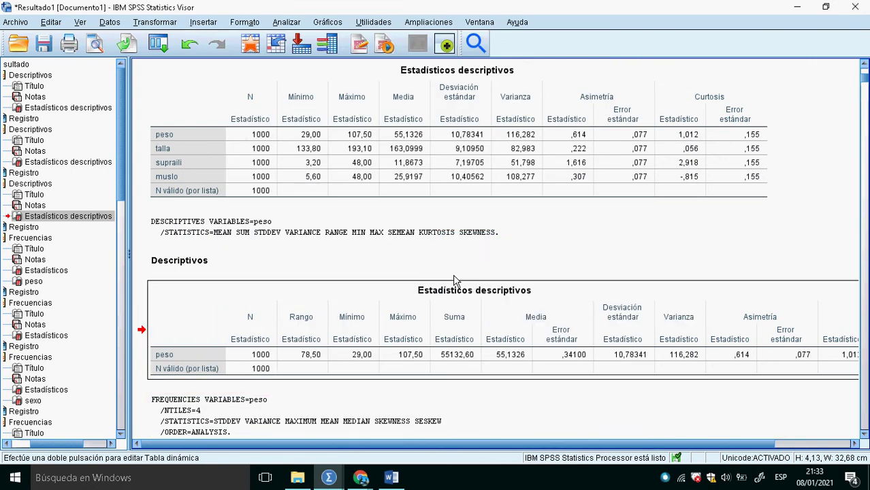
Switch to File Explorer and open the exported ReporteDescriptivo01.doc from D:\CURSO SPSS 2021\Sesion02 in Word
{"action": "key", "text": "super+e"}
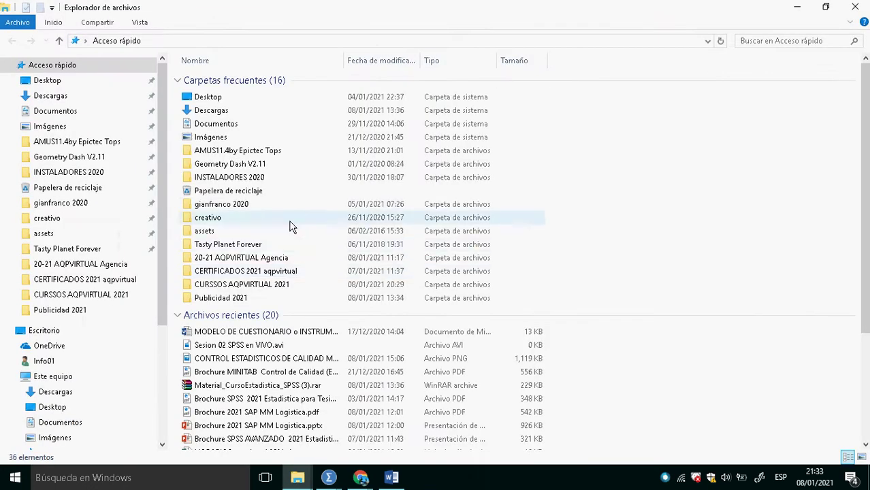
{"action": "left_click", "coordinate": [68, 333]}
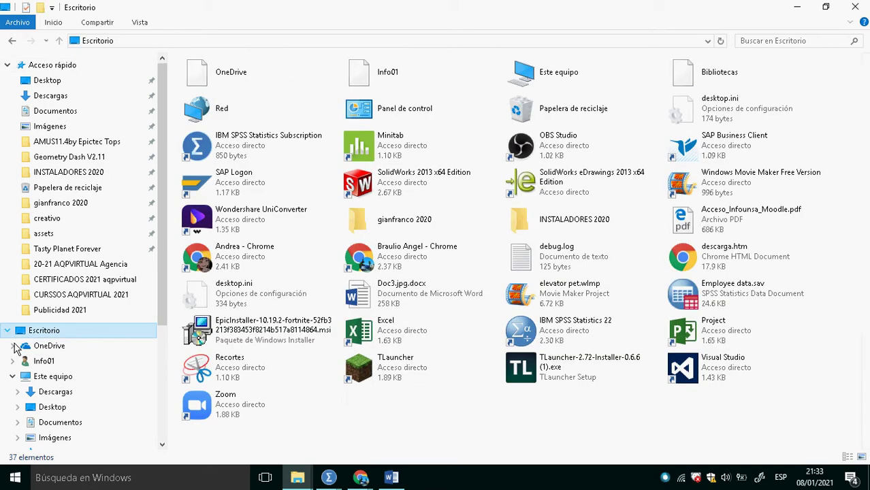
{"action": "left_click", "coordinate": [54, 377]}
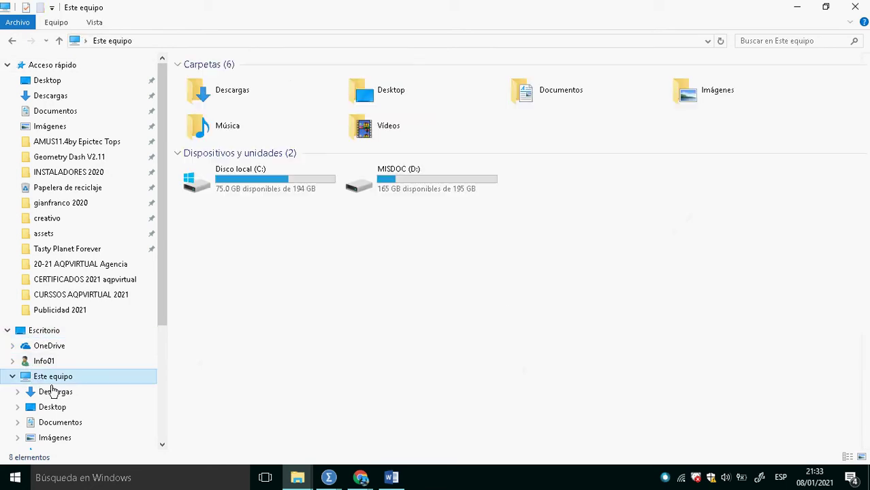
{"action": "double_click", "coordinate": [387, 195]}
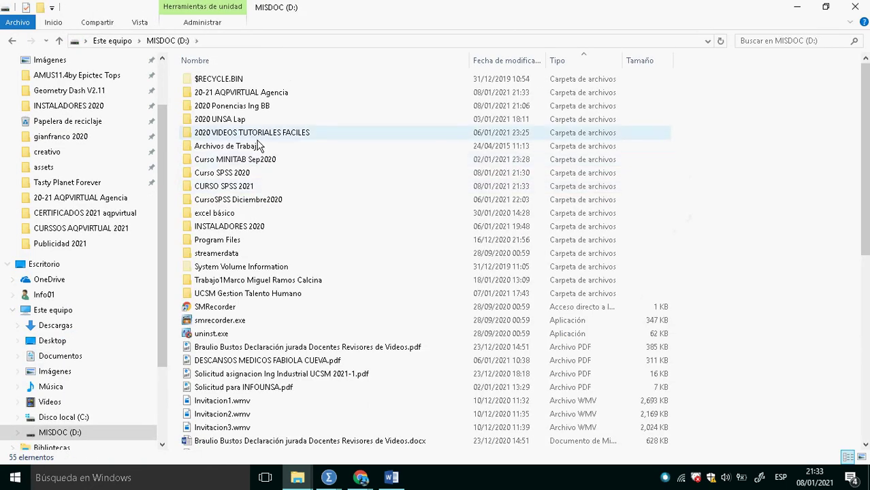
{"action": "double_click", "coordinate": [231, 187]}
{"action": "double_click", "coordinate": [207, 83]}
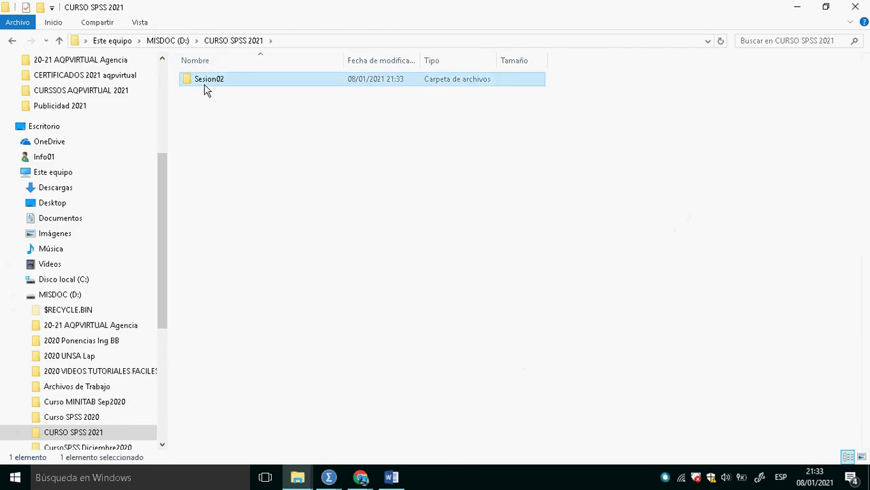
{"action": "double_click", "coordinate": [253, 99]}
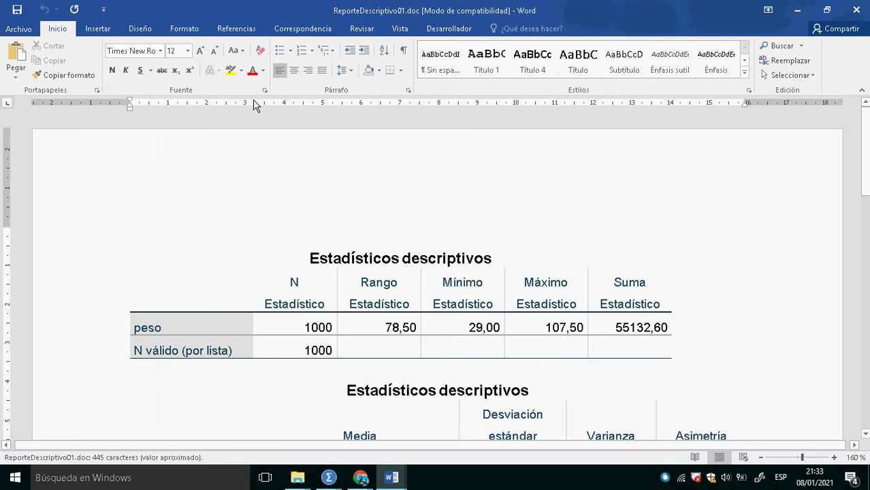
Review how the exported Estadísticos descriptivos table for peso is laid out across the Word document
{"action": "scroll", "coordinate": [605, 294], "scroll_direction": "down", "scroll_amount": 6}
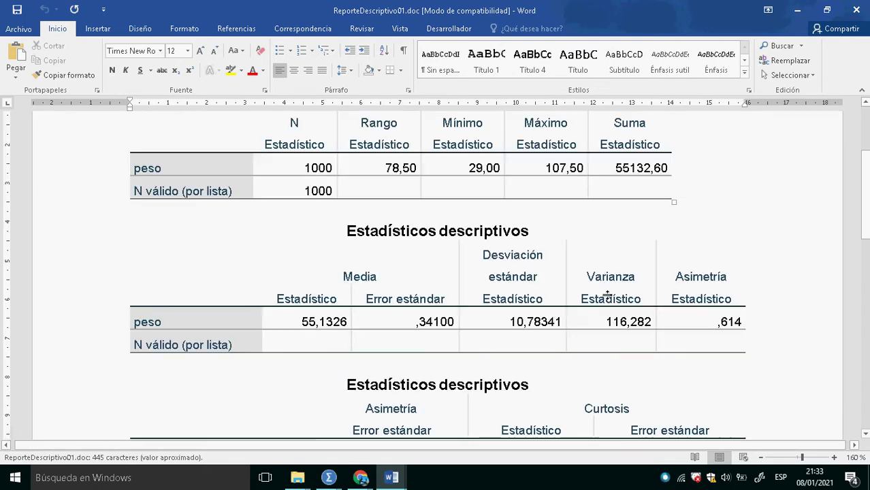
{"action": "scroll", "coordinate": [604, 291], "scroll_direction": "down", "scroll_amount": 2}
{"action": "scroll", "coordinate": [604, 291], "scroll_direction": "up", "scroll_amount": 2}
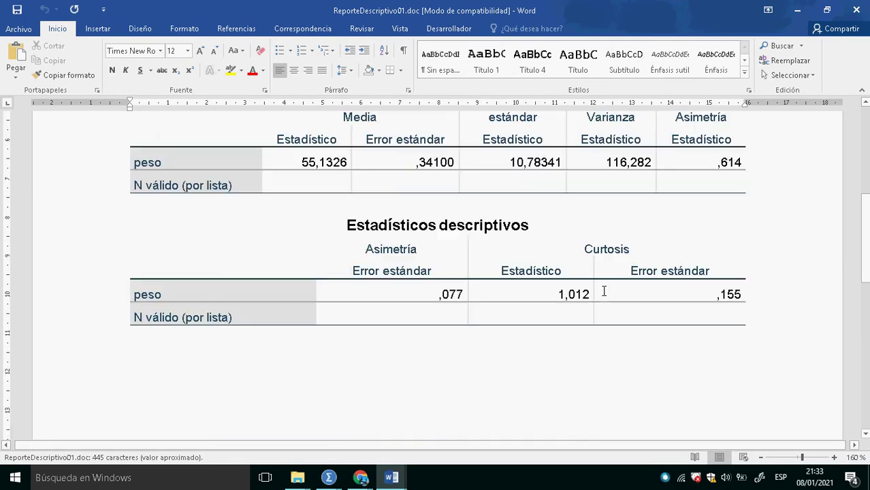
{"action": "scroll", "coordinate": [604, 292], "scroll_direction": "down", "scroll_amount": 6}
{"action": "scroll", "coordinate": [604, 291], "scroll_direction": "up", "scroll_amount": 8}
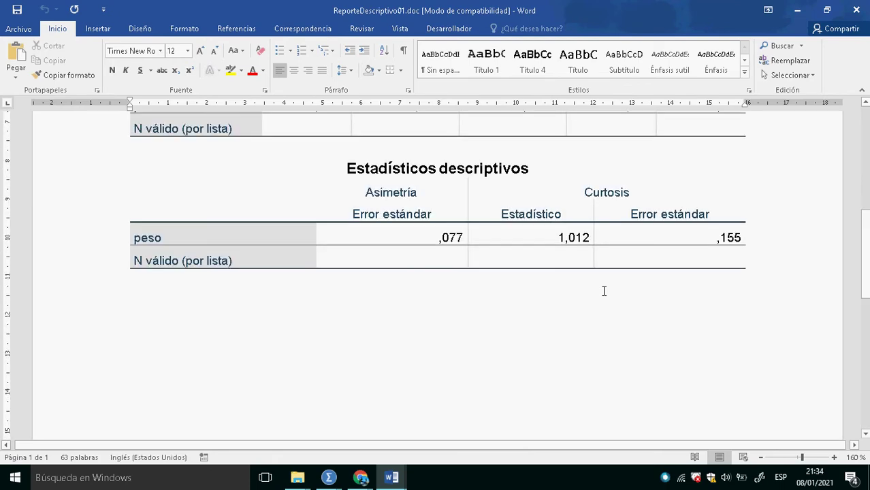
{"action": "scroll", "coordinate": [603, 291], "scroll_direction": "up", "scroll_amount": 2}
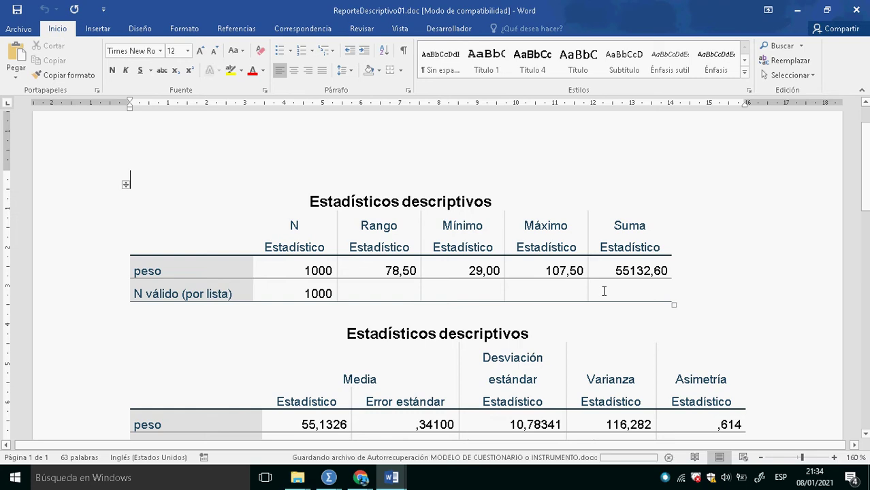
Switch to the SPSS output viewer and look back over the results up to the first Estadísticos descriptivos table
{"action": "key", "text": "alt+Tab"}
{"action": "key", "text": "Tab"}
{"action": "key", "text": "Tab"}
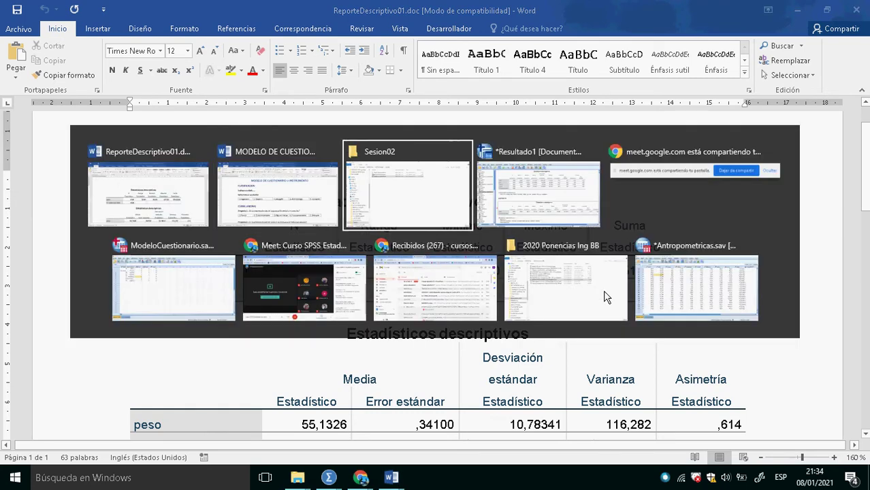
{"action": "scroll", "coordinate": [332, 318], "scroll_direction": "down", "scroll_amount": 17}
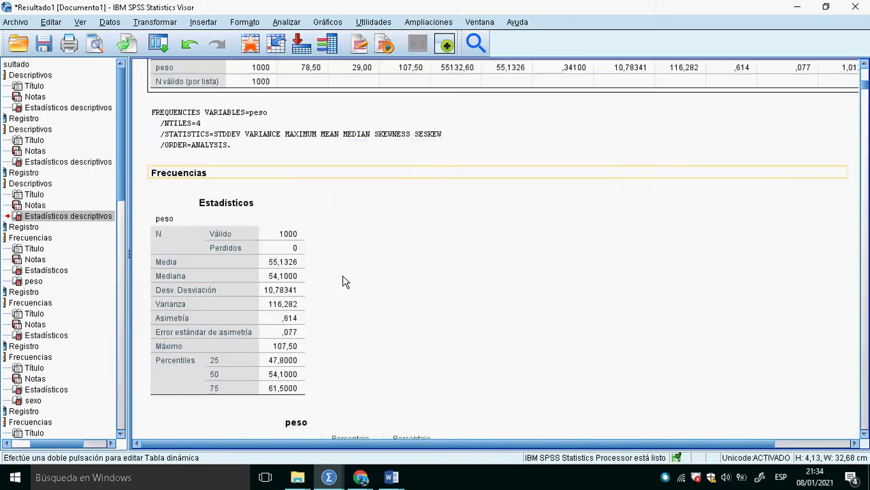
{"action": "scroll", "coordinate": [248, 255], "scroll_direction": "up", "scroll_amount": 9}
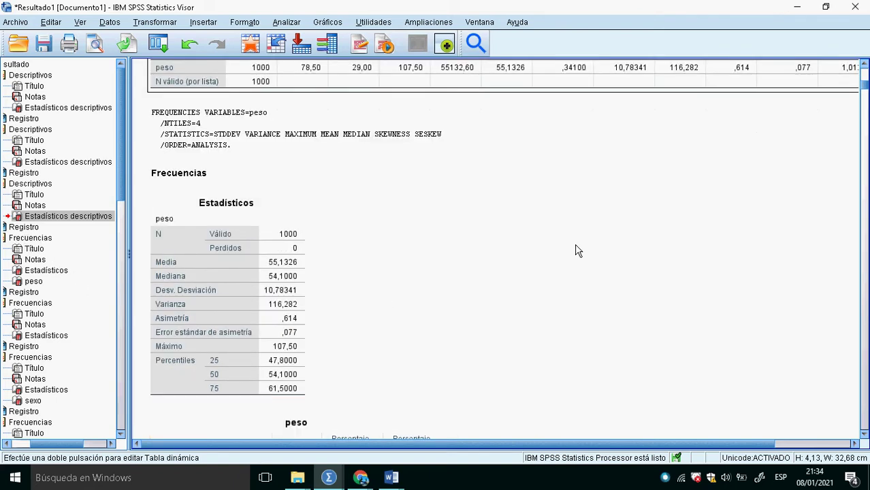
{"action": "scroll", "coordinate": [597, 224], "scroll_direction": "up", "scroll_amount": 14}
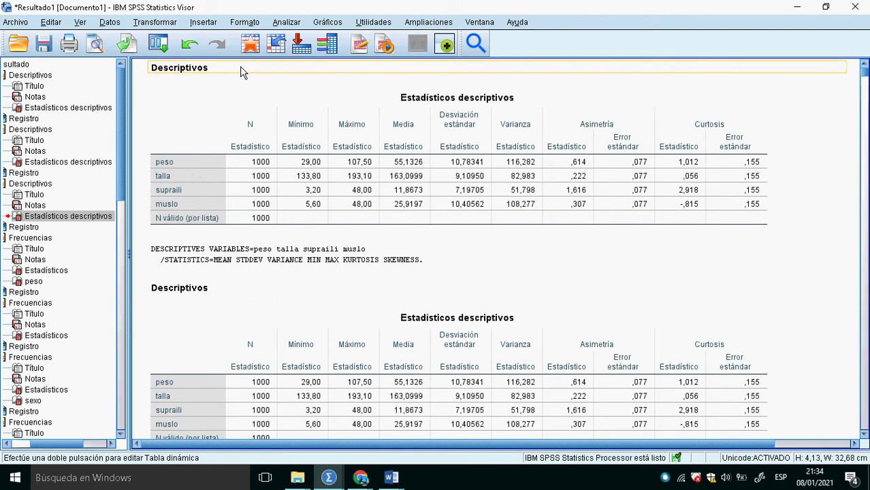
Save the output as ResultadoSesion02 in viewer format (*.spv) in the folder D:\CURSO SPSS 2021\Sesion02
{"action": "left_click", "coordinate": [16, 22]}
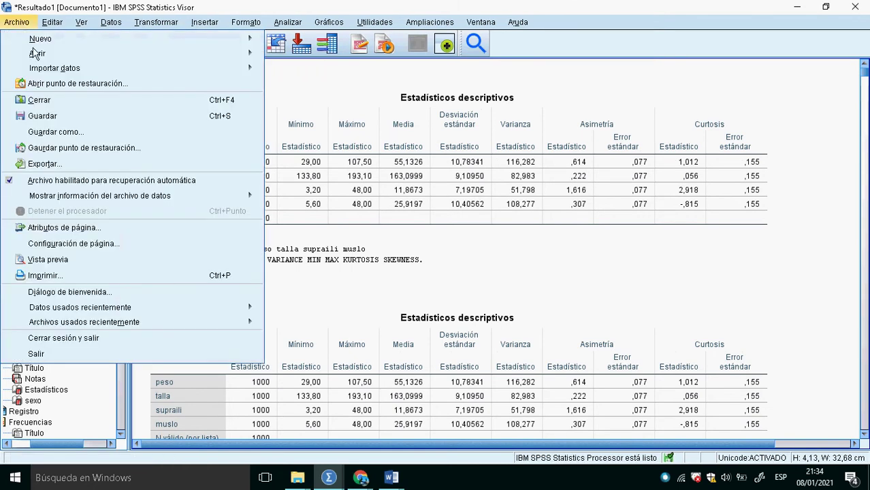
{"action": "left_click", "coordinate": [86, 136]}
{"action": "left_click", "coordinate": [332, 147]}
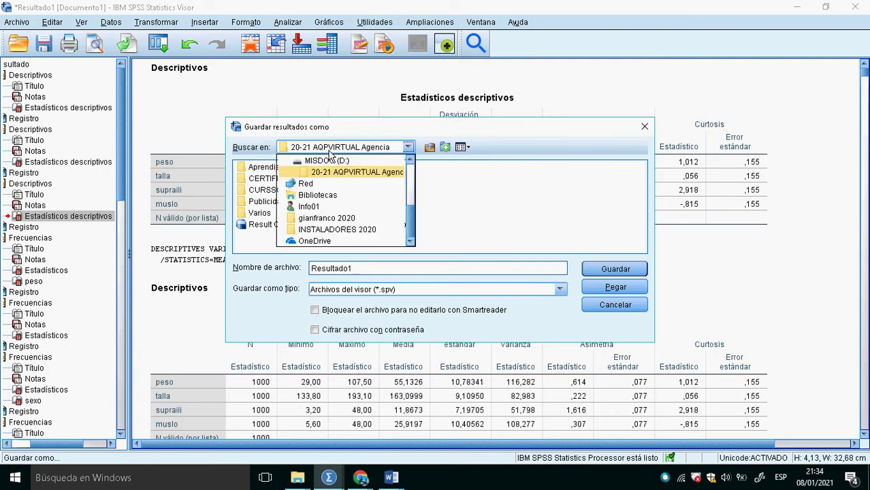
{"action": "left_click", "coordinate": [335, 164]}
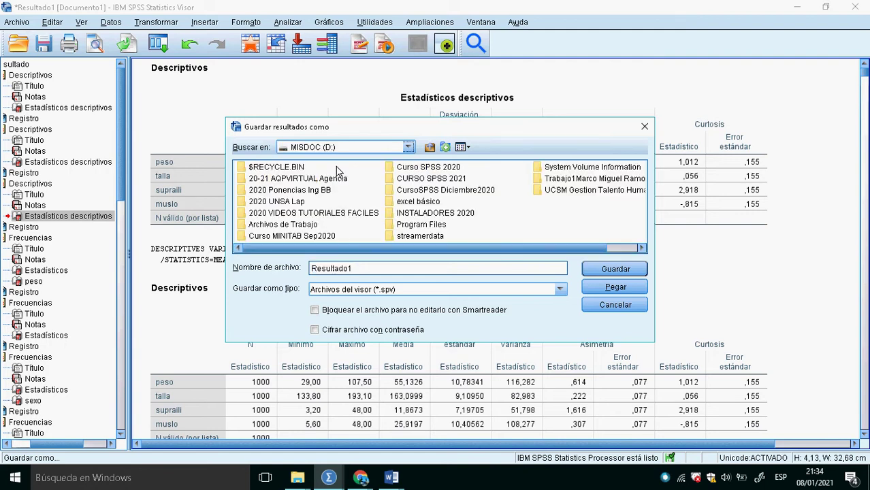
{"action": "double_click", "coordinate": [439, 179]}
{"action": "double_click", "coordinate": [261, 170]}
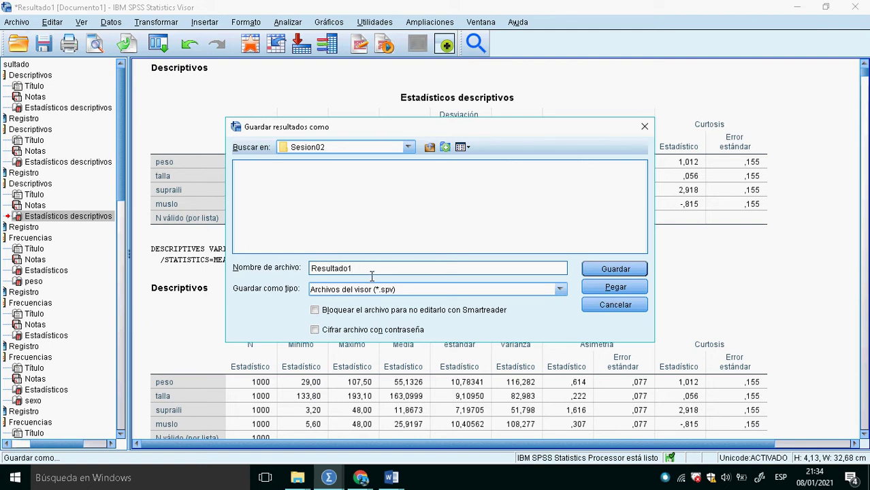
{"action": "key", "text": "BackSpace"}
{"action": "type", "text": "Sesion02"}
{"action": "left_click", "coordinate": [610, 274]}
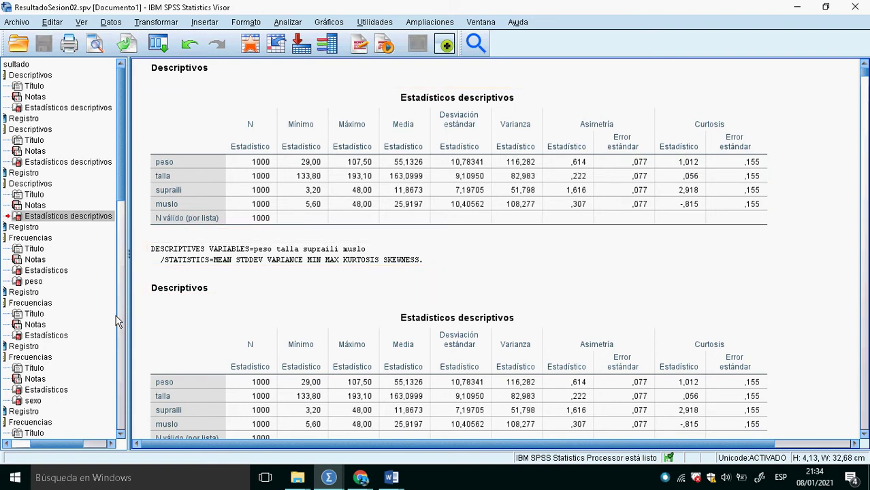
Delete the first two Frecuencias blocks for peso from the output outline
{"action": "left_click_drag", "start_coordinate": [78, 443], "coordinate": [51, 442]}
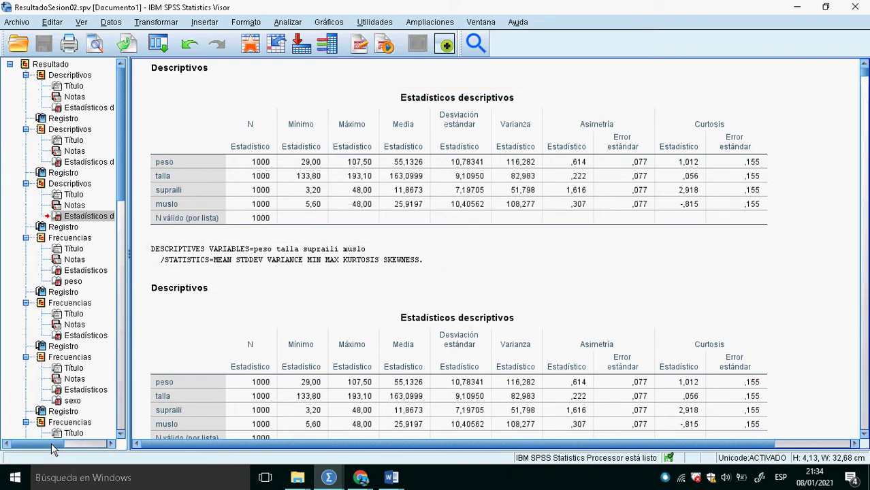
{"action": "left_click", "coordinate": [50, 249]}
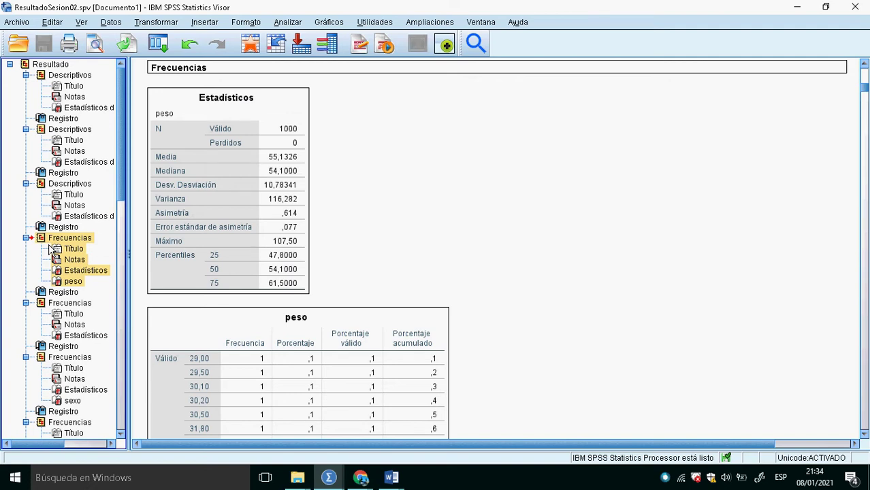
{"action": "key", "text": "Delete"}
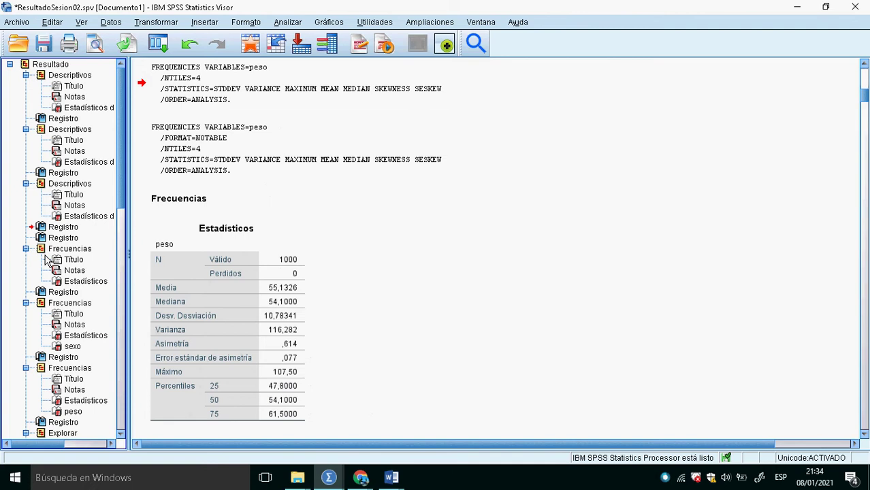
{"action": "key", "text": "Down"}
{"action": "key", "text": "Down"}
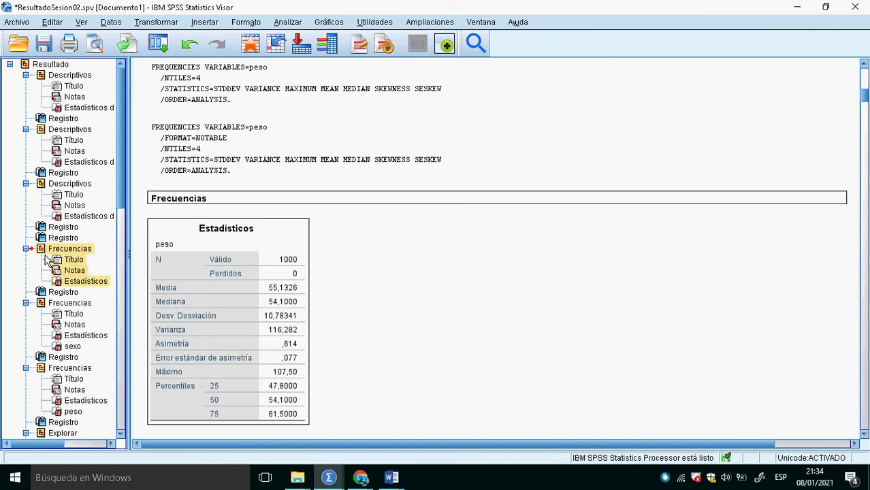
{"action": "key", "text": "Delete"}
Delete the FREQUENCIES syntax logs for peso and sexo around the sexo frequency results
{"action": "left_click", "coordinate": [209, 153]}
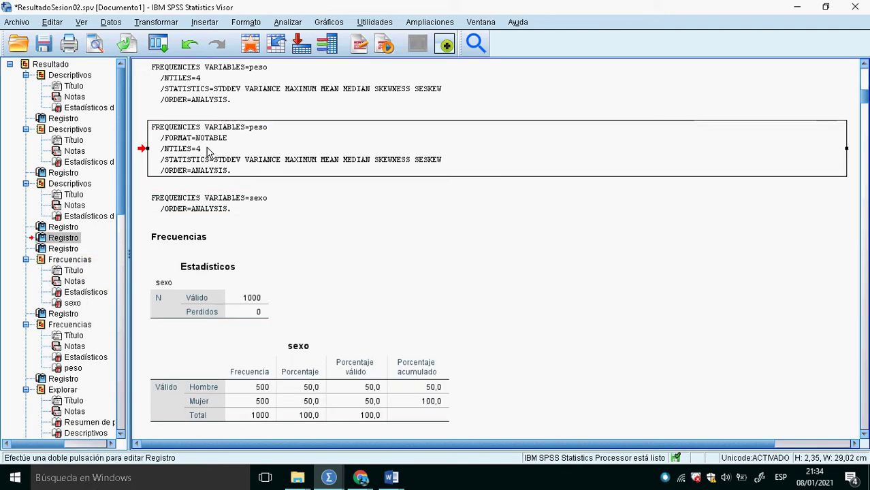
{"action": "key", "text": "Delete"}
{"action": "left_click", "coordinate": [206, 142]}
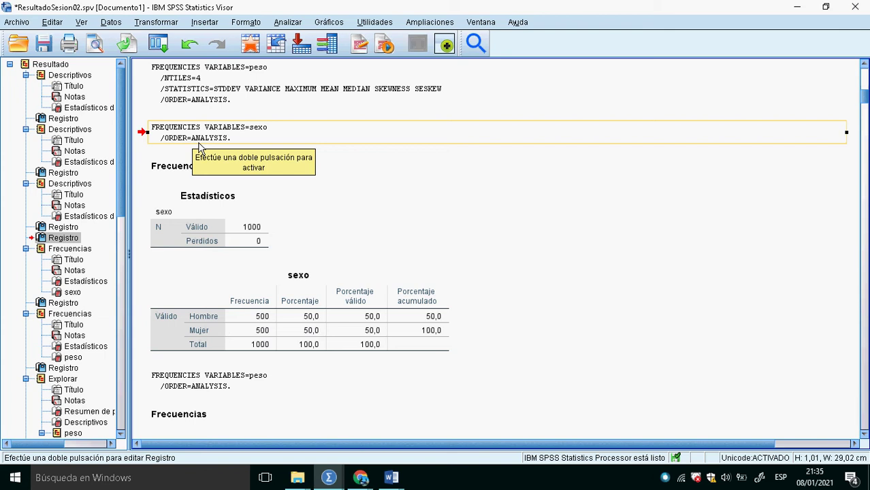
{"action": "key", "text": "Delete"}
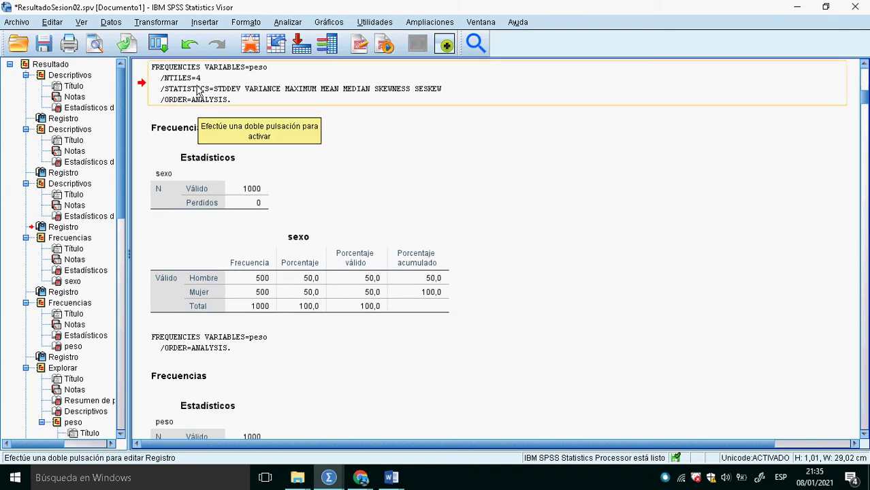
{"action": "key", "text": "Delete"}
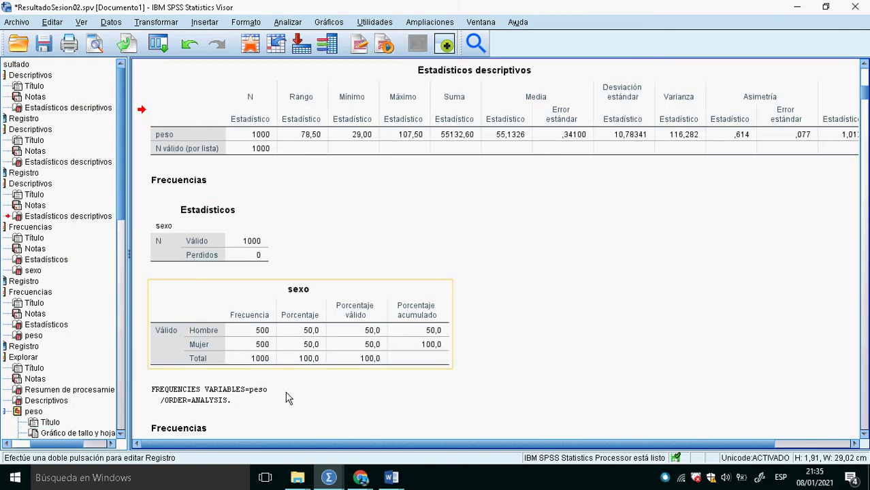
{"action": "left_click", "coordinate": [243, 404]}
{"action": "key", "text": "Delete"}
Delete the syntax log directly above the Descriptivos block that covers only peso
{"action": "left_click", "coordinate": [254, 297]}
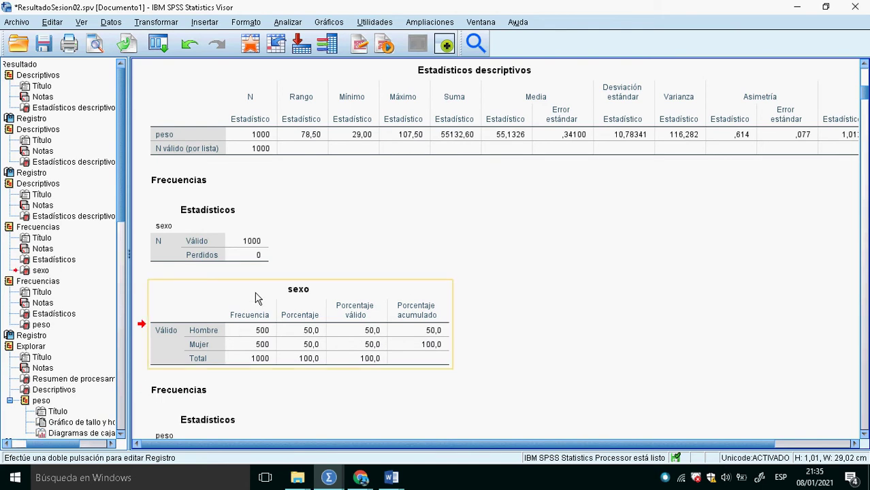
{"action": "scroll", "coordinate": [255, 297], "scroll_direction": "up", "scroll_amount": 5}
{"action": "left_click", "coordinate": [217, 204]}
{"action": "key", "text": "Delete"}
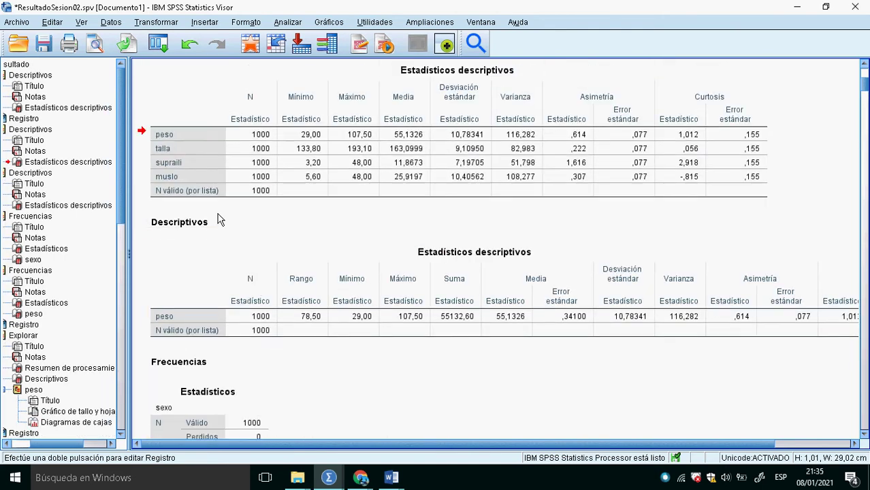
Delete the long peso frequency table from the remaining Frecuencias block for peso
{"action": "scroll", "coordinate": [257, 264], "scroll_direction": "down", "scroll_amount": 10}
{"action": "scroll", "coordinate": [257, 268], "scroll_direction": "down", "scroll_amount": 12}
{"action": "scroll", "coordinate": [258, 267], "scroll_direction": "up", "scroll_amount": 10}
{"action": "left_click", "coordinate": [257, 268]}
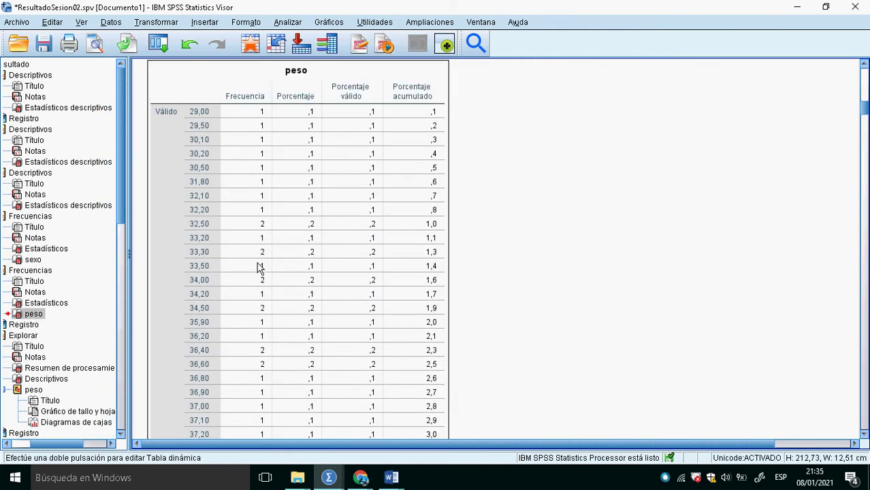
{"action": "key", "text": "Delete"}
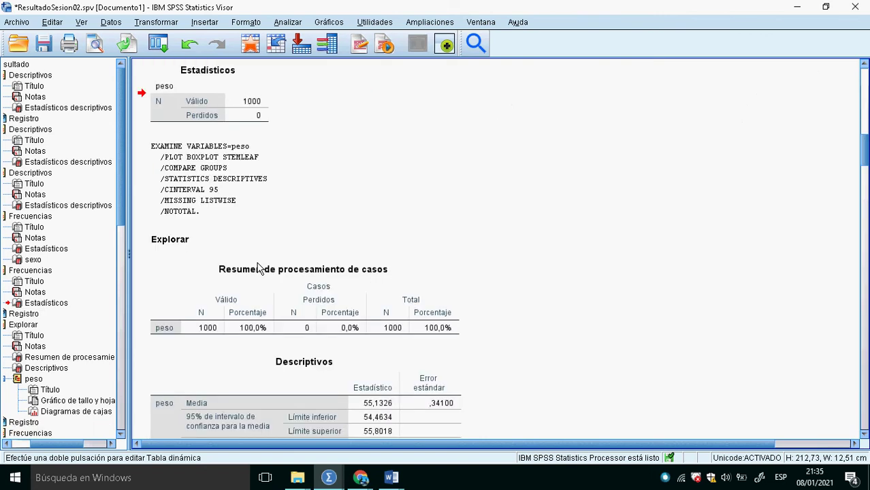
{"action": "left_click", "coordinate": [268, 114]}
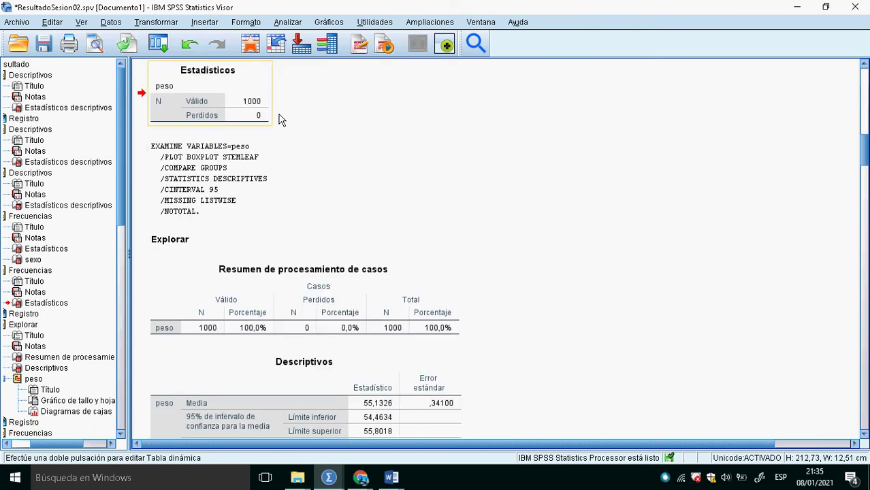
Go from the output to the ModeloCuestionario.sav data in the Data Editor
{"action": "left_click", "coordinate": [254, 46]}
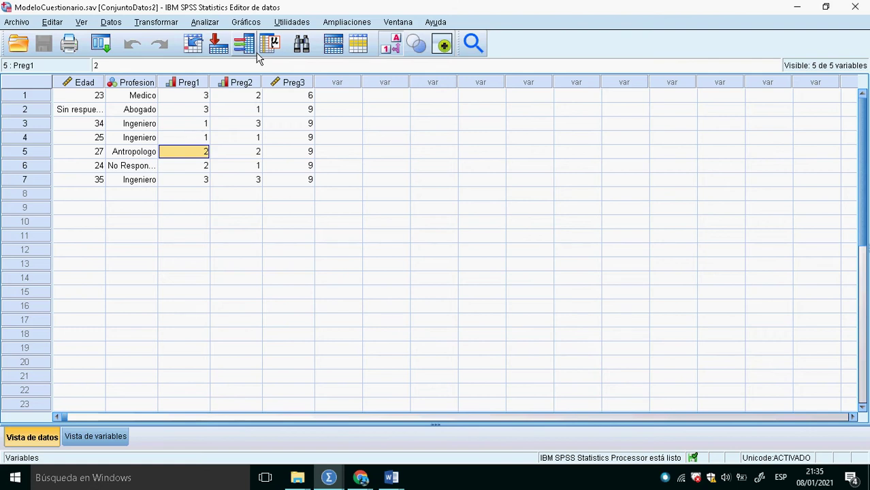
{"action": "key", "text": "alt+Tab"}
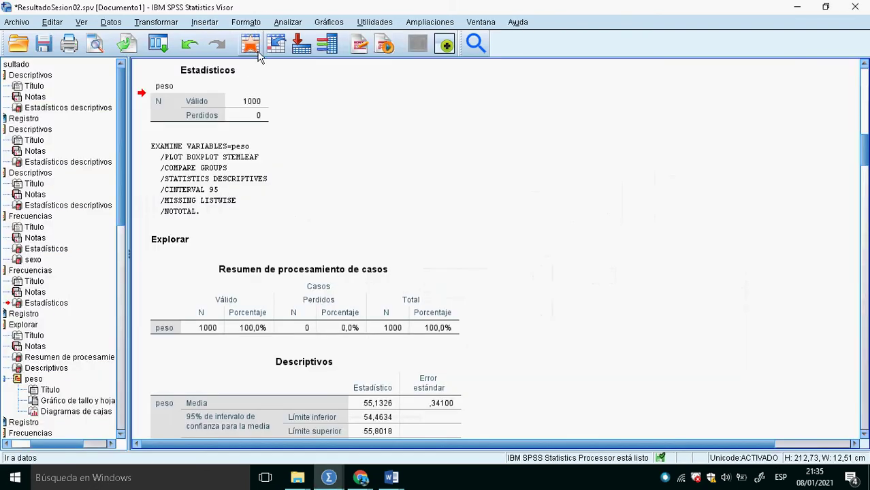
{"action": "left_click", "coordinate": [255, 55]}
Switch to the Google Meet call in Chrome and stop presenting the screen
{"action": "key", "text": "alt+Tab"}
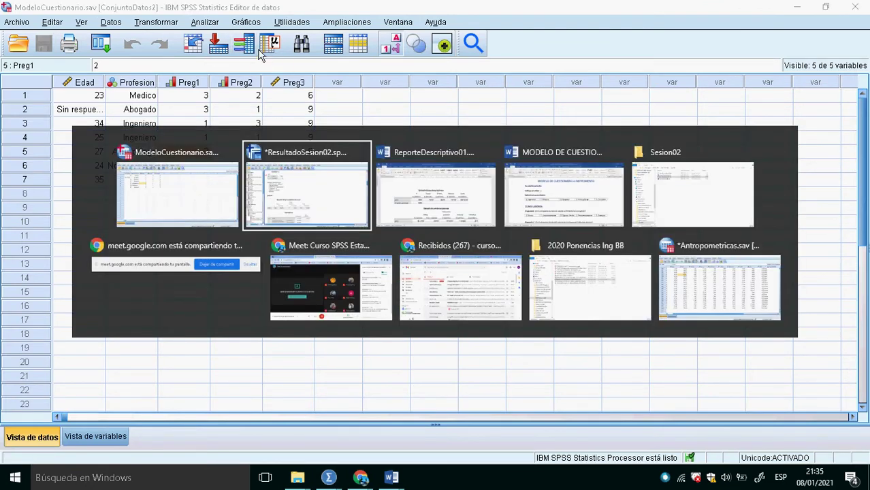
{"action": "key", "text": "Tab"}
{"action": "key", "text": "Tab"}
{"action": "key", "text": "Tab"}
{"action": "key", "text": "Tab"}
{"action": "key", "text": "Tab"}
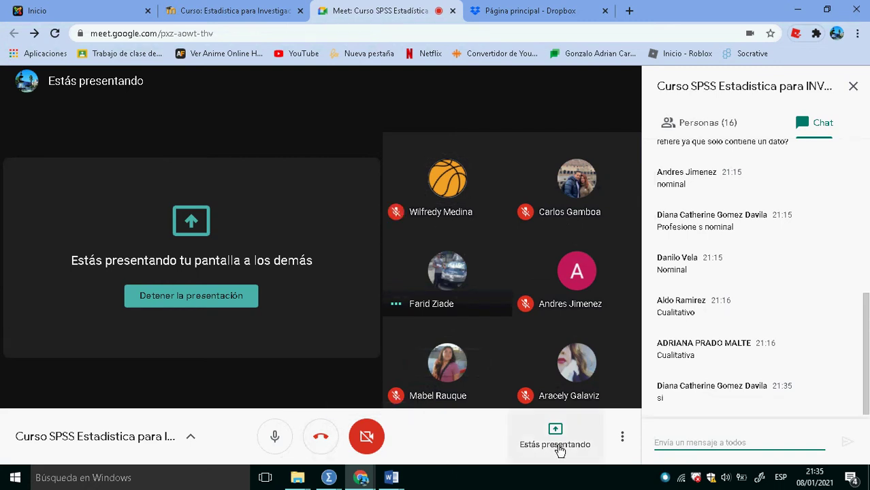
{"action": "left_click", "coordinate": [233, 301]}
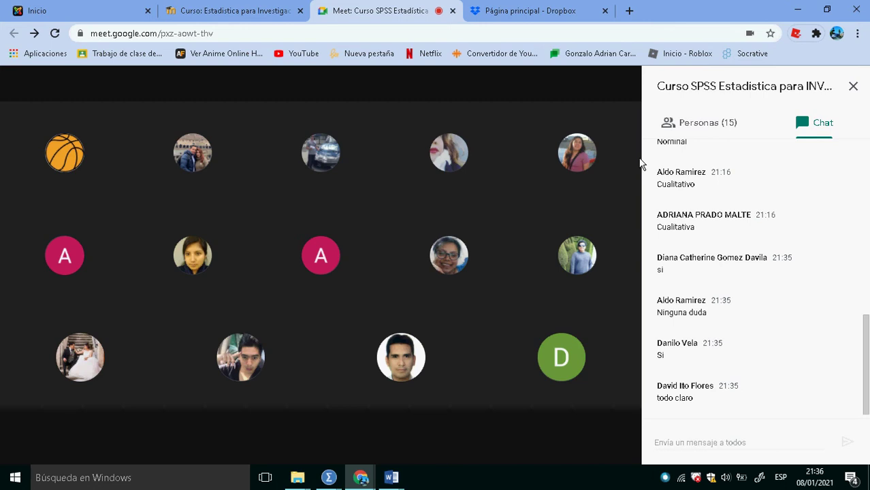
Switch to the other Chrome window showing the Gmail inbox
{"action": "key", "text": "alt+Tab"}
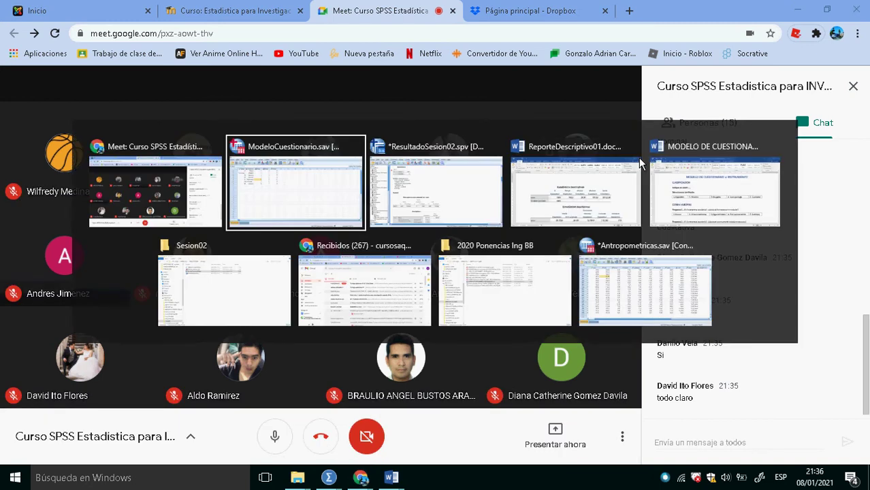
{"action": "key", "text": "alt+Tab"}
{"action": "key", "text": "alt+Tab"}
{"action": "key", "text": "alt+Tab"}
{"action": "key", "text": "alt+Tab"}
{"action": "key", "text": "alt+Tab"}
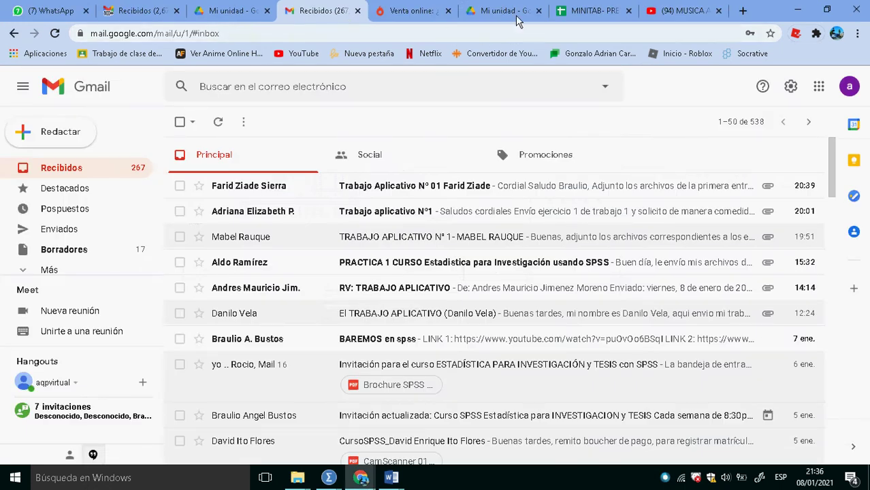
Return to the Chrome window with the Meet call and open Trabajo Aplicativo Nº 01 from Módulo 1 of the SPSS course page
{"action": "key", "text": "alt+Tab"}
{"action": "key", "text": "alt+Tab"}
{"action": "key", "text": "alt+Tab"}
{"action": "key", "text": "alt+Tab"}
{"action": "key", "text": "alt+Tab"}
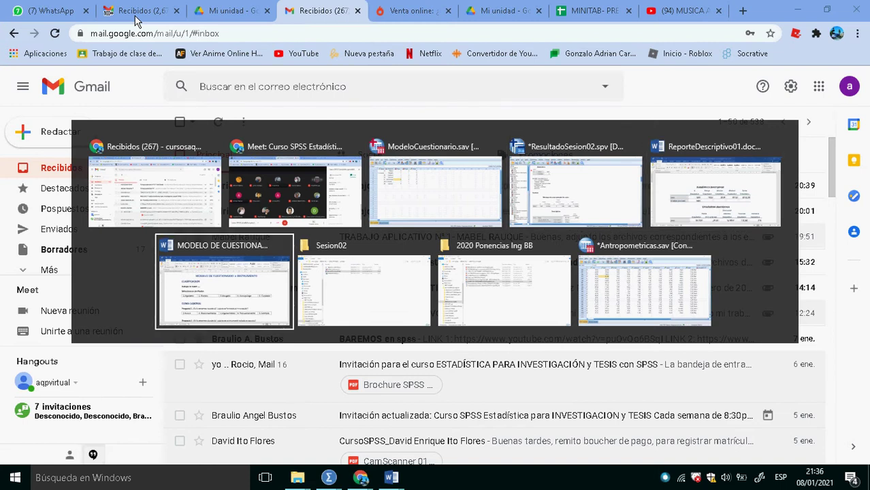
{"action": "key", "text": "alt+Tab"}
{"action": "key", "text": "alt+Tab"}
{"action": "key", "text": "alt+Tab"}
{"action": "key", "text": "alt+Tab"}
{"action": "key", "text": "alt+Tab"}
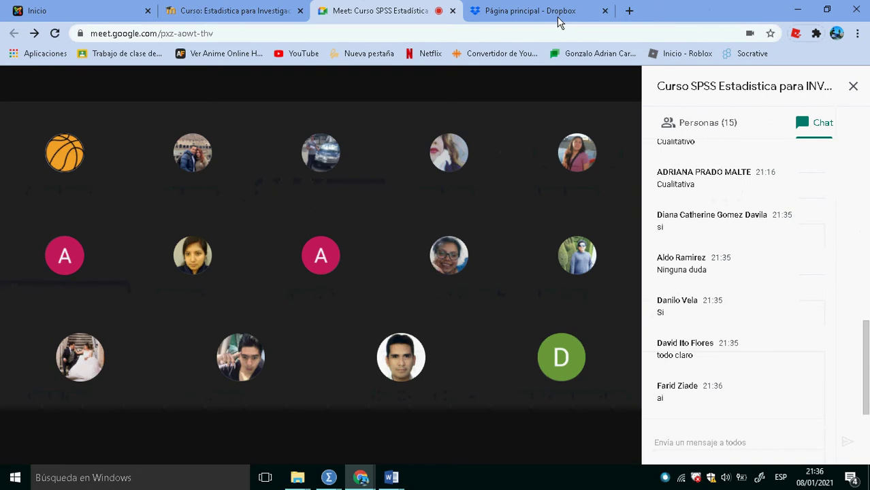
{"action": "left_click", "coordinate": [235, 10]}
{"action": "scroll", "coordinate": [245, 258], "scroll_direction": "down", "scroll_amount": 2}
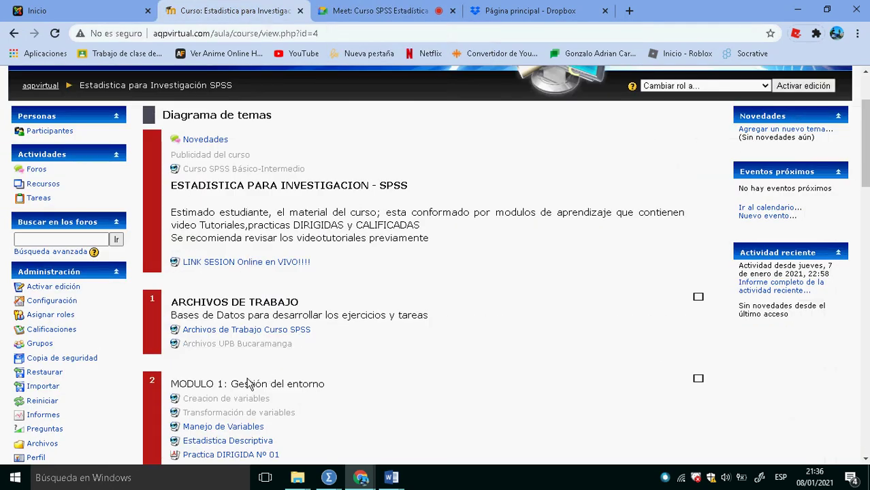
{"action": "scroll", "coordinate": [249, 384], "scroll_direction": "down", "scroll_amount": 5}
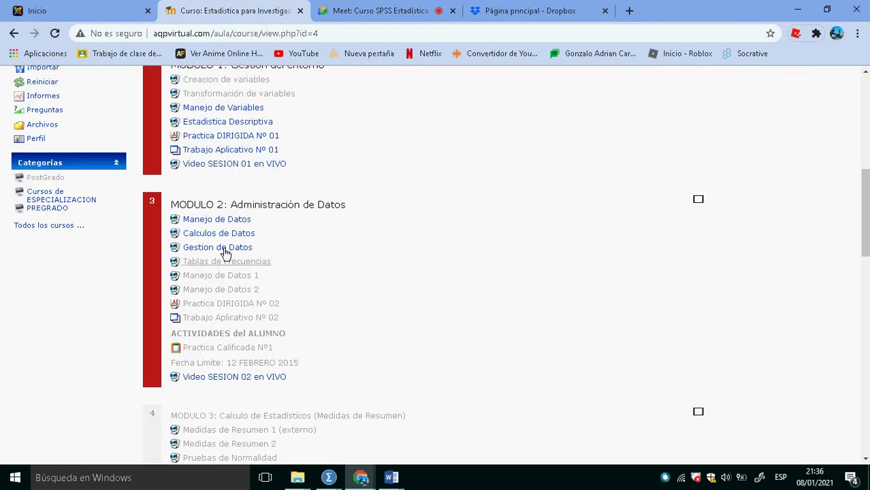
{"action": "left_click", "coordinate": [243, 158]}
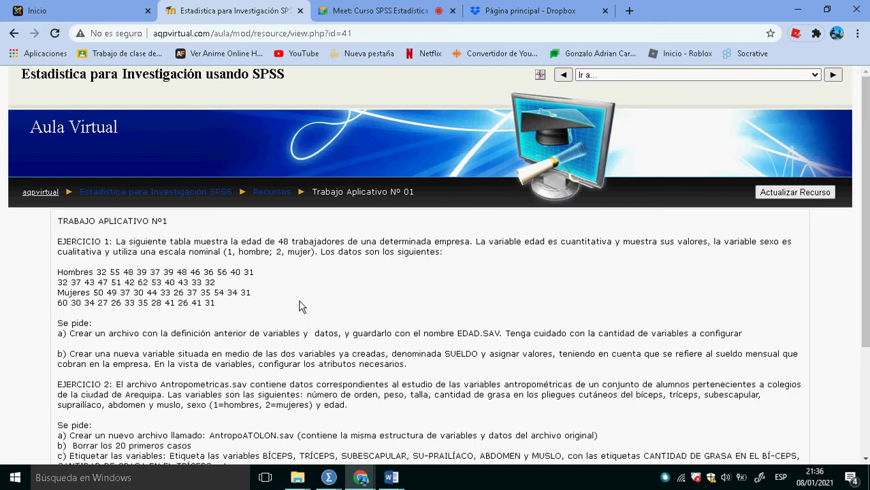
Switch from the Trabajo Aplicativo Nº 01 page to the Gmail inbox holding the students' submissions
{"action": "key", "text": "alt+Tab"}
{"action": "key", "text": "Tab"}
{"action": "key", "text": "Tab"}
{"action": "key", "text": "Tab"}
{"action": "key", "text": "Tab"}
{"action": "key", "text": "Tab"}
{"action": "key", "text": "Tab"}
{"action": "key", "text": "Tab"}
{"action": "key", "text": "Tab"}
{"action": "key", "text": "Tab"}
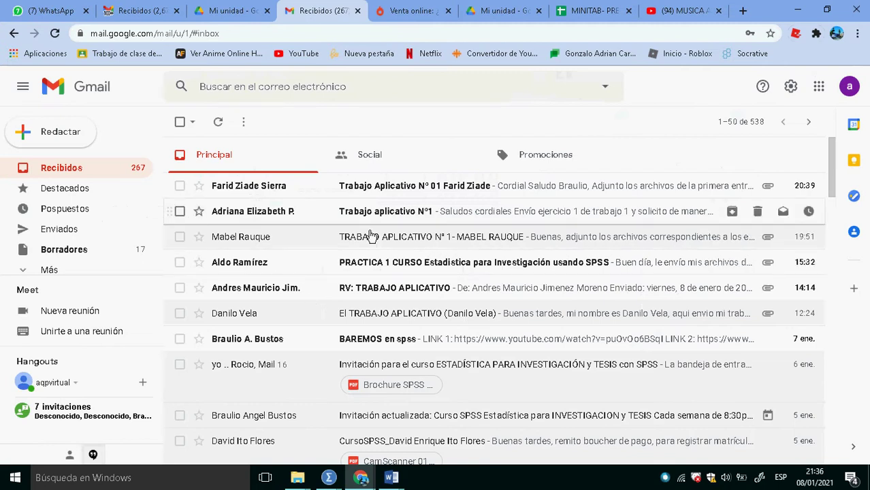
Switch from the Gmail inbox back to the Google Meet call to watch the participant's shared screen
{"action": "key", "text": "alt+Tab"}
{"action": "key", "text": "Tab"}
{"action": "key", "text": "Tab"}
{"action": "key", "text": "Tab"}
{"action": "key", "text": "Tab"}
{"action": "key", "text": "Tab"}
{"action": "key", "text": "Tab"}
{"action": "key", "text": "Tab"}
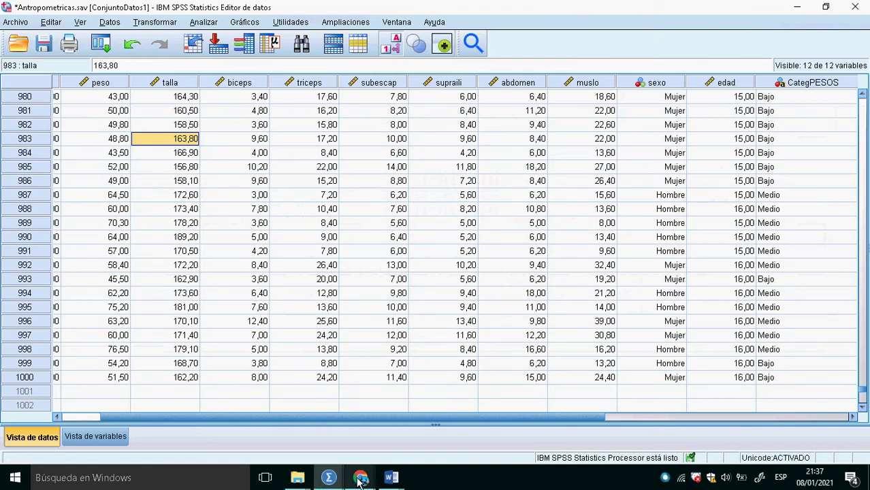
{"action": "mouse_move", "coordinate": [360, 479]}
{"action": "left_click", "coordinate": [411, 420]}
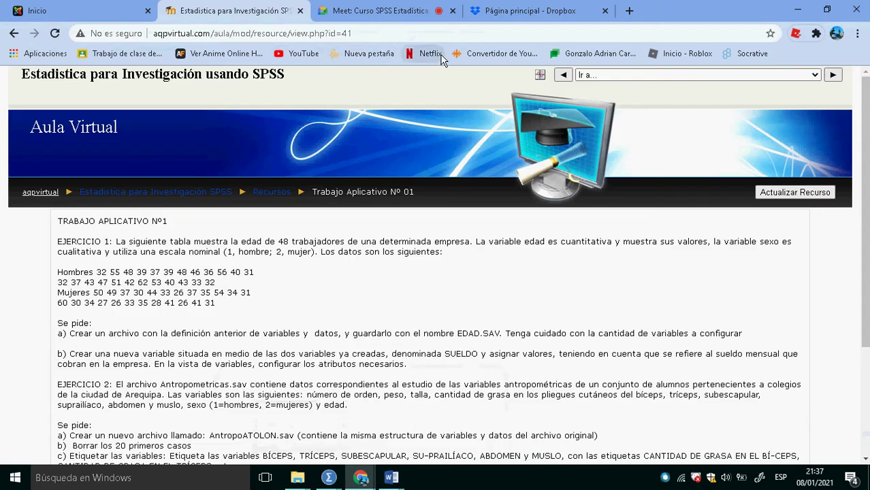
{"action": "left_click", "coordinate": [381, 11]}
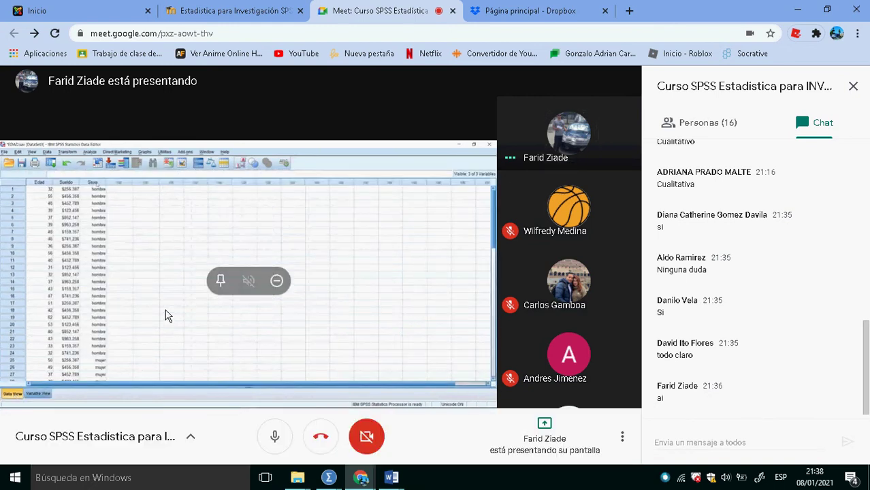
{"action": "key", "text": "alt+Tab"}
{"action": "key", "text": "alt+Tab"}
{"action": "key", "text": "alt+Tab"}
{"action": "key", "text": "alt+Tab"}
{"action": "key", "text": "alt+Tab"}
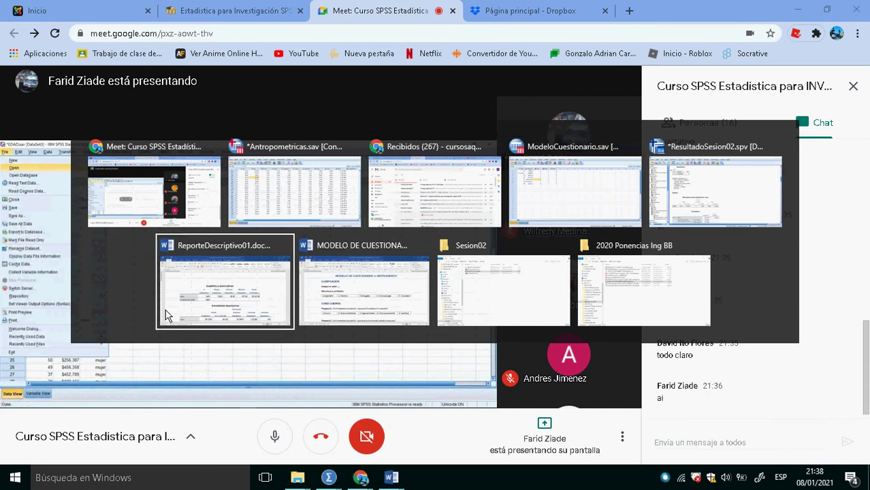
{"action": "key", "text": "alt+Tab"}
{"action": "key", "text": "alt+Tab"}
{"action": "key", "text": "alt+Tab"}
{"action": "key", "text": "alt+Tab"}
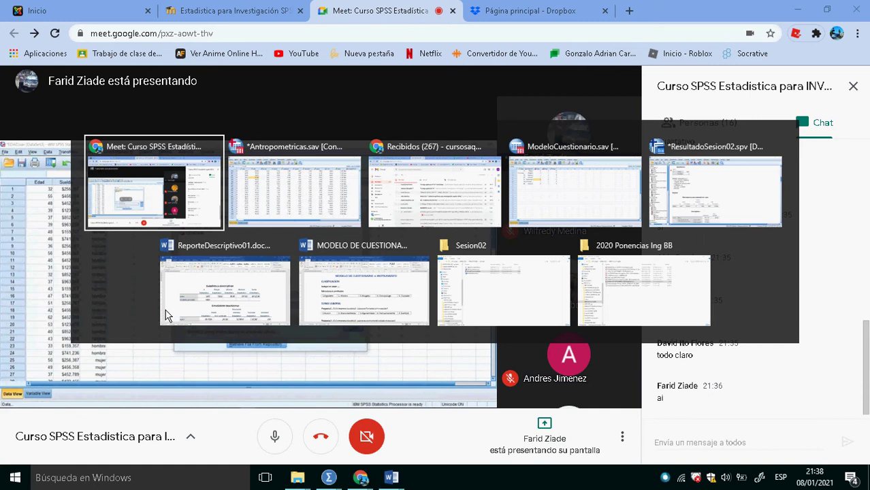
Review the exercises of Trabajo Aplicativo Nº 01 on the course page and return to the Meet call
{"action": "left_click", "coordinate": [241, 14]}
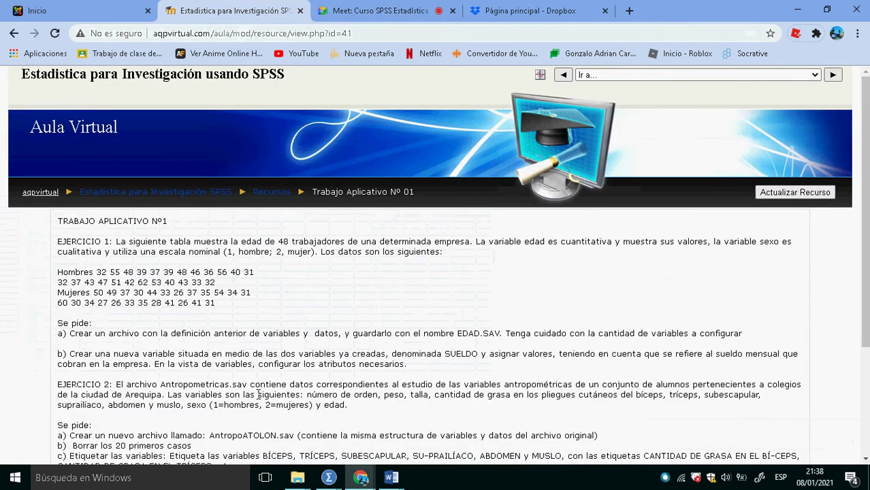
{"action": "scroll", "coordinate": [259, 395], "scroll_direction": "down", "scroll_amount": 2}
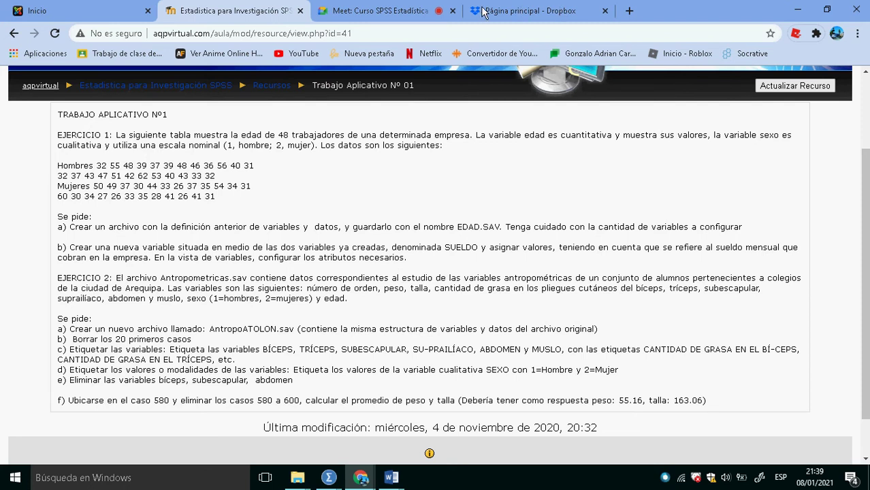
{"action": "left_click", "coordinate": [388, 12]}
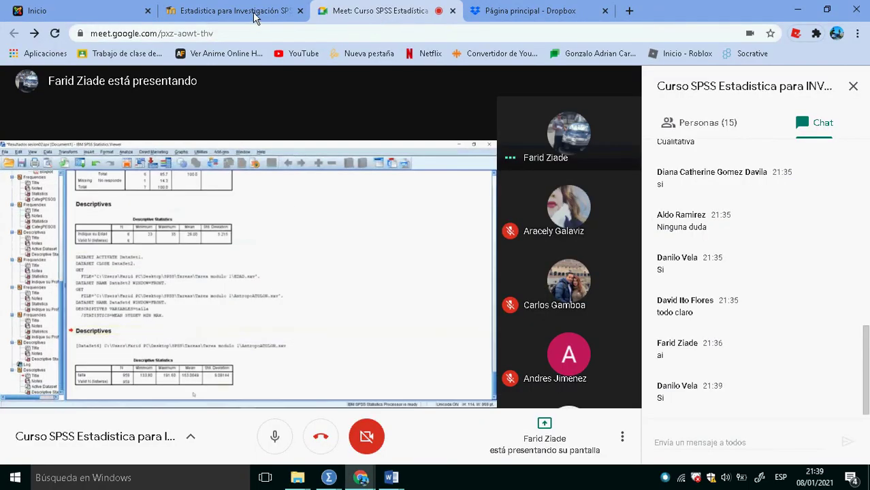
Go back to the main page of the Estadistica para Investigación SPSS course and turn on editing mode
{"action": "left_click", "coordinate": [252, 14]}
{"action": "left_click", "coordinate": [162, 87]}
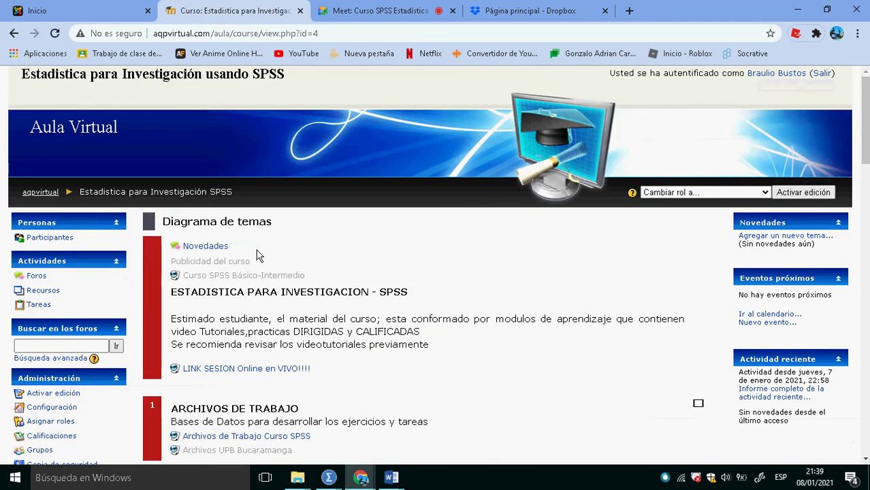
{"action": "scroll", "coordinate": [309, 273], "scroll_direction": "down", "scroll_amount": 3}
{"action": "scroll", "coordinate": [309, 274], "scroll_direction": "down", "scroll_amount": 3}
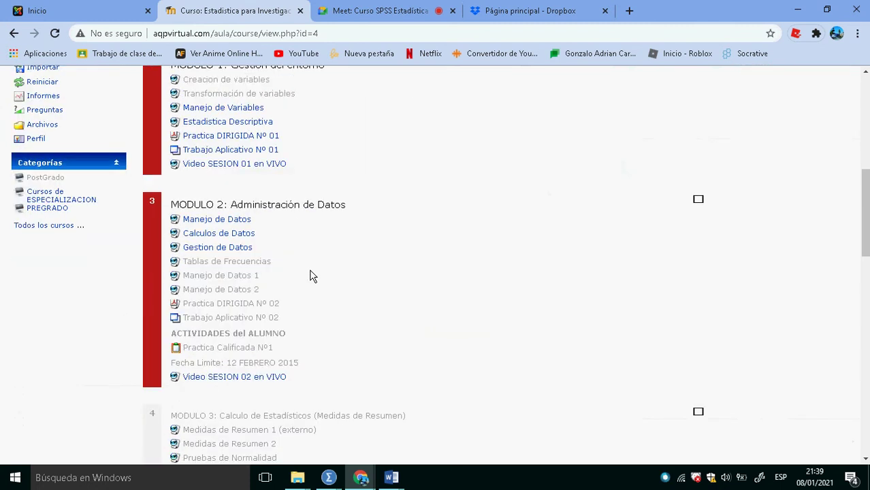
{"action": "scroll", "coordinate": [714, 239], "scroll_direction": "up", "scroll_amount": 6}
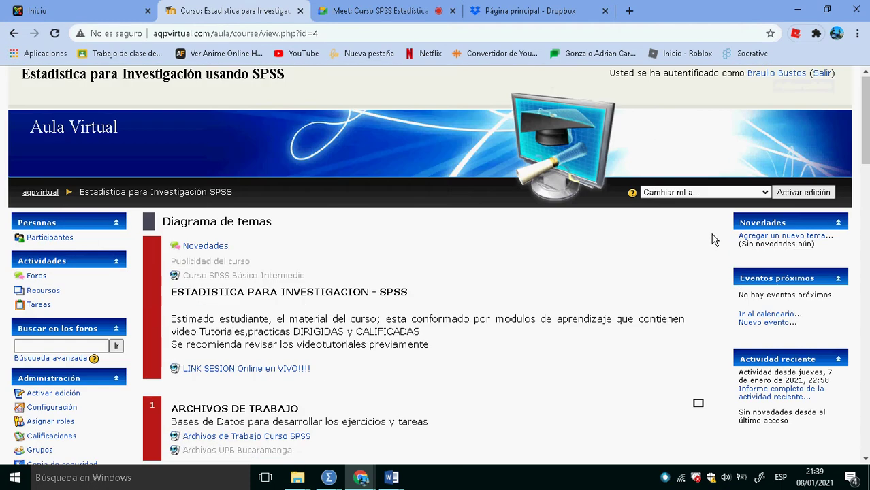
{"action": "left_click", "coordinate": [800, 193]}
Make Practica DIRIGIDA Nº 02 and Trabajo Aplicativo Nº 02 visible to students in Módulo 2: Administración de Datos
{"action": "scroll", "coordinate": [351, 275], "scroll_direction": "down", "scroll_amount": 7}
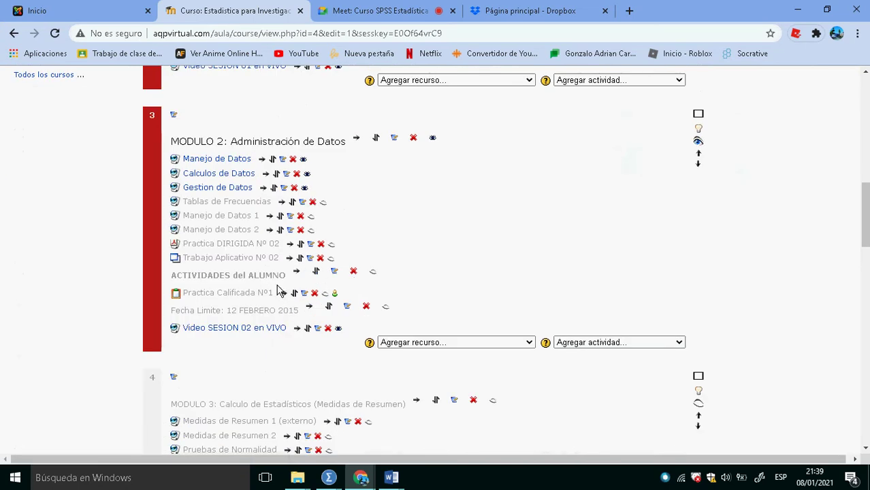
{"action": "left_click", "coordinate": [337, 254]}
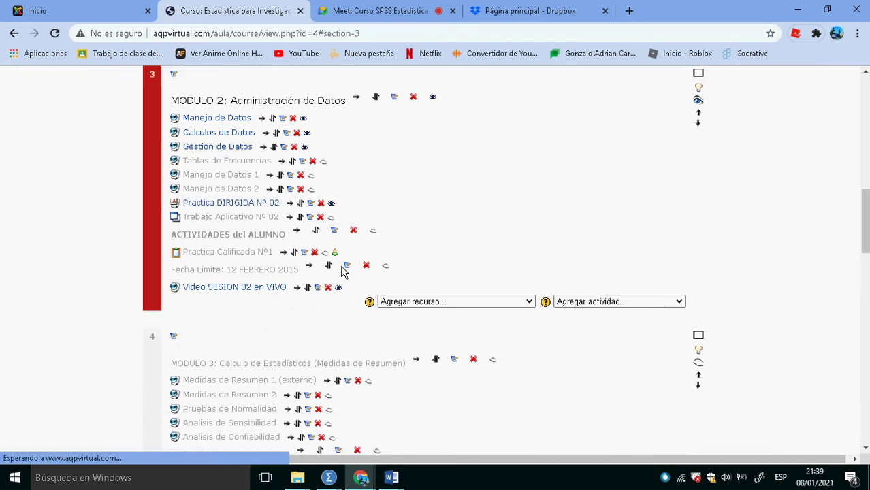
{"action": "left_click", "coordinate": [333, 219]}
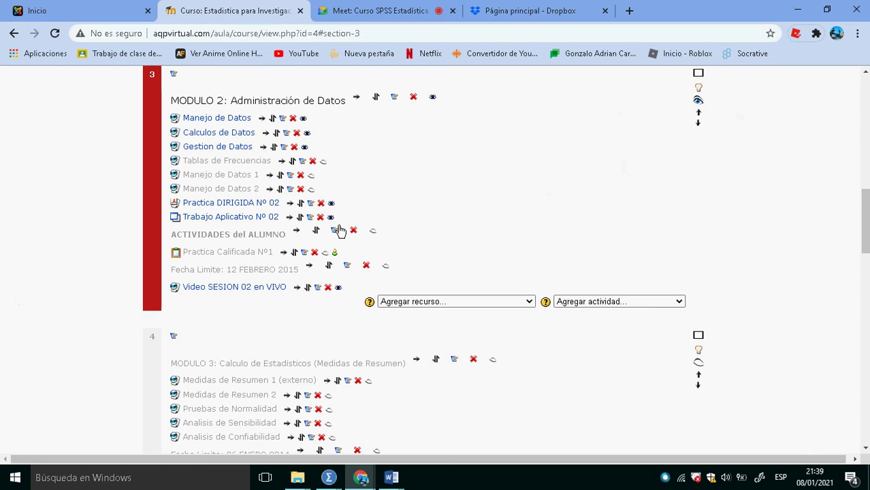
Return to the Meet call and present the entire screen to the participants
{"action": "left_click", "coordinate": [398, 10]}
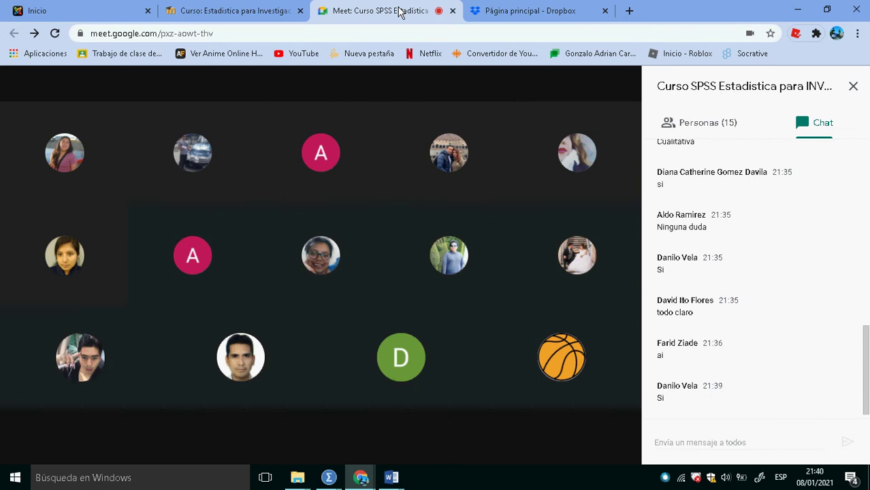
{"action": "mouse_move", "coordinate": [528, 422]}
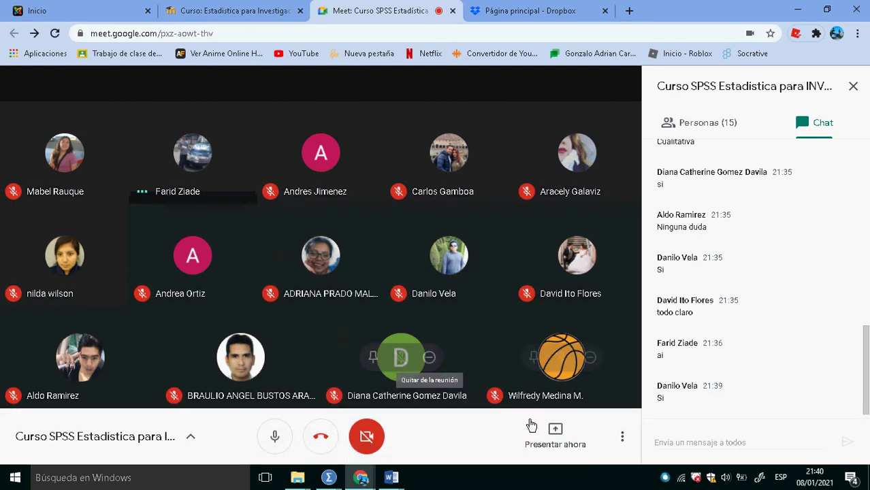
{"action": "left_click", "coordinate": [564, 439]}
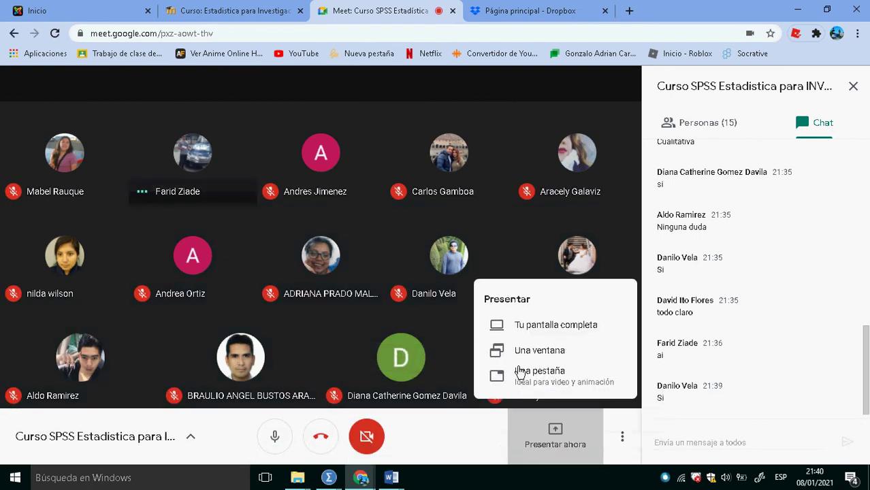
{"action": "left_click", "coordinate": [532, 333]}
{"action": "left_click", "coordinate": [436, 240]}
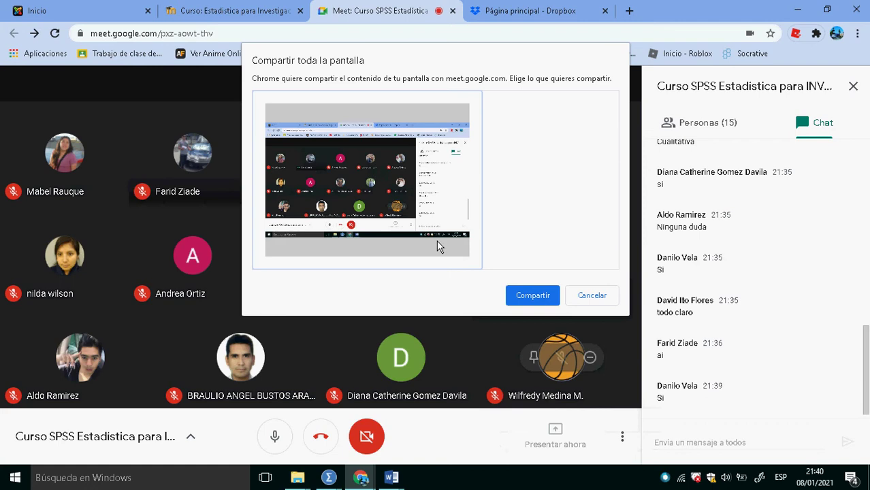
{"action": "left_click", "coordinate": [525, 293]}
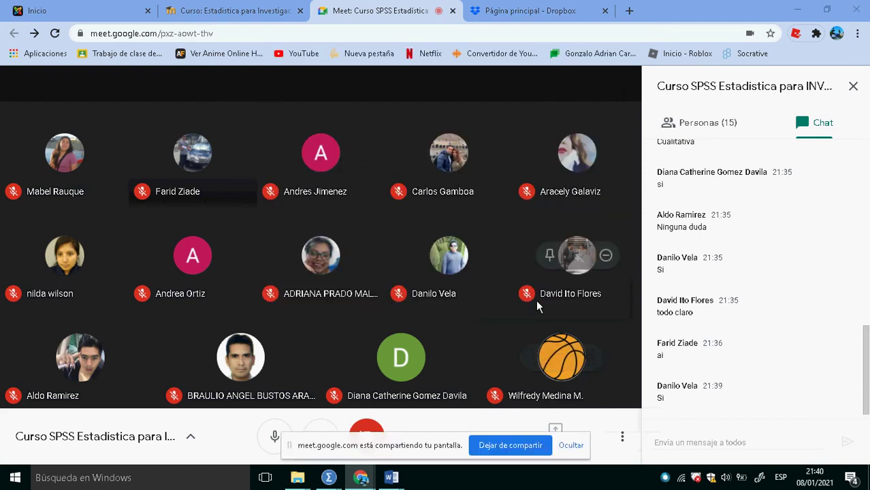
Switch to the SPSS data editor and browse to drive MISDOC (D:) for a data file to open
{"action": "key", "text": "alt+Tab"}
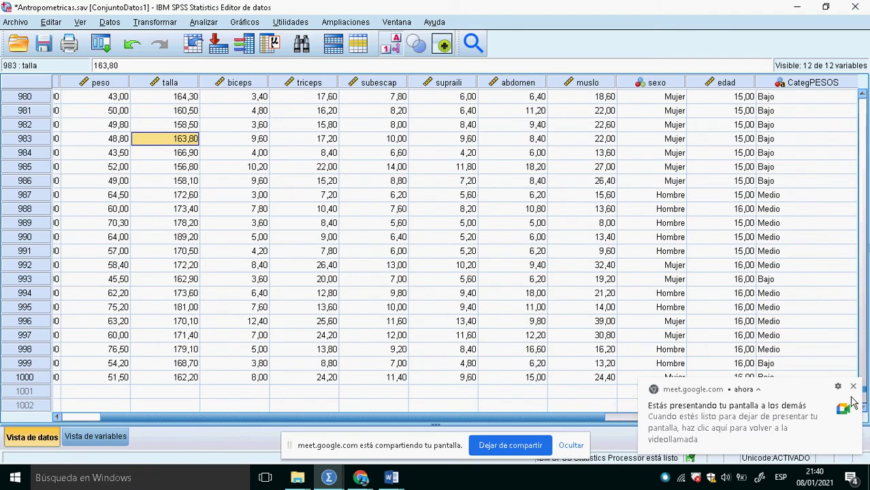
{"action": "left_click", "coordinate": [96, 154]}
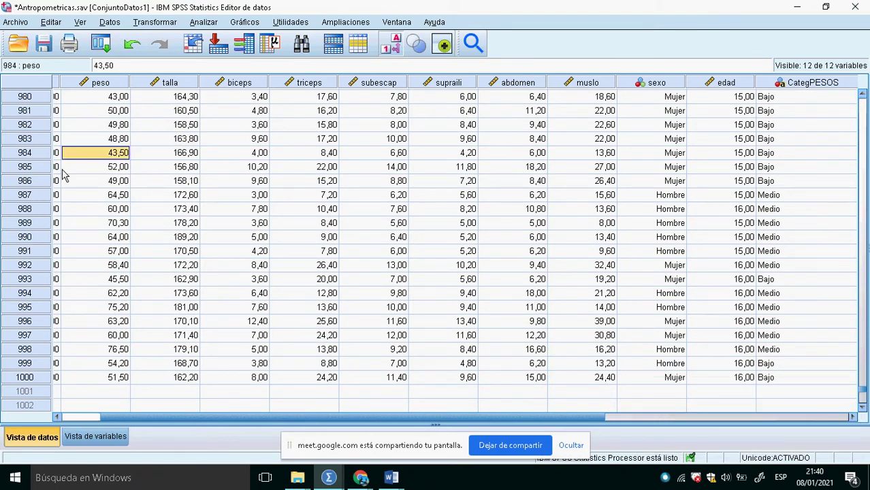
{"action": "left_click", "coordinate": [17, 22]}
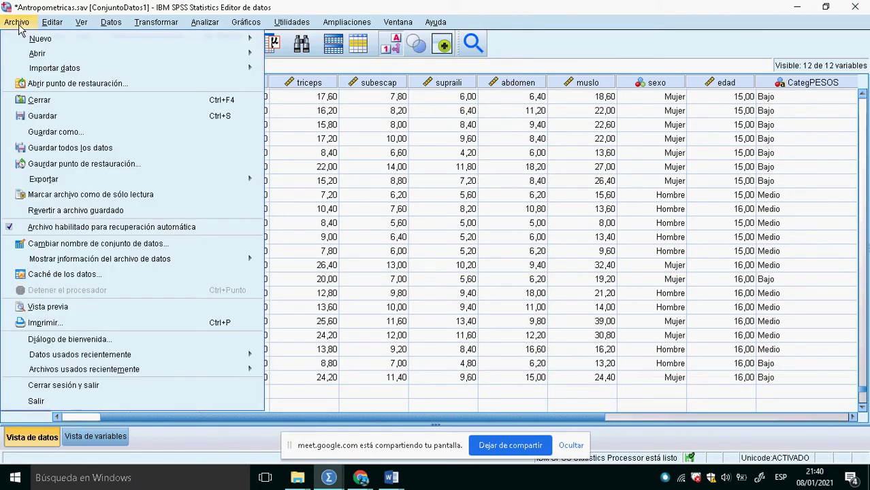
{"action": "mouse_move", "coordinate": [245, 53]}
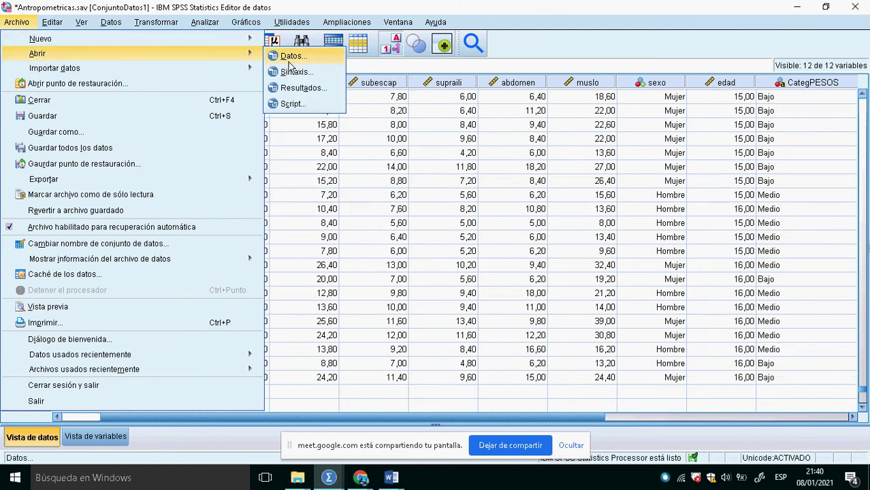
{"action": "left_click", "coordinate": [289, 57]}
{"action": "left_click", "coordinate": [371, 151]}
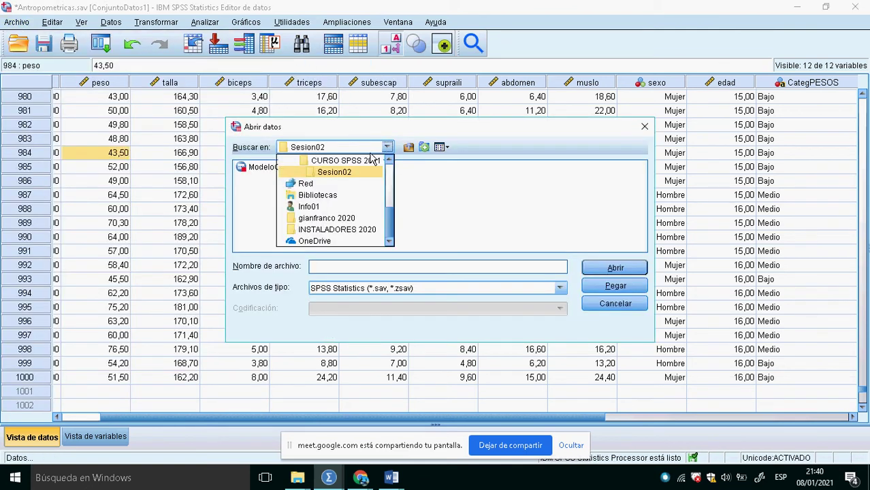
{"action": "scroll", "coordinate": [397, 173], "scroll_direction": "up", "scroll_amount": 2}
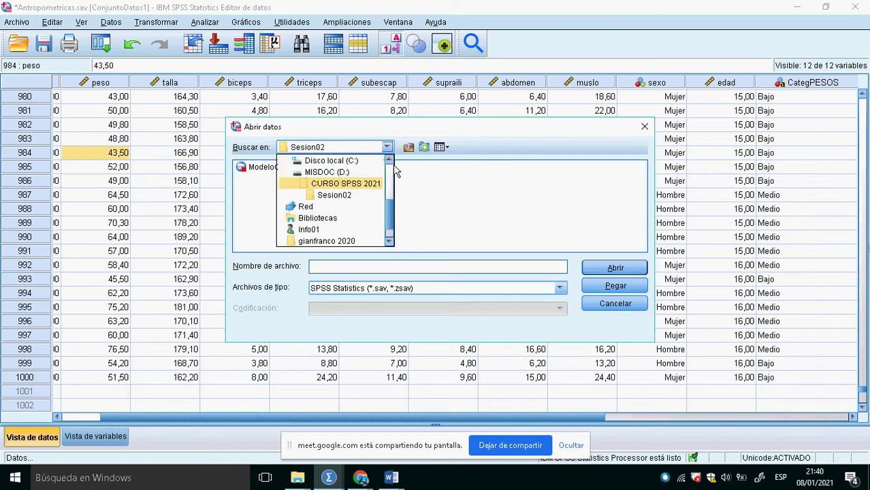
{"action": "left_click", "coordinate": [333, 180]}
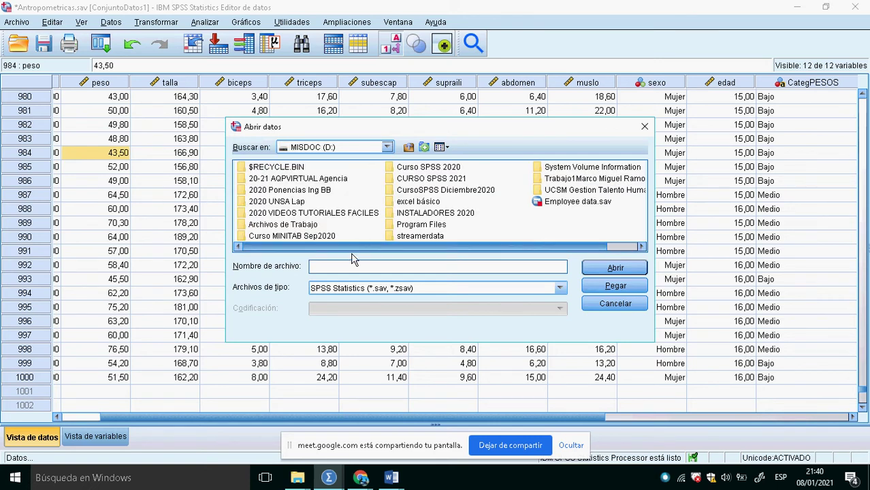
Open Encuesta.sav from the Archivos de Trabajo folder of MATERIAL CURSO SPSS inside Curso SPSS 2020
{"action": "double_click", "coordinate": [428, 168]}
{"action": "double_click", "coordinate": [286, 181]}
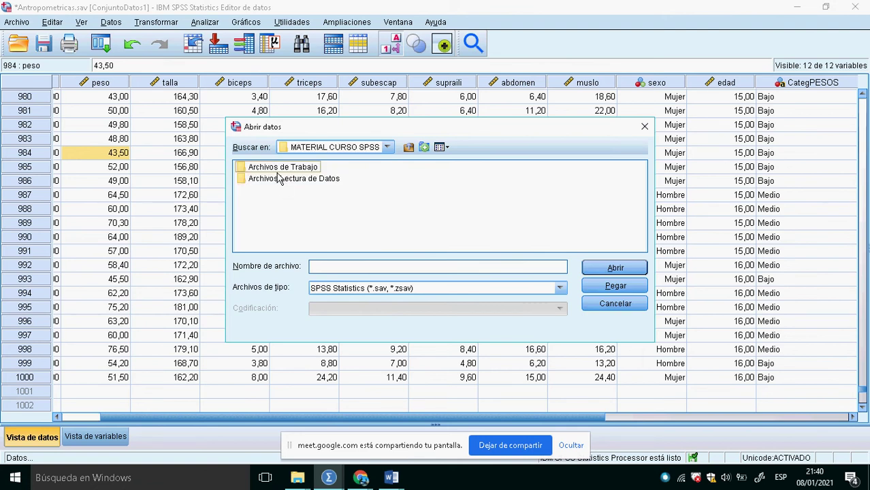
{"action": "double_click", "coordinate": [278, 170]}
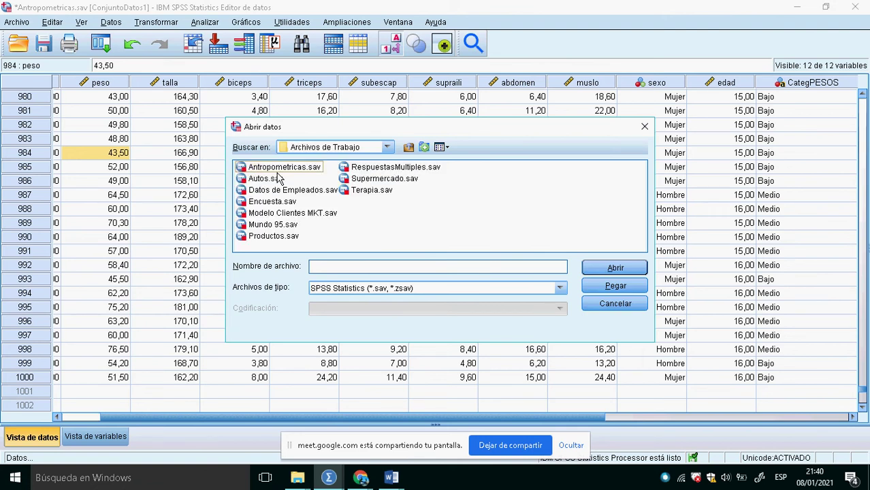
{"action": "left_click", "coordinate": [272, 202]}
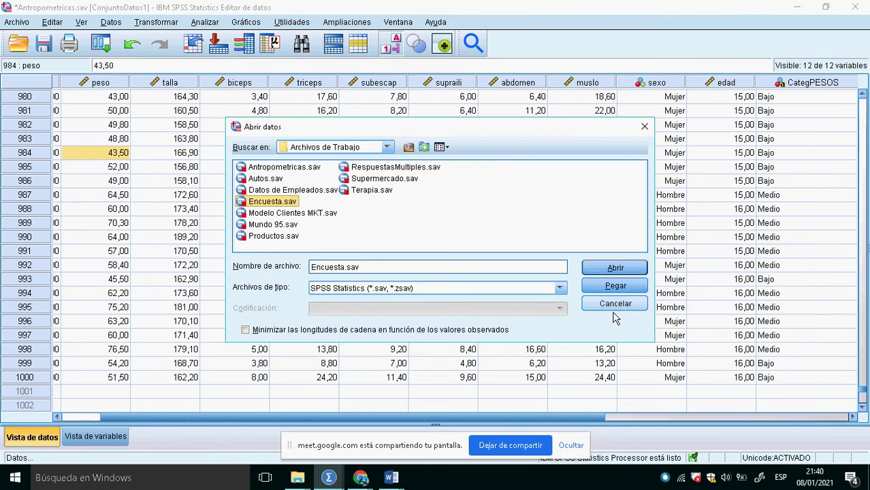
{"action": "left_click", "coordinate": [602, 268]}
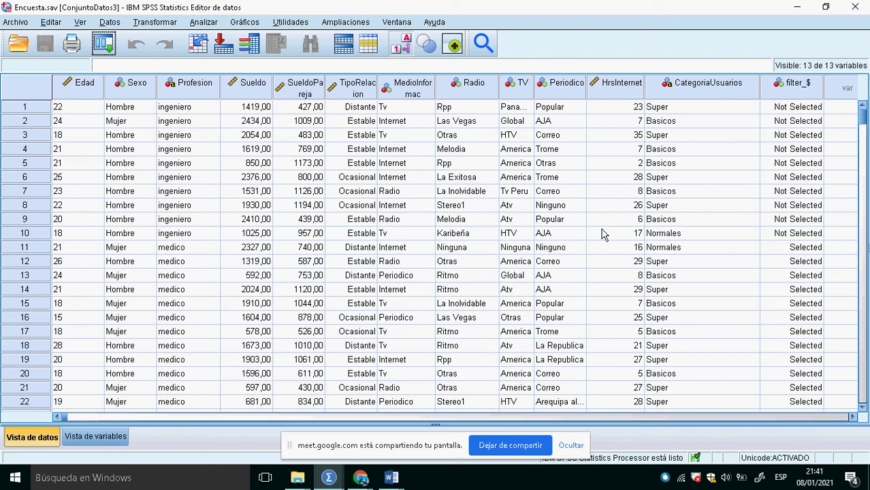
Stop sharing the screen with the Meet call and stay on the Encuesta.sav data
{"action": "left_click", "coordinate": [510, 449]}
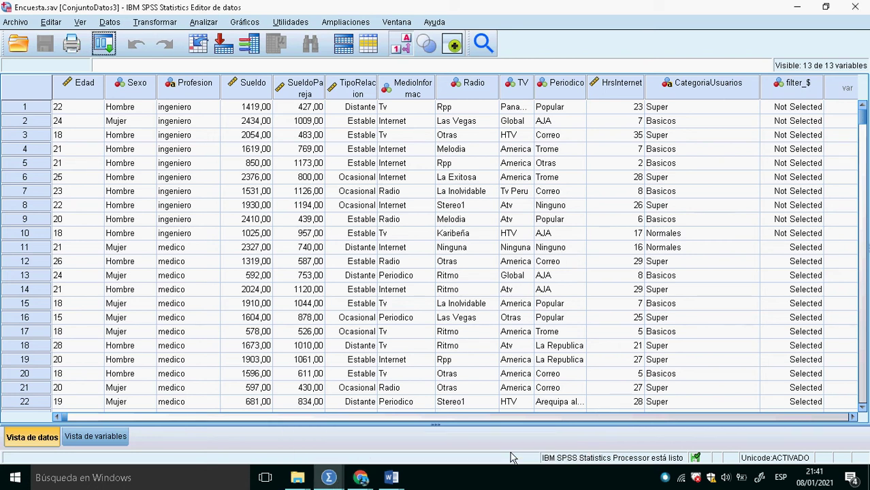
{"action": "key", "text": "alt+Tab"}
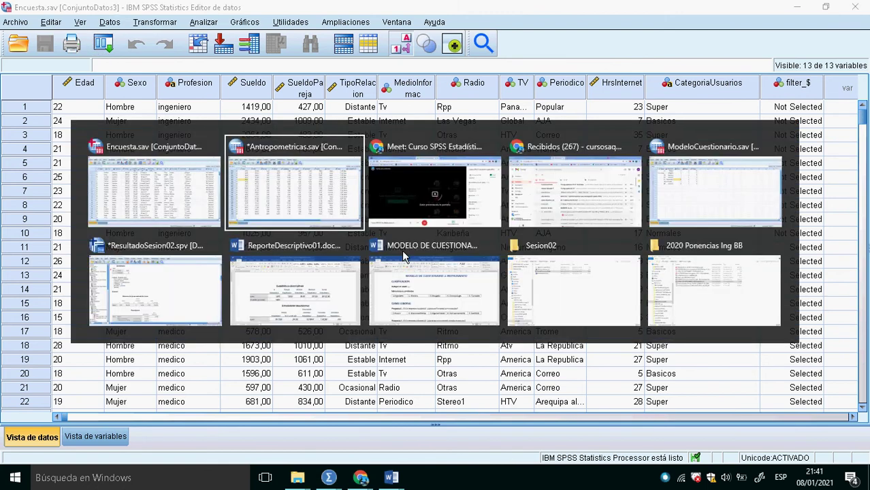
{"action": "key", "text": "alt+Tab"}
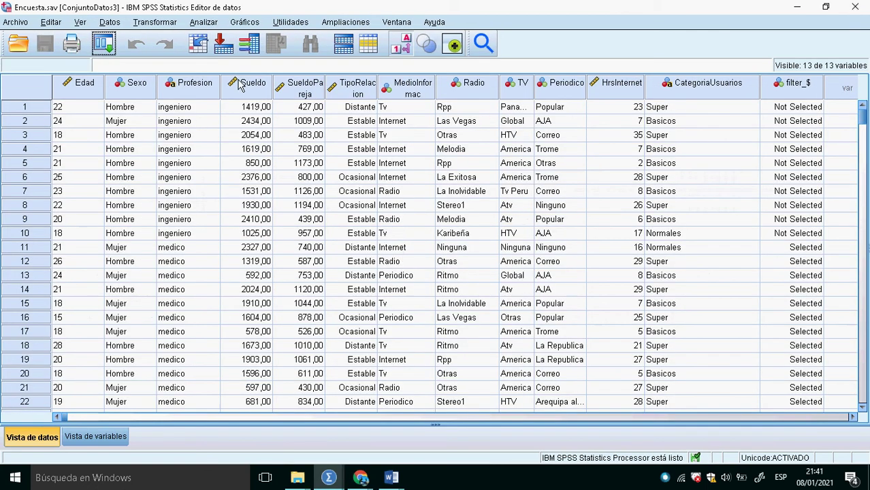
Start a Descriptivos analysis on the Encuesta.sav data with Horas Semanales as the only analysis variable
{"action": "left_click", "coordinate": [205, 22]}
{"action": "mouse_move", "coordinate": [282, 70]}
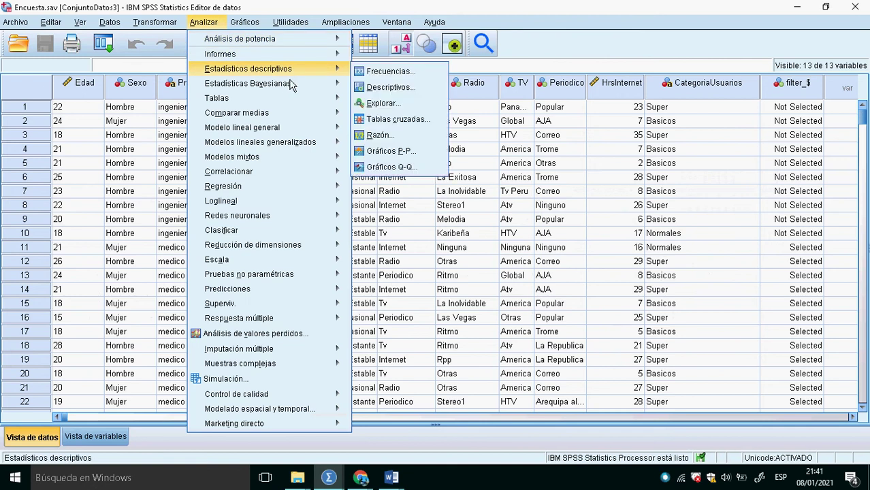
{"action": "left_click", "coordinate": [400, 89]}
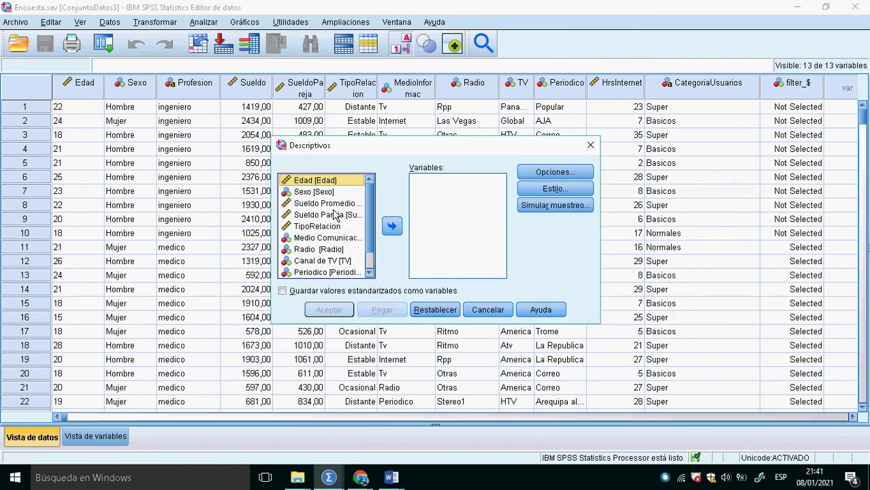
{"action": "scroll", "coordinate": [351, 218], "scroll_direction": "down", "scroll_amount": 1}
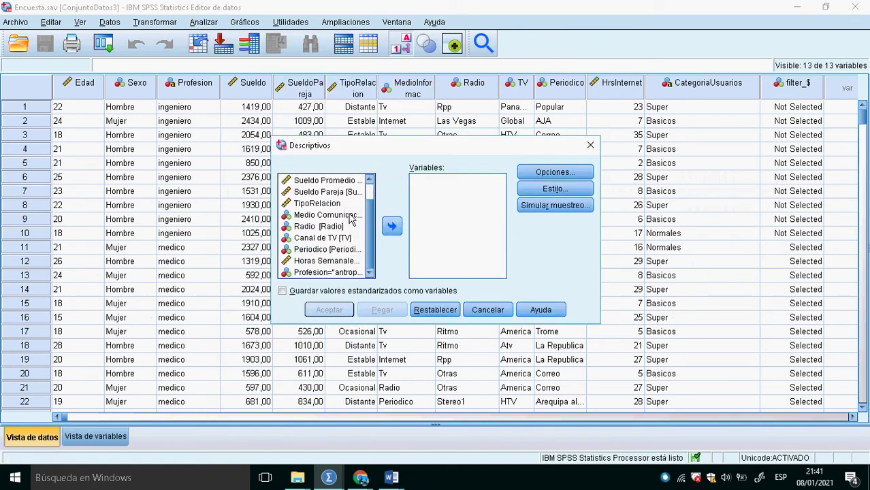
{"action": "left_click", "coordinate": [352, 261]}
{"action": "left_click", "coordinate": [392, 226]}
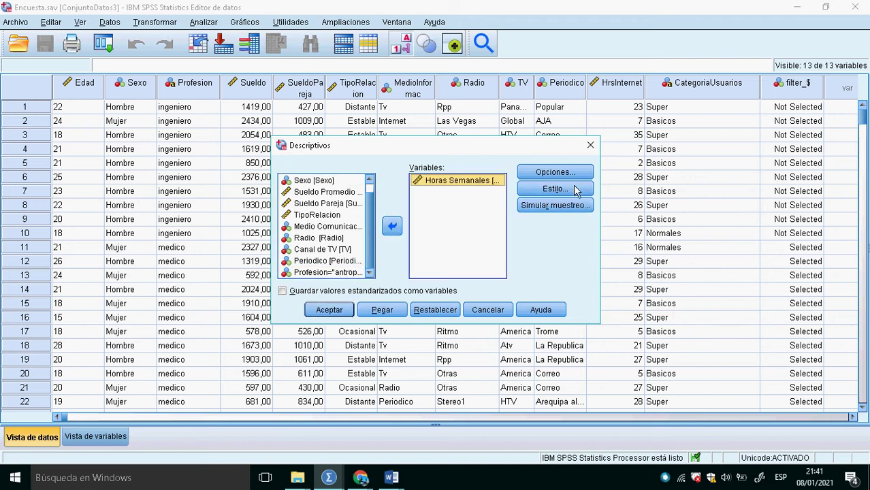
Replace the standard deviation with the variance in the statistics, keeping mean, minimum and maximum, and run the Descriptivos analysis
{"action": "left_click", "coordinate": [555, 171]}
{"action": "left_click", "coordinate": [381, 171]}
{"action": "left_click", "coordinate": [378, 184]}
{"action": "left_click", "coordinate": [396, 367]}
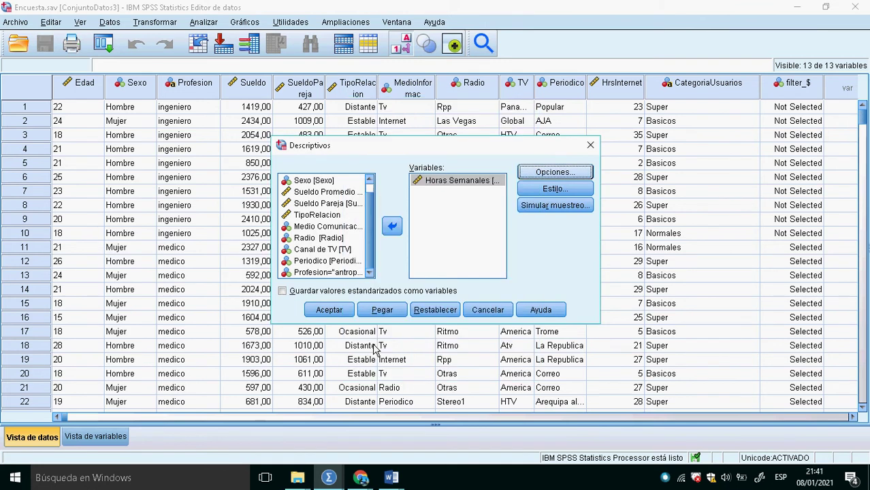
{"action": "left_click", "coordinate": [329, 309]}
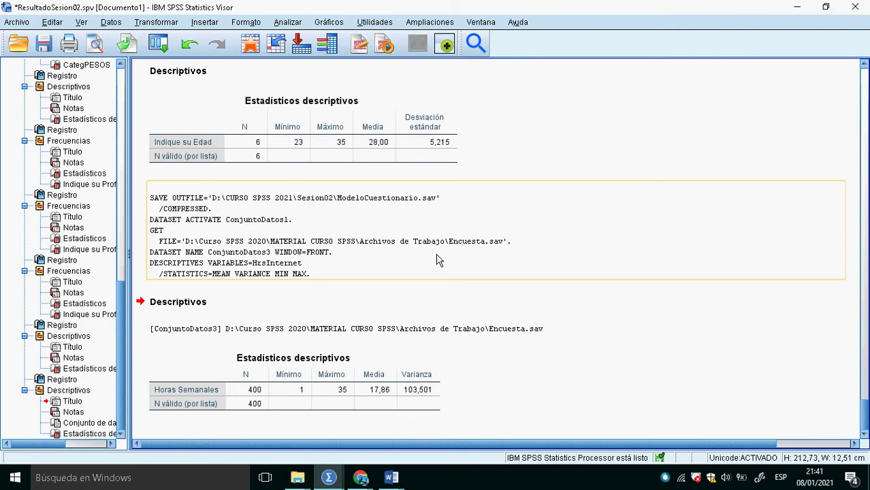
Switch to the Meet call and review the students' chat answers for the minimum, maximum and variance of Horas Semanales
{"action": "key", "text": "alt+Tab"}
{"action": "key", "text": "alt+Tab"}
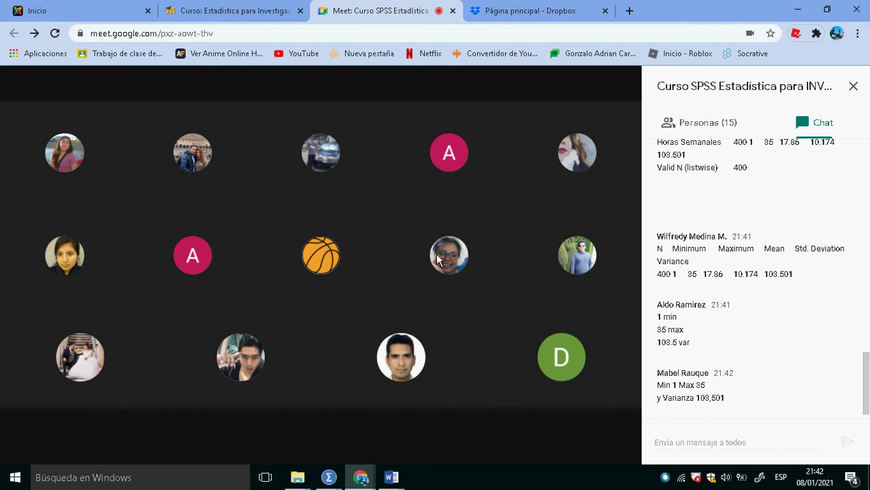
{"action": "key", "text": "alt+Tab"}
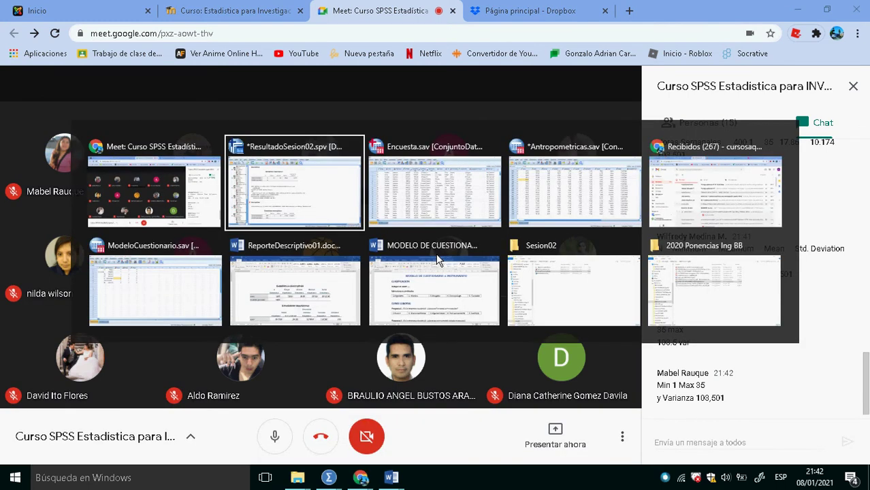
{"action": "key", "text": "alt+Tab"}
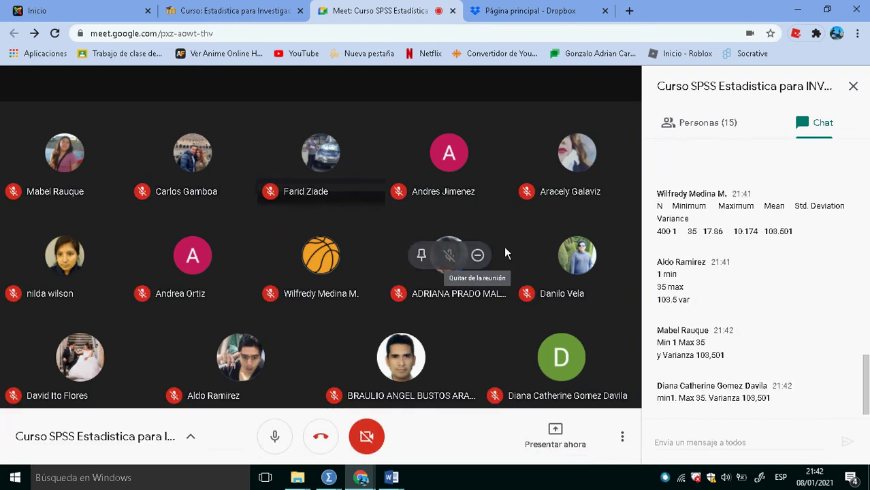
{"action": "mouse_move", "coordinate": [548, 260]}
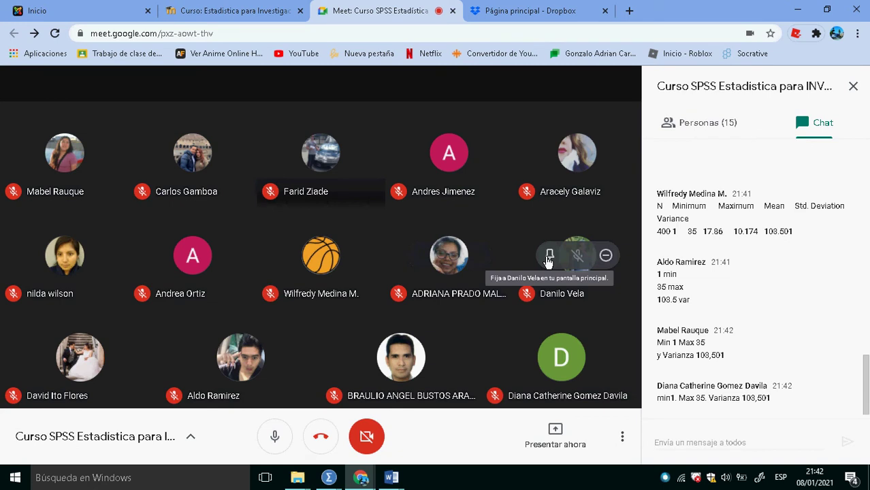
{"action": "mouse_move", "coordinate": [347, 243]}
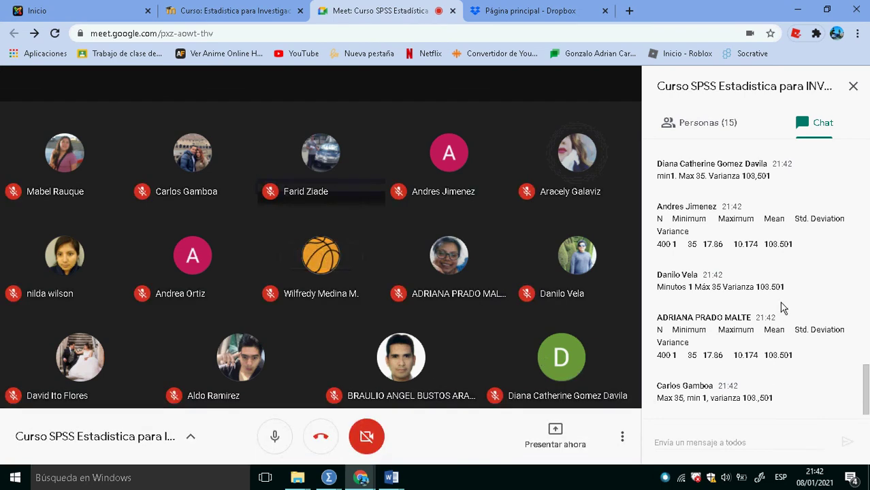
{"action": "scroll", "coordinate": [783, 309], "scroll_direction": "up", "scroll_amount": 3}
{"action": "scroll", "coordinate": [783, 308], "scroll_direction": "up", "scroll_amount": 3}
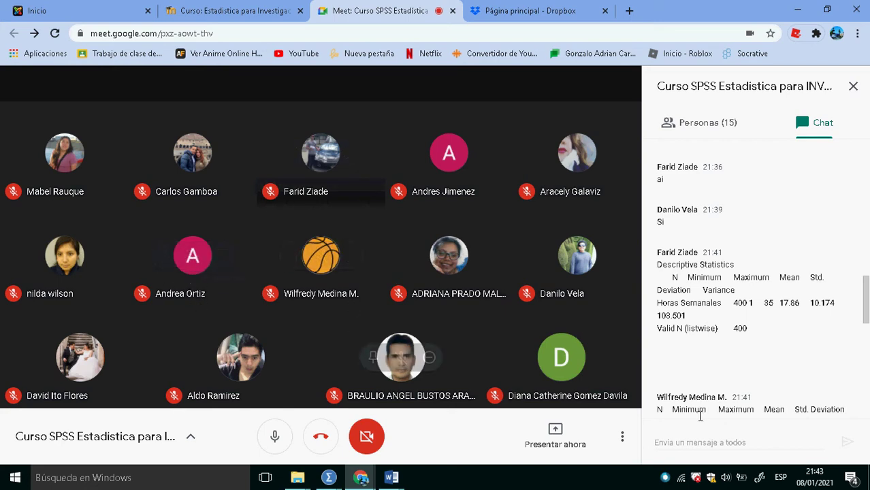
{"action": "scroll", "coordinate": [719, 395], "scroll_direction": "down", "scroll_amount": 8}
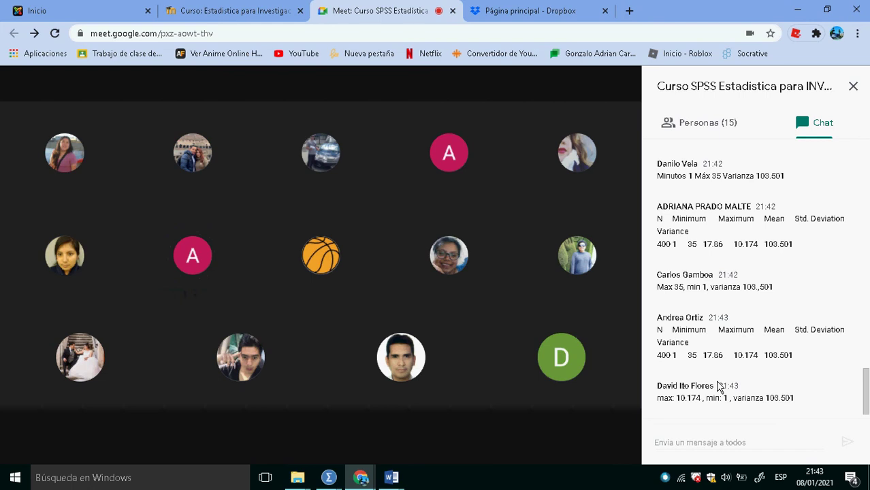
{"action": "mouse_move", "coordinate": [695, 388]}
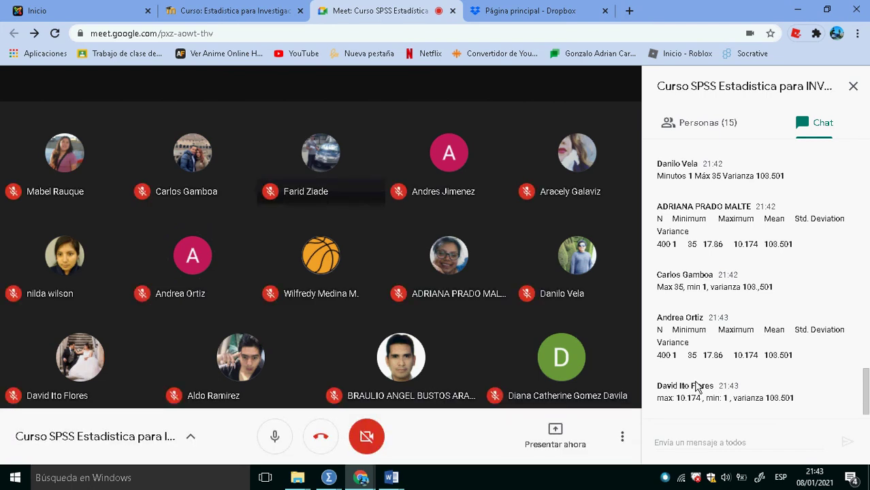
Return to the Encuesta.sav data in SPSS and run a Frecuencias analysis with frequency table for TipoRelacion
{"action": "key", "text": "alt+Tab"}
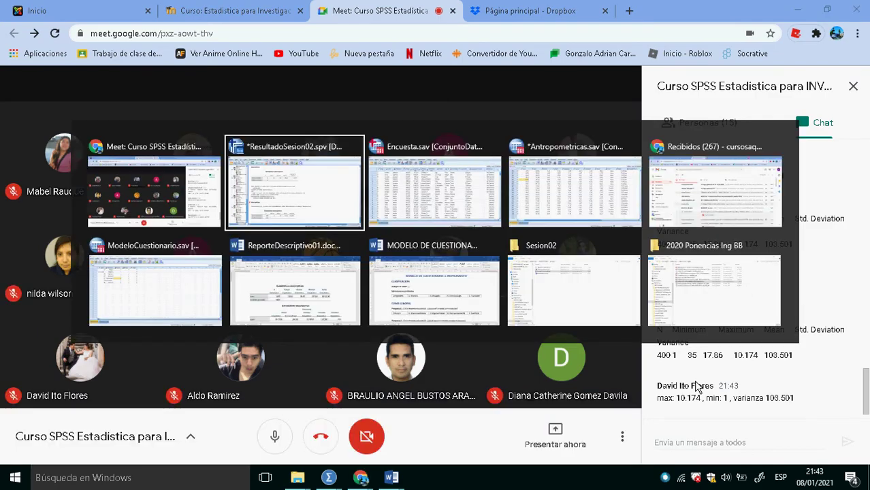
{"action": "key", "text": "Tab"}
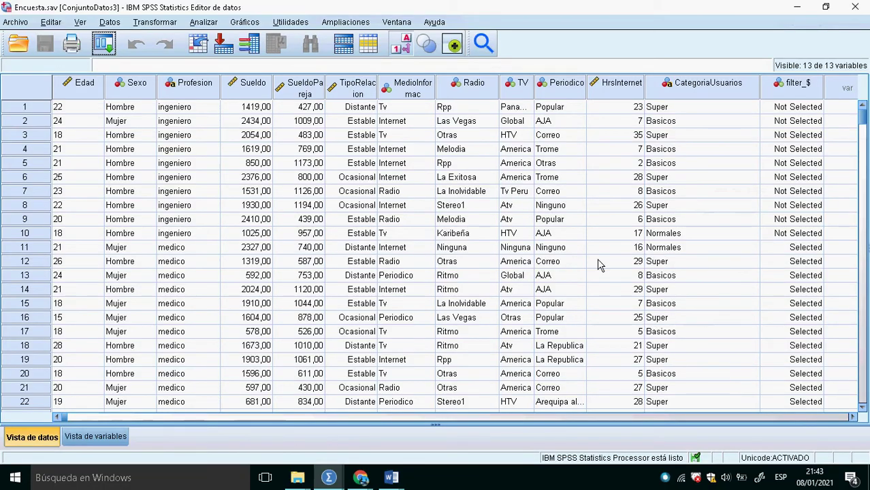
{"action": "left_click", "coordinate": [354, 165]}
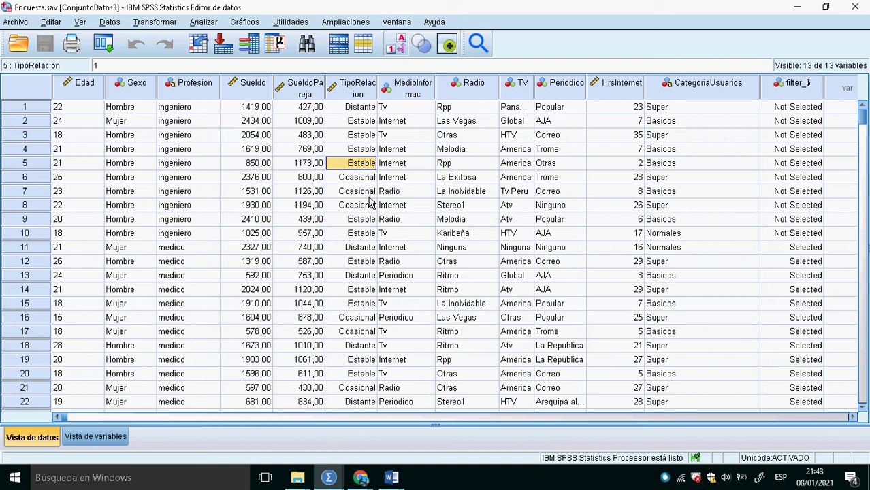
{"action": "left_click", "coordinate": [204, 22]}
{"action": "left_click", "coordinate": [367, 72]}
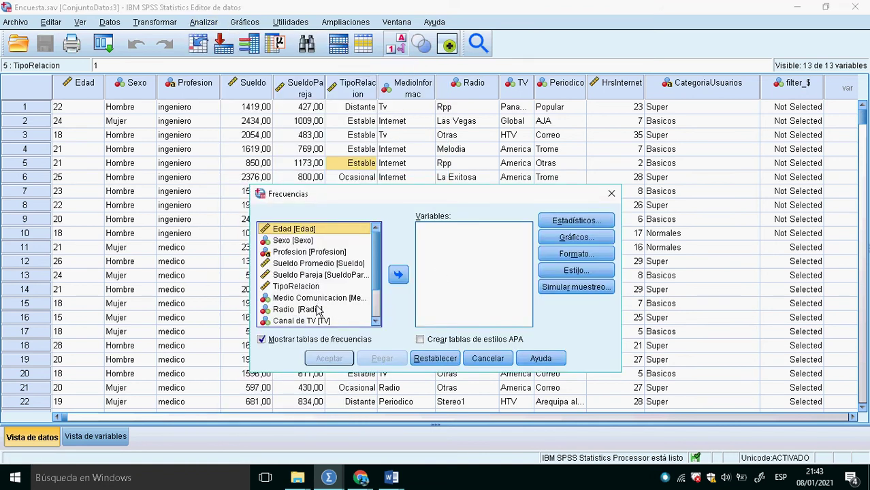
{"action": "left_click", "coordinate": [299, 287]}
{"action": "left_click", "coordinate": [398, 274]}
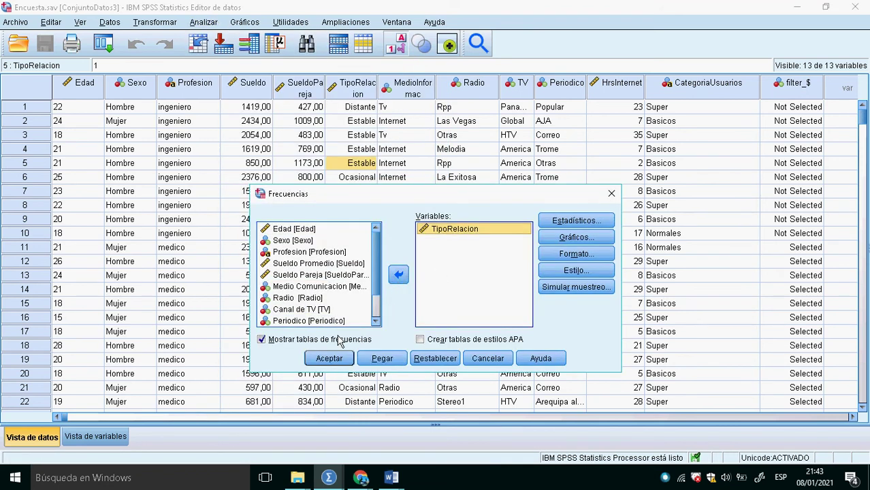
{"action": "left_click", "coordinate": [332, 358]}
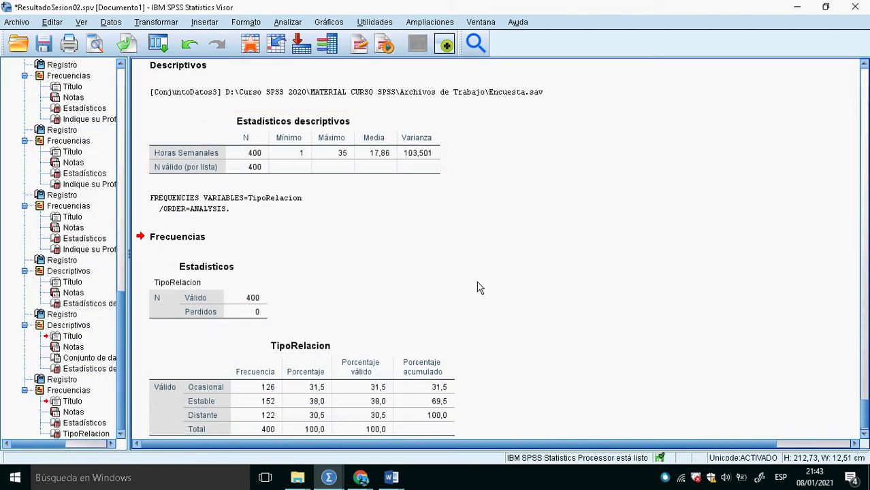
Compare the students' answers in the Meet chat with the TipoRelacion frequency table in the SPSS viewer
{"action": "key", "text": "alt+Tab"}
{"action": "key", "text": "alt+Tab"}
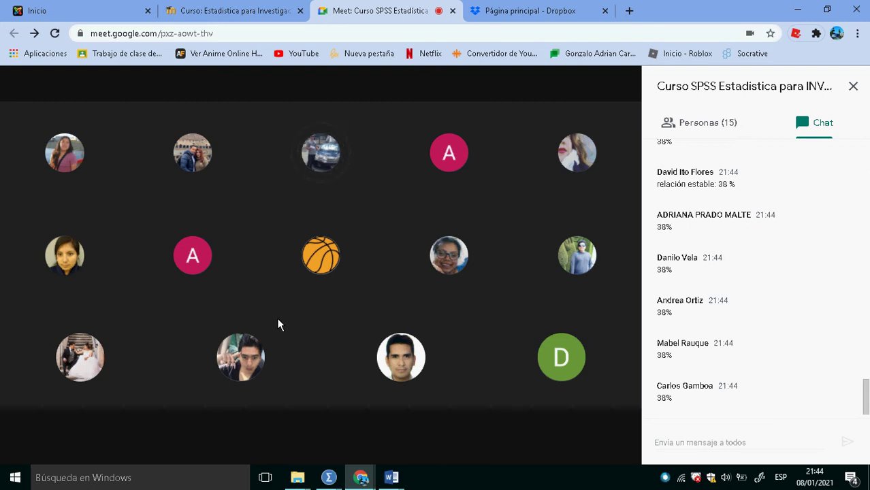
{"action": "key", "text": "alt+Tab"}
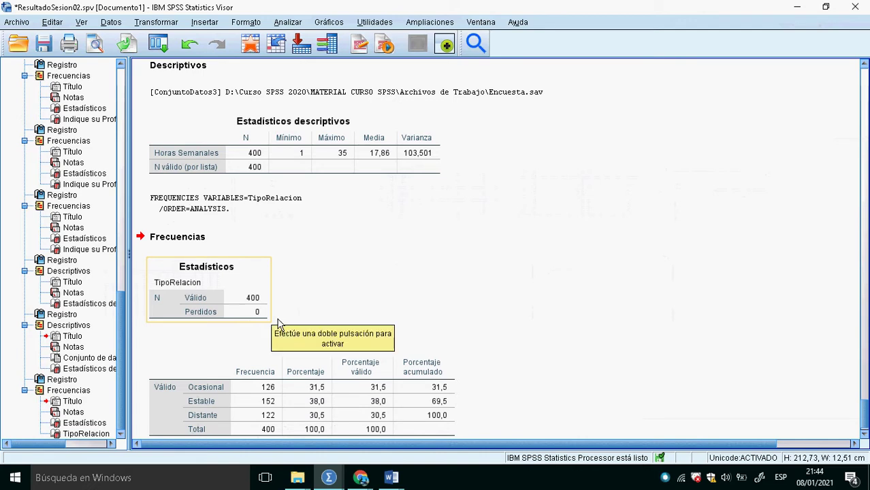
{"action": "key", "text": "alt+Tab"}
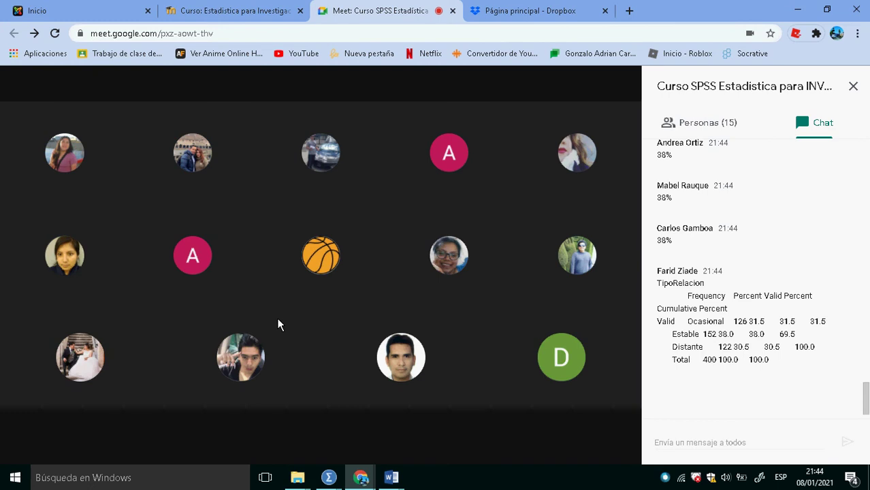
{"action": "key", "text": "alt+Tab"}
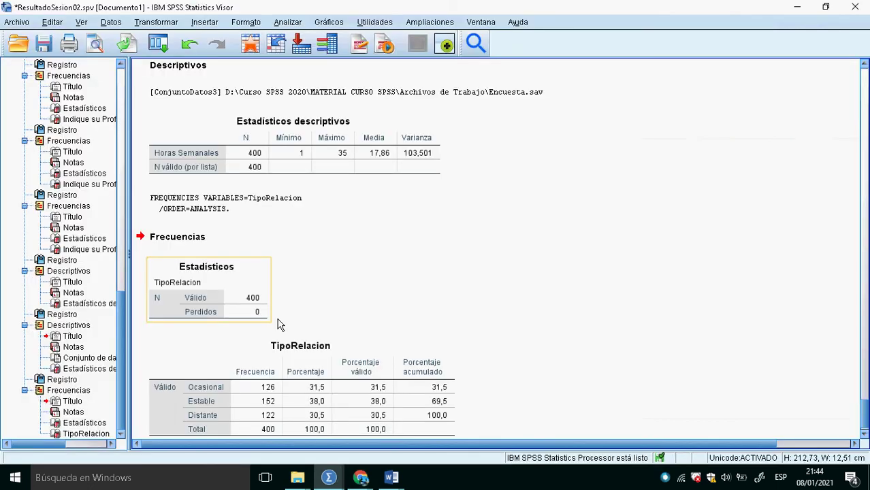
Go back to the Encuesta.sav data and run a Tablas cruzadas analysis with TipoRelacion in rows and Profesion in columns
{"action": "left_click", "coordinate": [259, 62]}
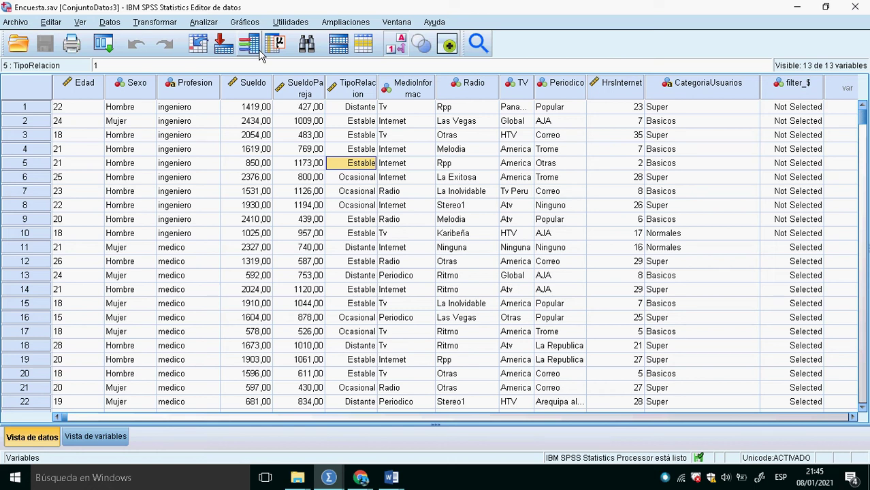
{"action": "left_click", "coordinate": [204, 22]}
{"action": "mouse_move", "coordinate": [294, 72]}
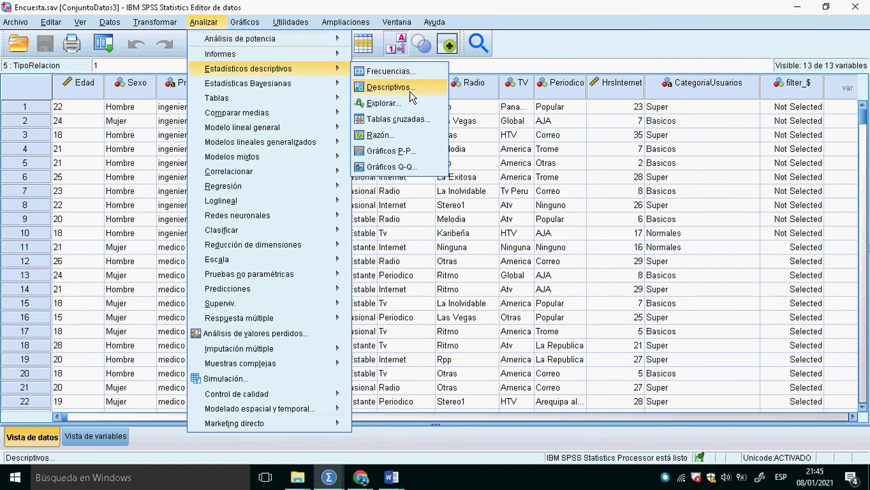
{"action": "left_click", "coordinate": [395, 121]}
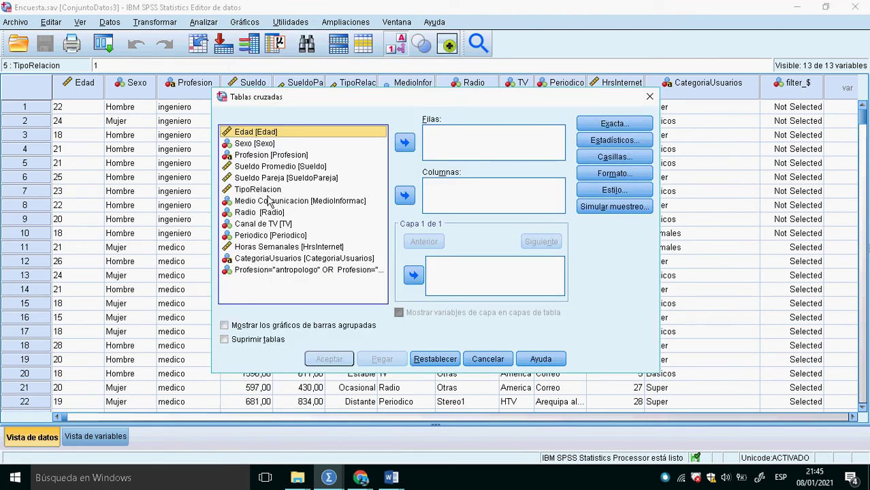
{"action": "left_click", "coordinate": [266, 190]}
{"action": "left_click", "coordinate": [404, 142]}
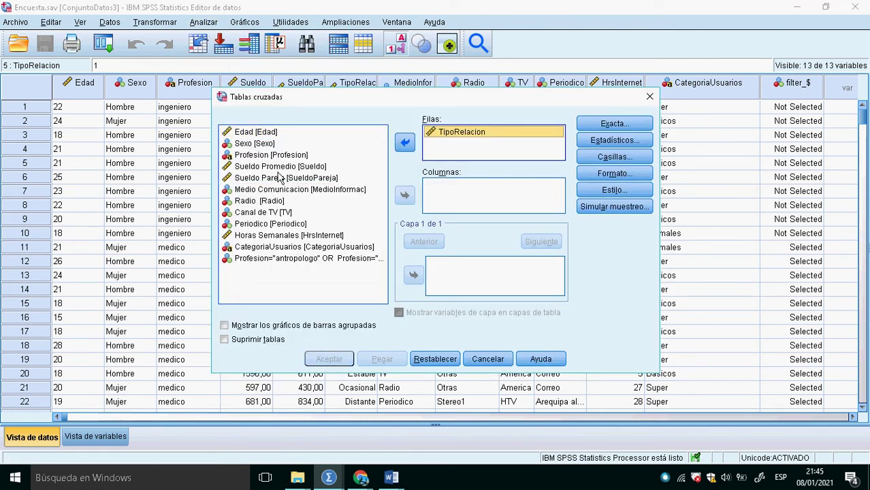
{"action": "left_click", "coordinate": [267, 154]}
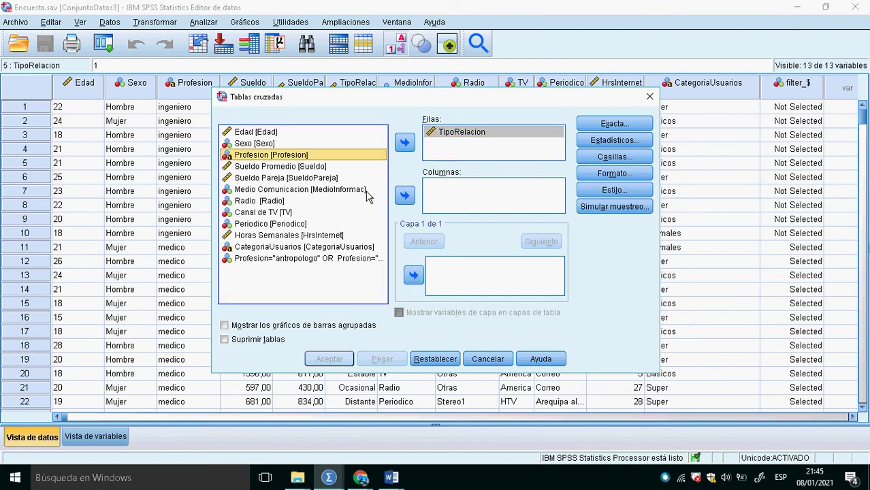
{"action": "left_click", "coordinate": [405, 196]}
{"action": "left_click", "coordinate": [348, 362]}
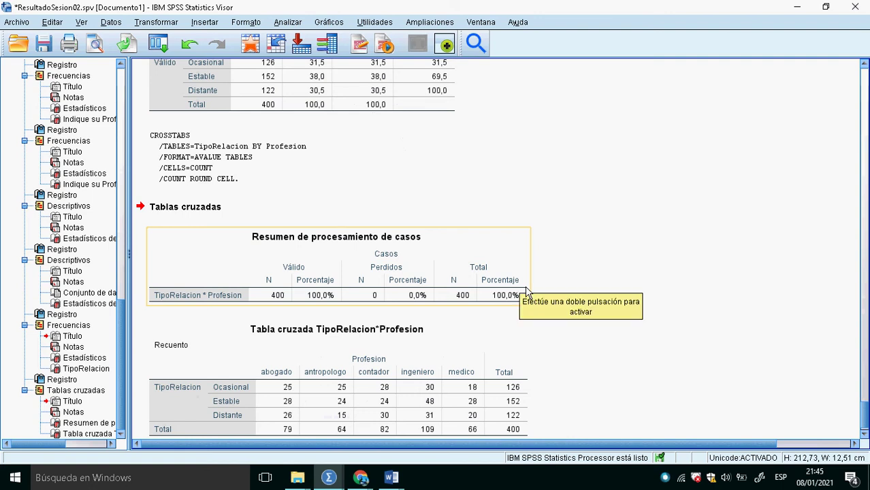
Rerun the Tablas cruzadas analysis of TipoRelacion by Profesion on the Encuesta.sav data with column percentages instead of observed counts
{"action": "left_click", "coordinate": [250, 44]}
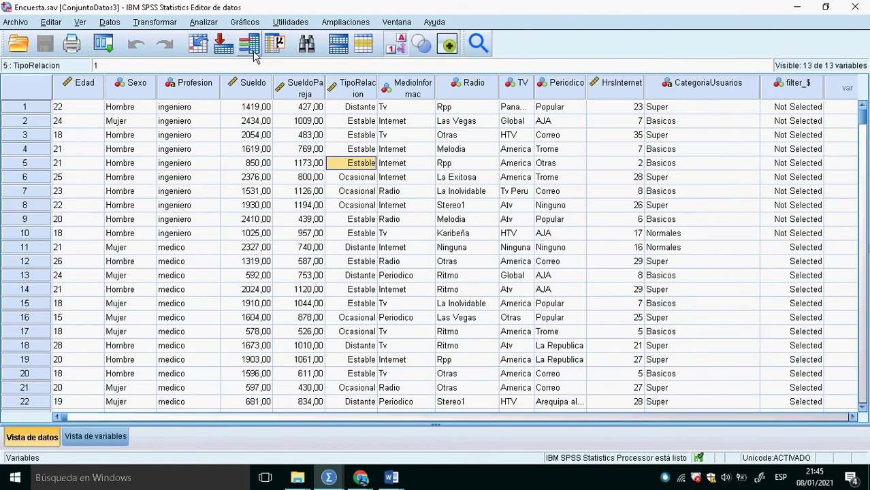
{"action": "left_click", "coordinate": [207, 22]}
{"action": "mouse_move", "coordinate": [276, 71]}
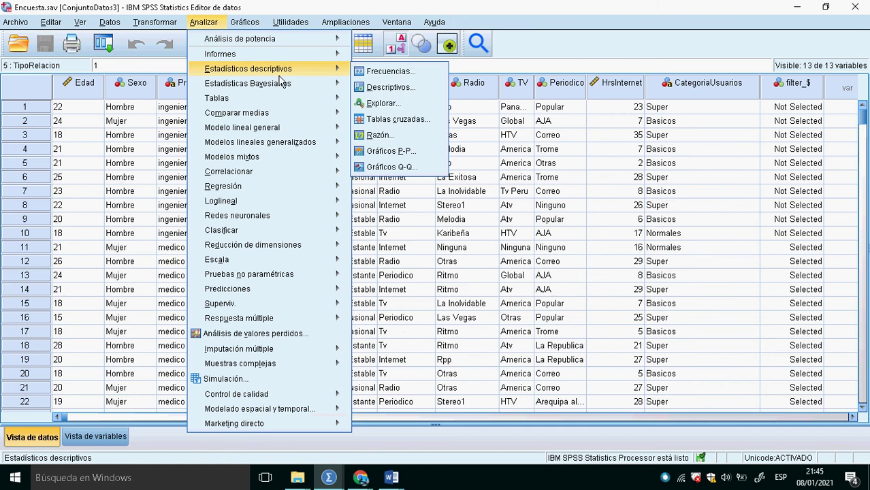
{"action": "left_click", "coordinate": [407, 120]}
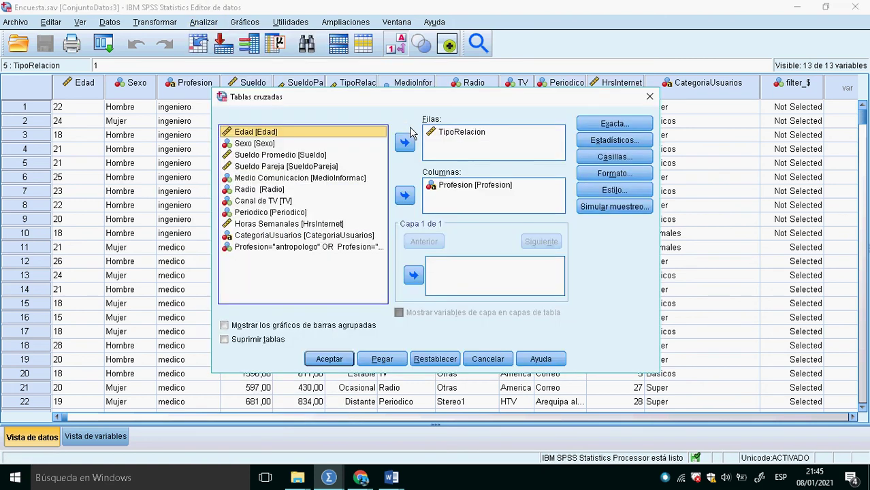
{"action": "left_click", "coordinate": [615, 158]}
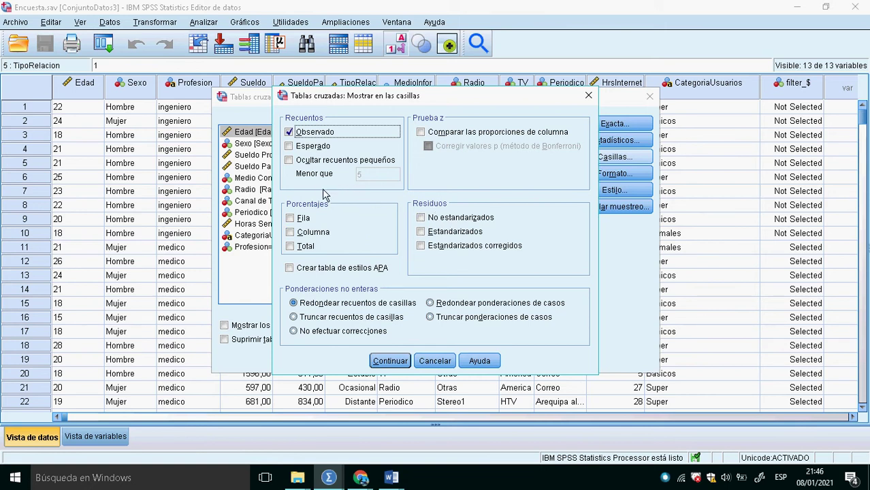
{"action": "left_click", "coordinate": [298, 233]}
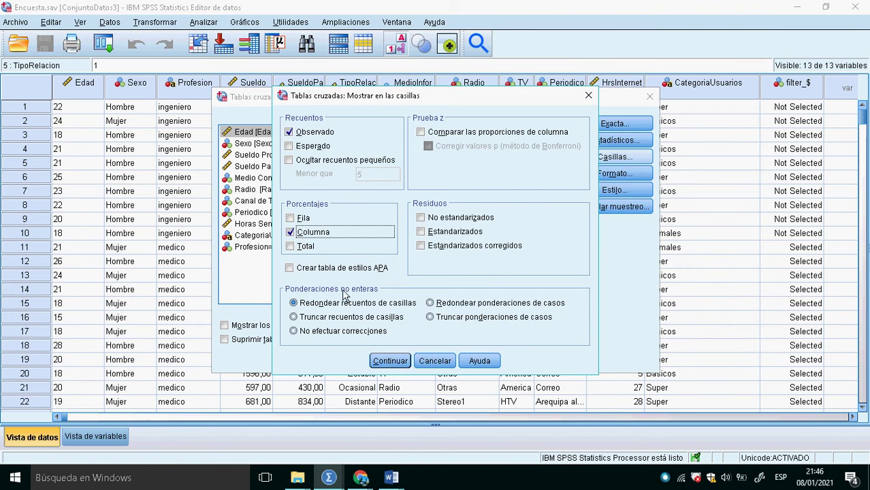
{"action": "left_click", "coordinate": [297, 136]}
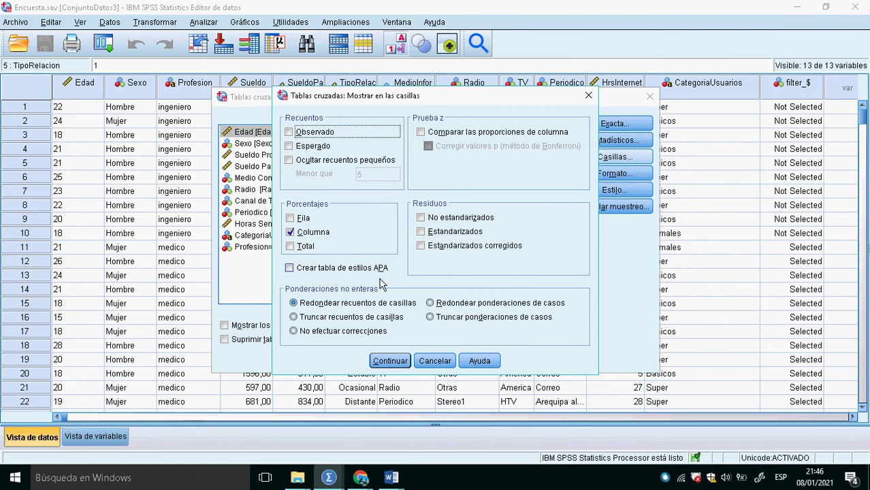
{"action": "left_click", "coordinate": [390, 361]}
{"action": "left_click", "coordinate": [330, 361]}
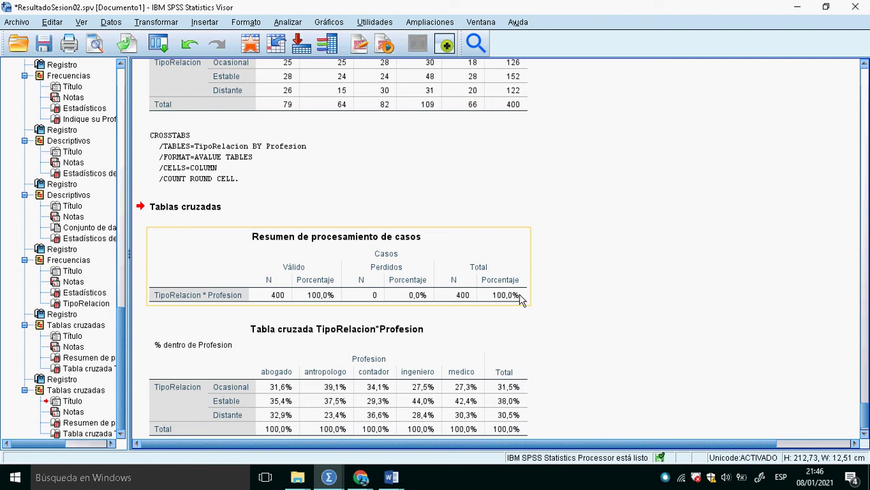
Switch to the Meet call and check the students' crosstab answers in the chat, muting the microphone meanwhile and reactivating it
{"action": "key", "text": "alt+Tab"}
{"action": "key", "text": "alt+Tab"}
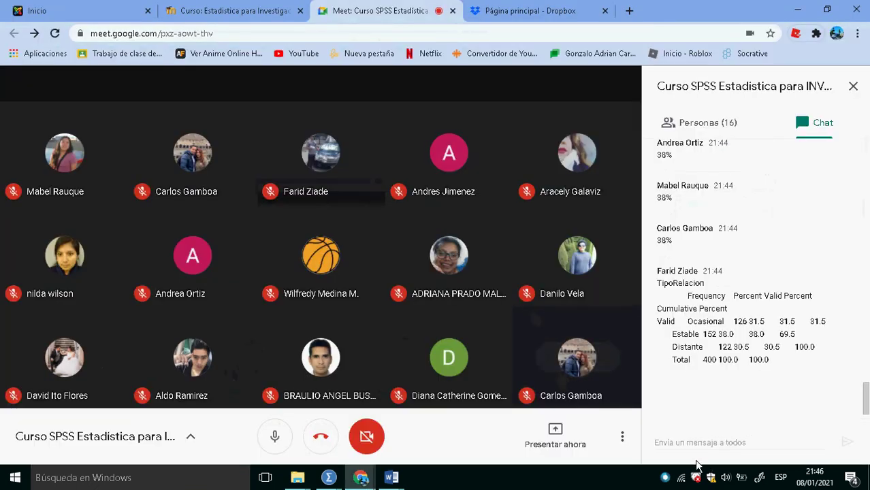
{"action": "left_click", "coordinate": [274, 439]}
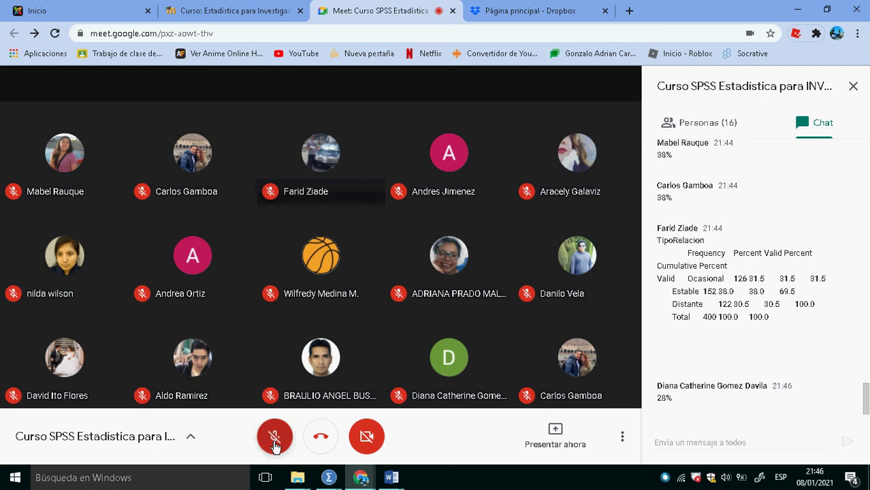
{"action": "key", "text": "alt+Tab"}
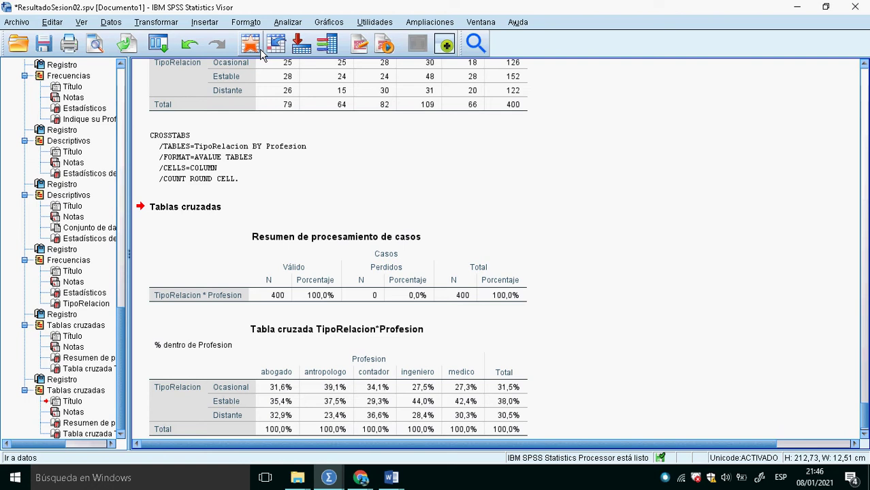
{"action": "key", "text": "alt+Tab"}
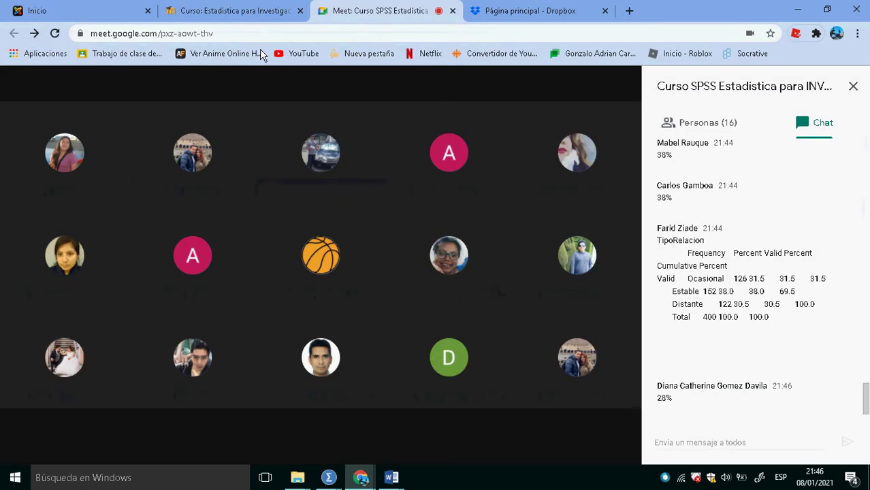
{"action": "mouse_move", "coordinate": [266, 385]}
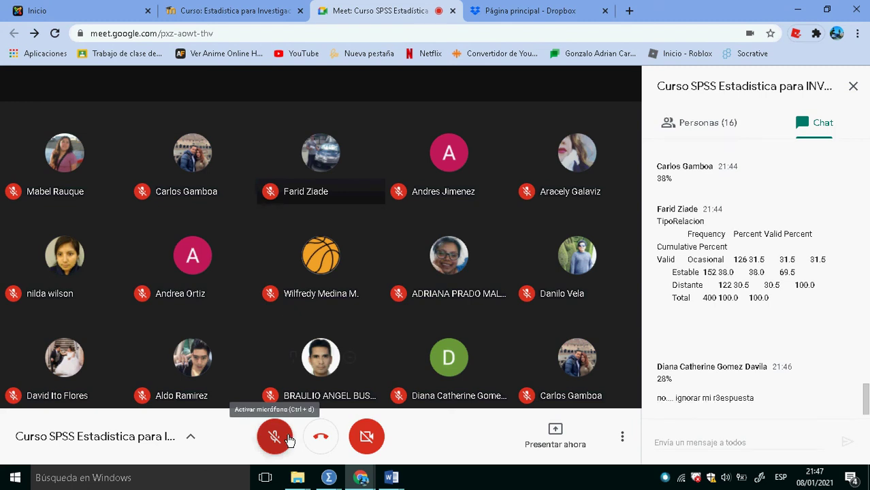
{"action": "left_click", "coordinate": [275, 436]}
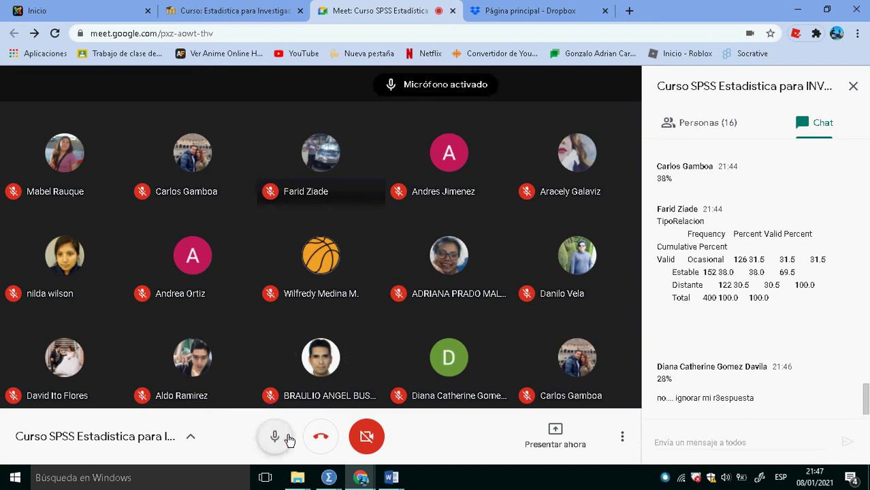
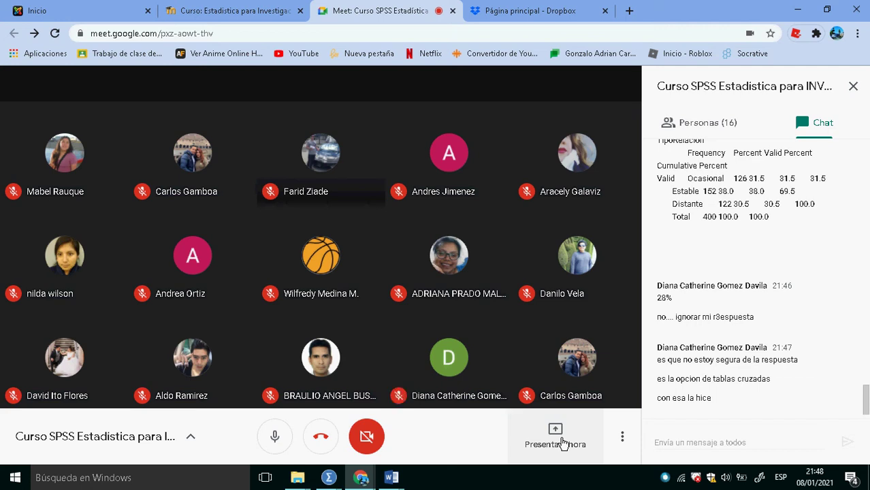
Present the entire screen to the participants of the Meet call
{"action": "left_click", "coordinate": [562, 443]}
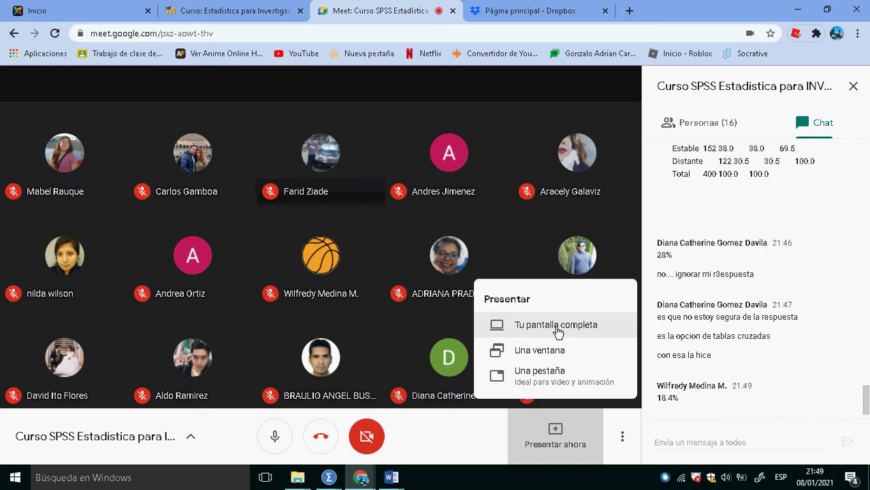
{"action": "key", "text": "alt+Tab"}
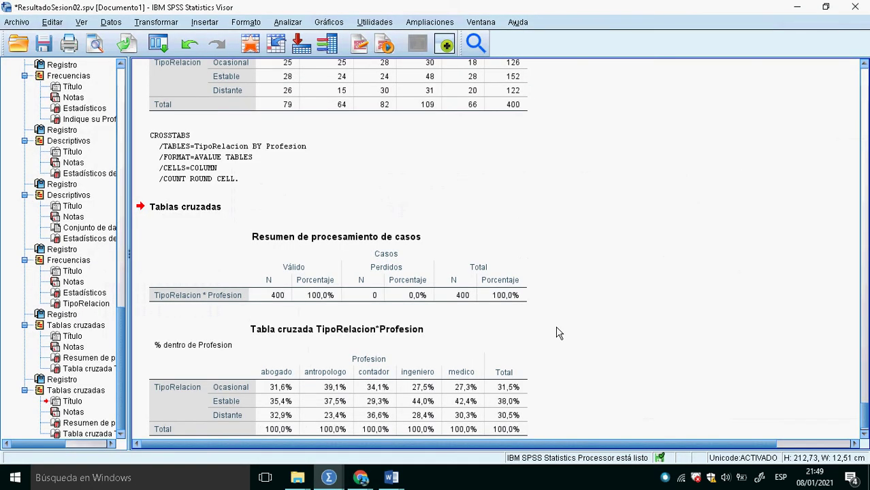
{"action": "key", "text": "alt+Tab"}
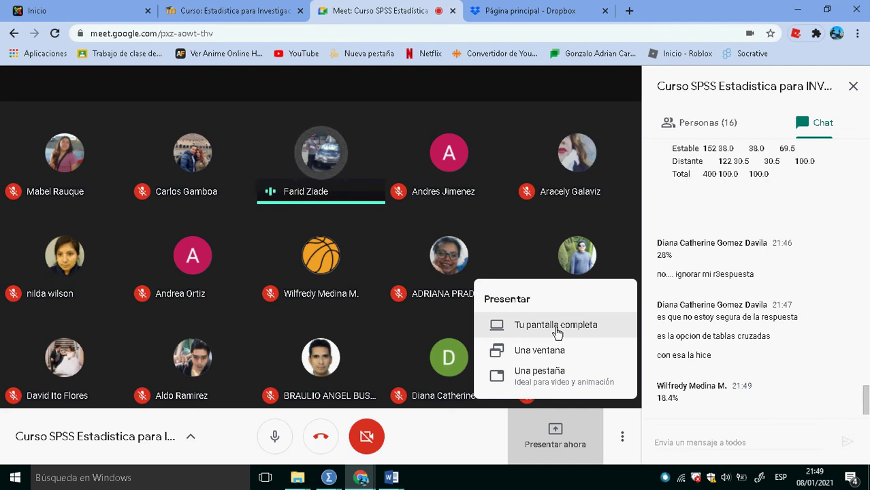
{"action": "key", "text": "alt+Tab"}
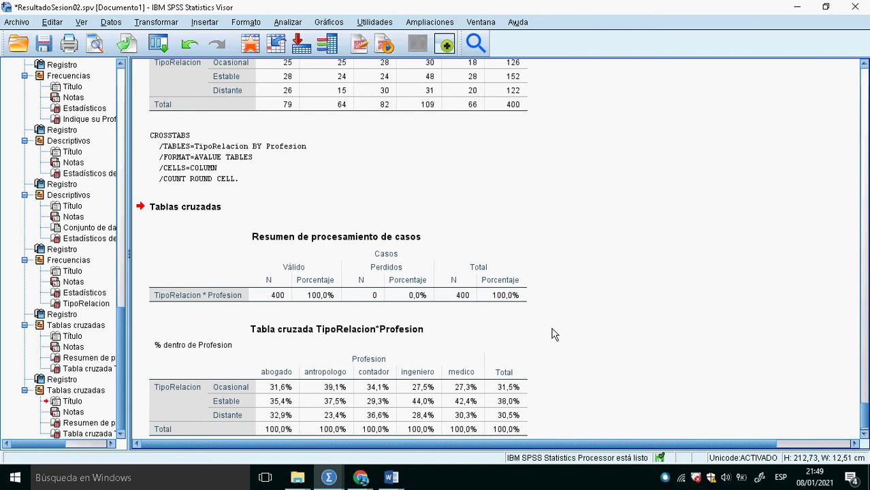
{"action": "key", "text": "alt+Tab"}
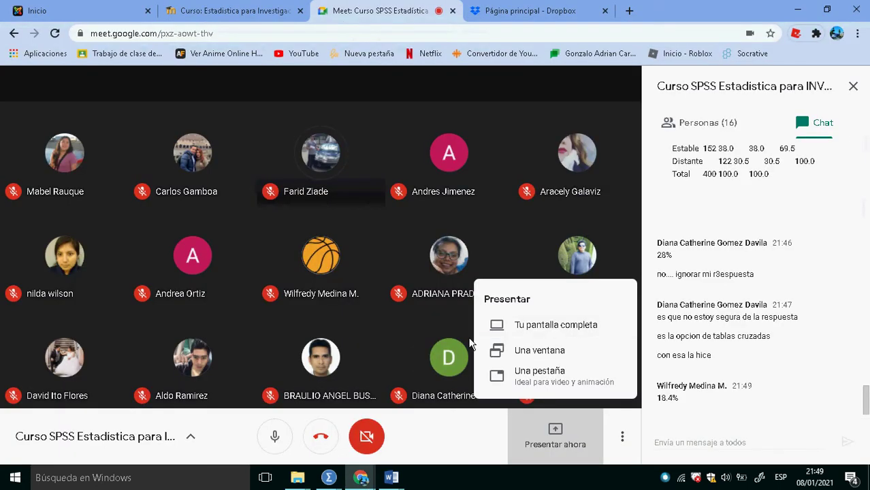
{"action": "left_click", "coordinate": [559, 334]}
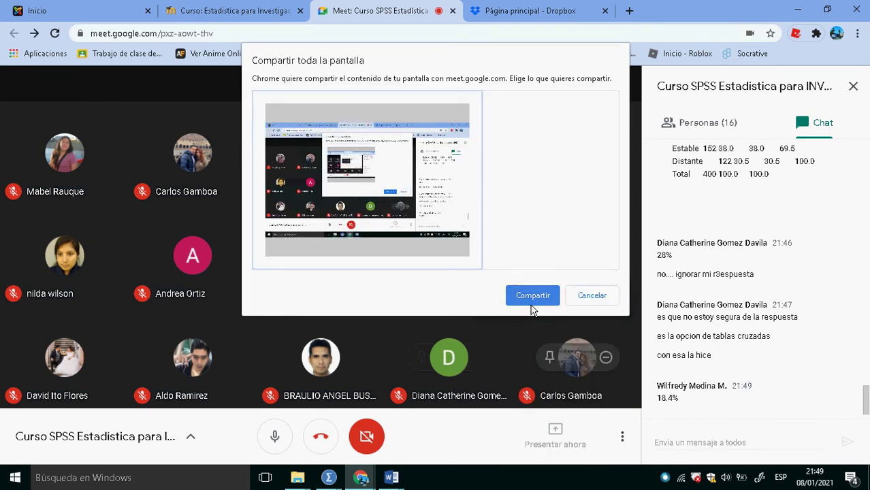
{"action": "left_click", "coordinate": [531, 297]}
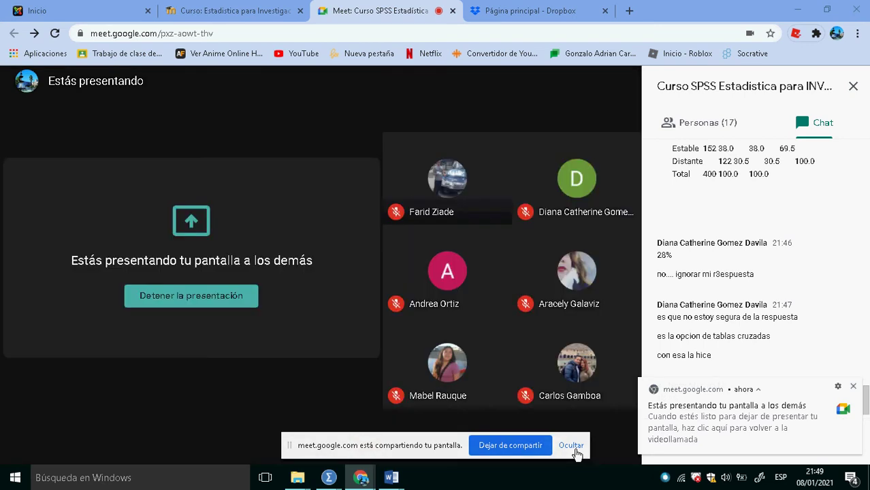
Return to the Encuesta.sav data in SPSS and reset the Tablas cruzadas dialog to empty rows and columns
{"action": "key", "text": "alt+Tab"}
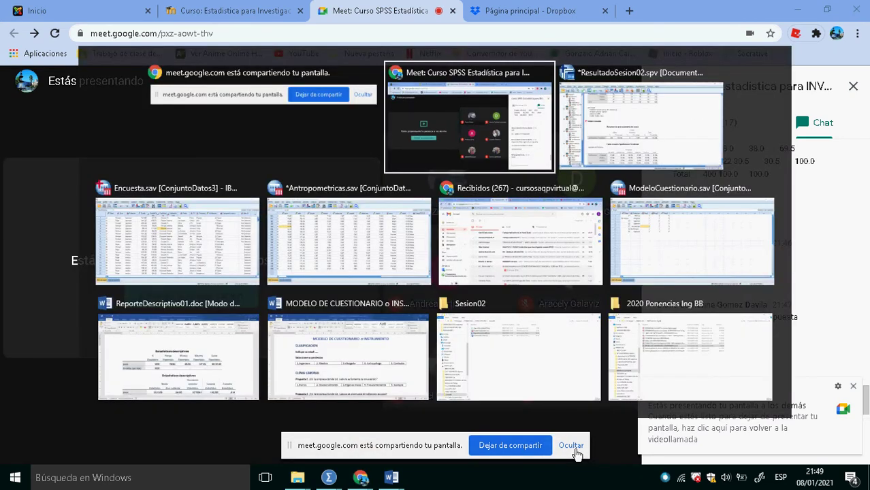
{"action": "key", "text": "Tab"}
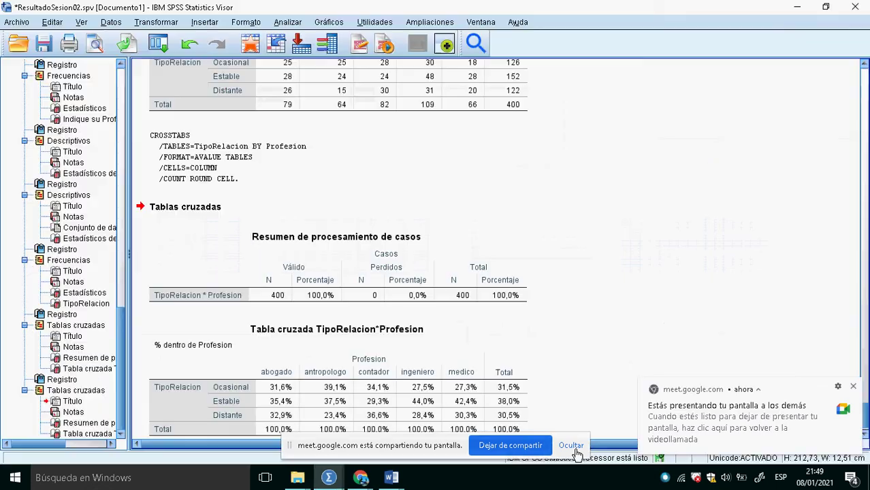
{"action": "left_click", "coordinate": [253, 47]}
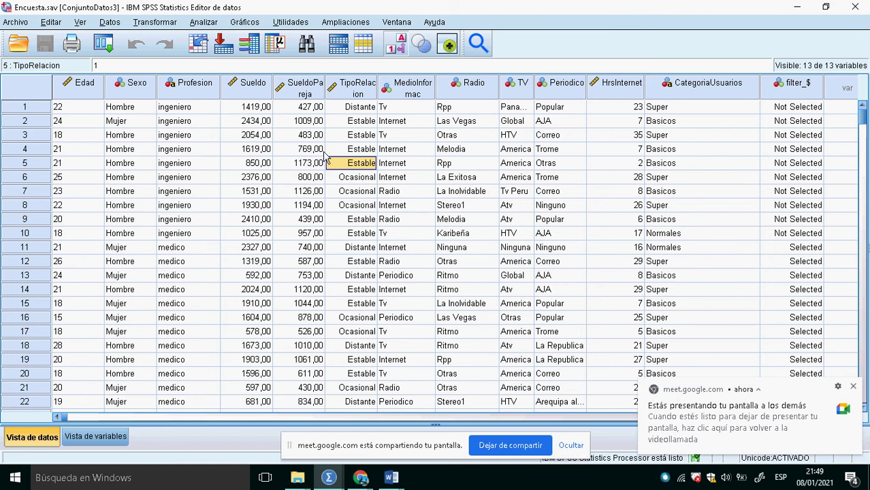
{"action": "left_click", "coordinate": [305, 111]}
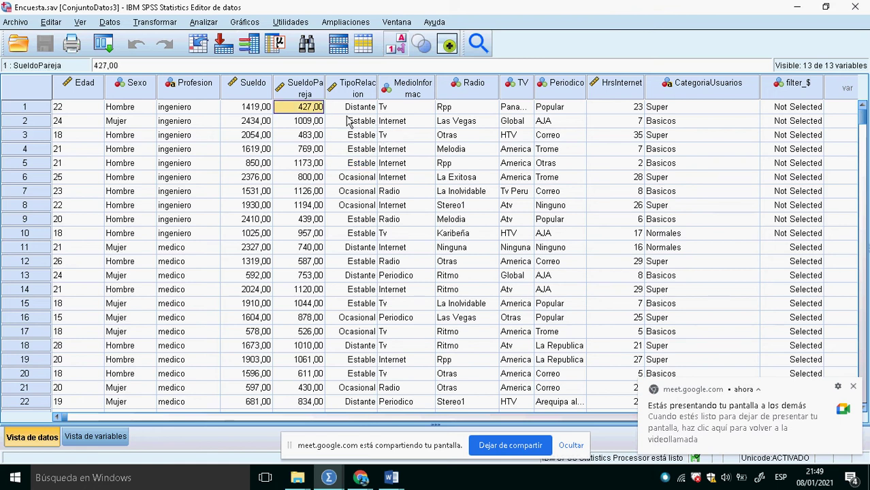
{"action": "left_click", "coordinate": [202, 22]}
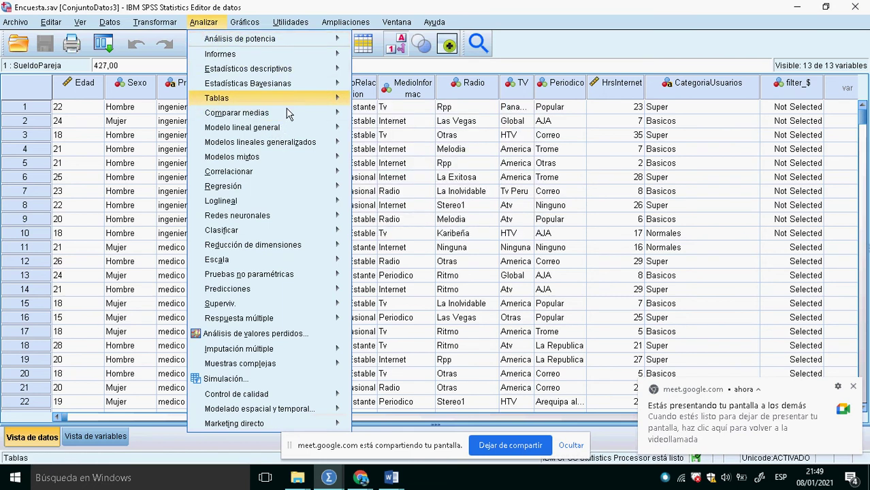
{"action": "mouse_move", "coordinate": [307, 69]}
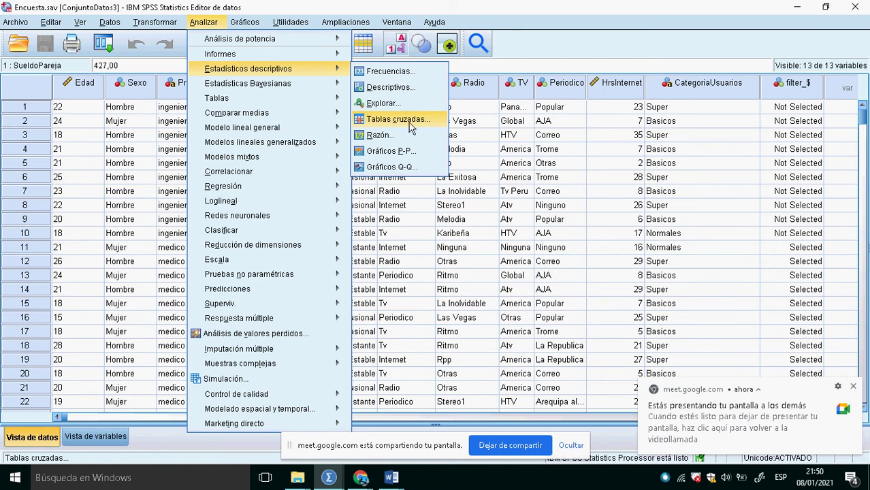
{"action": "left_click", "coordinate": [396, 123]}
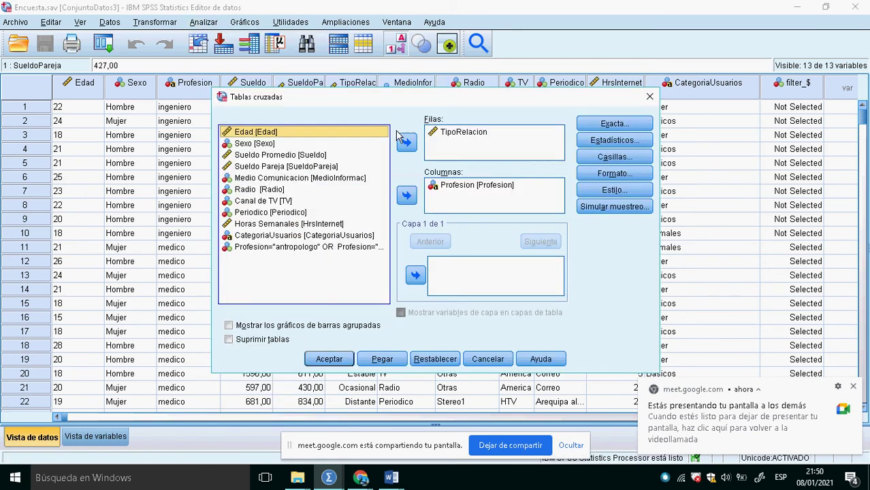
{"action": "left_click", "coordinate": [448, 360]}
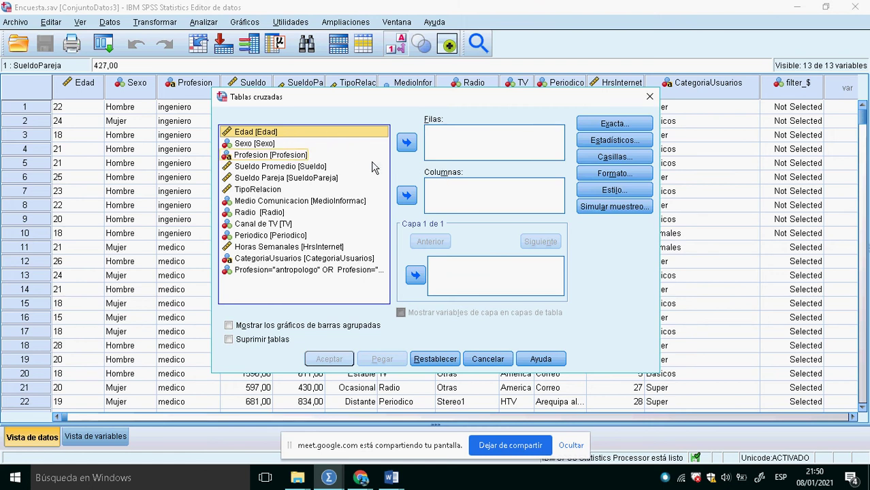
Run the Tablas cruzadas analysis with Profesion in rows and TipoRelacion in columns, and point out the resulting count table
{"action": "left_click", "coordinate": [280, 155]}
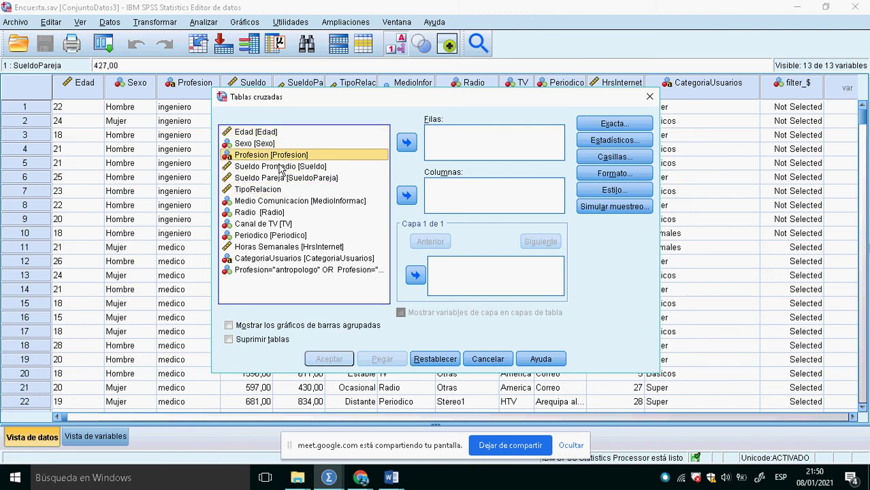
{"action": "left_click", "coordinate": [407, 143]}
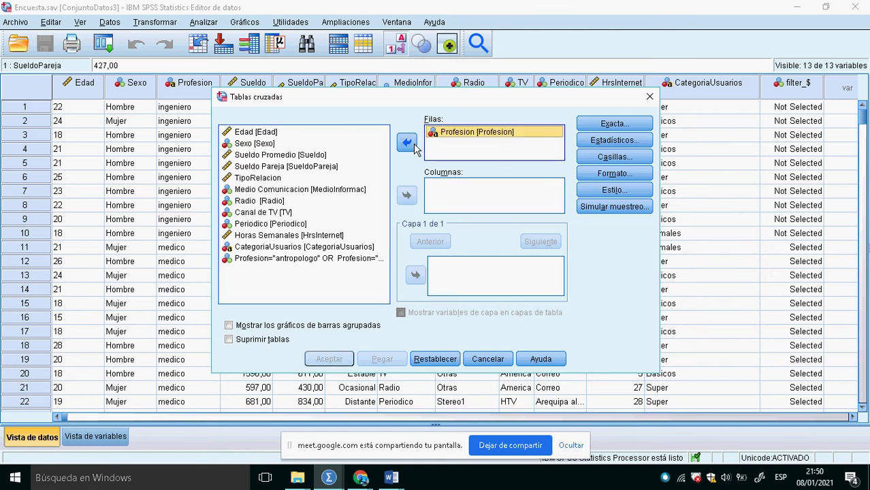
{"action": "left_click", "coordinate": [269, 179]}
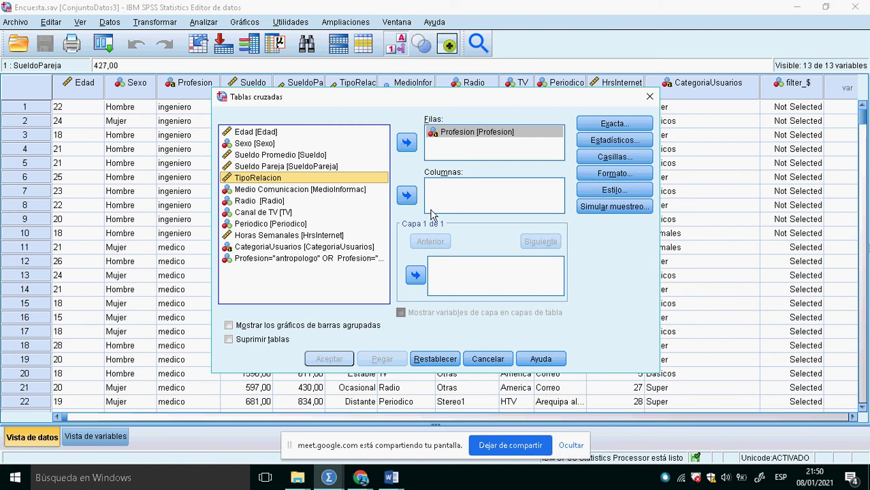
{"action": "left_click", "coordinate": [407, 196]}
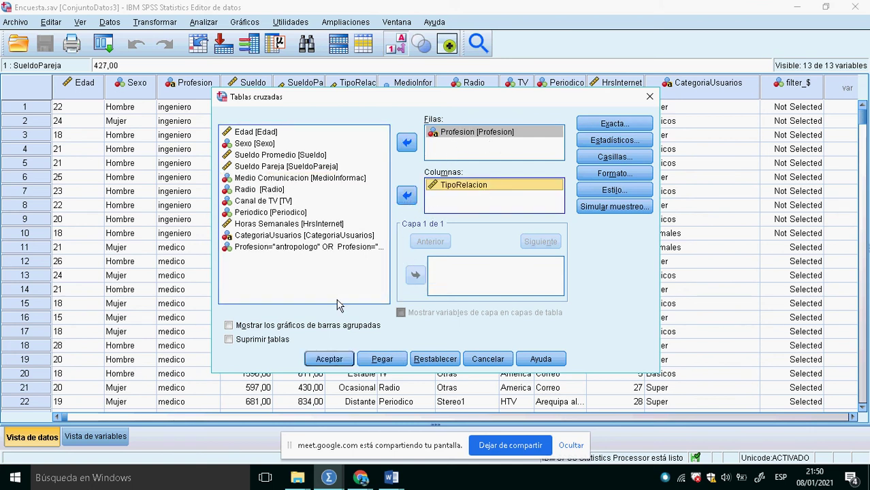
{"action": "left_click", "coordinate": [329, 358]}
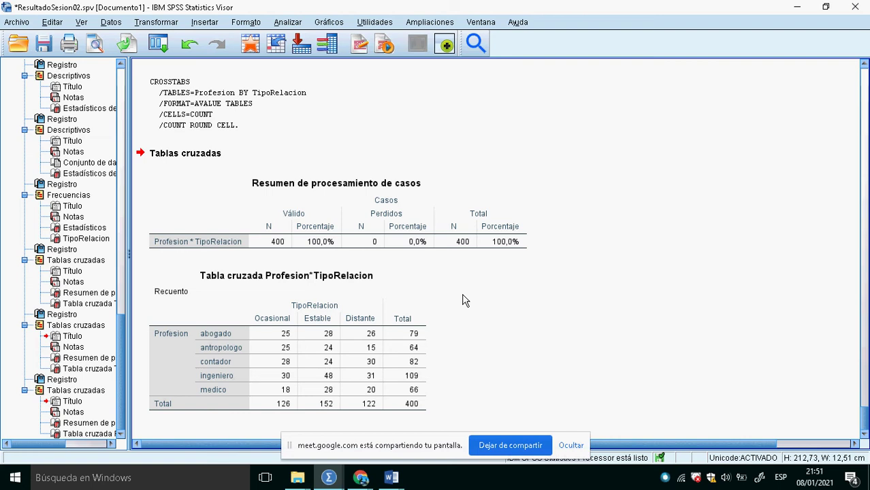
{"action": "left_click", "coordinate": [316, 349]}
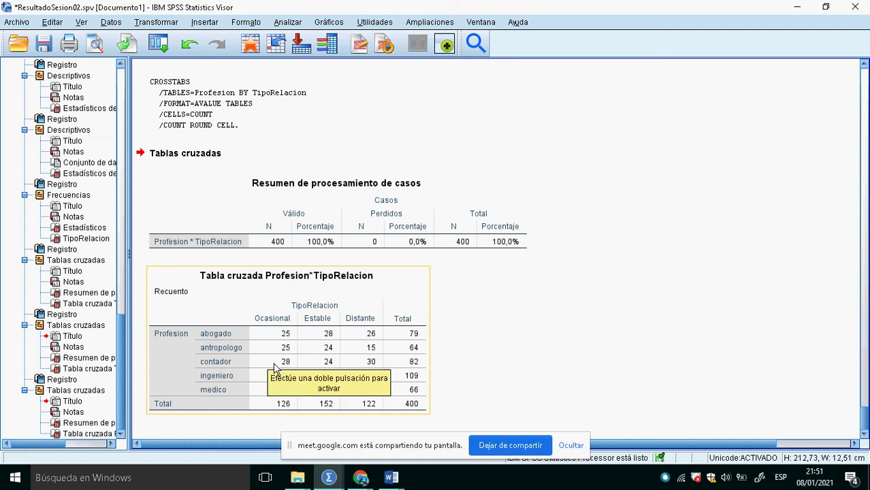
Check the students' latest answers in the Meet chat and return to the Profesion by TipoRelacion count table in the SPSS output
{"action": "key", "text": "alt+Tab"}
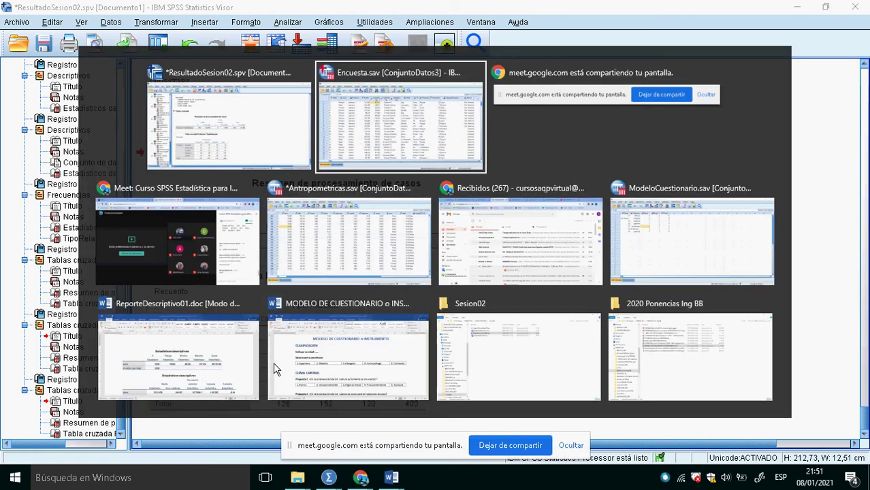
{"action": "key", "text": "Tab"}
{"action": "key", "text": "Tab"}
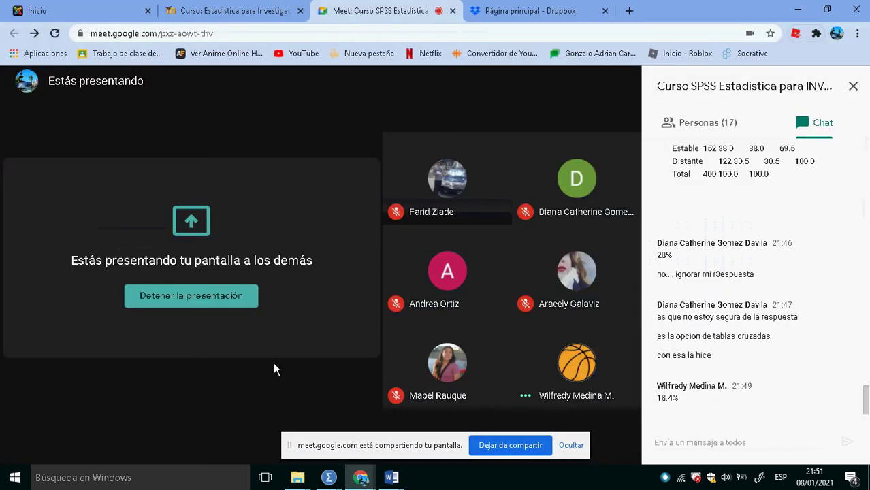
{"action": "key", "text": "alt+Tab"}
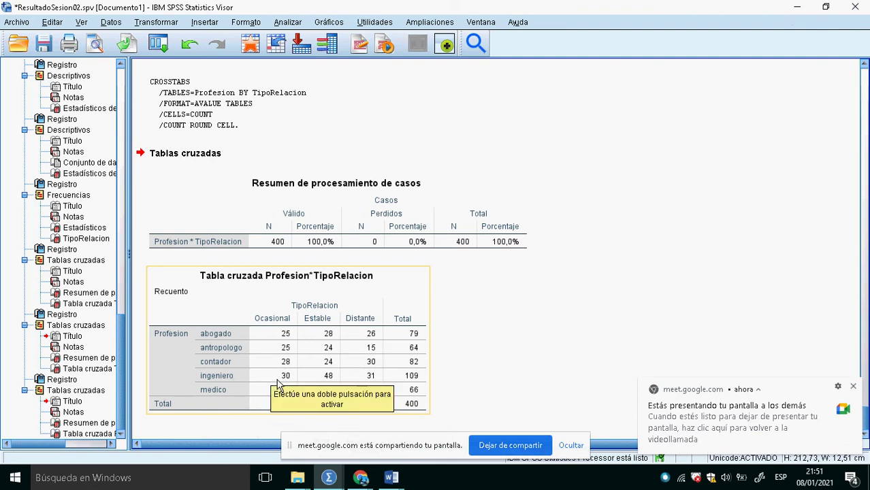
{"action": "left_click", "coordinate": [593, 392]}
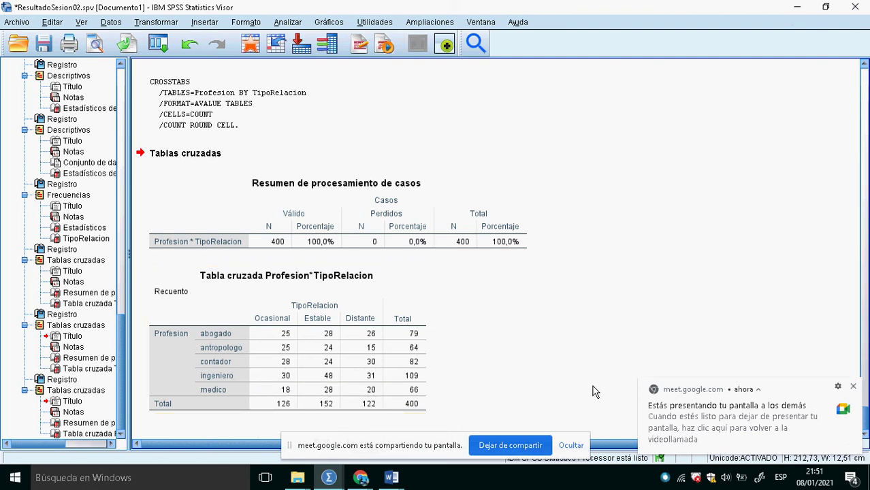
{"action": "left_click", "coordinate": [398, 377]}
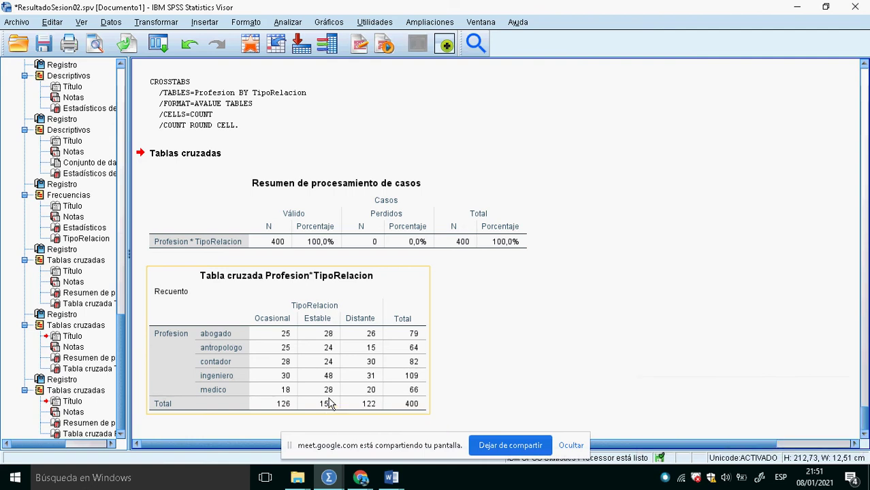
Run the Profesion by TipoRelacion crosstab with Columna percentages in the cells instead of the Observado counts
{"action": "left_click", "coordinate": [252, 47]}
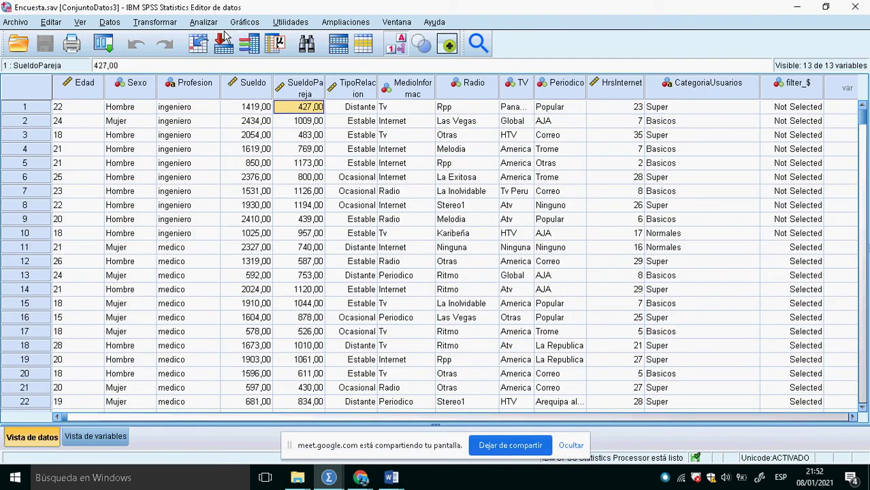
{"action": "left_click", "coordinate": [204, 22]}
{"action": "mouse_move", "coordinate": [296, 71]}
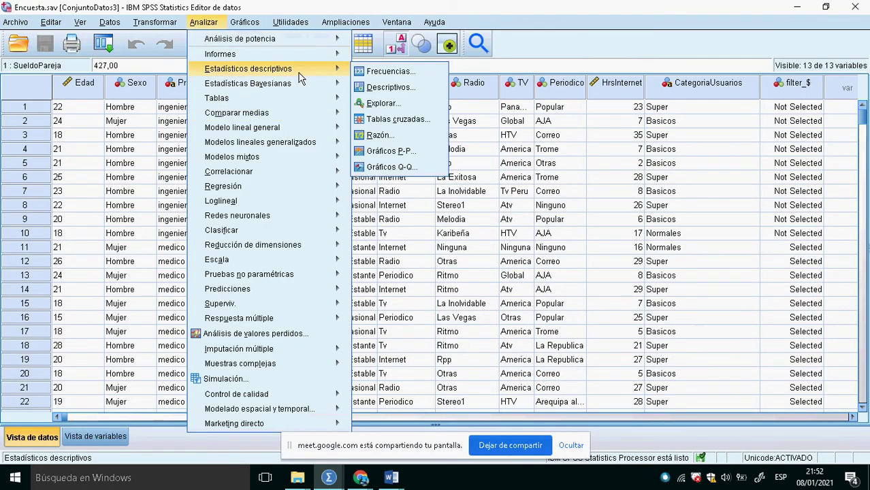
{"action": "left_click", "coordinate": [391, 115]}
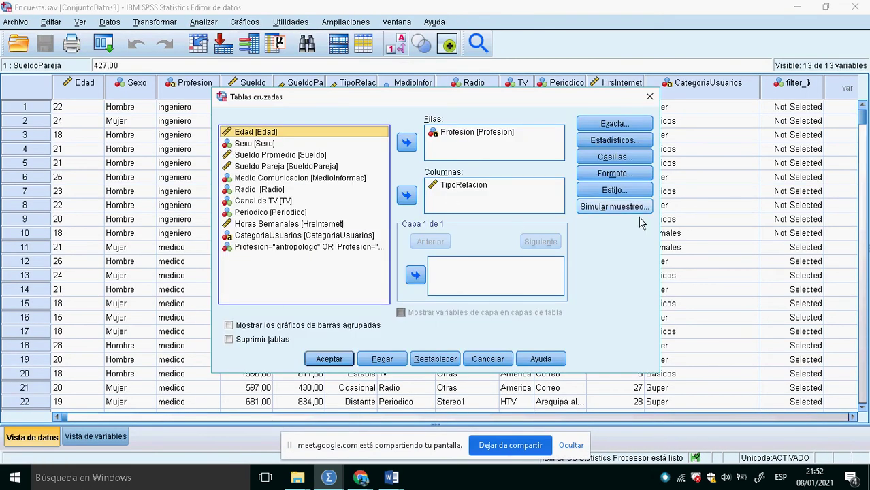
{"action": "left_click", "coordinate": [606, 158]}
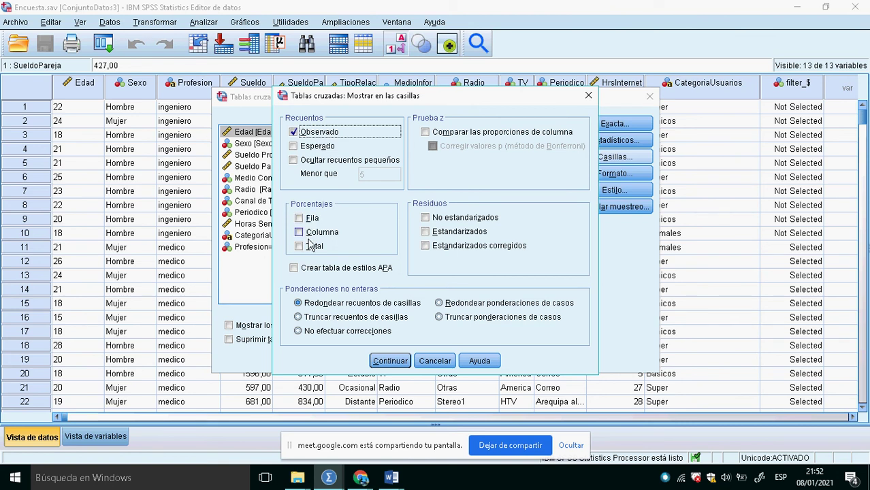
{"action": "left_click", "coordinate": [299, 138]}
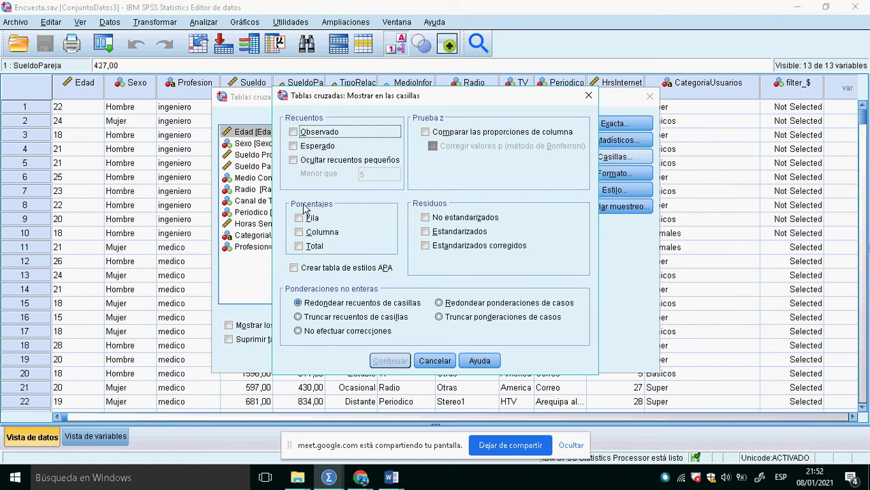
{"action": "left_click", "coordinate": [314, 233]}
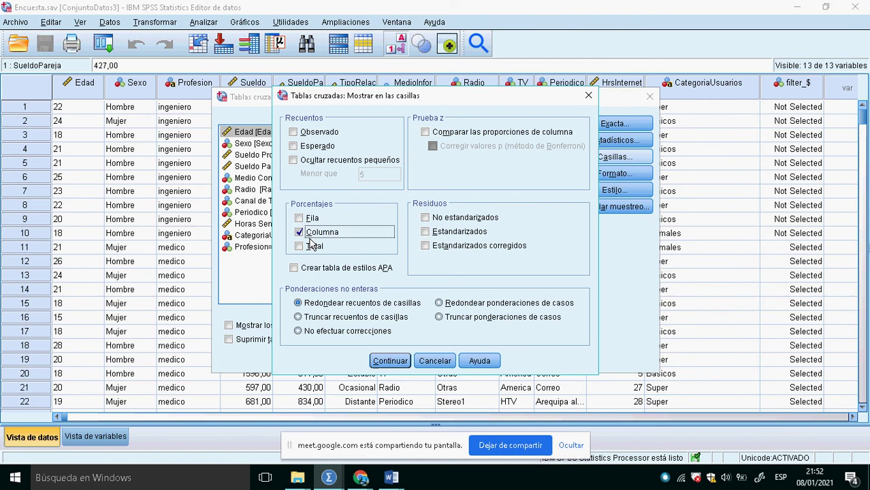
{"action": "left_click", "coordinate": [390, 361]}
{"action": "left_click", "coordinate": [329, 361]}
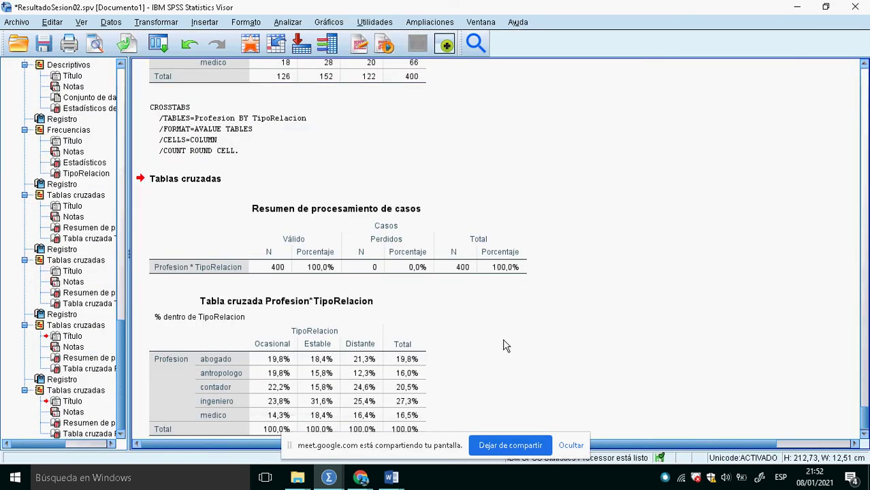
{"action": "scroll", "coordinate": [505, 346], "scroll_direction": "down", "scroll_amount": 1}
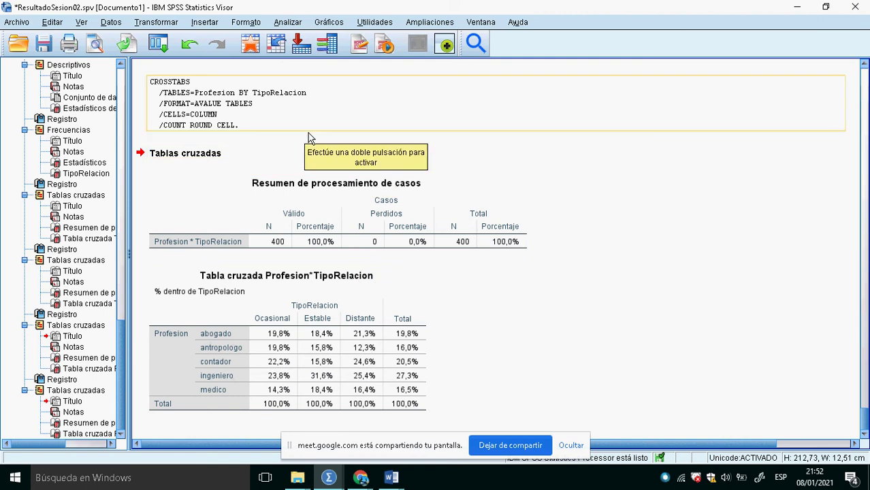
Rerun the crosstab after reviewing its cell percentages, keeping only Columna, and compare the new table with the earlier crosstabs in the output
{"action": "left_click", "coordinate": [259, 52]}
{"action": "left_click", "coordinate": [204, 22]}
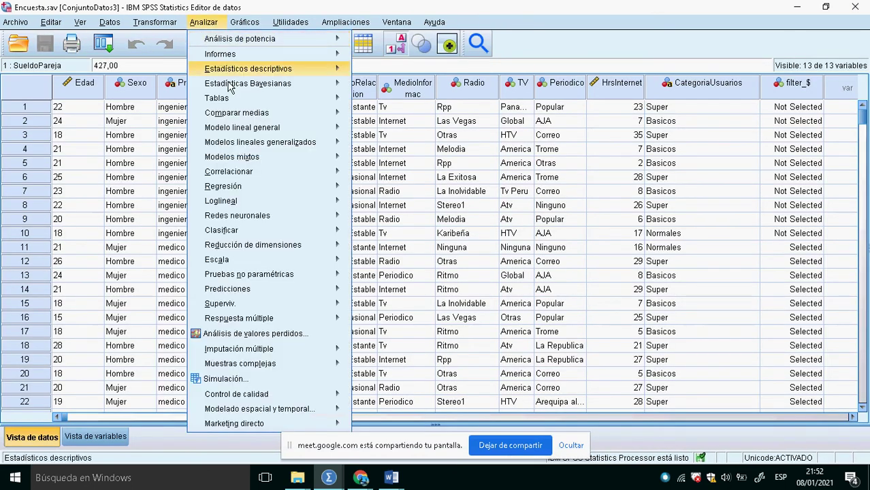
{"action": "mouse_move", "coordinate": [320, 68]}
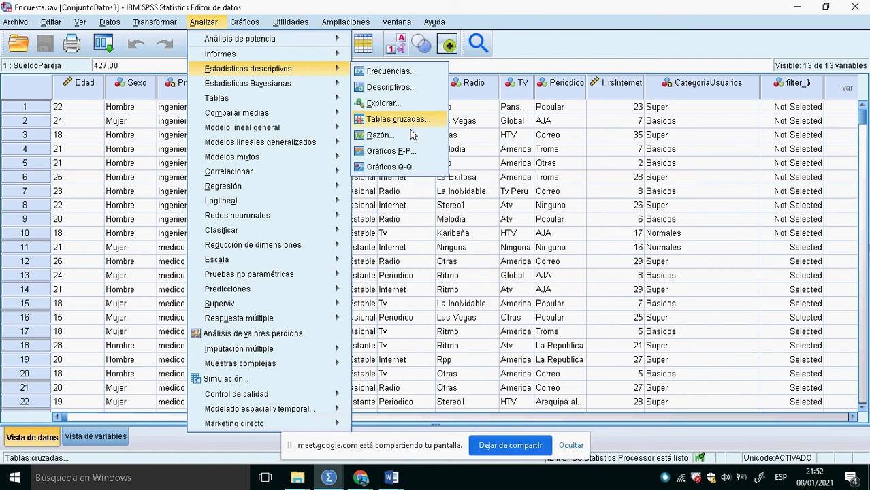
{"action": "left_click", "coordinate": [398, 120]}
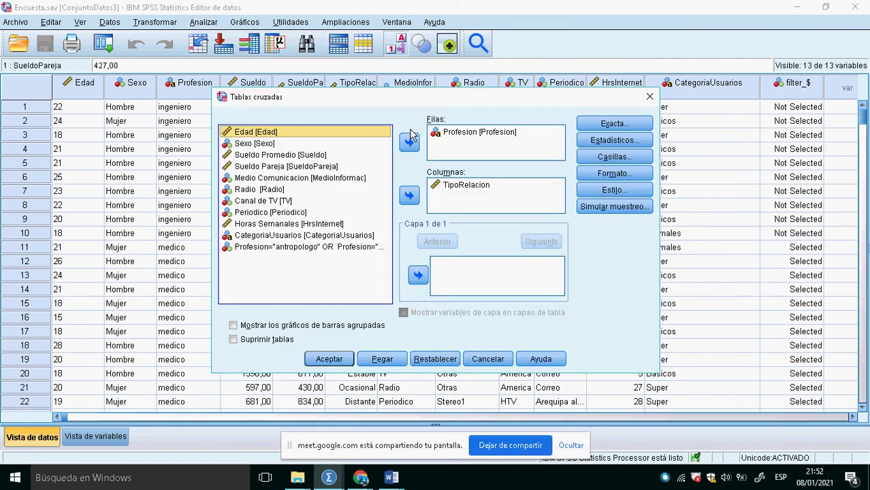
{"action": "left_click", "coordinate": [624, 164]}
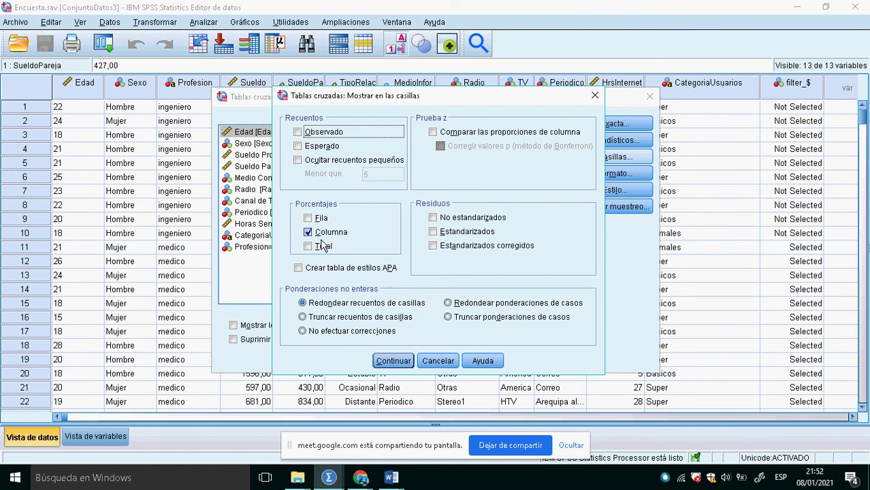
{"action": "left_click", "coordinate": [318, 224]}
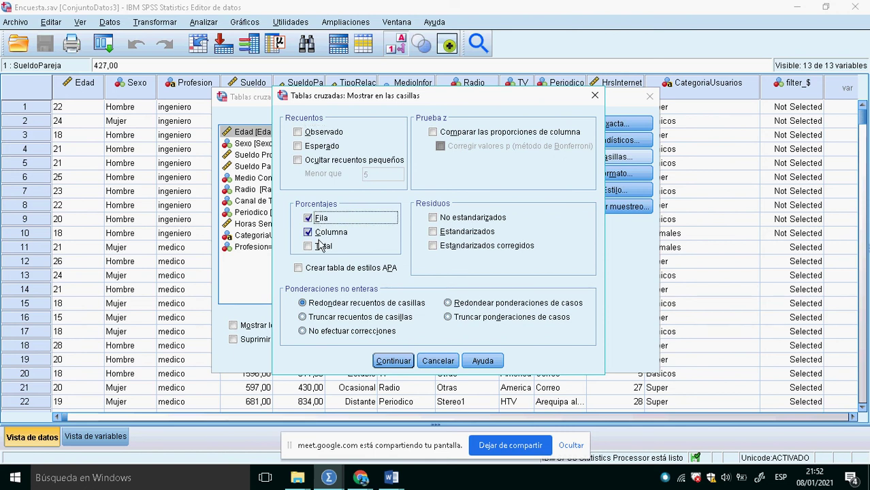
{"action": "left_click", "coordinate": [318, 224]}
{"action": "left_click", "coordinate": [393, 361]}
{"action": "left_click", "coordinate": [329, 361]}
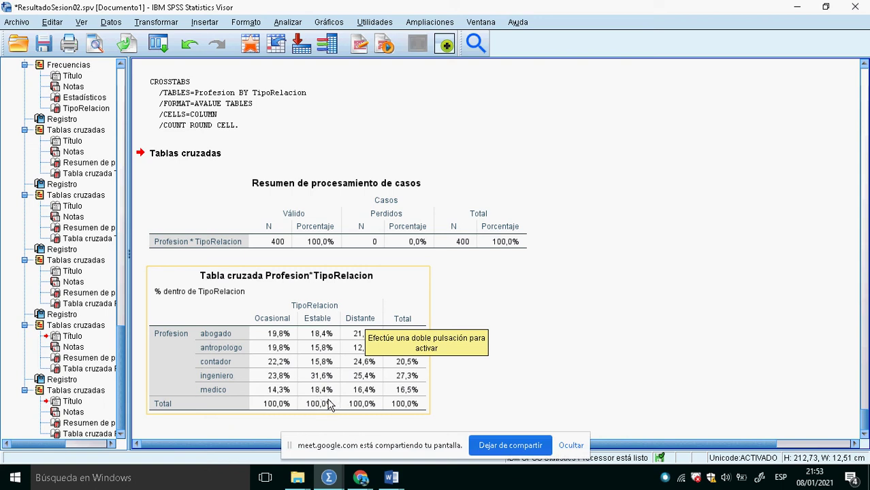
{"action": "scroll", "coordinate": [575, 284], "scroll_direction": "up", "scroll_amount": 4}
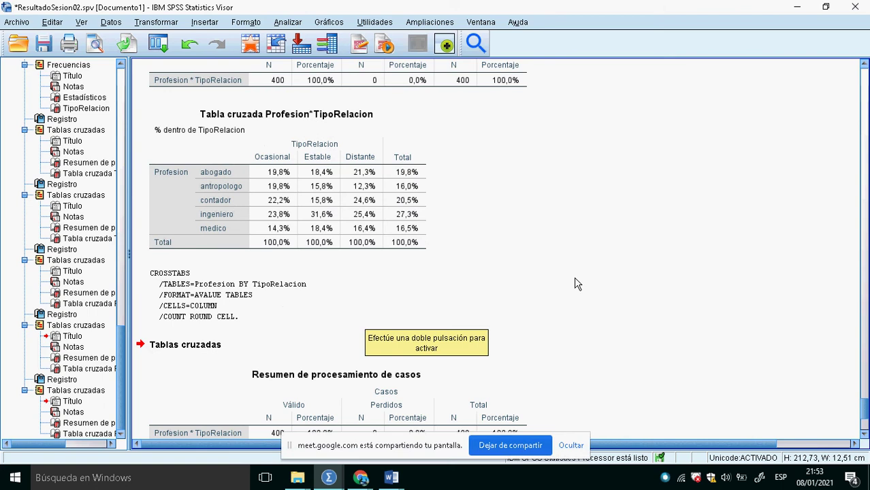
{"action": "scroll", "coordinate": [575, 284], "scroll_direction": "up", "scroll_amount": 6}
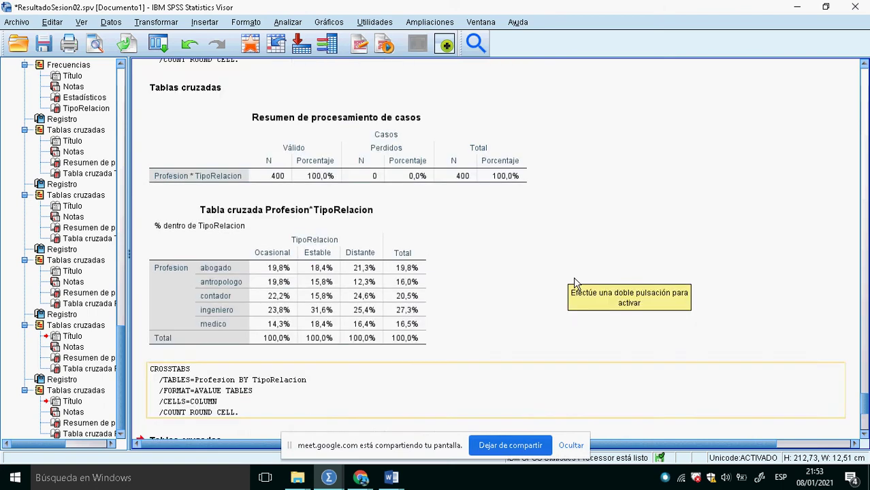
{"action": "scroll", "coordinate": [575, 283], "scroll_direction": "up", "scroll_amount": 7}
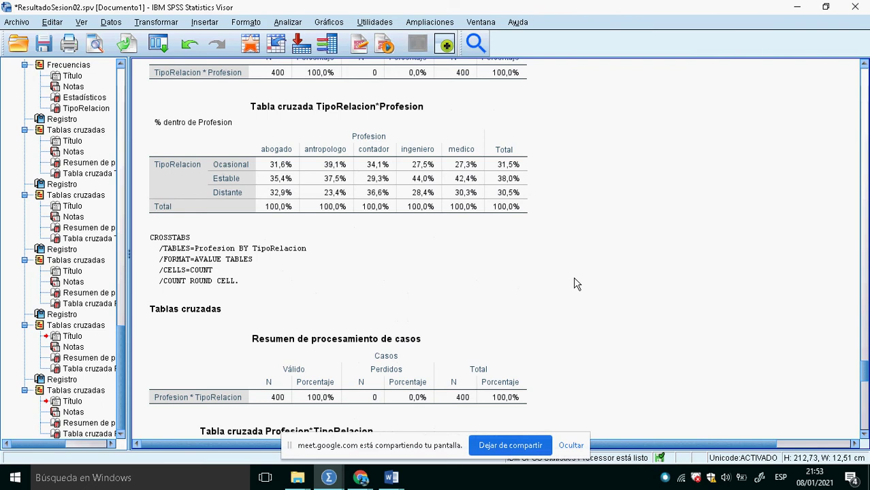
{"action": "scroll", "coordinate": [575, 284], "scroll_direction": "down", "scroll_amount": 12}
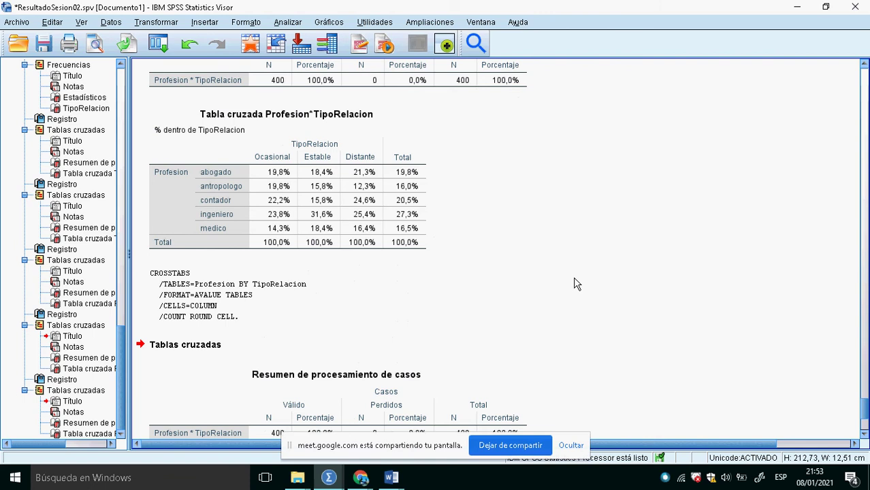
{"action": "scroll", "coordinate": [575, 284], "scroll_direction": "down", "scroll_amount": 4}
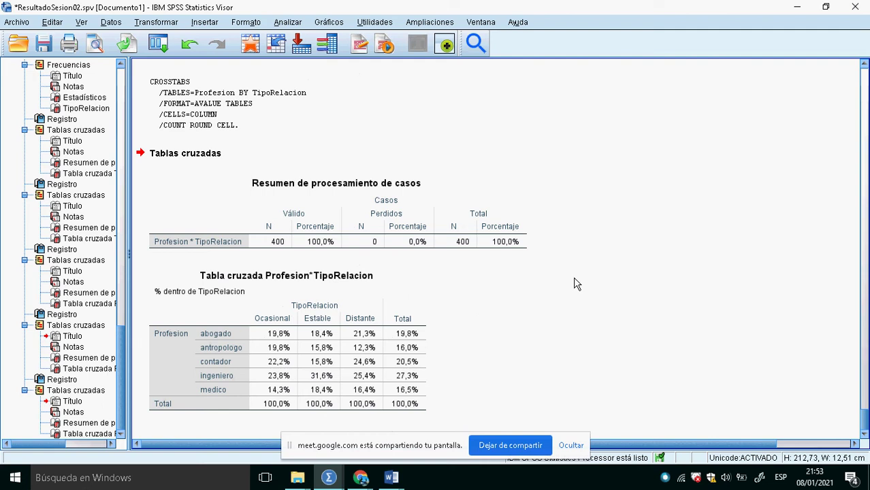
Run the Profesion by TipoRelacion crosstab again with Fila percentages in the cells instead of Columna
{"action": "left_click", "coordinate": [250, 45]}
{"action": "left_click", "coordinate": [207, 23]}
{"action": "mouse_move", "coordinate": [308, 73]}
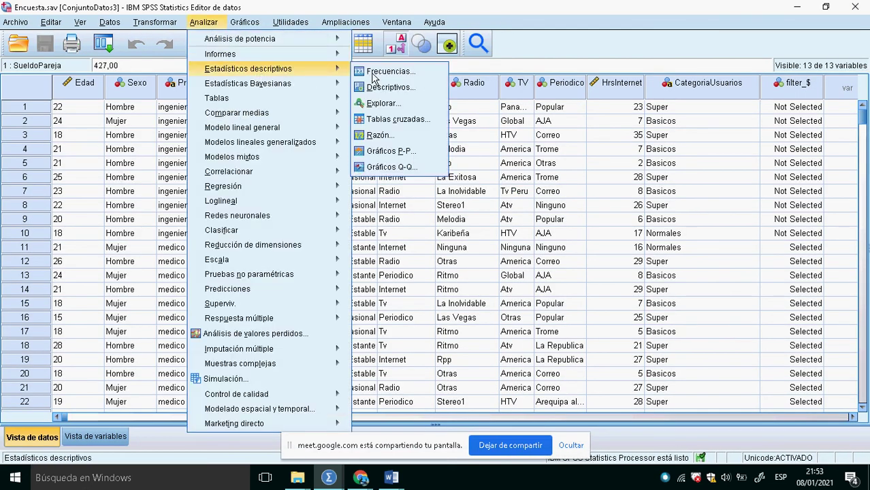
{"action": "left_click", "coordinate": [402, 121]}
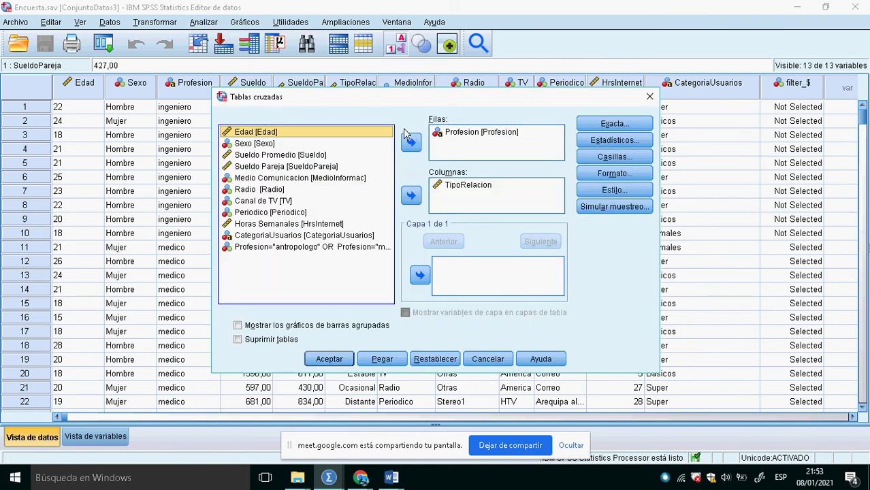
{"action": "left_click", "coordinate": [614, 156]}
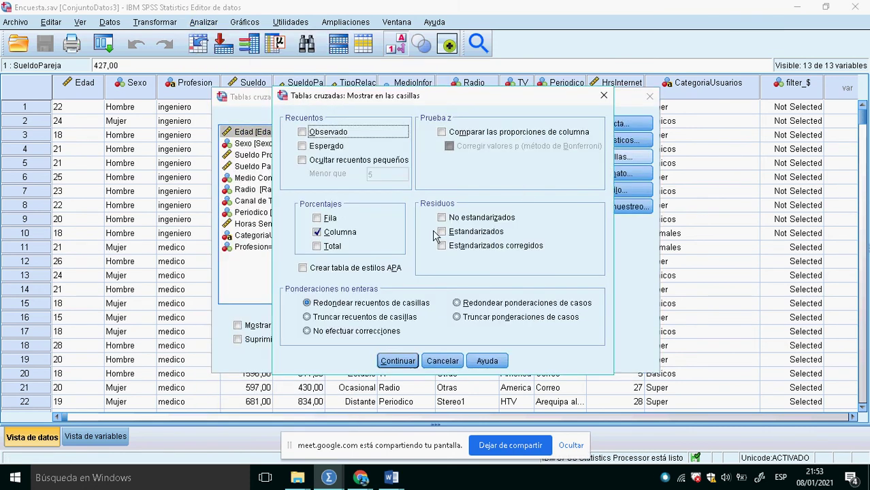
{"action": "left_click", "coordinate": [326, 218]}
{"action": "left_click", "coordinate": [335, 233]}
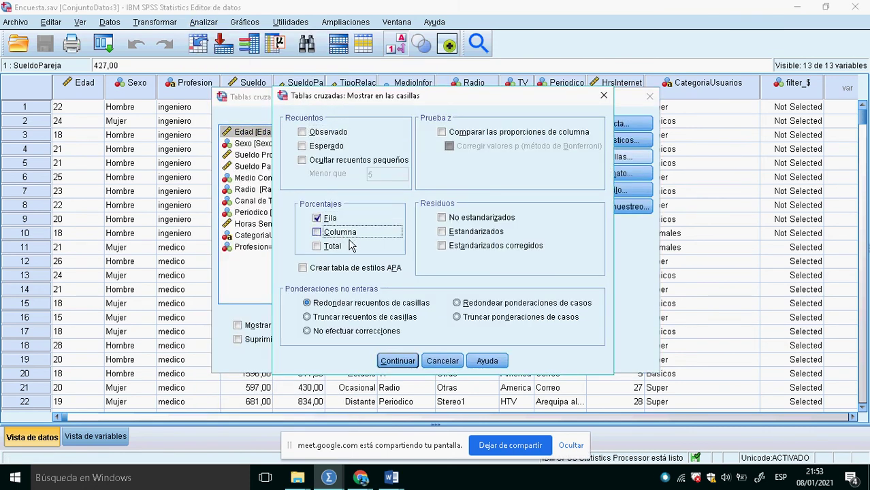
{"action": "left_click", "coordinate": [407, 366]}
{"action": "left_click", "coordinate": [330, 413]}
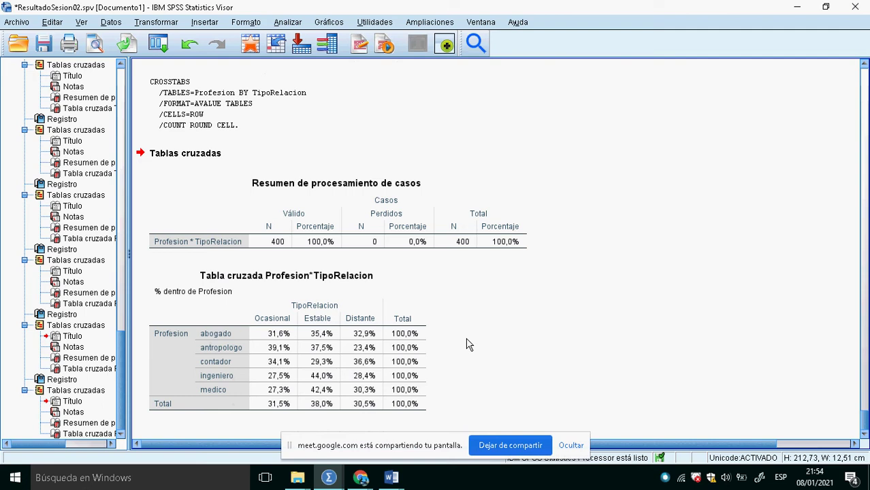
Delete the case processing summary and the CROSSTABS syntax log of the row-percentage crosstab so its table follows the column-percentage one
{"action": "left_click", "coordinate": [310, 242]}
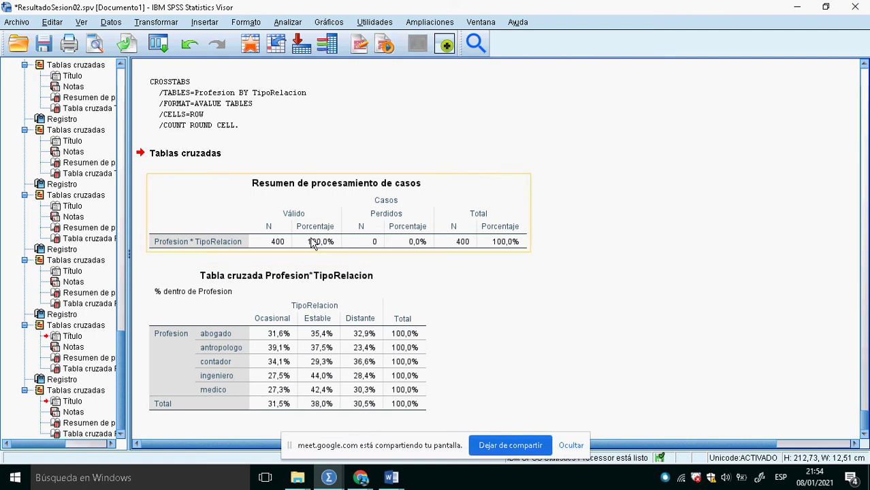
{"action": "key", "text": "Delete"}
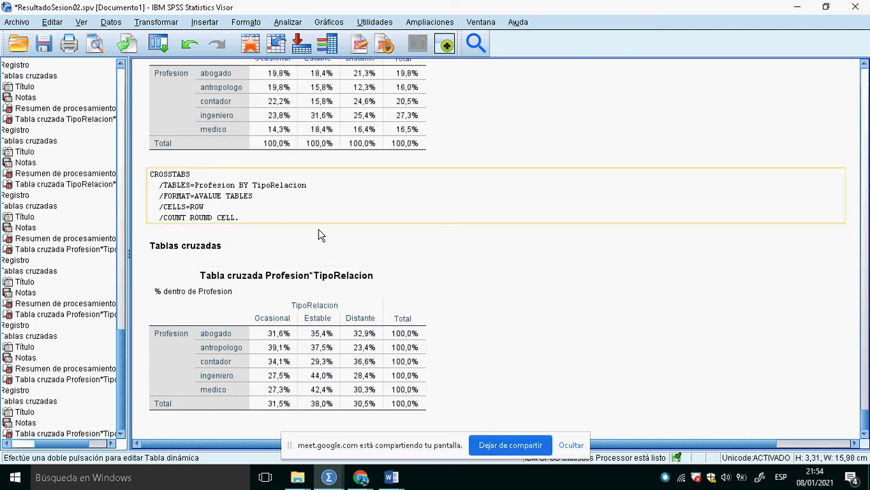
{"action": "scroll", "coordinate": [320, 234], "scroll_direction": "up", "scroll_amount": 3}
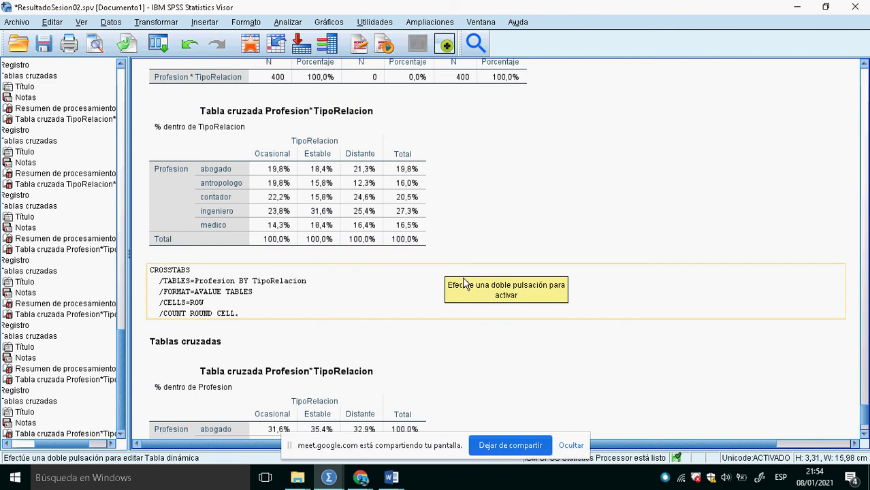
{"action": "scroll", "coordinate": [474, 292], "scroll_direction": "down", "scroll_amount": 3}
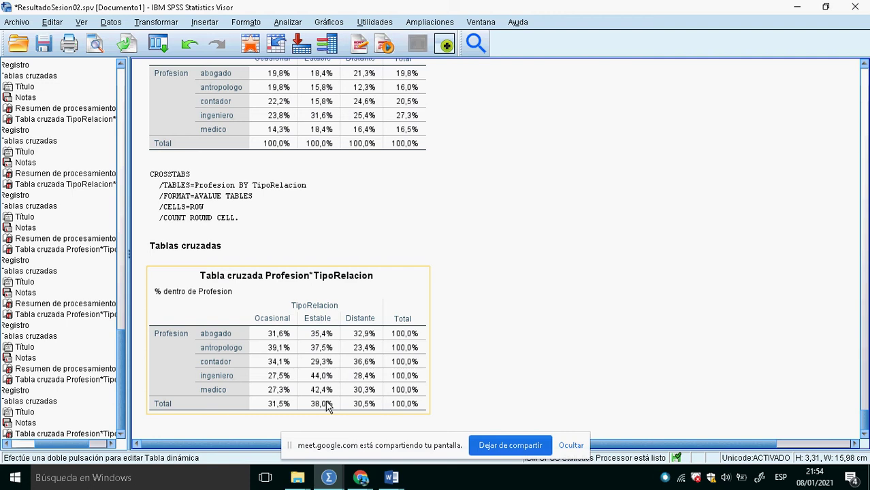
{"action": "left_click", "coordinate": [227, 216]}
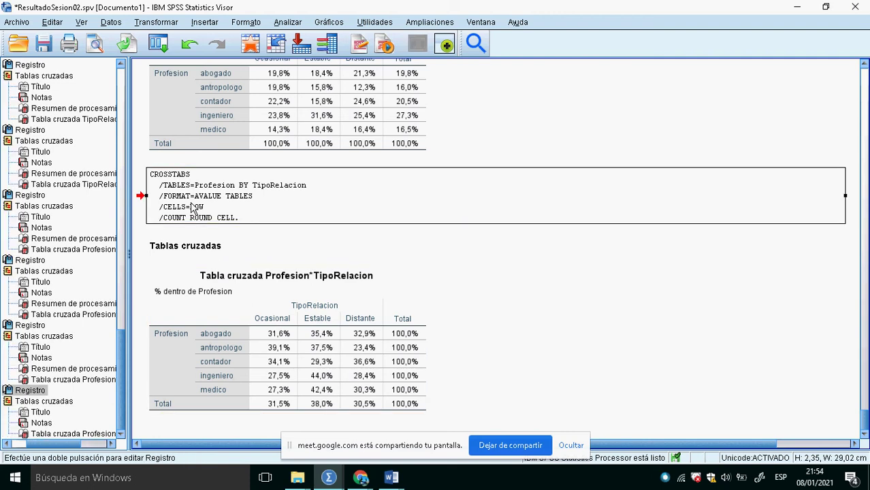
{"action": "key", "text": "Delete"}
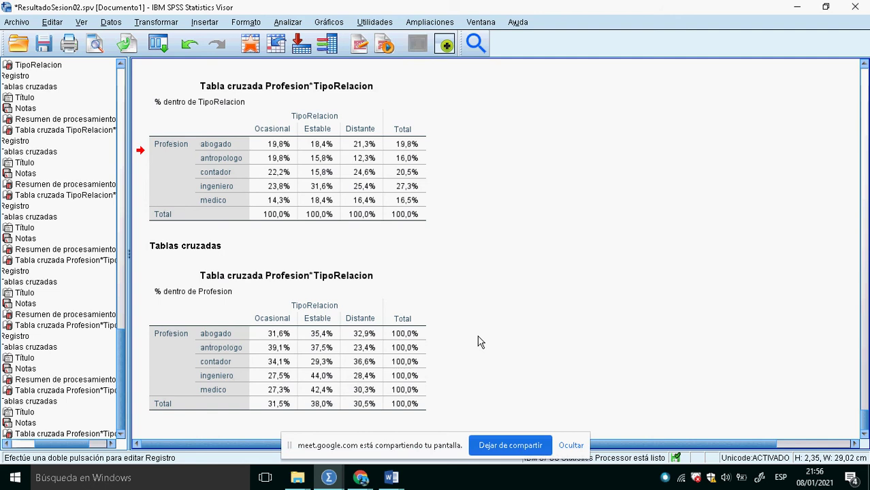
{"action": "key", "text": "XF86AudioLowerVolume"}
{"action": "key", "text": "XF86AudioLowerVolume"}
{"action": "key", "text": "XF86AudioLowerVolume"}
{"action": "key", "text": "XF86AudioRaiseVolume"}
{"action": "key", "text": "XF86AudioRaiseVolume"}
{"action": "key", "text": "XF86AudioRaiseVolume"}
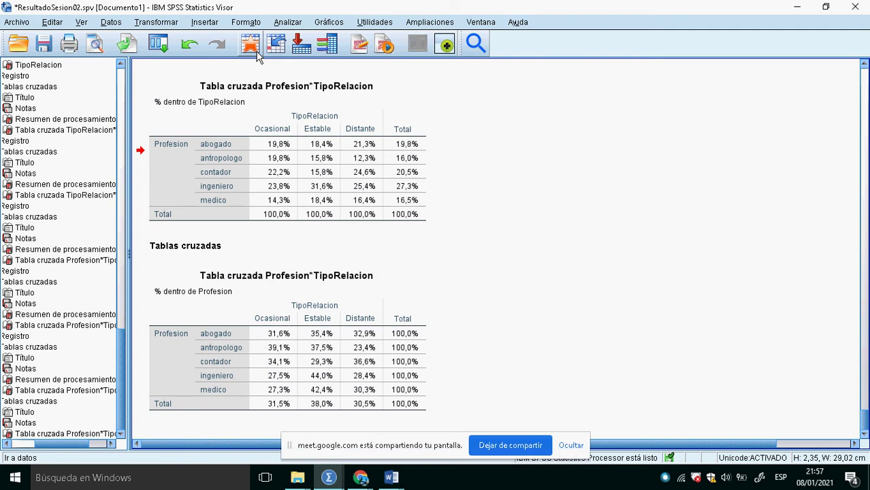
Stop sharing the screen and look through the Encuesta.sav data down to its last case and back to the first
{"action": "left_click", "coordinate": [512, 448]}
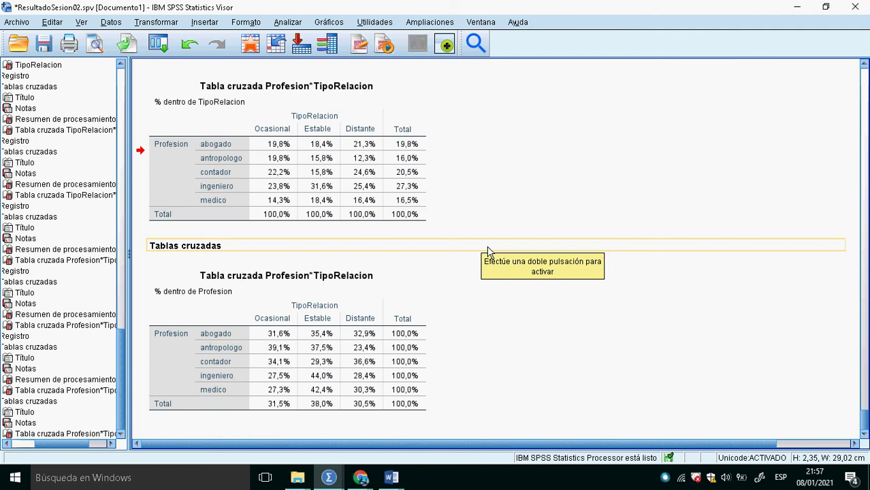
{"action": "left_click", "coordinate": [257, 48]}
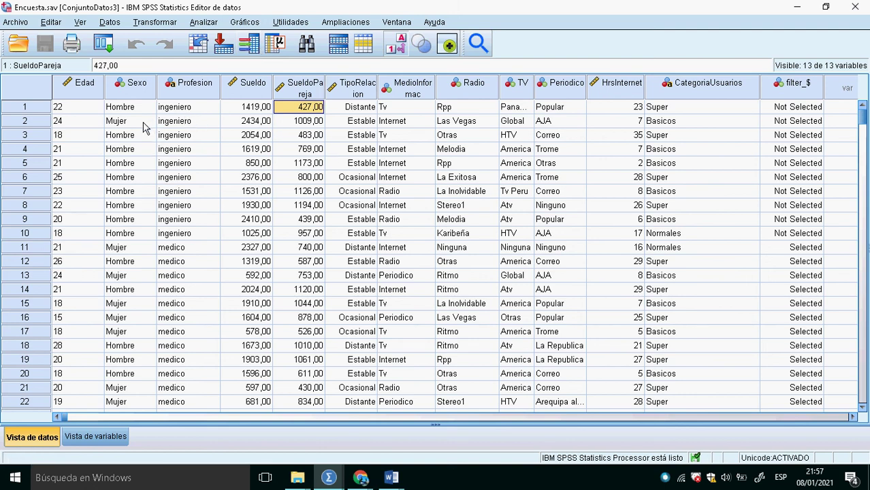
{"action": "scroll", "coordinate": [136, 198], "scroll_direction": "down", "scroll_amount": 20}
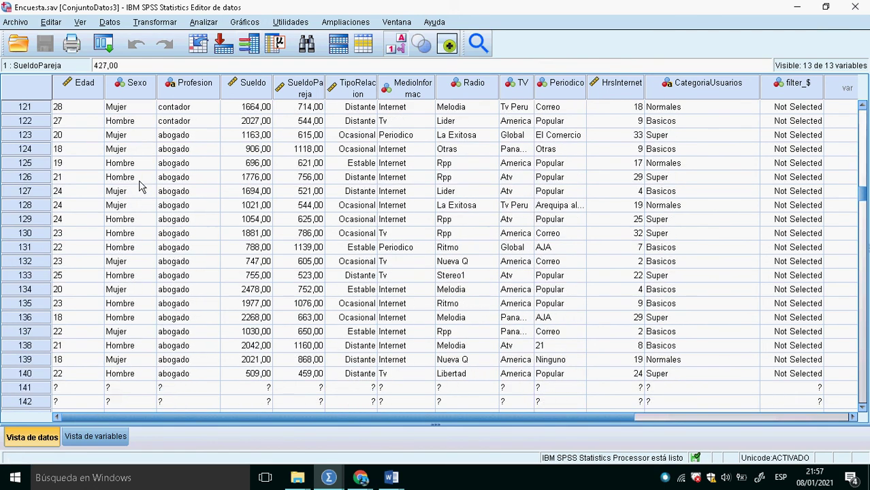
{"action": "left_click", "coordinate": [129, 178]}
{"action": "key", "text": "ctrl+Down"}
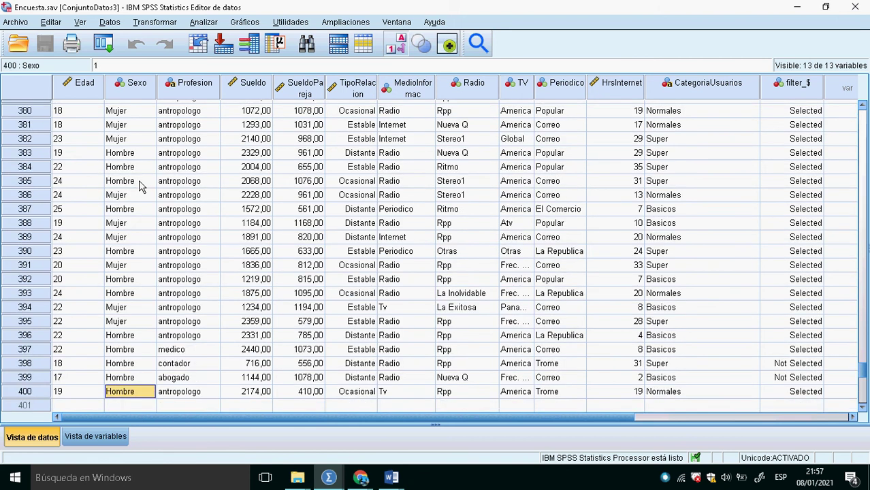
{"action": "key", "text": "ctrl+Up"}
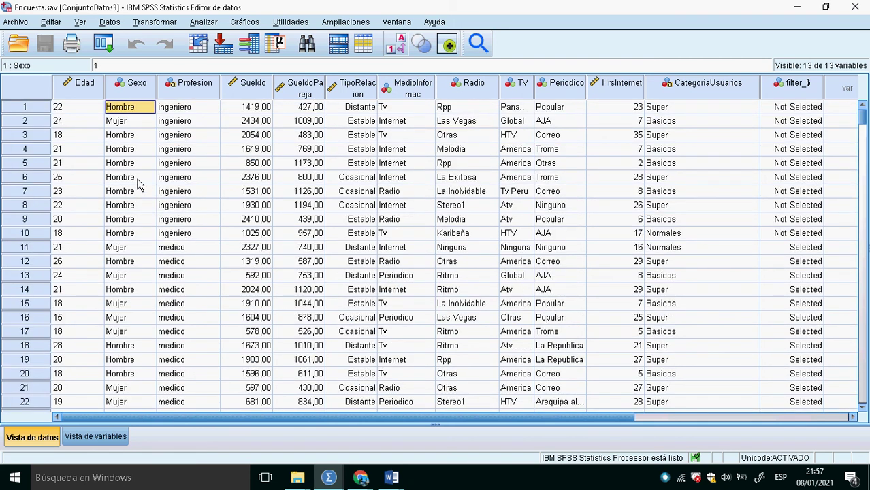
Present the entire screen in the Meet call again and return to the first case's Sexo value in the Encuesta.sav data
{"action": "key", "text": "alt+Tab"}
{"action": "key", "text": "Tab"}
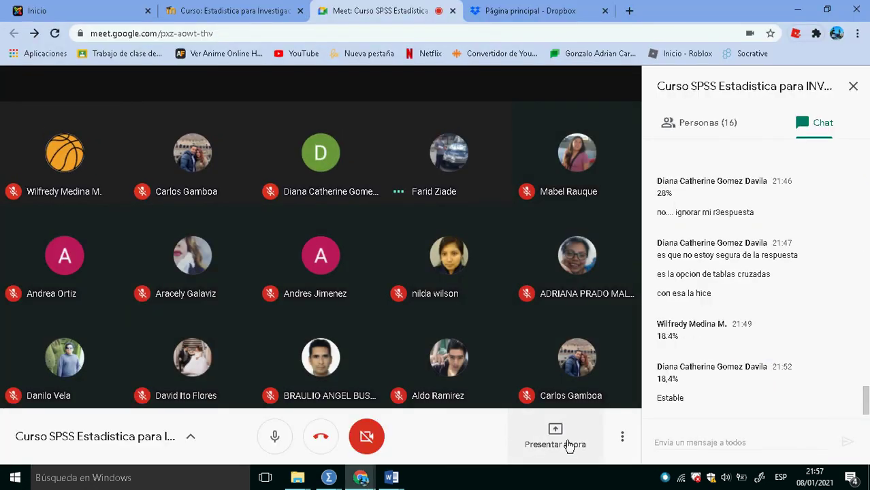
{"action": "left_click", "coordinate": [571, 445]}
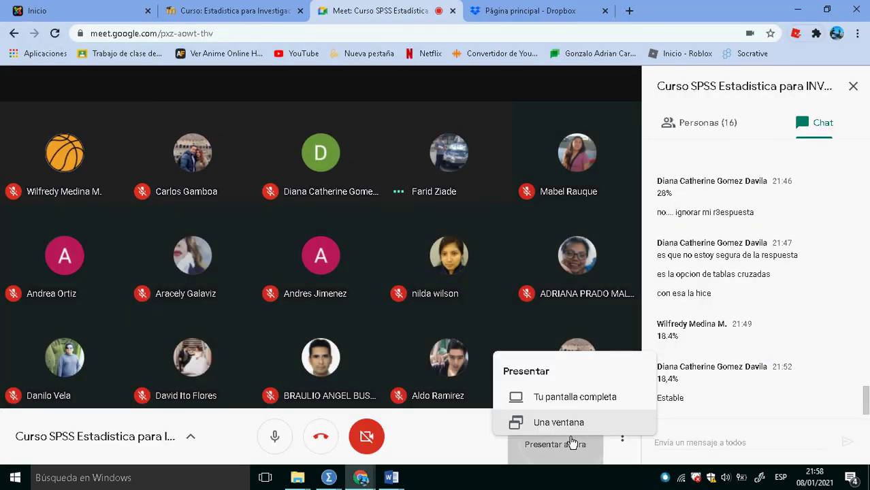
{"action": "left_click", "coordinate": [531, 325]}
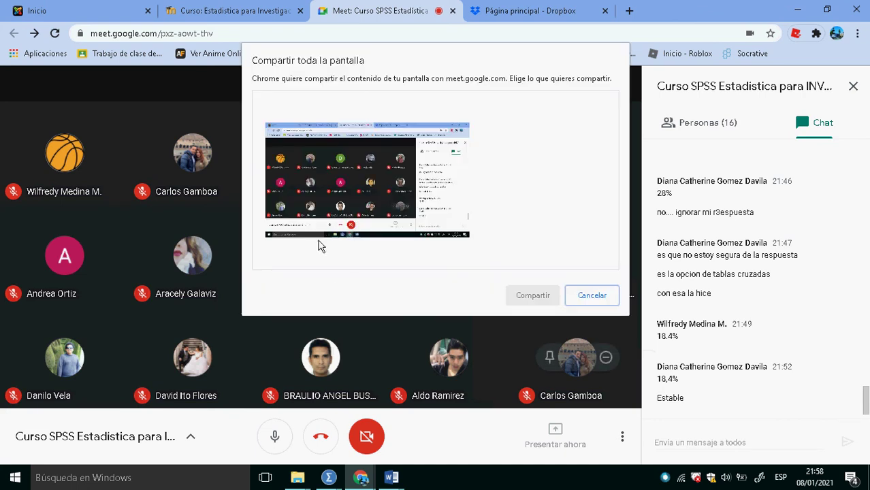
{"action": "left_click", "coordinate": [532, 301]}
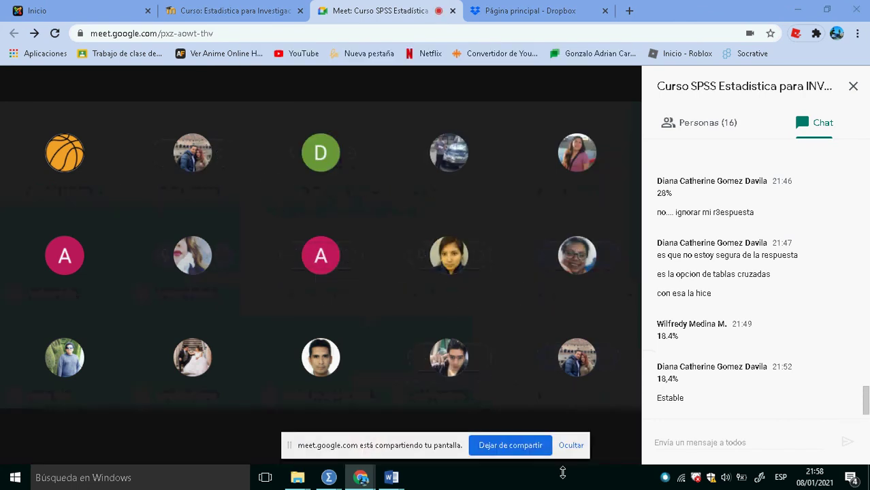
{"action": "key", "text": "alt+Tab"}
{"action": "key", "text": "alt+Tab"}
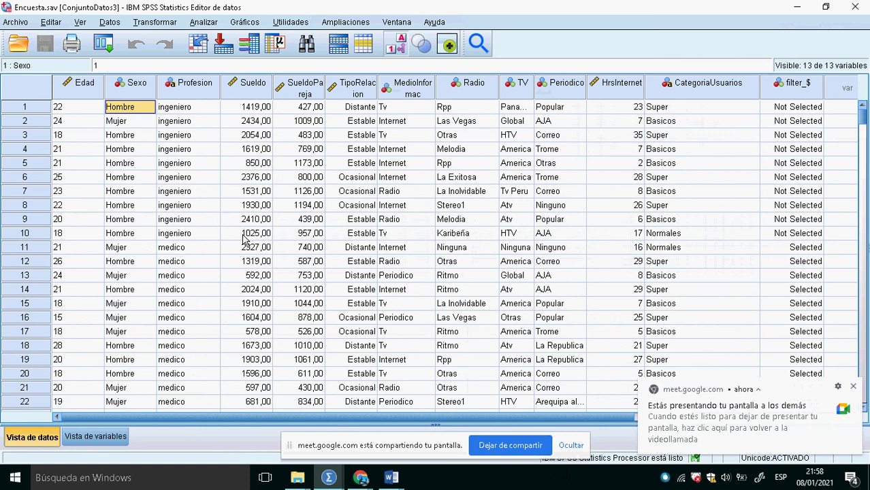
{"action": "left_click", "coordinate": [132, 137]}
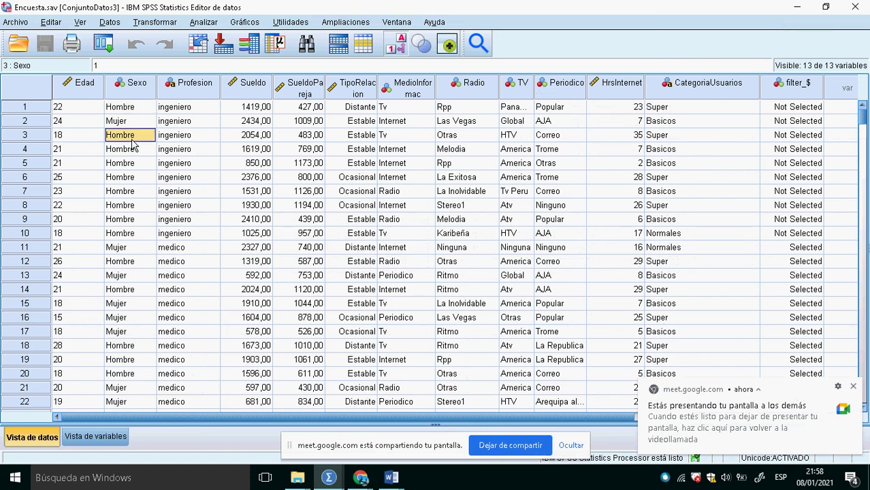
{"action": "key", "text": "Up"}
{"action": "key", "text": "Up"}
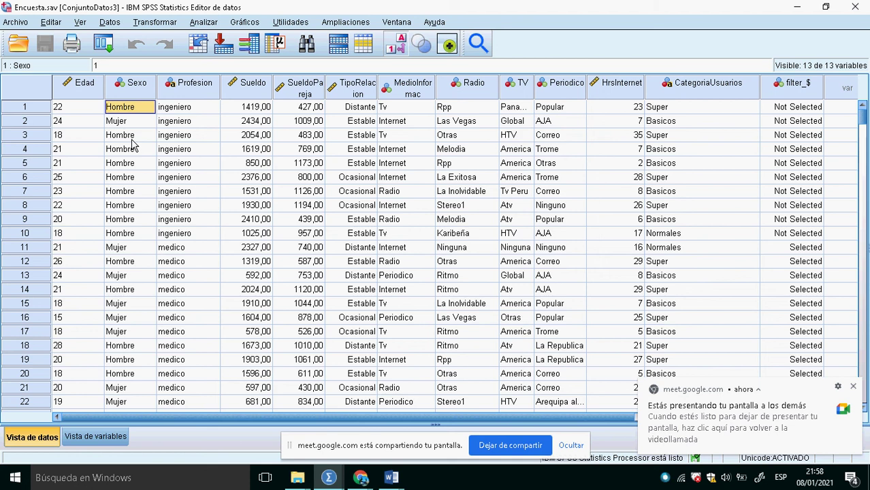
{"action": "left_click", "coordinate": [120, 23]}
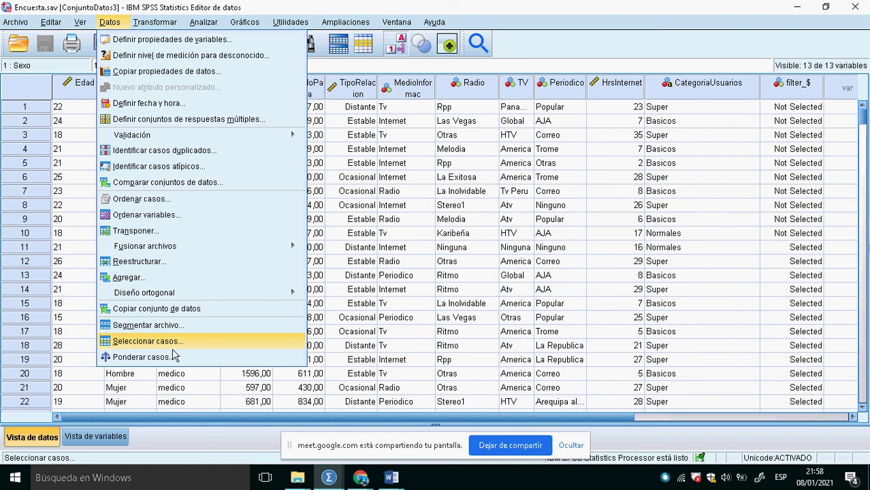
{"action": "left_click", "coordinate": [170, 343]}
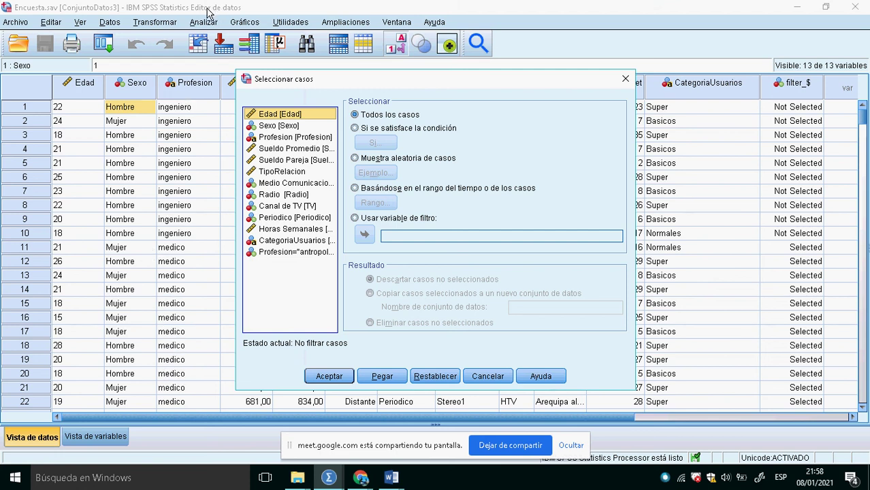
{"action": "left_click", "coordinate": [490, 376]}
Set up Seleccionar casos to select only the cases that satisfy a condition
{"action": "left_click", "coordinate": [117, 26]}
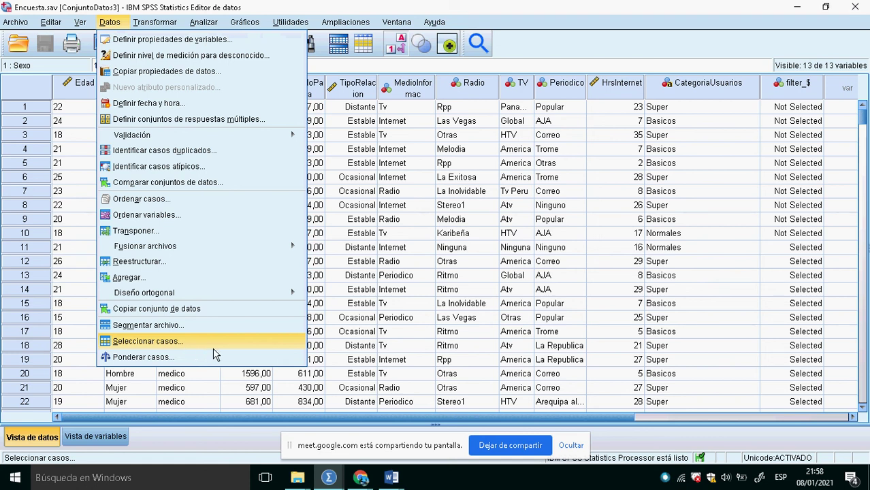
{"action": "left_click", "coordinate": [215, 346]}
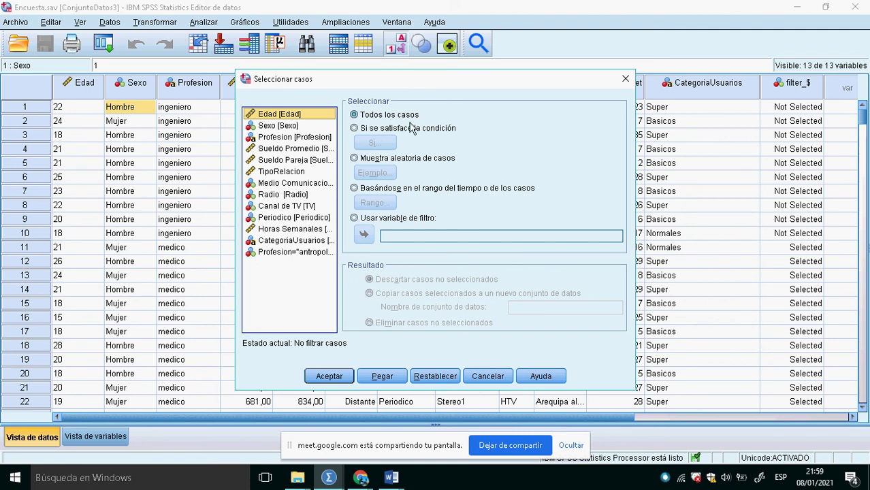
{"action": "left_click", "coordinate": [361, 133]}
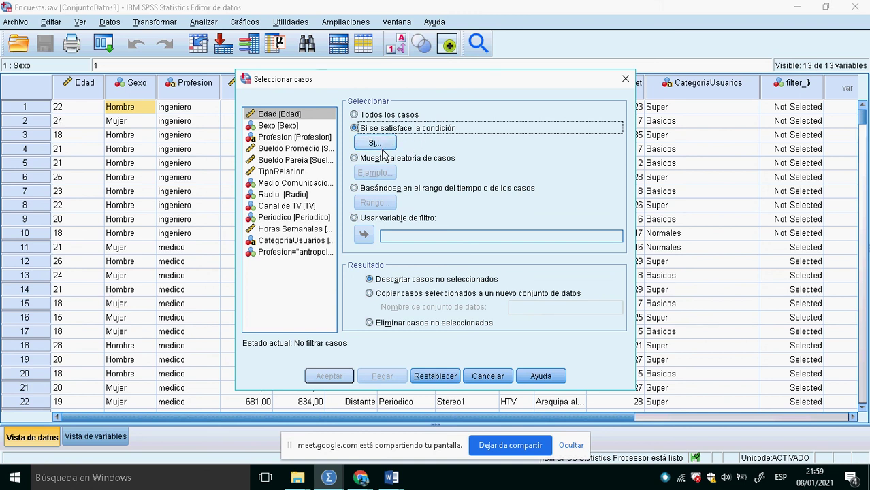
{"action": "left_click", "coordinate": [381, 148]}
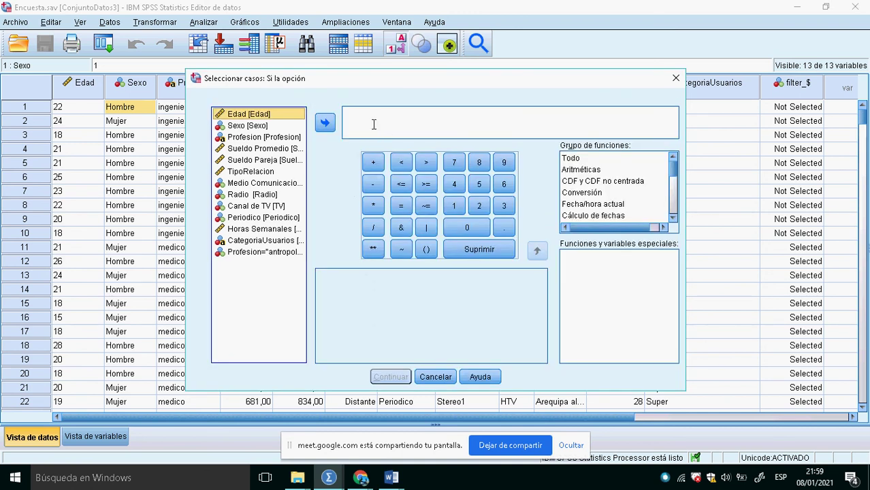
{"action": "left_click", "coordinate": [371, 122]}
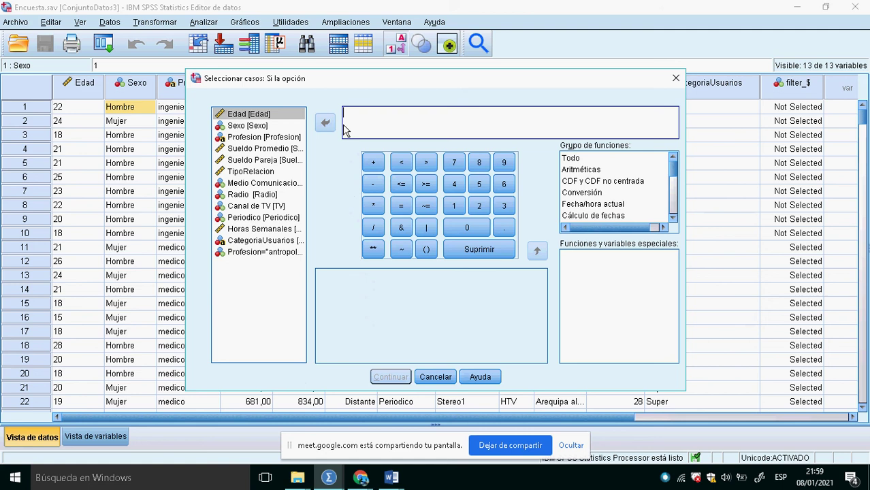
{"action": "double_click", "coordinate": [249, 141]}
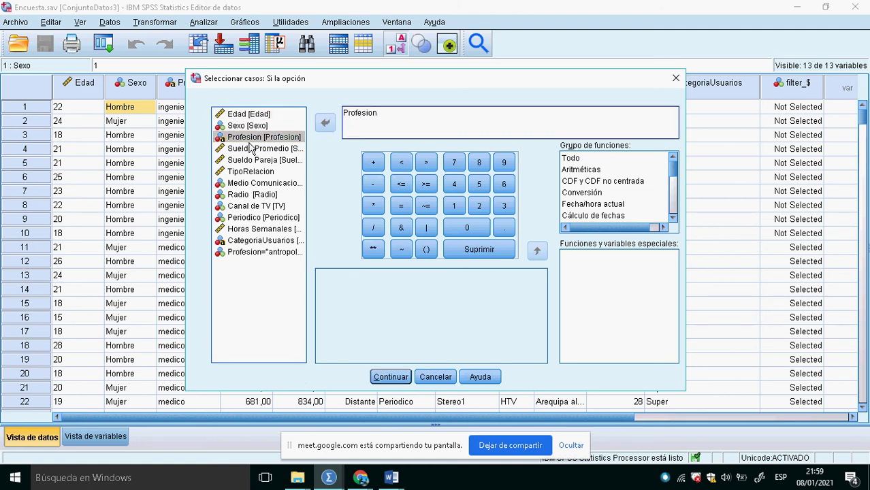
{"action": "right_click", "coordinate": [251, 146]}
{"action": "left_click", "coordinate": [283, 232]}
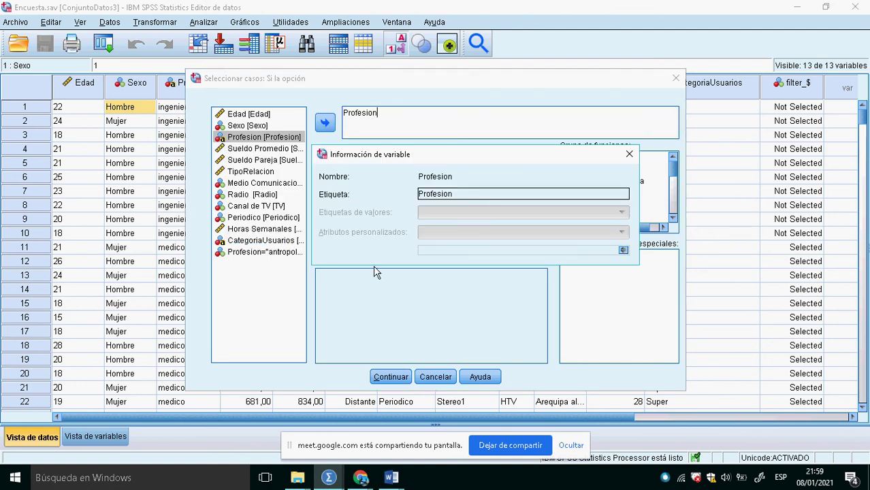
{"action": "left_click", "coordinate": [435, 377]}
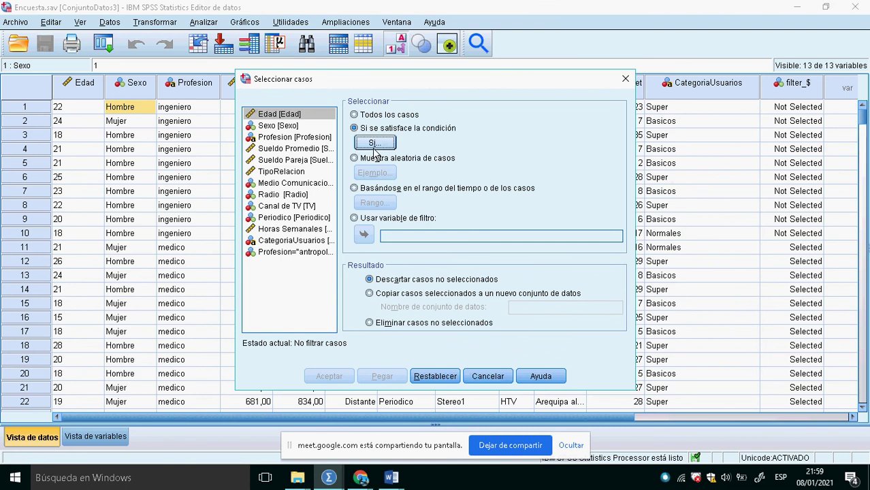
Define the case selection condition as Profesion="medico"
{"action": "left_click", "coordinate": [373, 143]}
{"action": "left_click", "coordinate": [261, 137]}
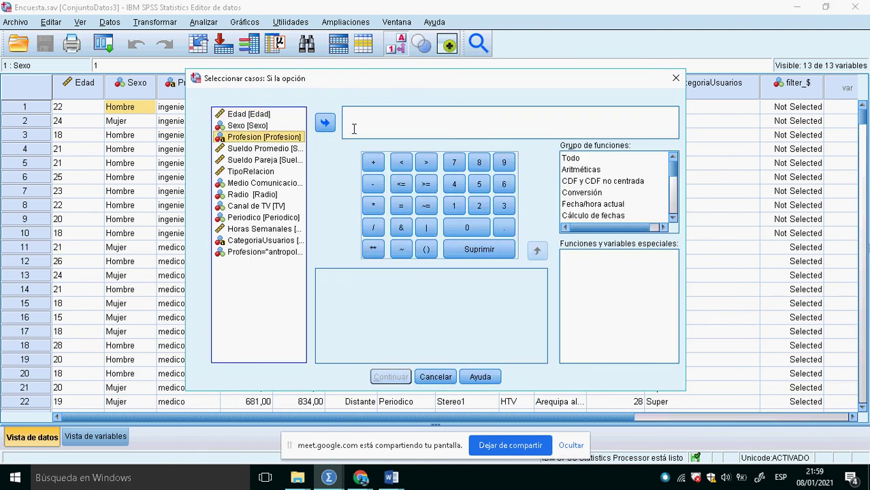
{"action": "left_click", "coordinate": [326, 123]}
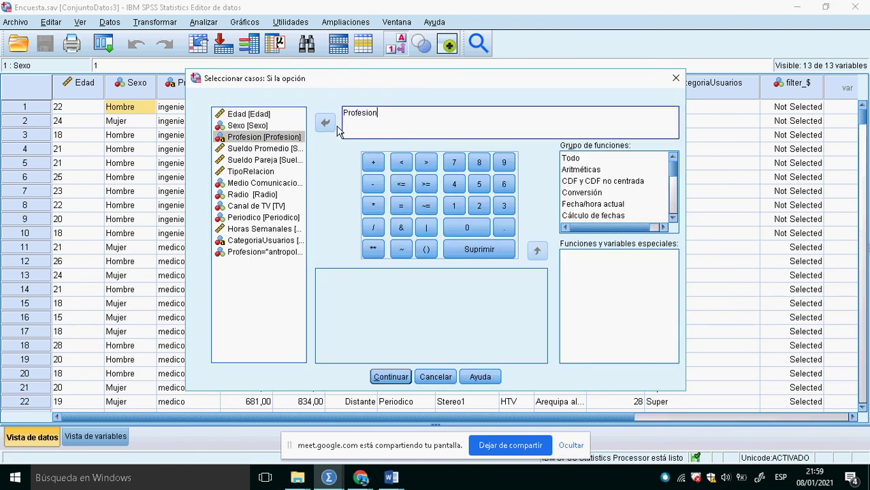
{"action": "type", "text": "=\"medico\""}
{"action": "left_click", "coordinate": [399, 377]}
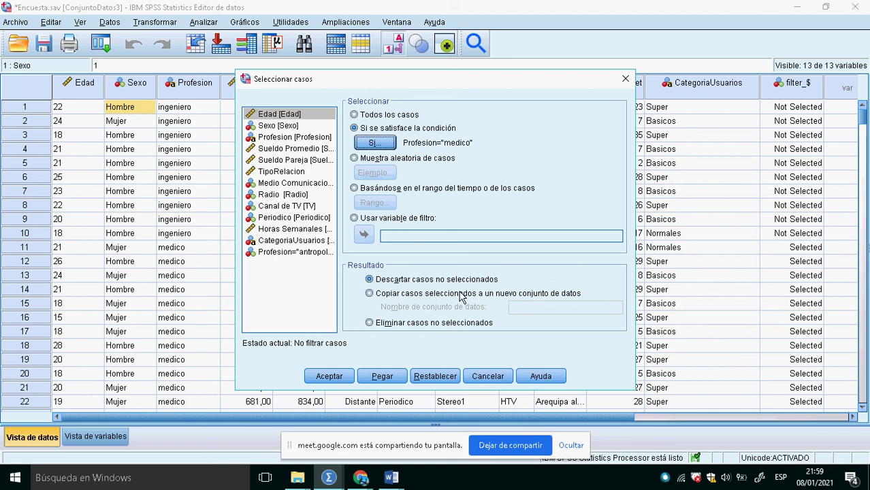
Copy the selected cases to a new dataset named ListadodeMedicos and run the selection
{"action": "left_click", "coordinate": [392, 299]}
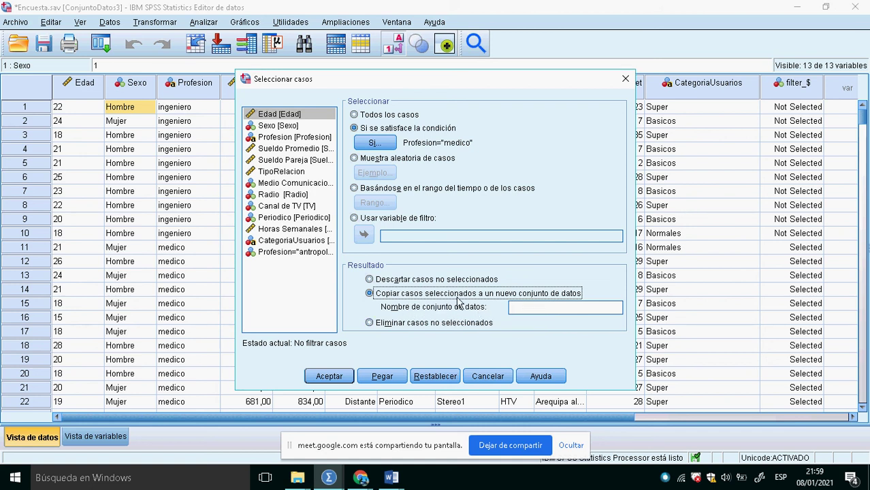
{"action": "left_click", "coordinate": [521, 310]}
{"action": "type", "text": "ListadodeMedicos"}
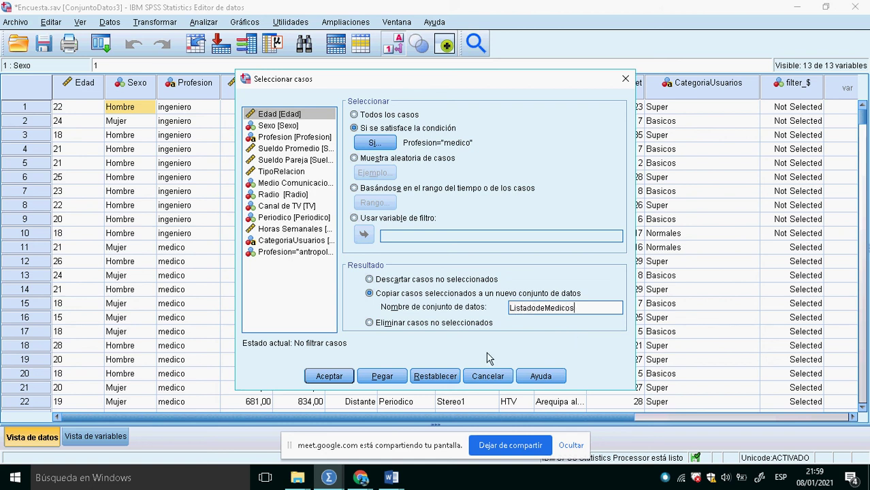
{"action": "left_click", "coordinate": [337, 379]}
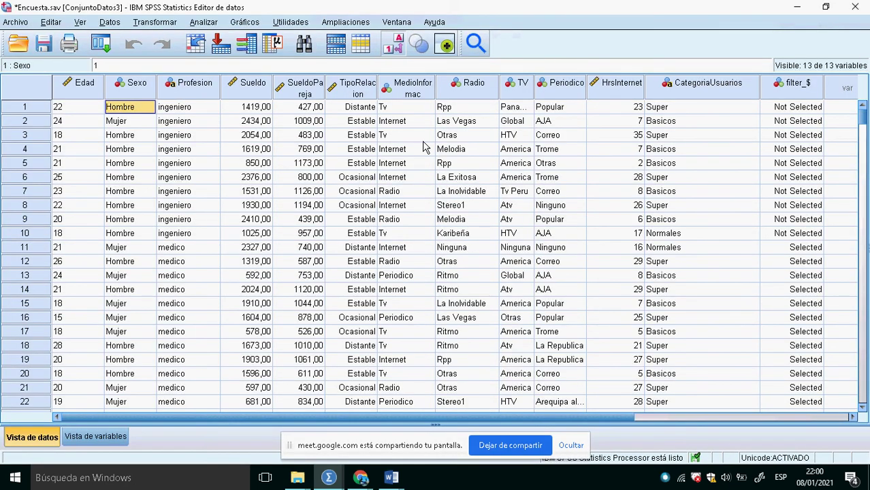
Review the Profesion values across the cases of the ListadodeMedicos dataset and return to Encuesta.sav
{"action": "left_click", "coordinate": [404, 24]}
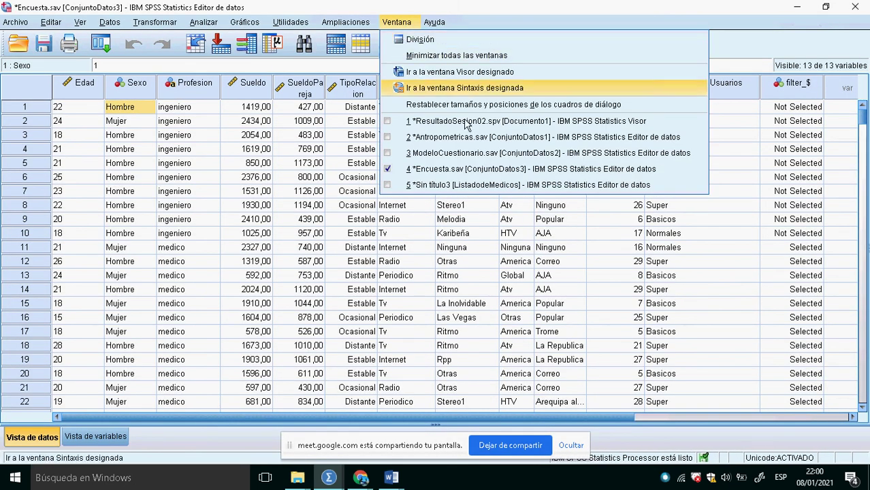
{"action": "left_click", "coordinate": [478, 189]}
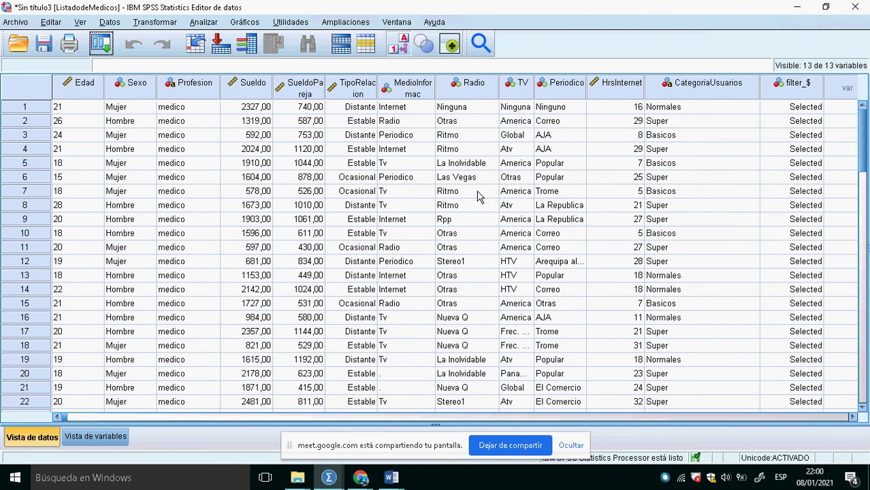
{"action": "scroll", "coordinate": [231, 163], "scroll_direction": "down", "scroll_amount": 16}
{"action": "scroll", "coordinate": [204, 265], "scroll_direction": "up", "scroll_amount": 20}
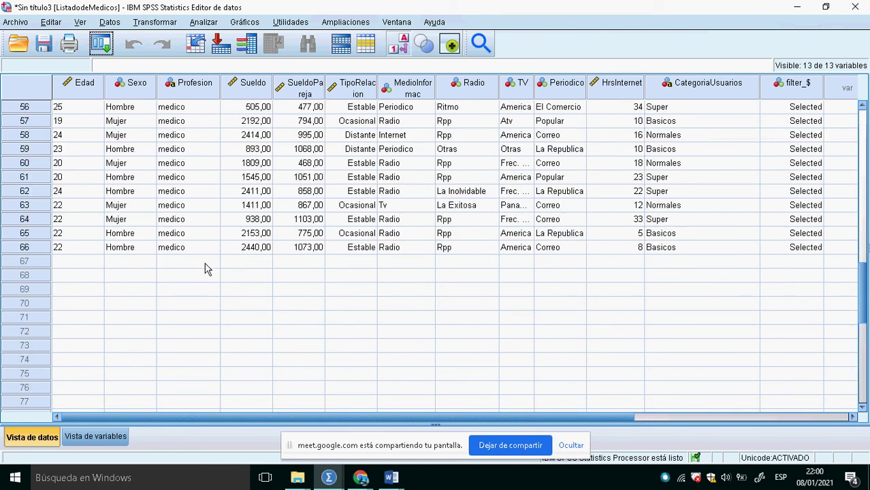
{"action": "left_click_drag", "start_coordinate": [192, 108], "coordinate": [189, 374]}
{"action": "scroll", "coordinate": [209, 207], "scroll_direction": "down", "scroll_amount": 6}
{"action": "scroll", "coordinate": [209, 197], "scroll_direction": "up", "scroll_amount": 6}
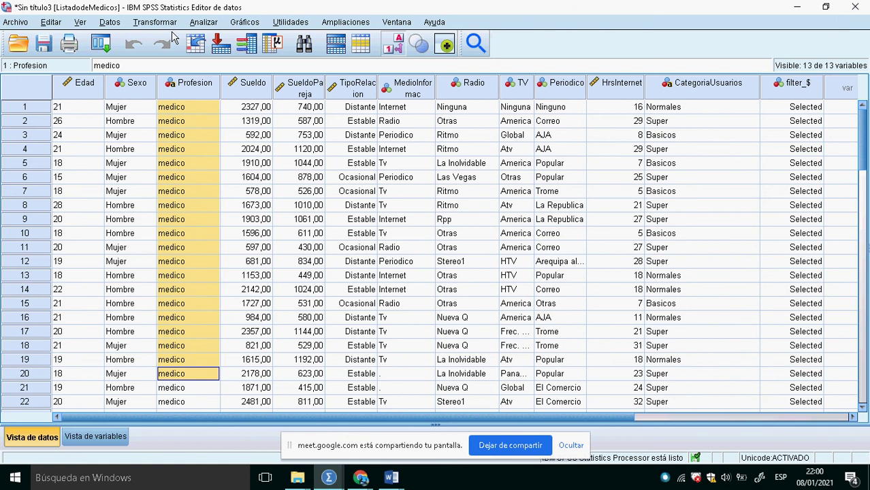
{"action": "left_click", "coordinate": [396, 22]}
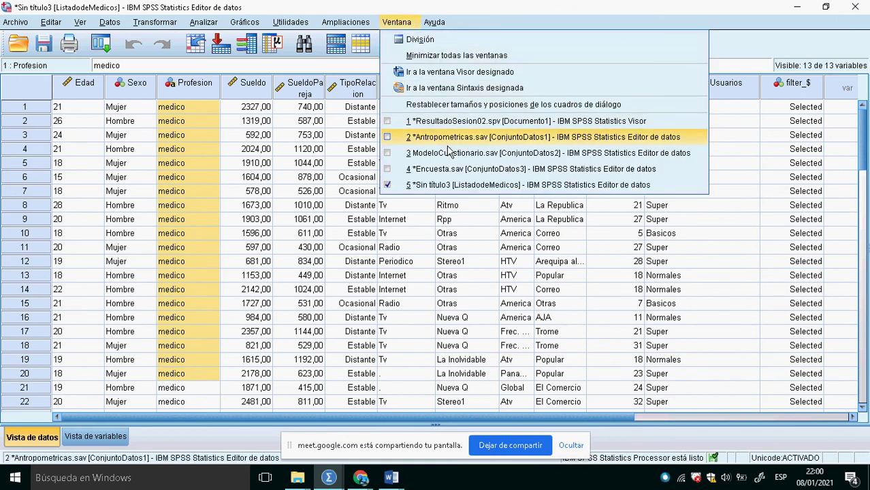
{"action": "left_click", "coordinate": [458, 173]}
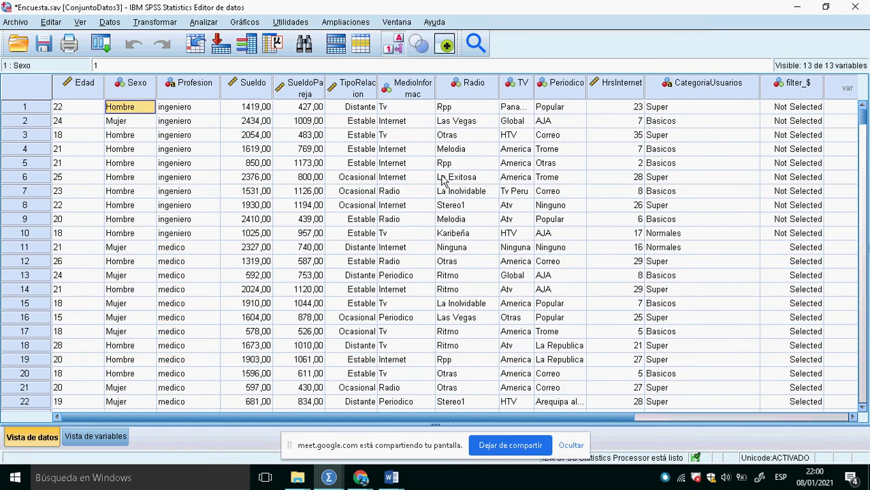
Examine the Profesion and filter_$ values across the Encuesta.sav cases and compare them with the ListadodeMedicos dataset
{"action": "left_click", "coordinate": [257, 138]}
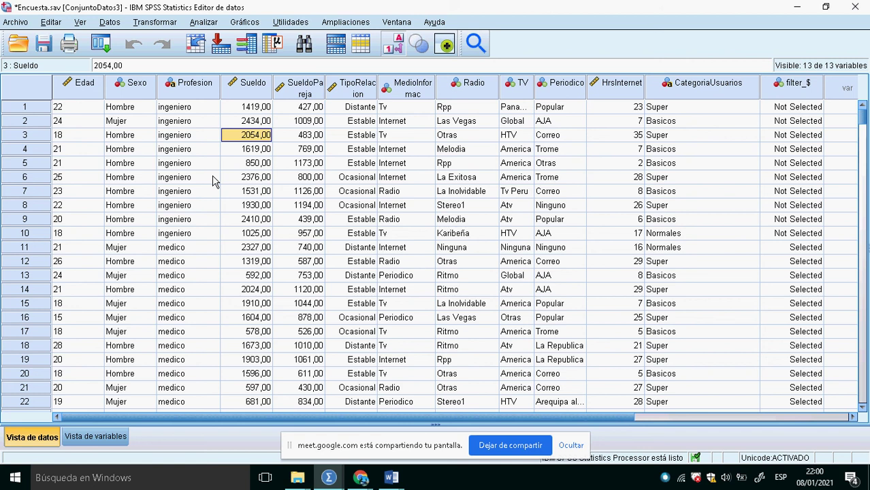
{"action": "scroll", "coordinate": [212, 181], "scroll_direction": "down", "scroll_amount": 3}
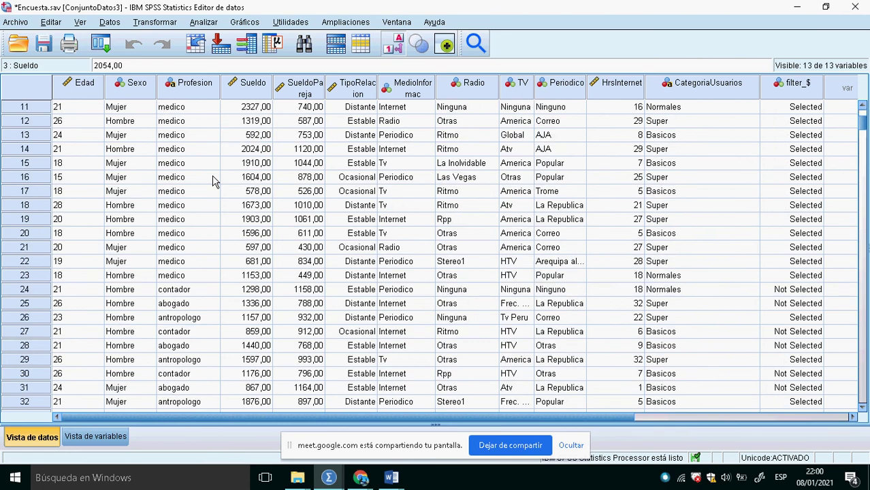
{"action": "scroll", "coordinate": [212, 181], "scroll_direction": "down", "scroll_amount": 5}
{"action": "scroll", "coordinate": [212, 181], "scroll_direction": "up", "scroll_amount": 8}
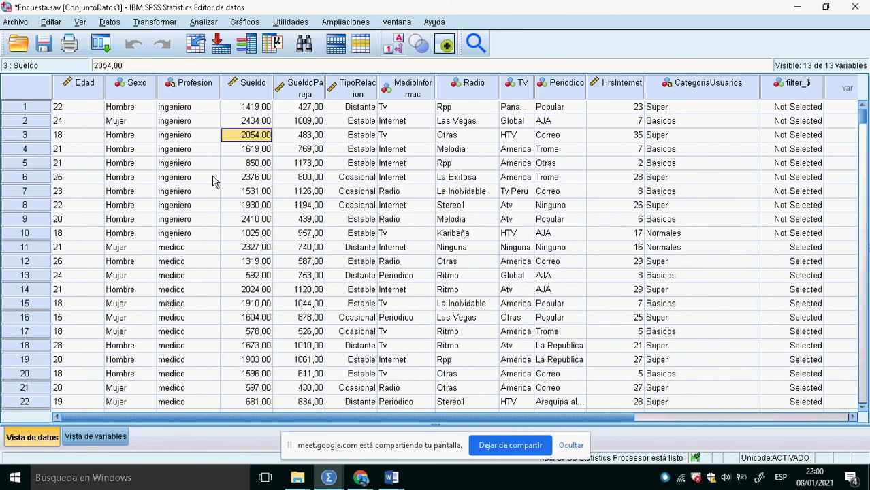
{"action": "scroll", "coordinate": [212, 181], "scroll_direction": "down", "scroll_amount": 9}
{"action": "scroll", "coordinate": [212, 181], "scroll_direction": "up", "scroll_amount": 9}
{"action": "scroll", "coordinate": [212, 181], "scroll_direction": "down", "scroll_amount": 20}
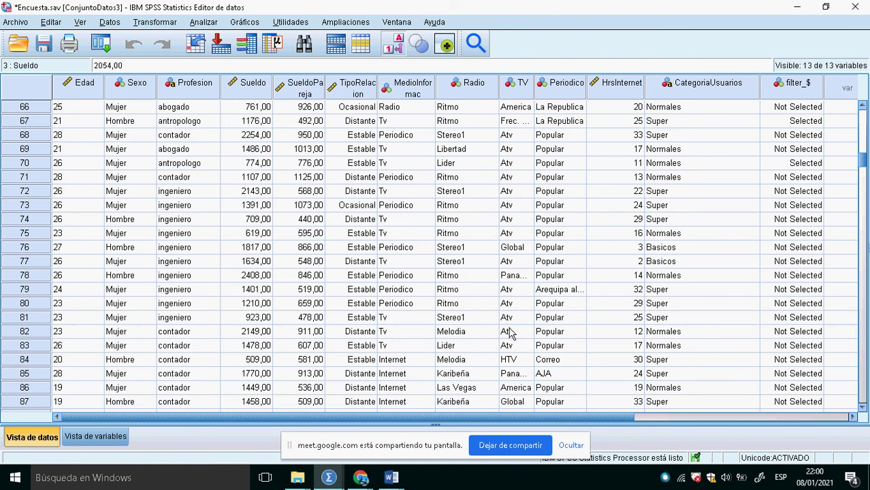
{"action": "key", "text": "alt+Tab"}
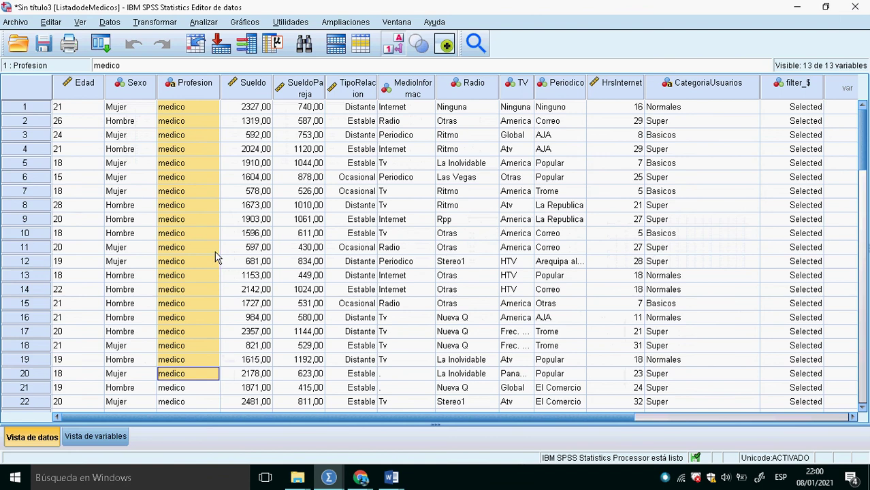
{"action": "key", "text": "alt+Tab"}
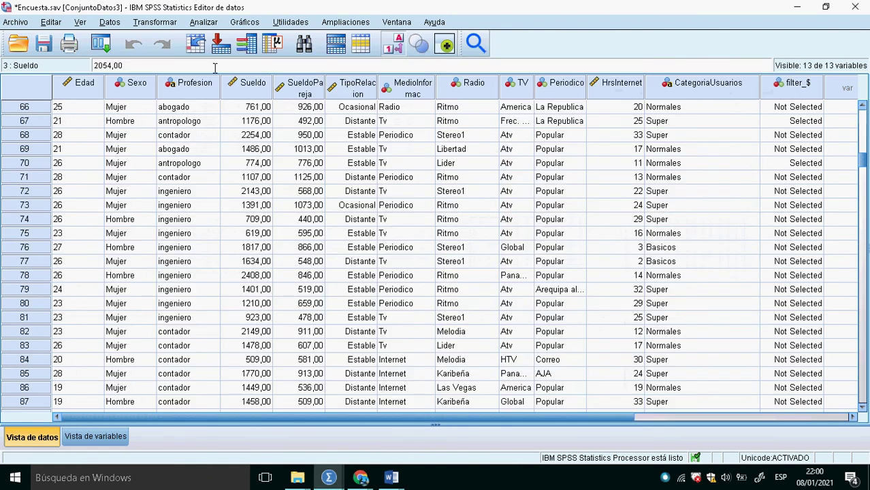
Reopen Seleccionar casos for Encuesta.sav and change the selection condition to Profesion="ingeniero"
{"action": "left_click", "coordinate": [138, 22]}
{"action": "mouse_move", "coordinate": [110, 22]}
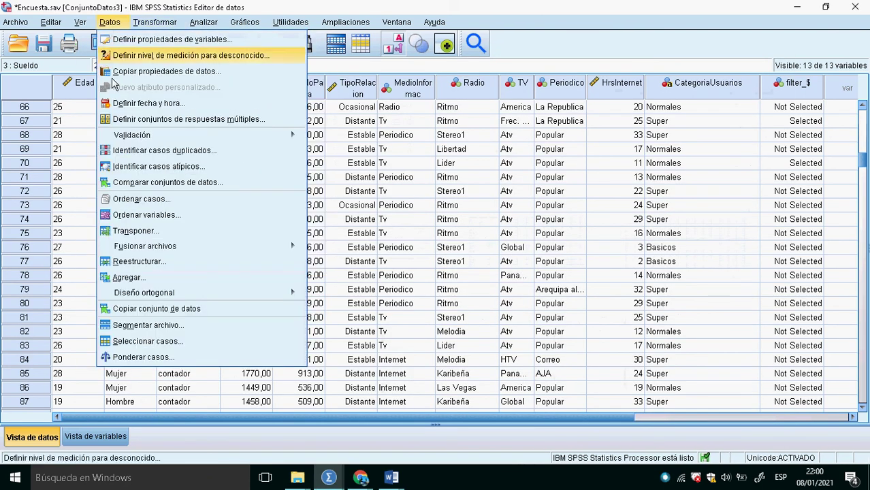
{"action": "left_click", "coordinate": [182, 342]}
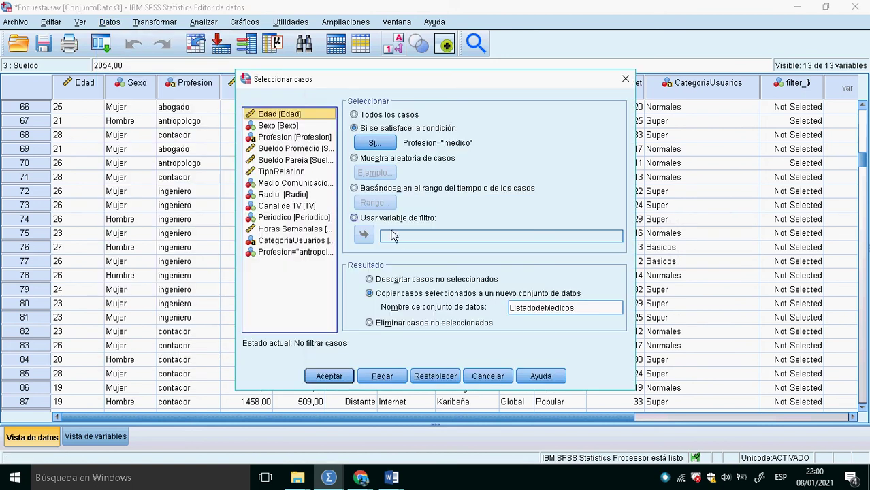
{"action": "left_click", "coordinate": [374, 144]}
{"action": "double_click", "coordinate": [399, 114]}
{"action": "type", "text": "ingeniero"}
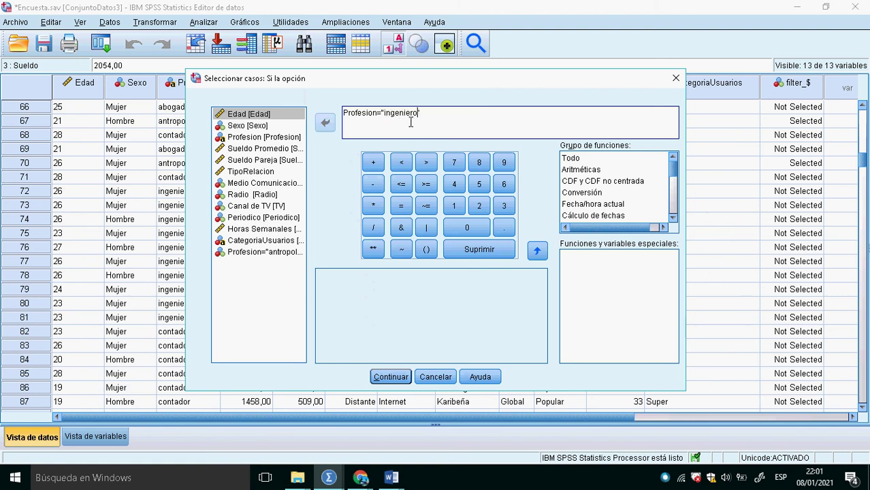
Check the Google Meet chat for messages and return to the case selection condition in SPSS
{"action": "key", "text": "alt+Tab"}
{"action": "key", "text": "alt+Tab"}
{"action": "key", "text": "alt+Tab"}
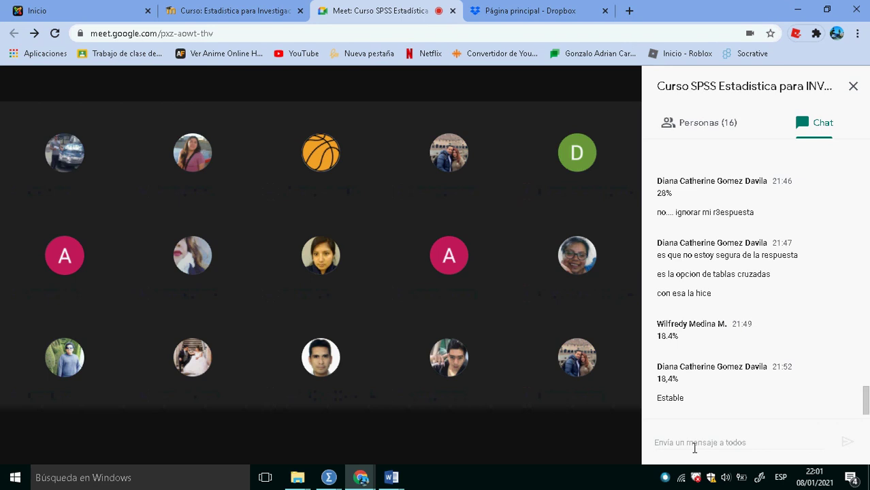
{"action": "key", "text": "alt+Tab"}
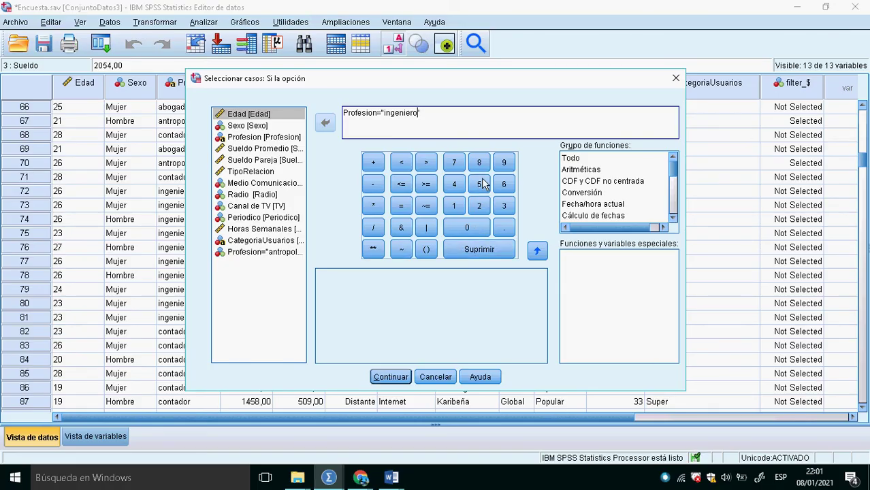
Extend the selection condition with the operator and plus the Sexo variable, separated by a space
{"action": "type", "text": "\" and"}
{"action": "double_click", "coordinate": [266, 129]}
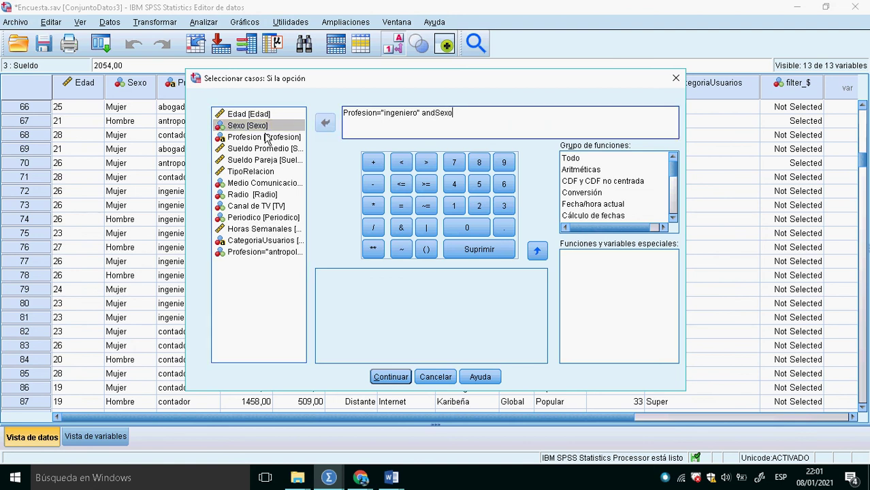
{"action": "key", "text": "Left"}
{"action": "key", "text": "Left"}
{"action": "key", "text": "Left"}
{"action": "key", "text": "Left"}
Look up the value labels of Sexo and complete the condition as Profesion="ingeniero" and Sexo=1
{"action": "right_click", "coordinate": [250, 131]}
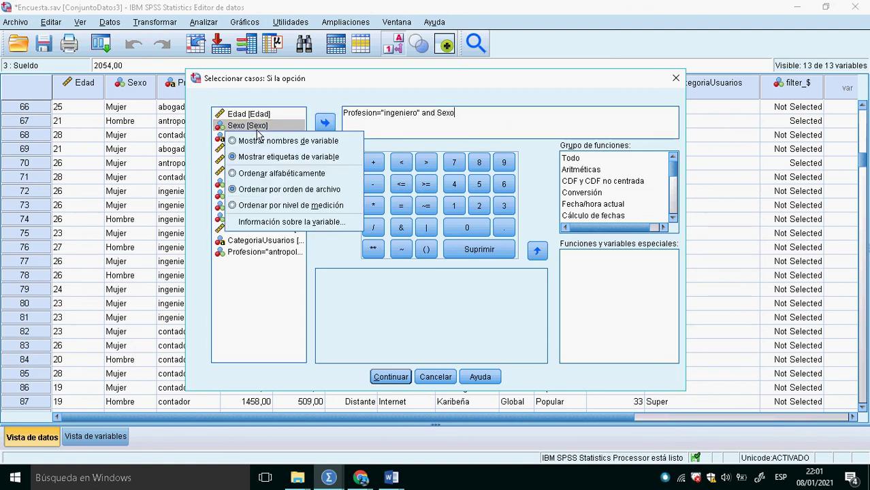
{"action": "left_click", "coordinate": [303, 222]}
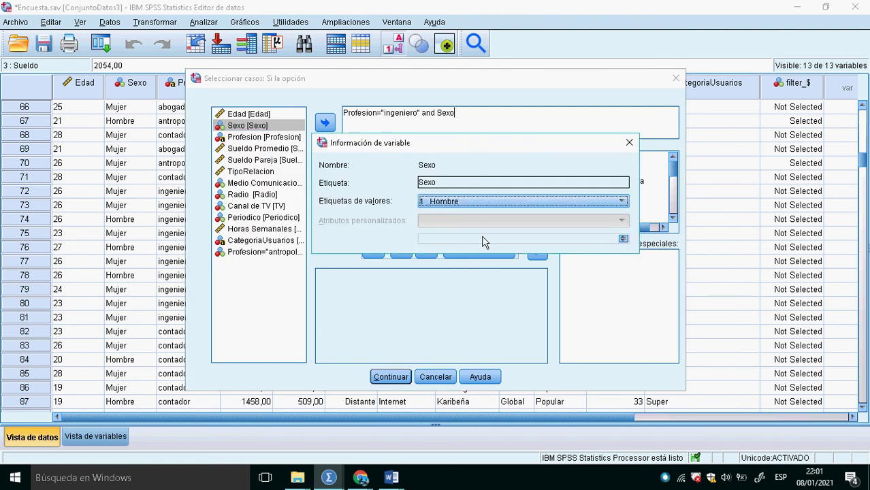
{"action": "left_click", "coordinate": [470, 120]}
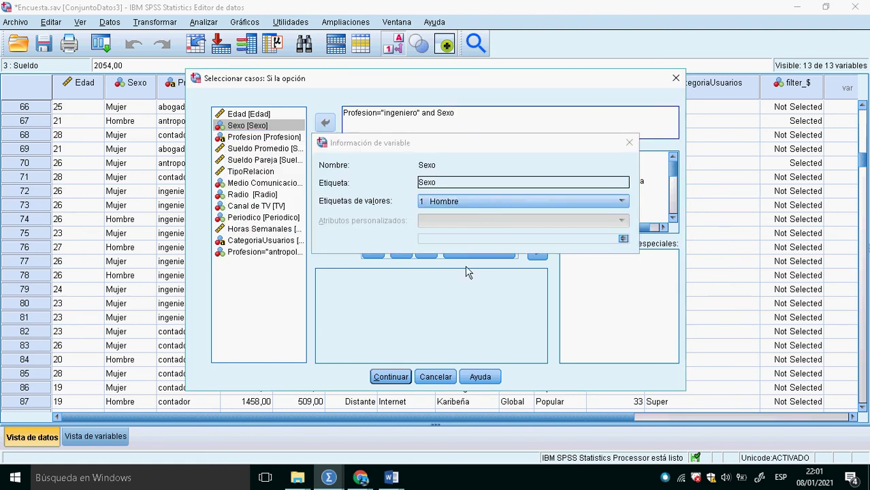
{"action": "left_click", "coordinate": [629, 143]}
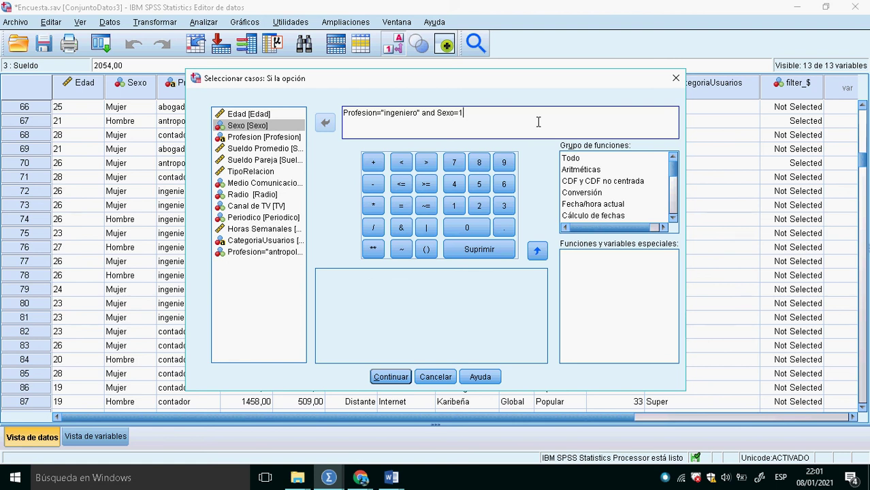
{"action": "left_click", "coordinate": [400, 379]}
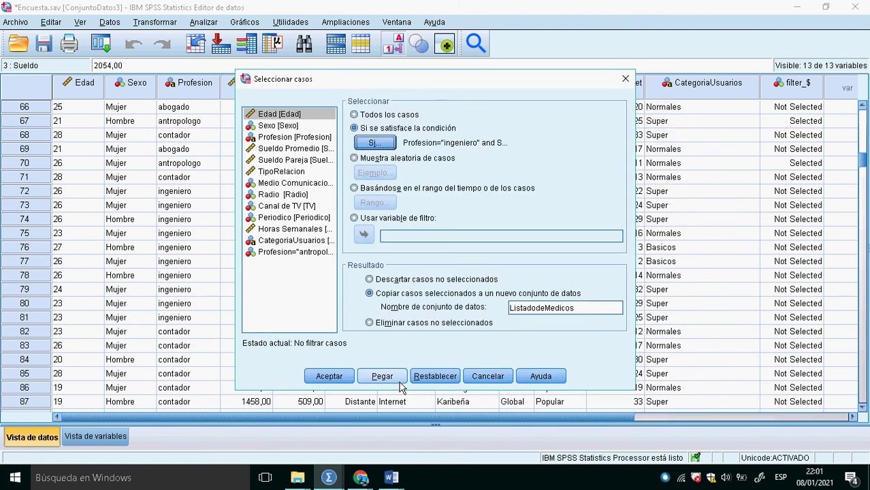
Name the new dataset for the copied cases ListadodeINGENIEROShOMBRES and run the selection
{"action": "left_click", "coordinate": [599, 314]}
{"action": "key", "text": "BackSpace"}
{"action": "key", "text": "BackSpace"}
{"action": "key", "text": "BackSpace"}
{"action": "key", "text": "BackSpace"}
{"action": "key", "text": "BackSpace"}
{"action": "type", "text": "INGENIEROShOMBRES"}
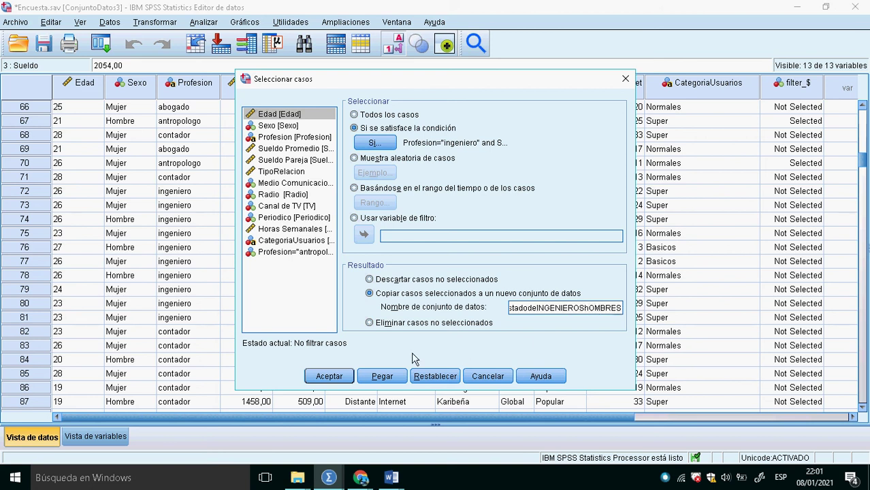
{"action": "left_click", "coordinate": [329, 377]}
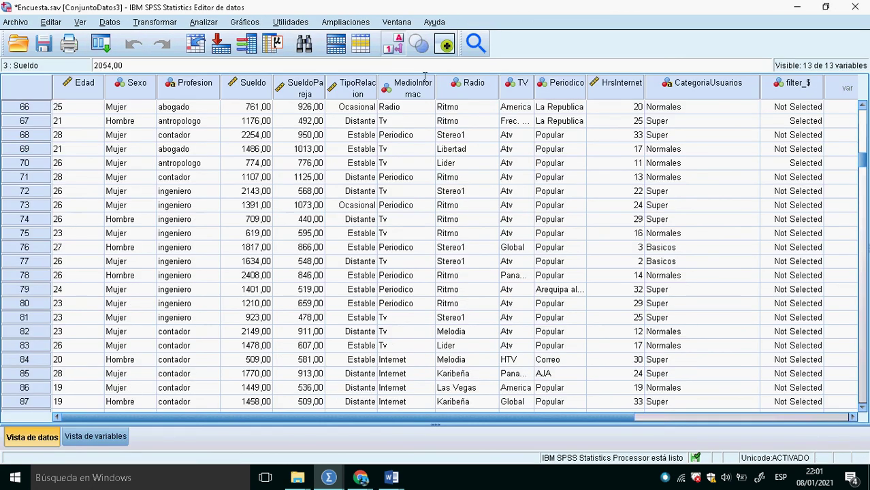
Open the ListadodeINGENIEROShOMBRES dataset, review its cases down to the last row, and return to Encuesta.sav
{"action": "left_click", "coordinate": [396, 22]}
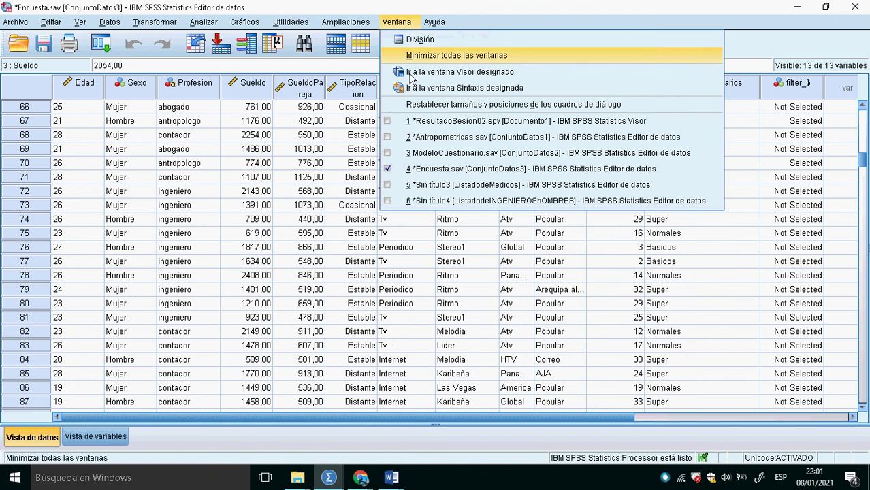
{"action": "left_click", "coordinate": [439, 201]}
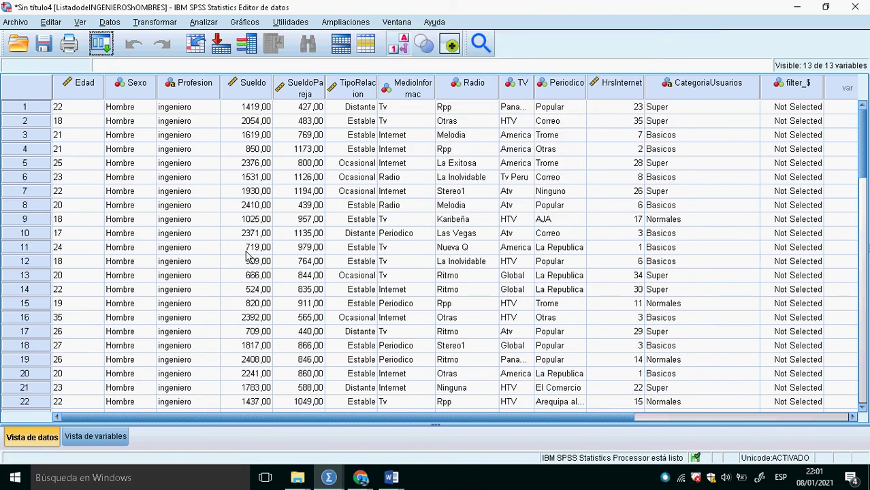
{"action": "scroll", "coordinate": [221, 238], "scroll_direction": "down", "scroll_amount": 15}
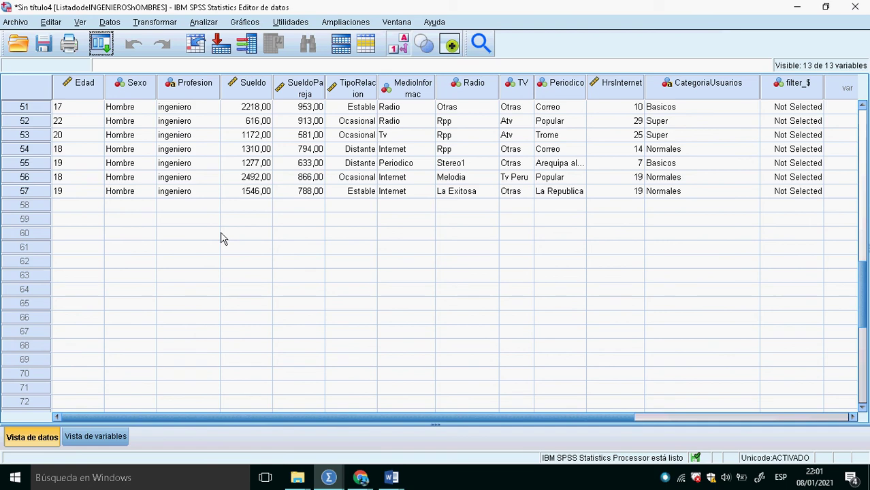
{"action": "scroll", "coordinate": [221, 238], "scroll_direction": "up", "scroll_amount": 15}
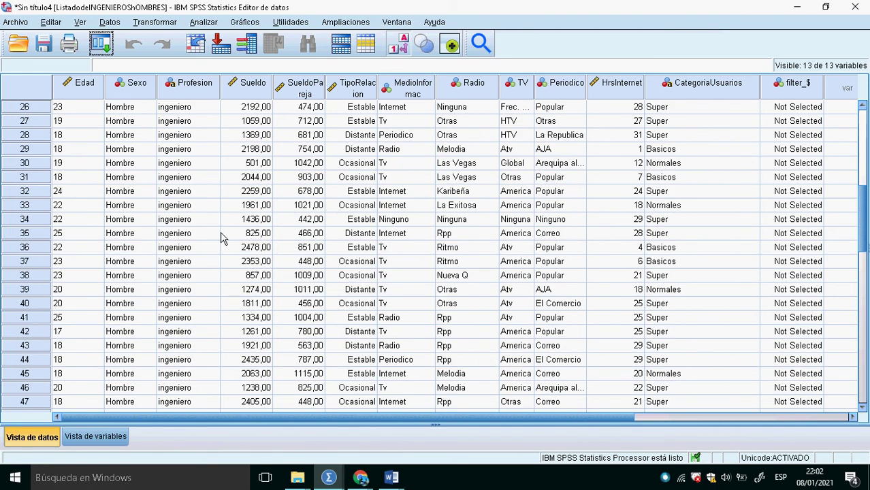
{"action": "key", "text": "super+Tab"}
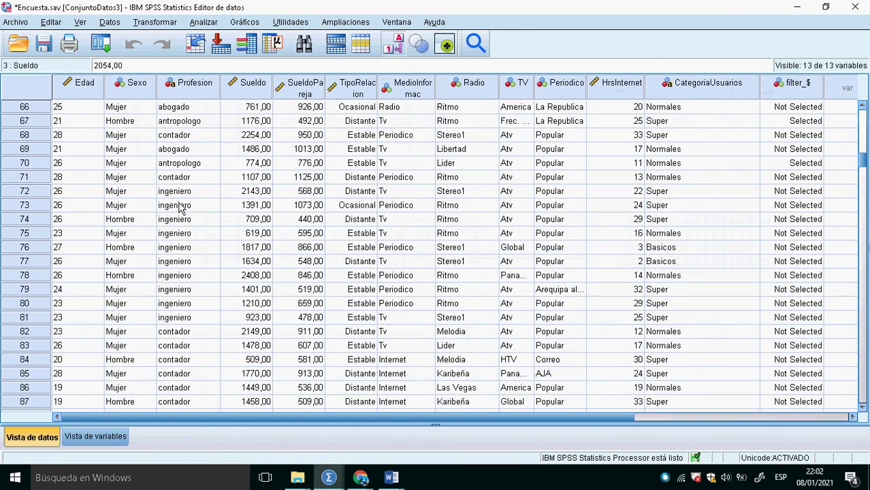
Switch to the Google Meet call, read the students' answers in the chat, and close the chat
{"action": "key", "text": "alt+Tab"}
{"action": "key", "text": "alt+Tab"}
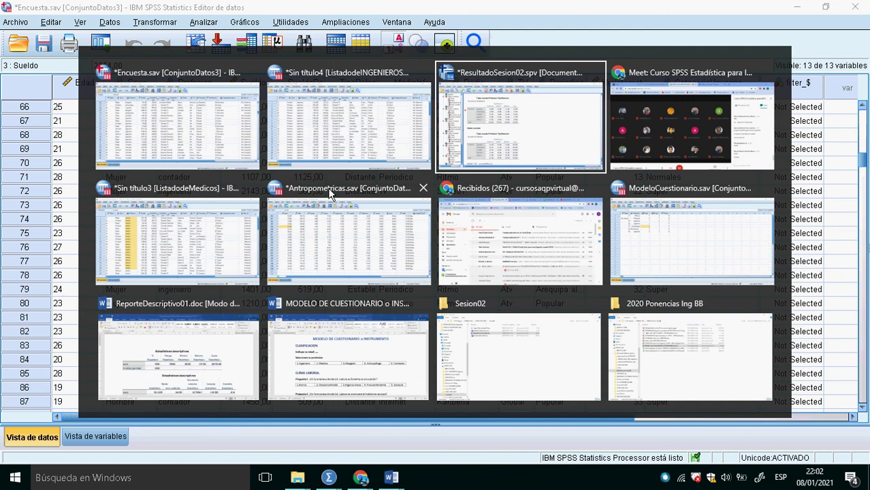
{"action": "key", "text": "alt+Tab"}
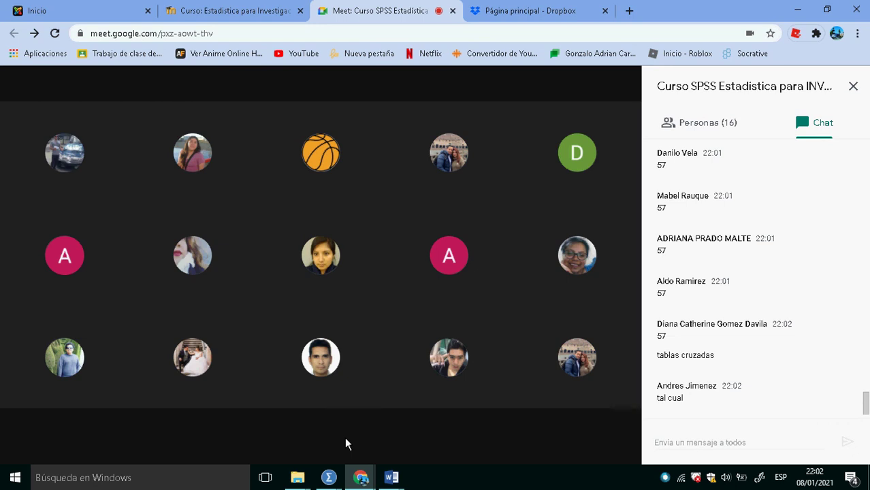
{"action": "mouse_move", "coordinate": [183, 231]}
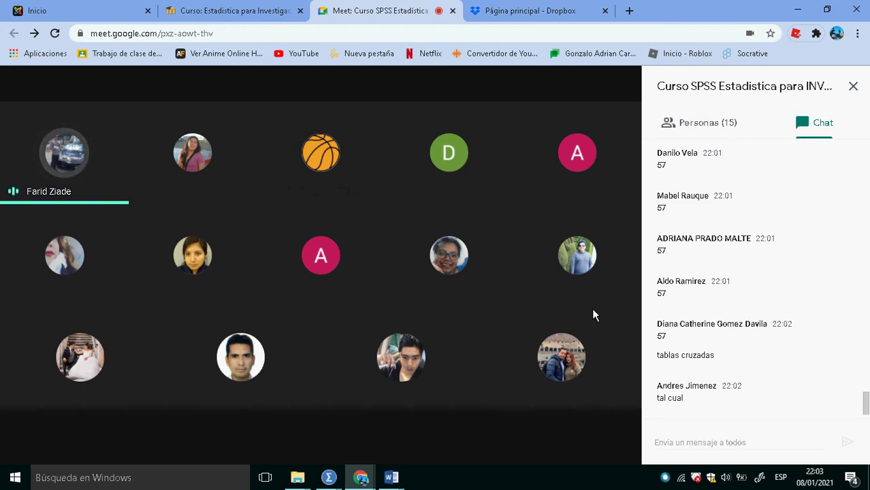
{"action": "mouse_move", "coordinate": [313, 391]}
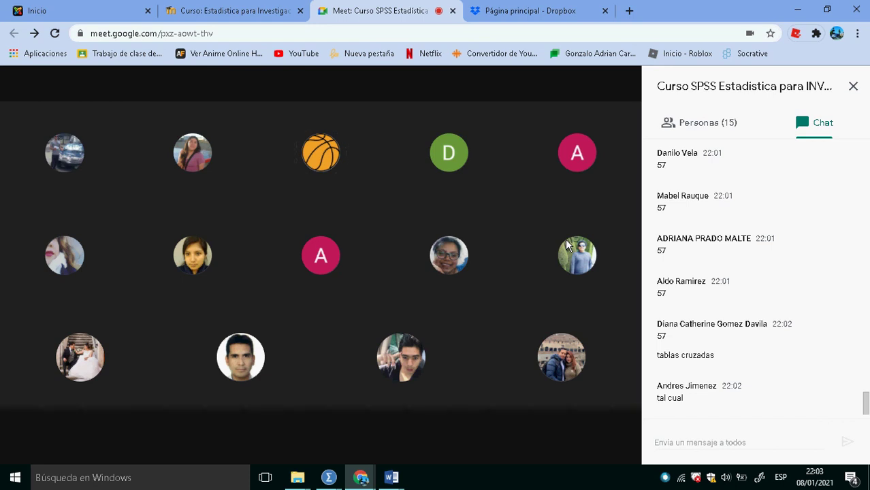
{"action": "mouse_move", "coordinate": [445, 198]}
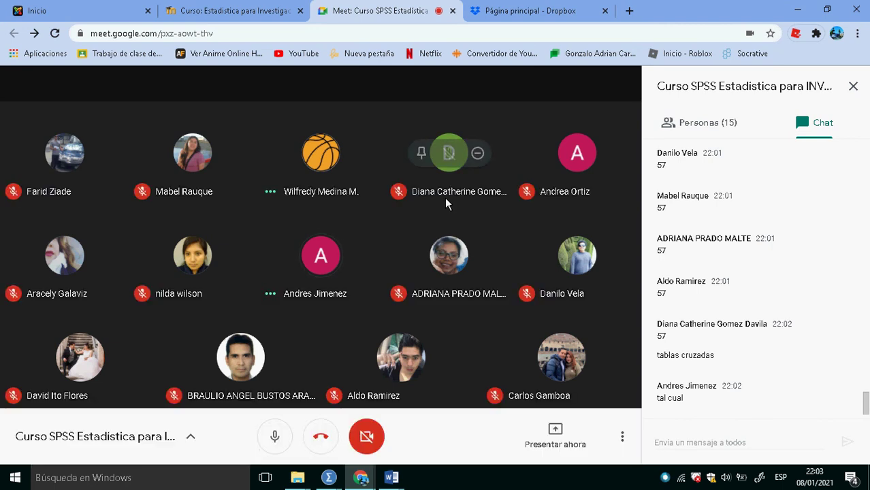
{"action": "left_click", "coordinate": [853, 86]}
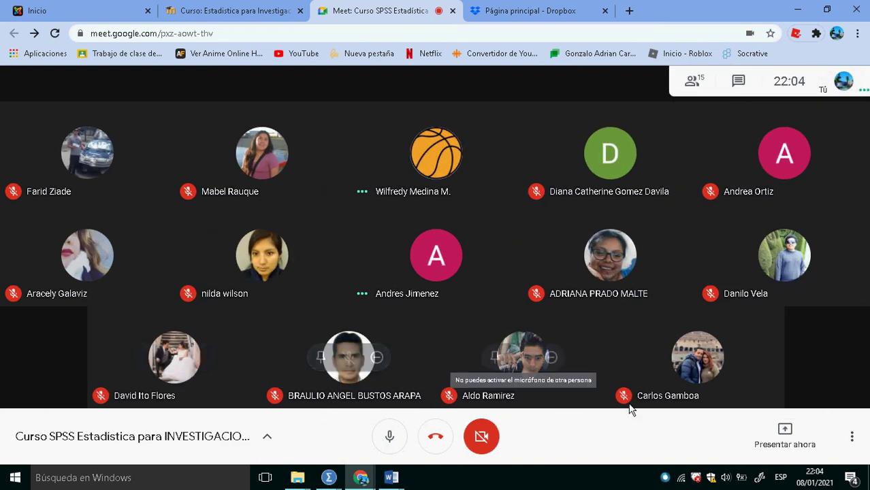
Check the calendar and the course page's MODULO 2 section, and return to the Meet call
{"action": "left_click", "coordinate": [816, 479]}
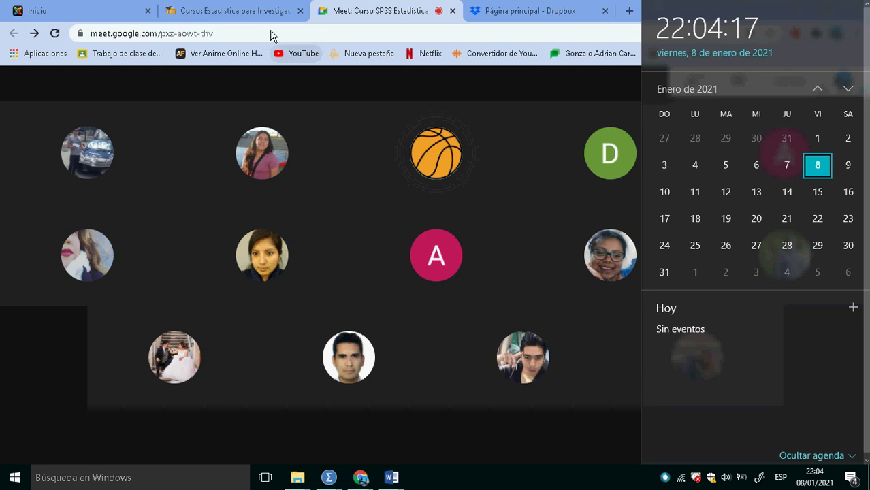
{"action": "left_click", "coordinate": [245, 15]}
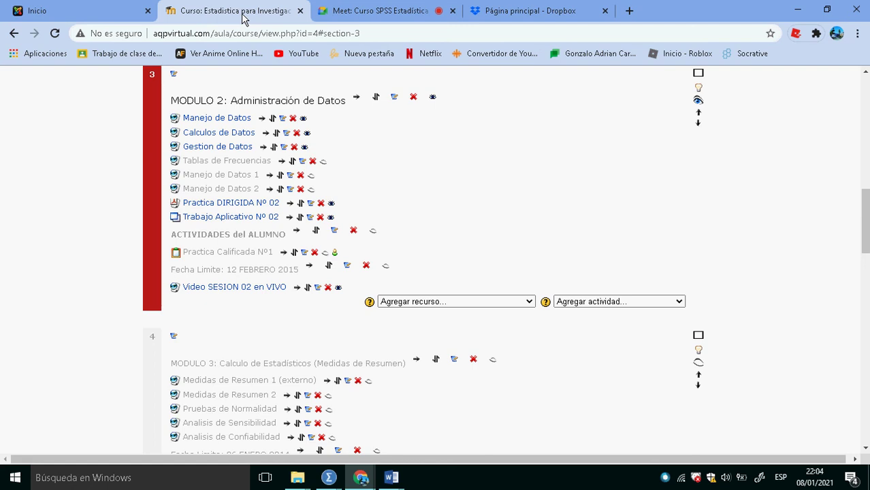
{"action": "key", "text": "alt+Tab"}
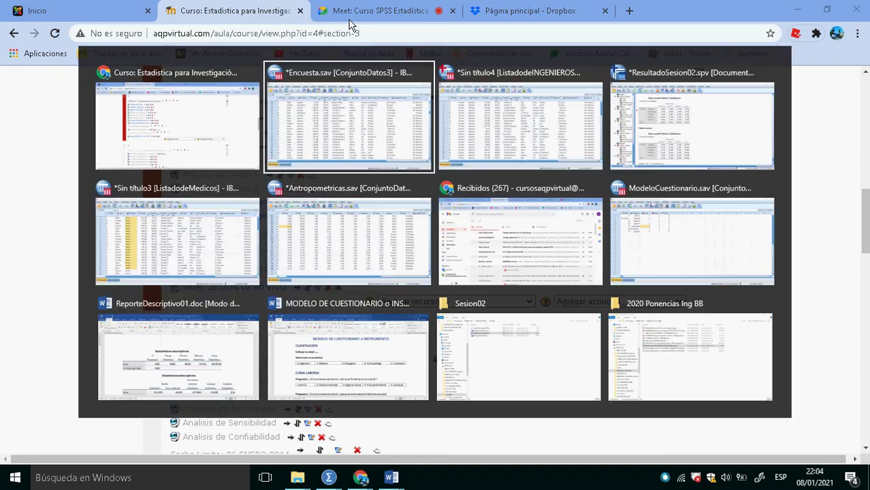
{"action": "key", "text": "alt+Tab"}
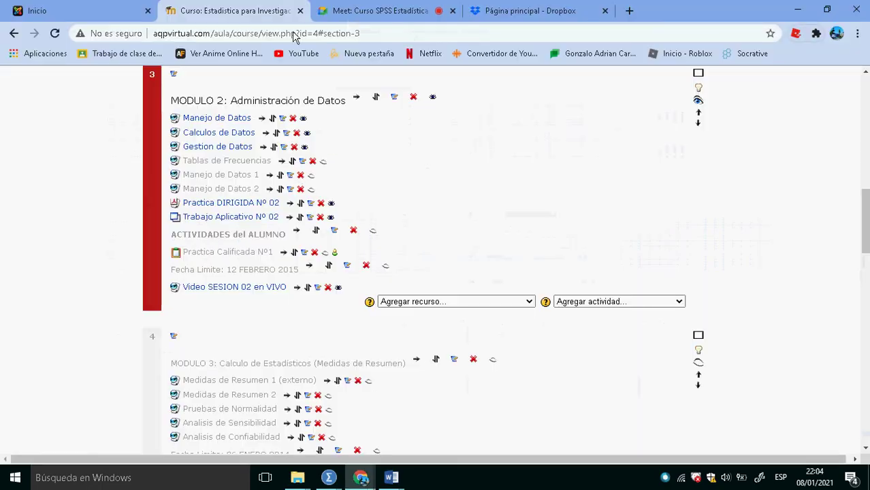
{"action": "key", "text": "alt+Tab"}
{"action": "key", "text": "alt+Tab"}
{"action": "left_click", "coordinate": [356, 14]}
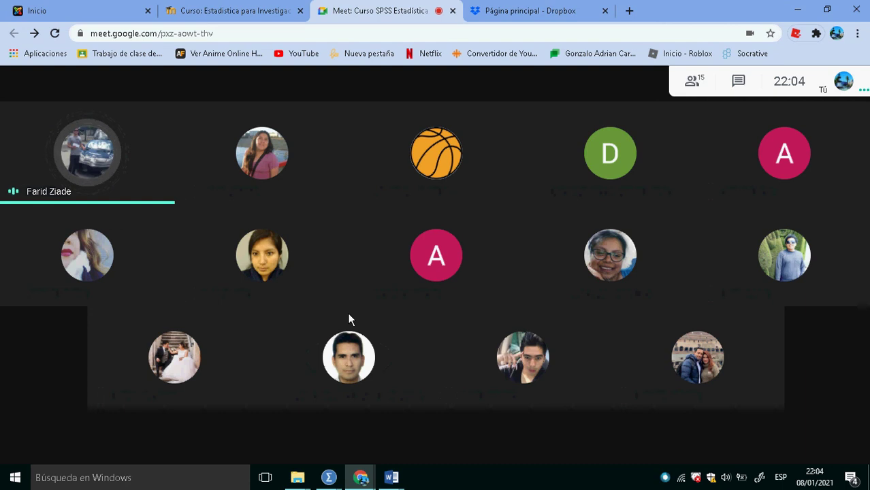
Switch to Encuesta.sav in SPSS, reopen the Select Cases condition, and append the & operator after Profesion="ingeniero" and Sexo=1
{"action": "key", "text": "alt+Tab"}
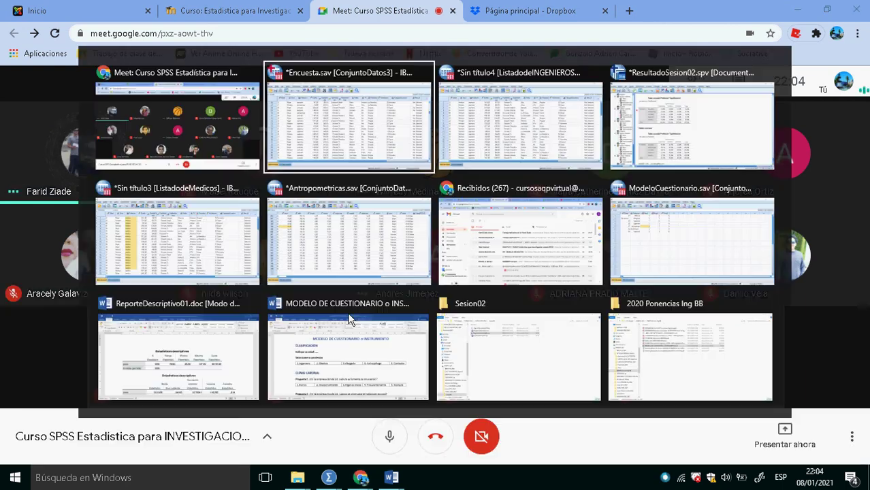
{"action": "left_click", "coordinate": [109, 22]}
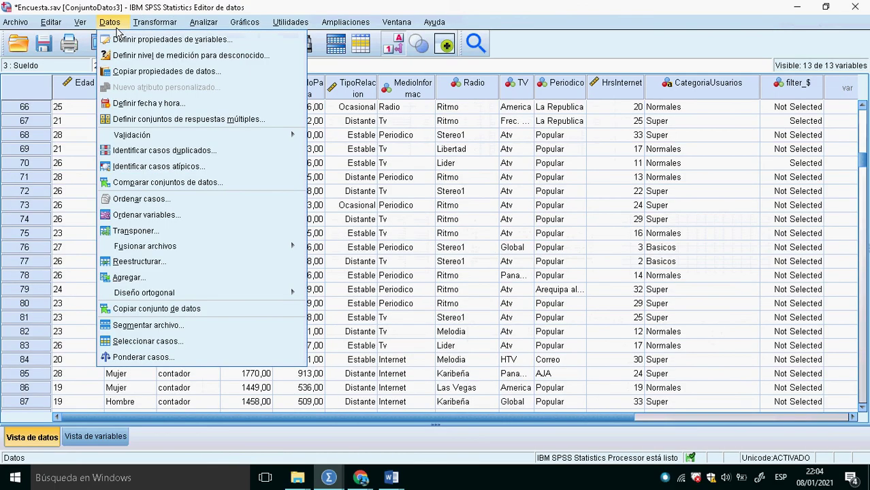
{"action": "left_click", "coordinate": [153, 340]}
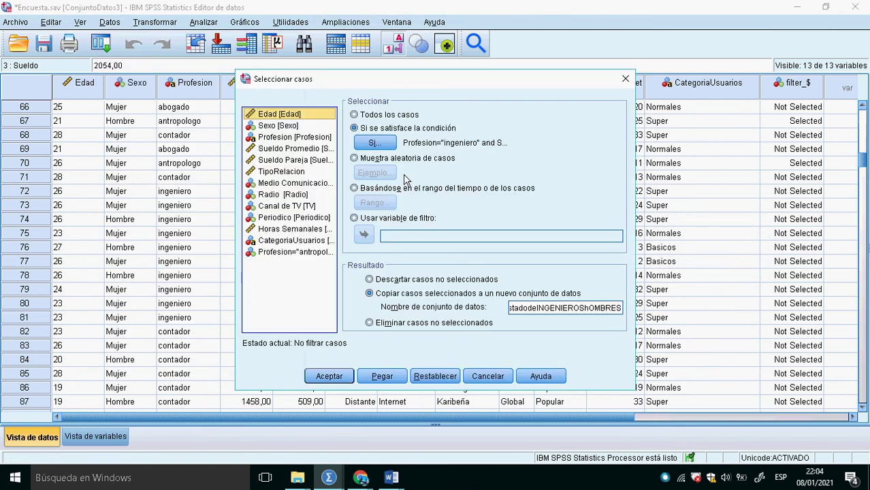
{"action": "left_click", "coordinate": [392, 145]}
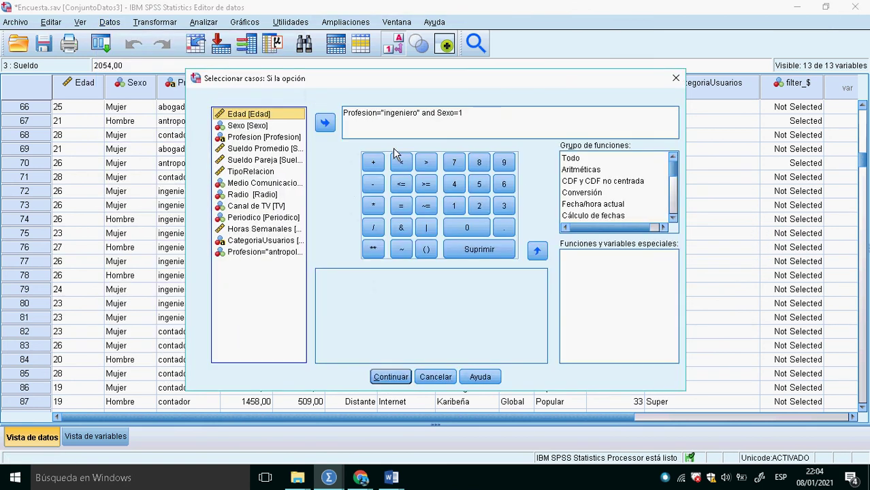
{"action": "left_click", "coordinate": [406, 230]}
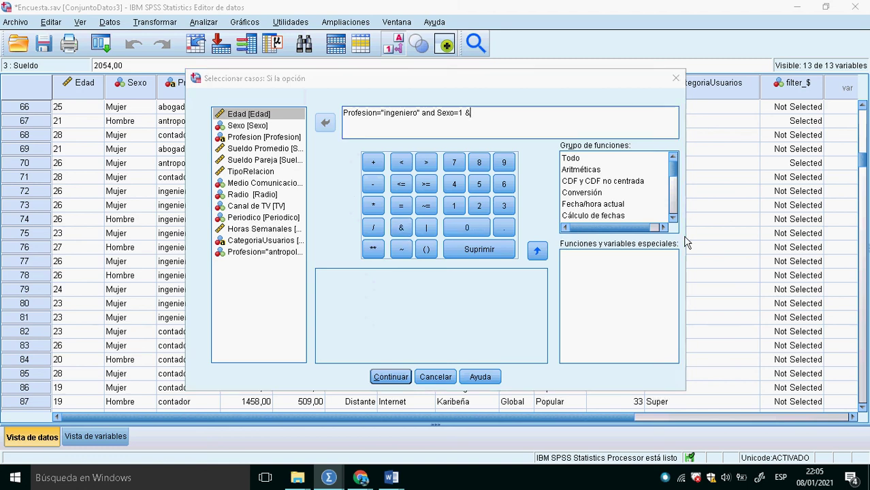
Switch to the Google Meet call and view the student's shared SPSS screen with the Select Cases dialog
{"action": "key", "text": "alt+Tab"}
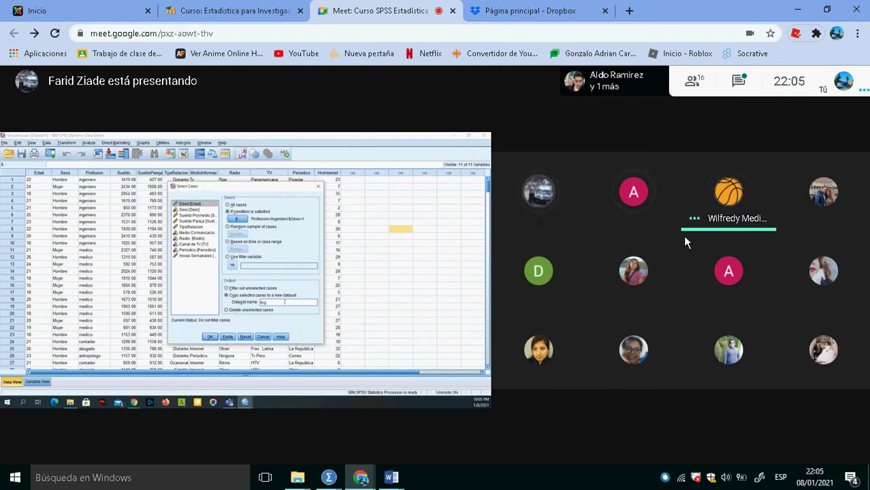
{"action": "key", "text": "alt+Tab"}
{"action": "key", "text": "alt+Tab"}
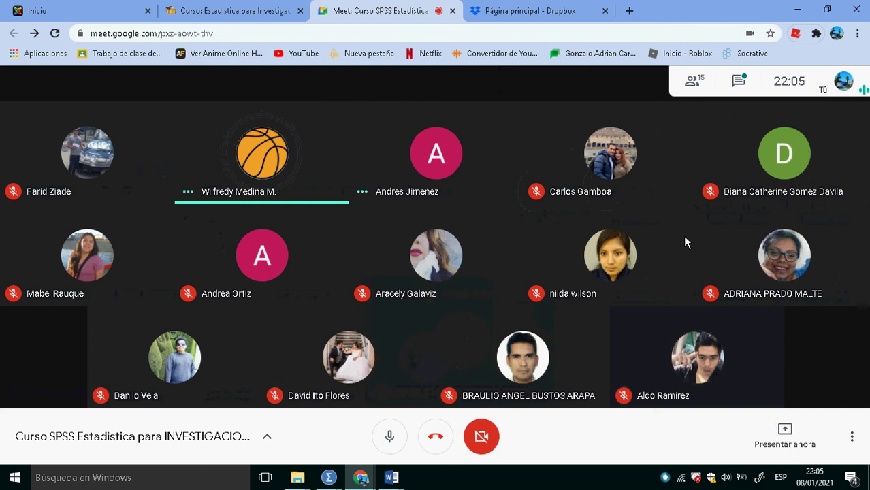
Switch back to the Select Cases condition in SPSS to check it, and return to the Meet participants view
{"action": "key", "text": "alt+Tab"}
{"action": "key", "text": "alt+Tab"}
{"action": "key", "text": "alt+Tab"}
{"action": "key", "text": "alt+Tab"}
{"action": "key", "text": "alt+shift+Tab"}
{"action": "key", "text": "alt+shift+Tab"}
{"action": "key", "text": "alt+shift+Tab"}
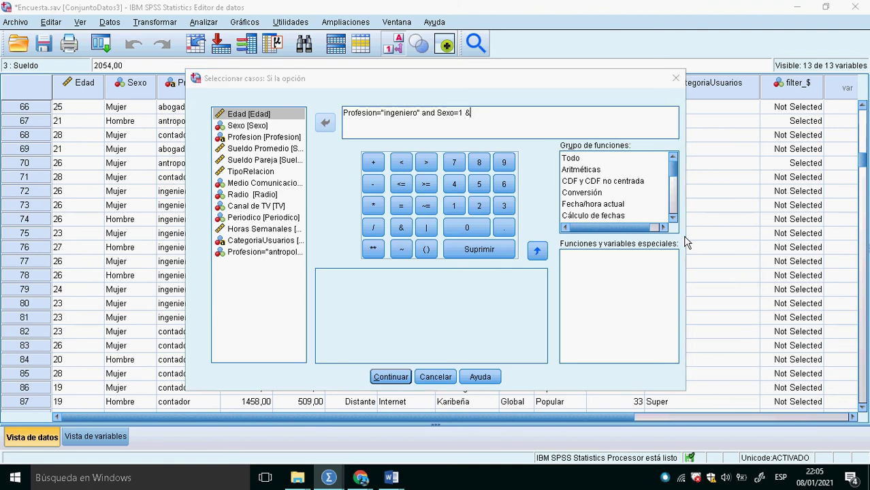
{"action": "key", "text": "alt+Tab"}
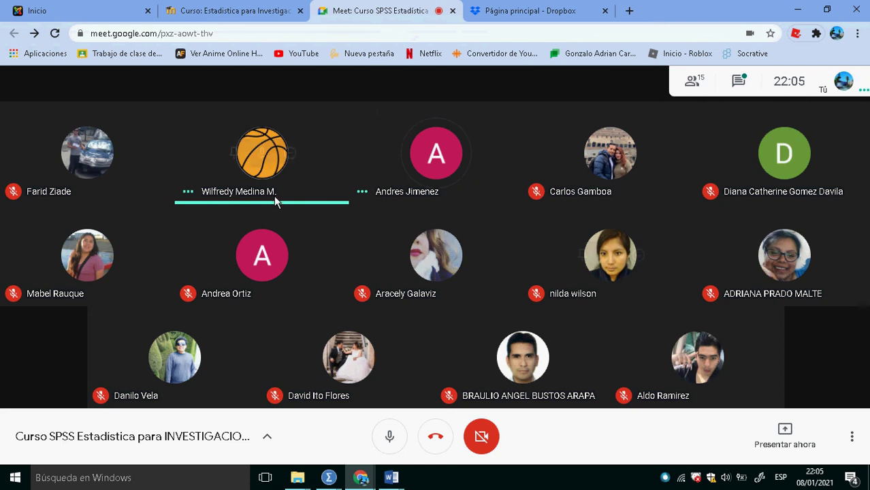
{"action": "mouse_move", "coordinate": [546, 305]}
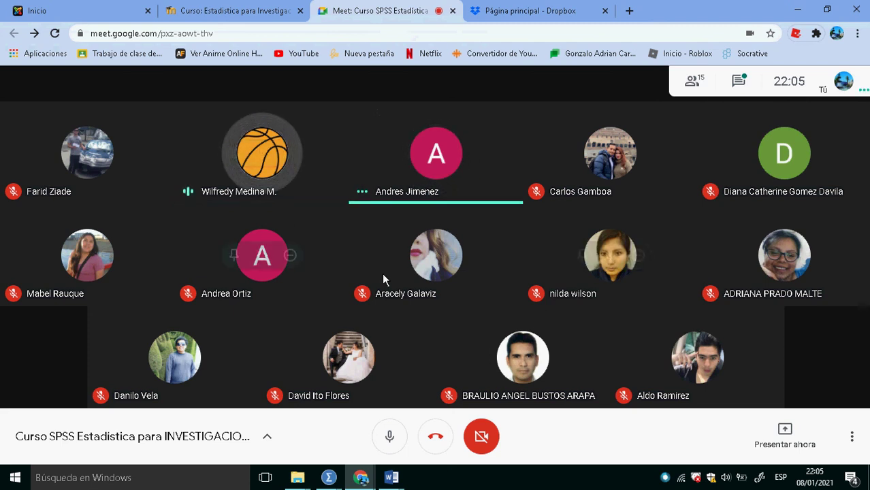